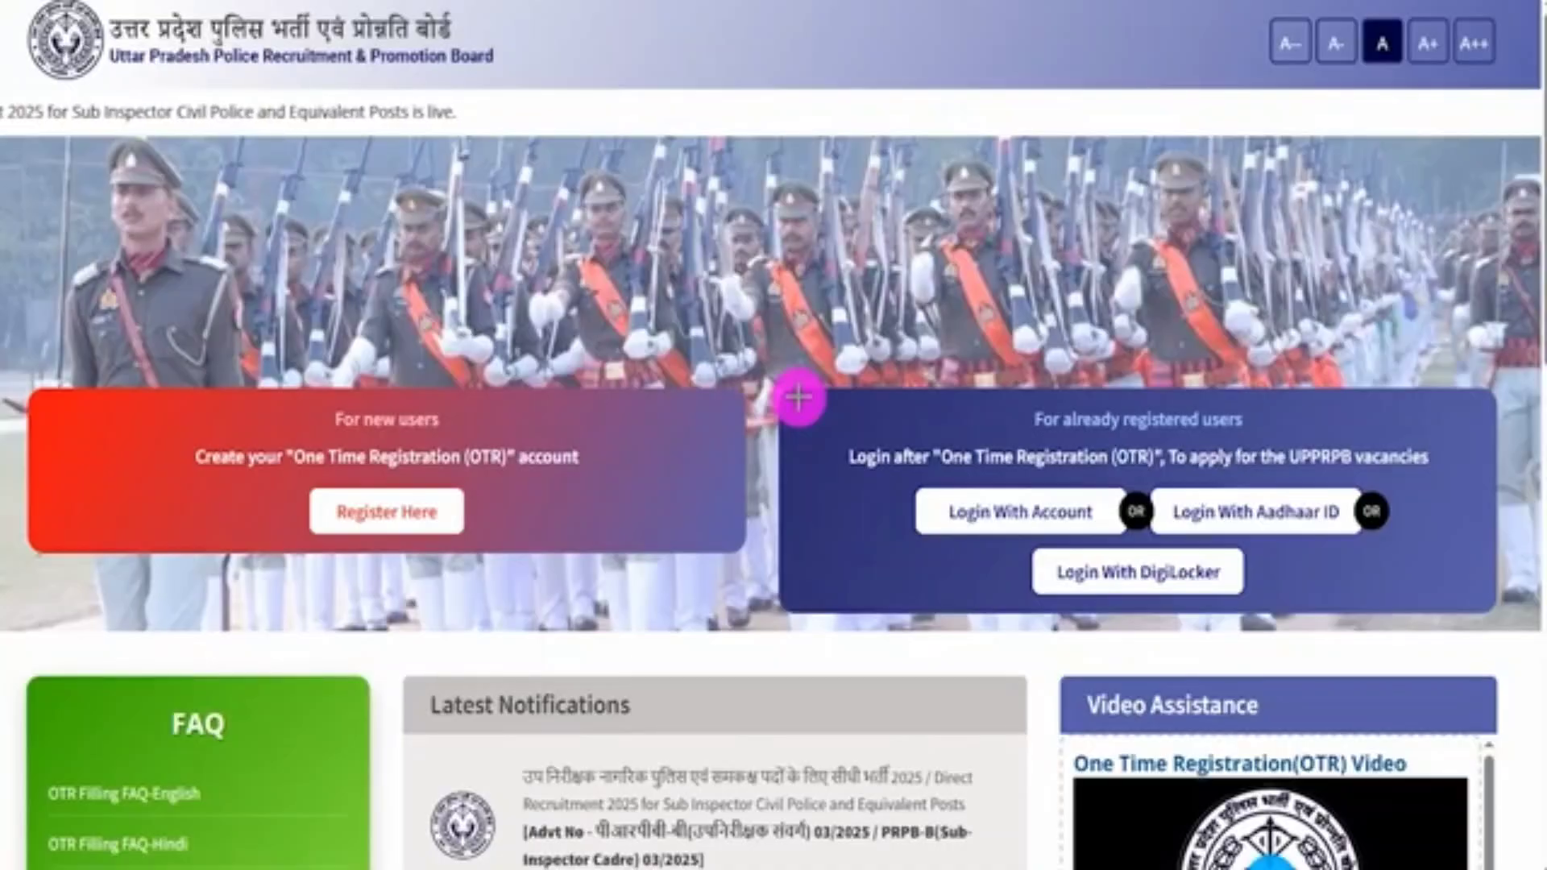
mouse_move(797, 396)
mouse_down()
mouse_move(1243, 459)
mouse_move(1412, 511)
mouse_move(1486, 617)
mouse_up()
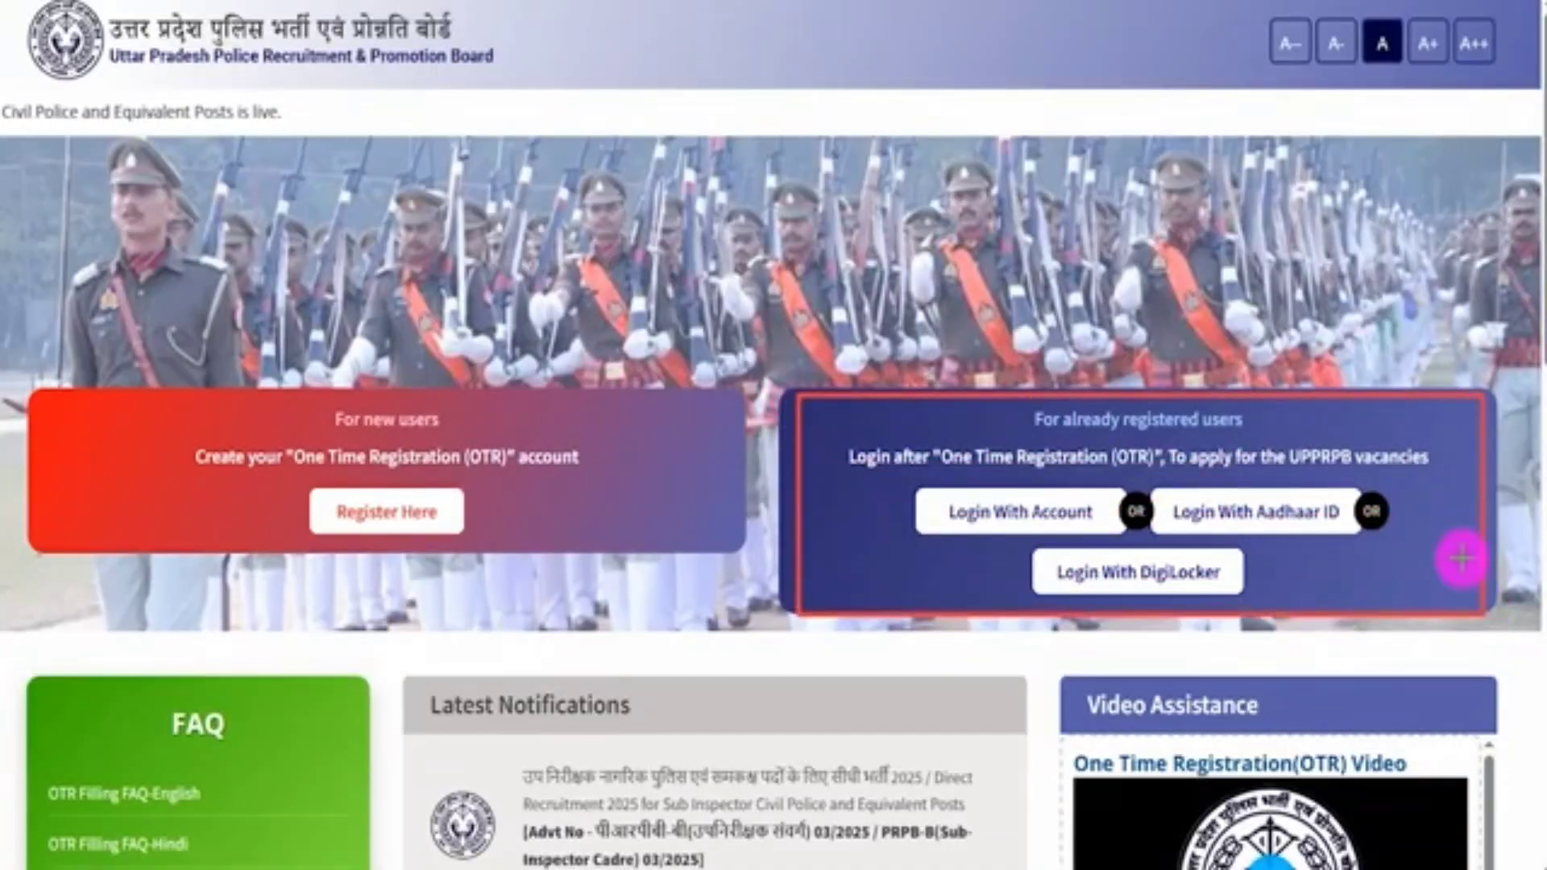
mouse_move(1067, 499)
mouse_down()
mouse_move(1104, 490)
mouse_move(1114, 468)
mouse_up()
drag(1326, 503, 1368, 459)
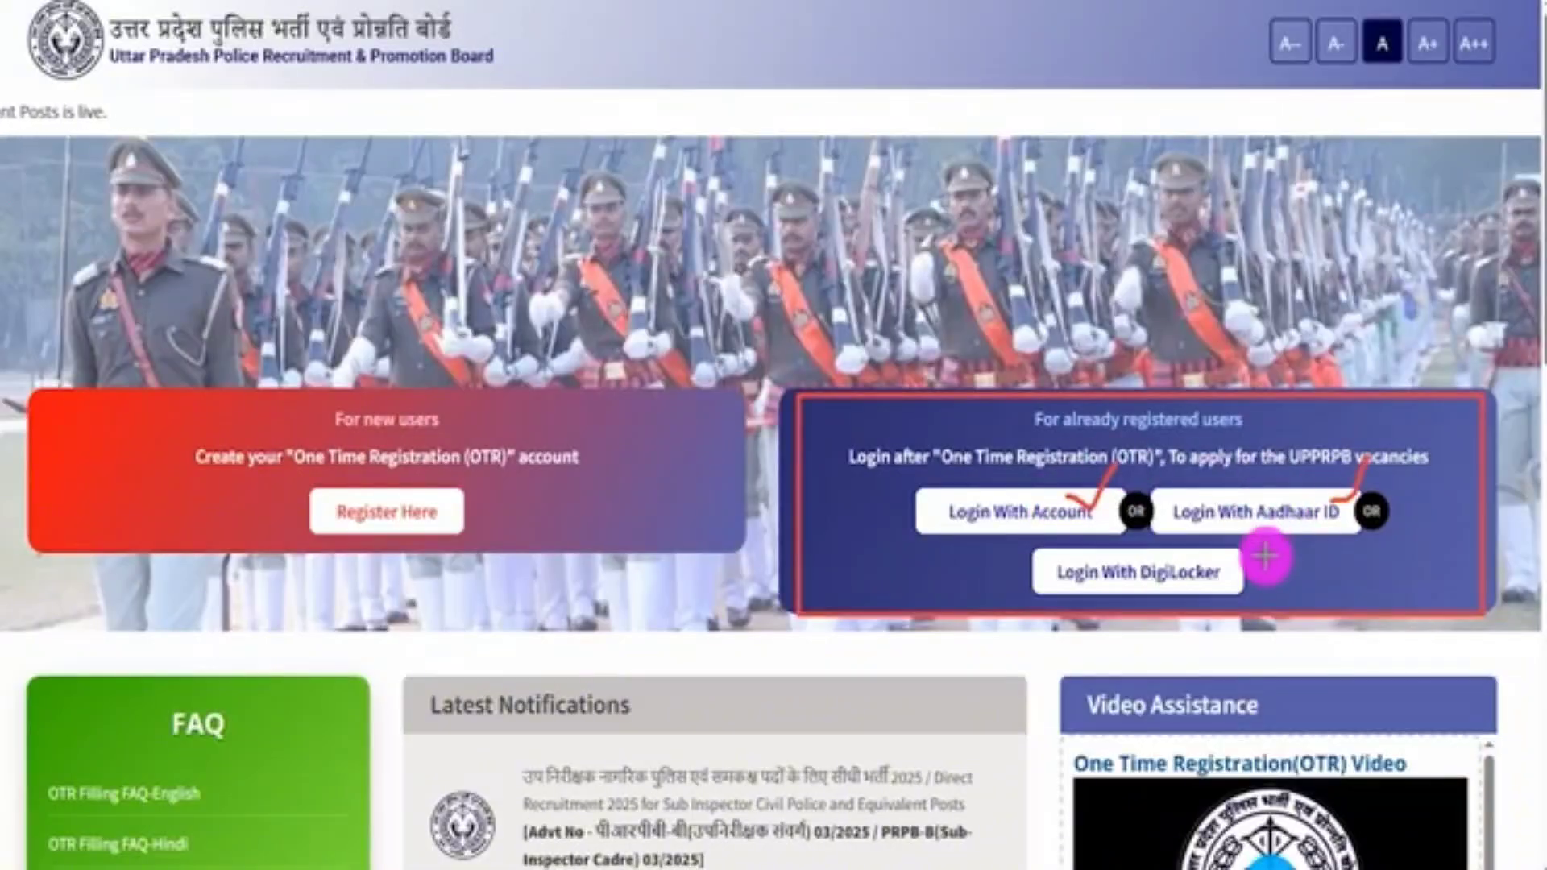
drag(1236, 572, 1260, 547)
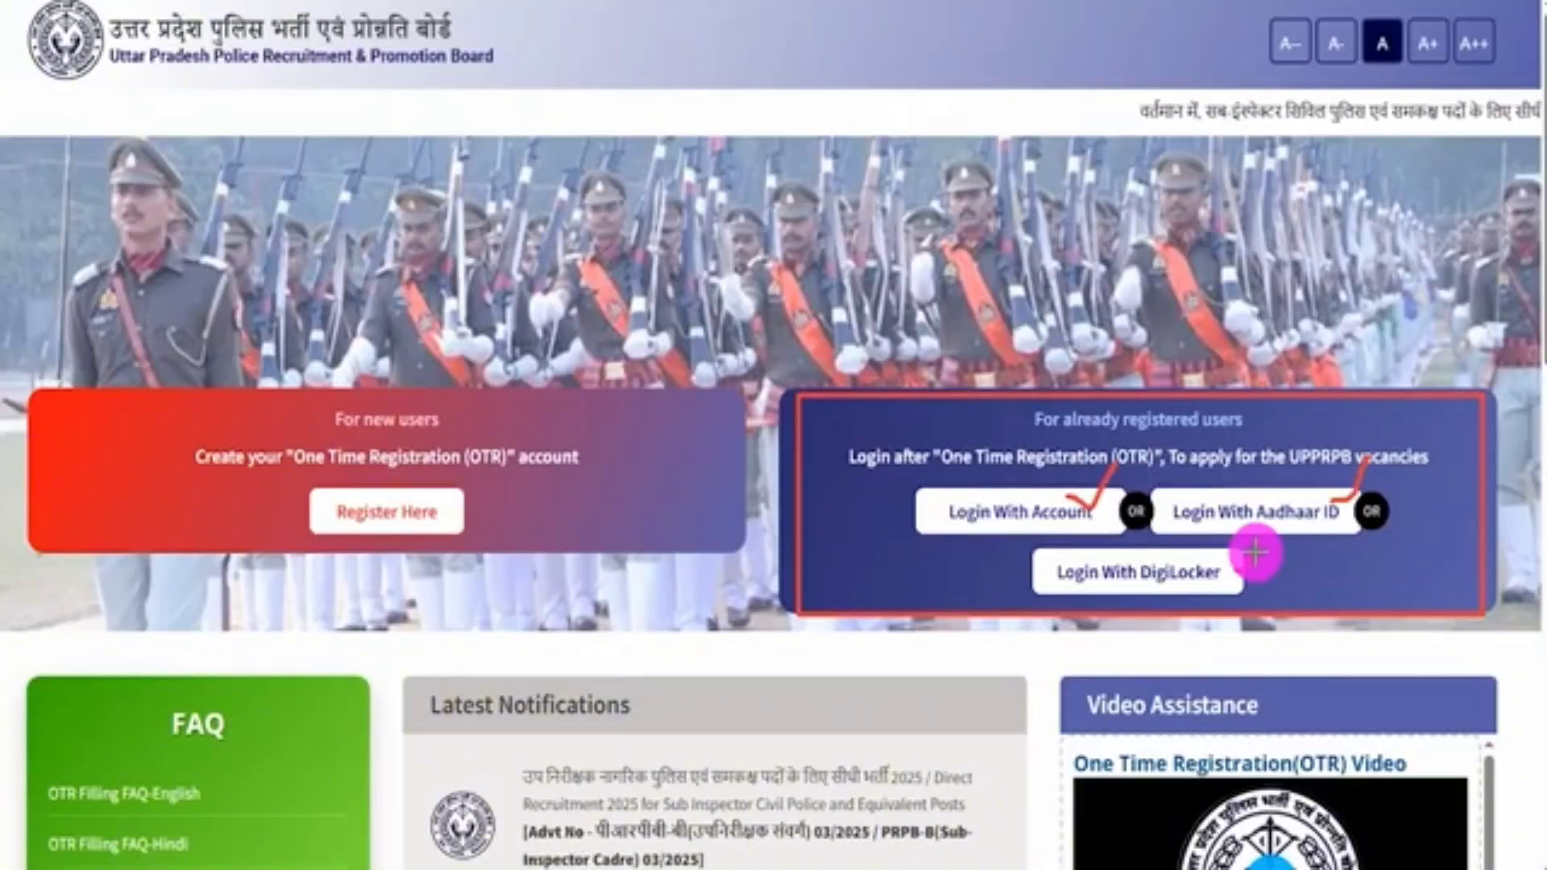
drag(1237, 567, 1260, 546)
key(Escape)
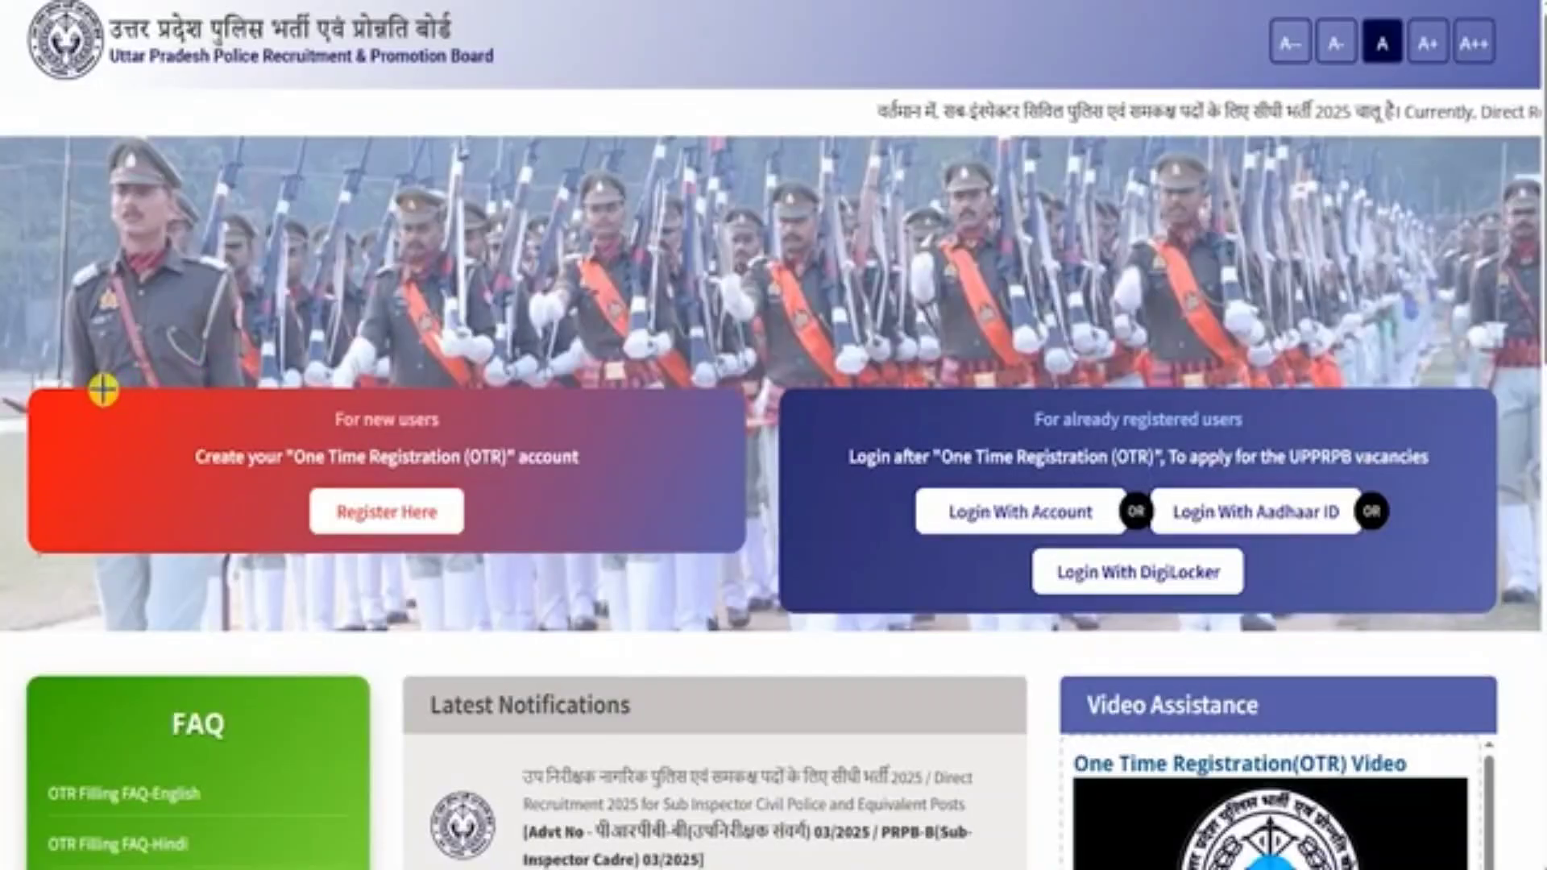
Open the One Time Registration (OTR) account form for new users.
mouse_move(103, 391)
mouse_down()
mouse_move(329, 405)
mouse_move(501, 452)
mouse_move(618, 487)
mouse_move(671, 552)
mouse_up()
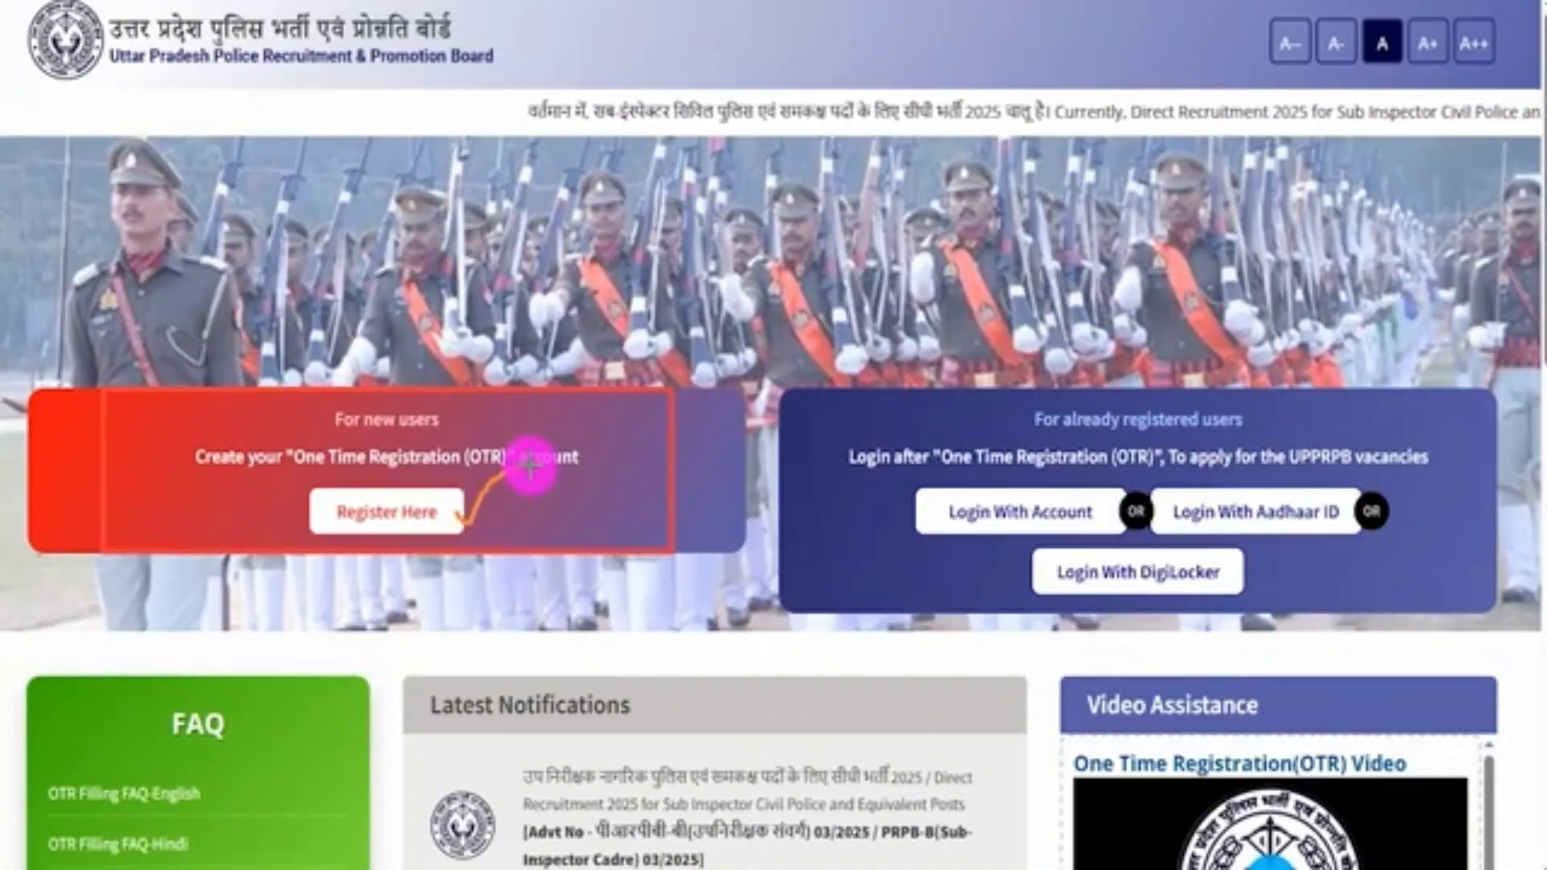
drag(526, 465, 454, 510)
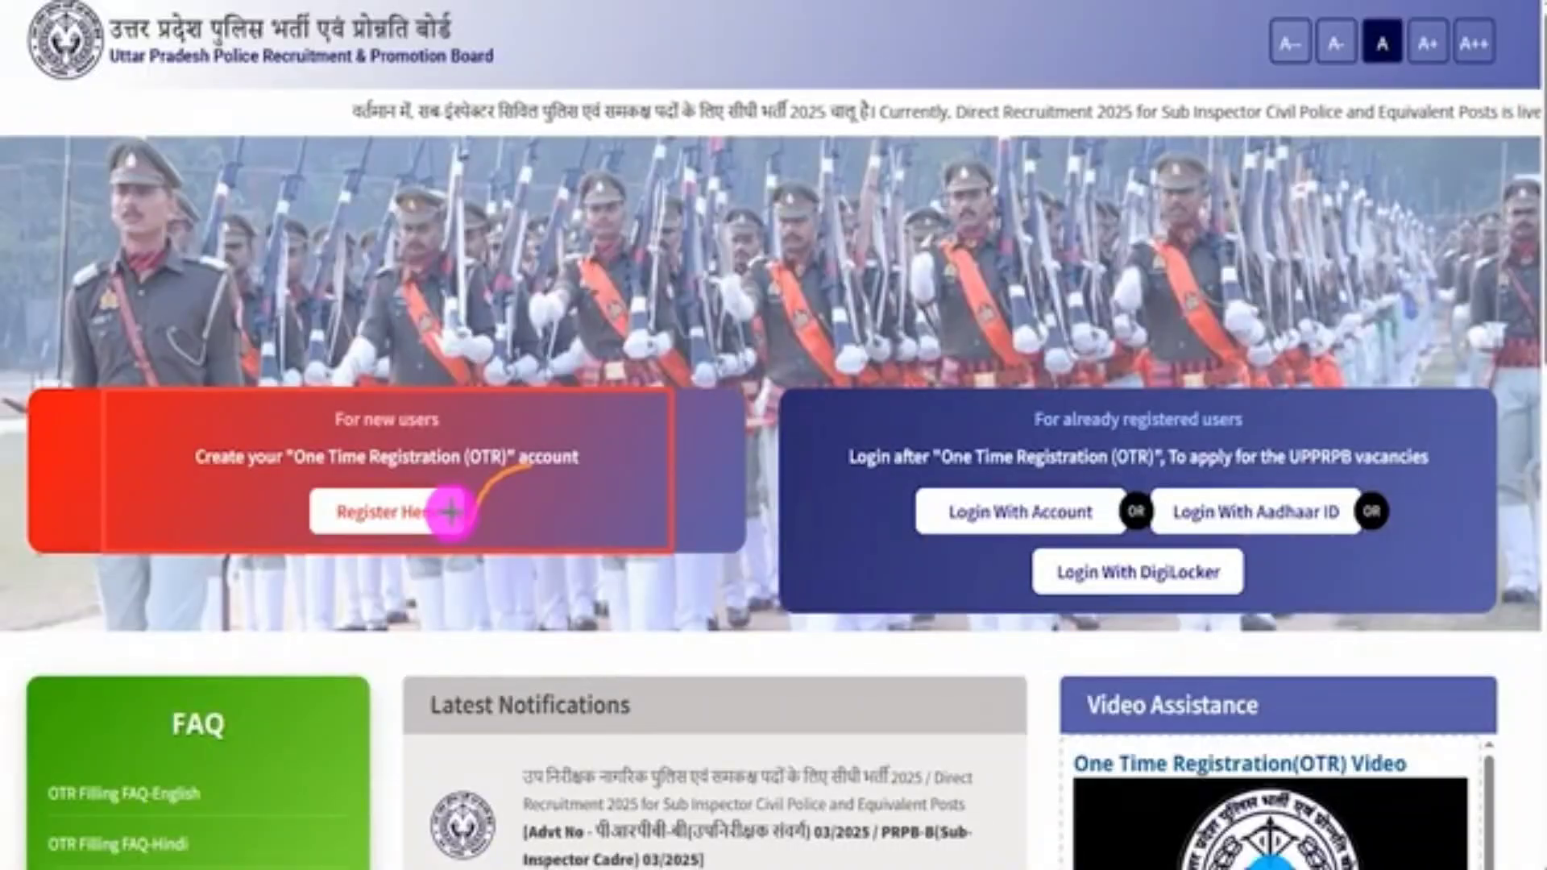
click(452, 511)
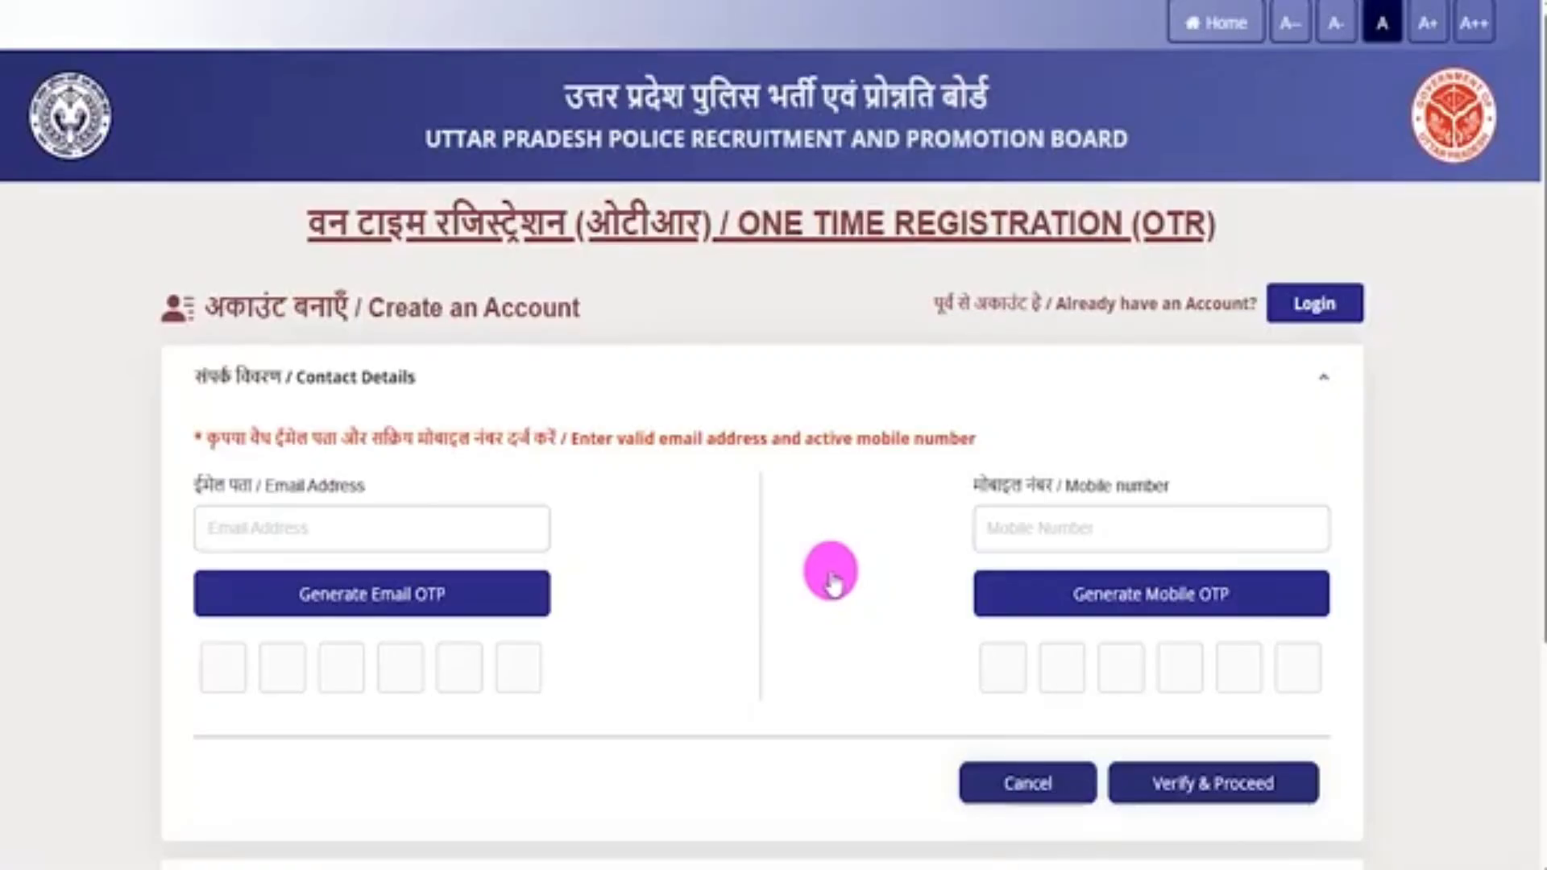
Examine the account form's sections and the email, mobile number and OTP fields required under Contact Details.
scroll(690, 616, down, 4)
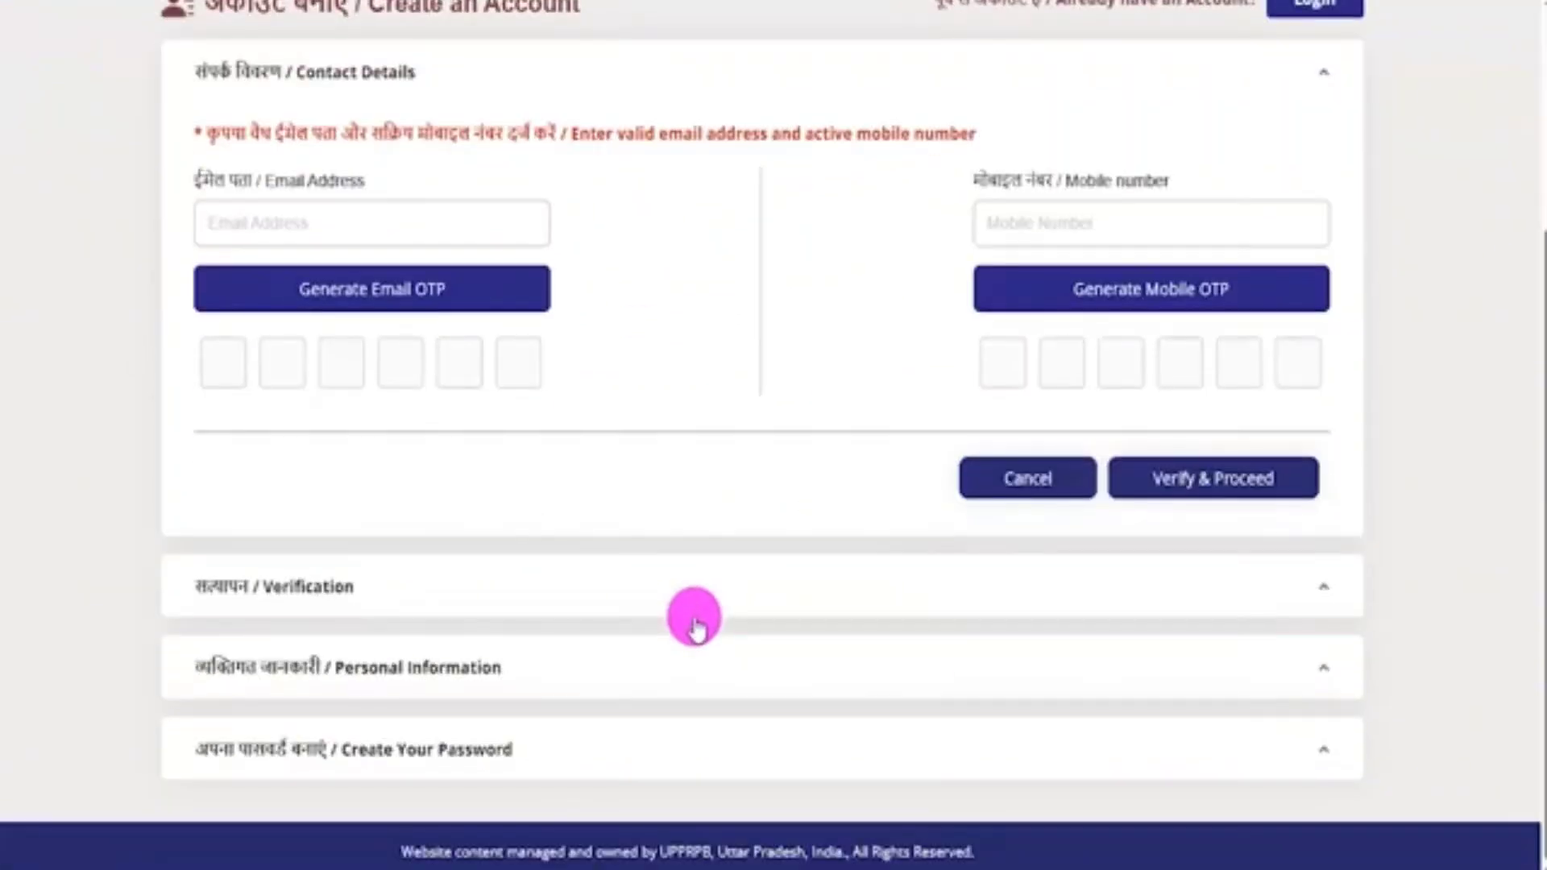
click(407, 596)
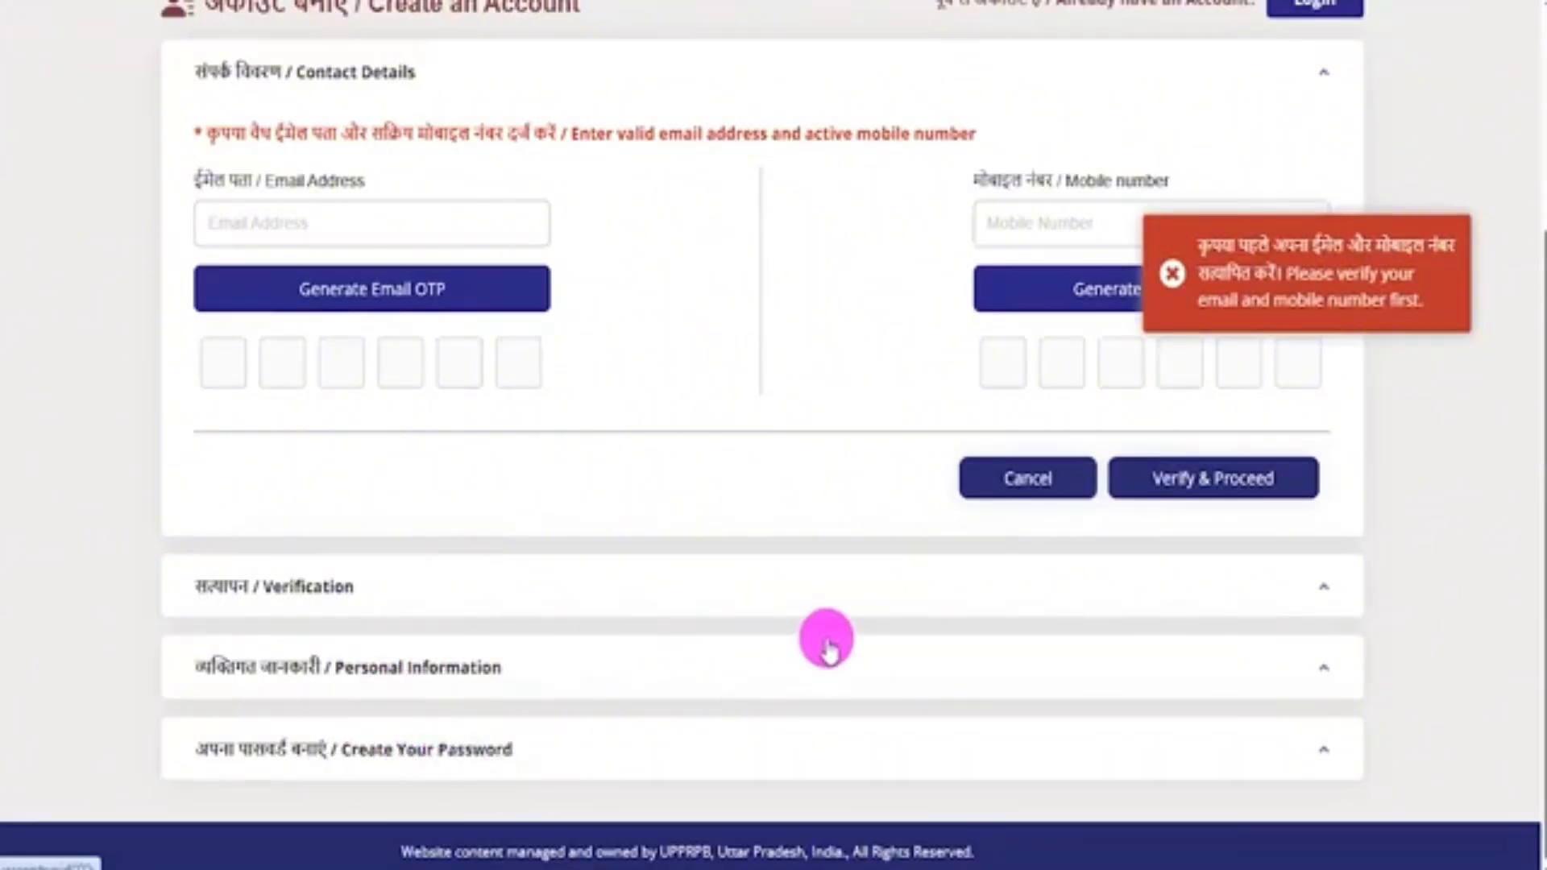
scroll(828, 645, up, 4)
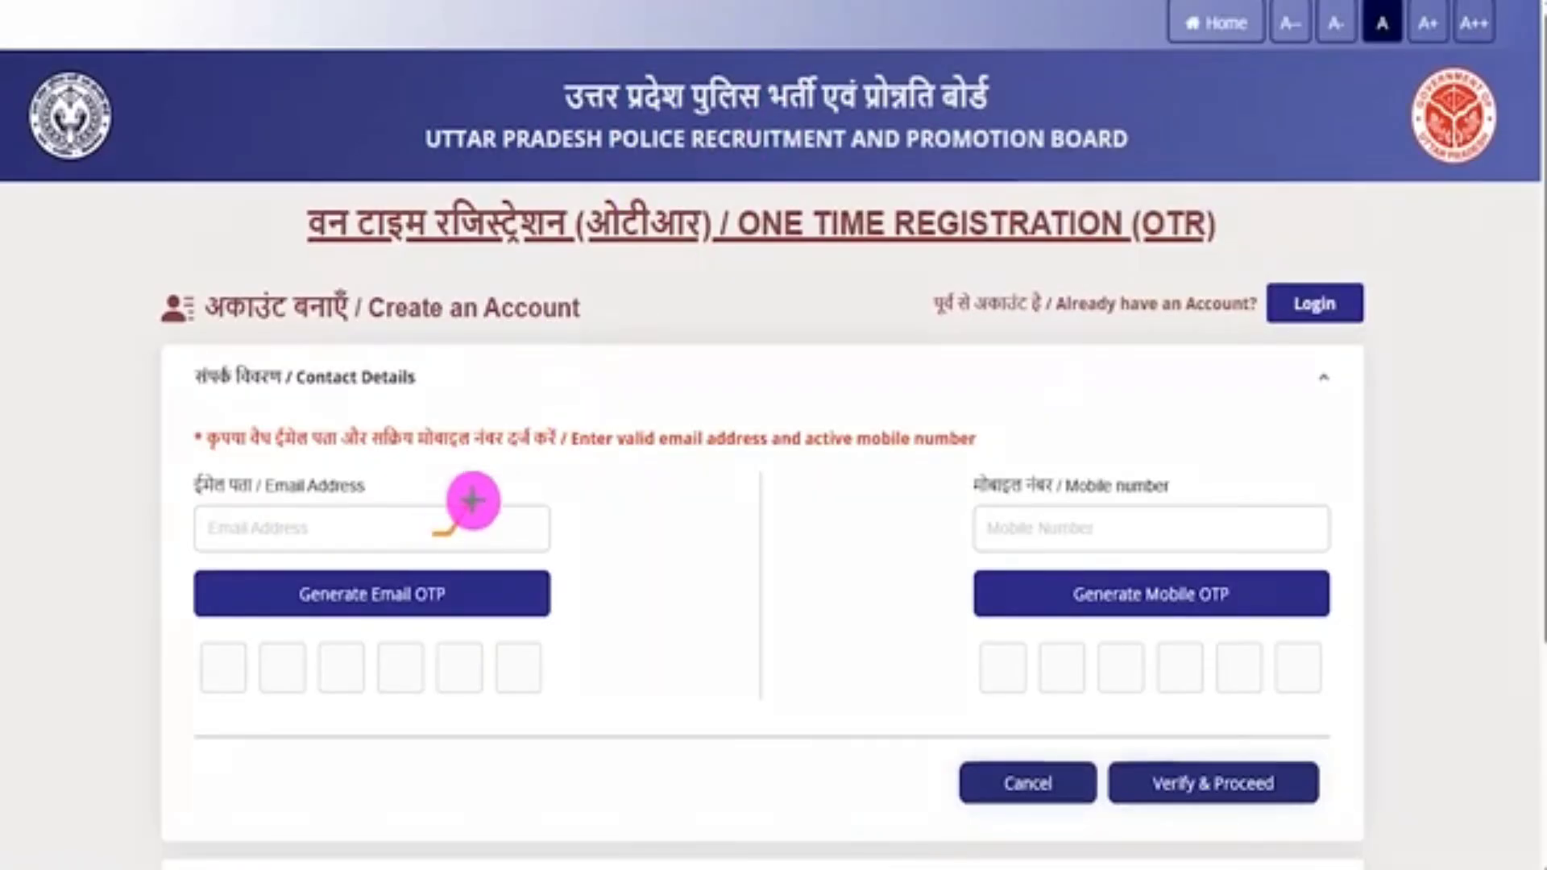
drag(472, 501, 484, 491)
drag(1177, 525, 1261, 438)
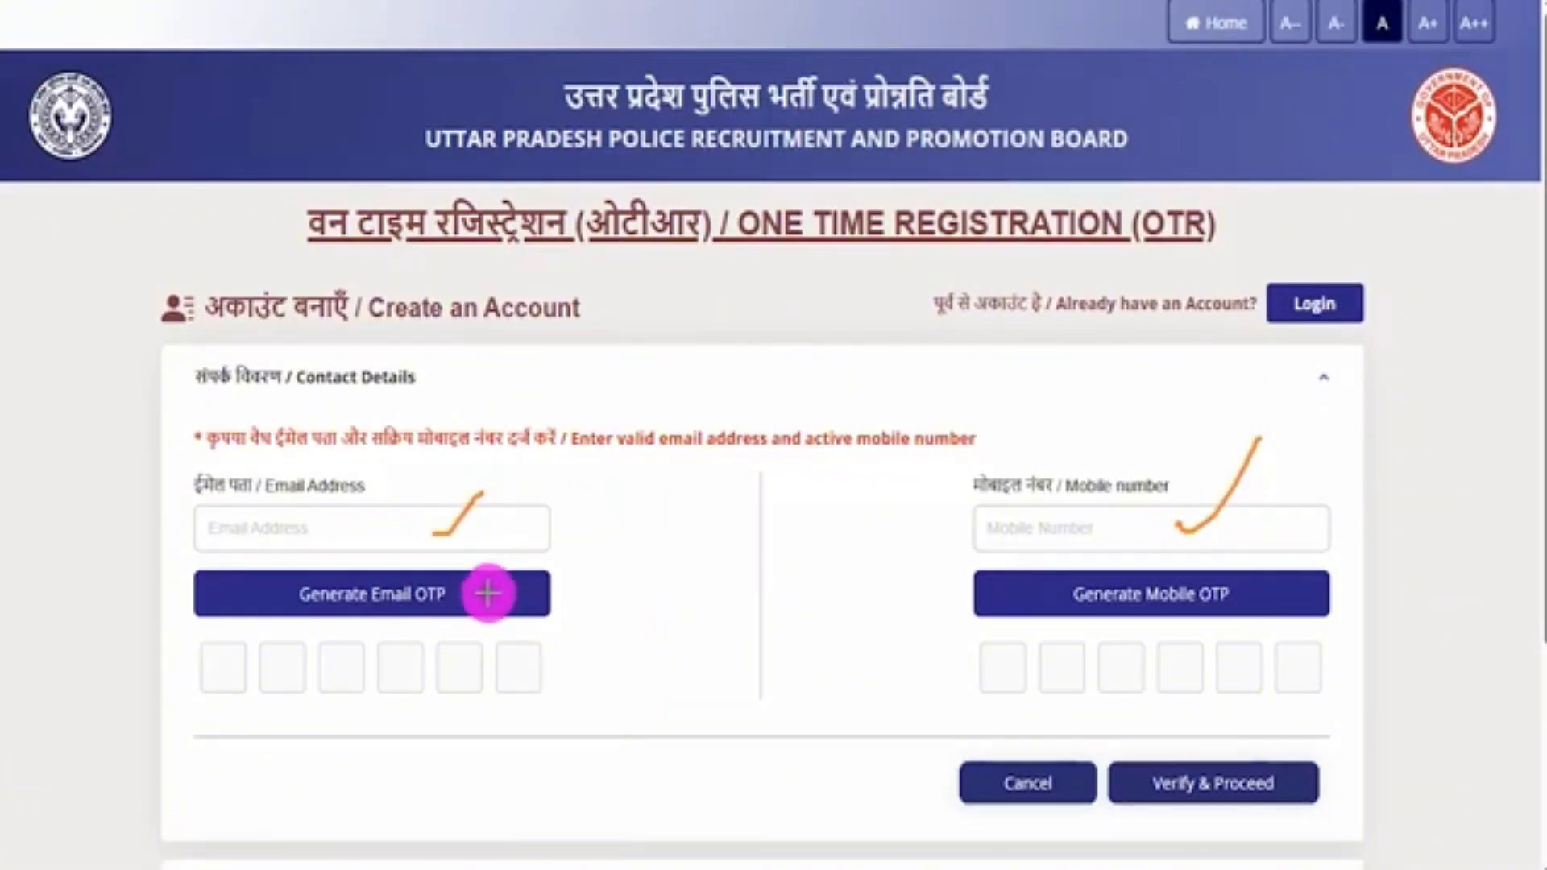
drag(485, 595, 534, 568)
drag(1243, 605, 1301, 550)
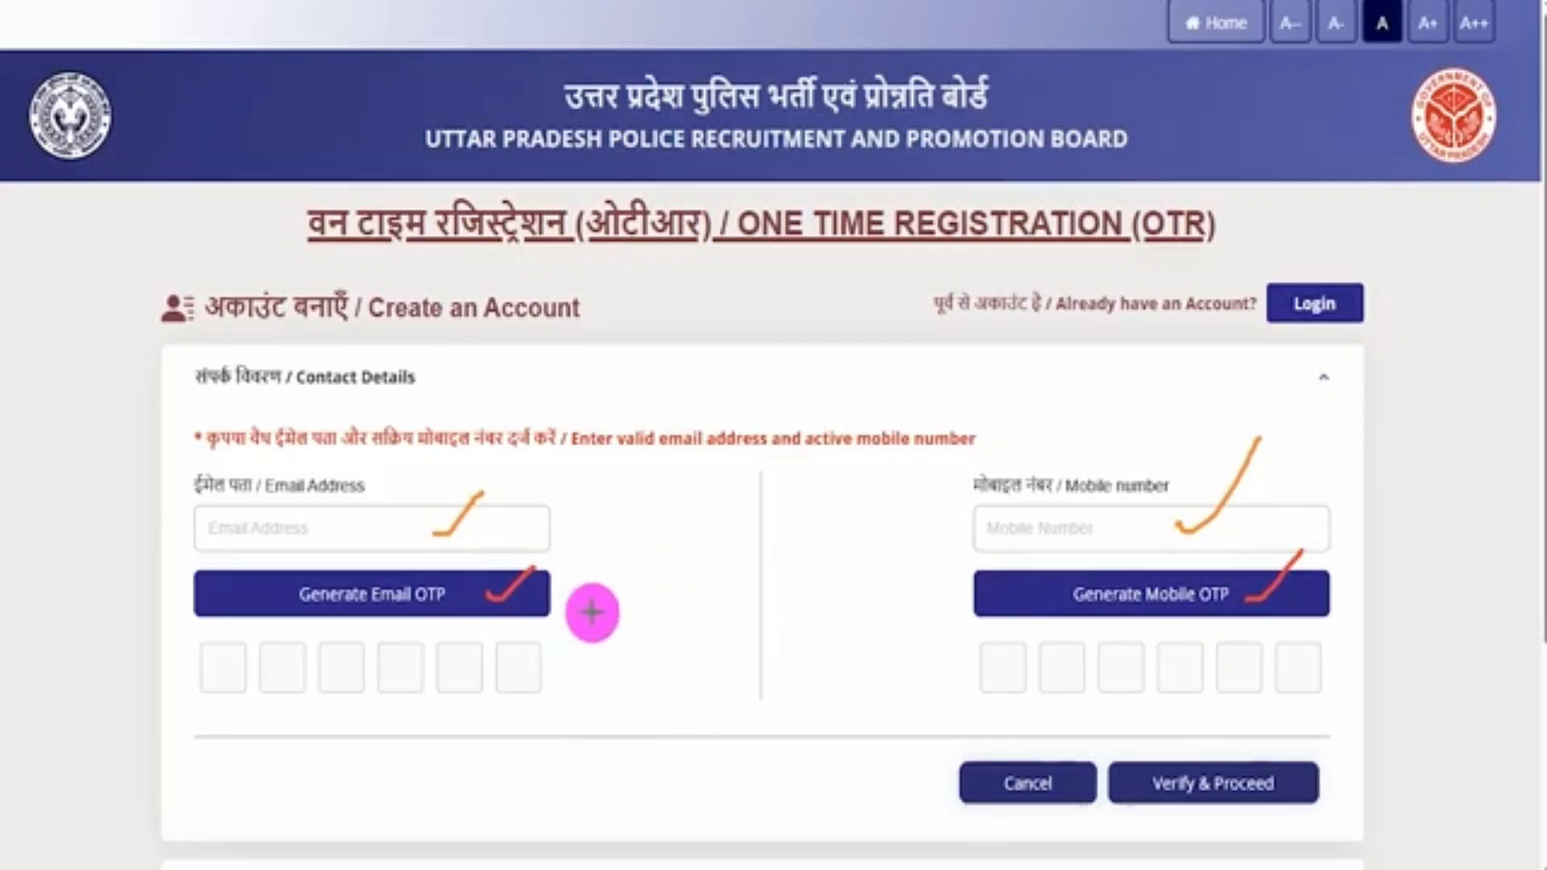
drag(222, 677, 289, 671)
drag(349, 671, 504, 669)
drag(980, 678, 1073, 670)
drag(1133, 668, 1180, 670)
drag(1194, 672, 1209, 672)
drag(1221, 673, 1281, 673)
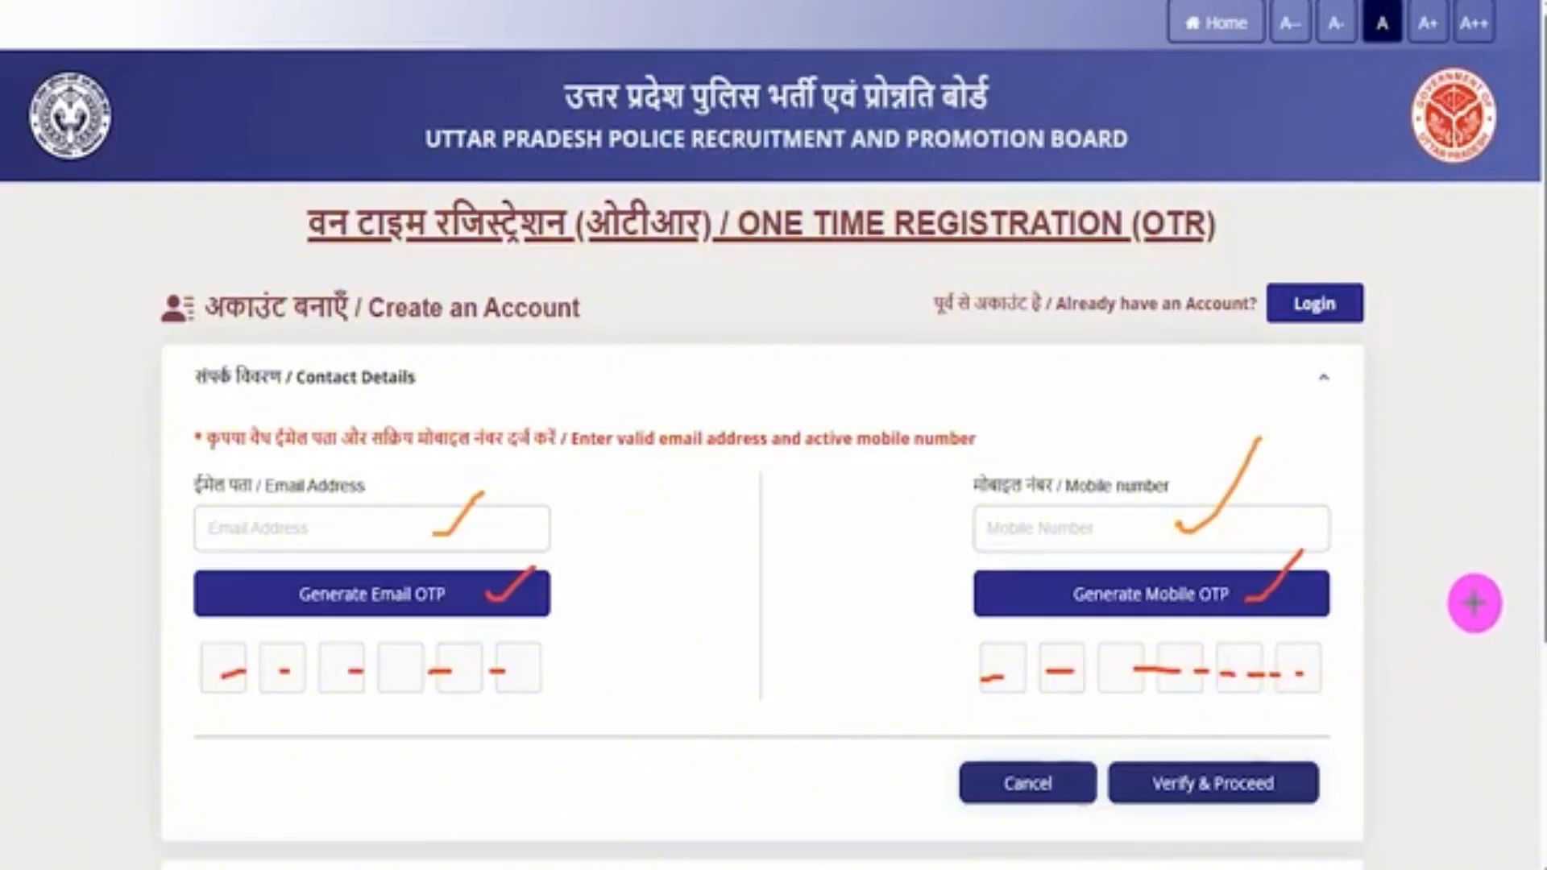
drag(1475, 601, 1372, 713)
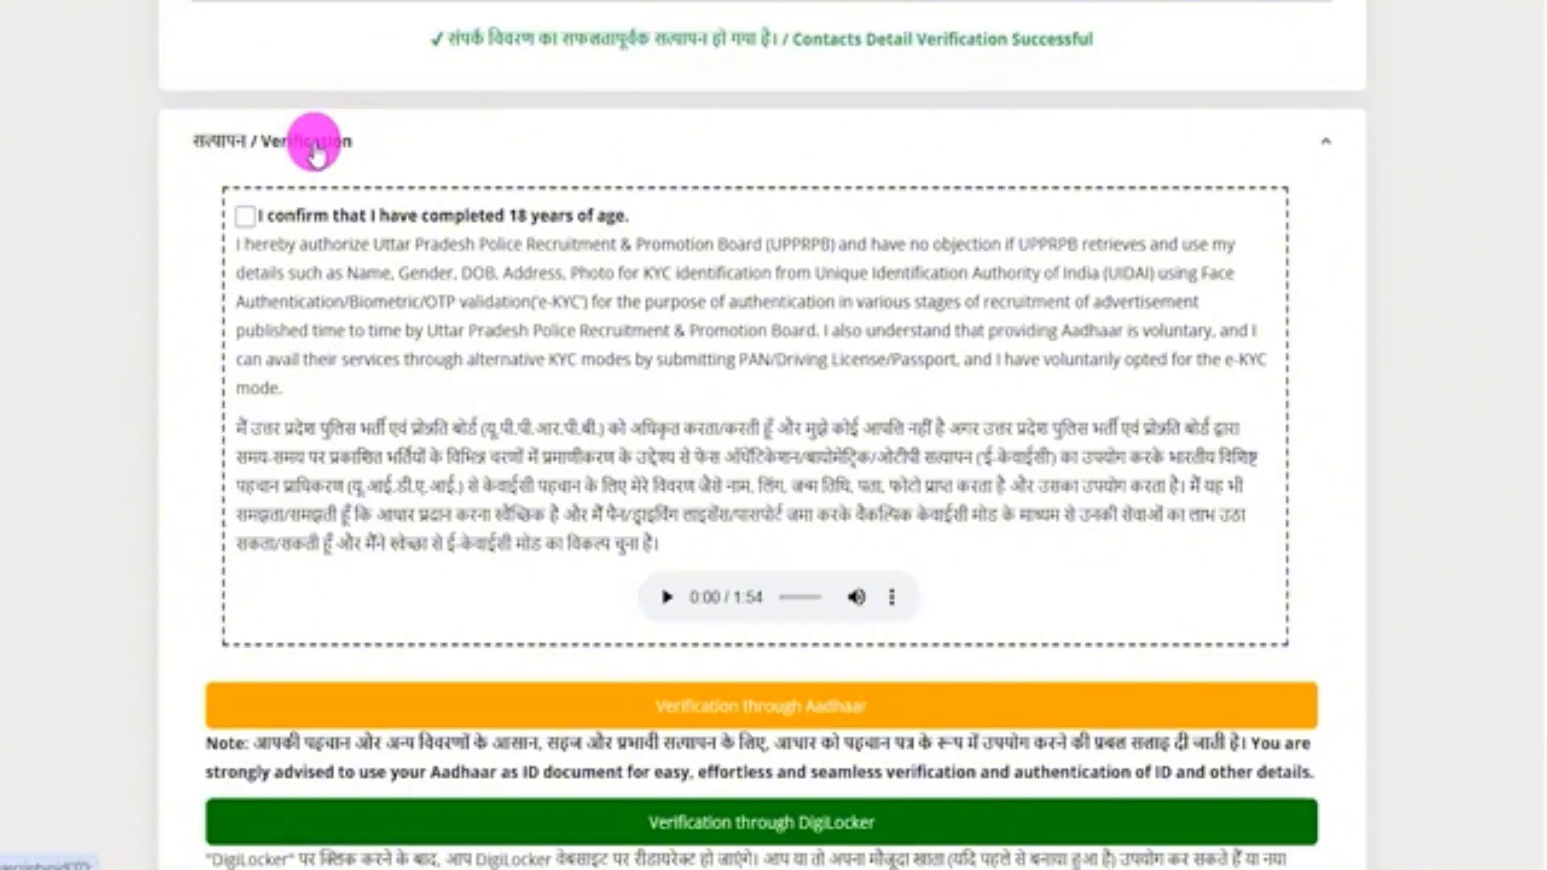
Confirm the declaration of having completed 18 years of age and choose verification through Aadhaar.
click(246, 216)
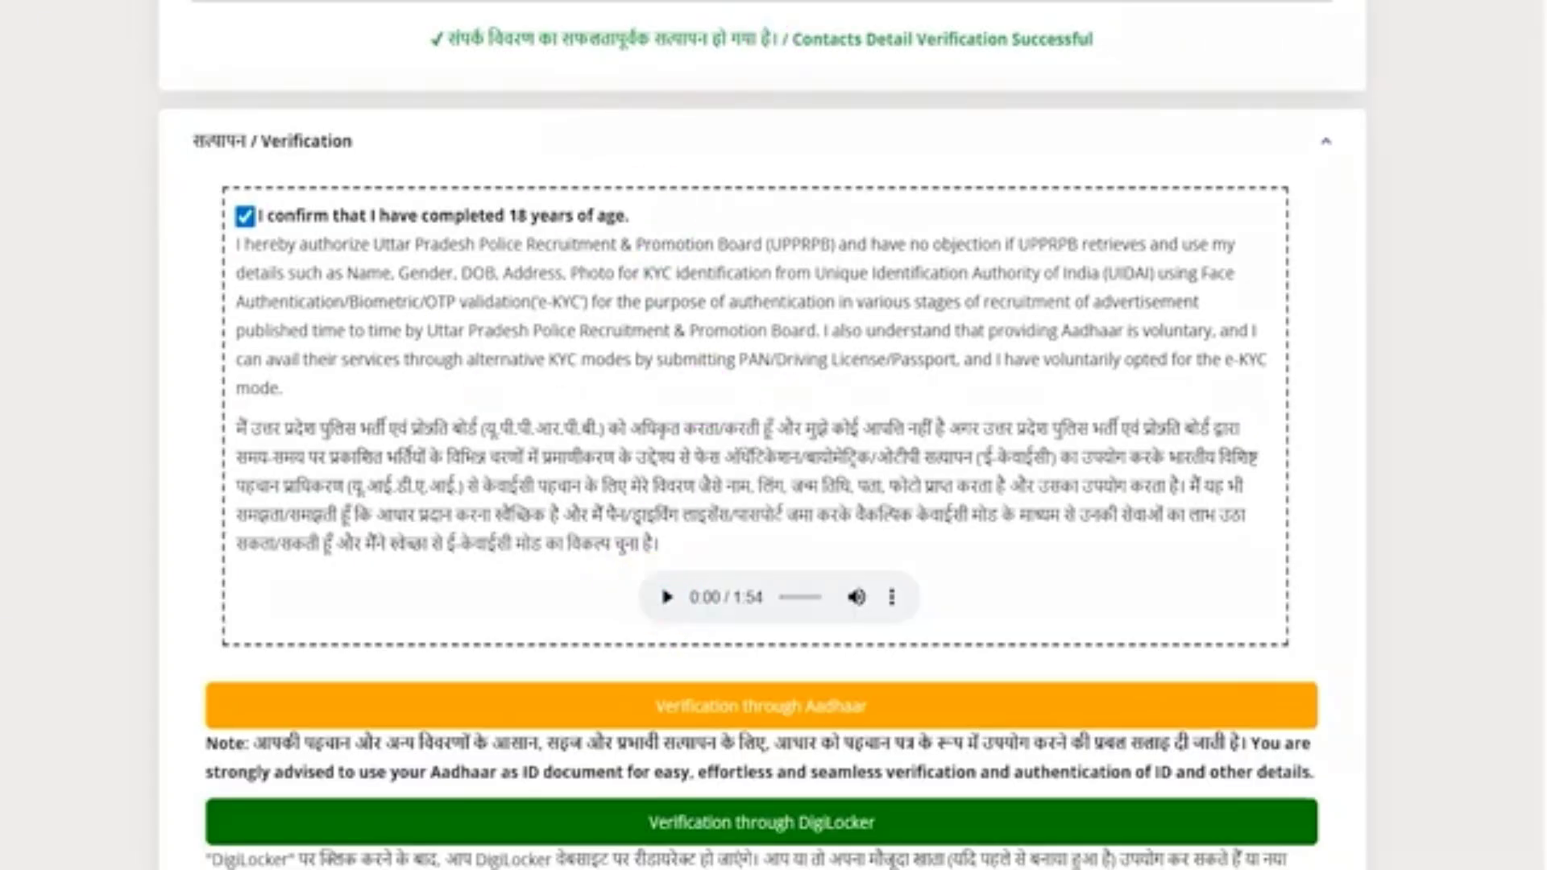
scroll(709, 598, down, 2)
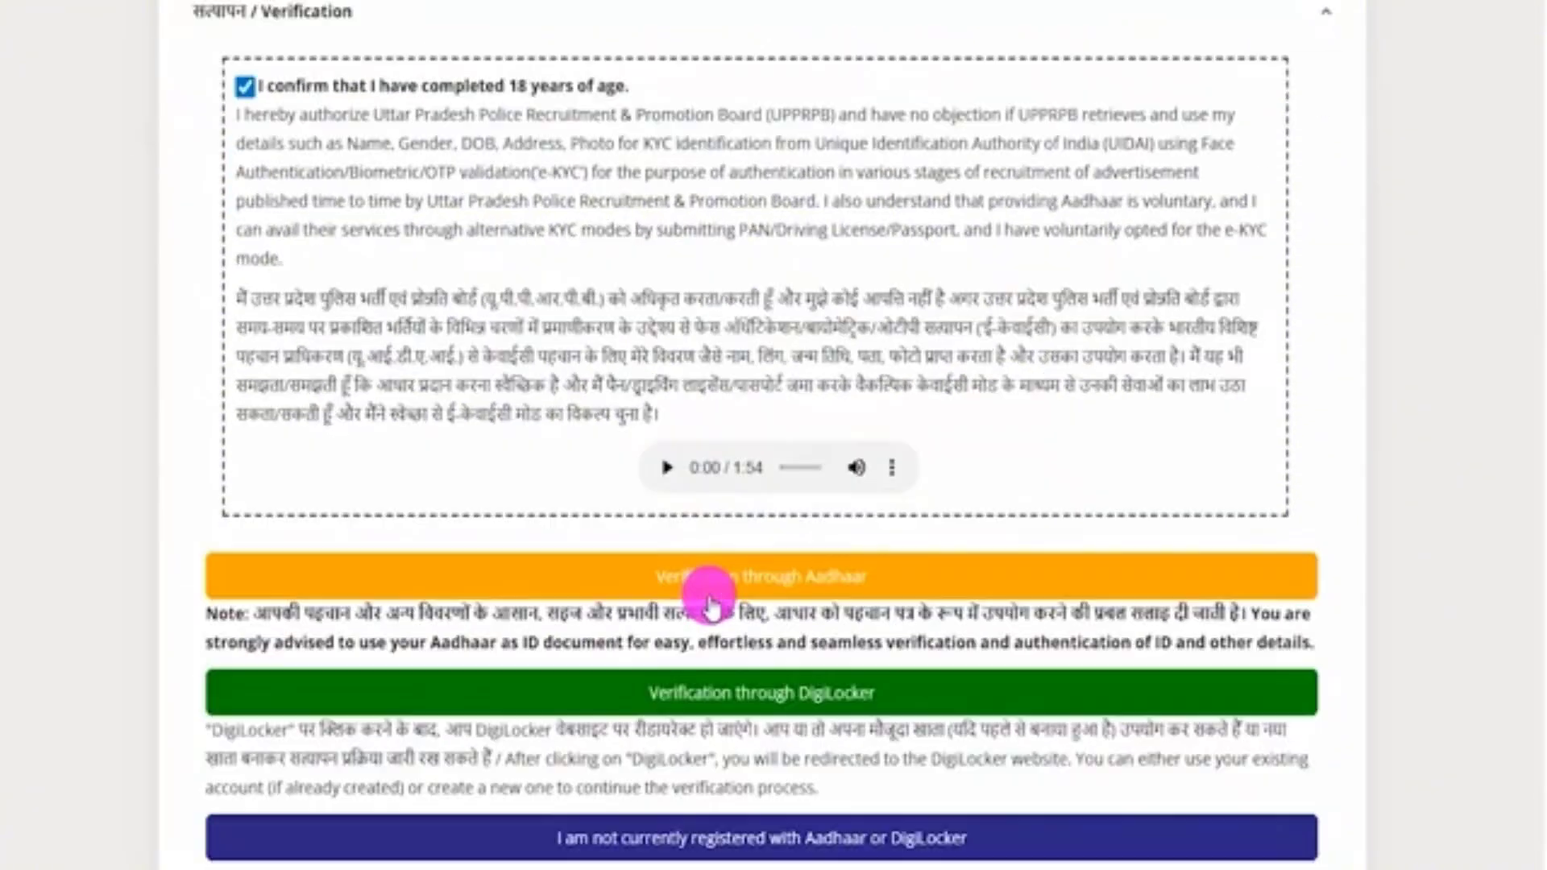
scroll(709, 603, down, 3)
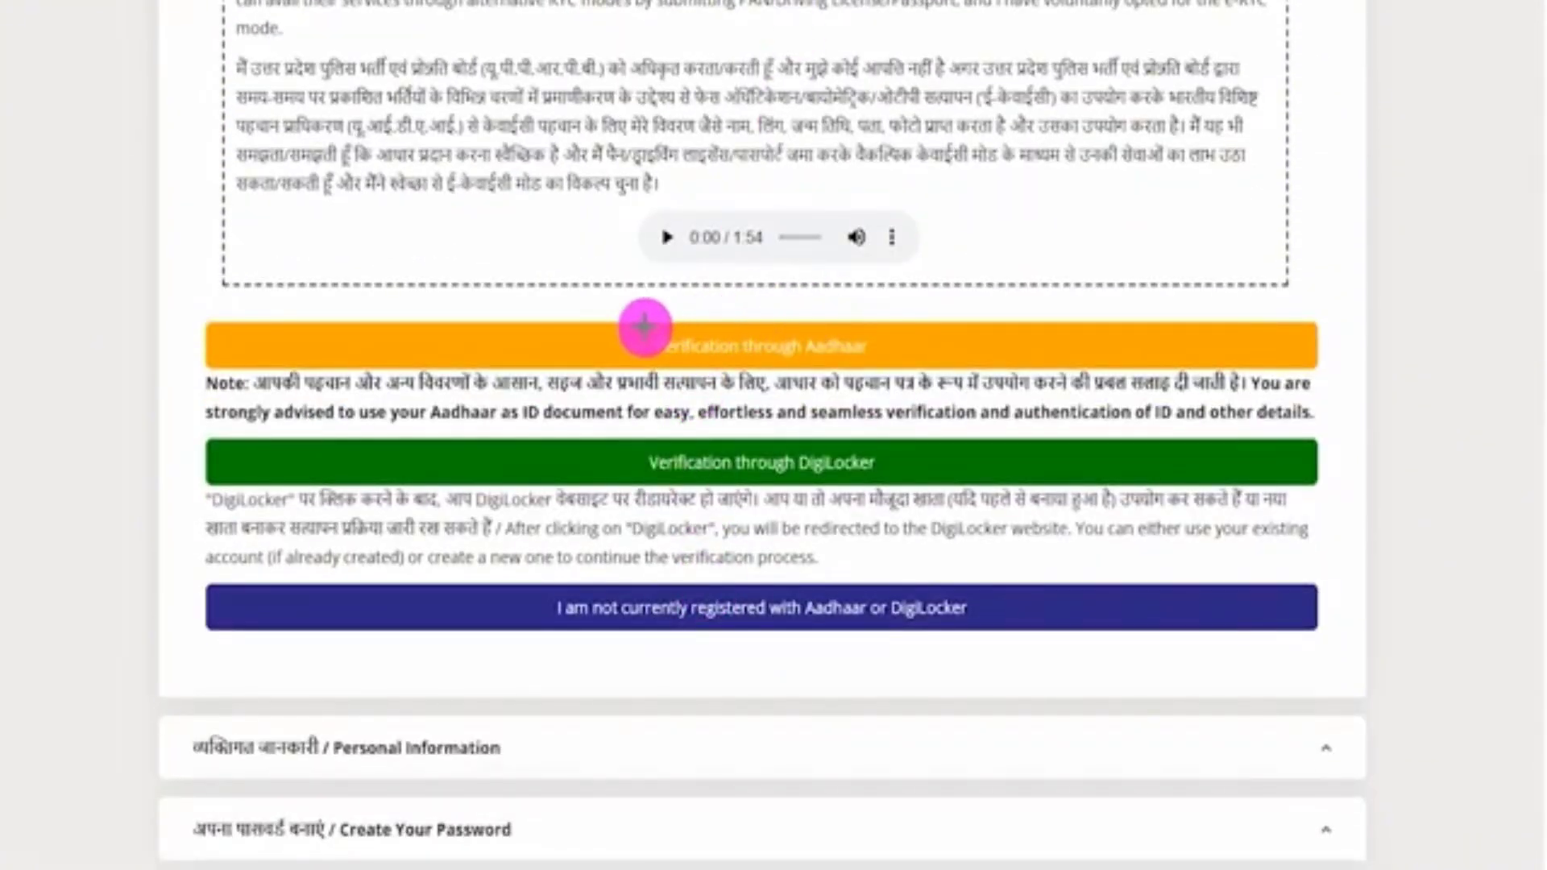
drag(601, 322, 924, 369)
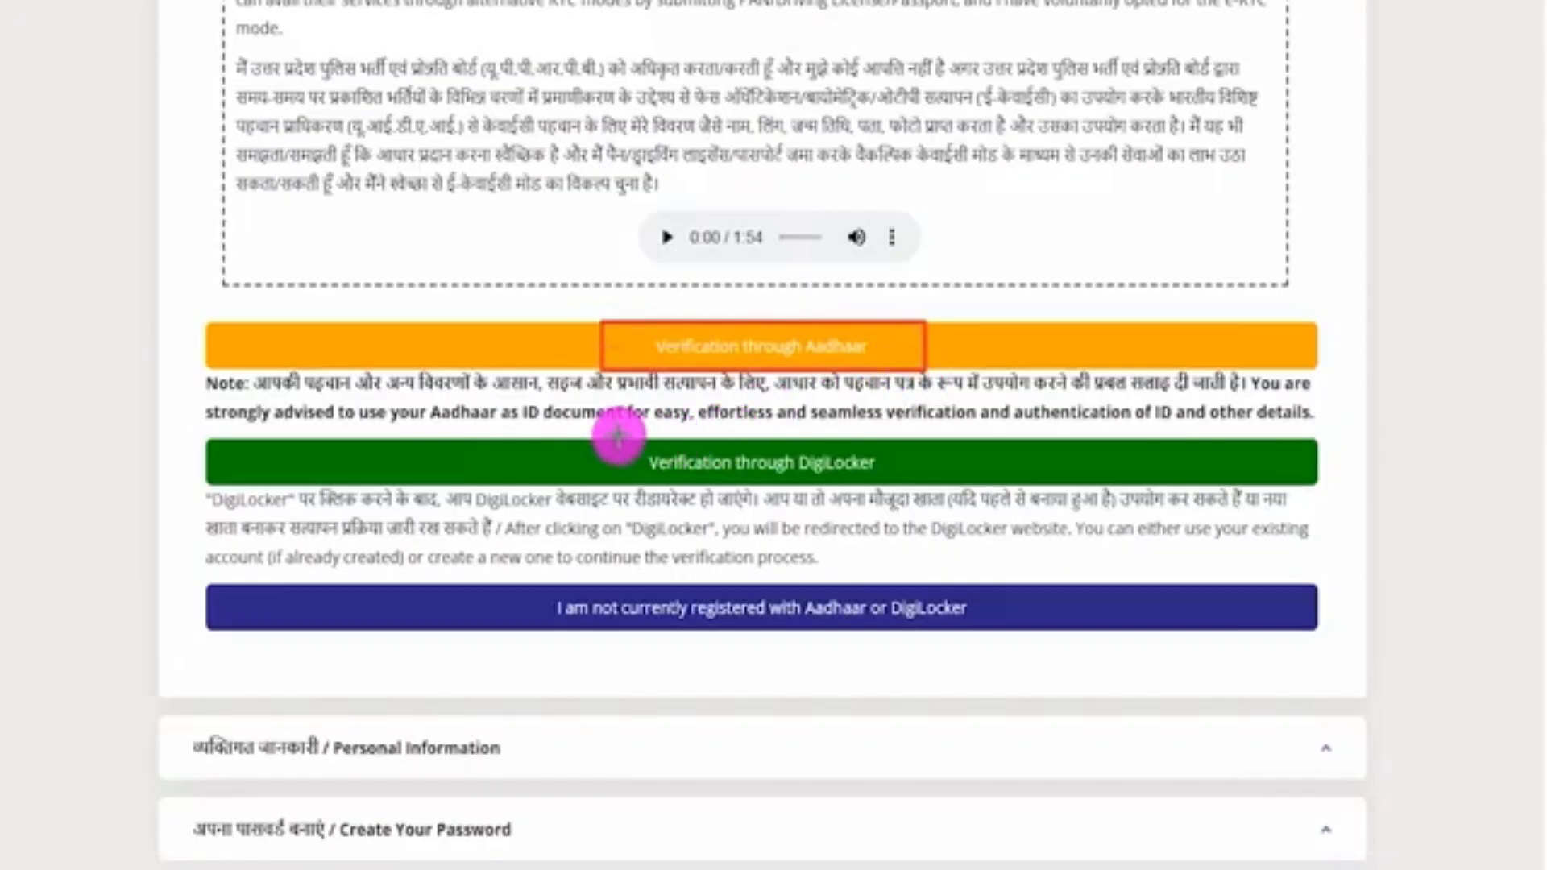
mouse_move(610, 439)
mouse_down()
mouse_move(790, 442)
mouse_move(908, 485)
mouse_up()
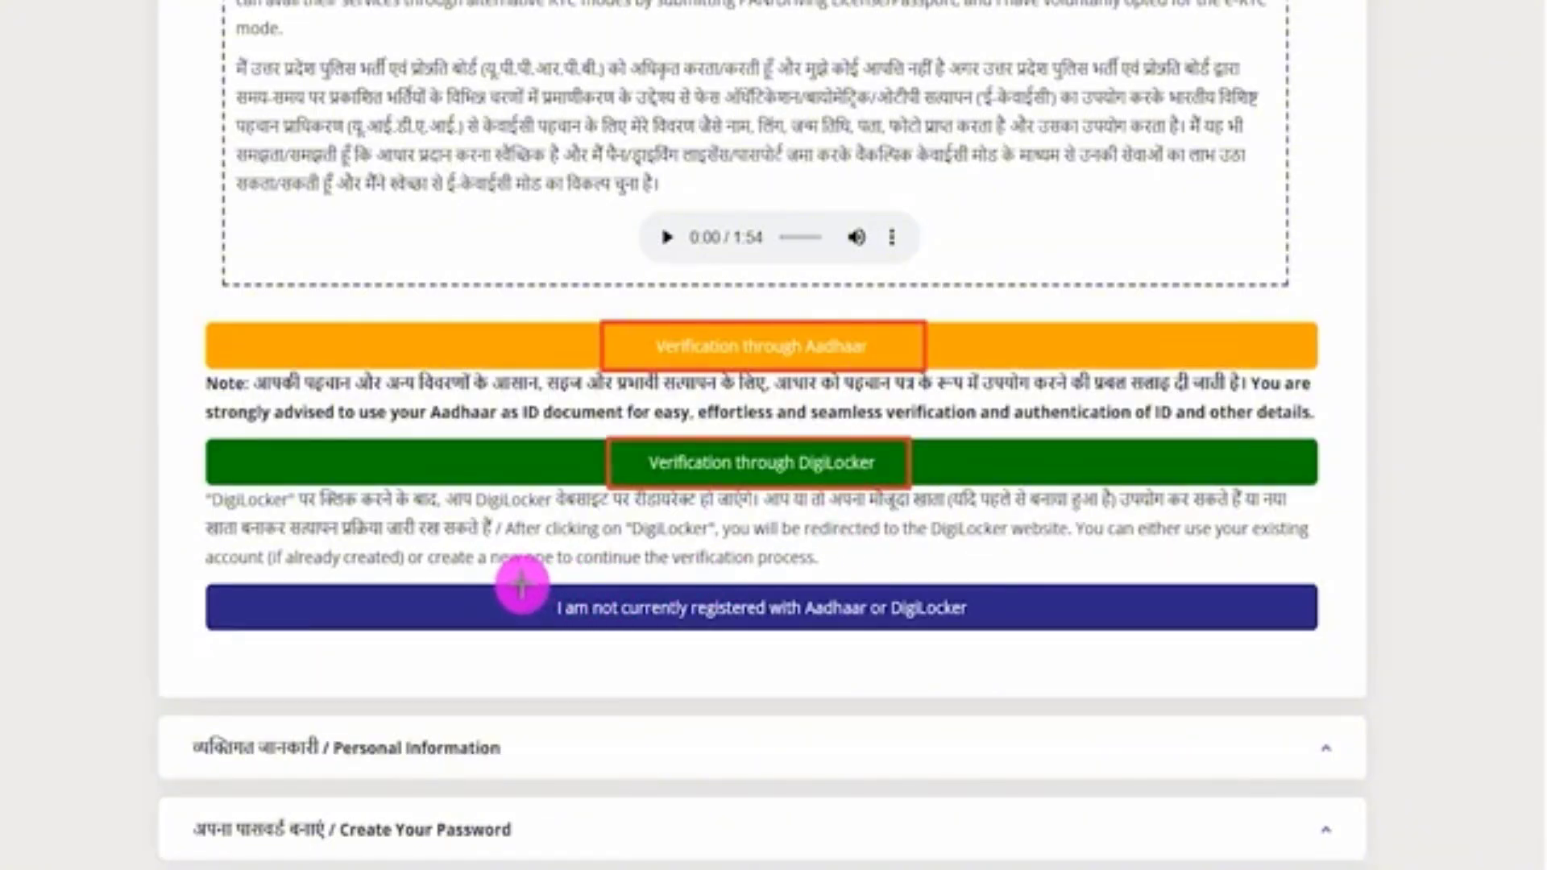
mouse_move(522, 585)
mouse_down()
mouse_move(693, 616)
mouse_move(987, 628)
mouse_up()
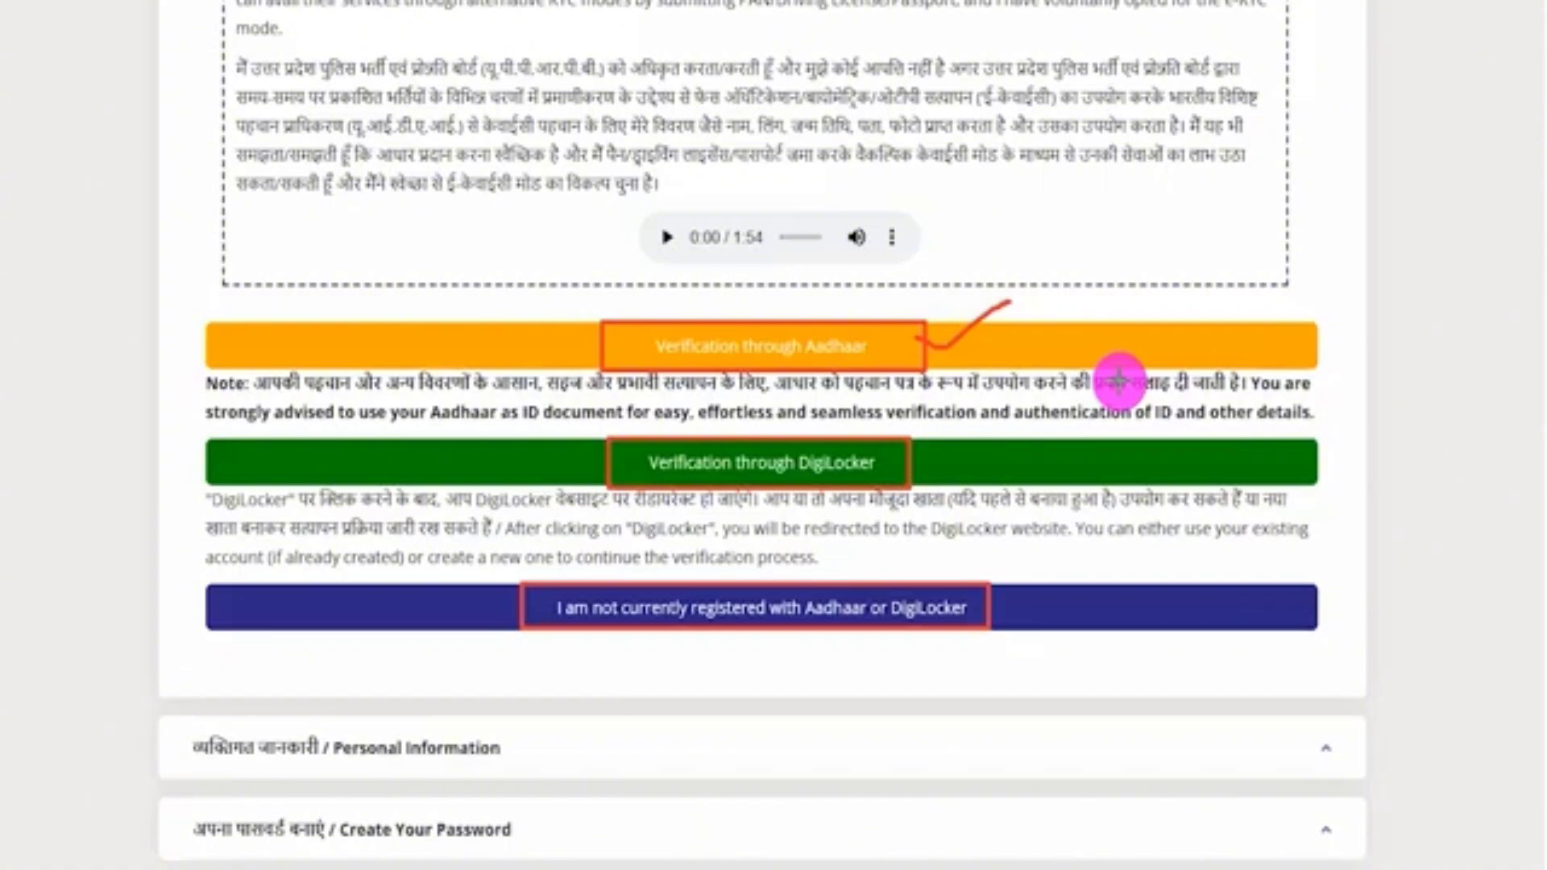
key(Escape)
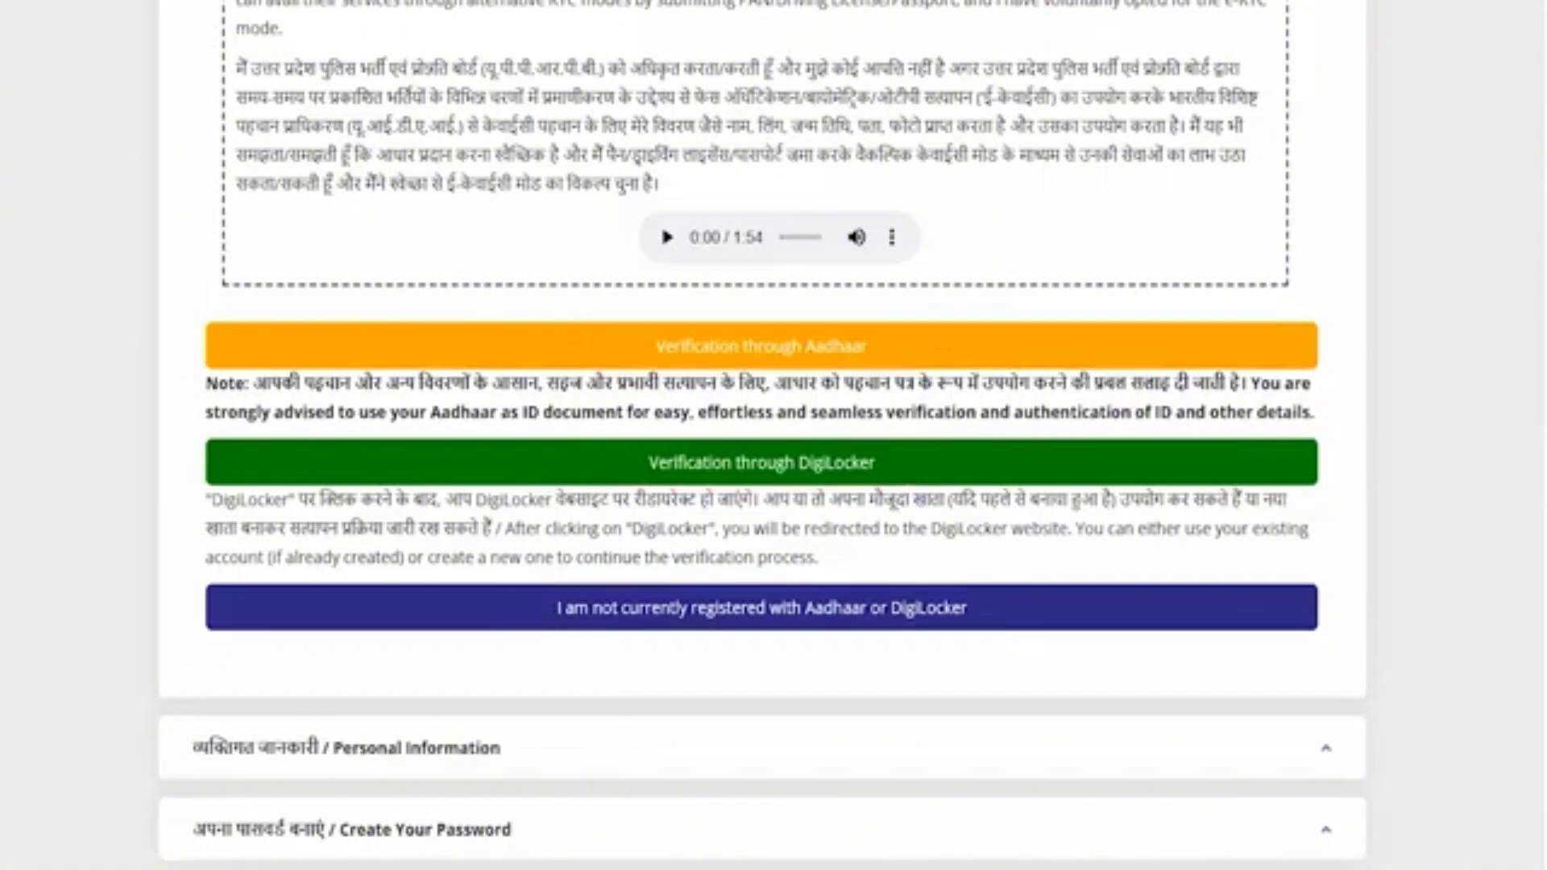
click(785, 359)
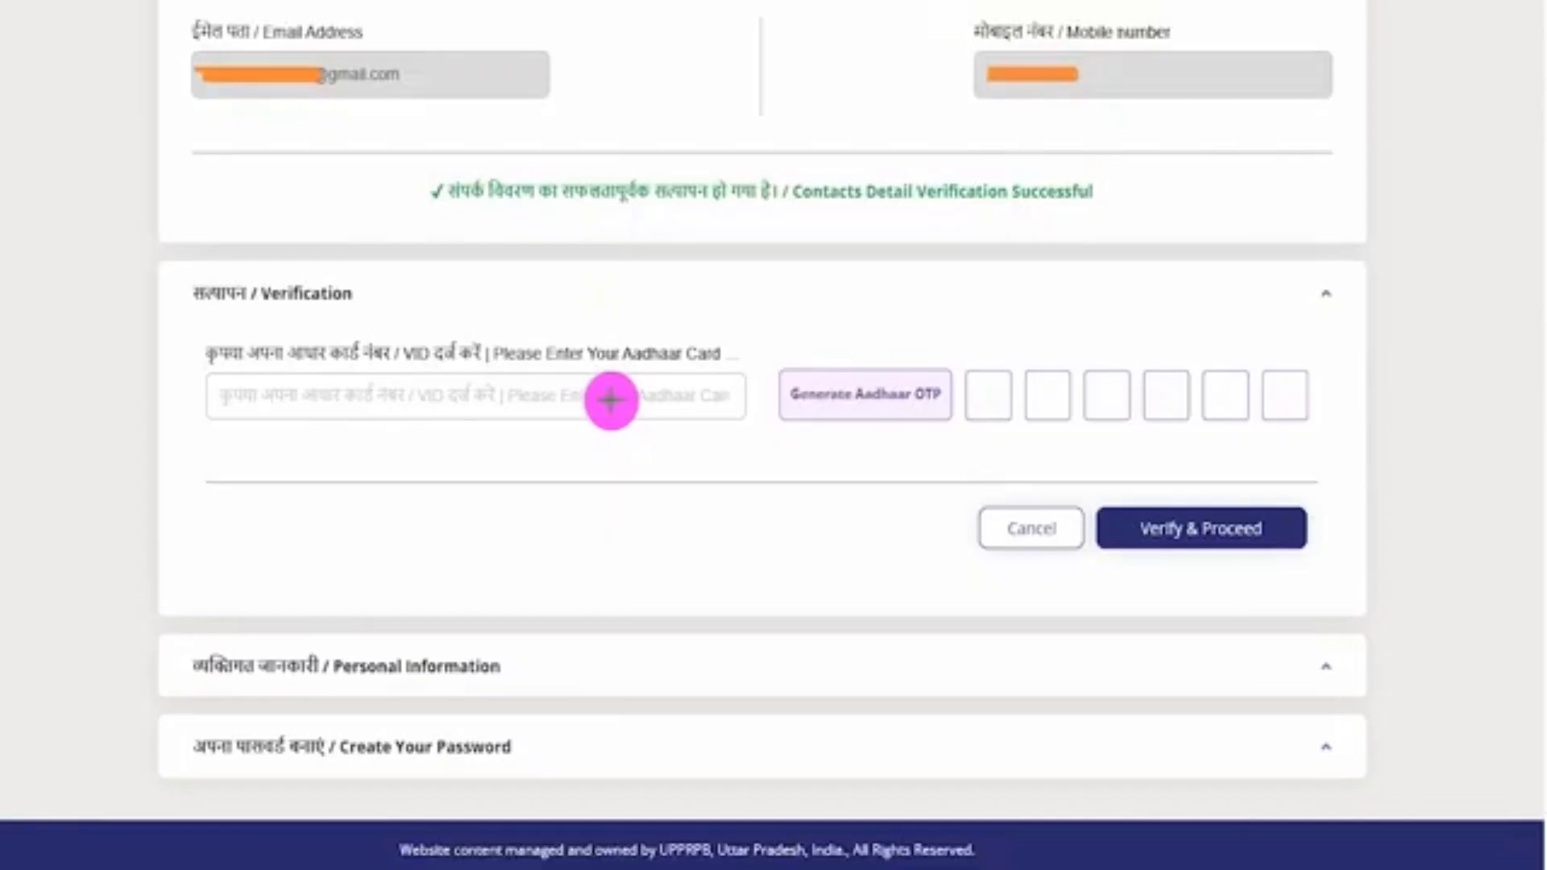
Submit the Aadhaar verification and proceed to the Personal Information section.
drag(610, 406, 660, 352)
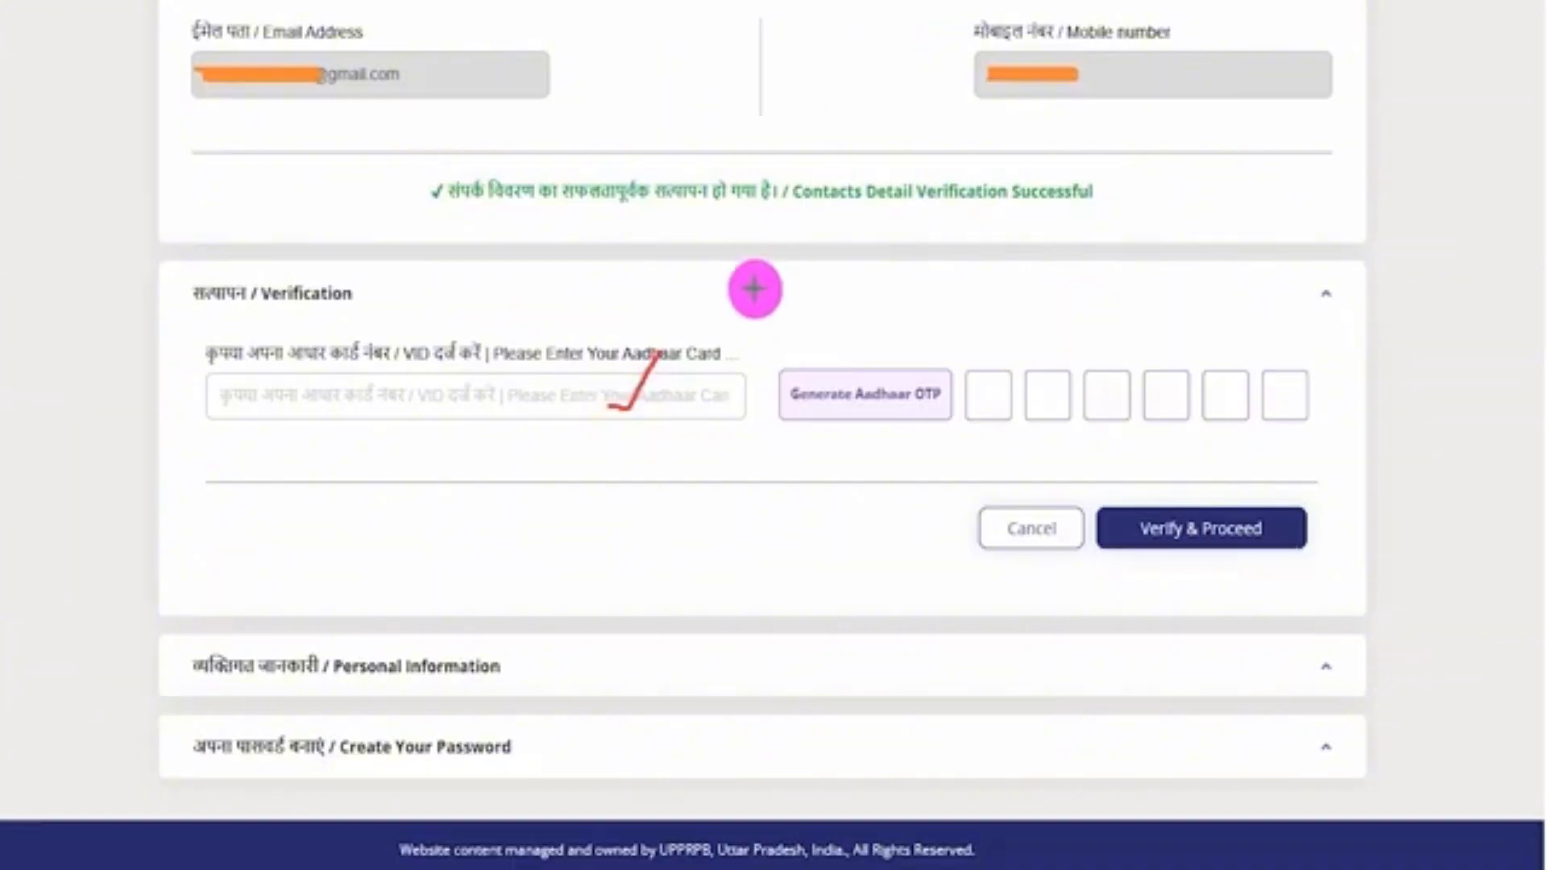
drag(705, 262, 828, 371)
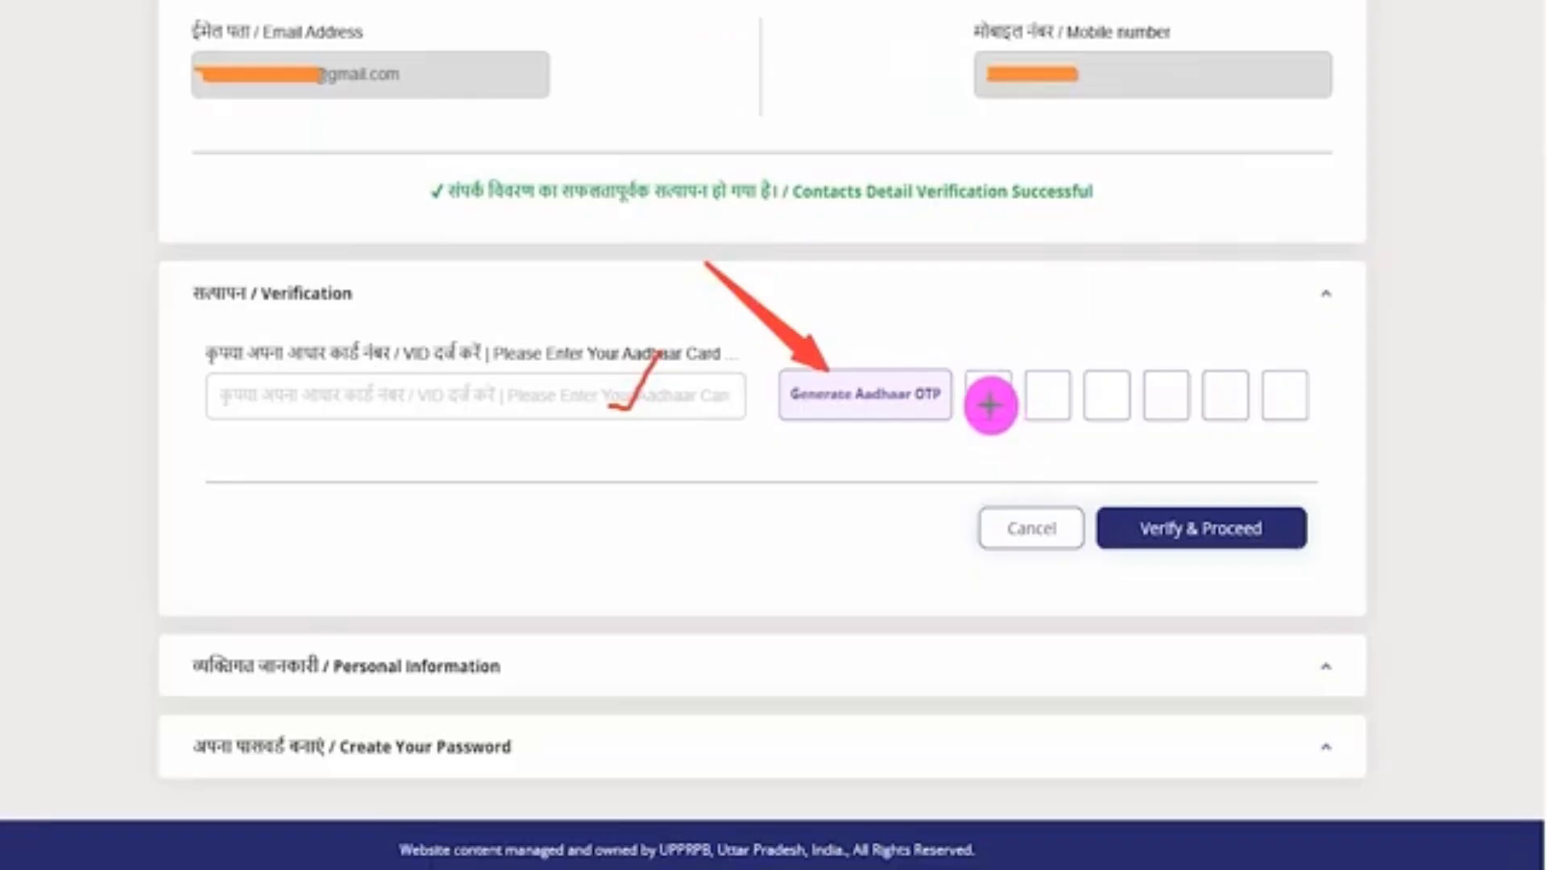
drag(985, 403, 1299, 394)
click(1217, 394)
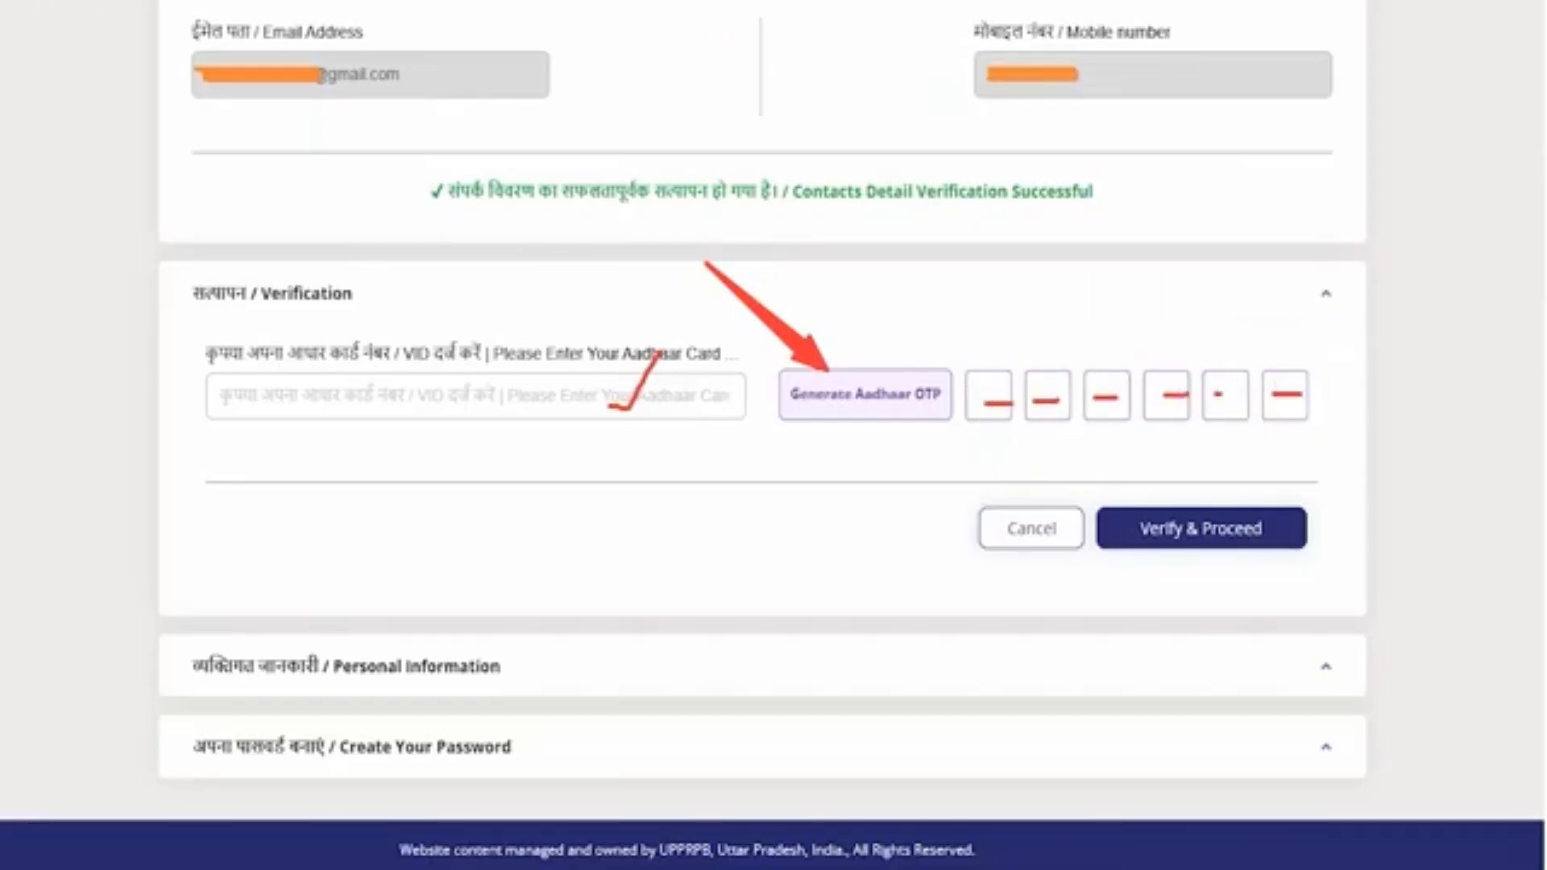
drag(1440, 338, 1308, 506)
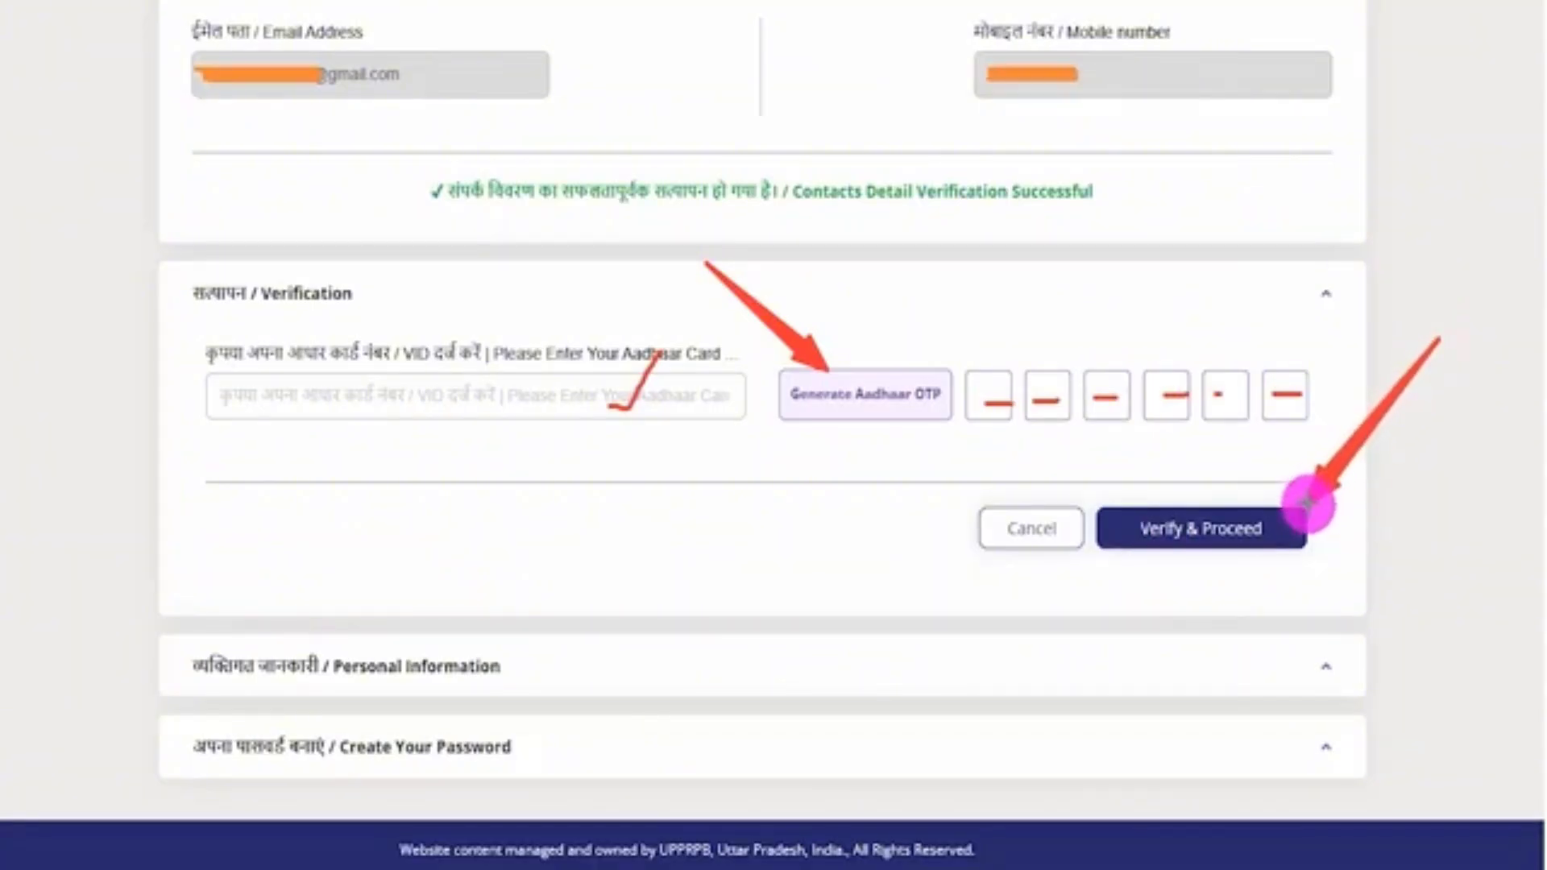
click(1299, 513)
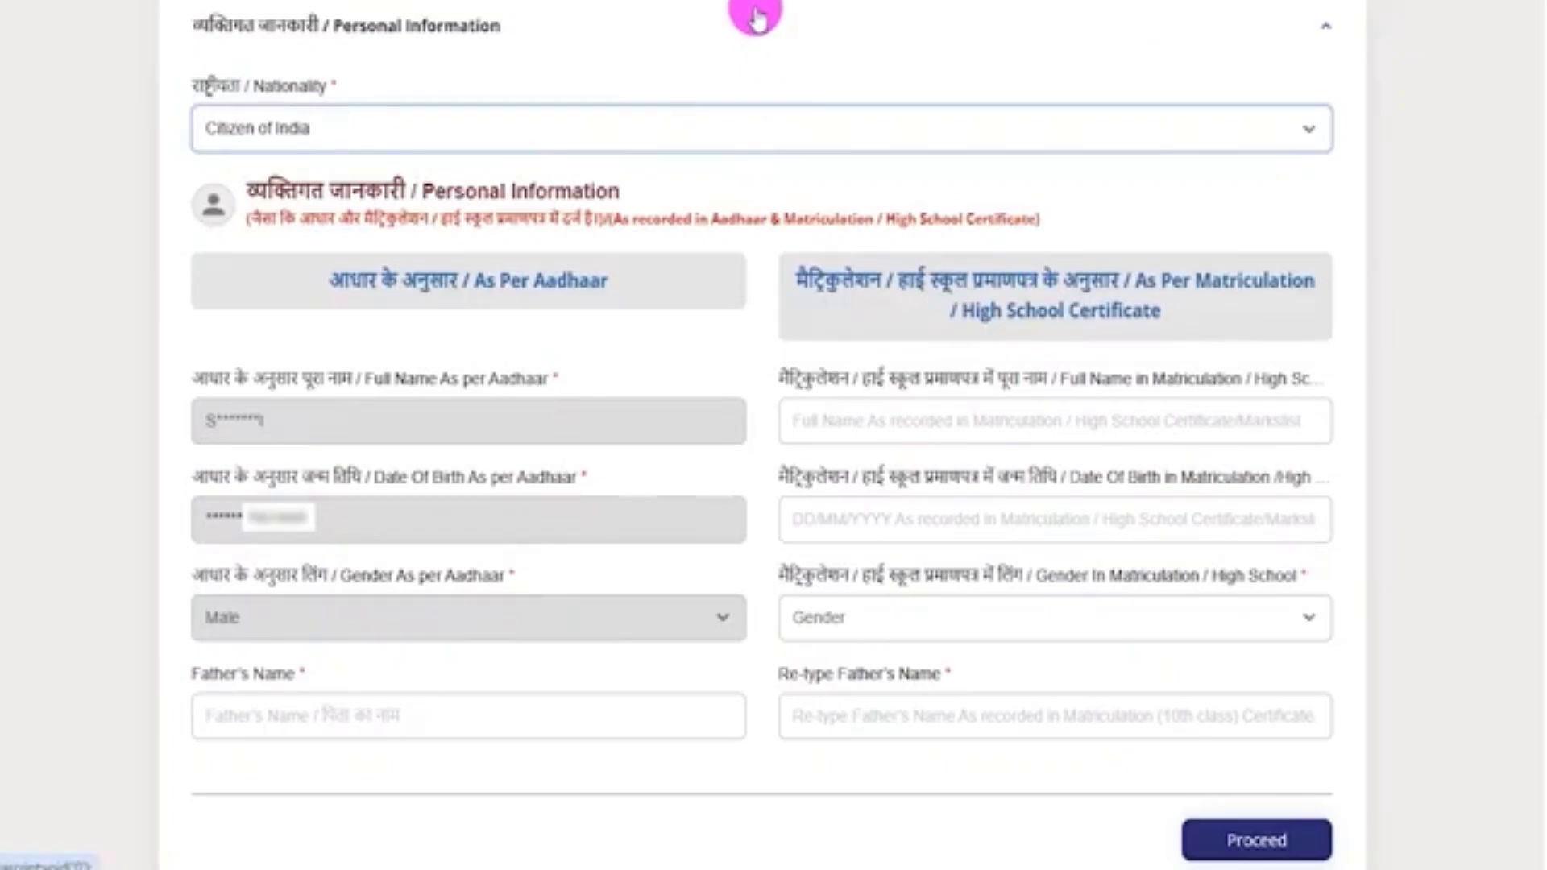
Set the nationality to Citizen of India.
click(358, 137)
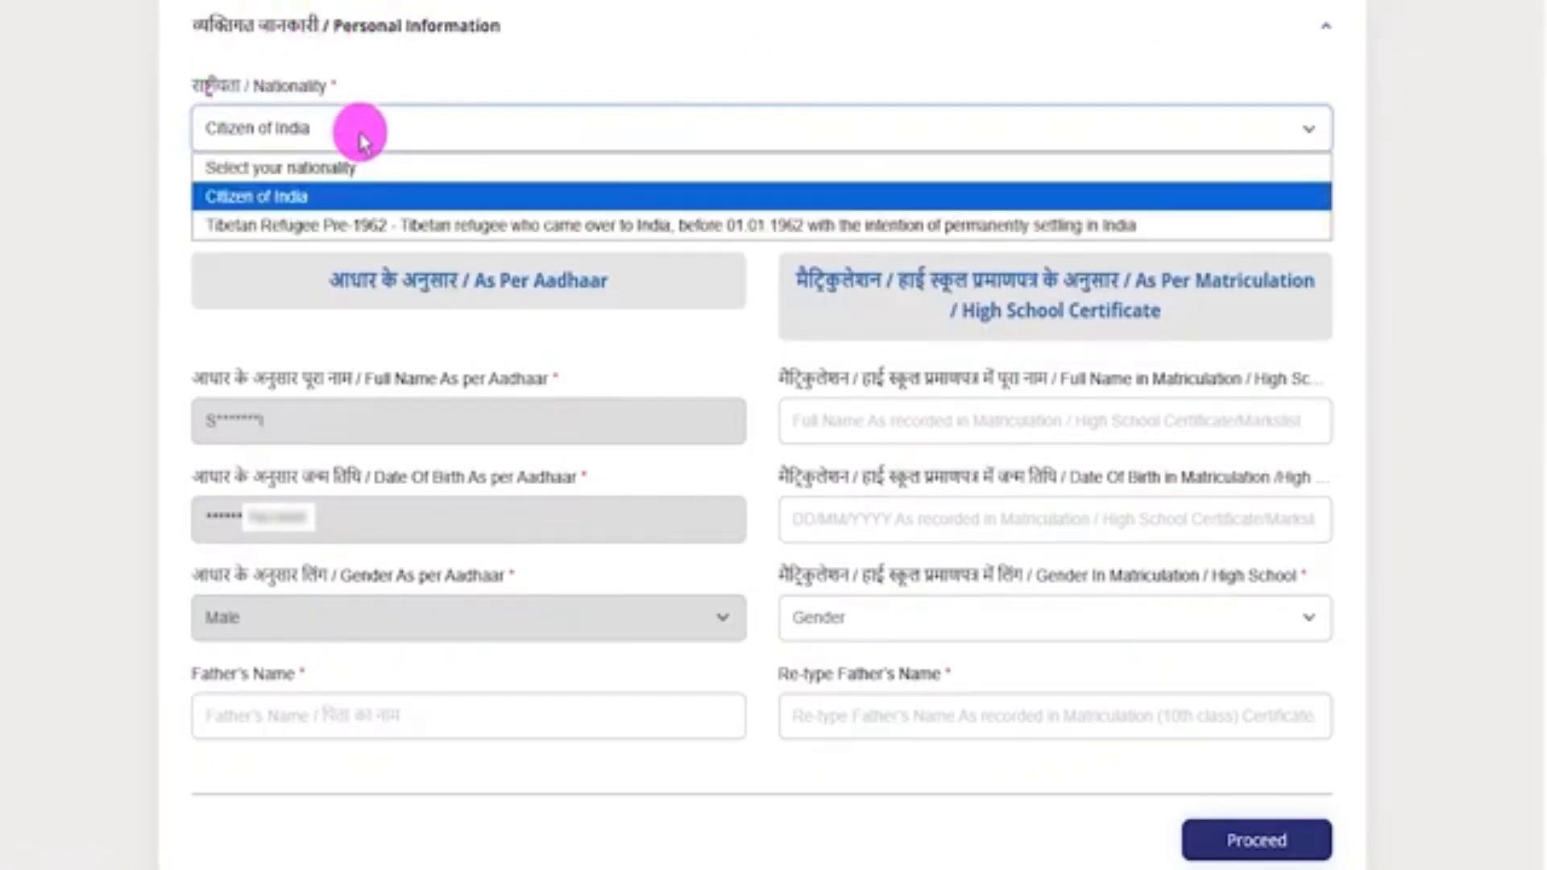
click(278, 200)
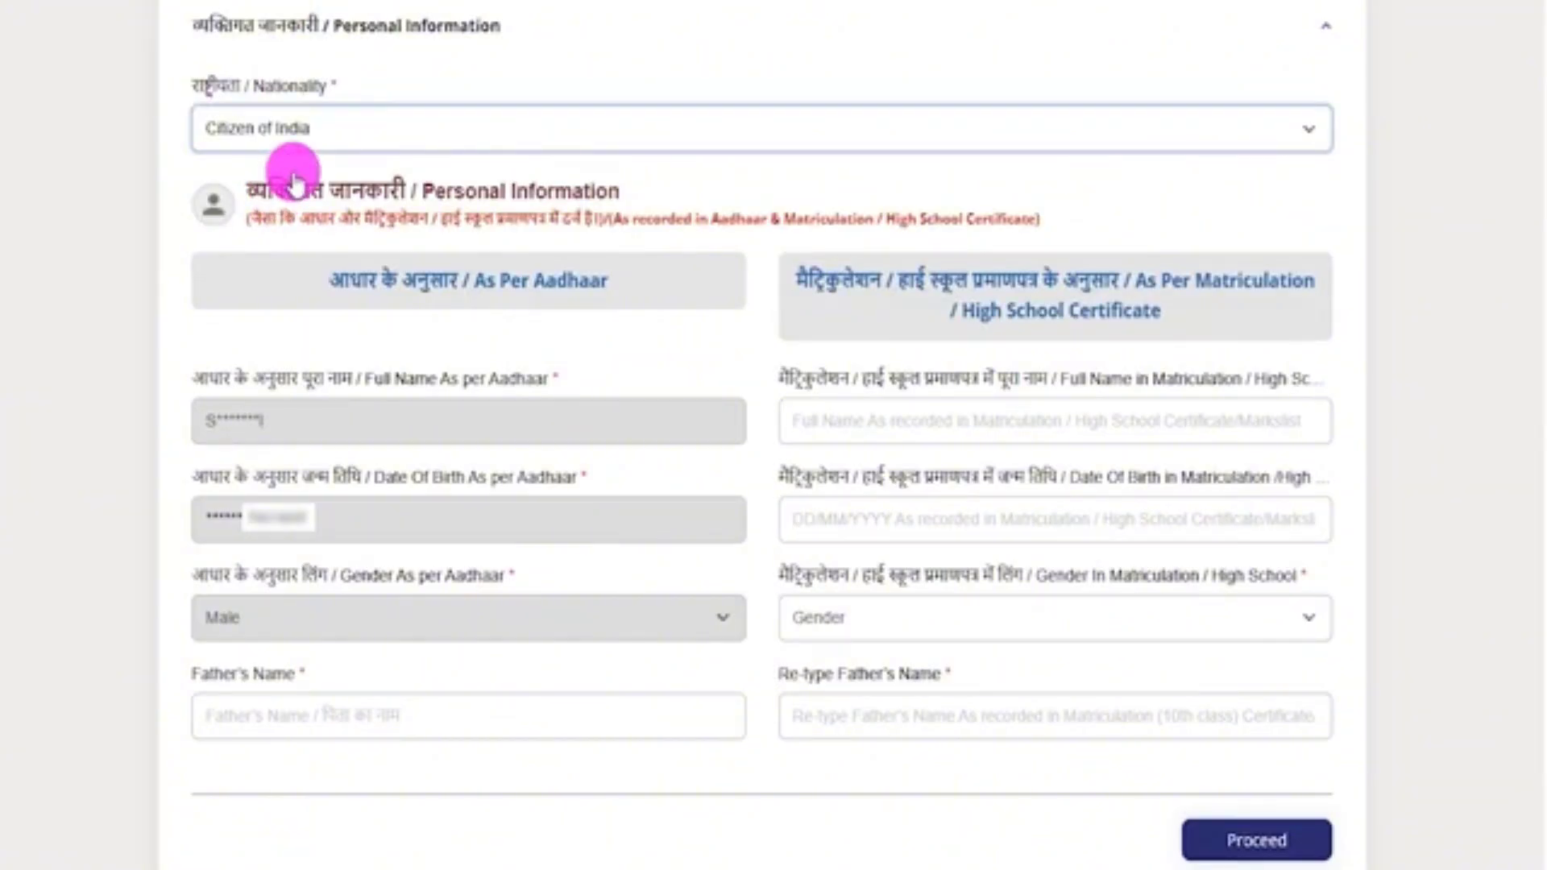
Examine the full name, date of birth and gender fields filled from Aadhaar, and the Father's Name field.
click(688, 2)
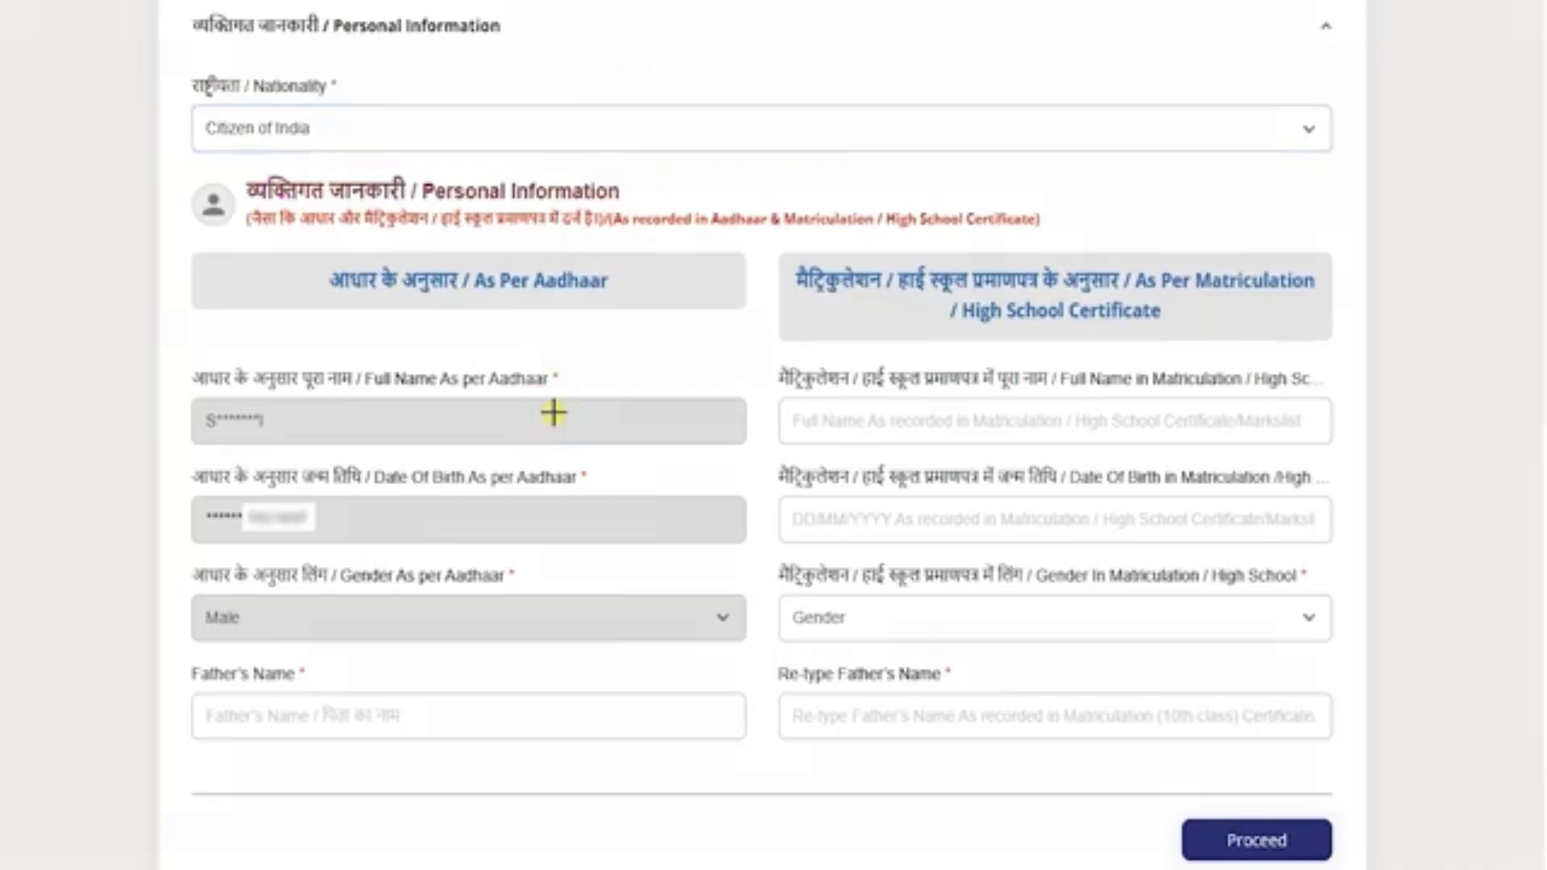
drag(553, 415, 600, 362)
drag(545, 522, 597, 484)
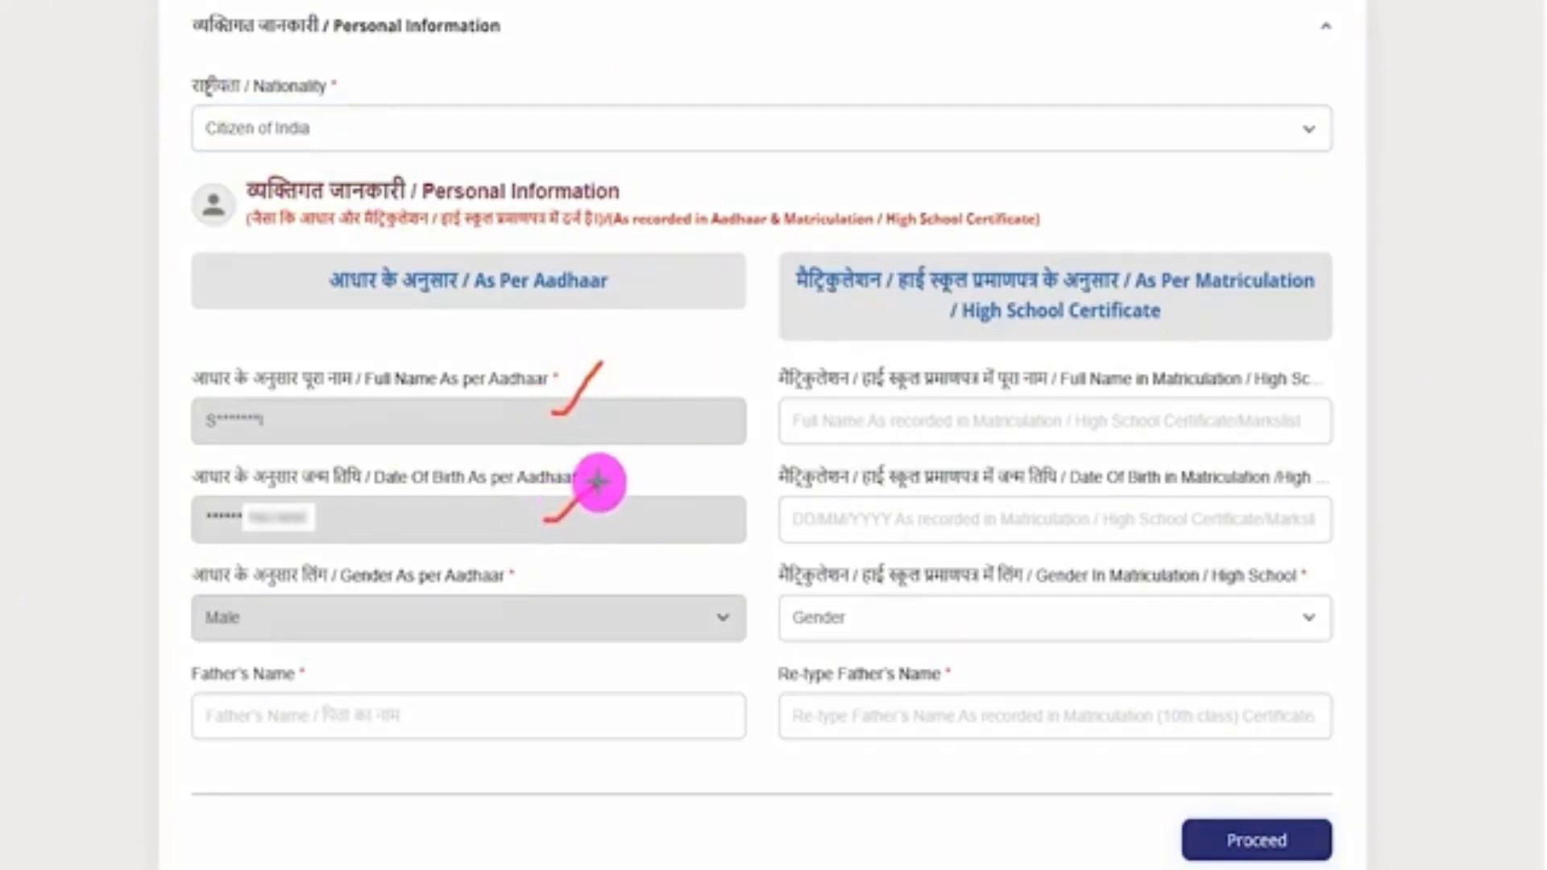
drag(505, 614, 608, 545)
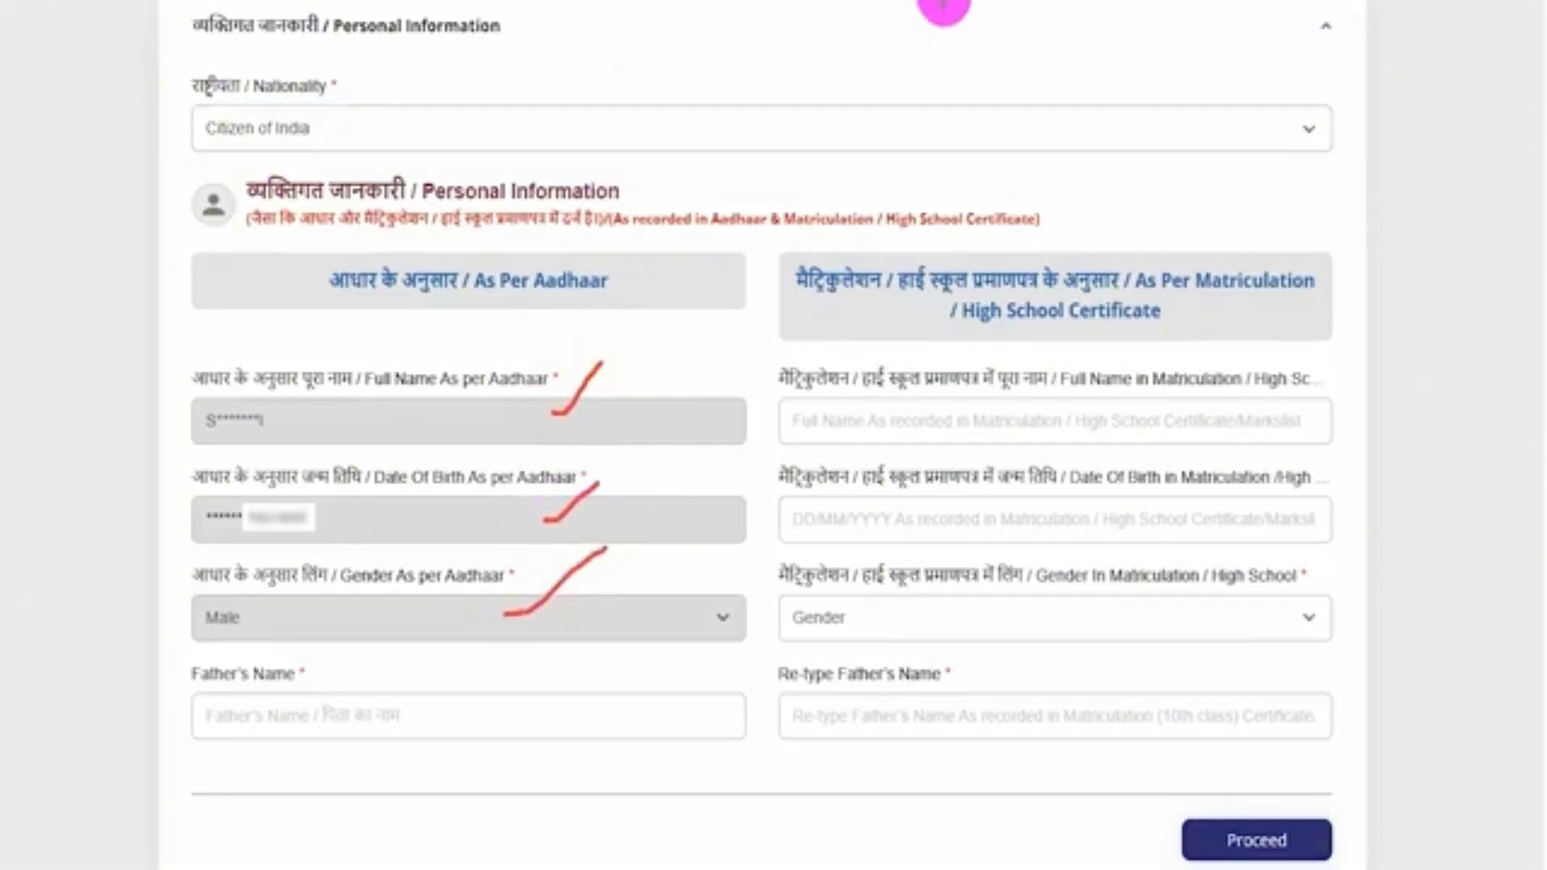
click(331, 707)
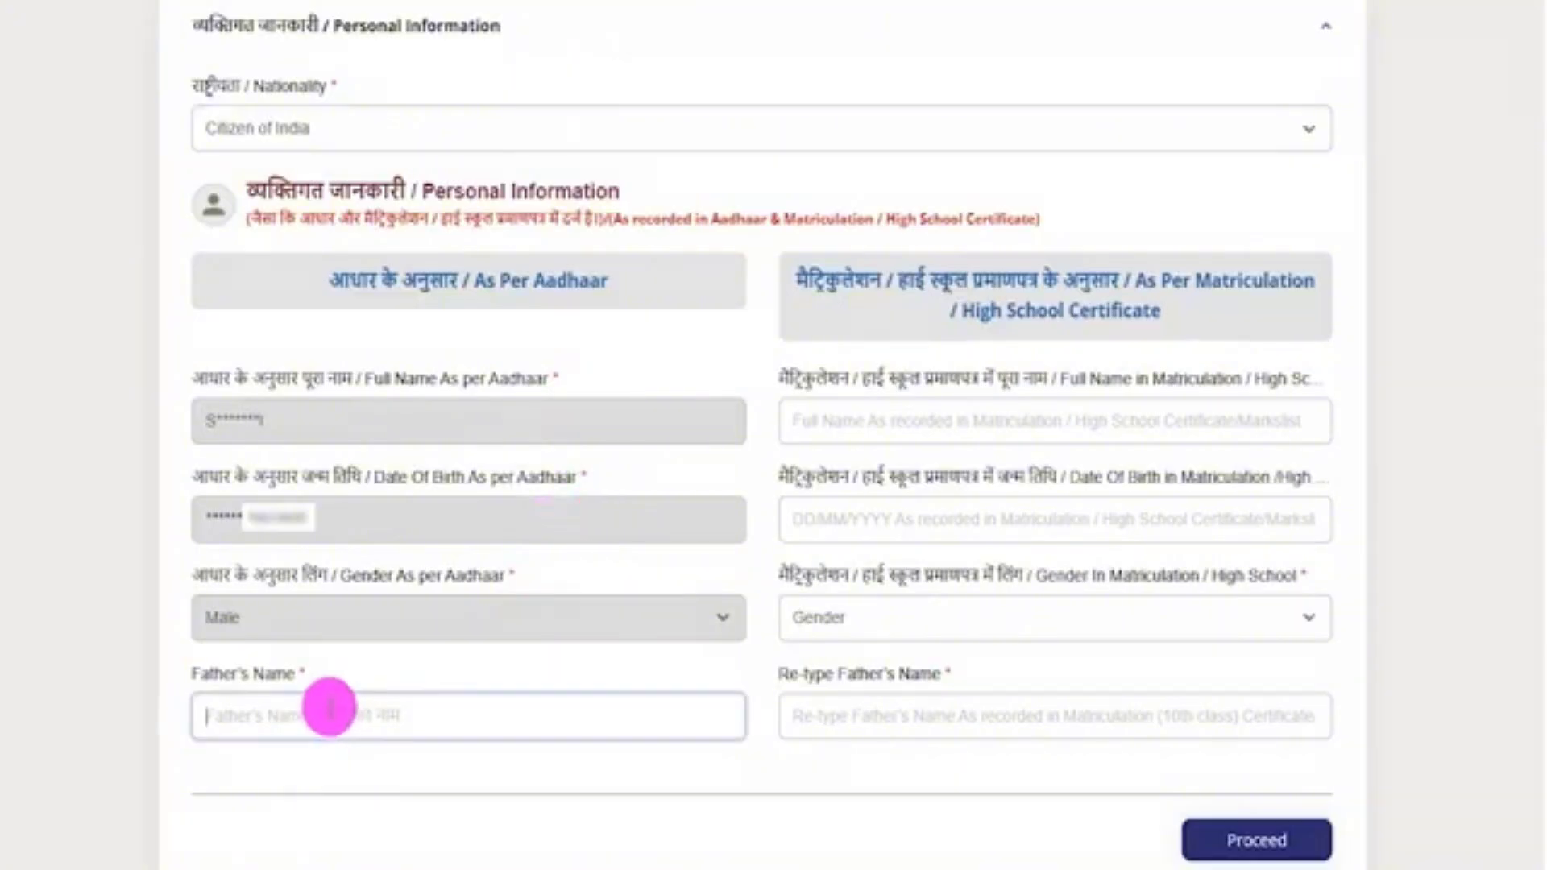
drag(258, 681, 272, 677)
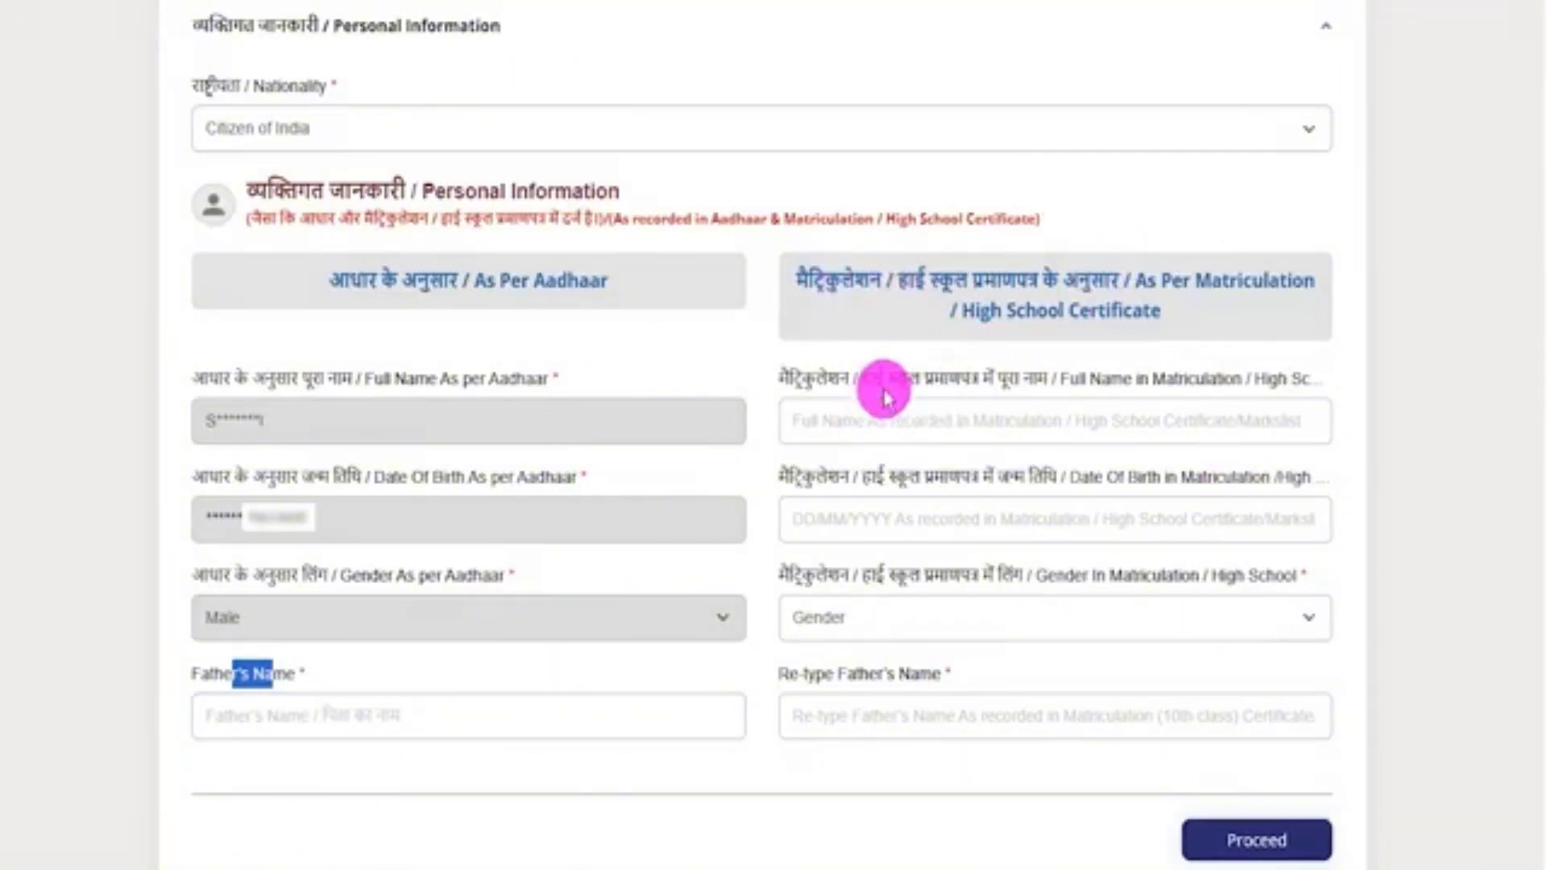
Complete the matriculation certificate's full name, date of birth and gender, fill in both father's name fields, and proceed to password creation.
drag(876, 380, 953, 386)
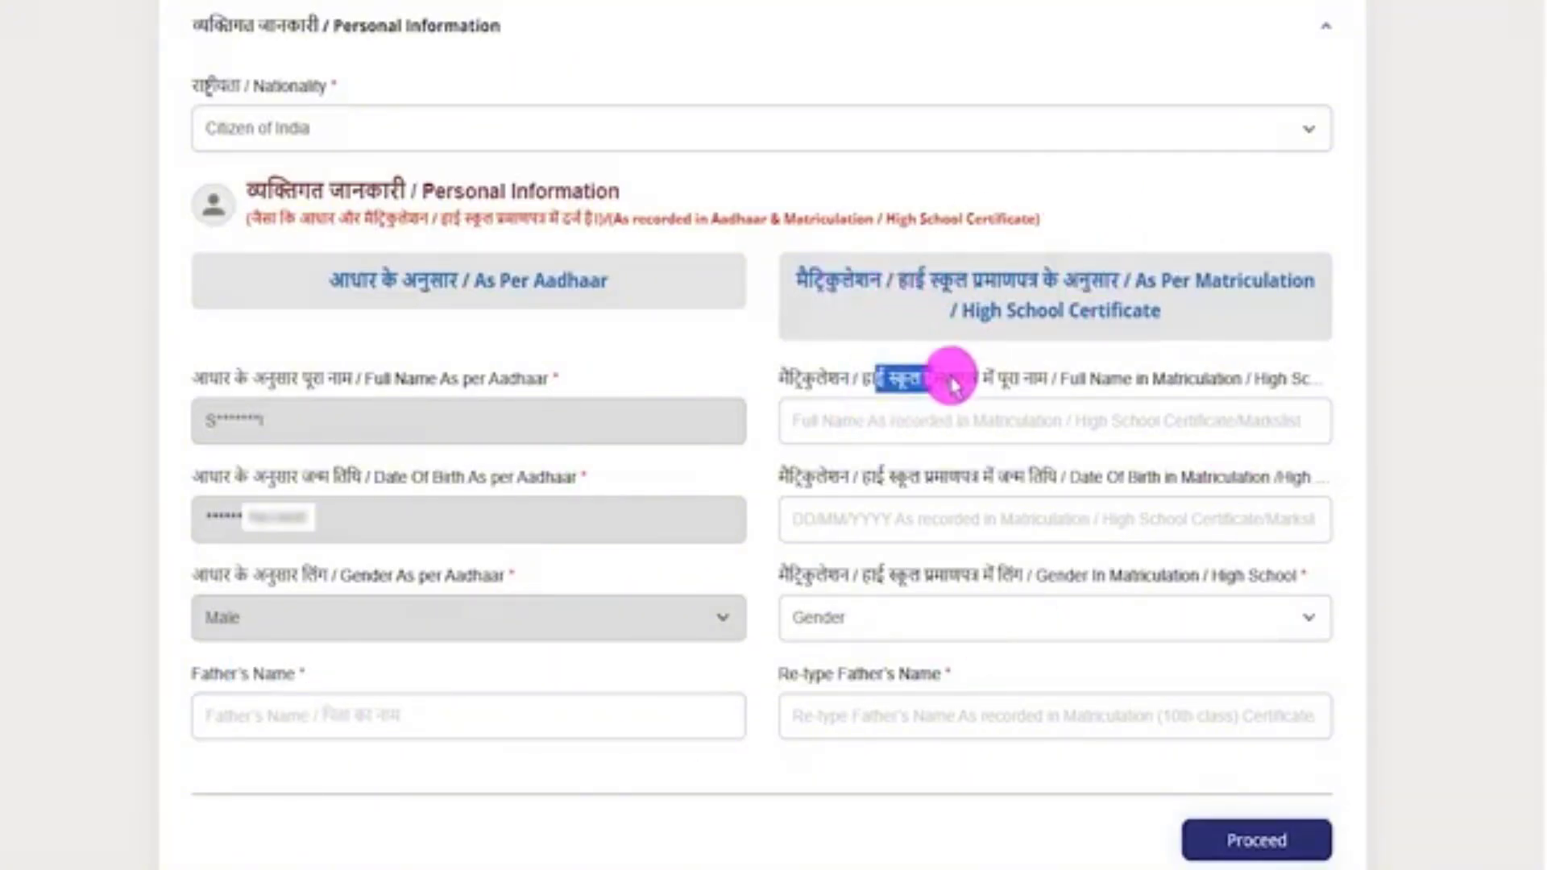
click(909, 421)
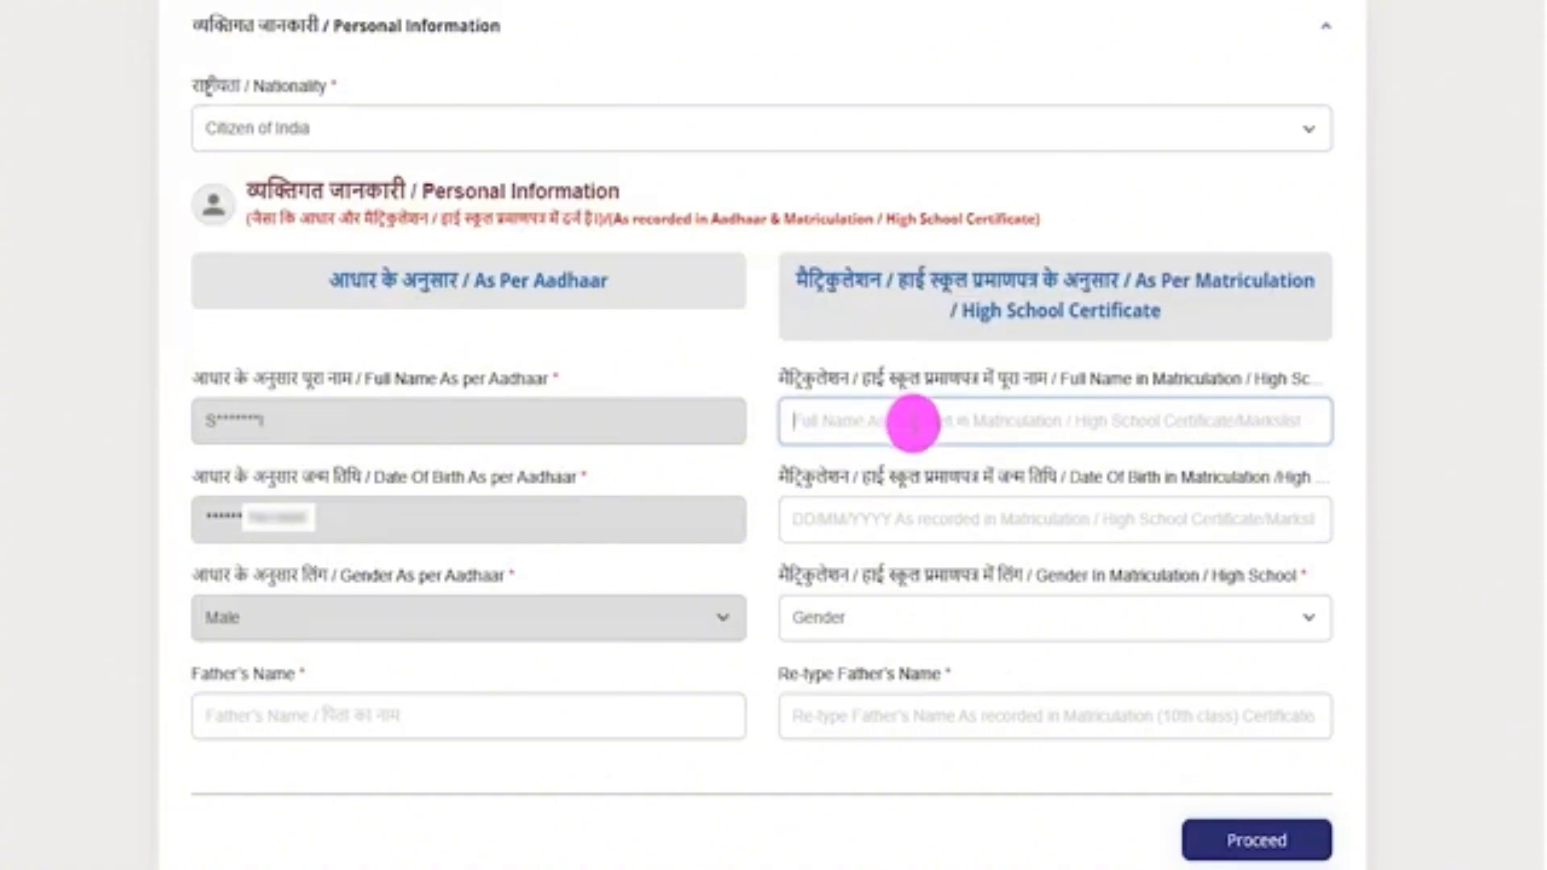
drag(789, 477, 1024, 477)
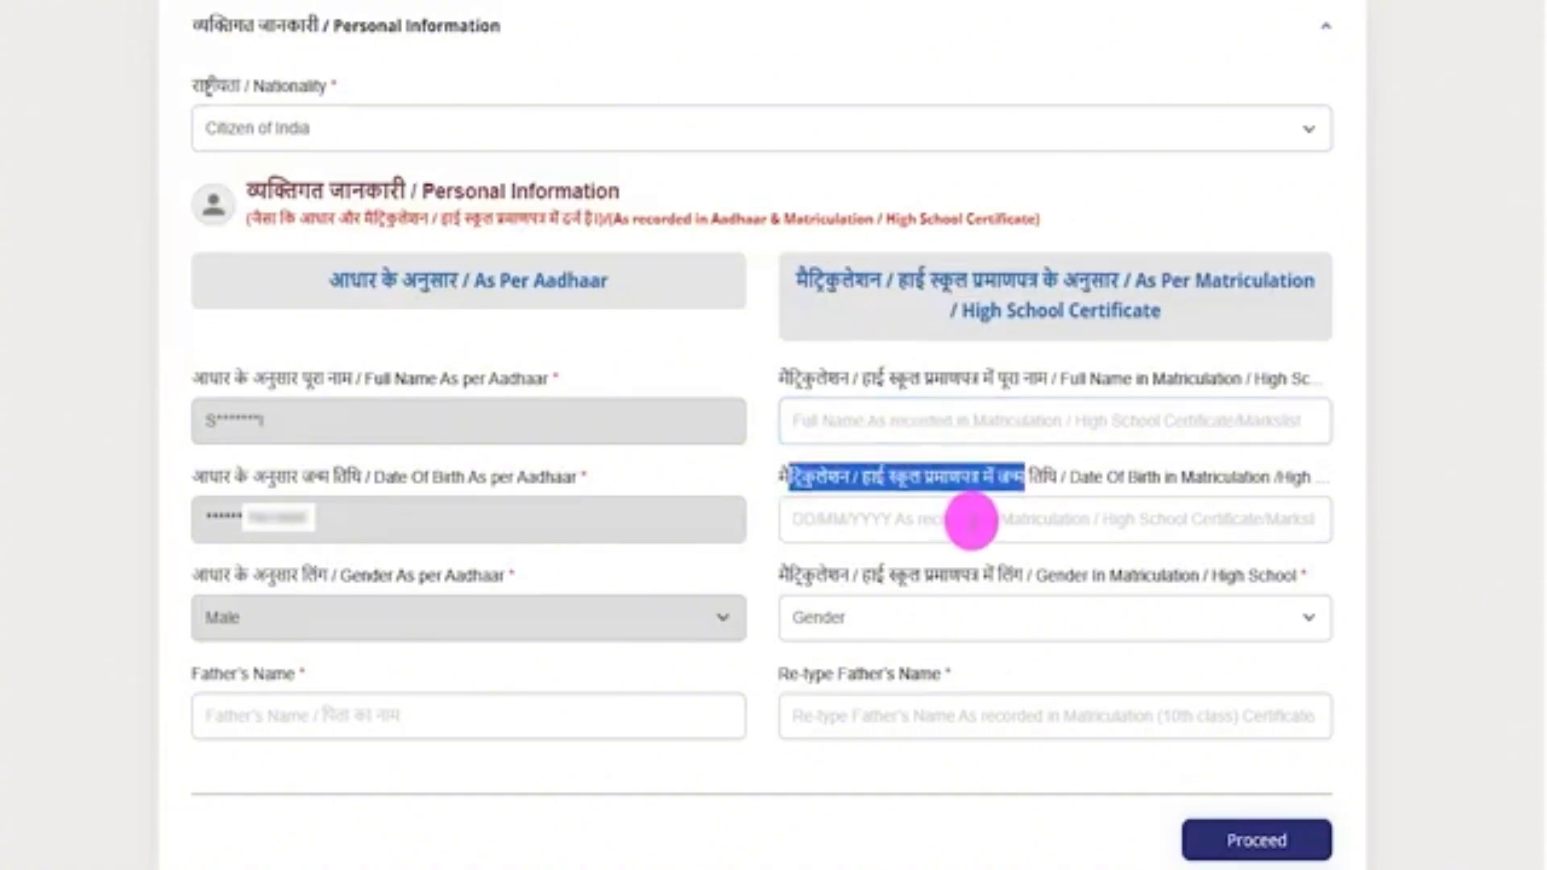
click(966, 522)
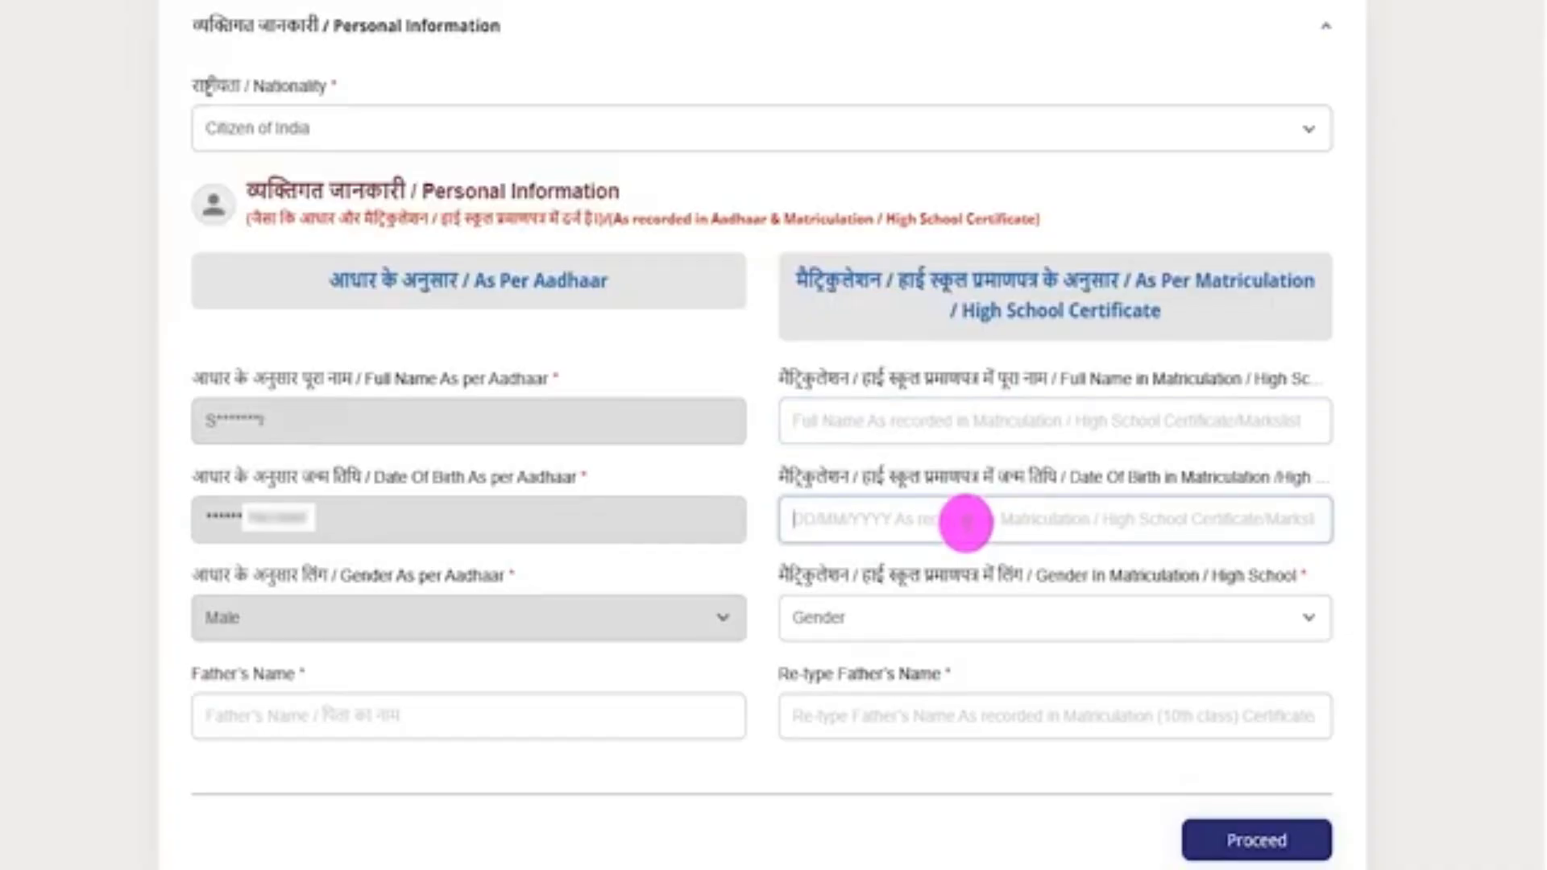
click(969, 615)
click(842, 665)
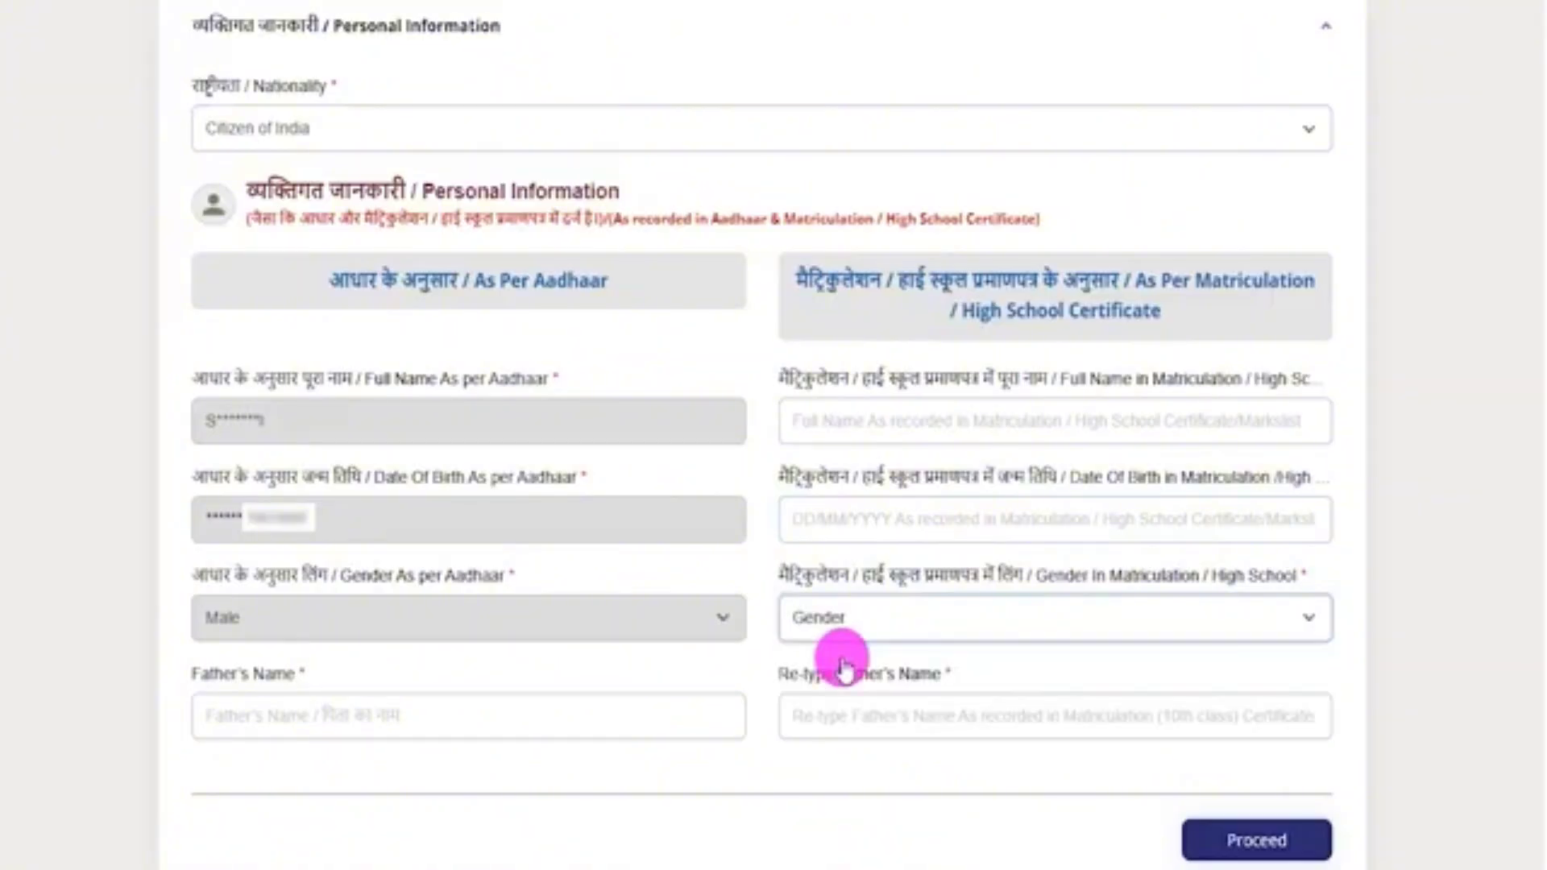
drag(806, 671, 851, 681)
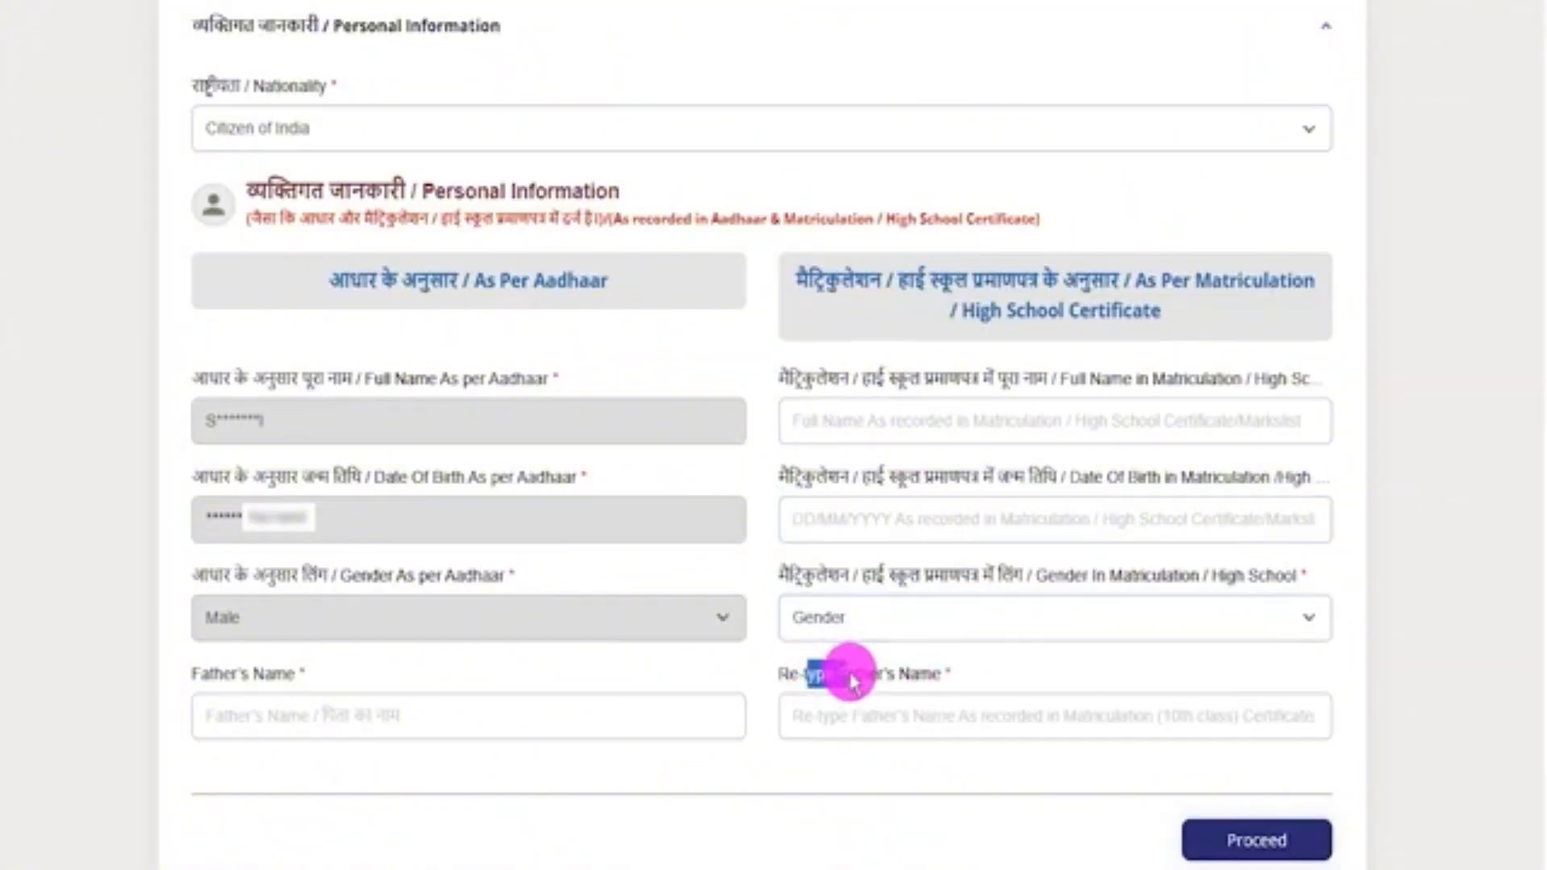
click(887, 713)
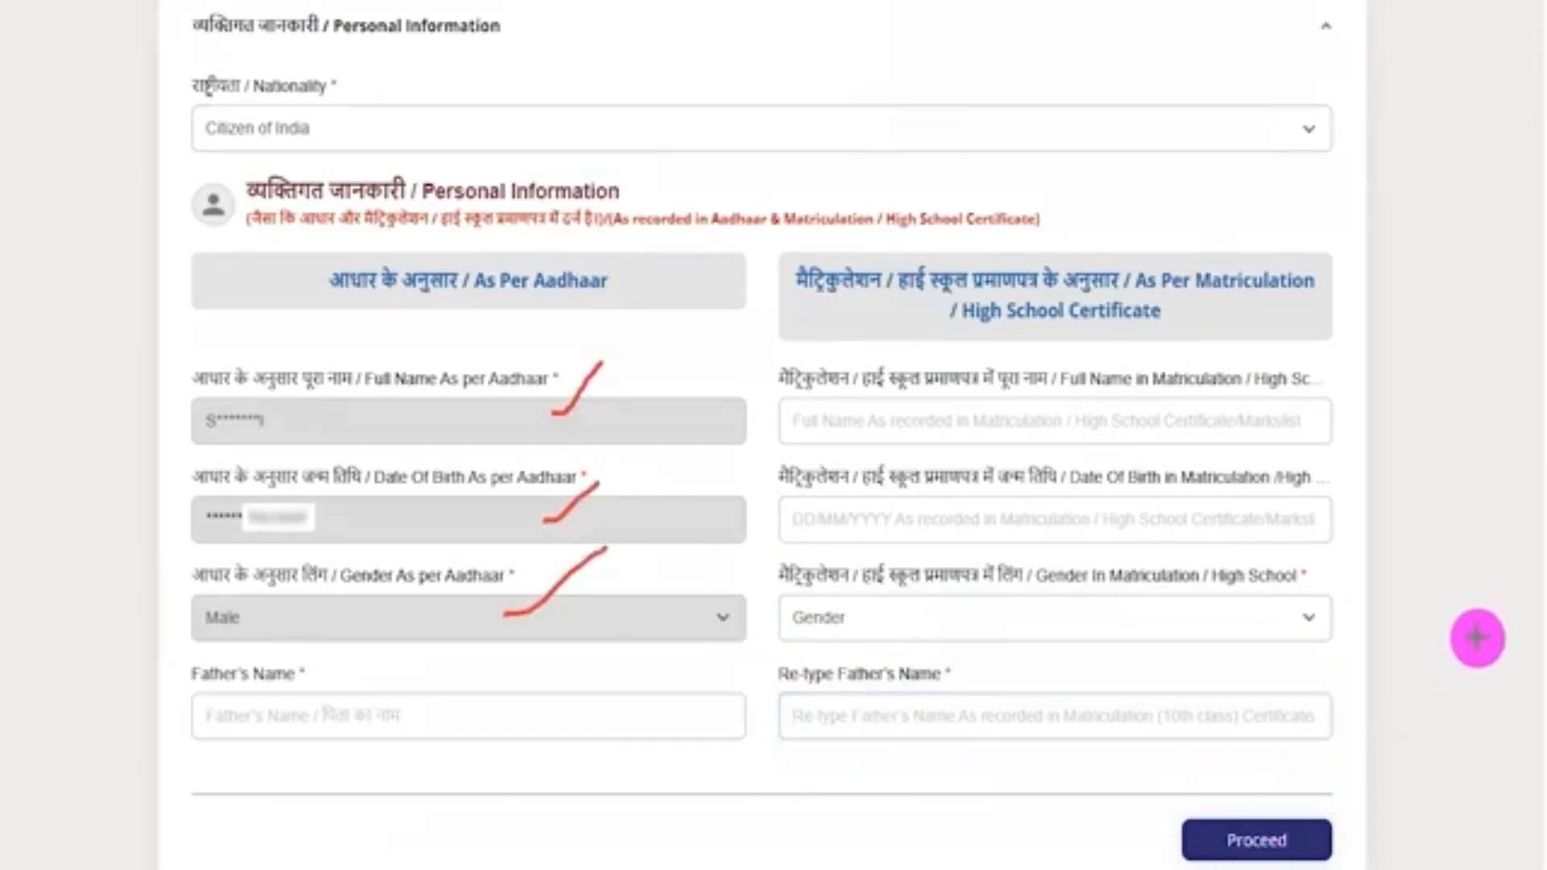
drag(1477, 636, 1364, 803)
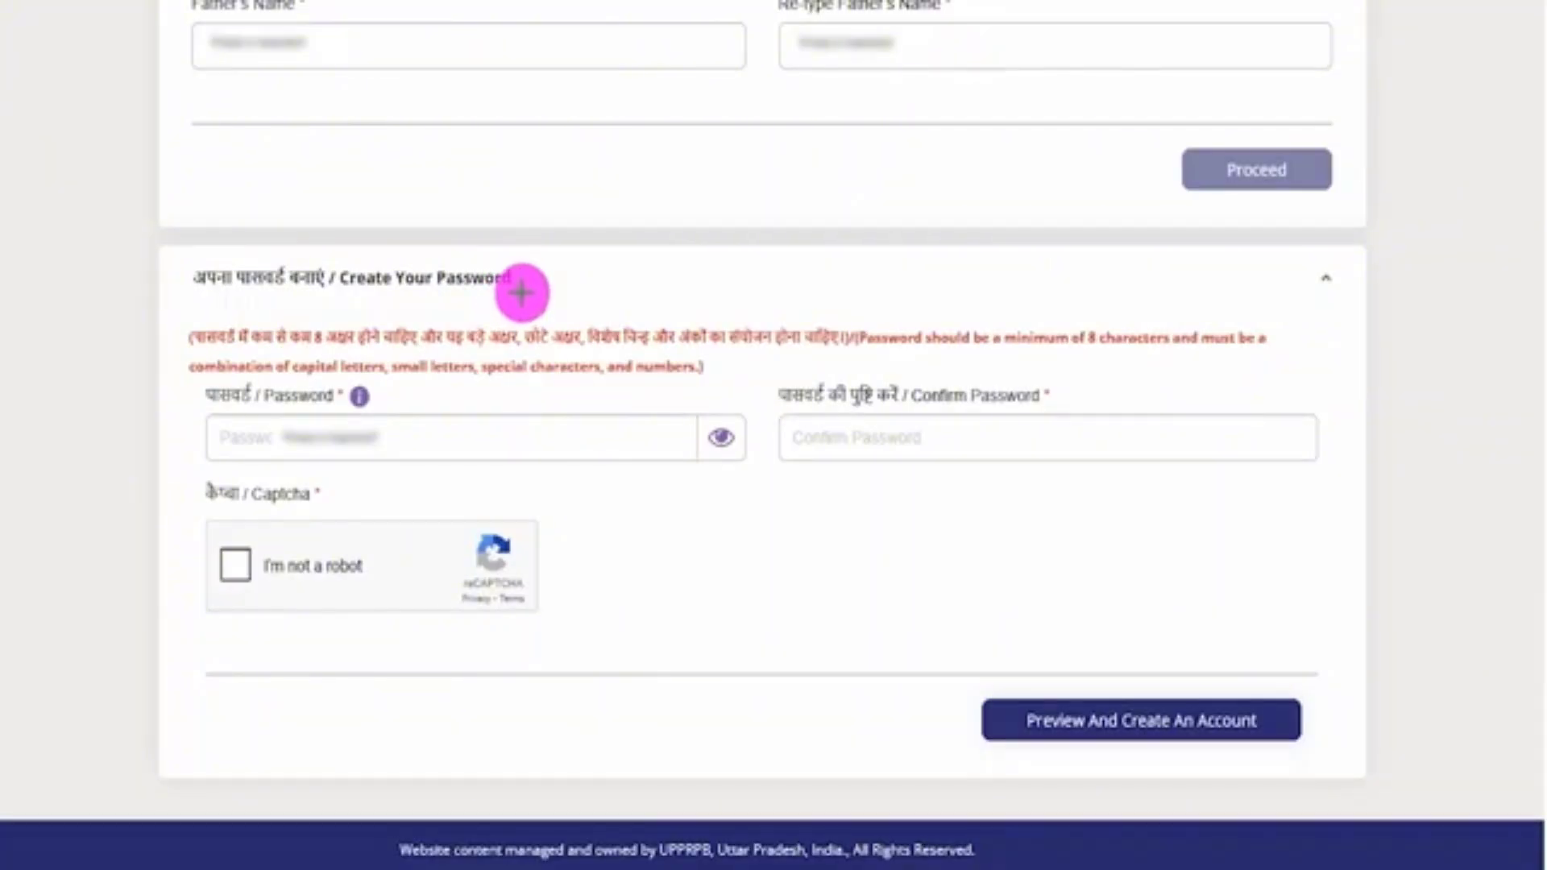
Enter and confirm an account password following the stated character rules, and complete the captcha.
drag(523, 290, 574, 250)
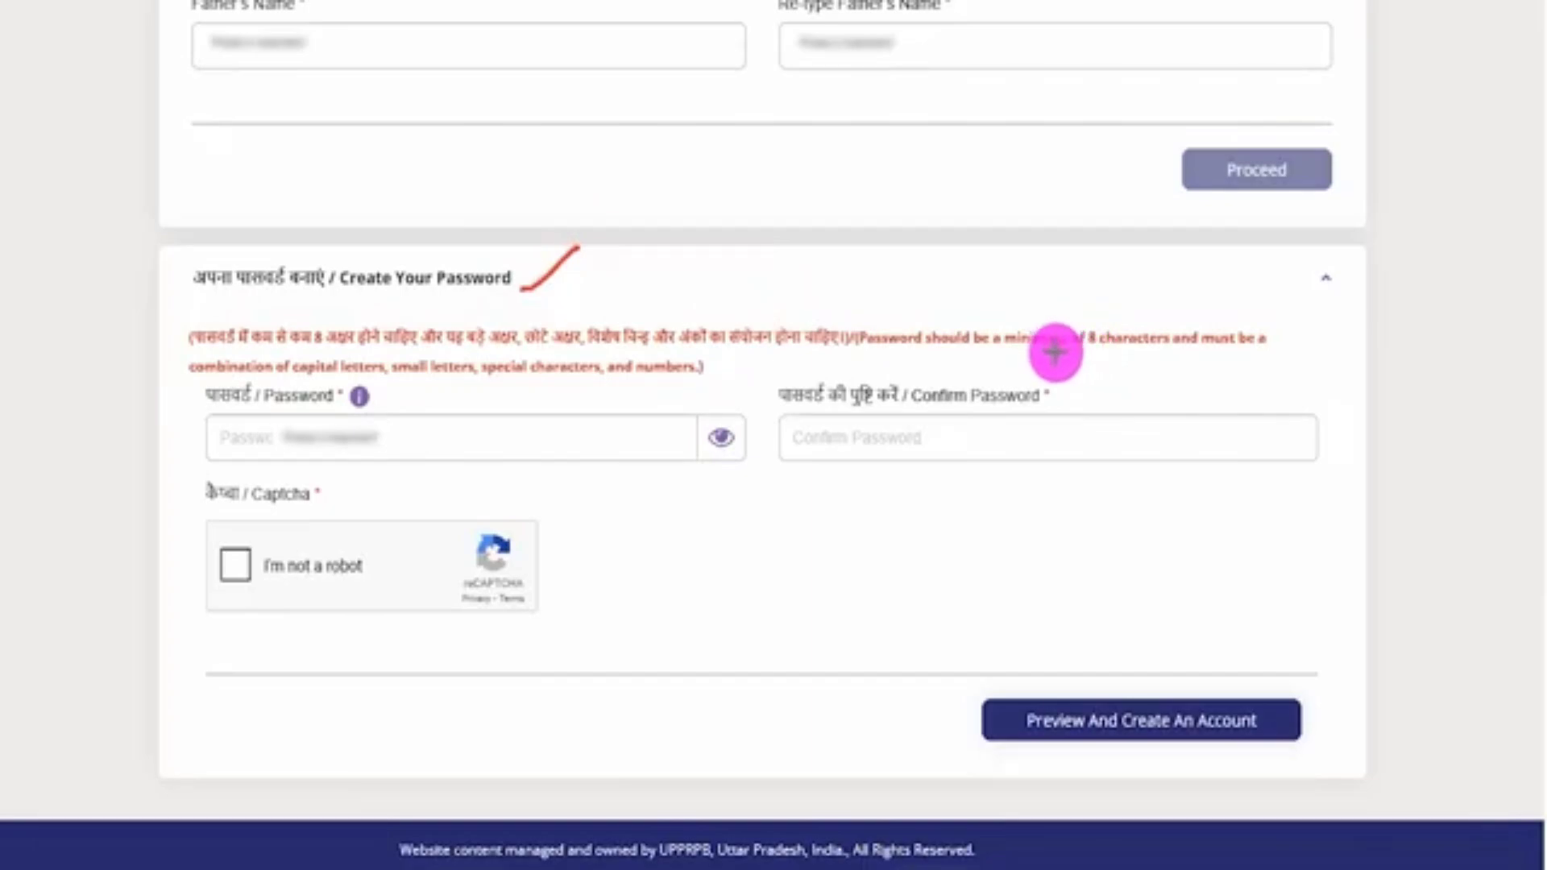
drag(1054, 352, 1158, 354)
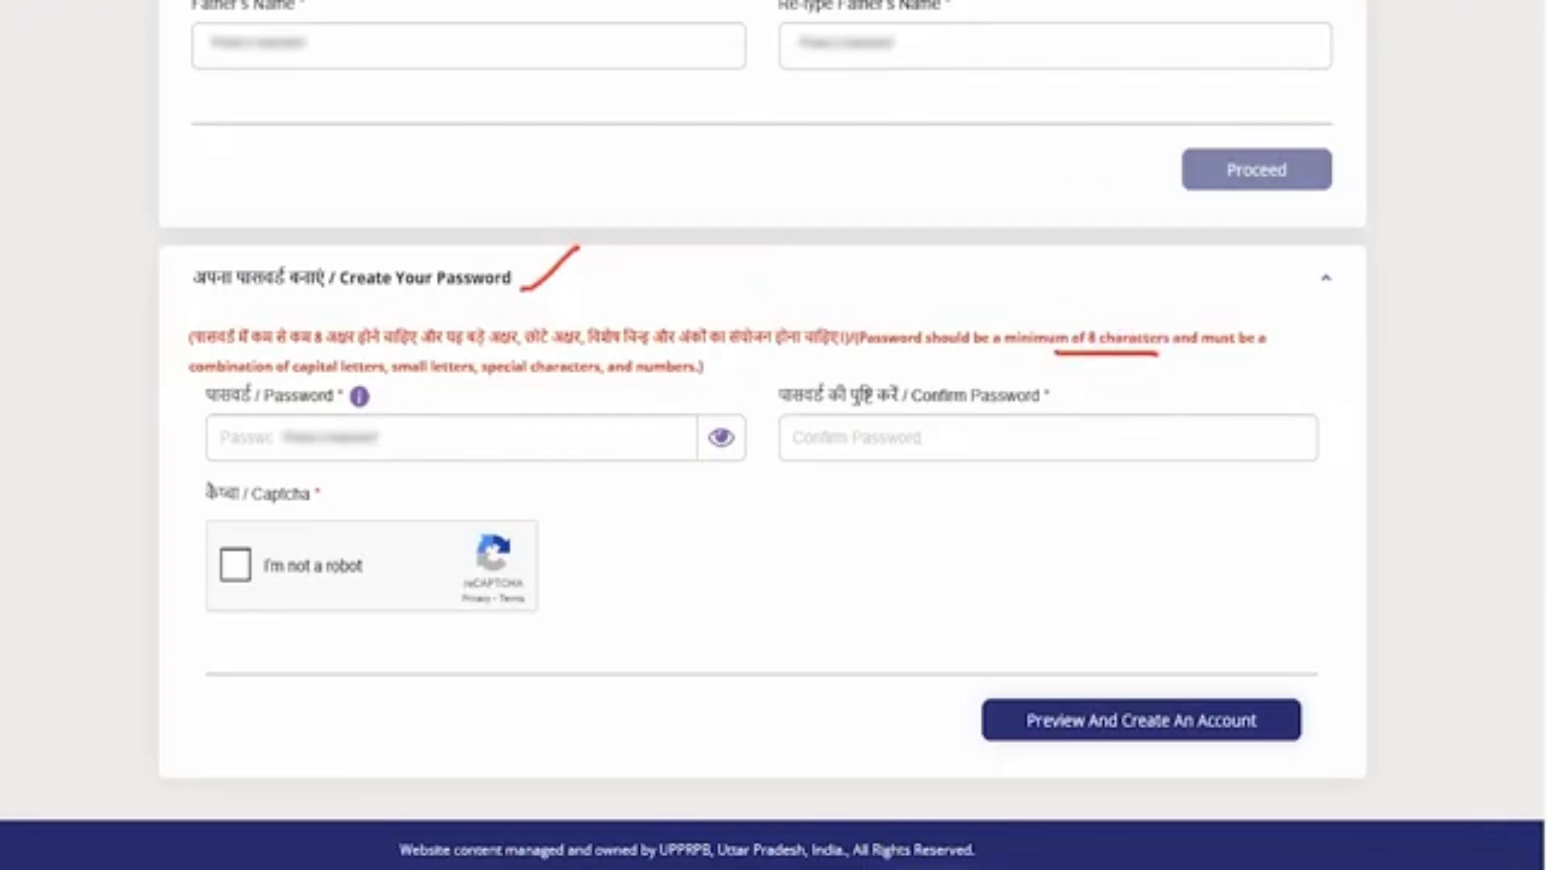
click(276, 438)
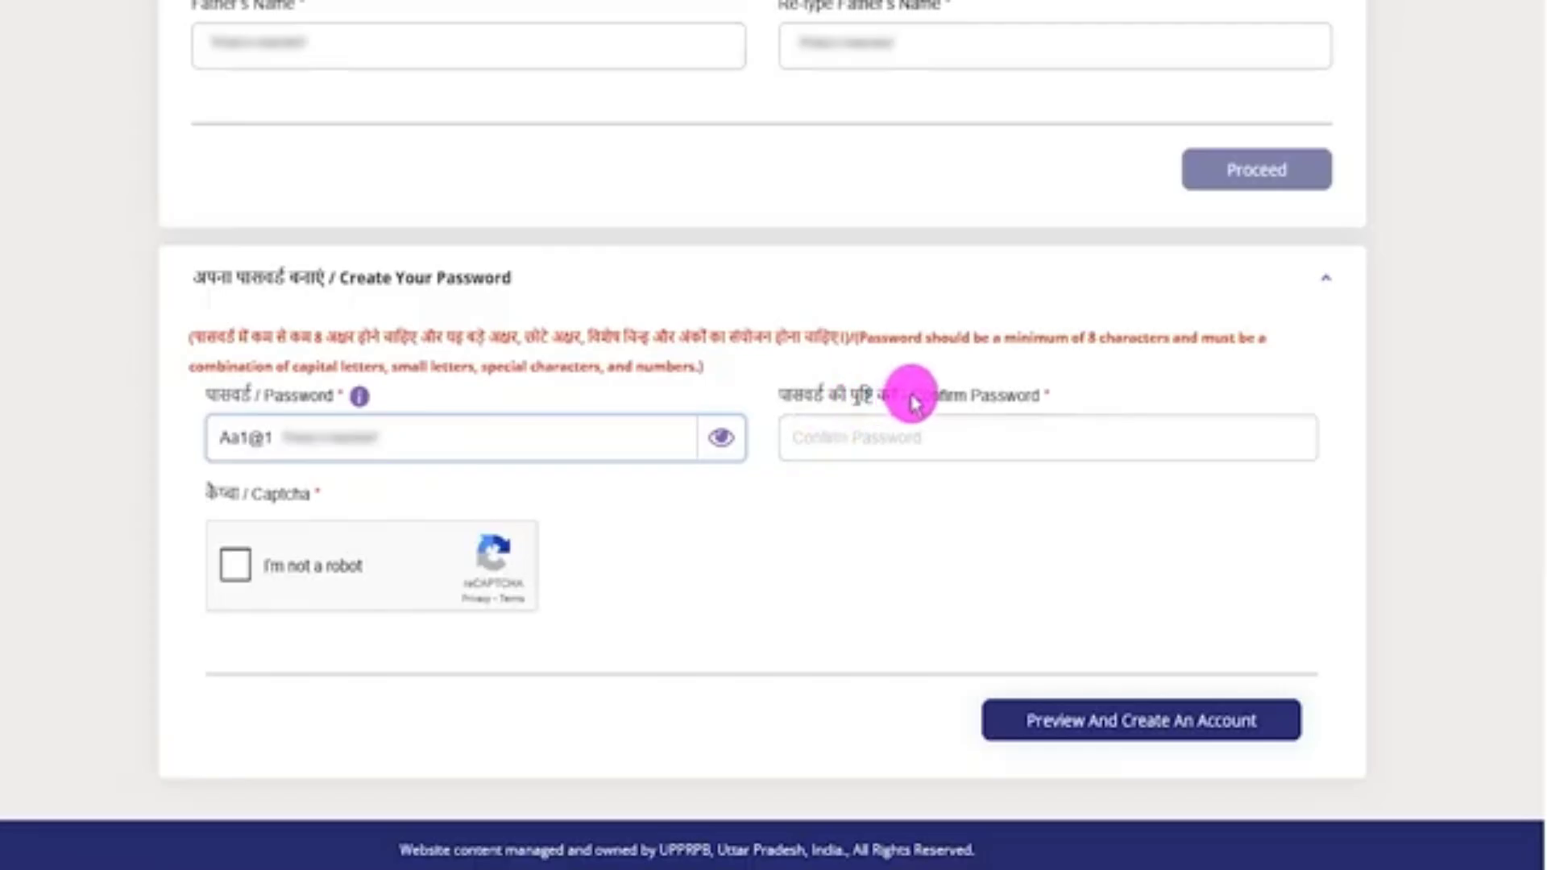
click(916, 438)
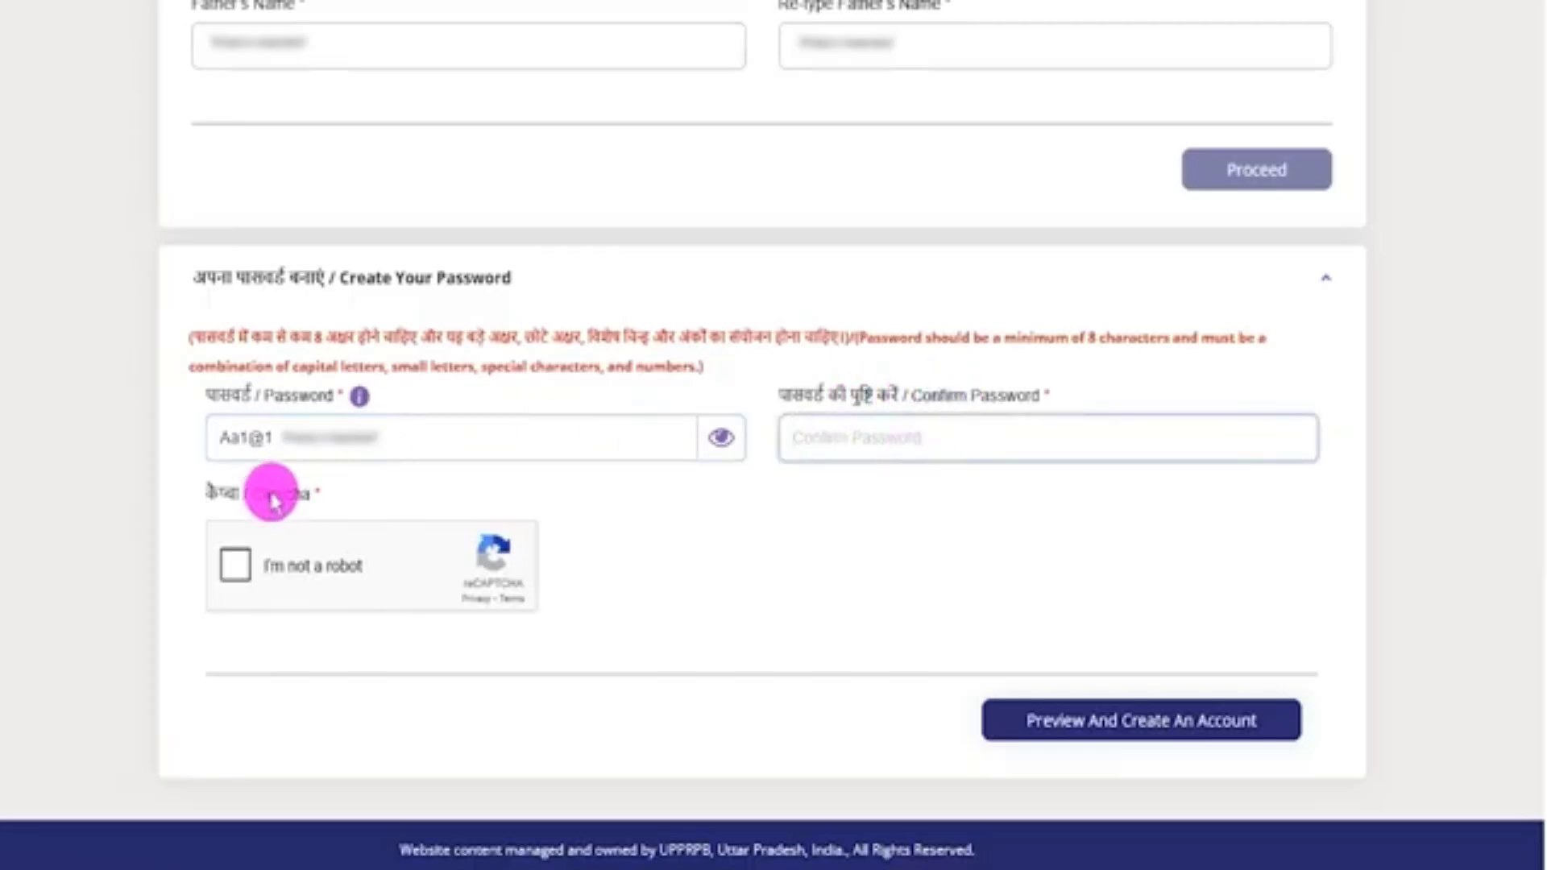
click(239, 568)
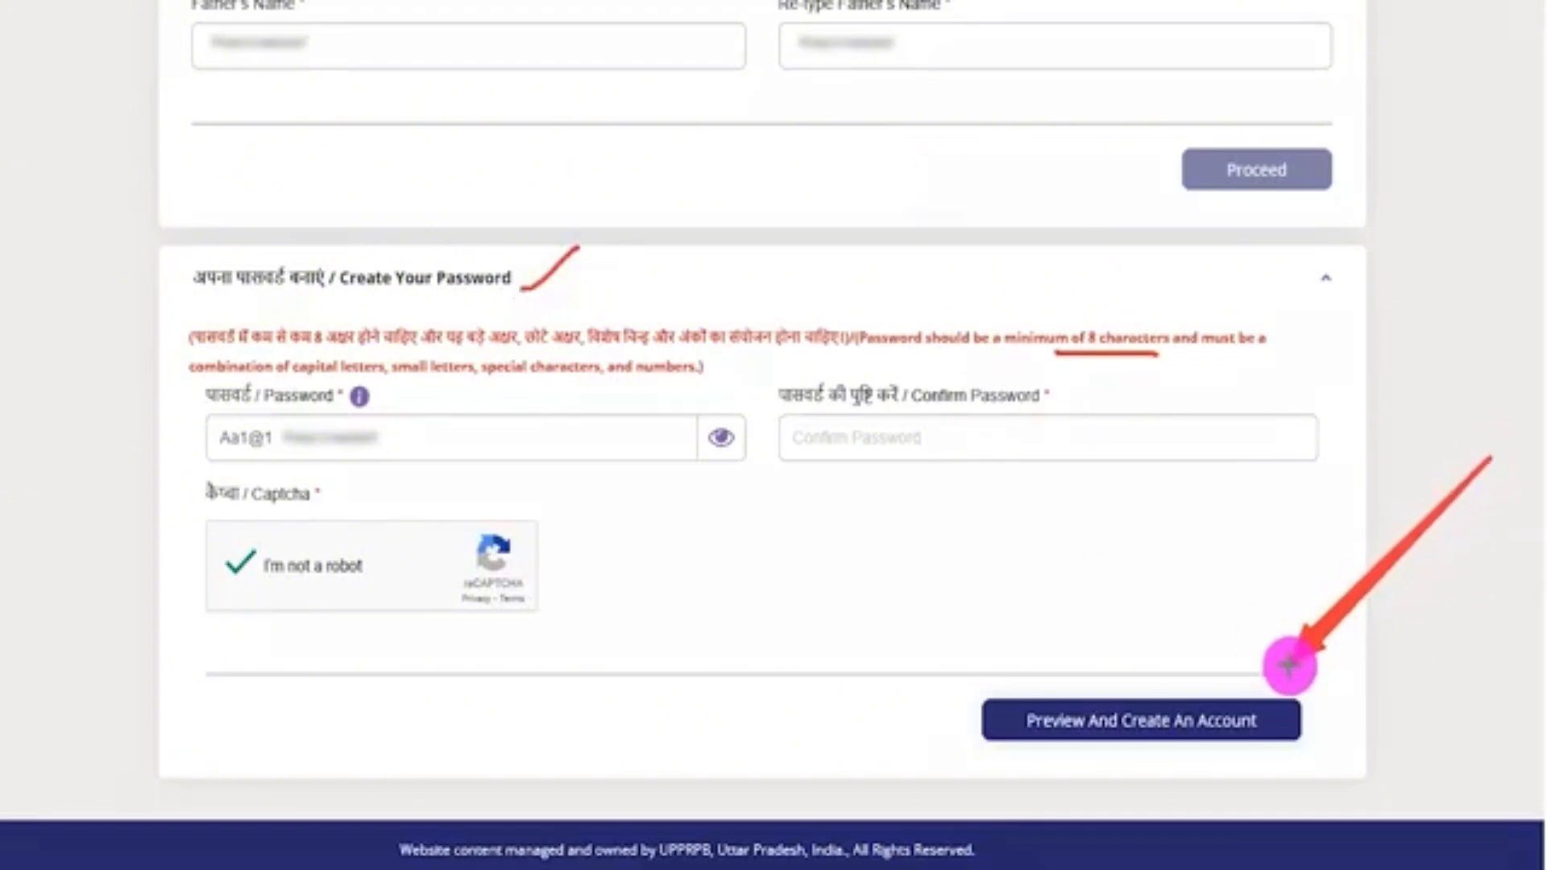
Preview the account details, declare them re-checked and correct, and create the account, accepting that they cannot be modified.
click(1141, 720)
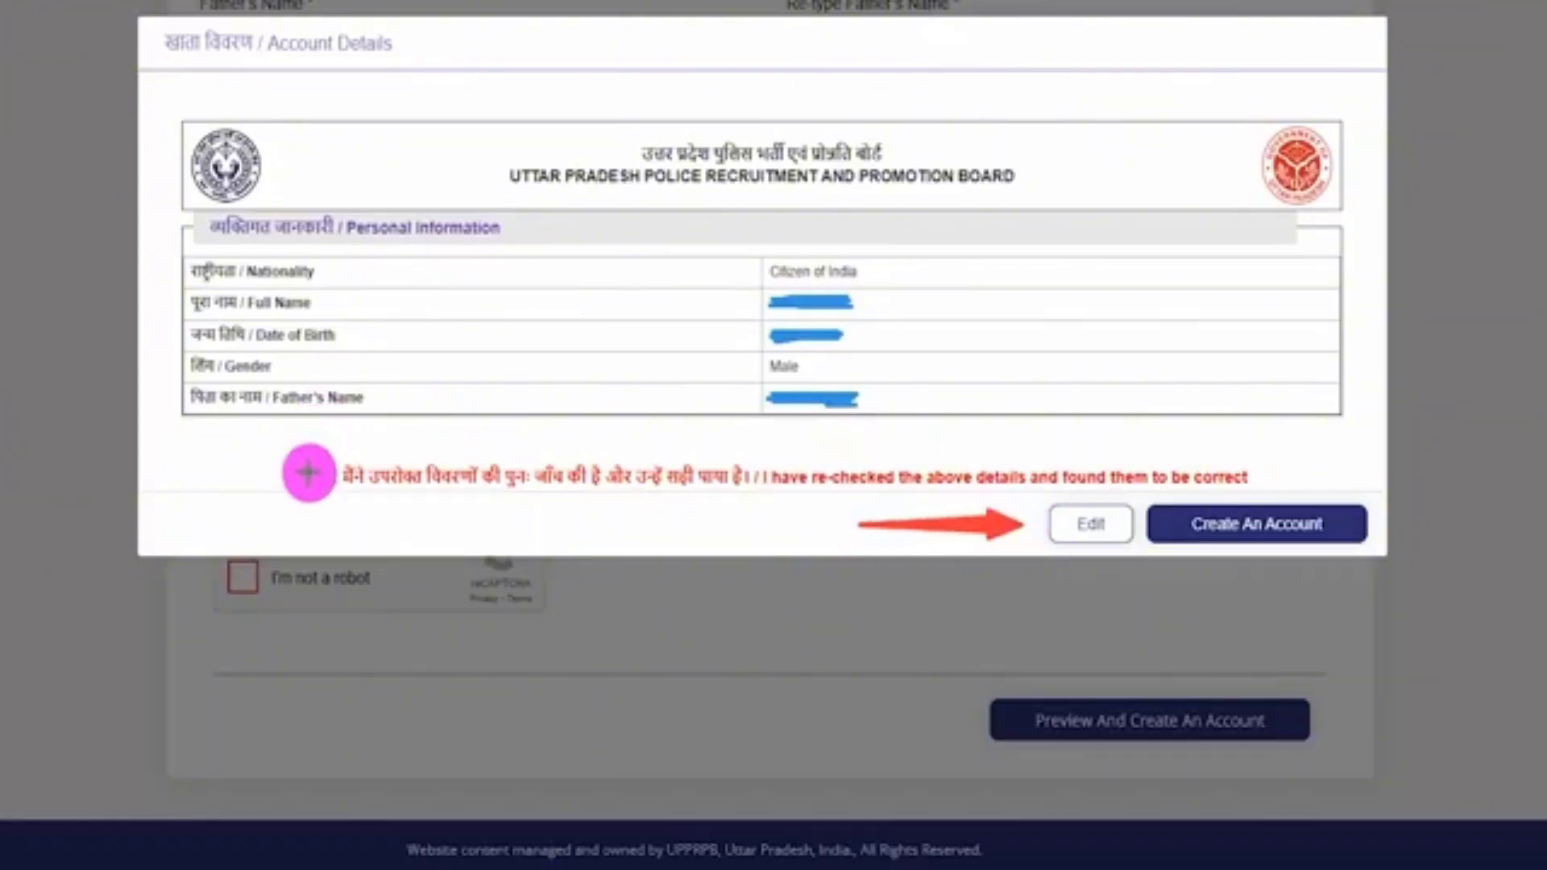
drag(328, 481, 361, 440)
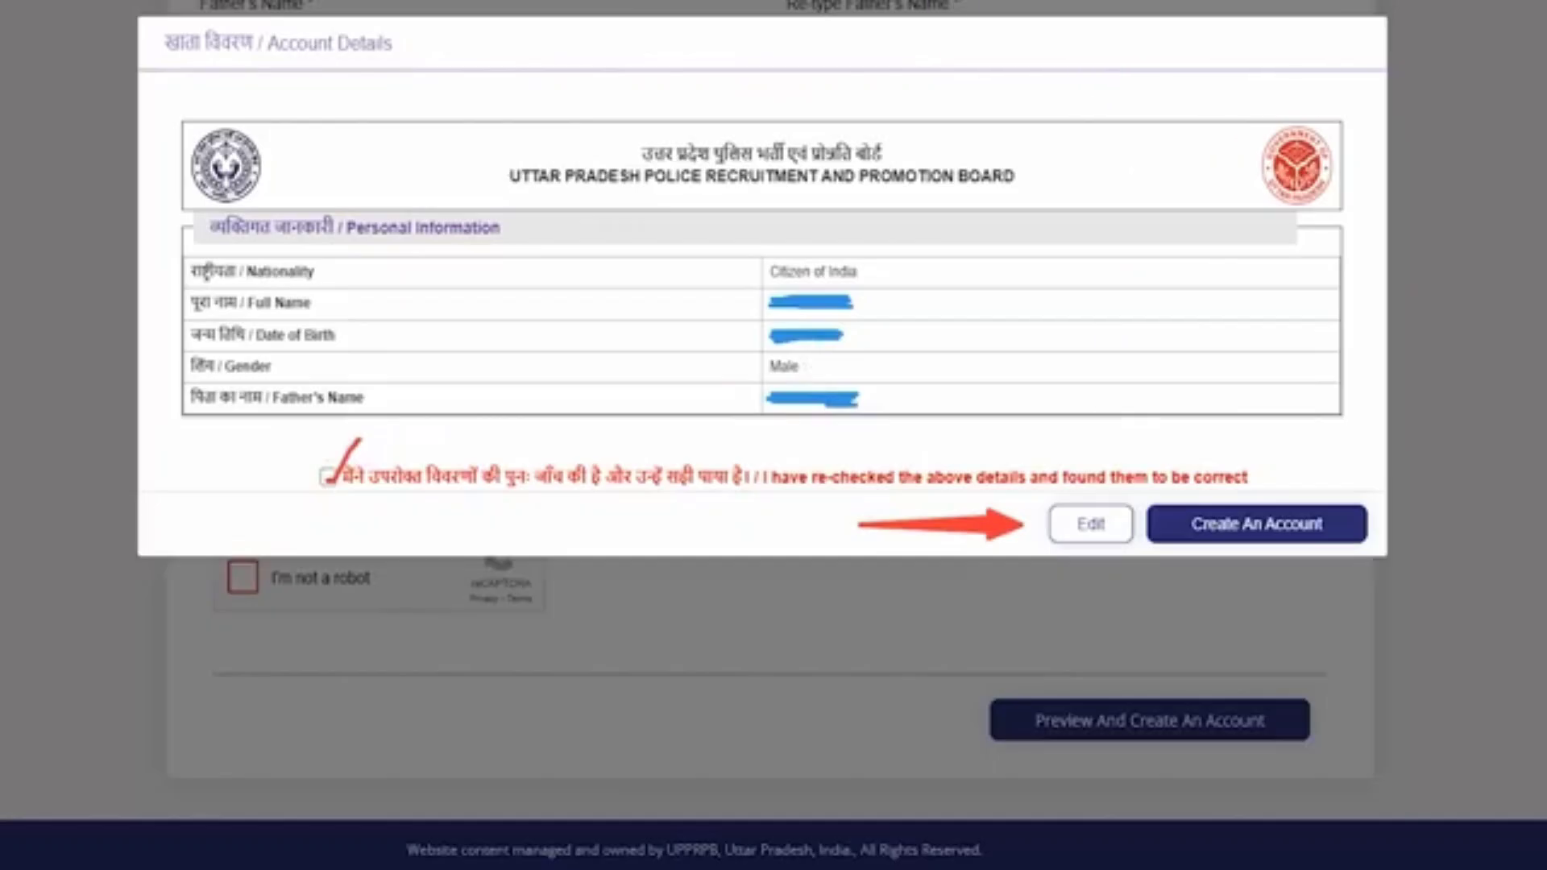
drag(1346, 252, 1300, 477)
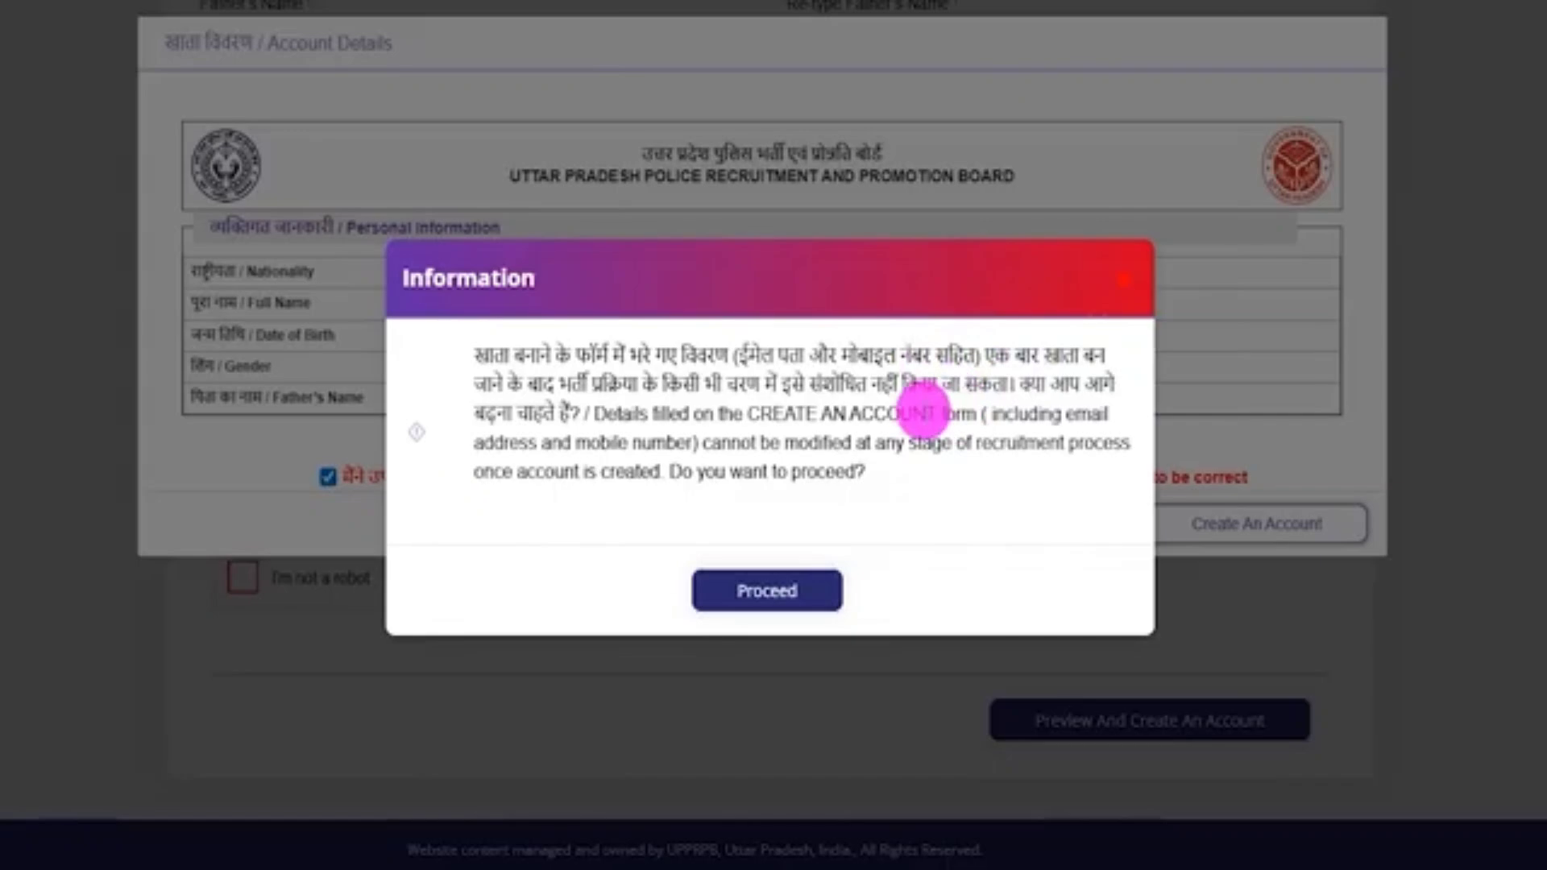
click(803, 582)
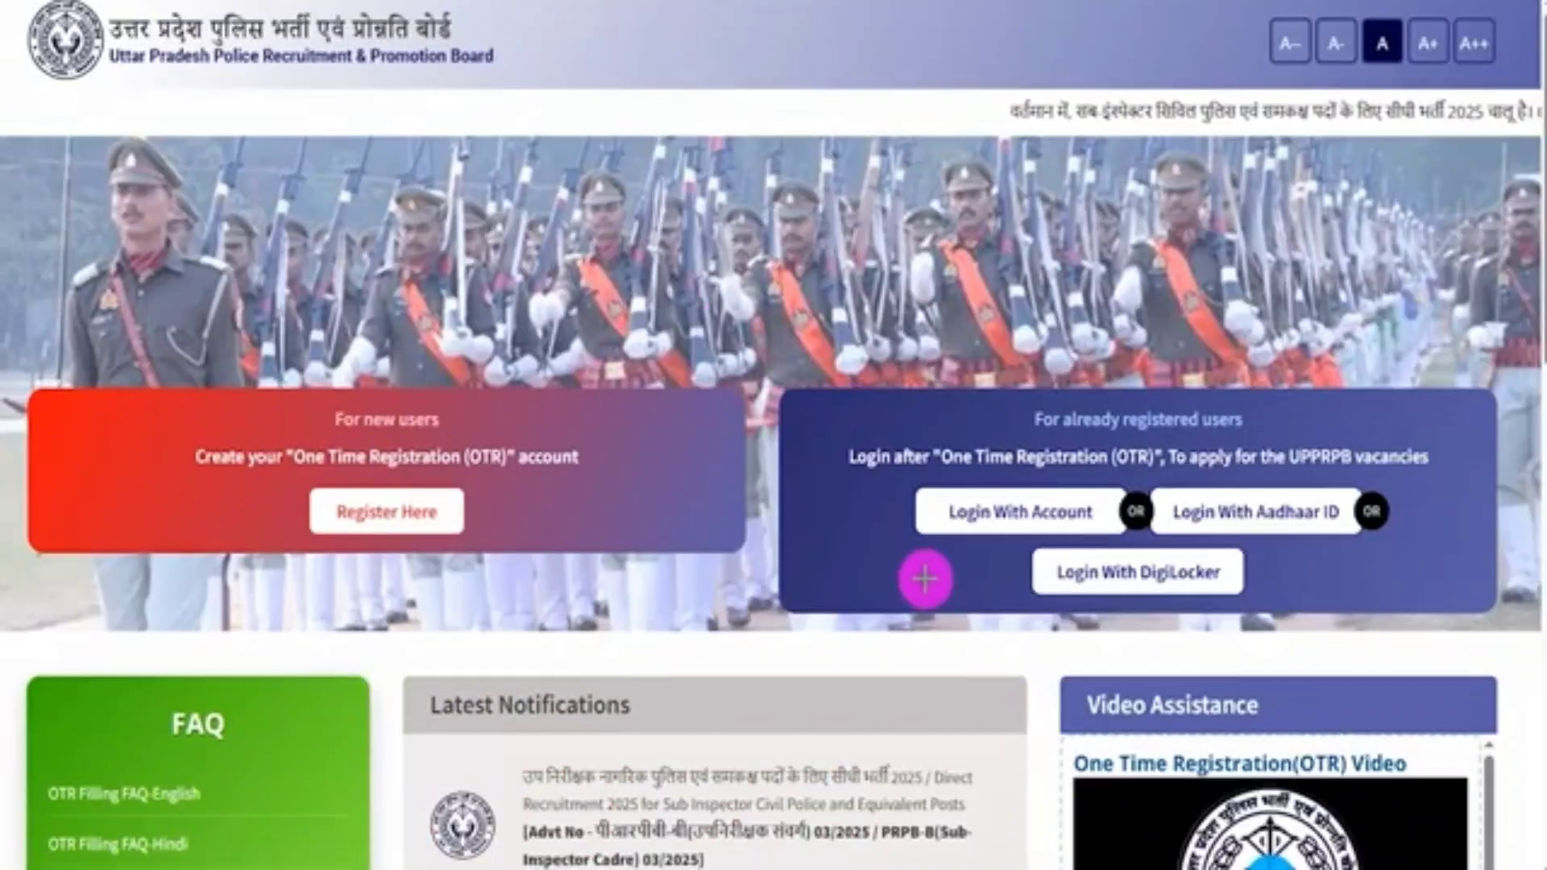
Choose Login With Account for already registered users and sign in with the mobile number or email address and the account password.
mouse_move(795, 398)
mouse_down()
mouse_move(1419, 553)
mouse_move(1462, 611)
mouse_up()
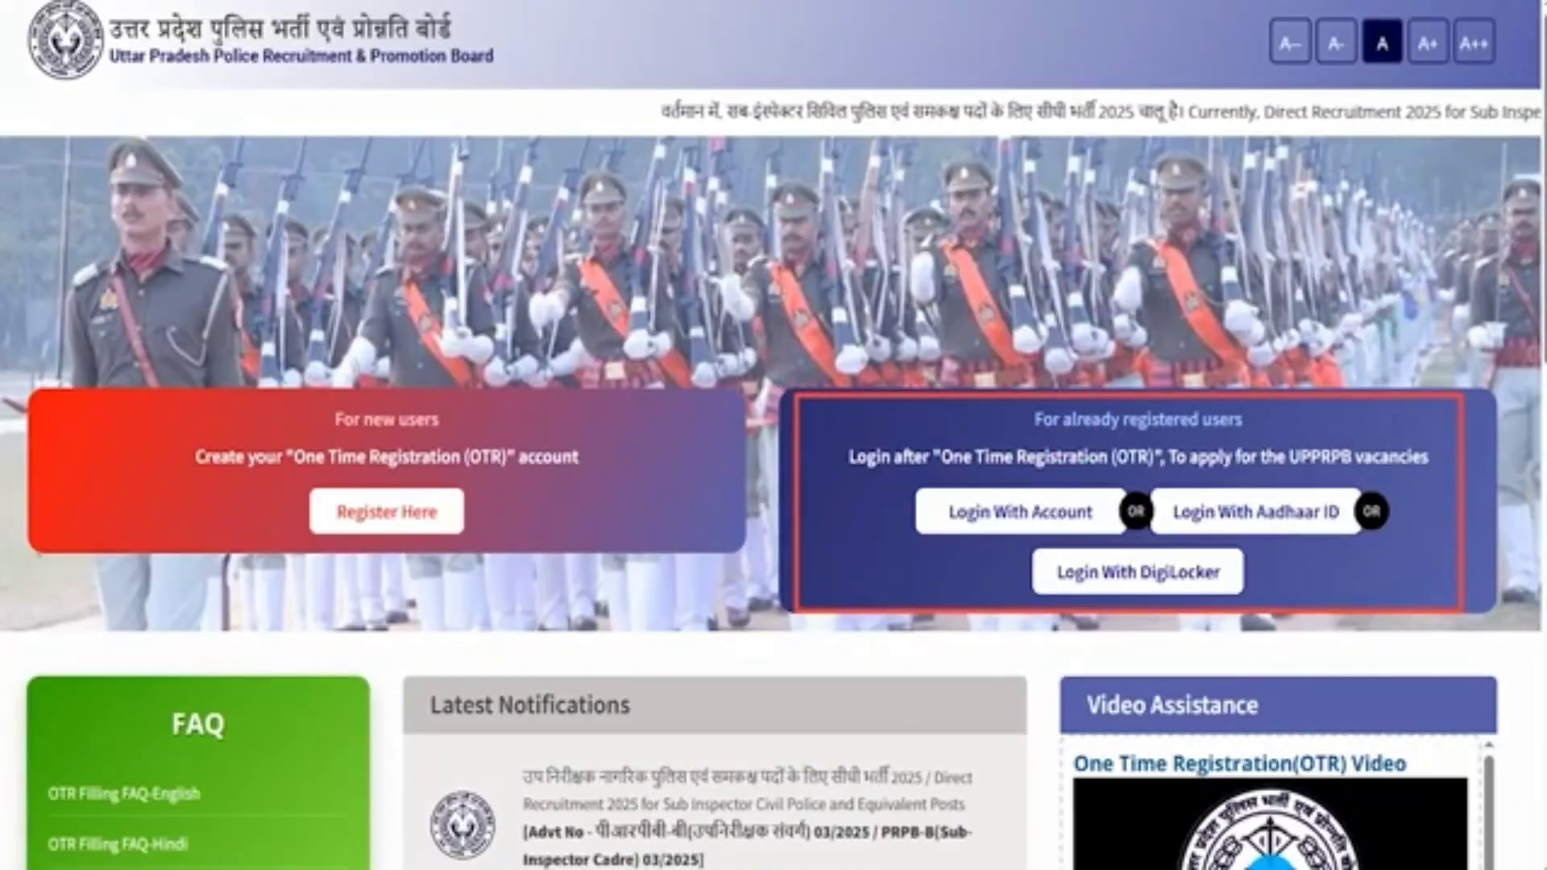
drag(1091, 506, 1126, 478)
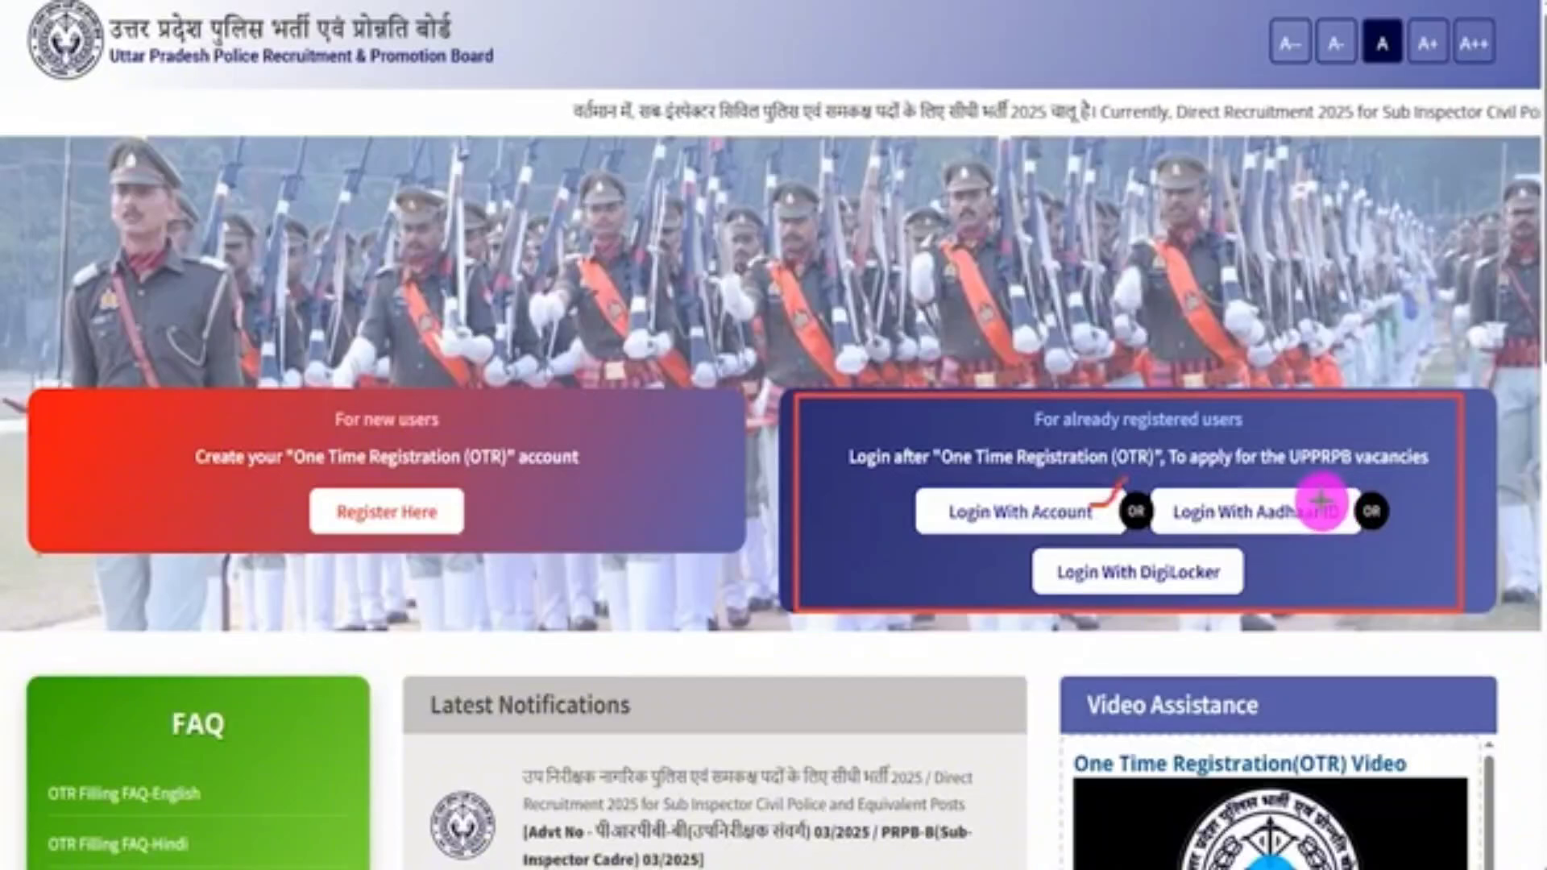
drag(1322, 504, 1358, 481)
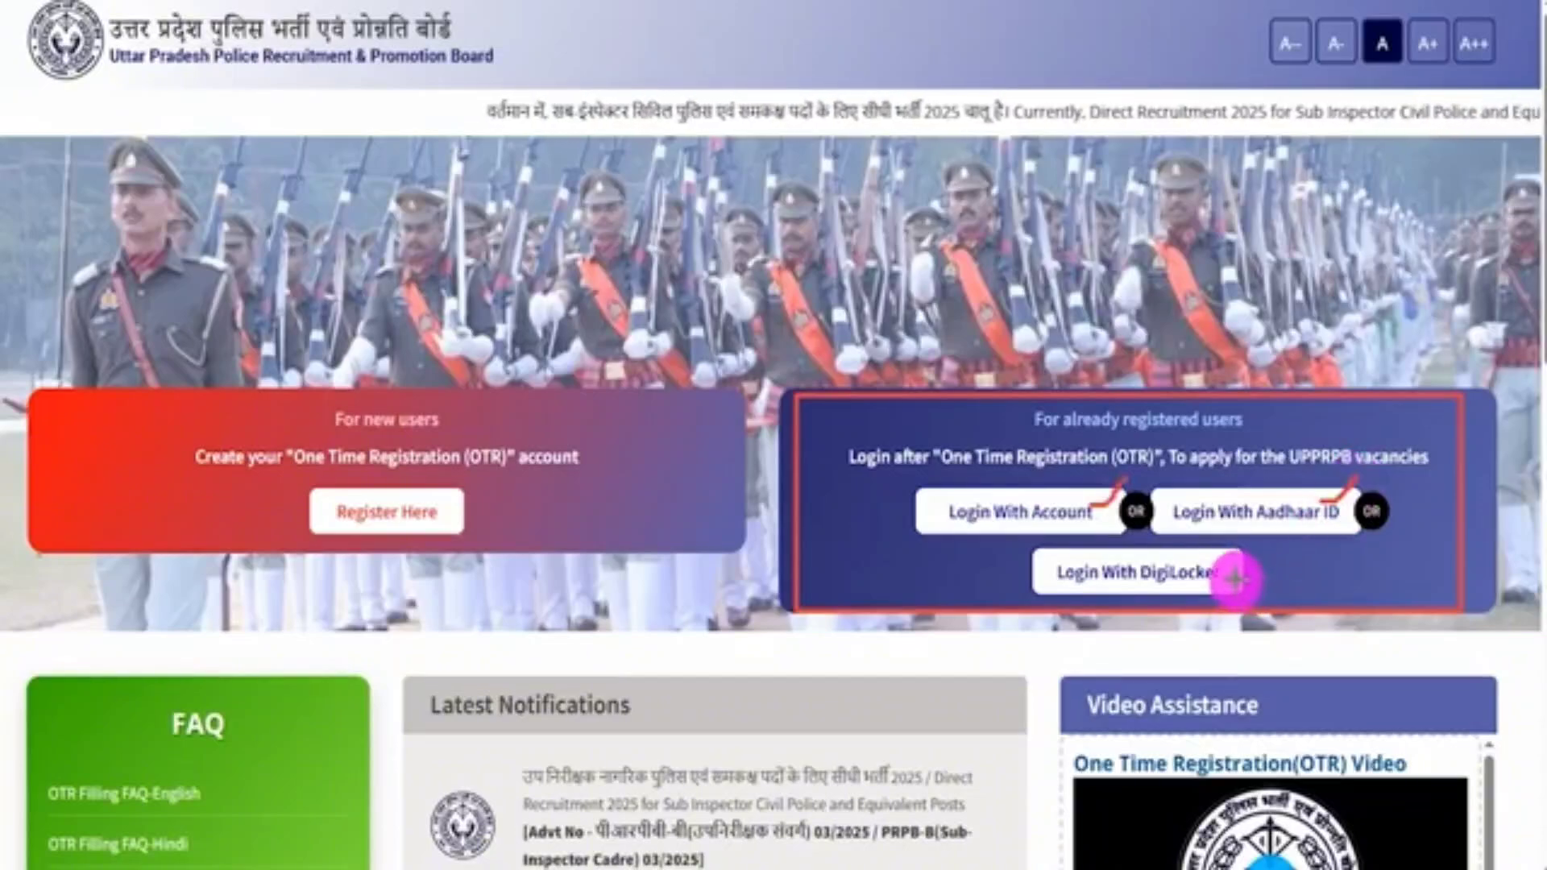
drag(1235, 578, 1272, 551)
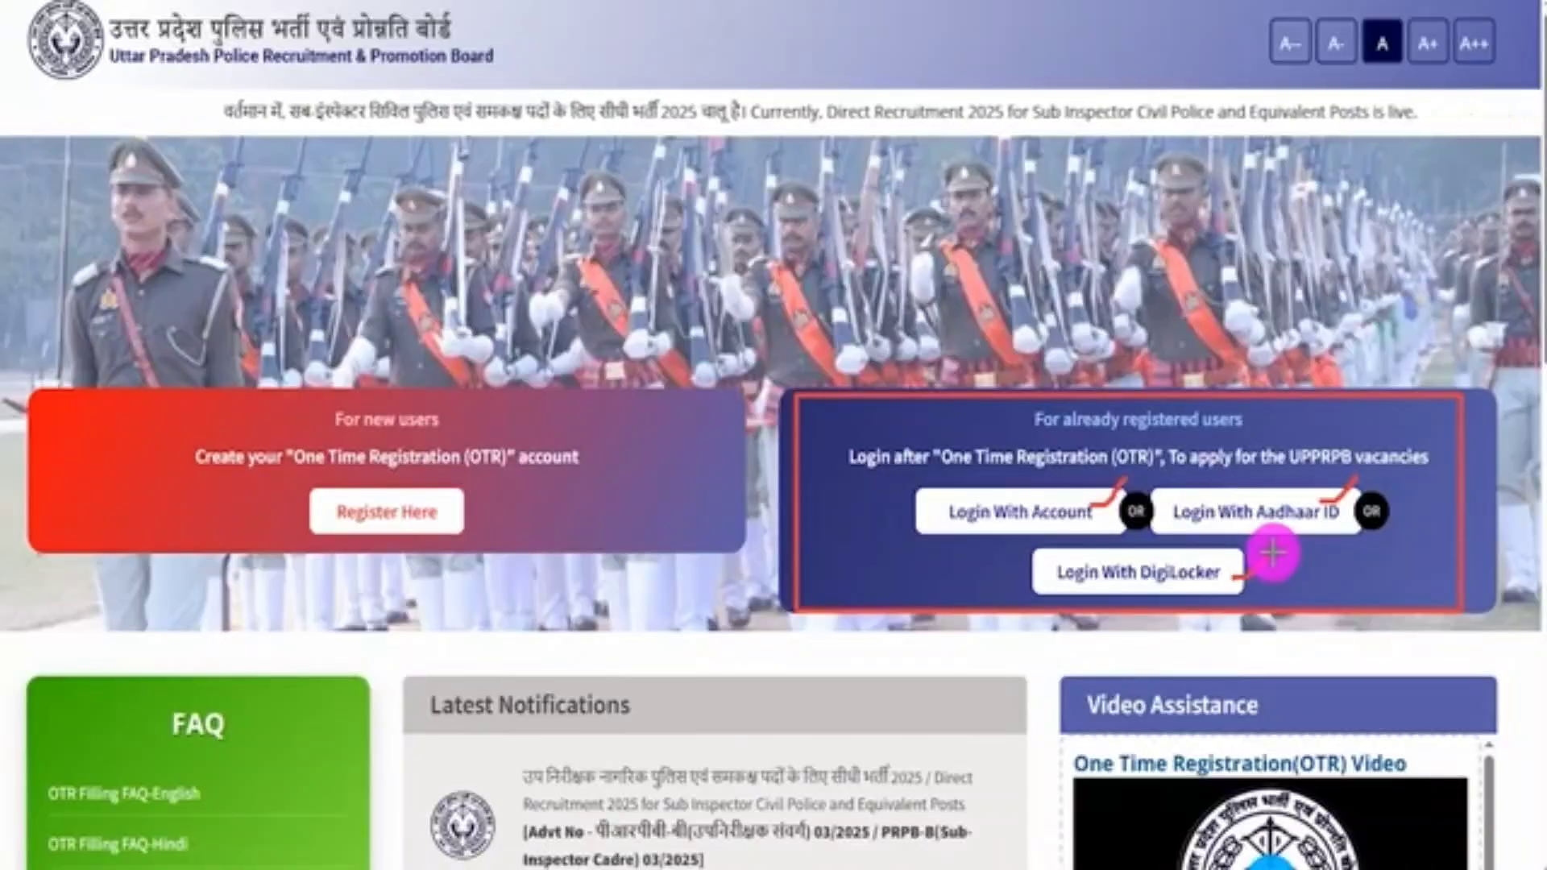
click(1067, 500)
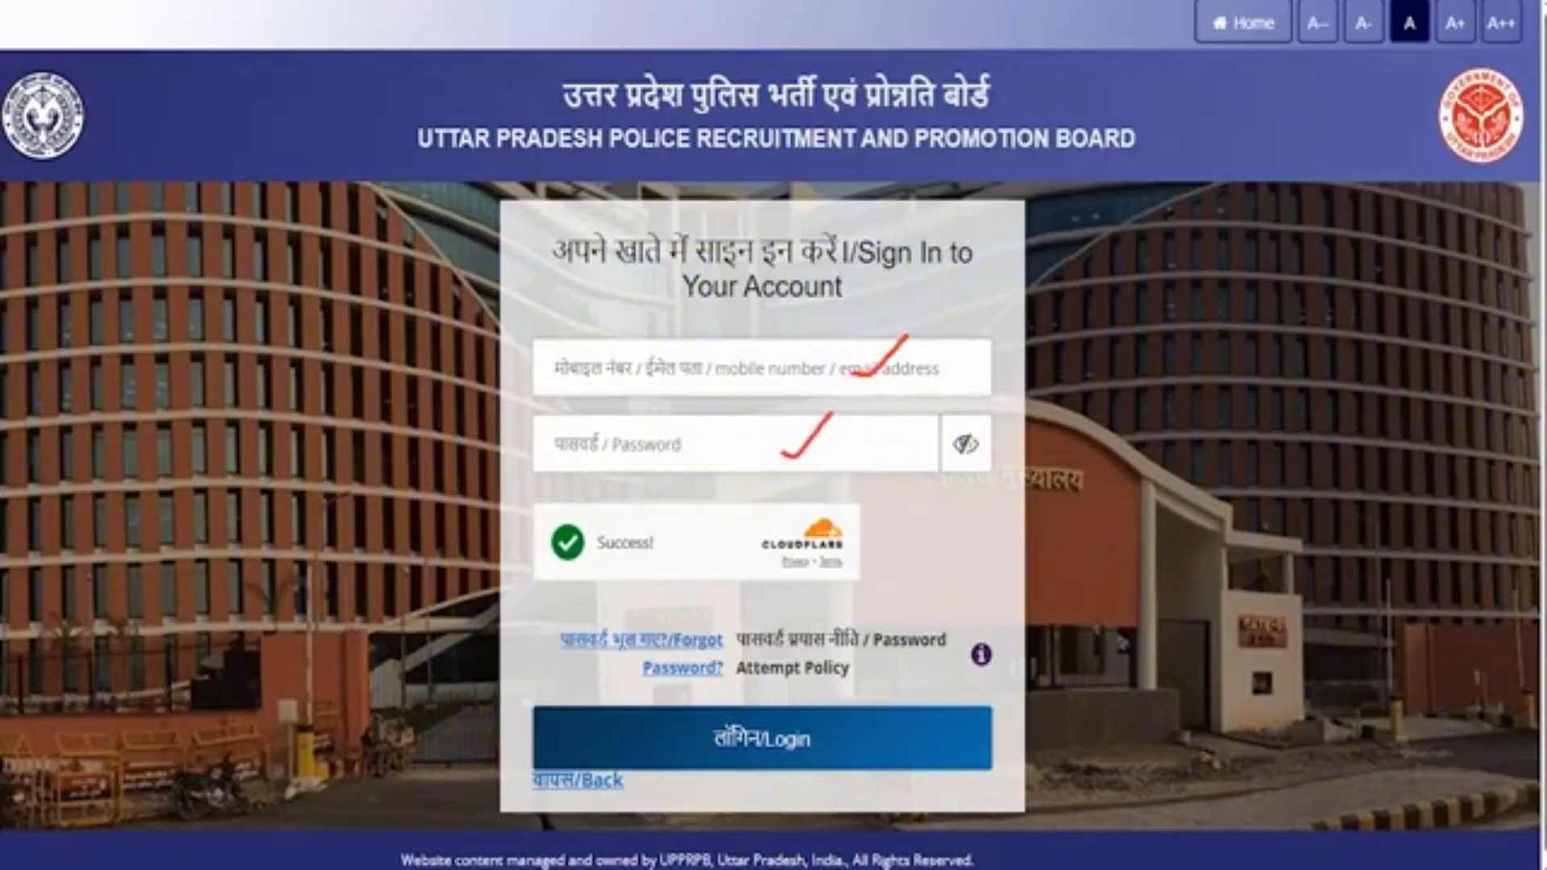
mouse_move(1192, 547)
mouse_down()
mouse_move(1126, 612)
mouse_move(878, 729)
mouse_up()
click(878, 730)
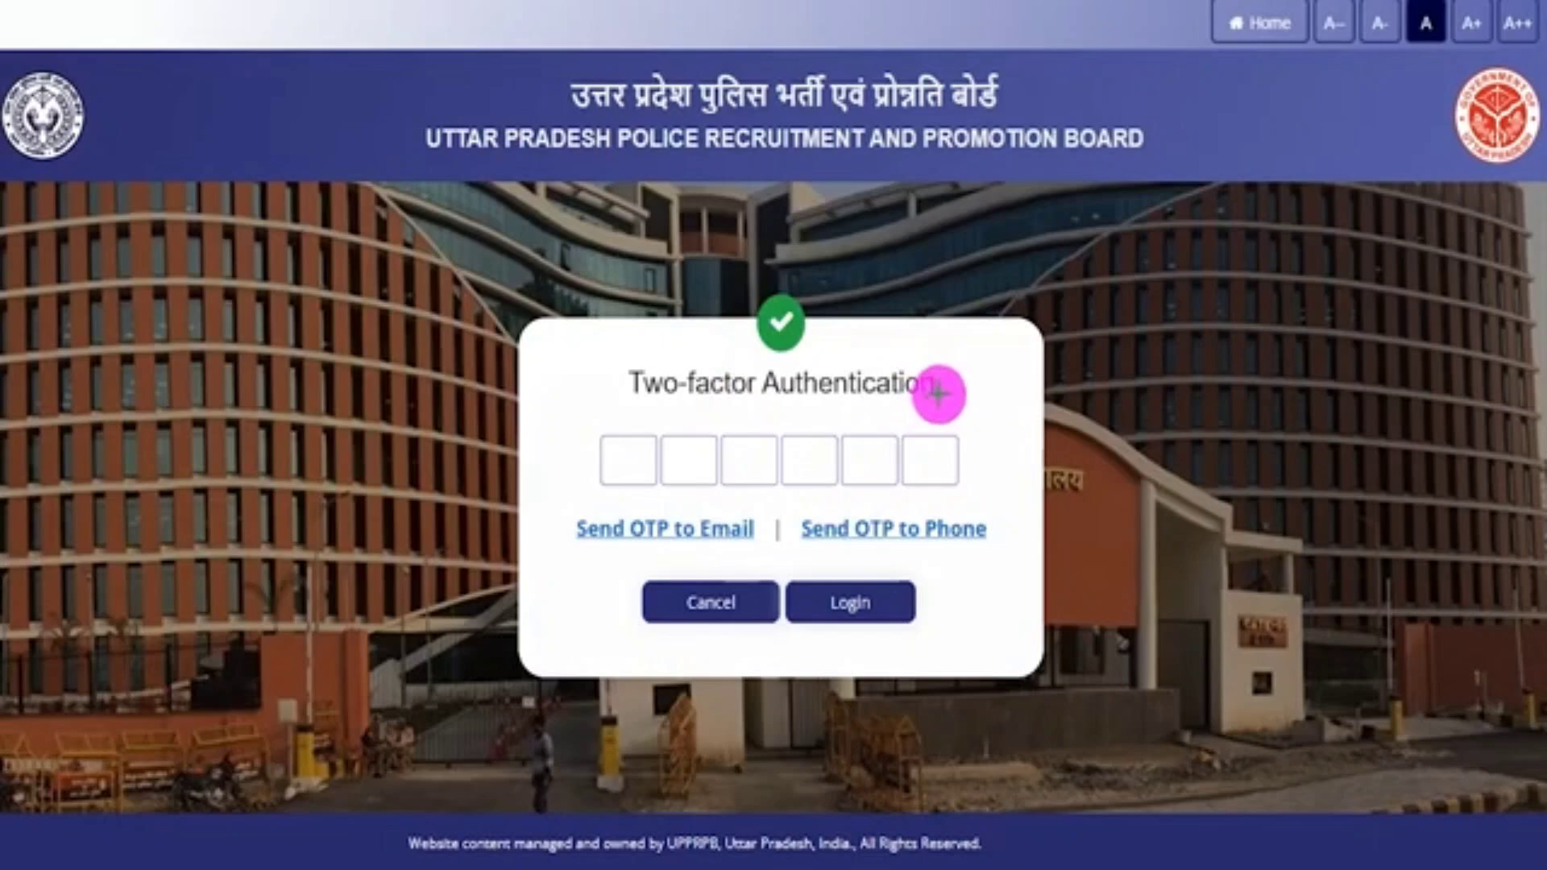
Request the two-factor OTP by email or phone, enter the six-digit verification code and complete the login.
drag(939, 393, 972, 369)
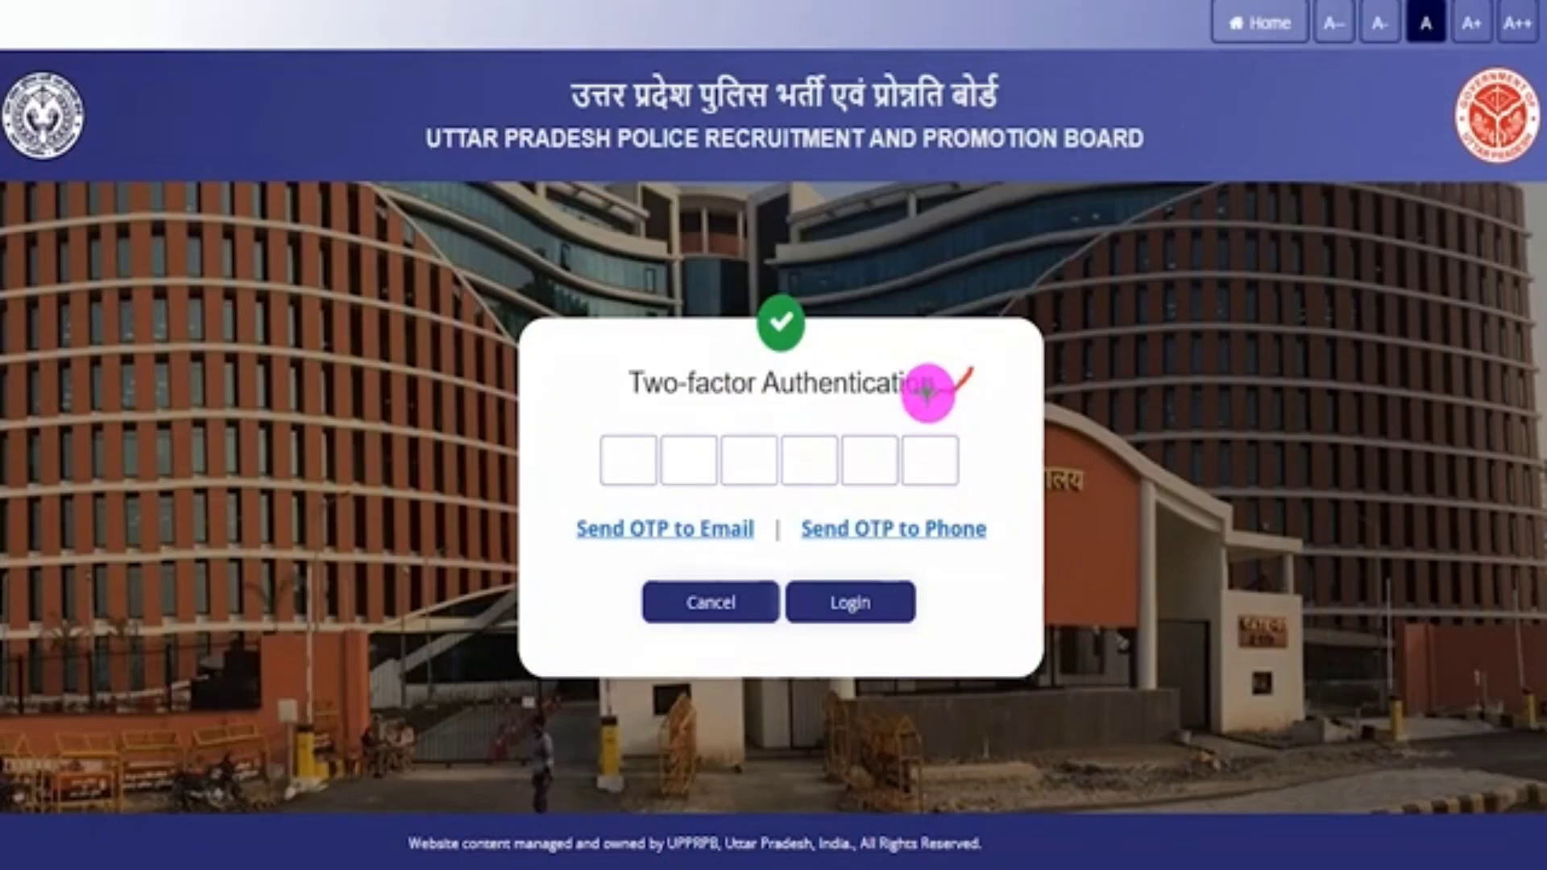
drag(536, 541, 560, 512)
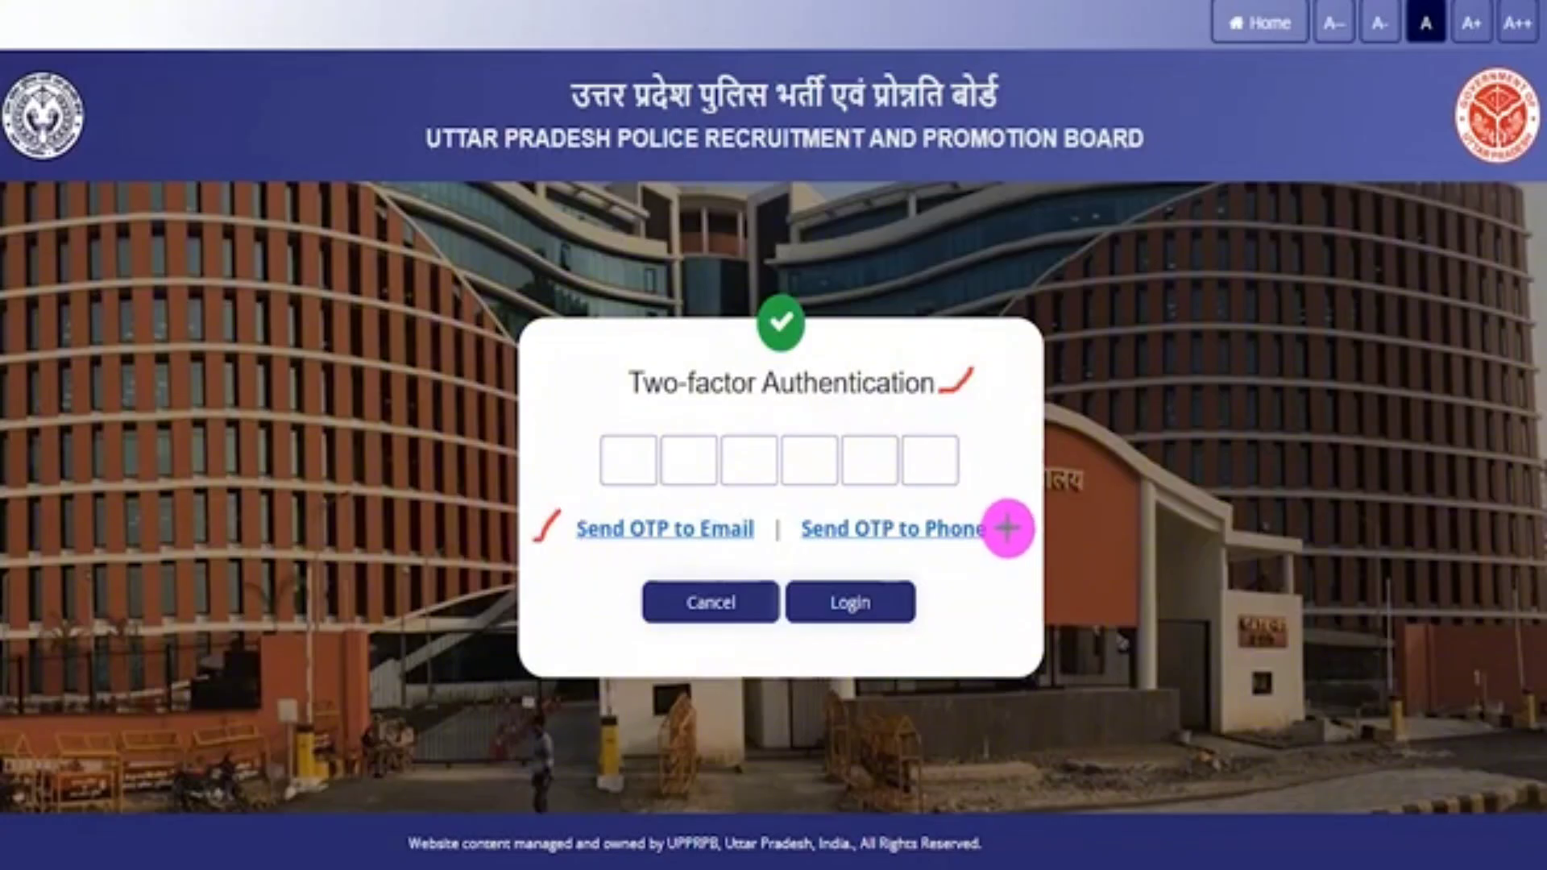
drag(1005, 533, 1029, 502)
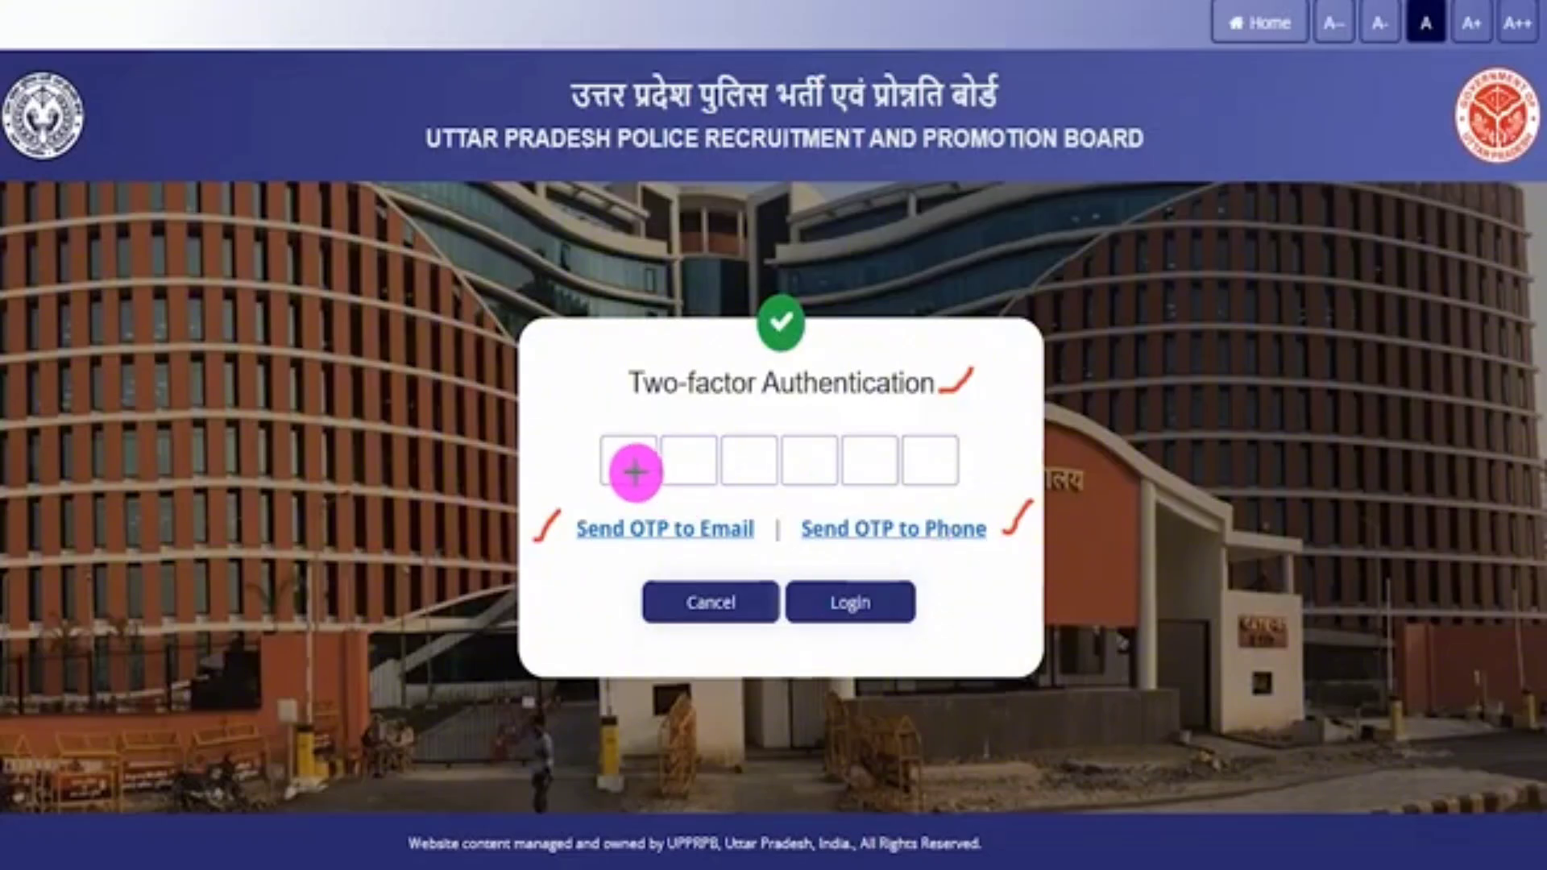
drag(625, 469, 765, 472)
drag(809, 473, 868, 471)
drag(879, 468, 939, 465)
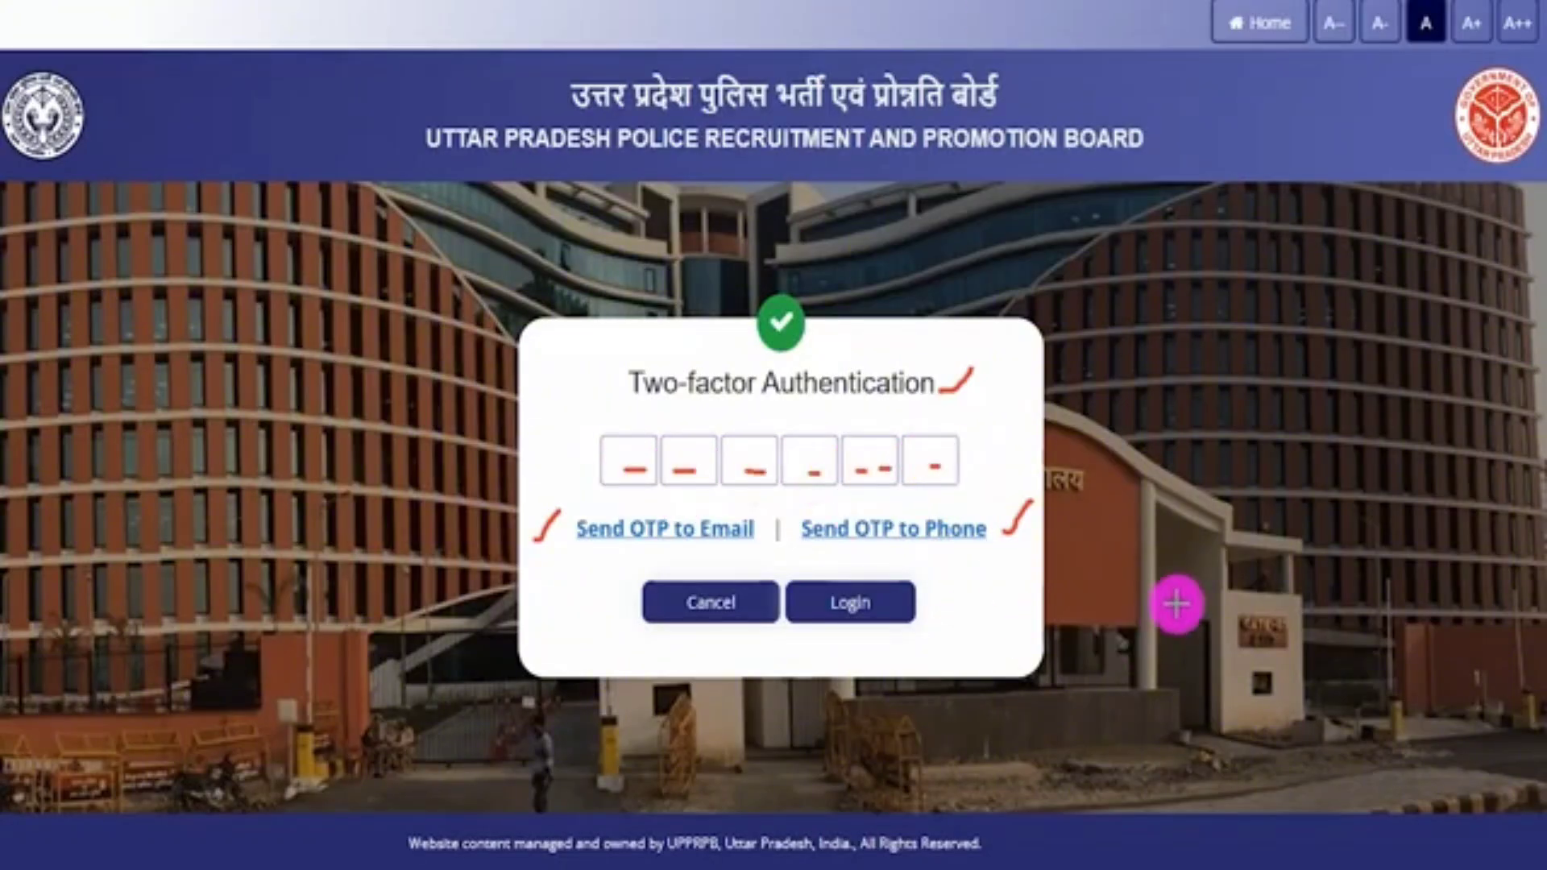
click(938, 601)
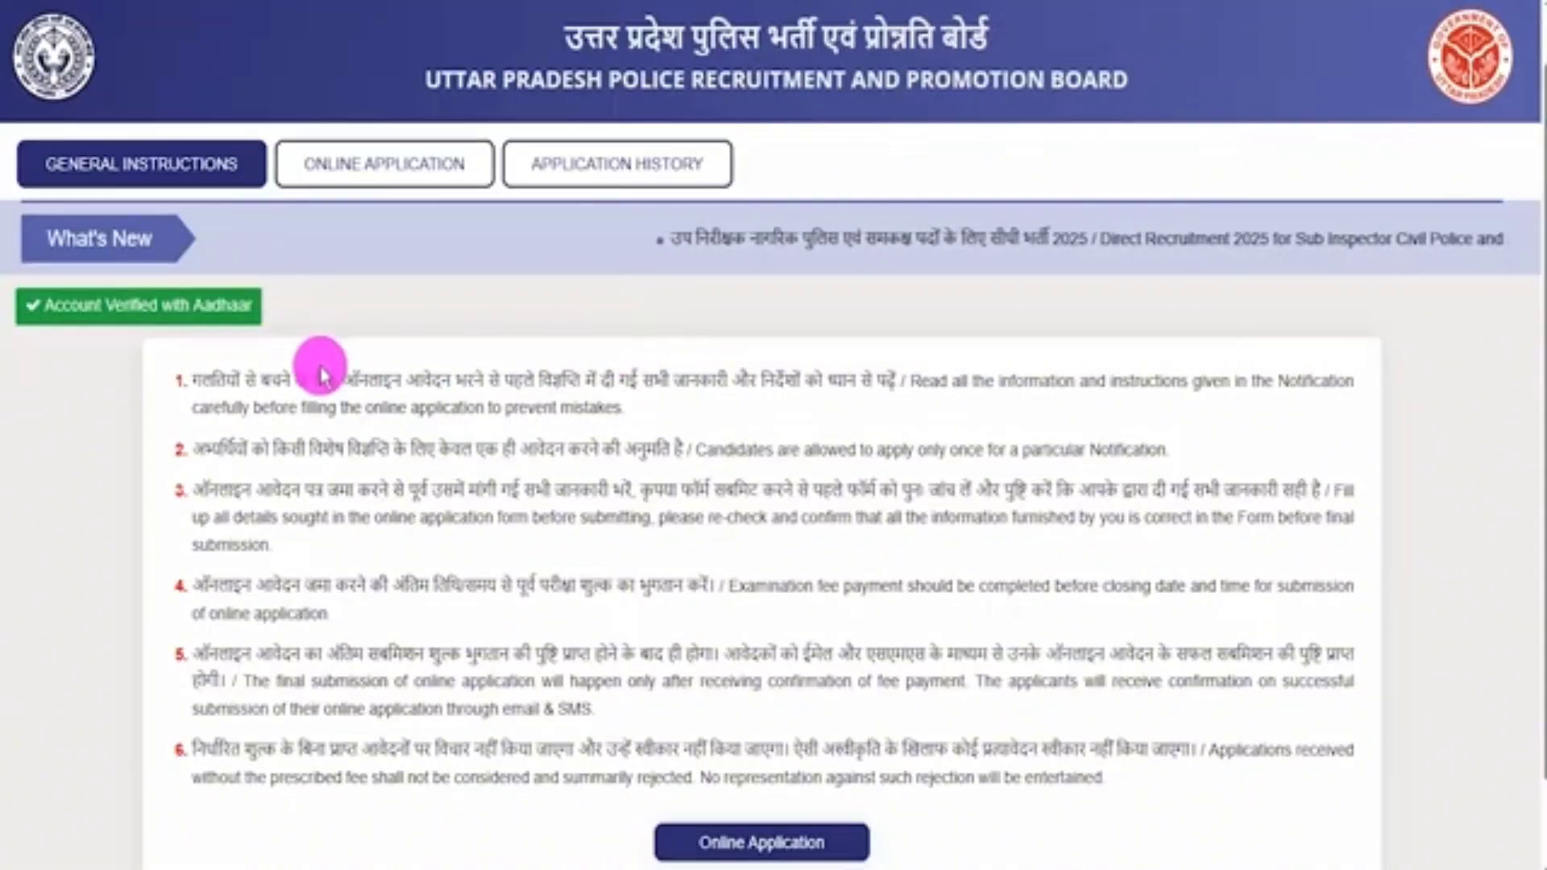
Read the general instructions on filling the application, applying only once per notification and paying the examination fee.
drag(271, 379, 578, 381)
drag(407, 448, 593, 484)
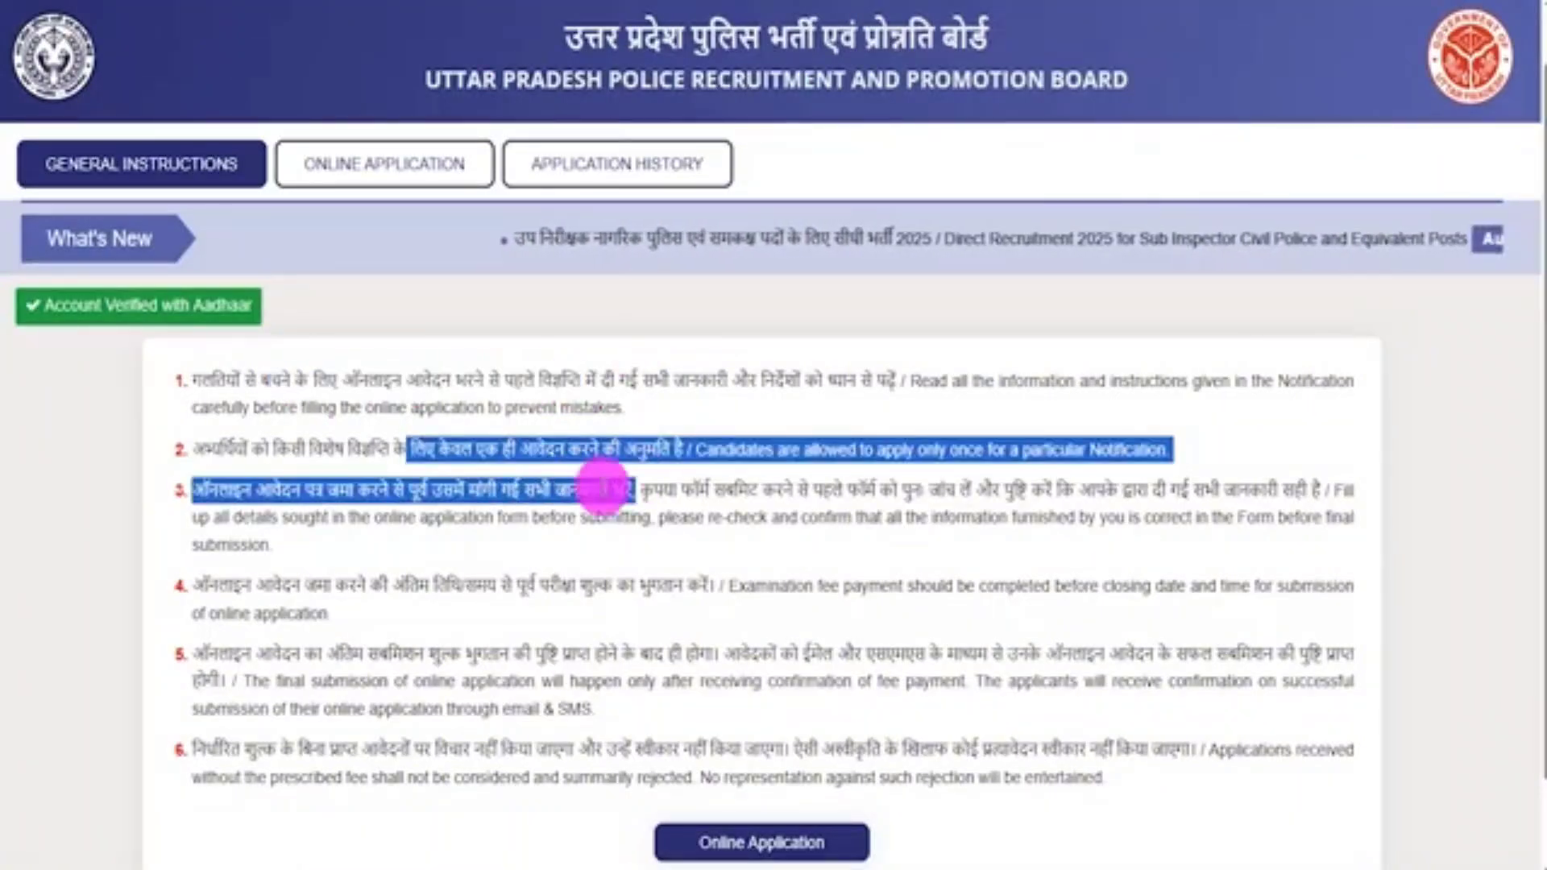
drag(446, 586, 556, 581)
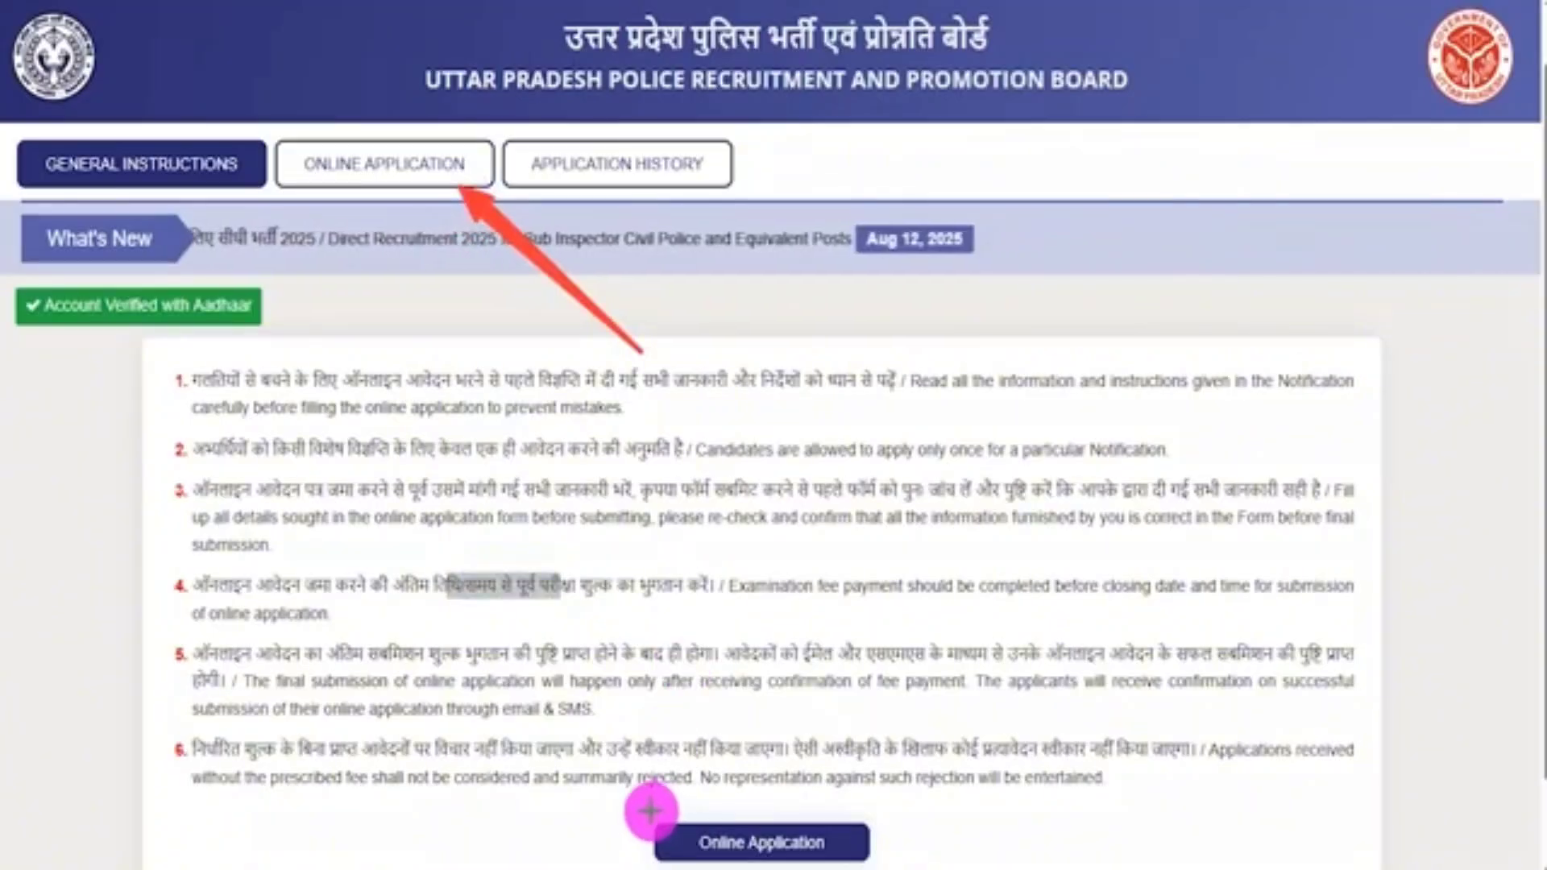
Open the online application for Direct Recruitment 2025 for Sub Inspector Civil Police, declare not being debarred by UPPRPB and apply.
mouse_move(627, 803)
mouse_down()
mouse_move(880, 838)
mouse_move(892, 867)
mouse_up()
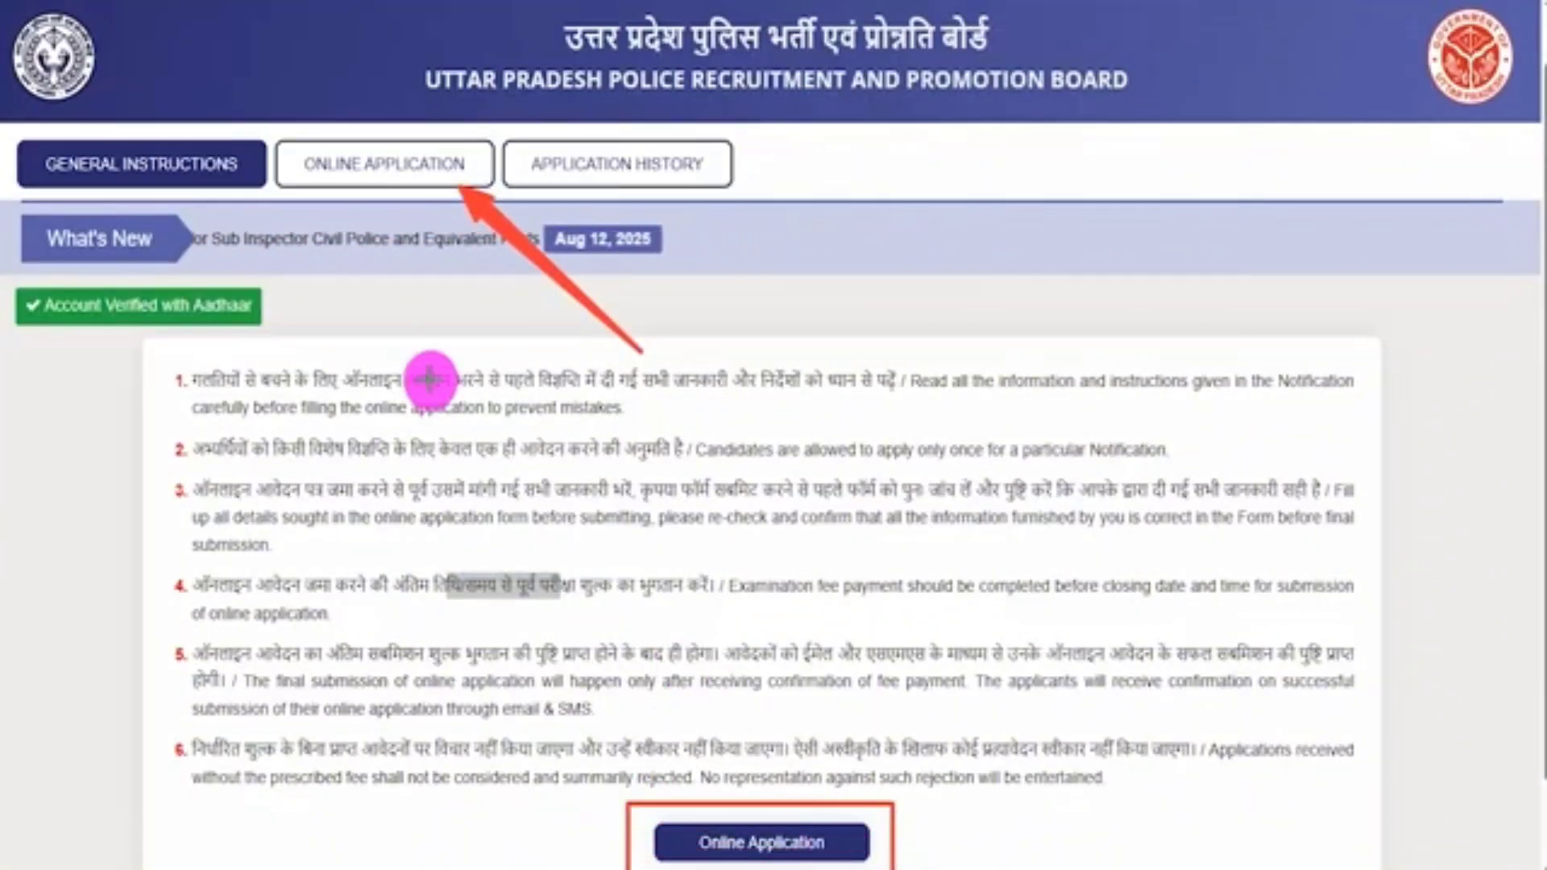
click(385, 170)
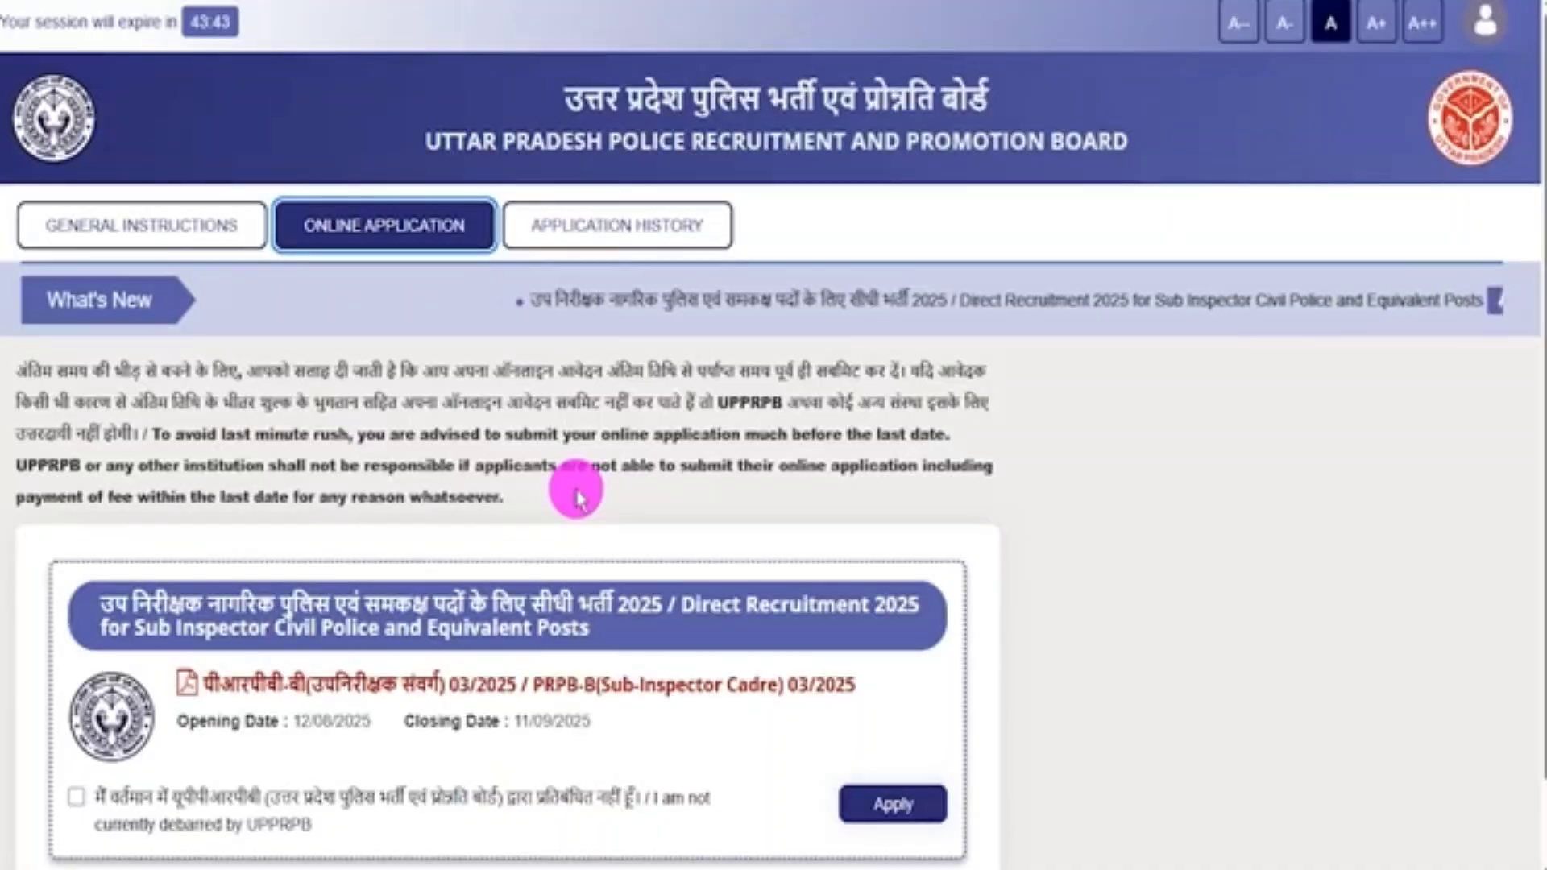
scroll(576, 497, down, 2)
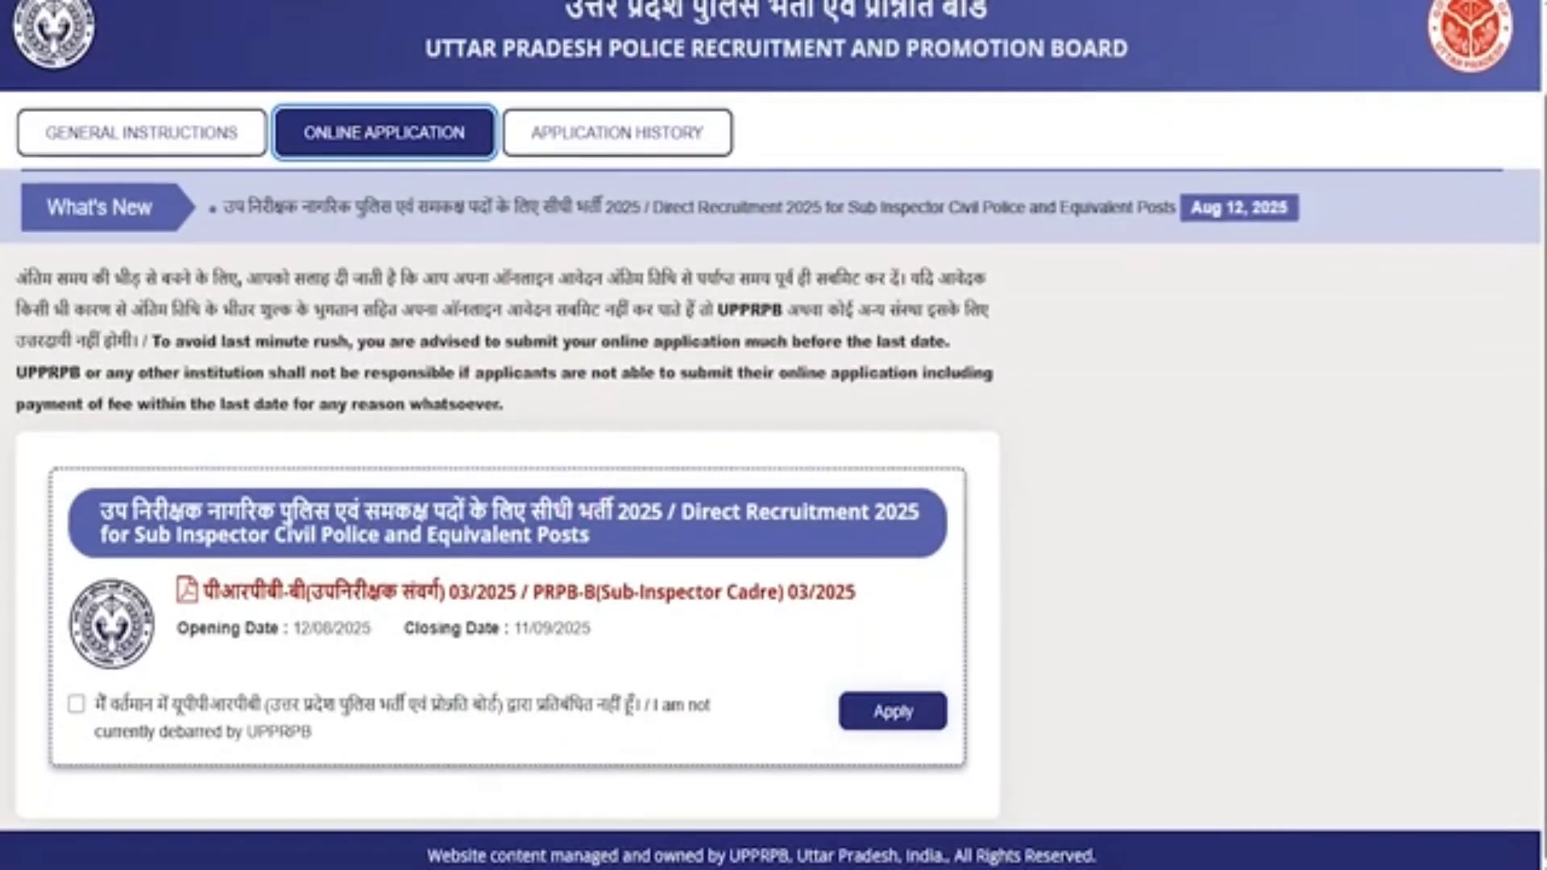
mouse_move(23, 440)
mouse_down()
mouse_move(887, 618)
mouse_move(978, 733)
mouse_move(987, 804)
mouse_up()
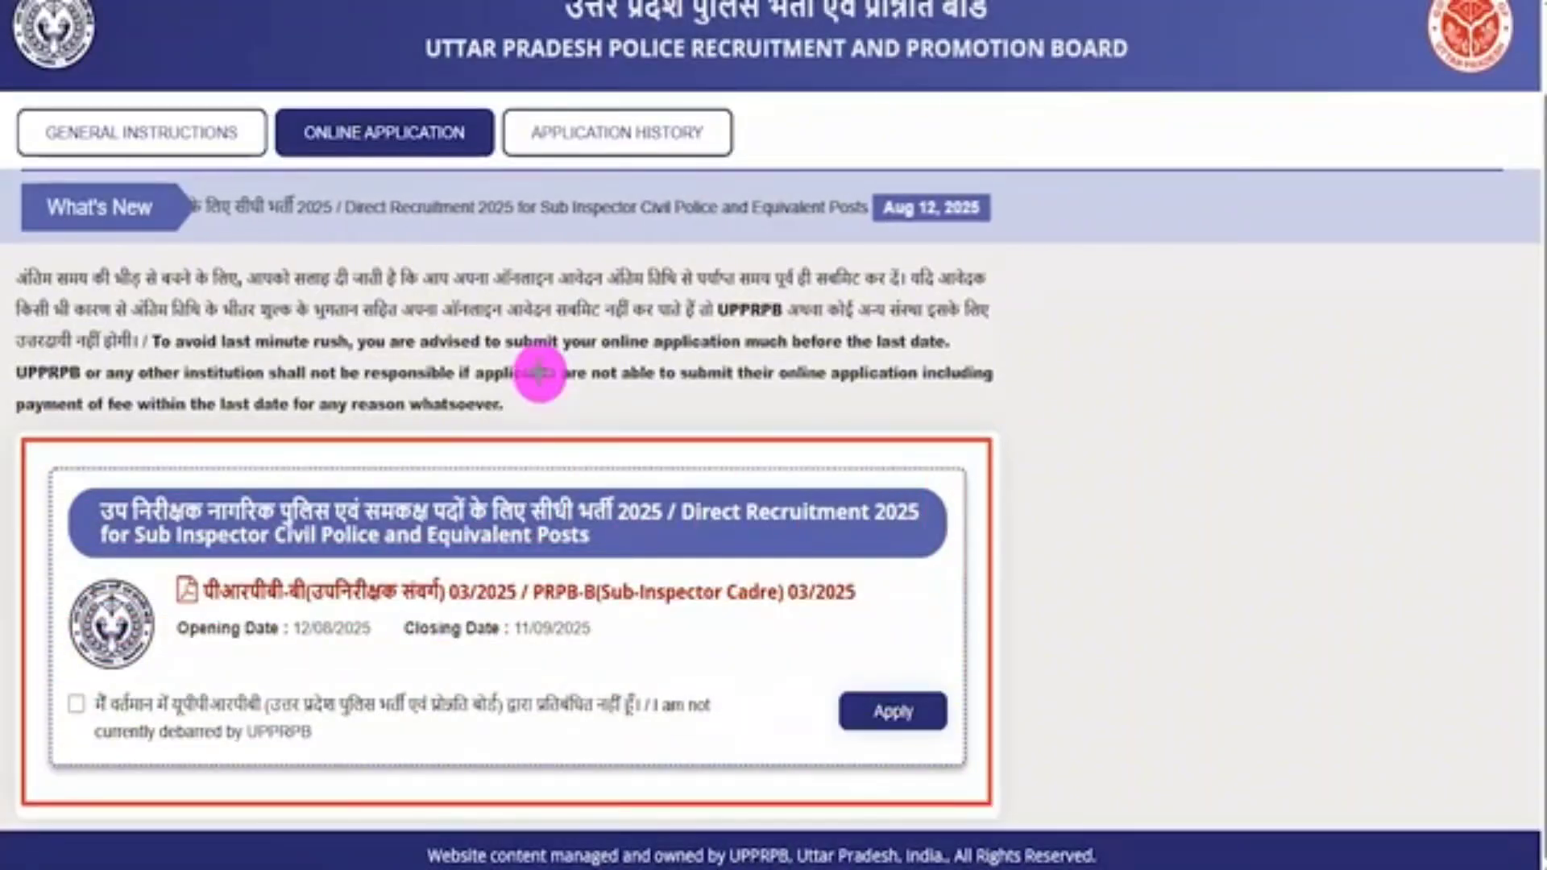
key(Escape)
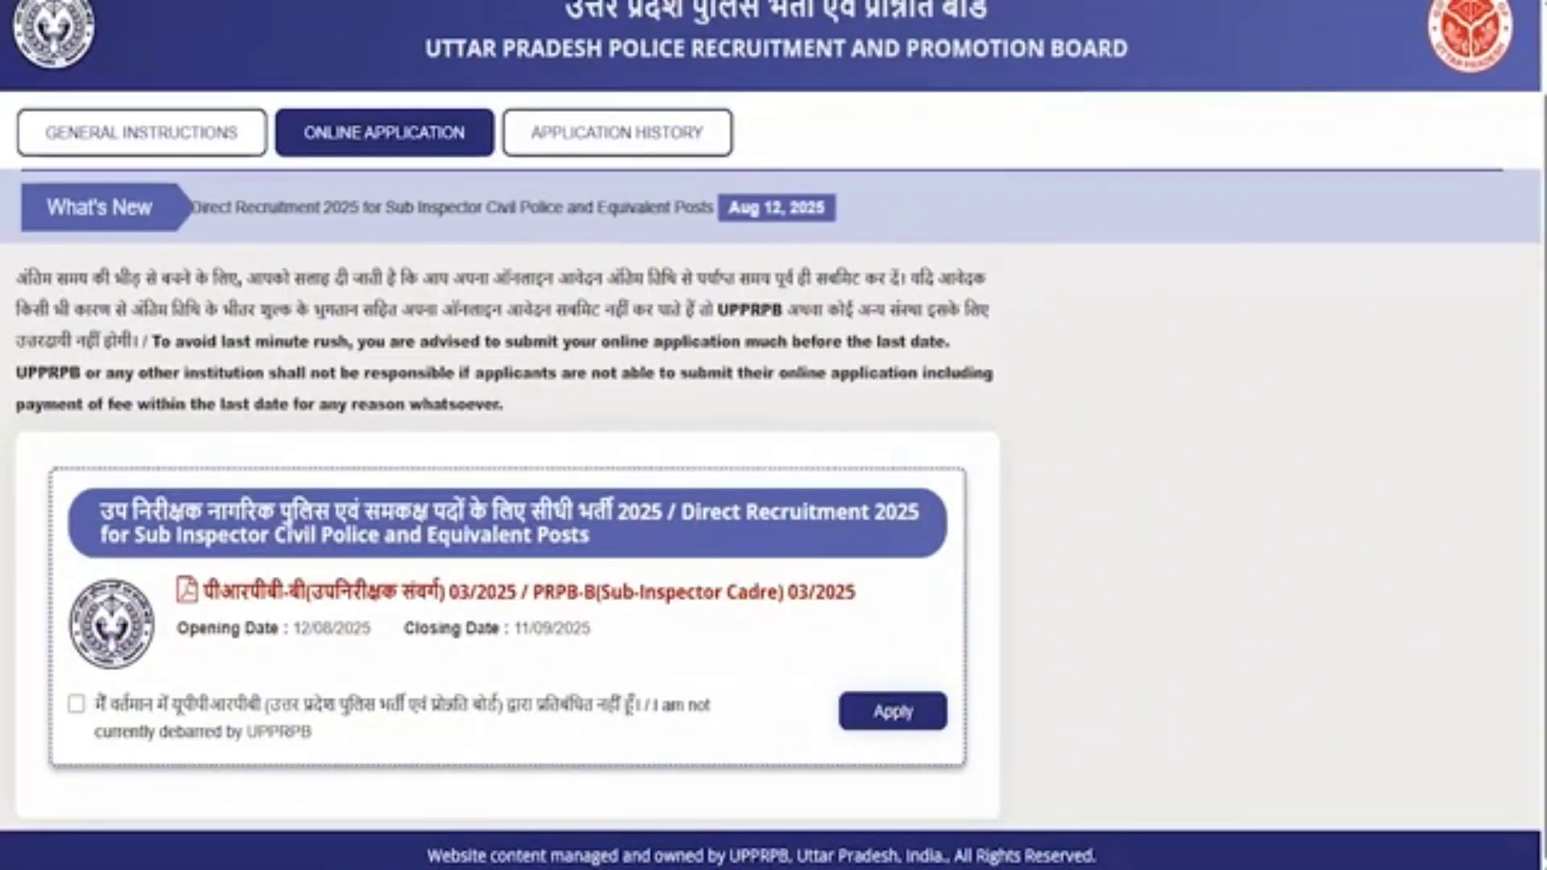
click(76, 707)
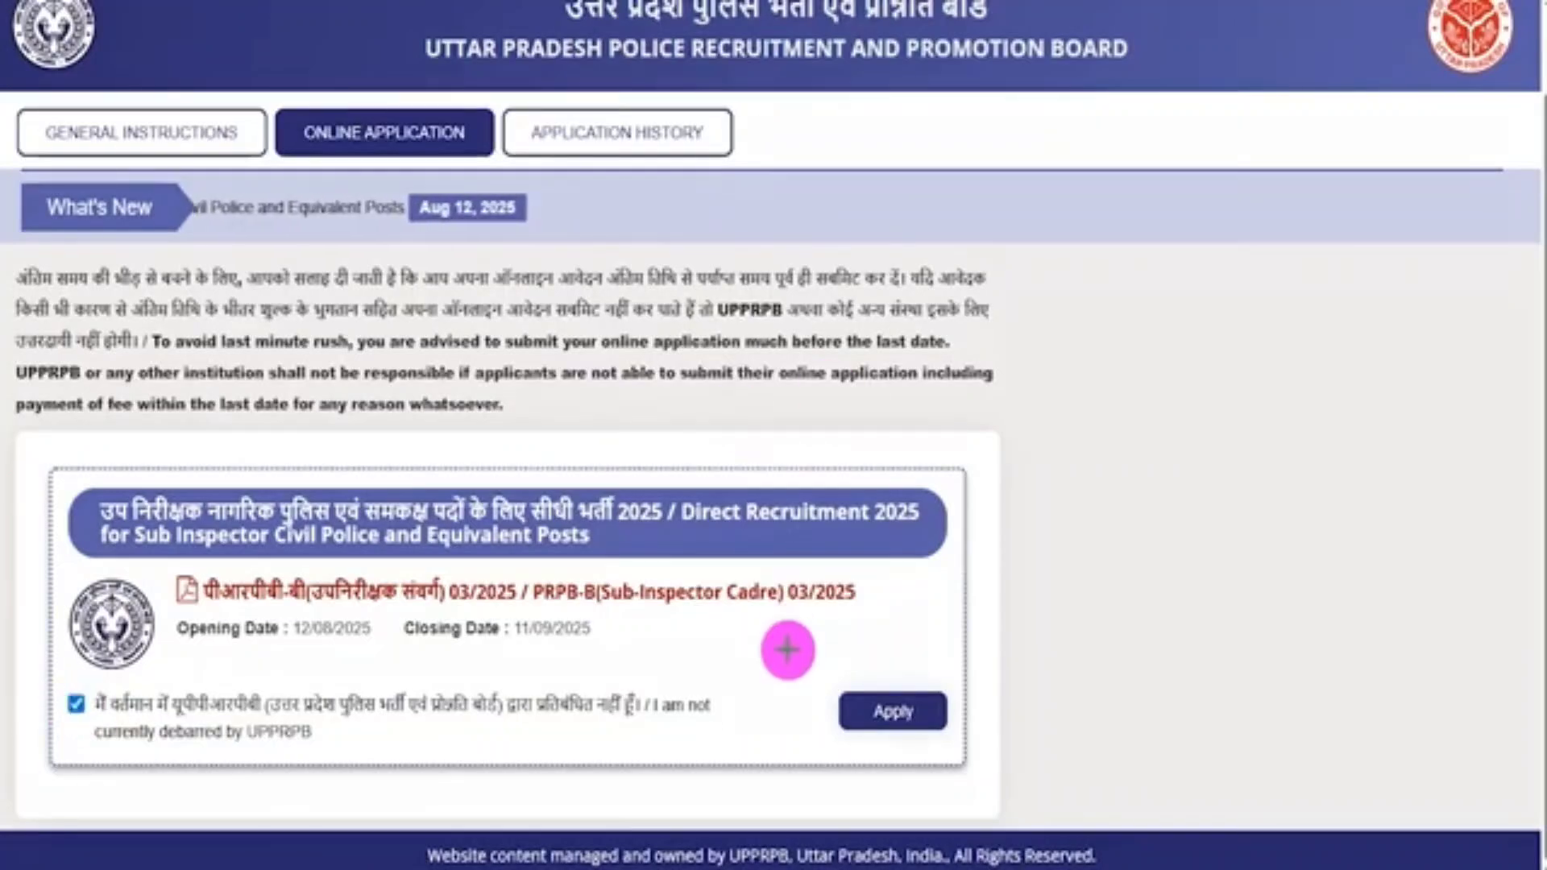
mouse_move(792, 652)
mouse_down()
mouse_move(928, 706)
mouse_move(953, 738)
mouse_up()
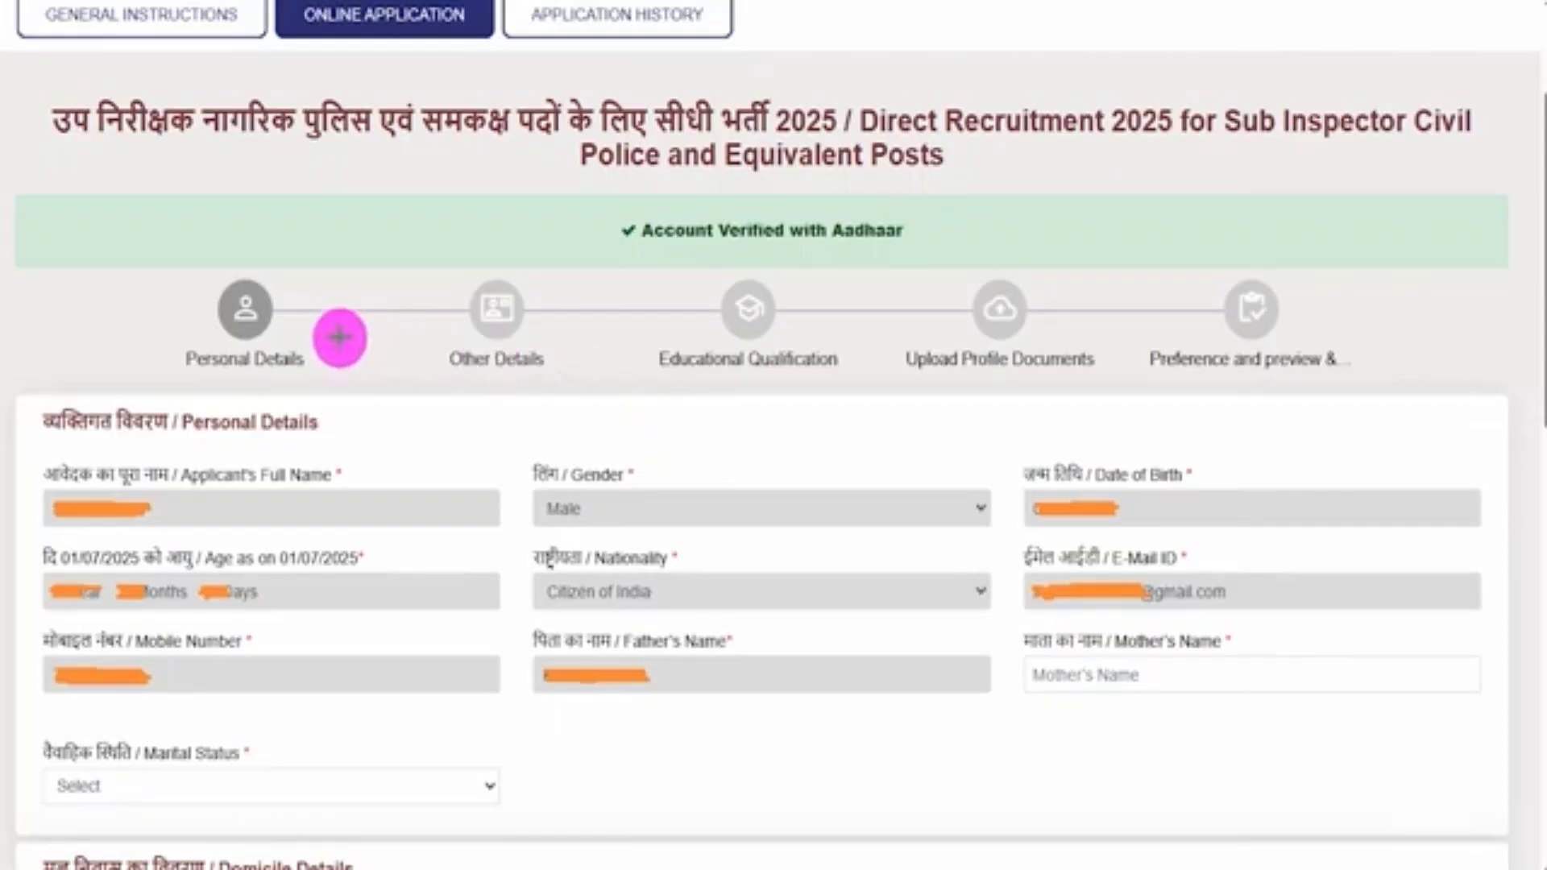
Look over the five application stages, from Personal Details through Other Details, Educational Qualification and Upload Profile Documents to Preference and preview.
drag(304, 334, 366, 273)
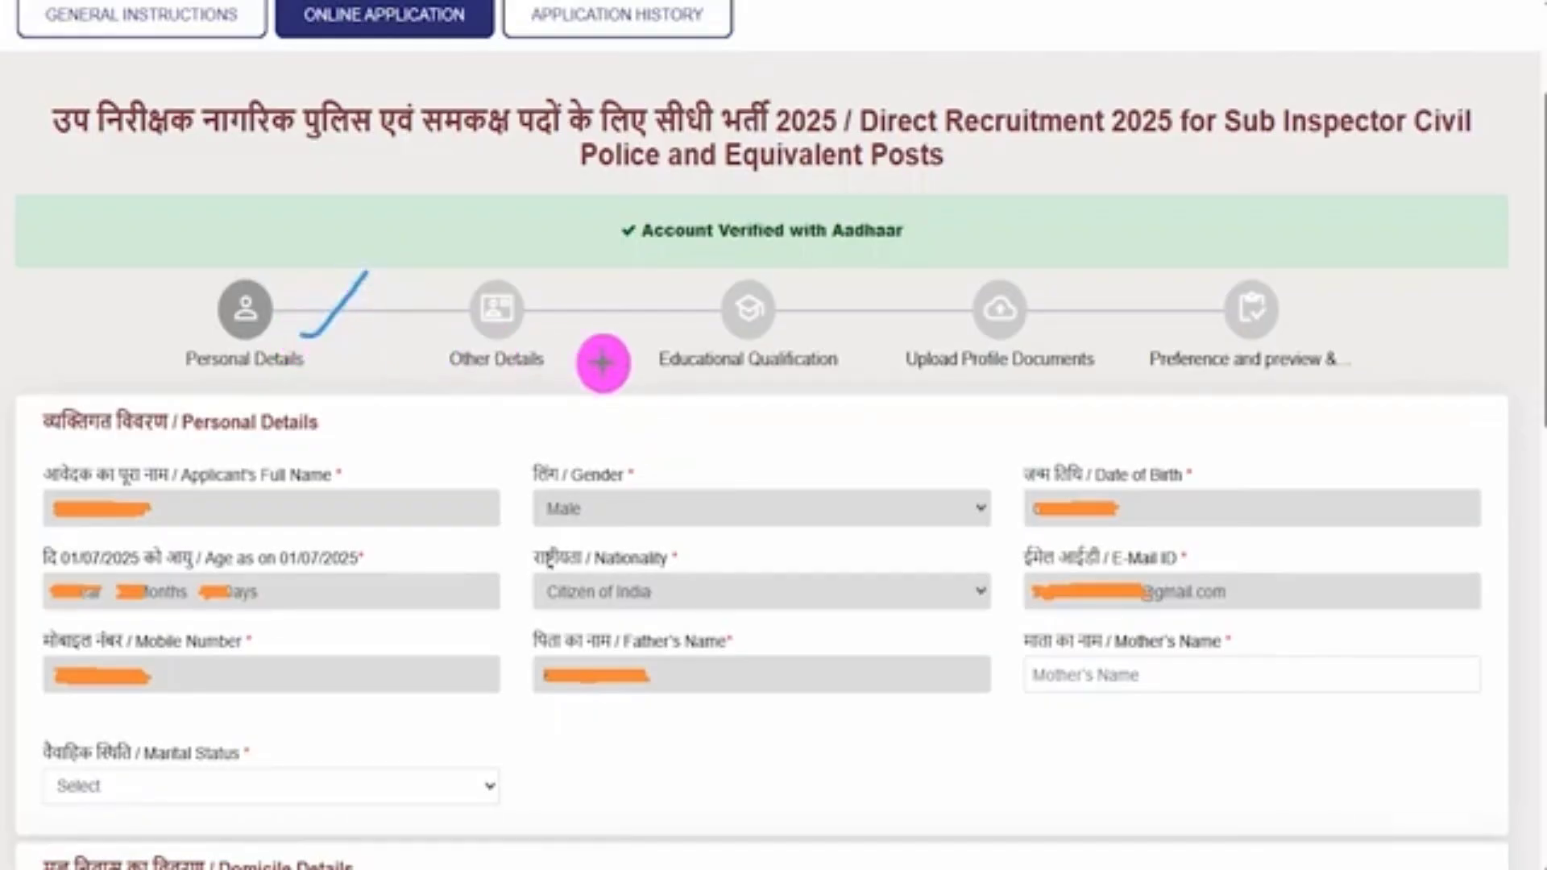
drag(535, 338, 580, 308)
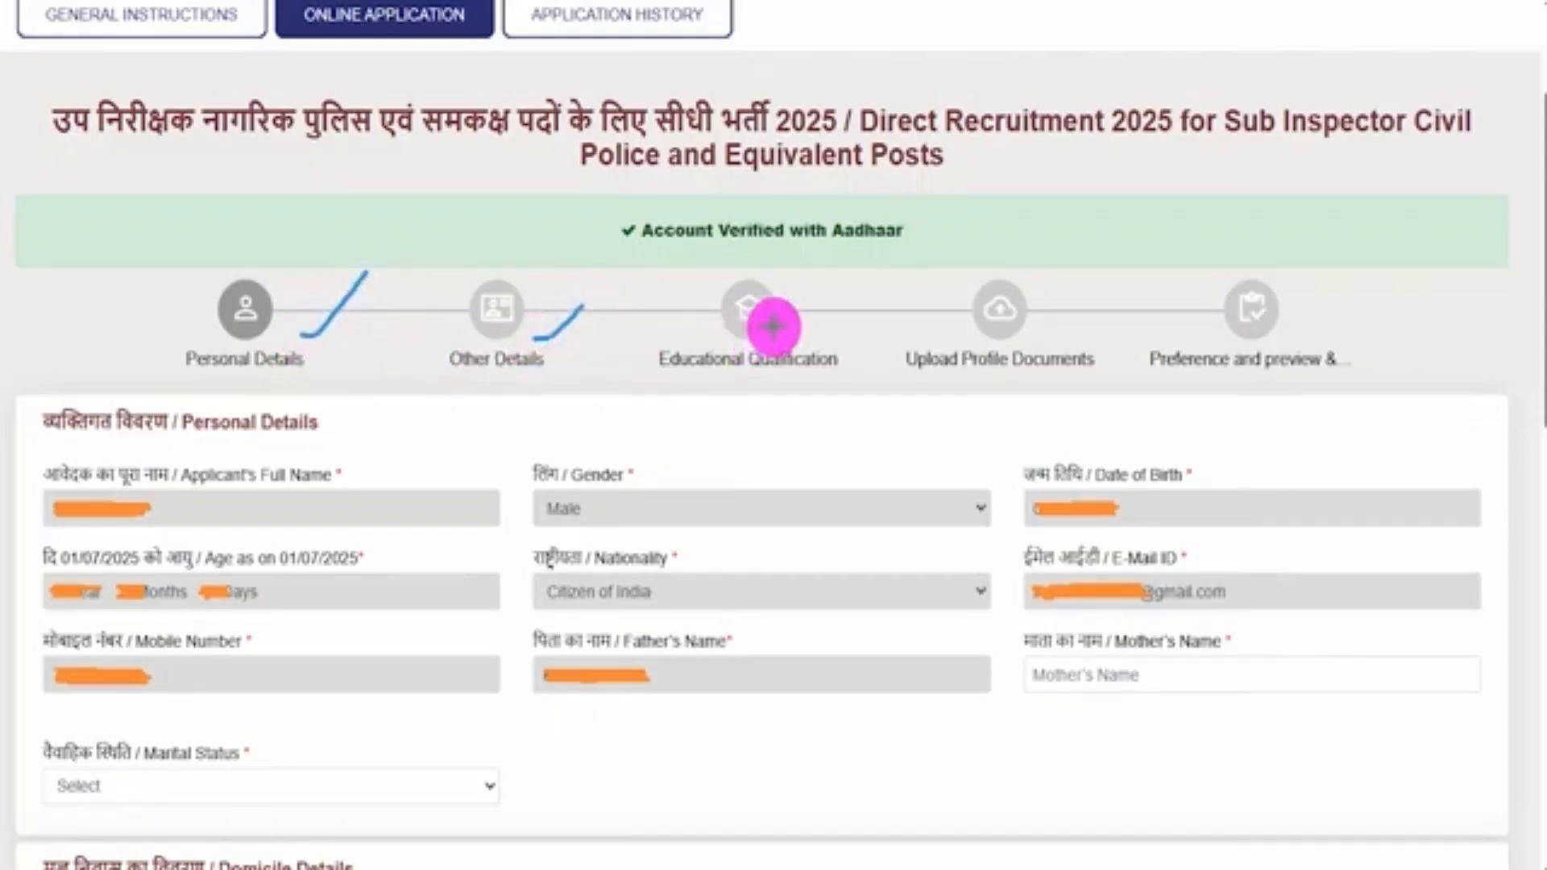
drag(788, 324, 845, 269)
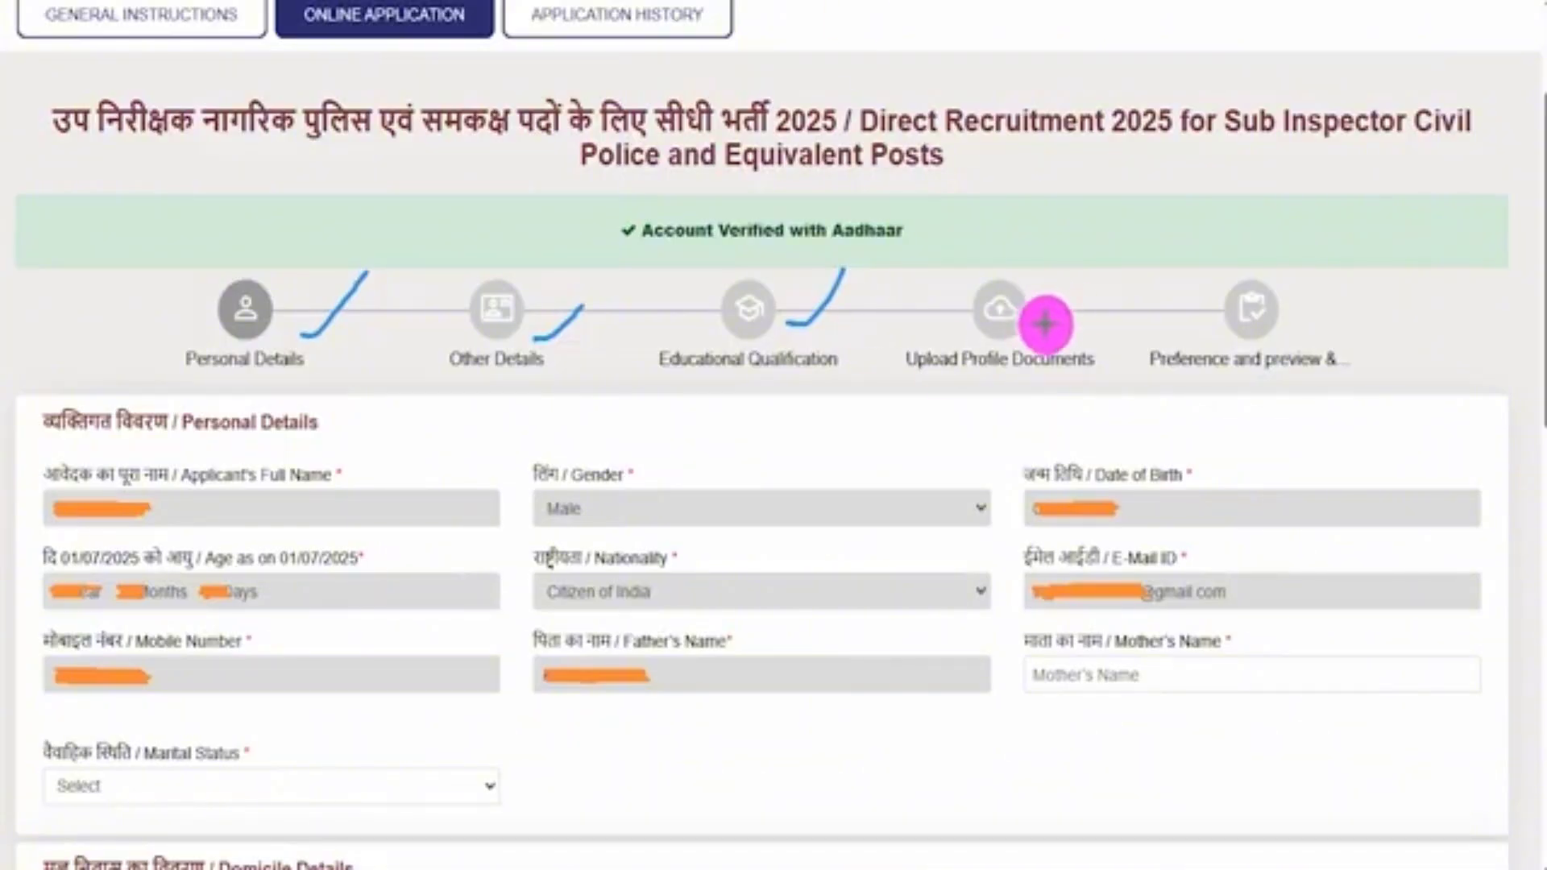
drag(1045, 323, 1098, 277)
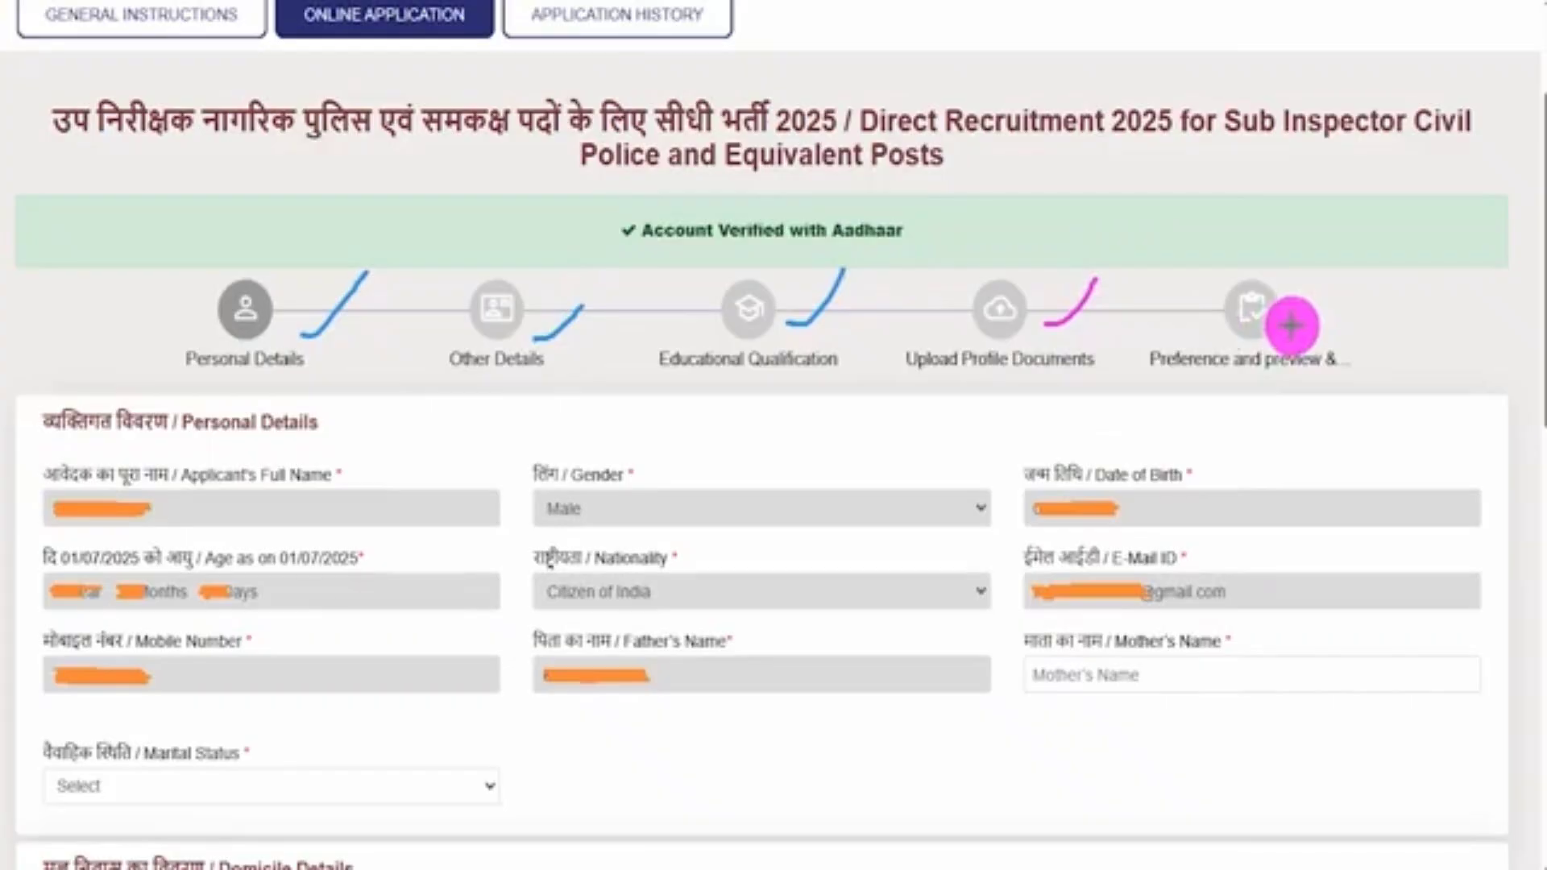
drag(1297, 325, 1335, 298)
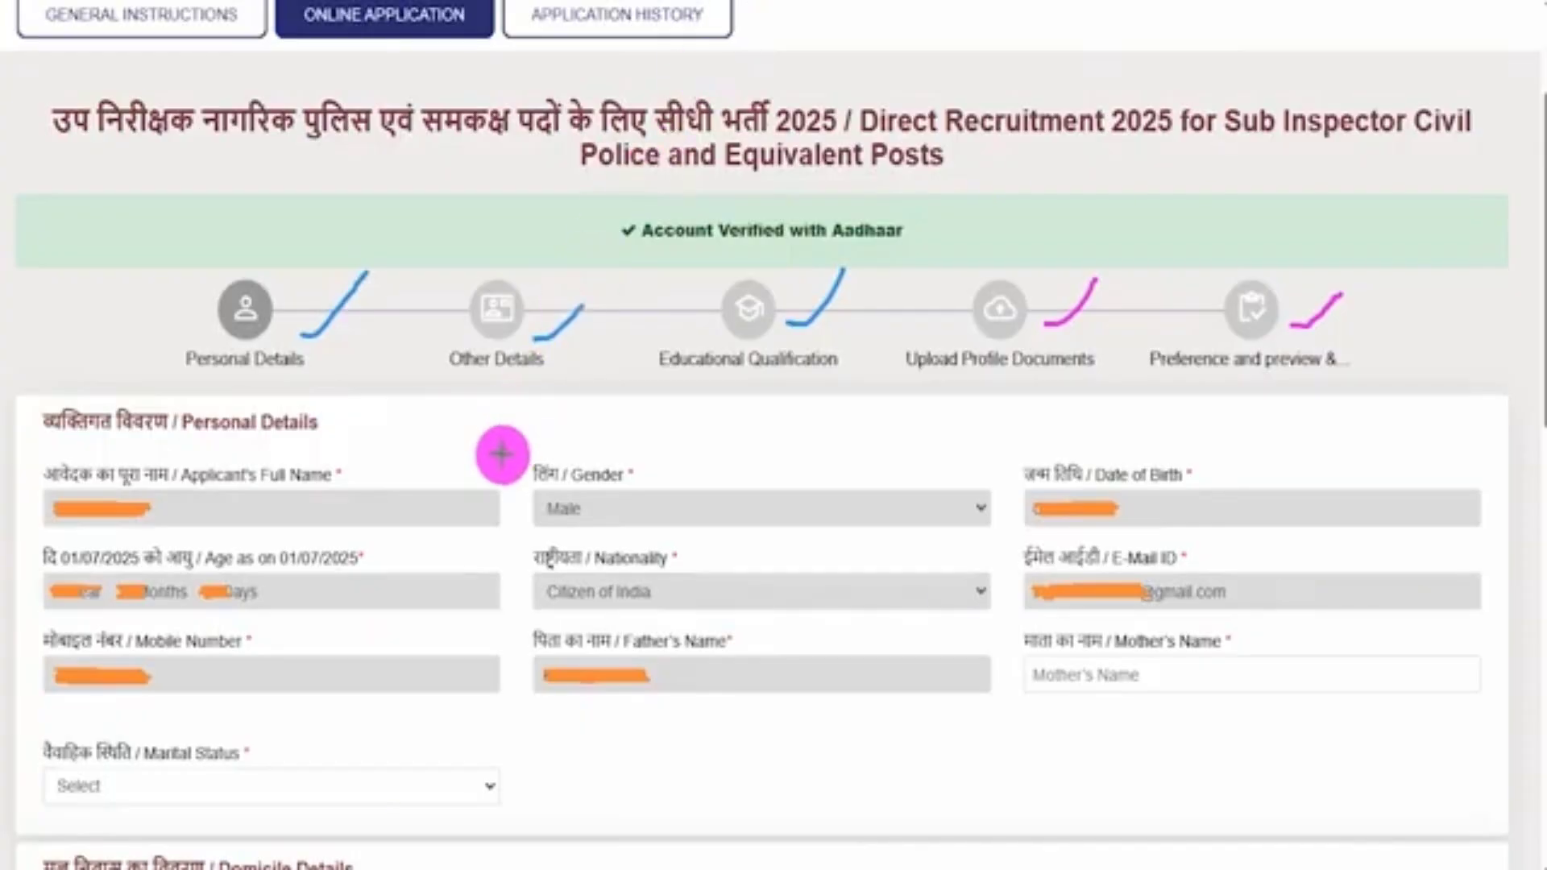
Check the prefilled name, gender, birth date, age, email and mobile number, and the mother's name and marital status fields.
drag(279, 378, 344, 342)
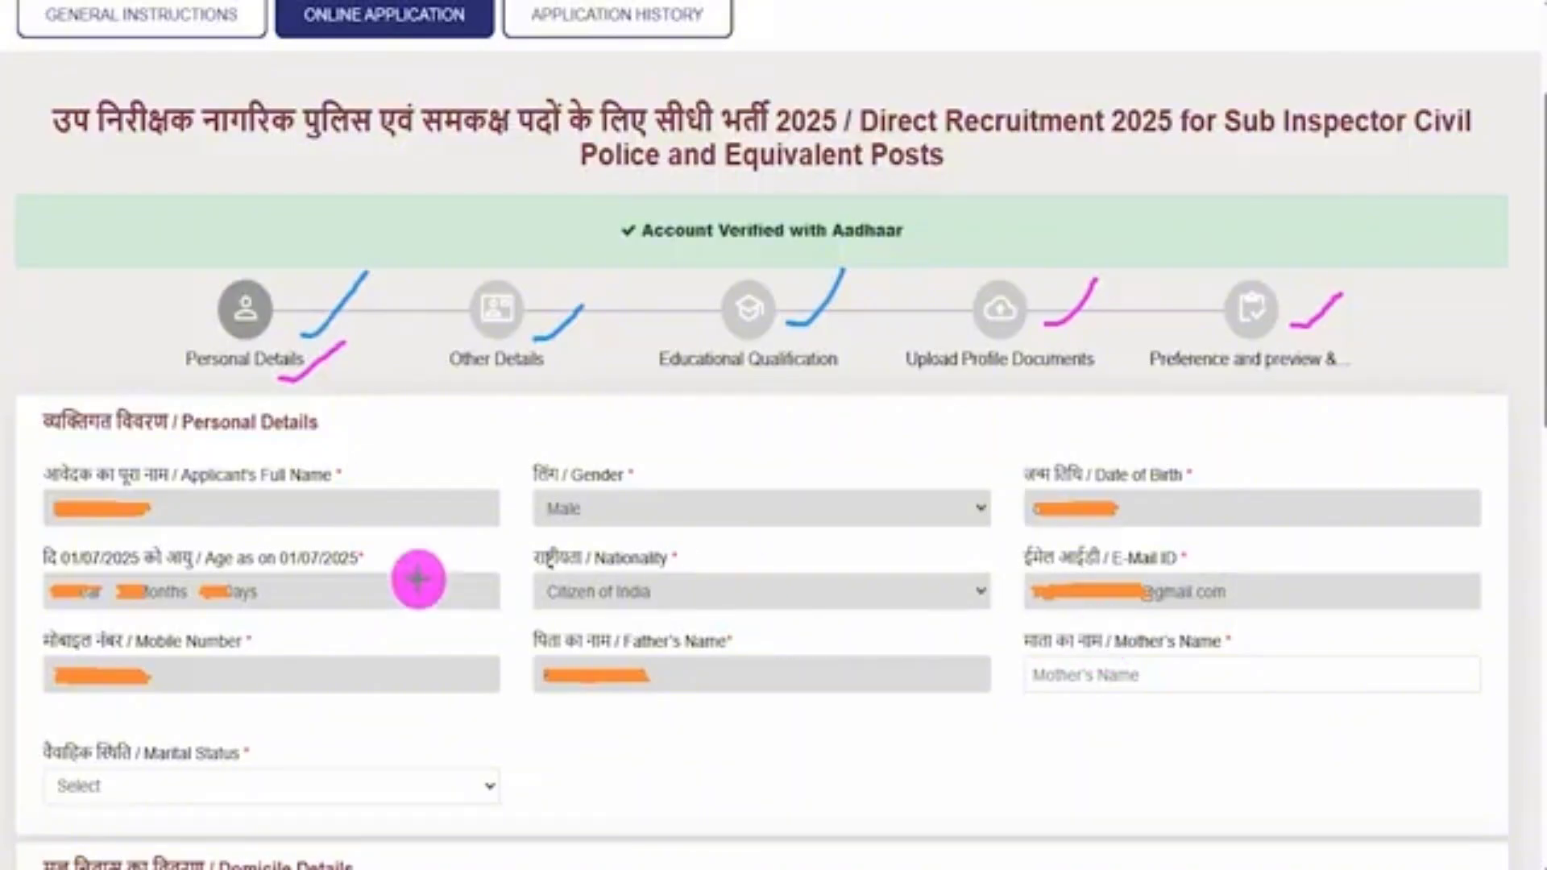
drag(178, 513, 229, 475)
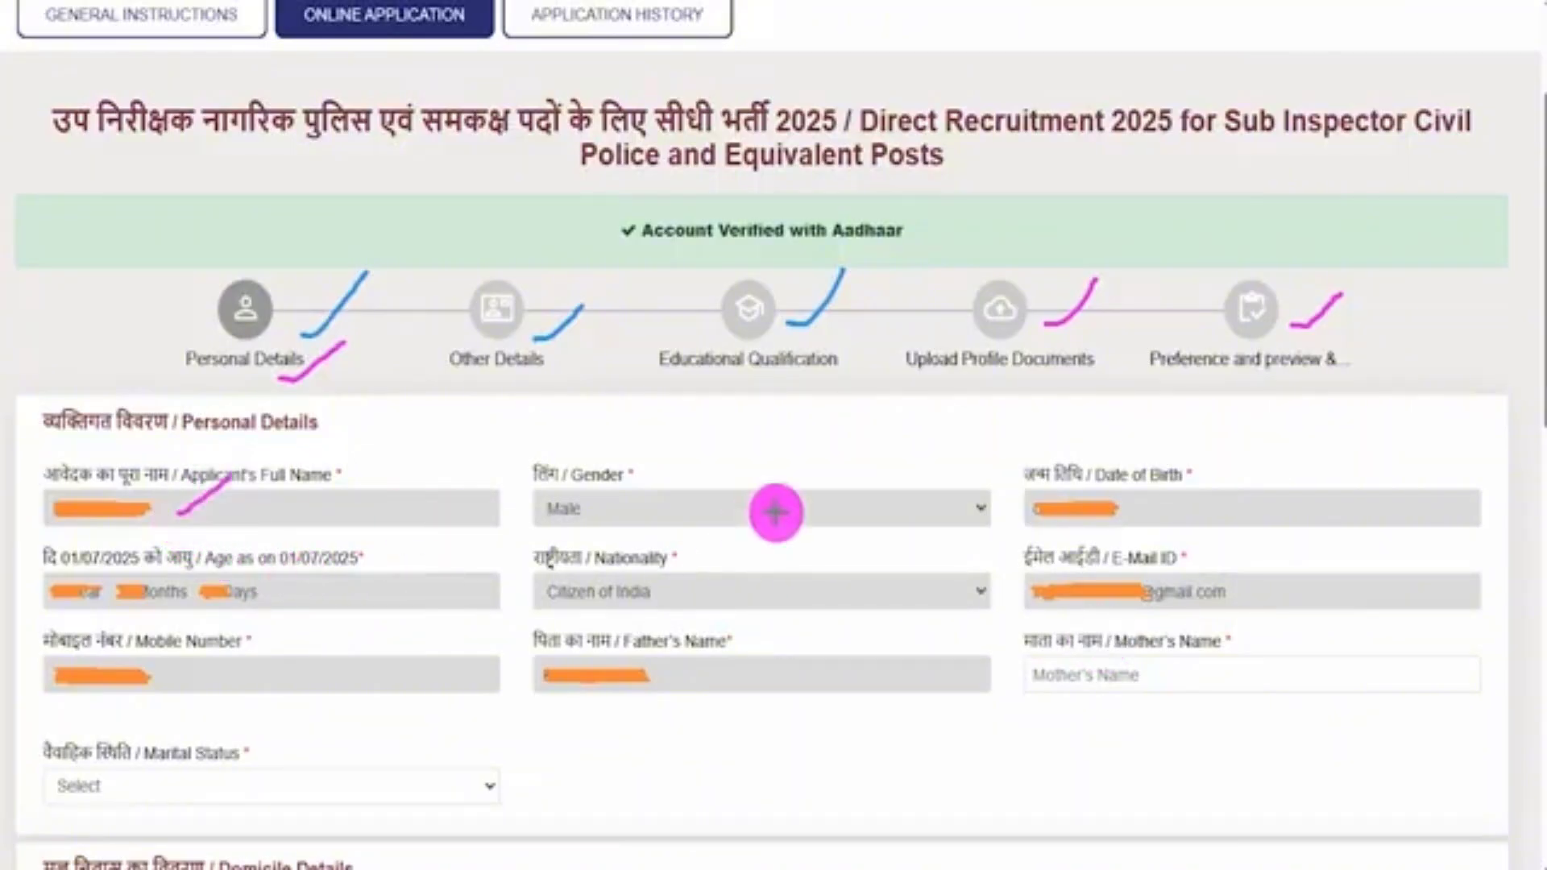
drag(659, 506, 762, 461)
drag(1157, 513, 1196, 485)
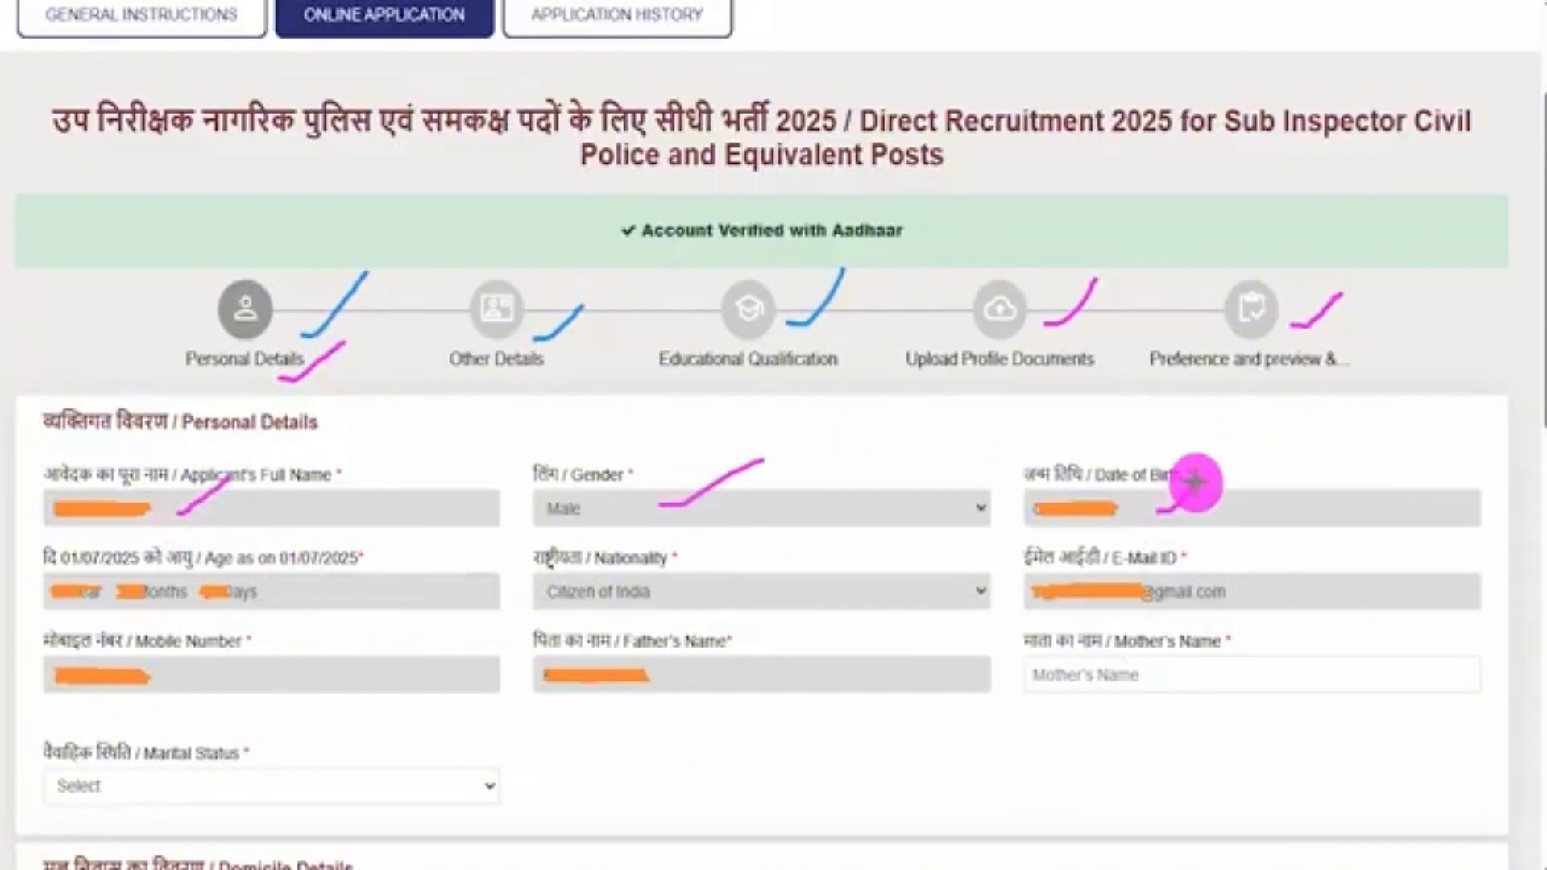
drag(330, 597, 356, 577)
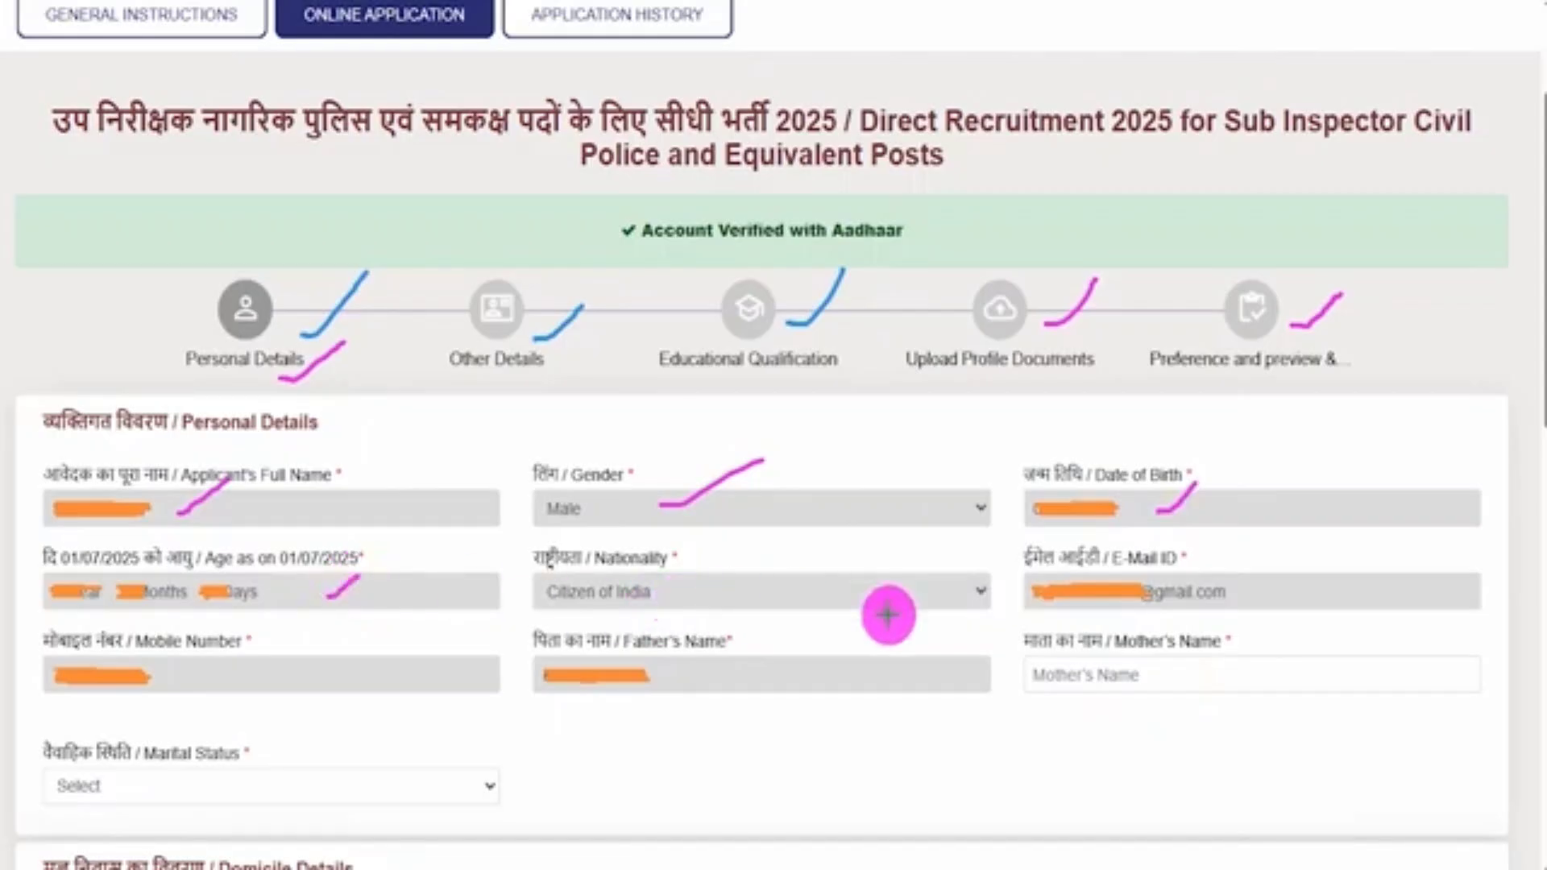
drag(1239, 595, 1267, 573)
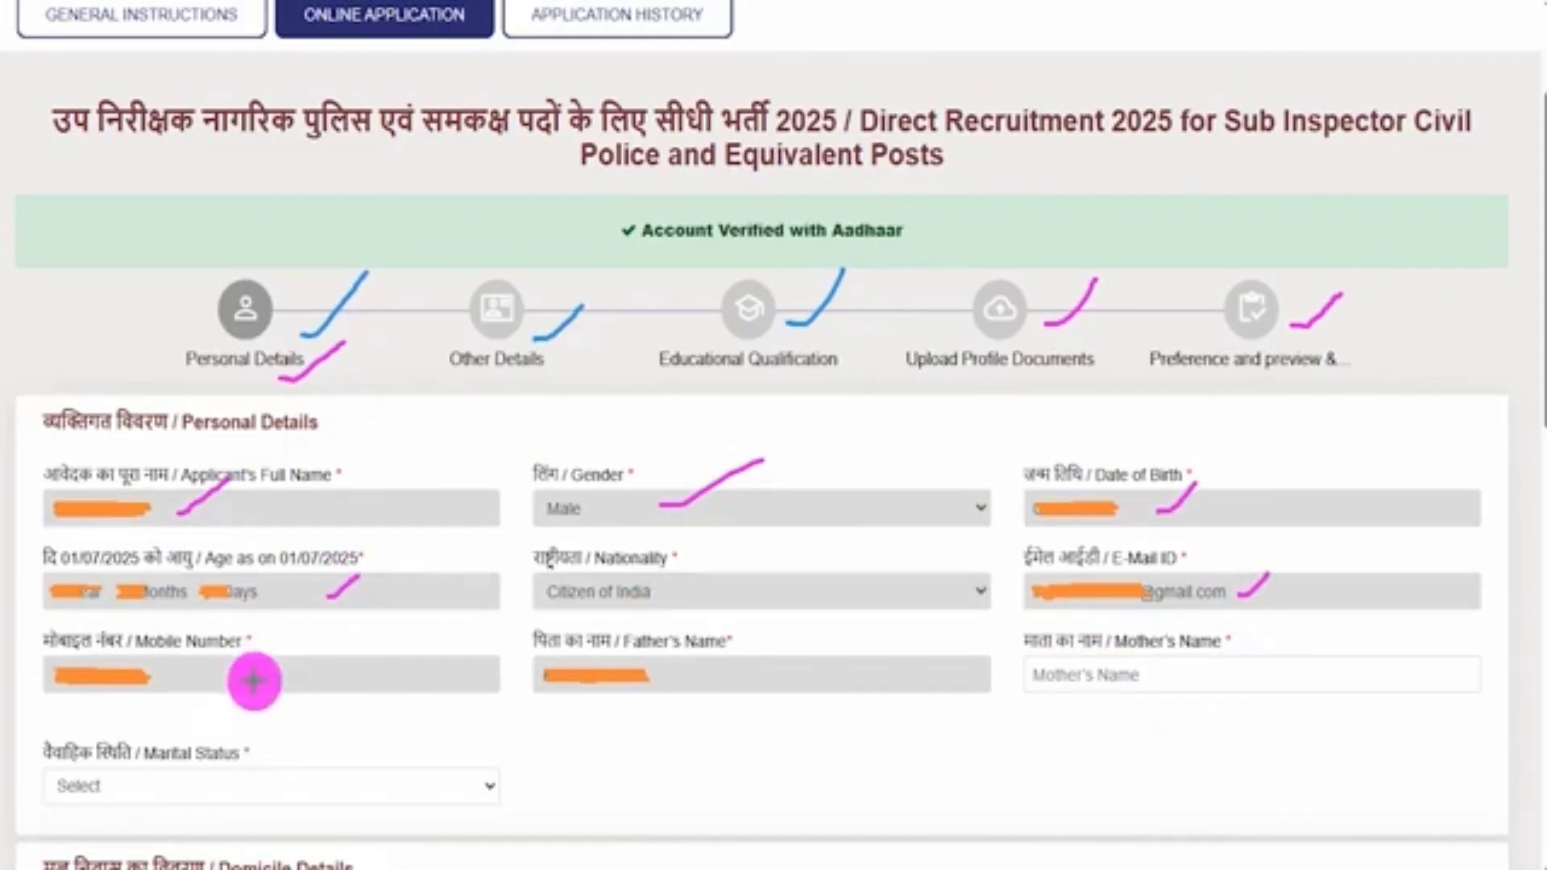
drag(252, 681, 353, 619)
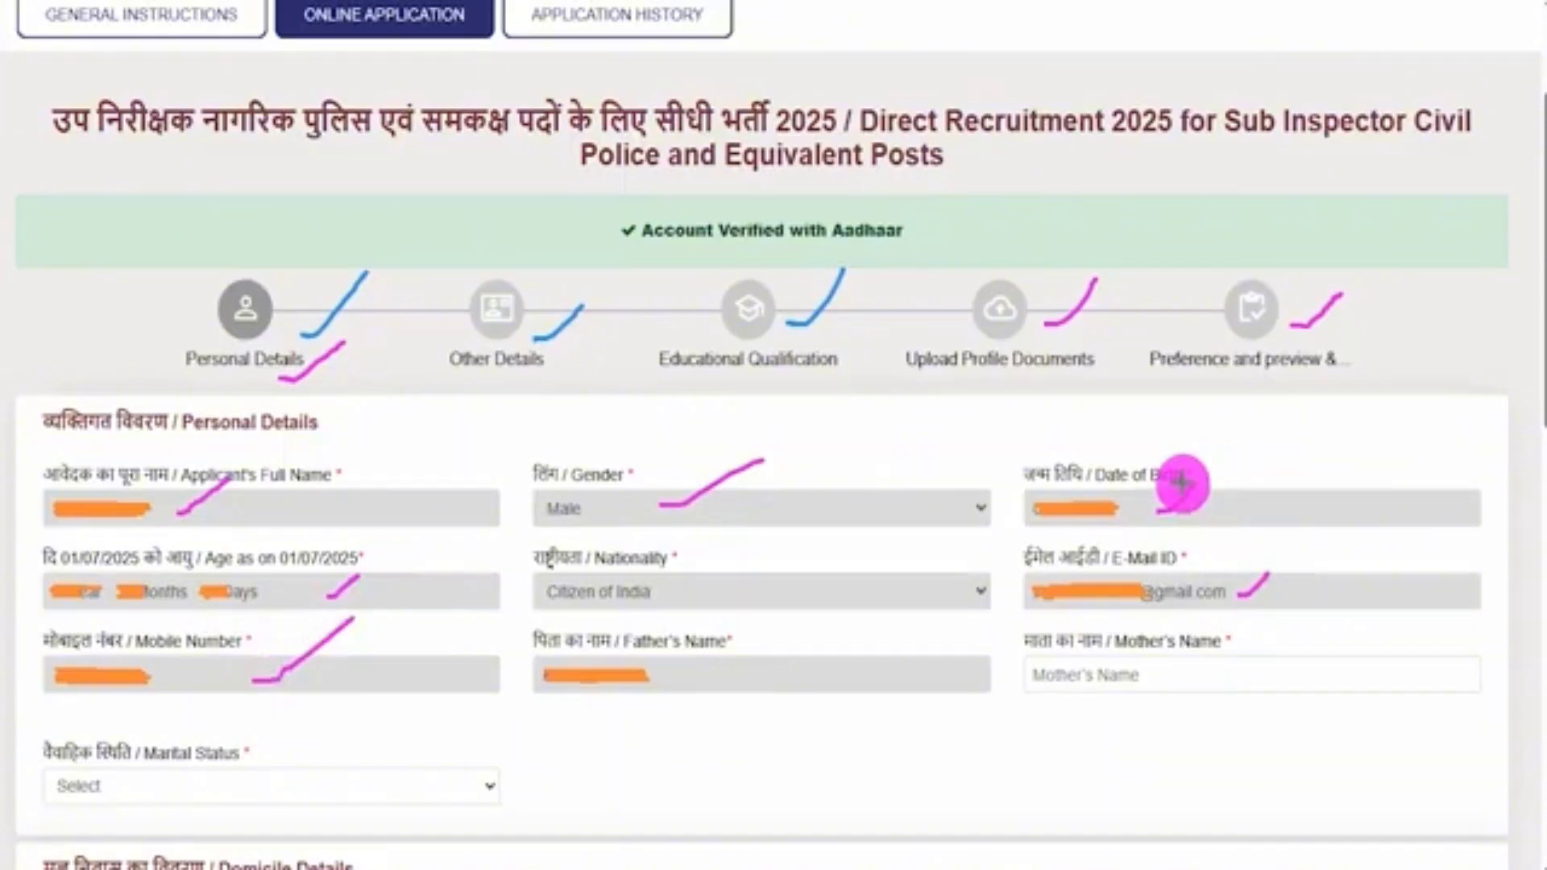
drag(1181, 483, 1196, 481)
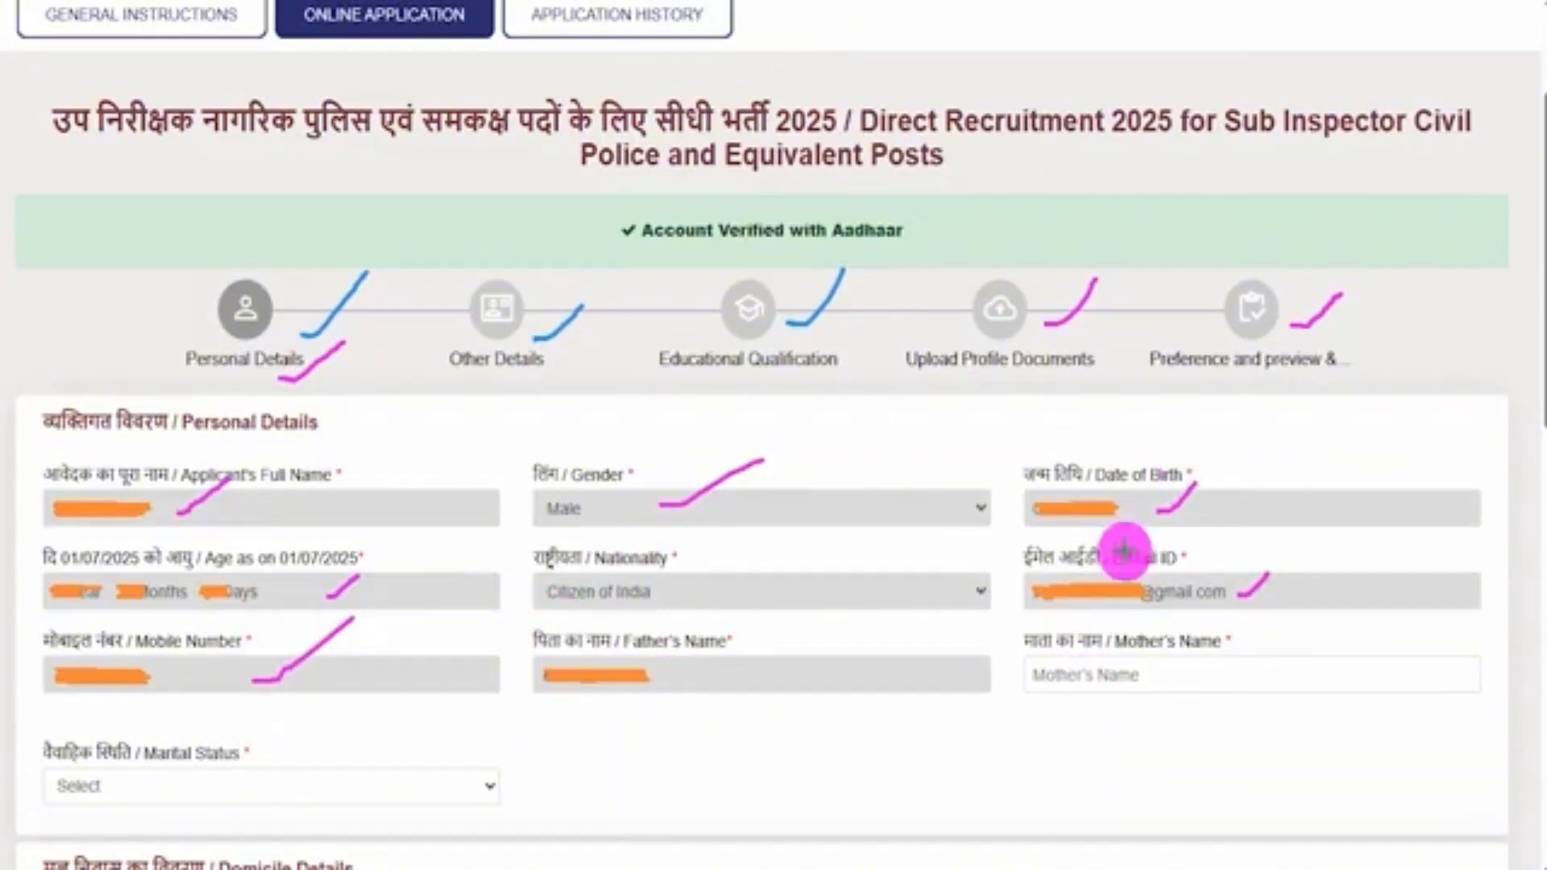
drag(1254, 673, 1306, 601)
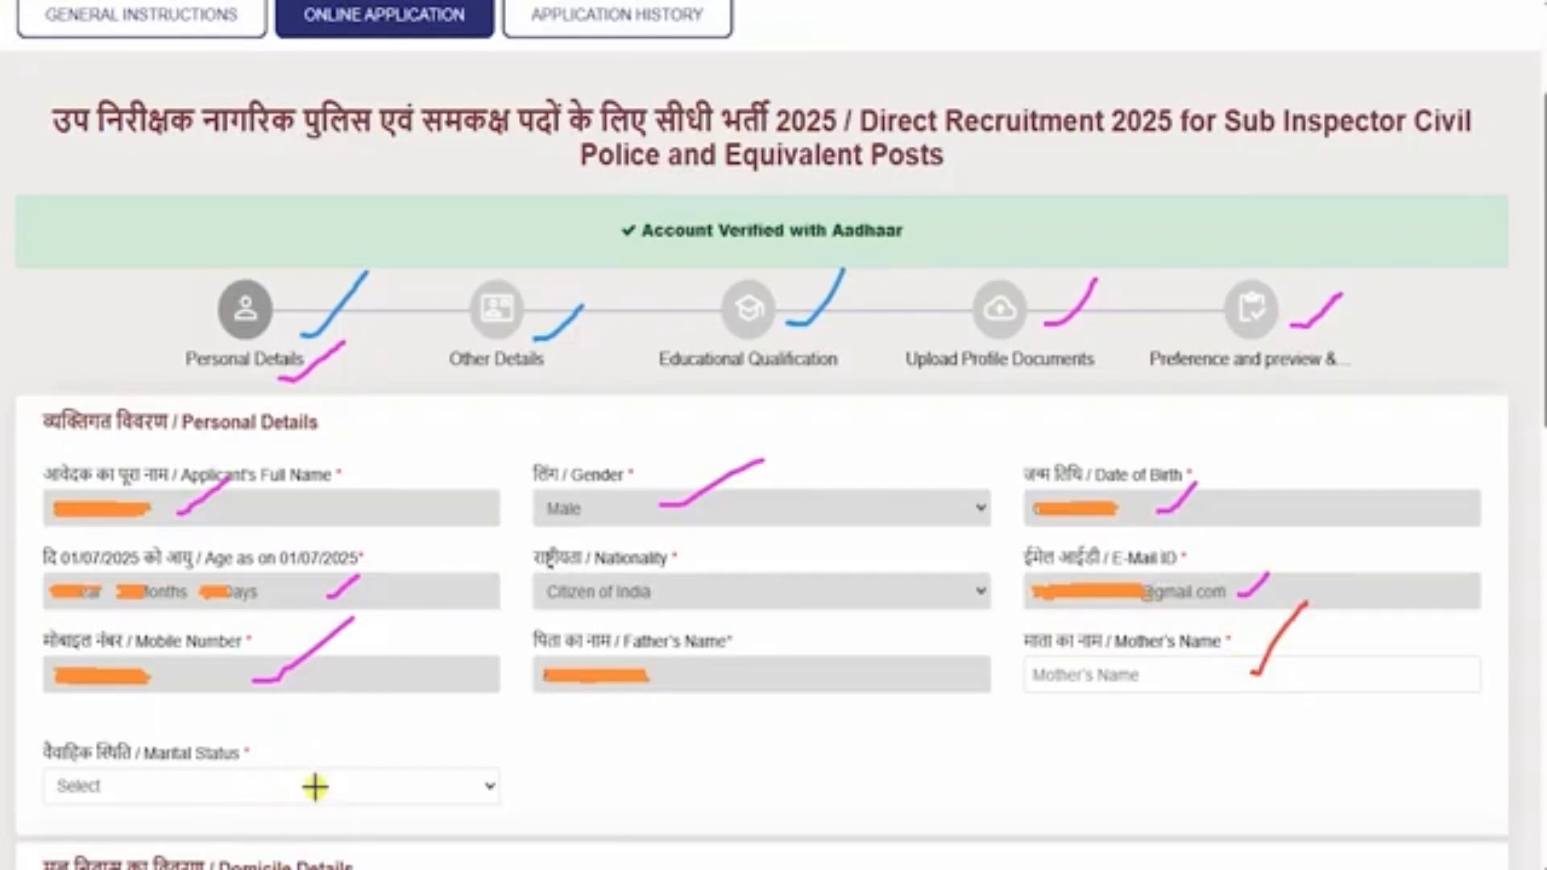
drag(315, 783, 356, 747)
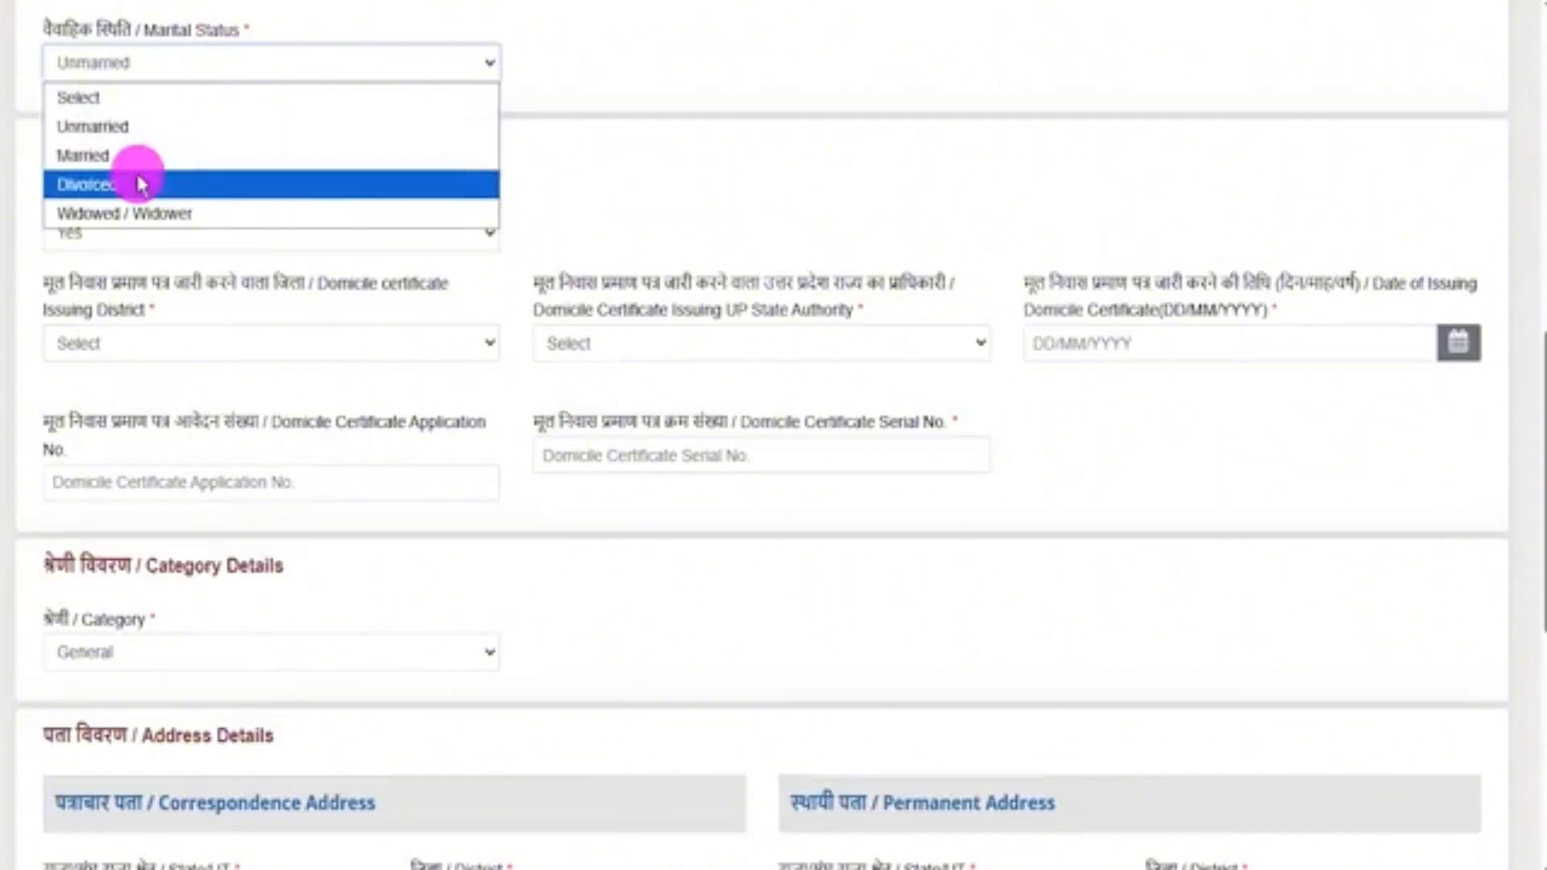
Set the marital status to Unmarried and answer Yes to being domiciled in UP.
click(125, 128)
click(364, 235)
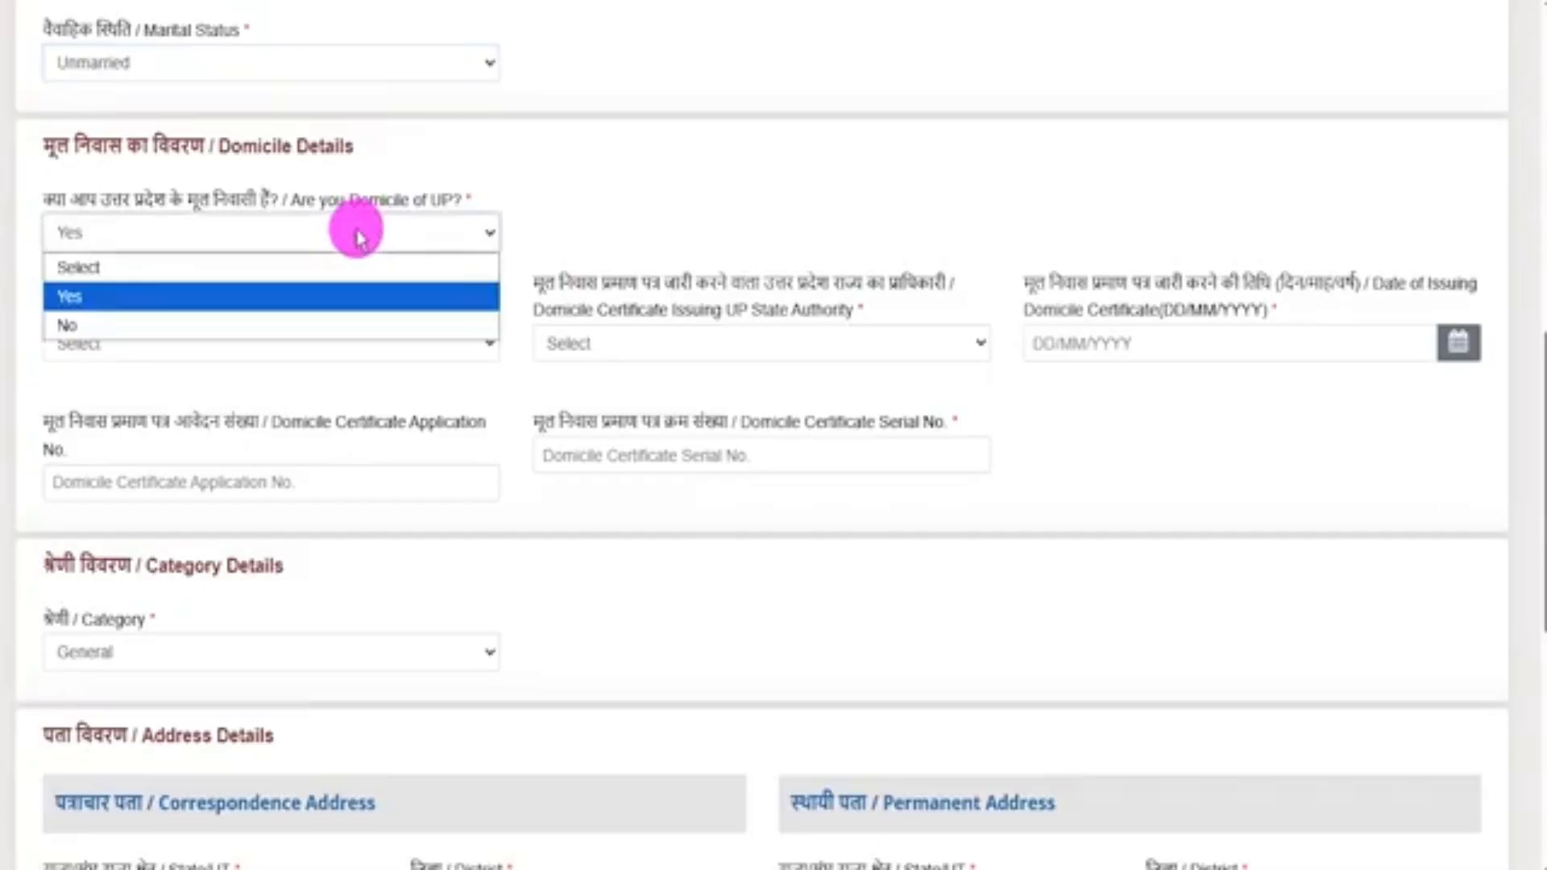
click(101, 298)
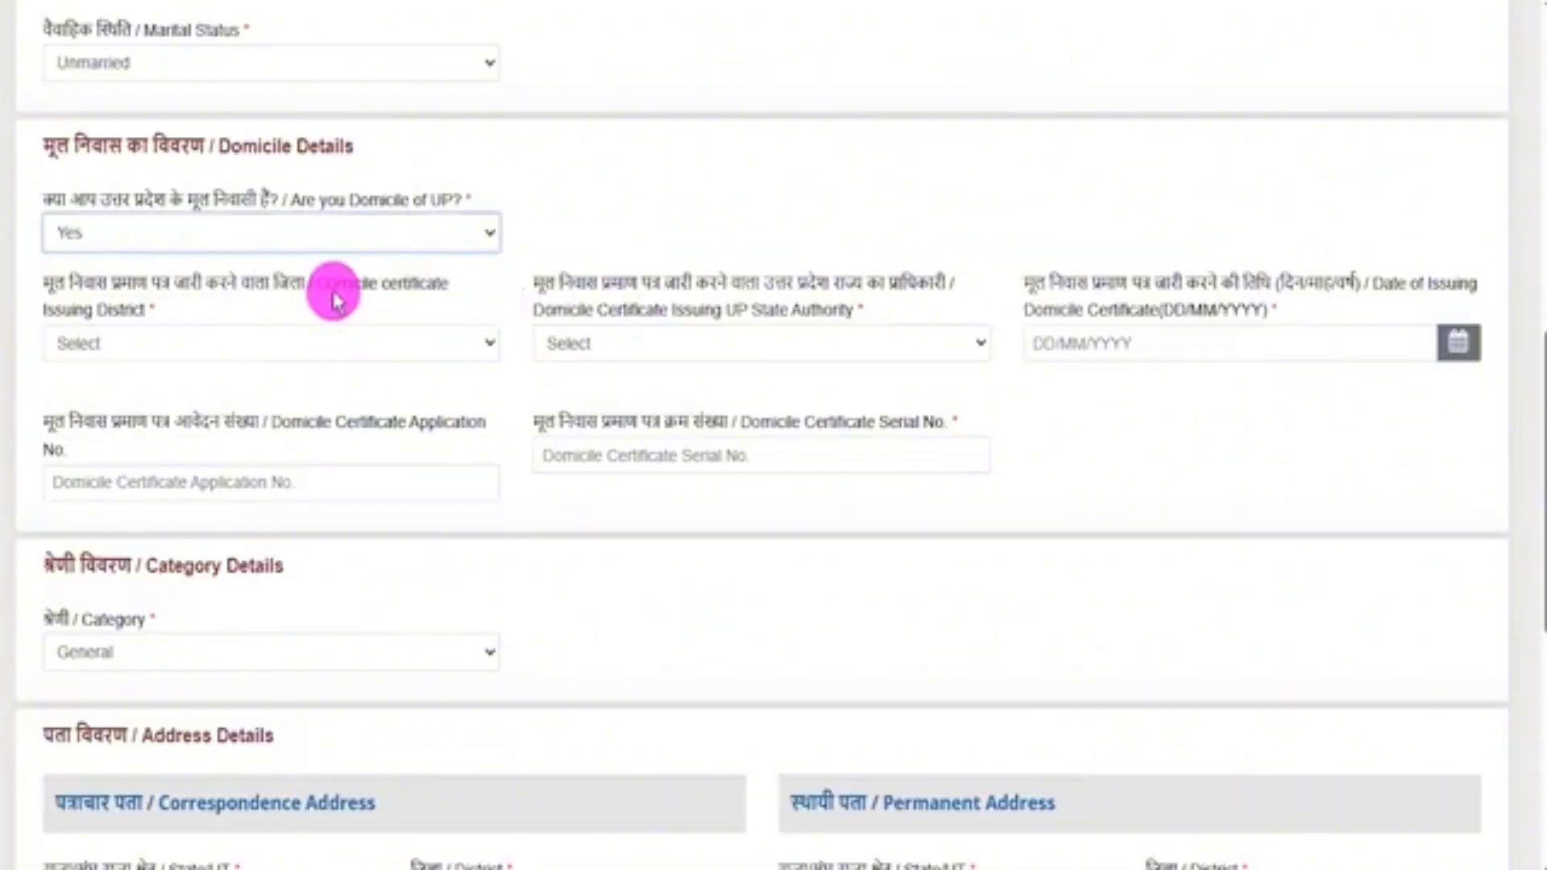
Choose Aligarh as the domicile certificate's issuing district and Tehsildar as its issuing UP state authority.
click(312, 346)
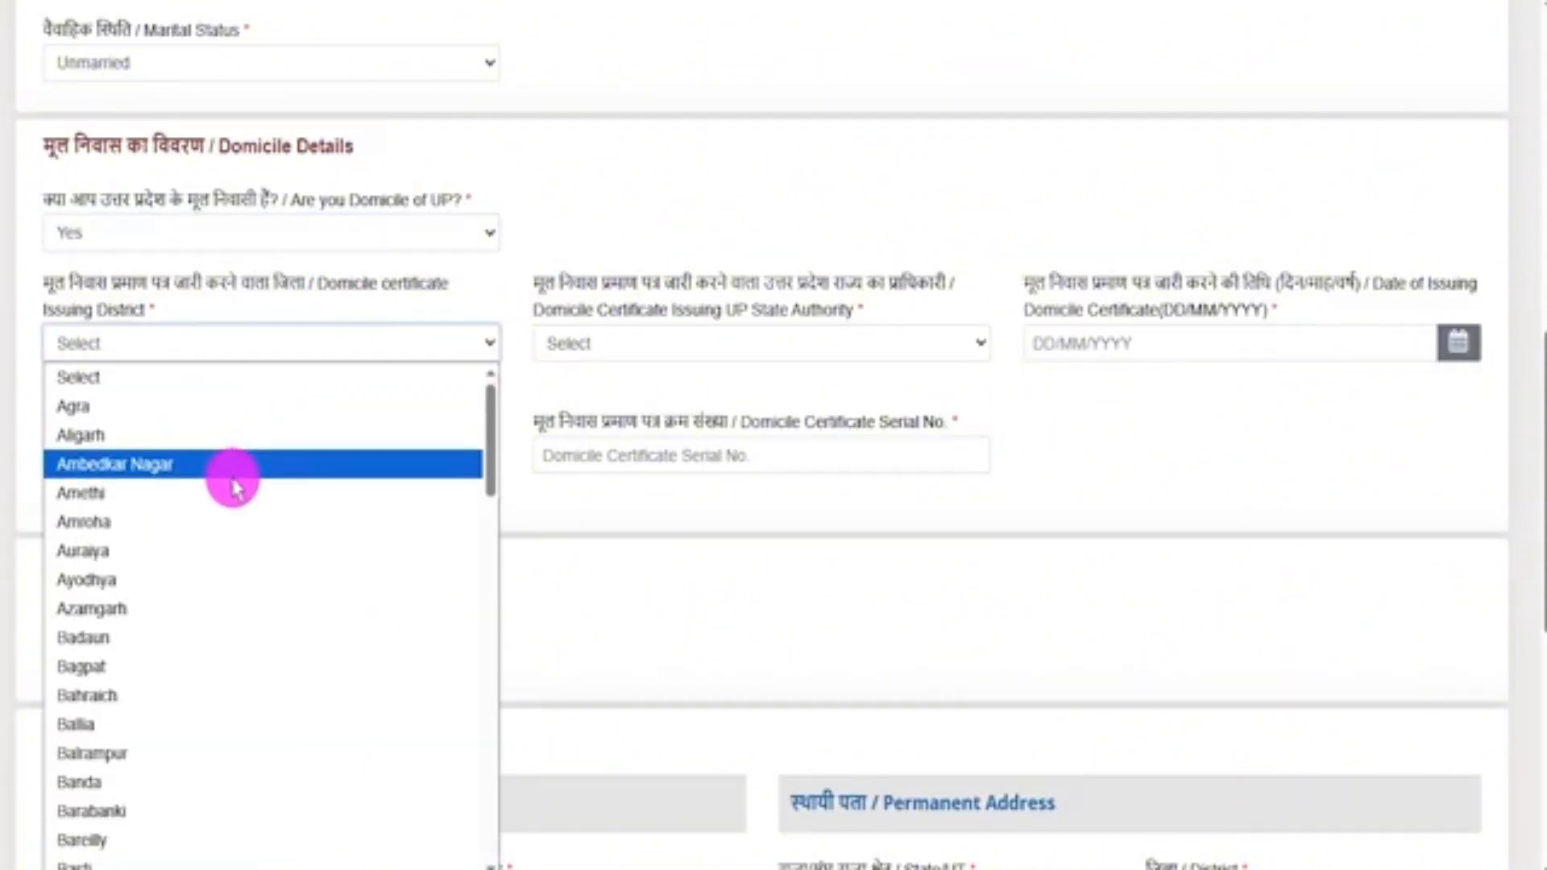
click(163, 435)
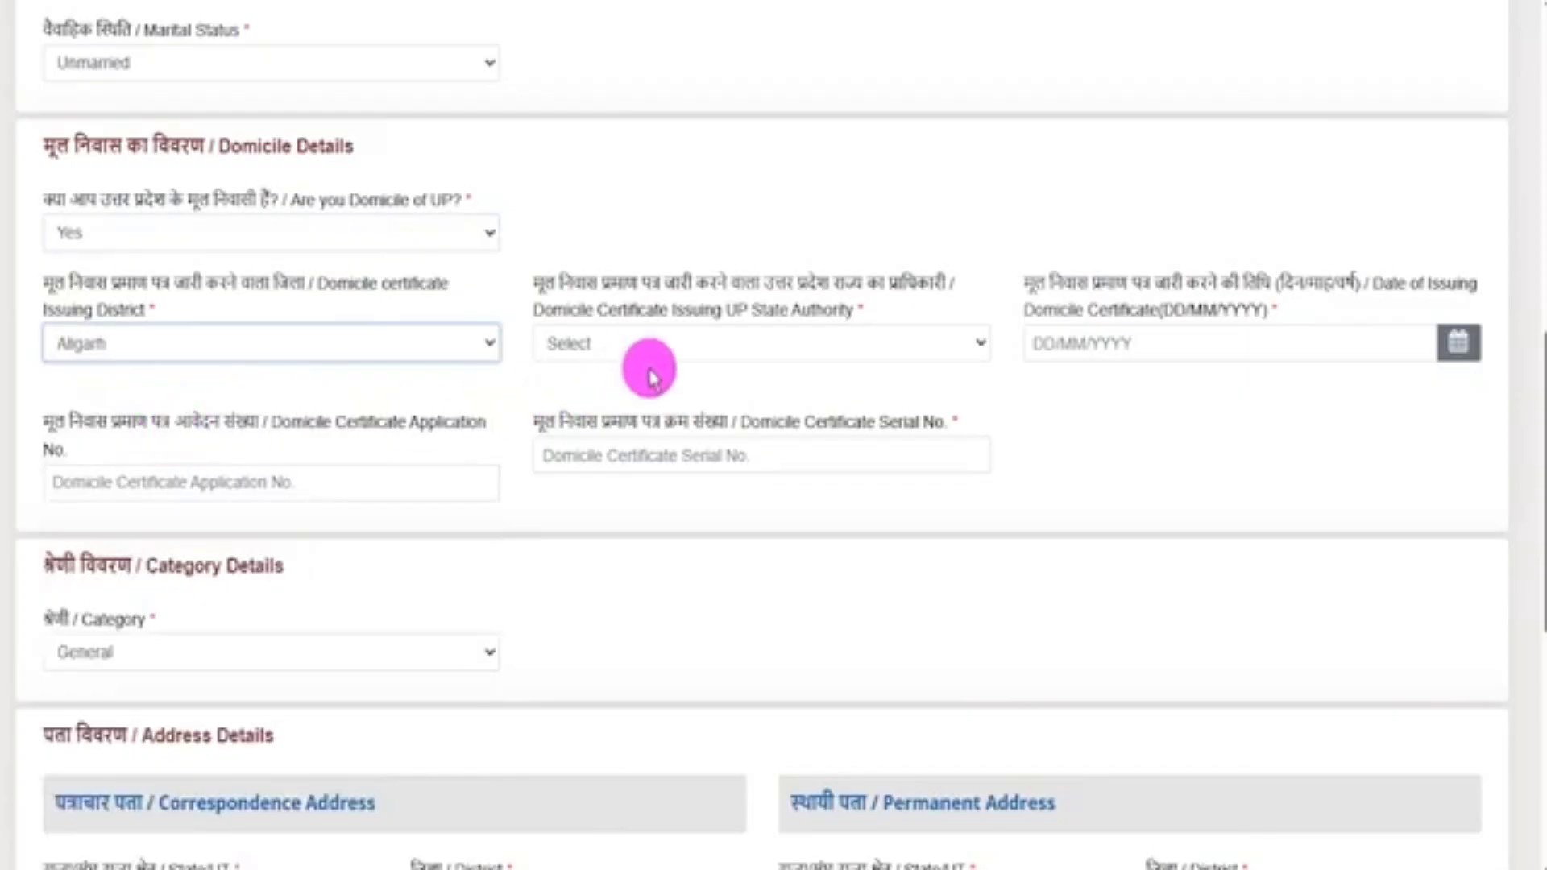
click(778, 360)
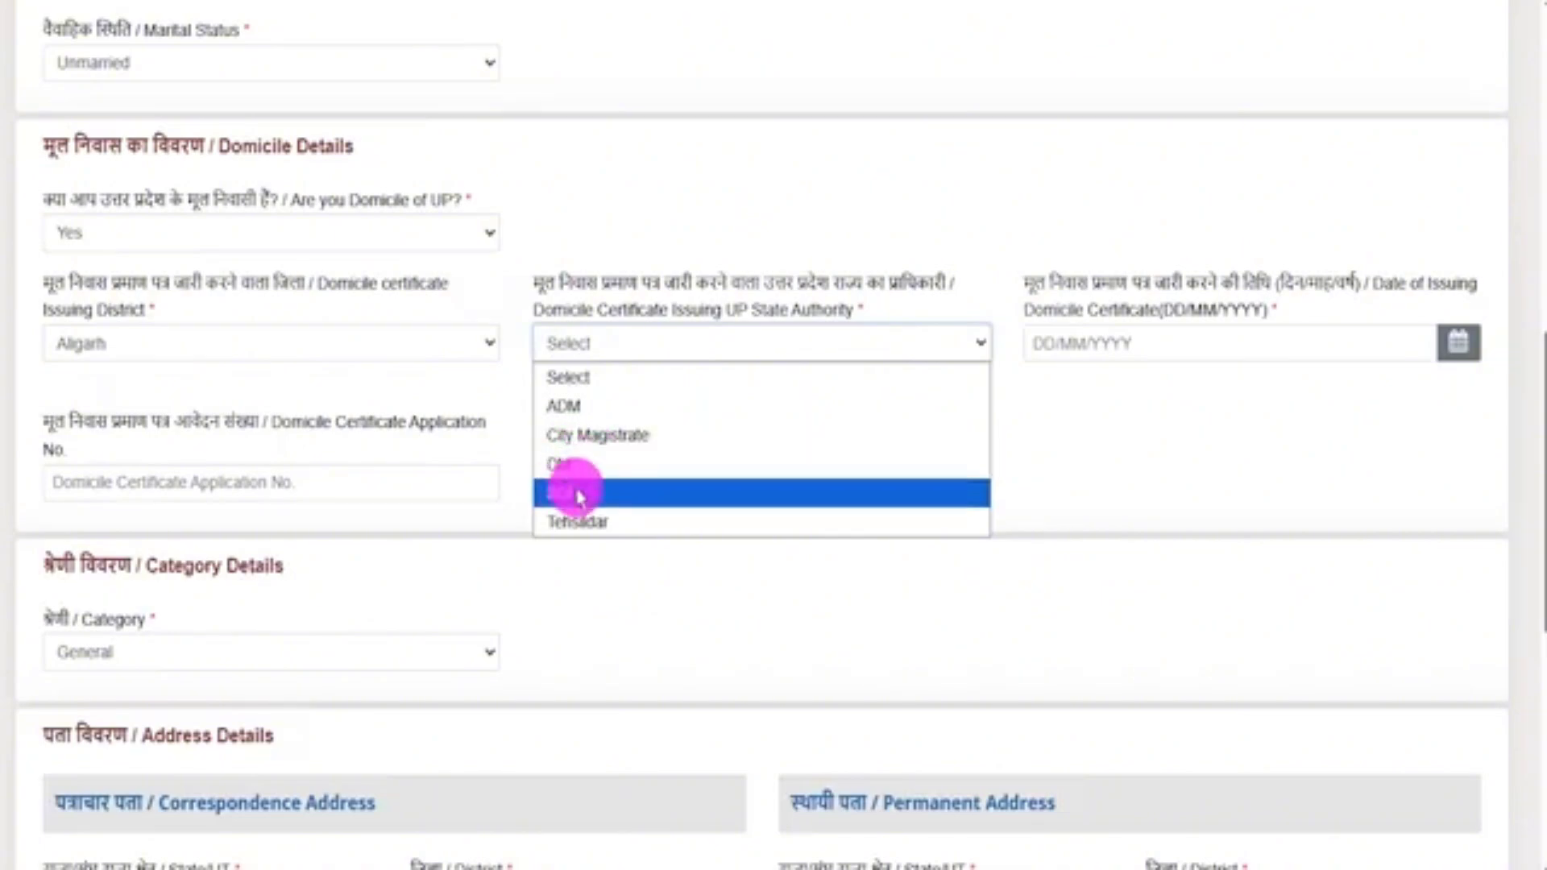
click(577, 522)
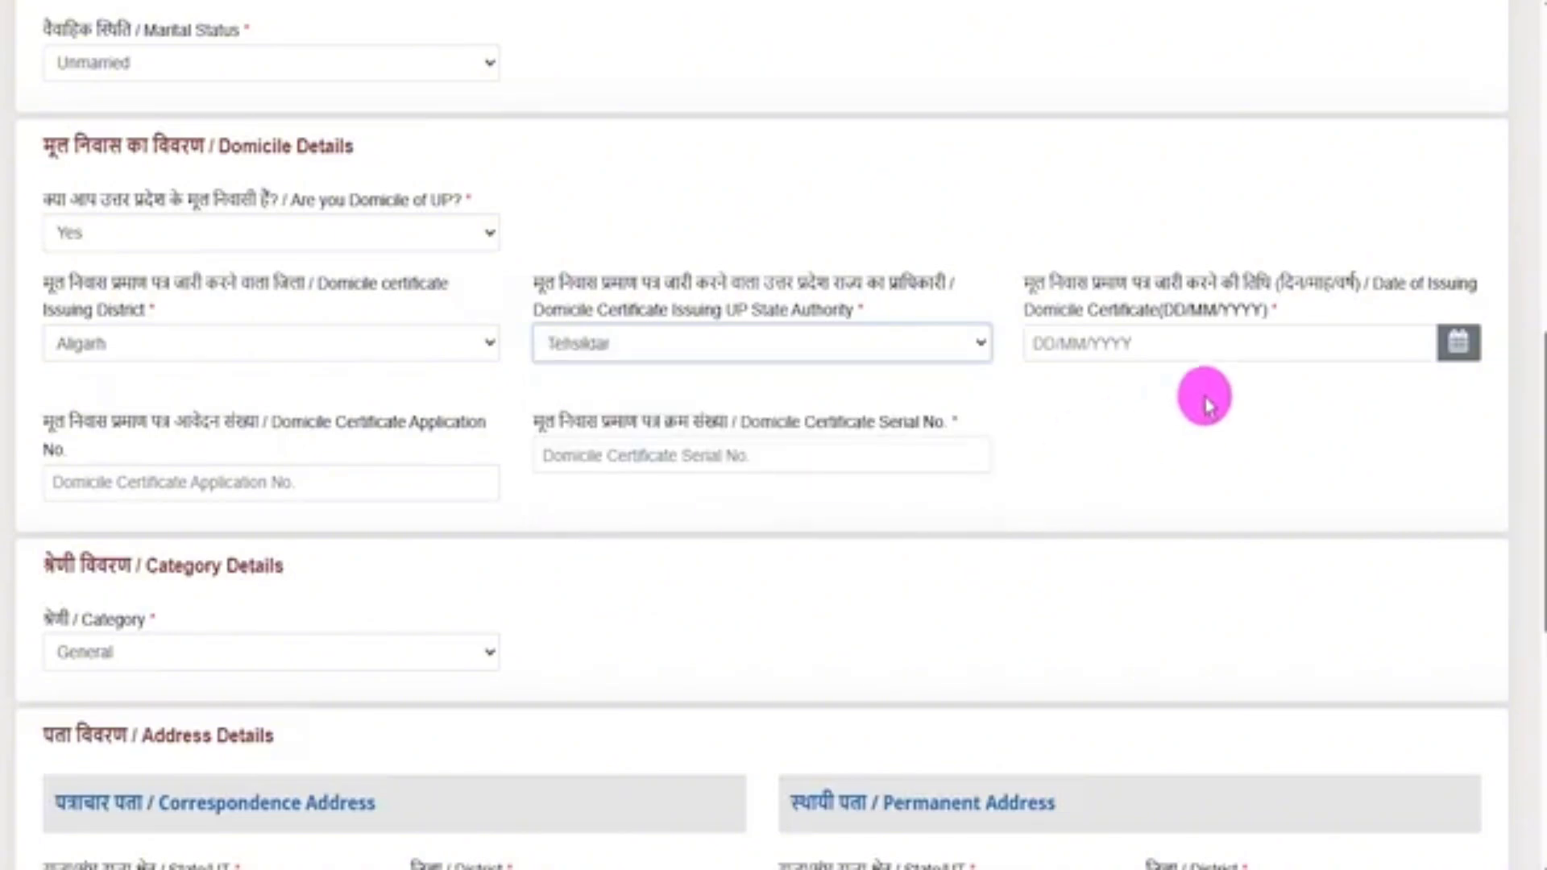
Examine the domicile certificate's issue date calendar, application number and serial number fields.
click(1459, 349)
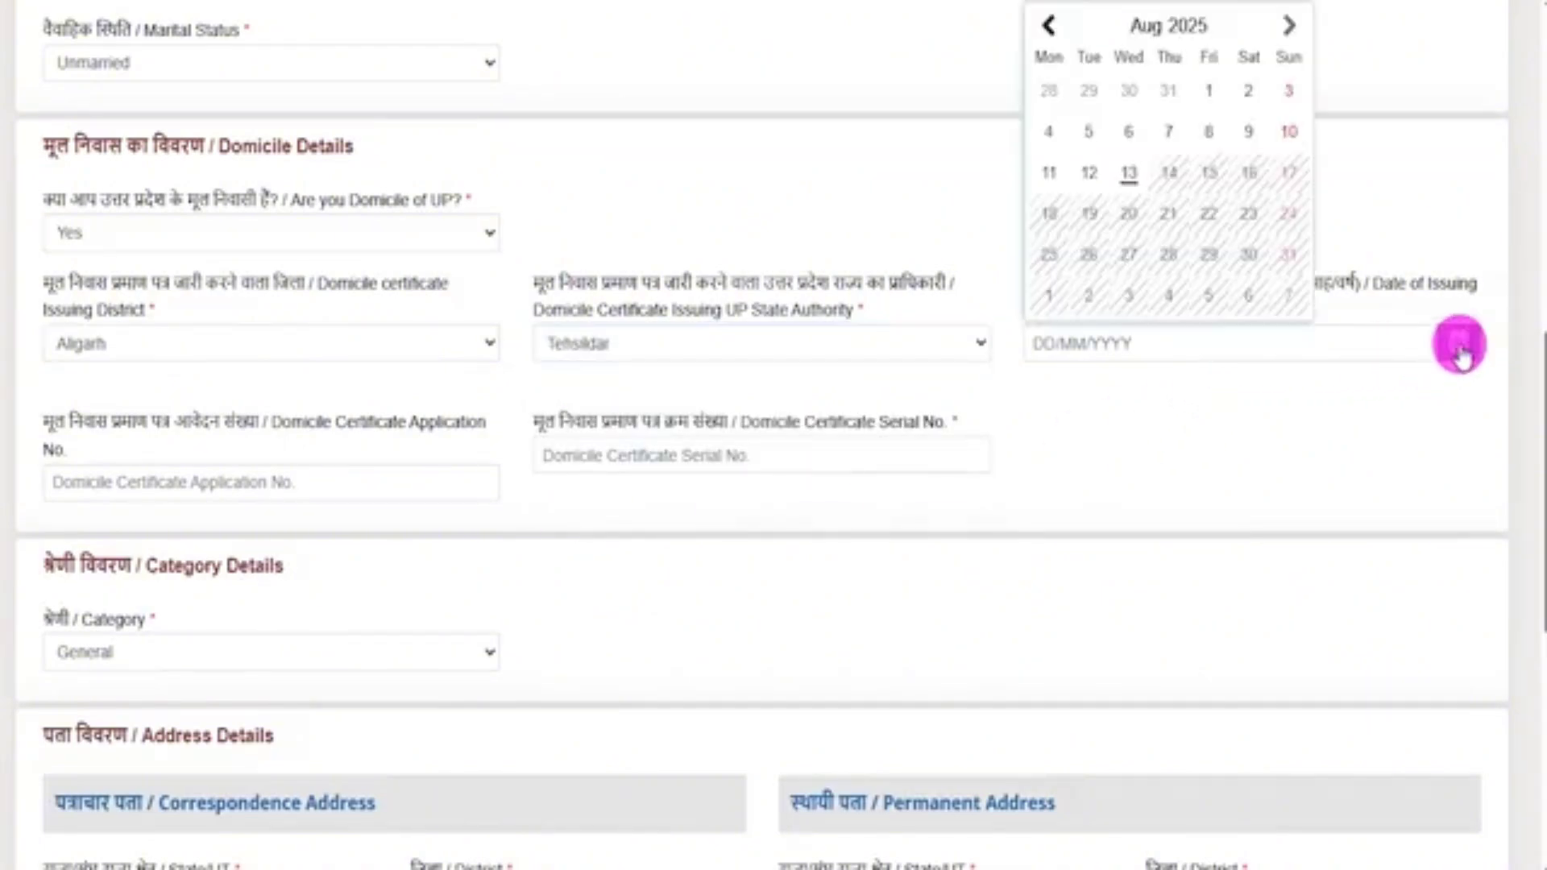
click(1144, 419)
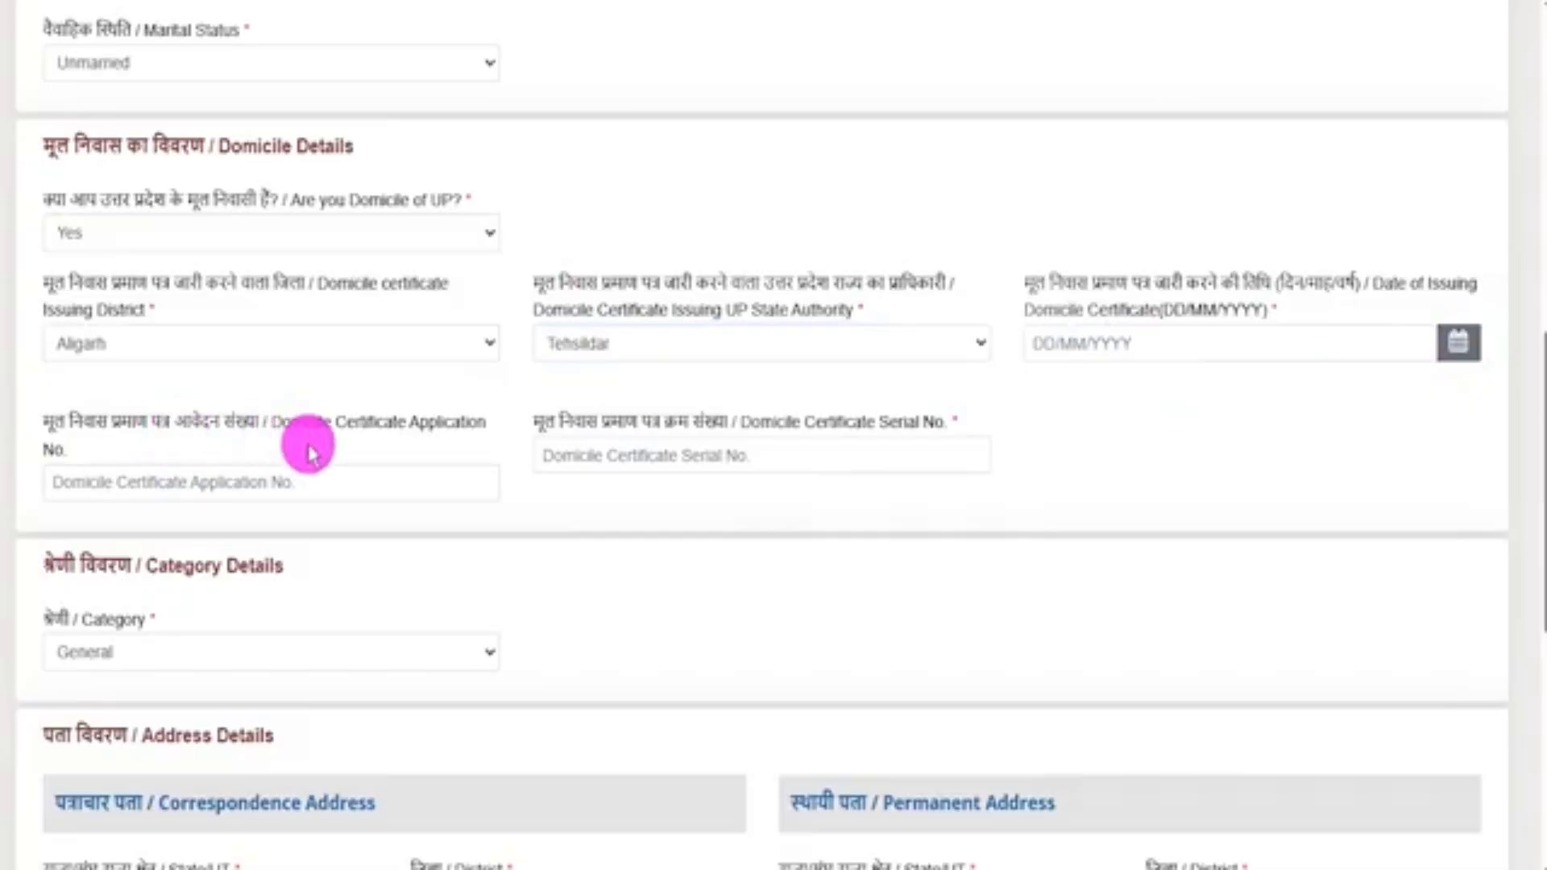
double_click(395, 425)
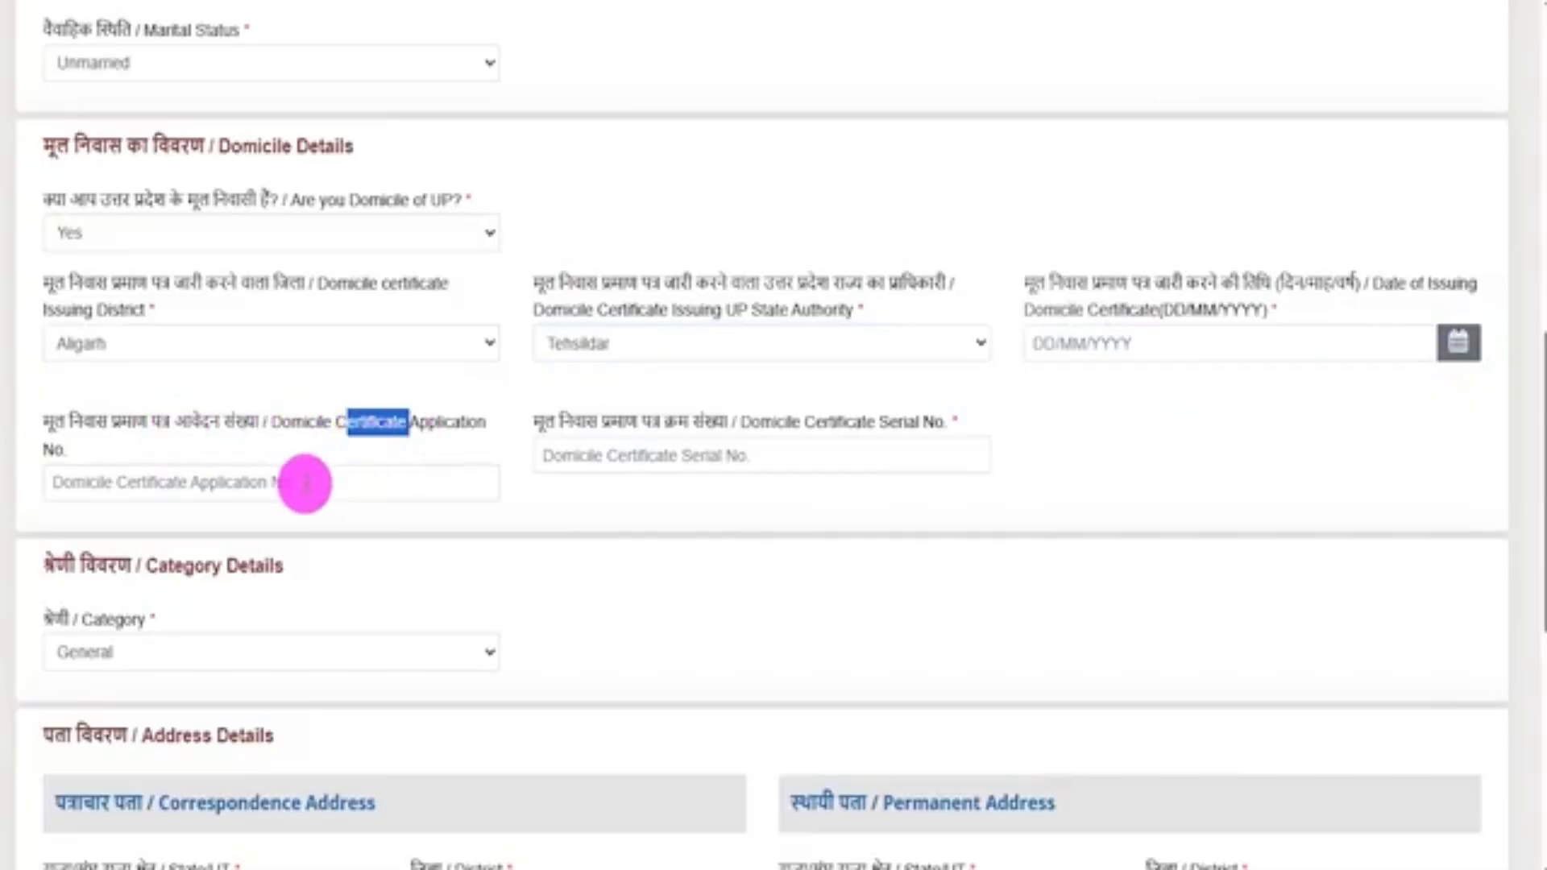
click(298, 483)
double_click(830, 422)
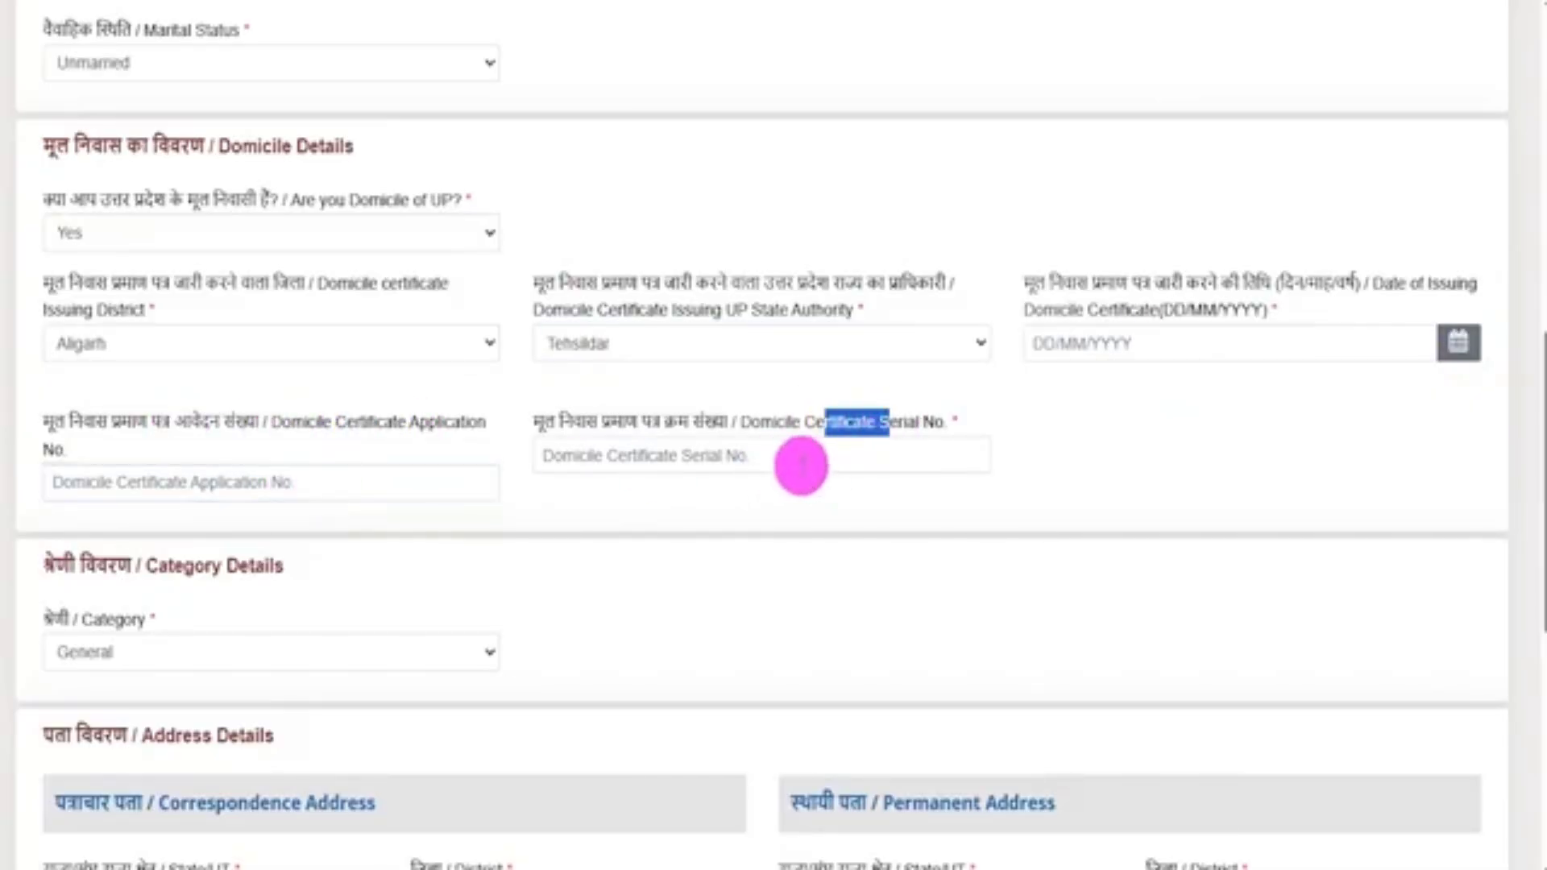
click(798, 458)
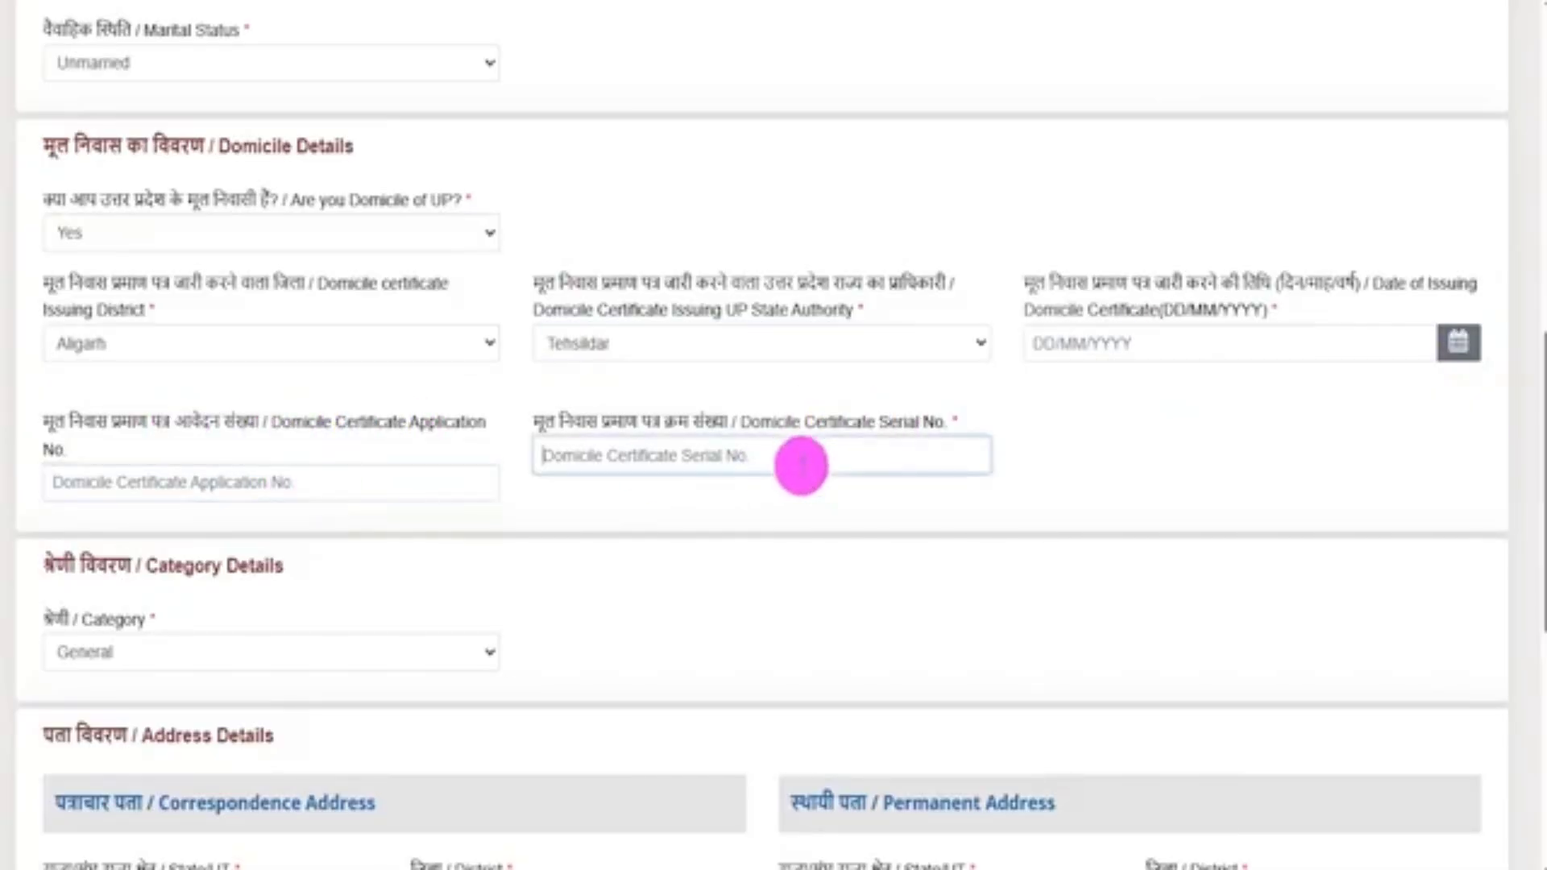
Change the UP domicile answer to No and agree to be considered under the Unreserved category.
click(153, 235)
click(111, 326)
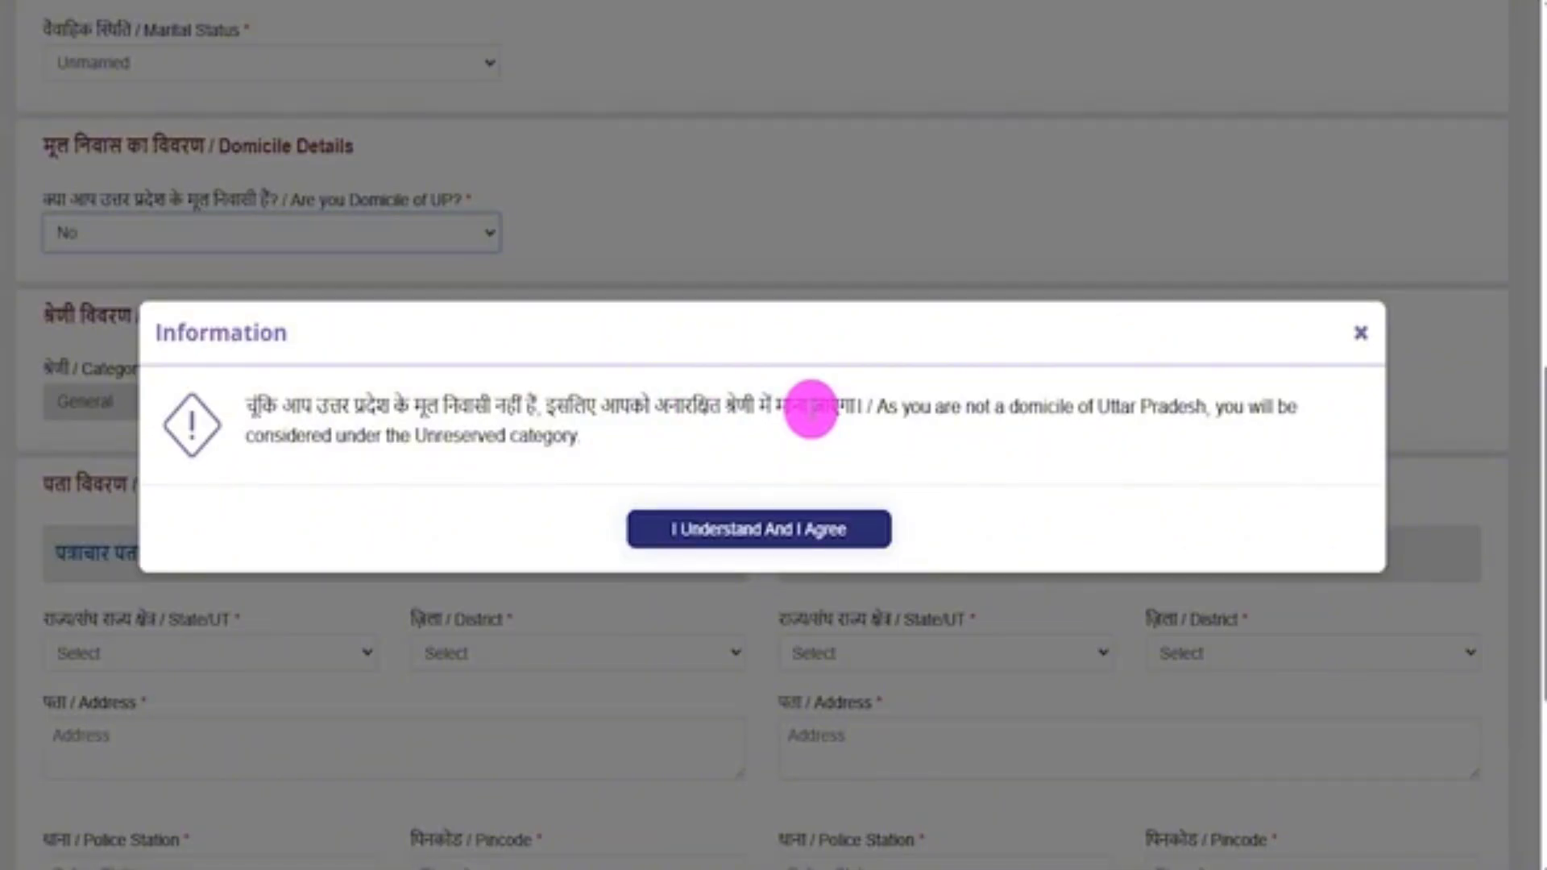
click(777, 532)
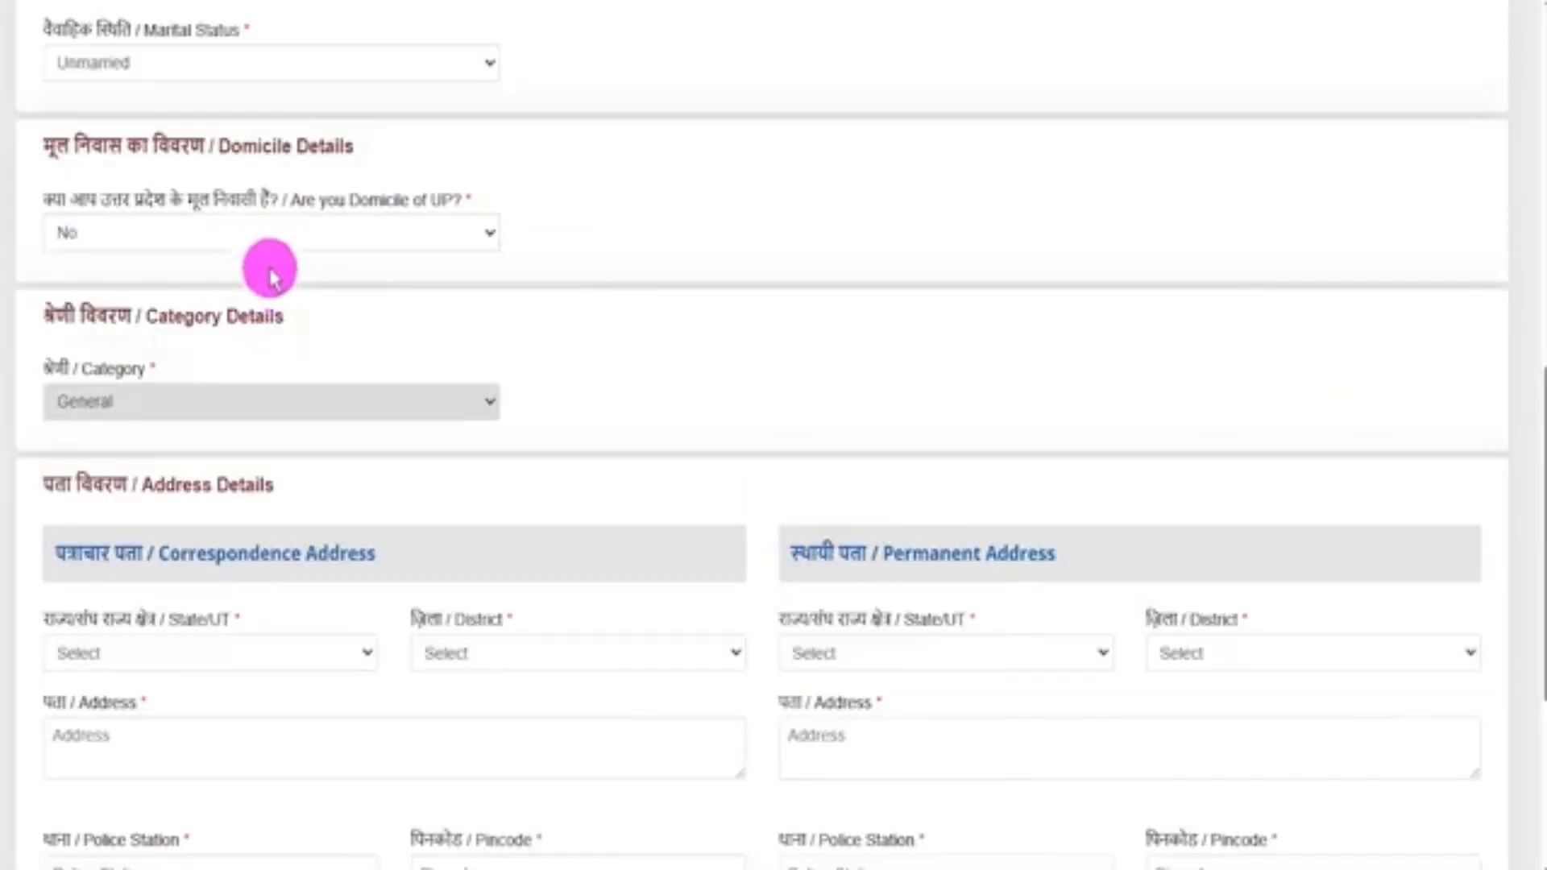
Change the UP domicile answer to Yes and set the category to General.
click(349, 232)
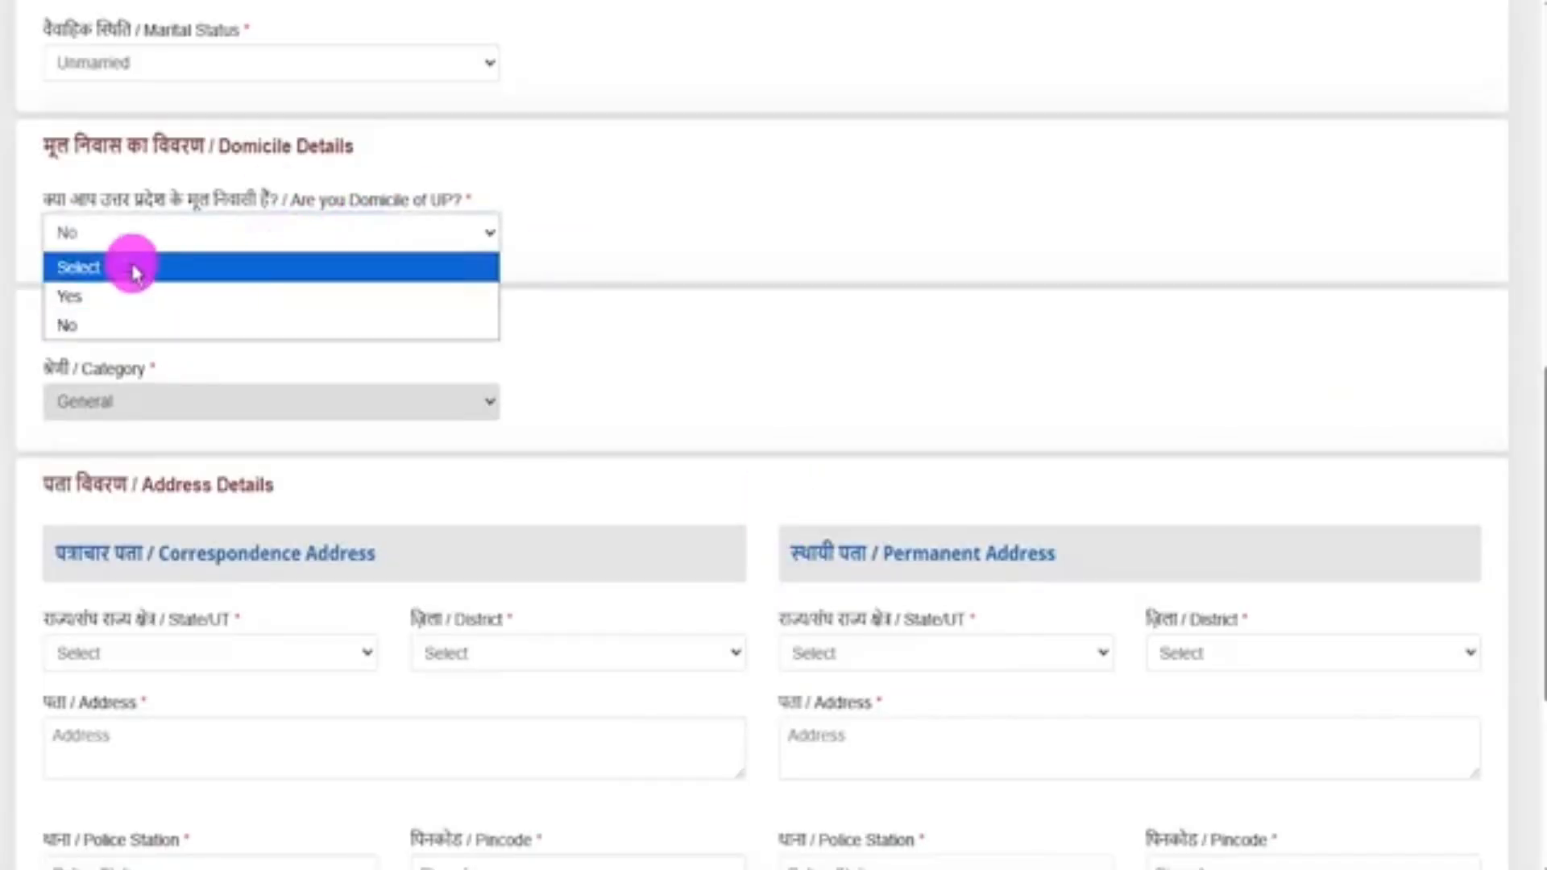
click(80, 296)
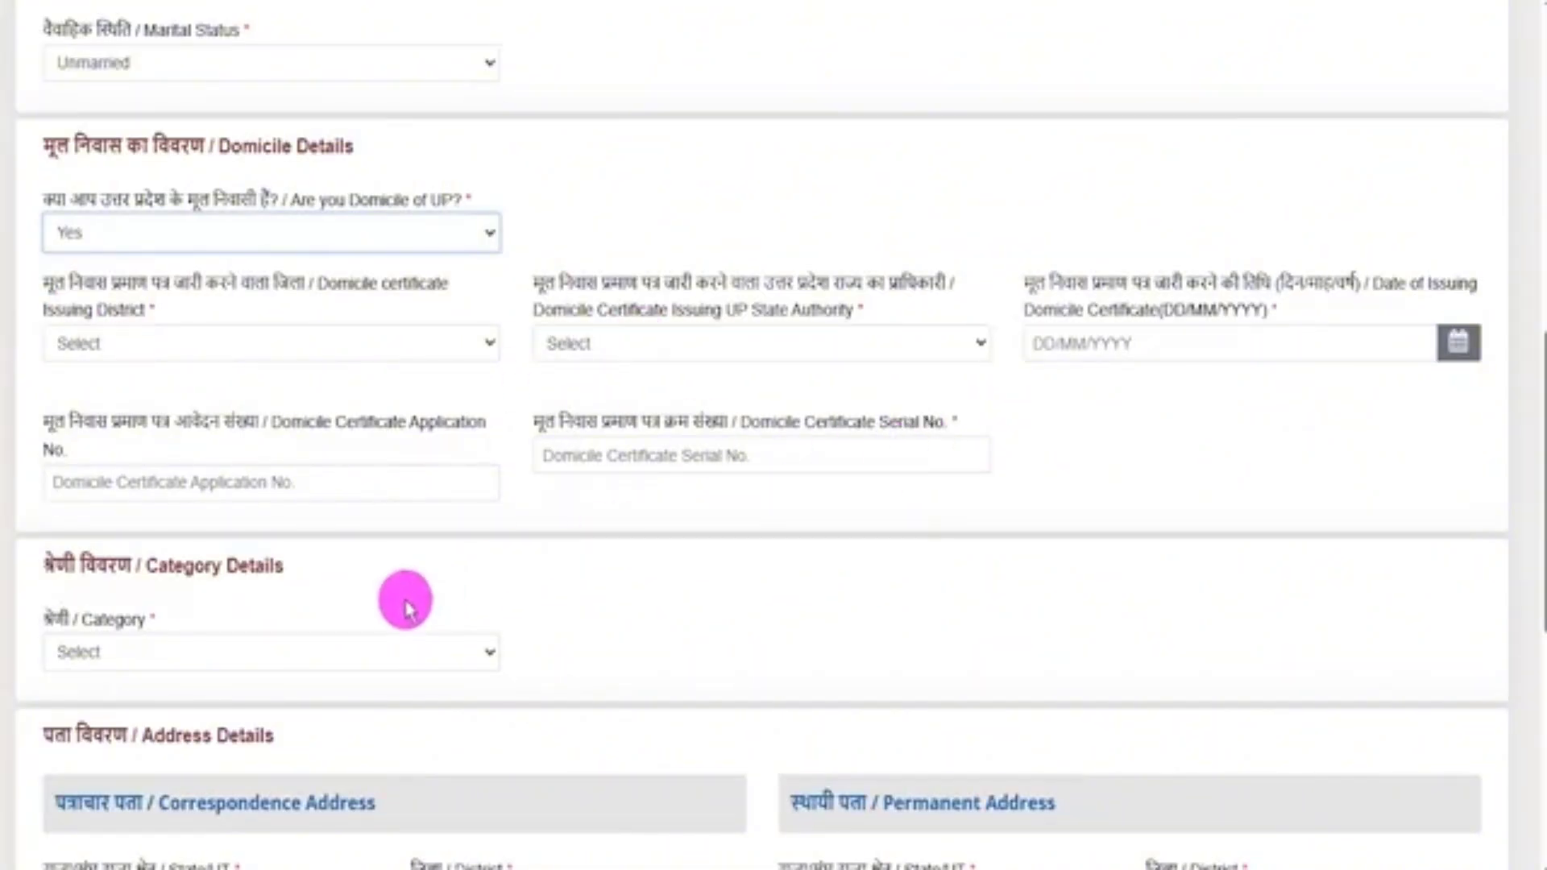
scroll(404, 604, down, 3)
click(139, 415)
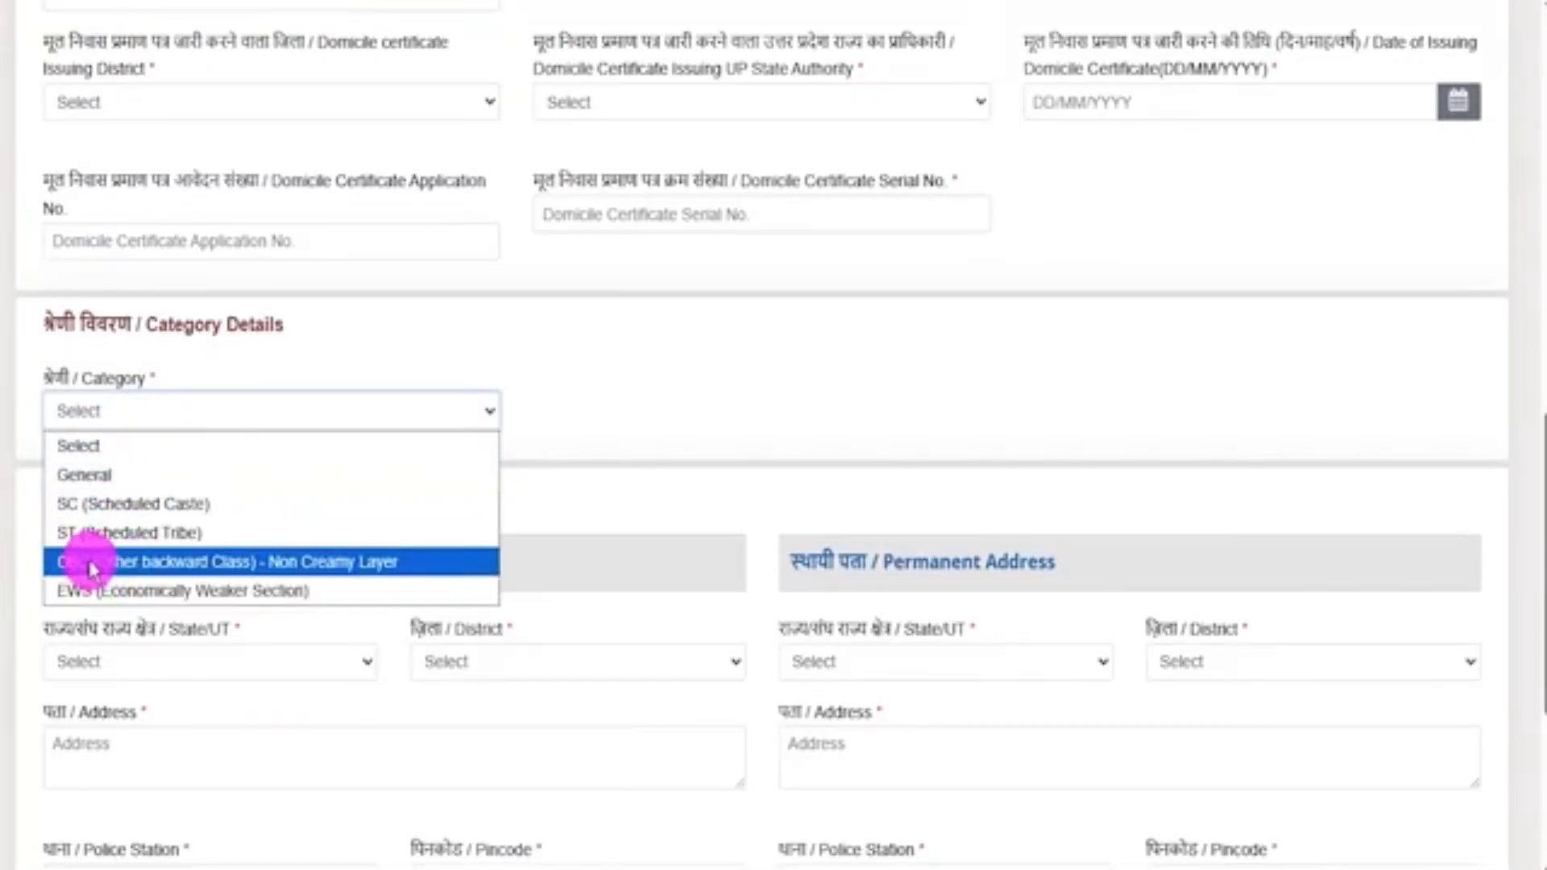
click(95, 476)
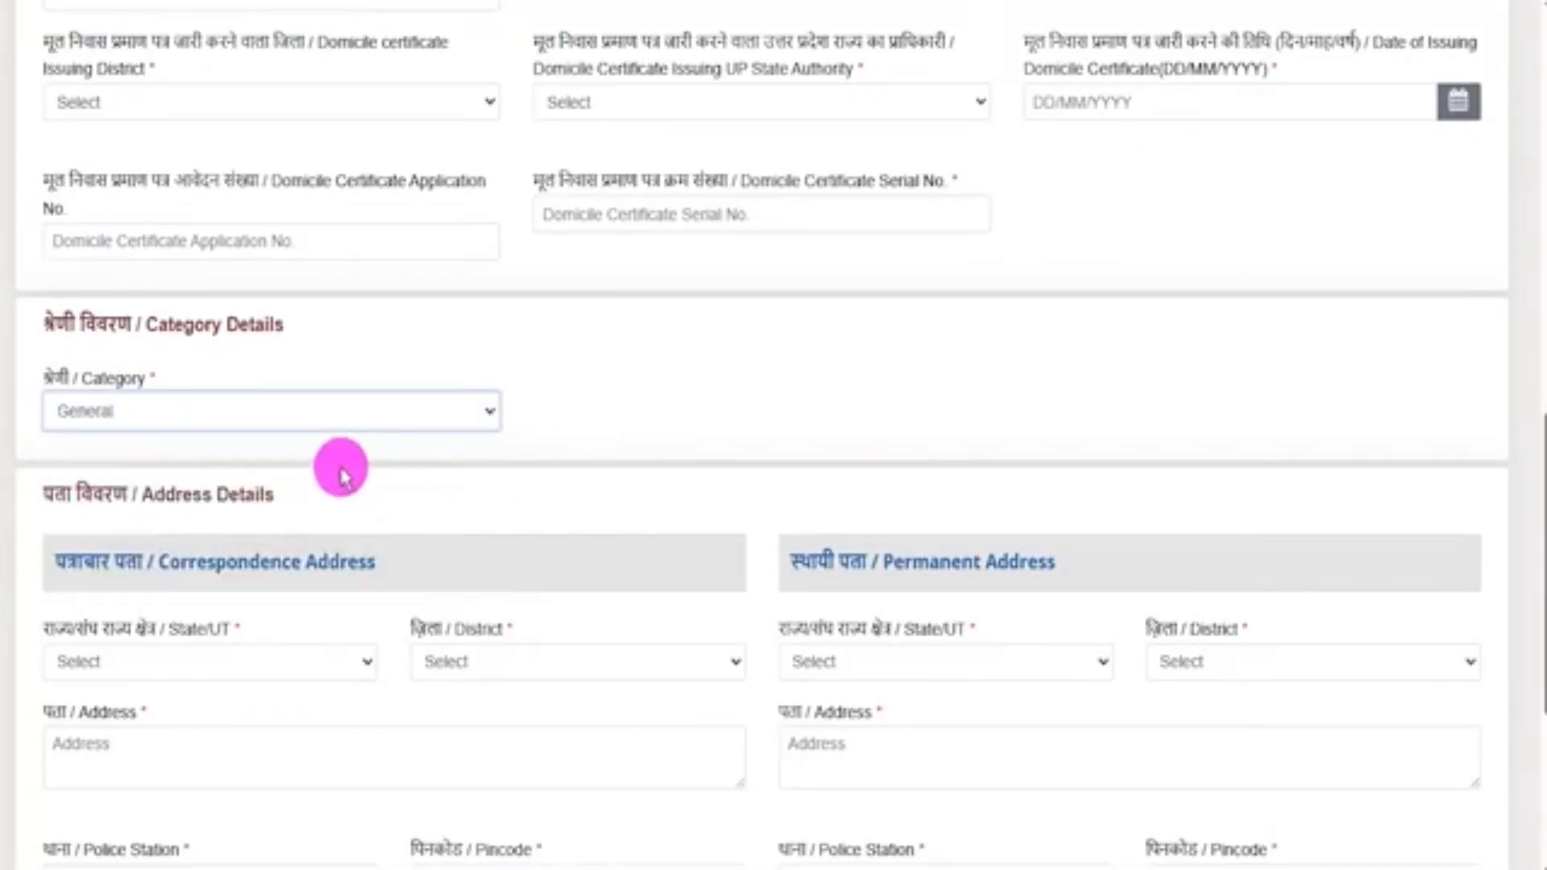
Change the category to SC (Scheduled Caste) and agree to the information about reservation eligibility.
click(259, 411)
click(104, 501)
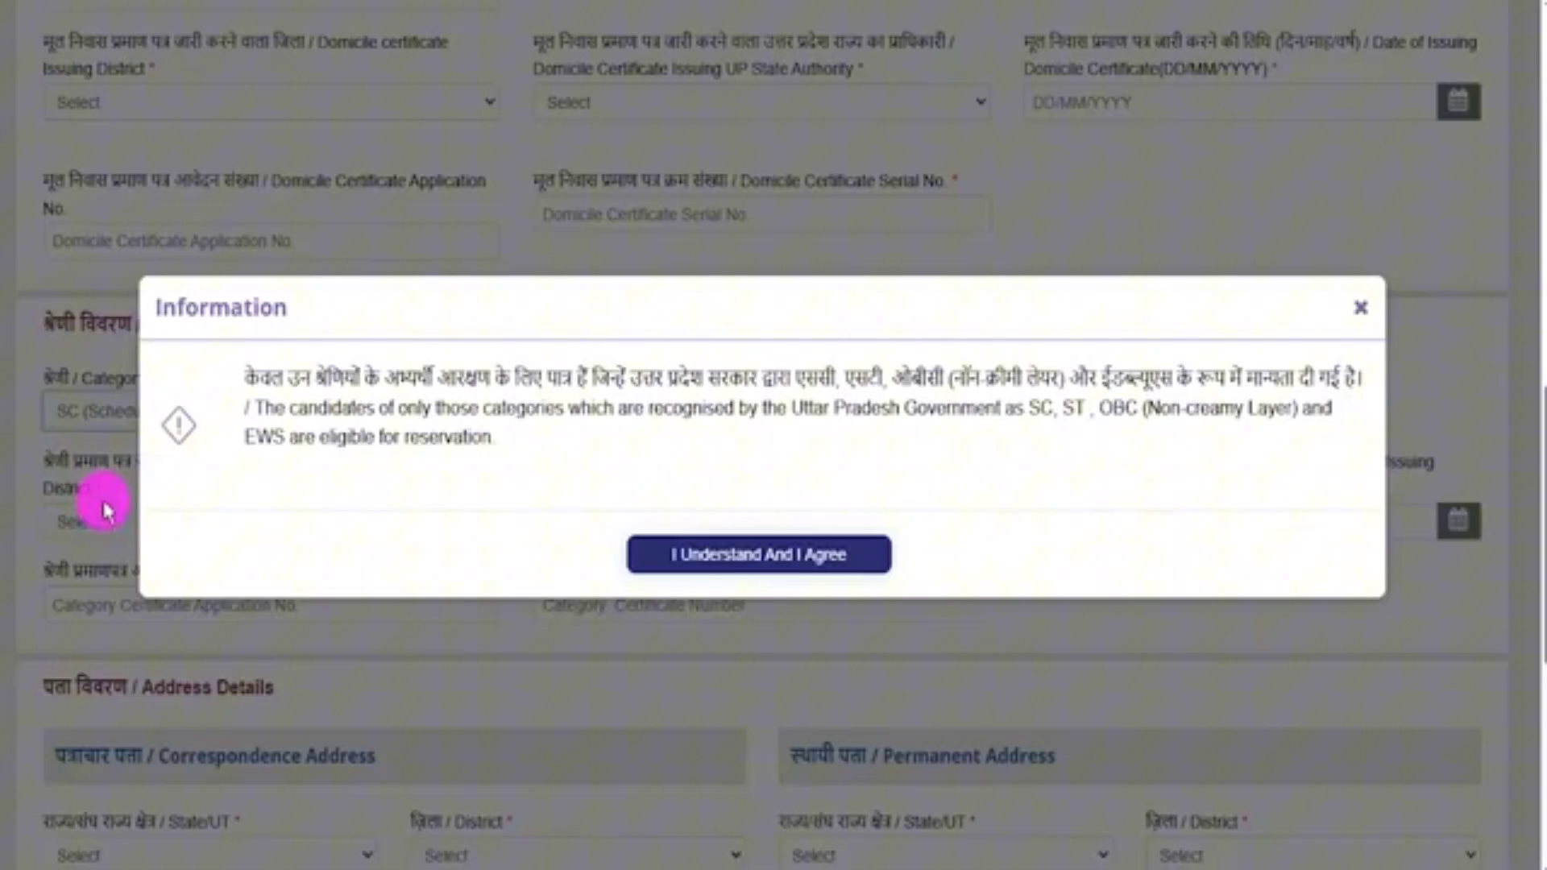
click(723, 577)
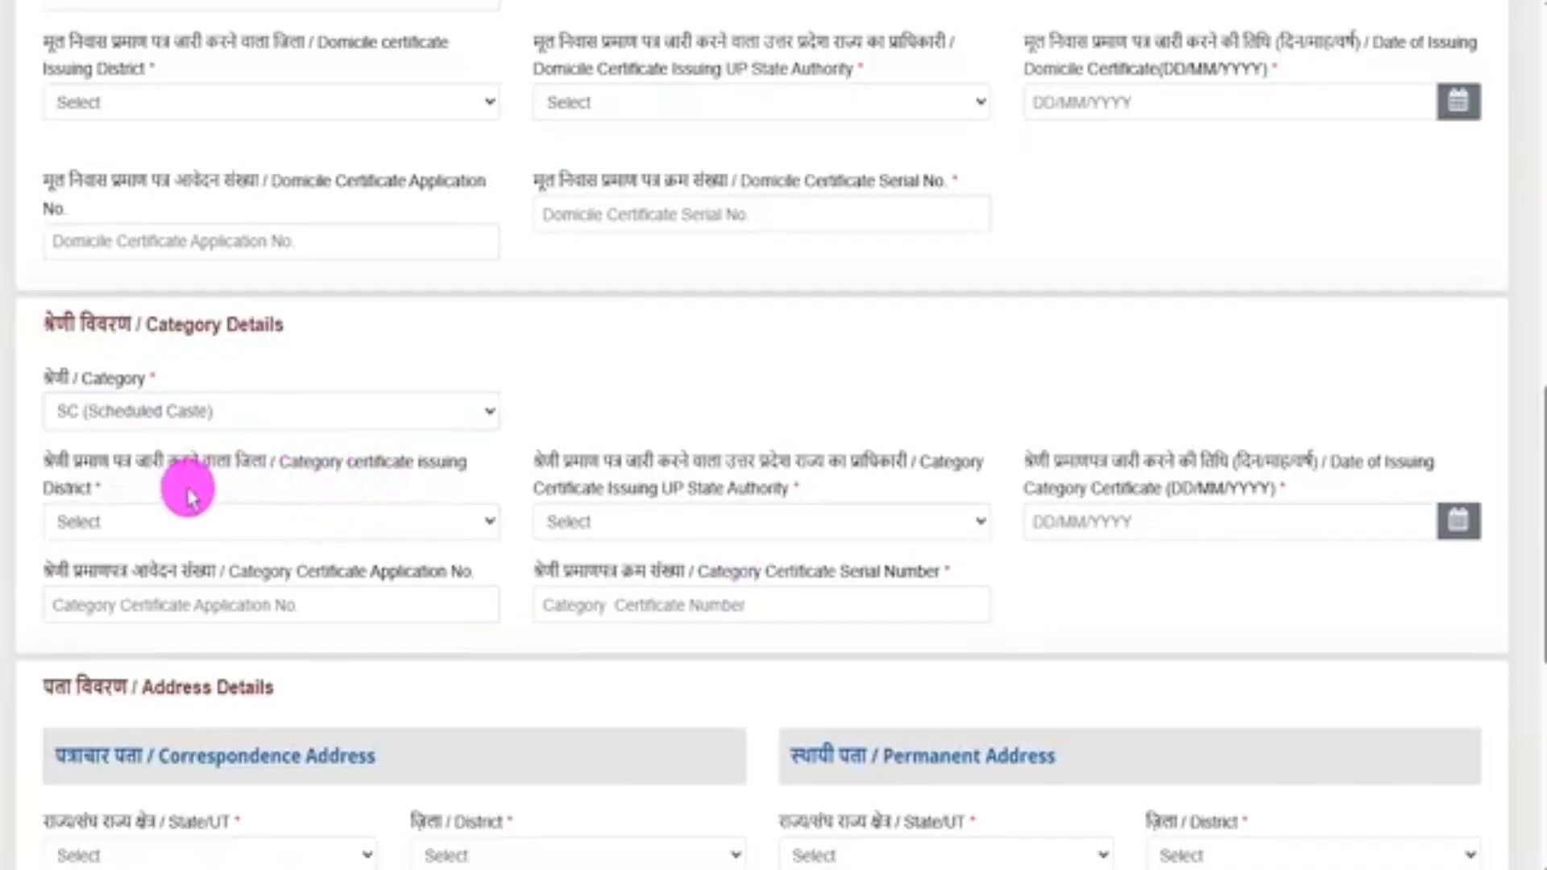
Look through the category certificate's issuing districts and choose Tehsildar as its issuing UP state authority.
drag(300, 473, 345, 461)
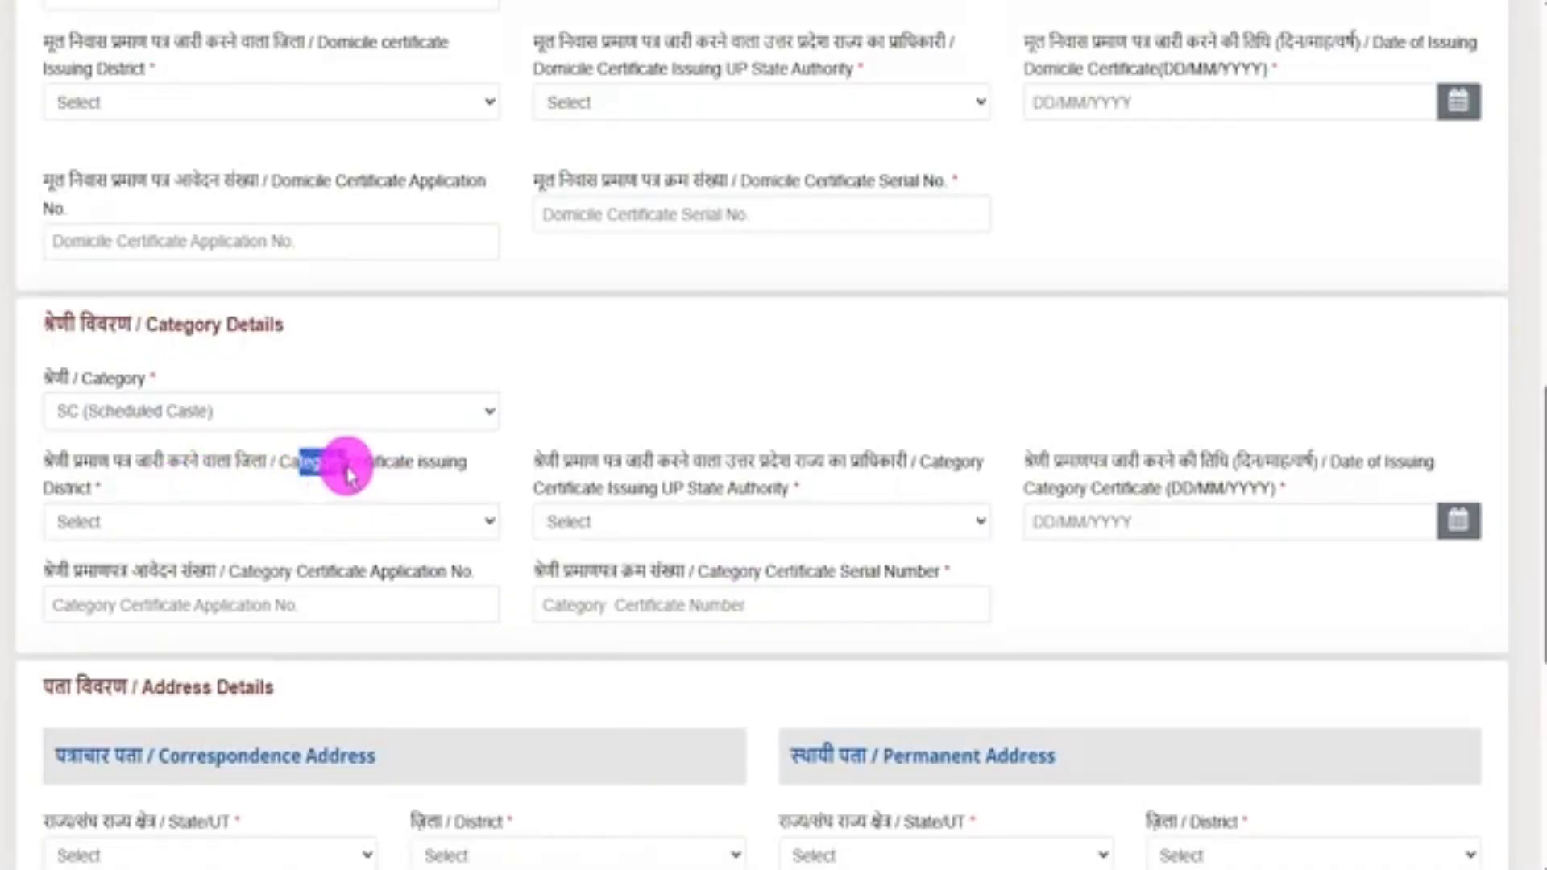
click(298, 522)
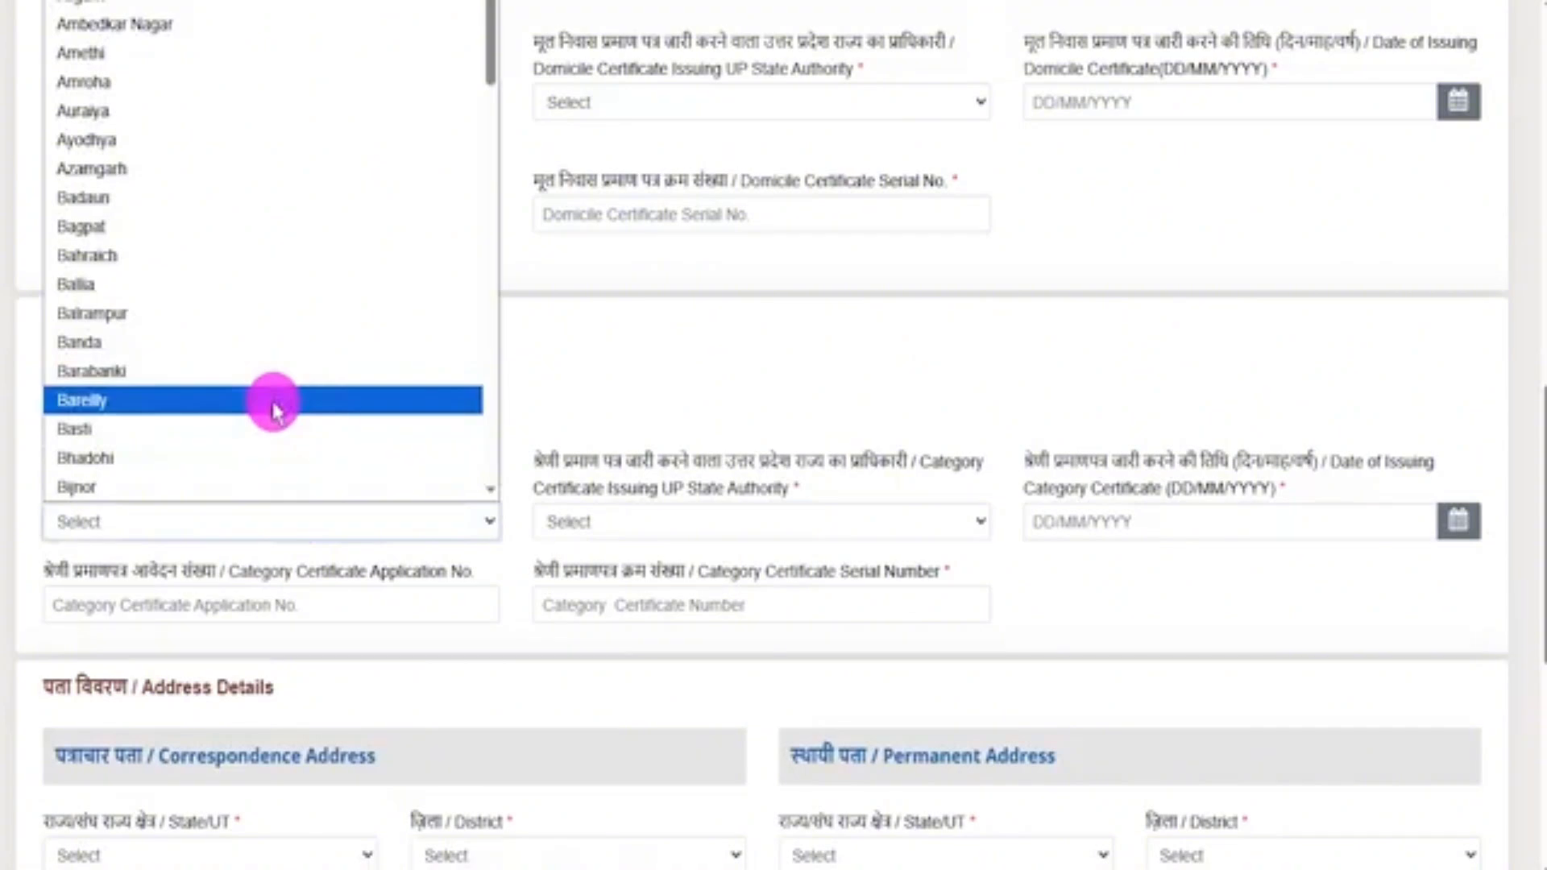
click(850, 532)
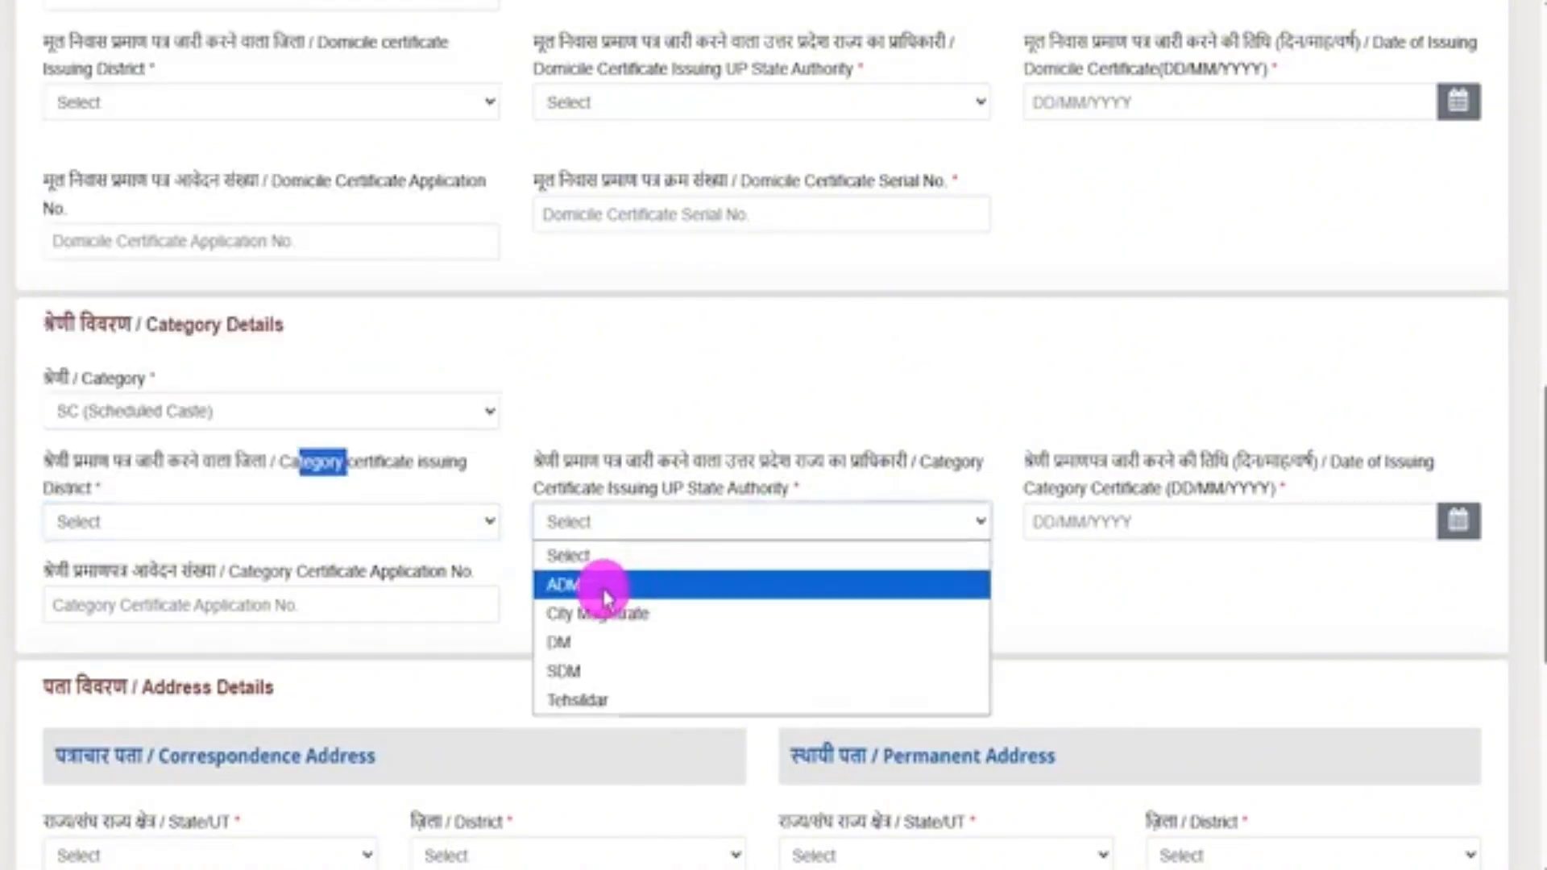
click(596, 700)
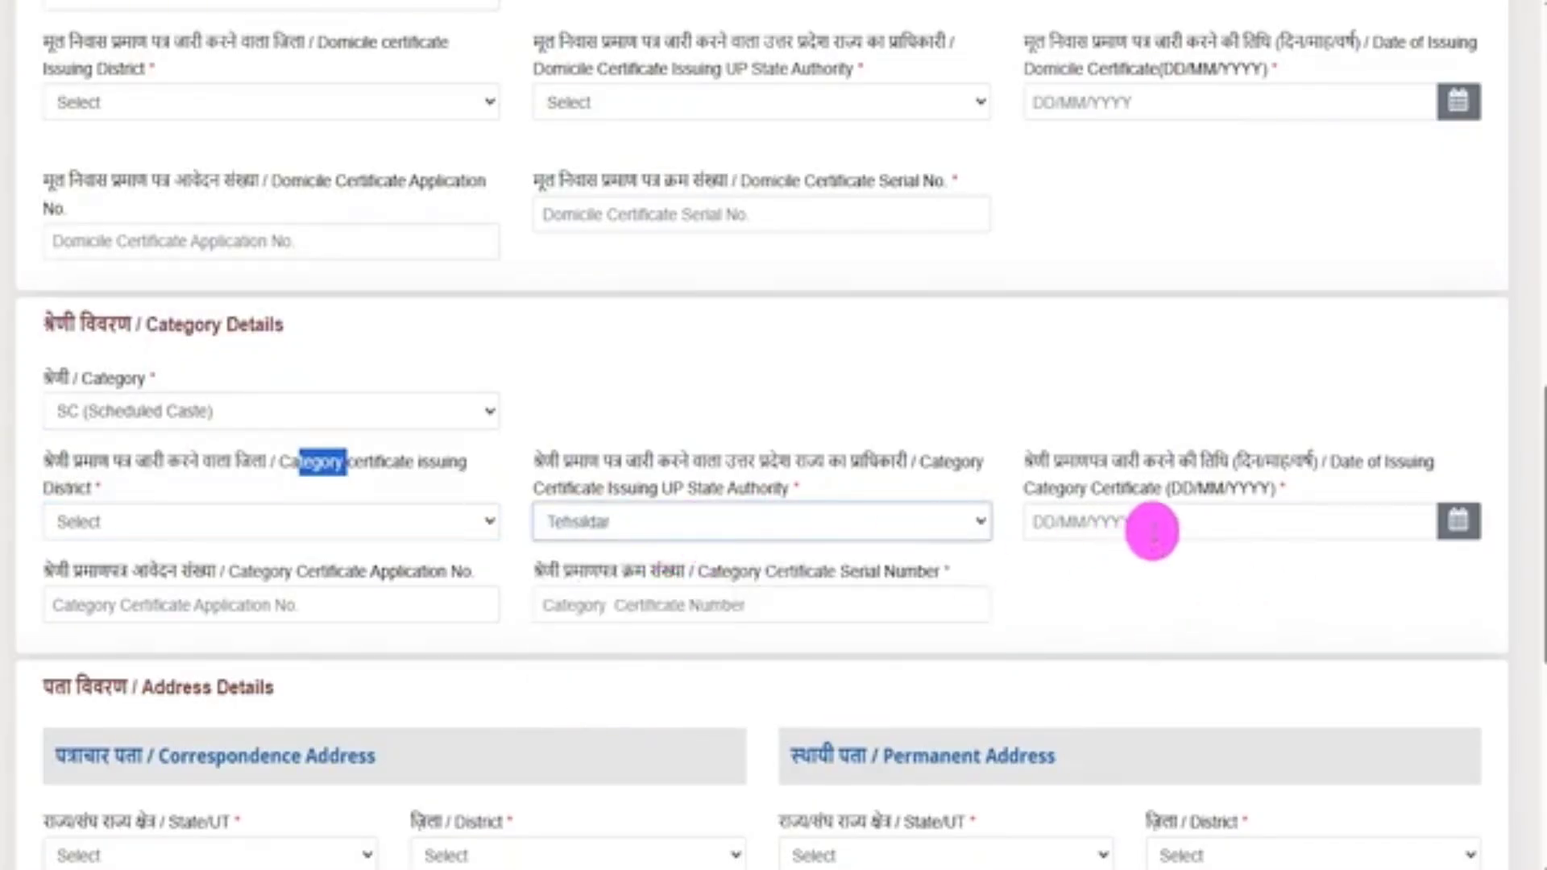
Examine the category certificate's issue date calendar, application number and serial number fields.
click(1446, 522)
click(1193, 580)
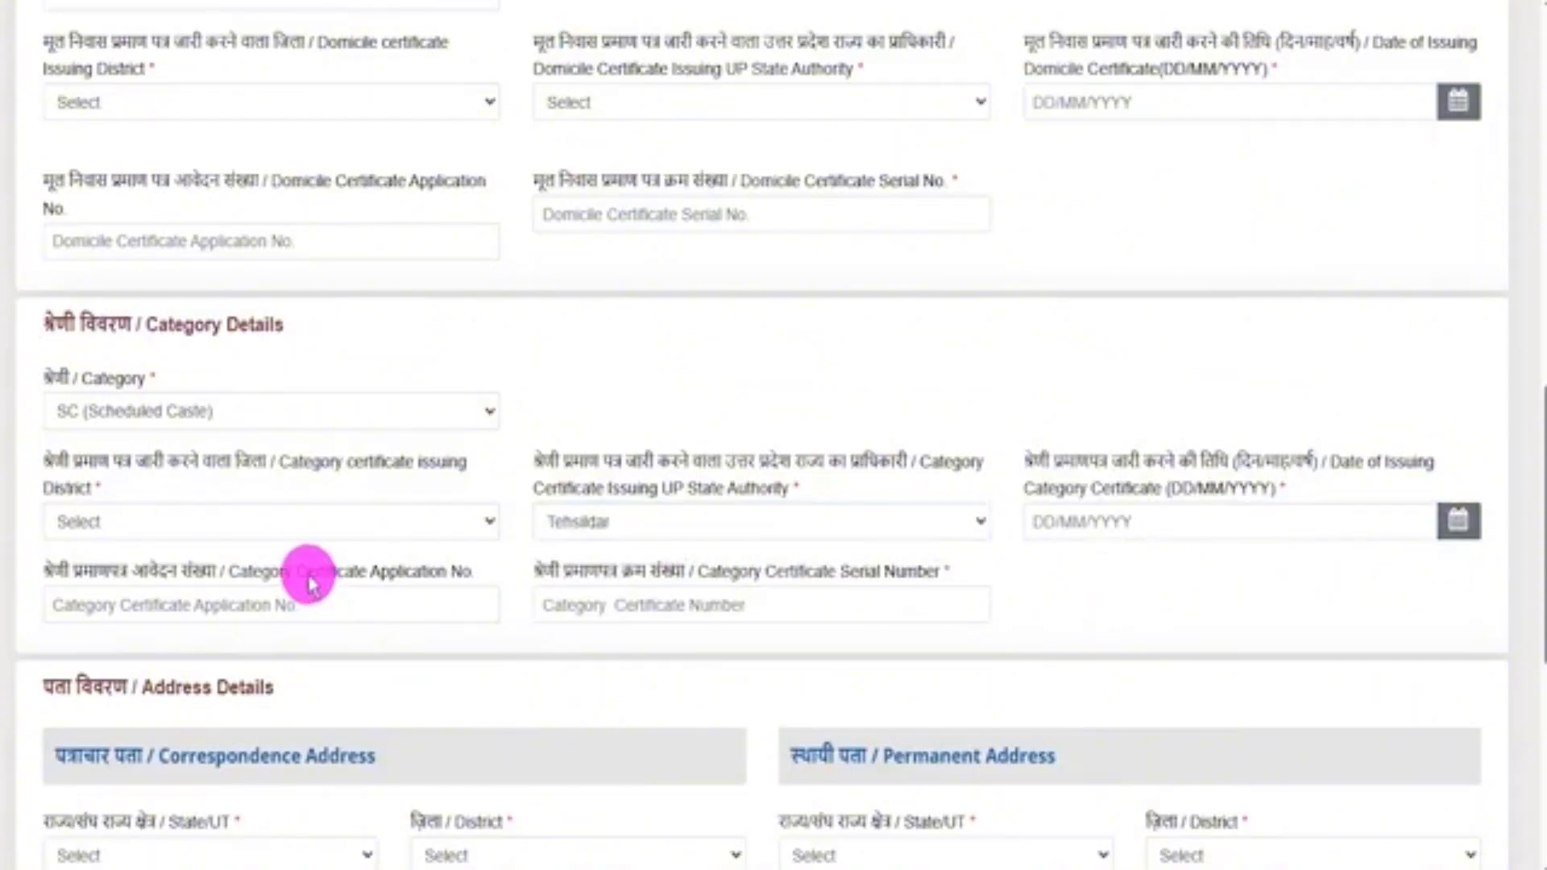
drag(309, 574, 390, 574)
click(379, 598)
drag(761, 584, 793, 578)
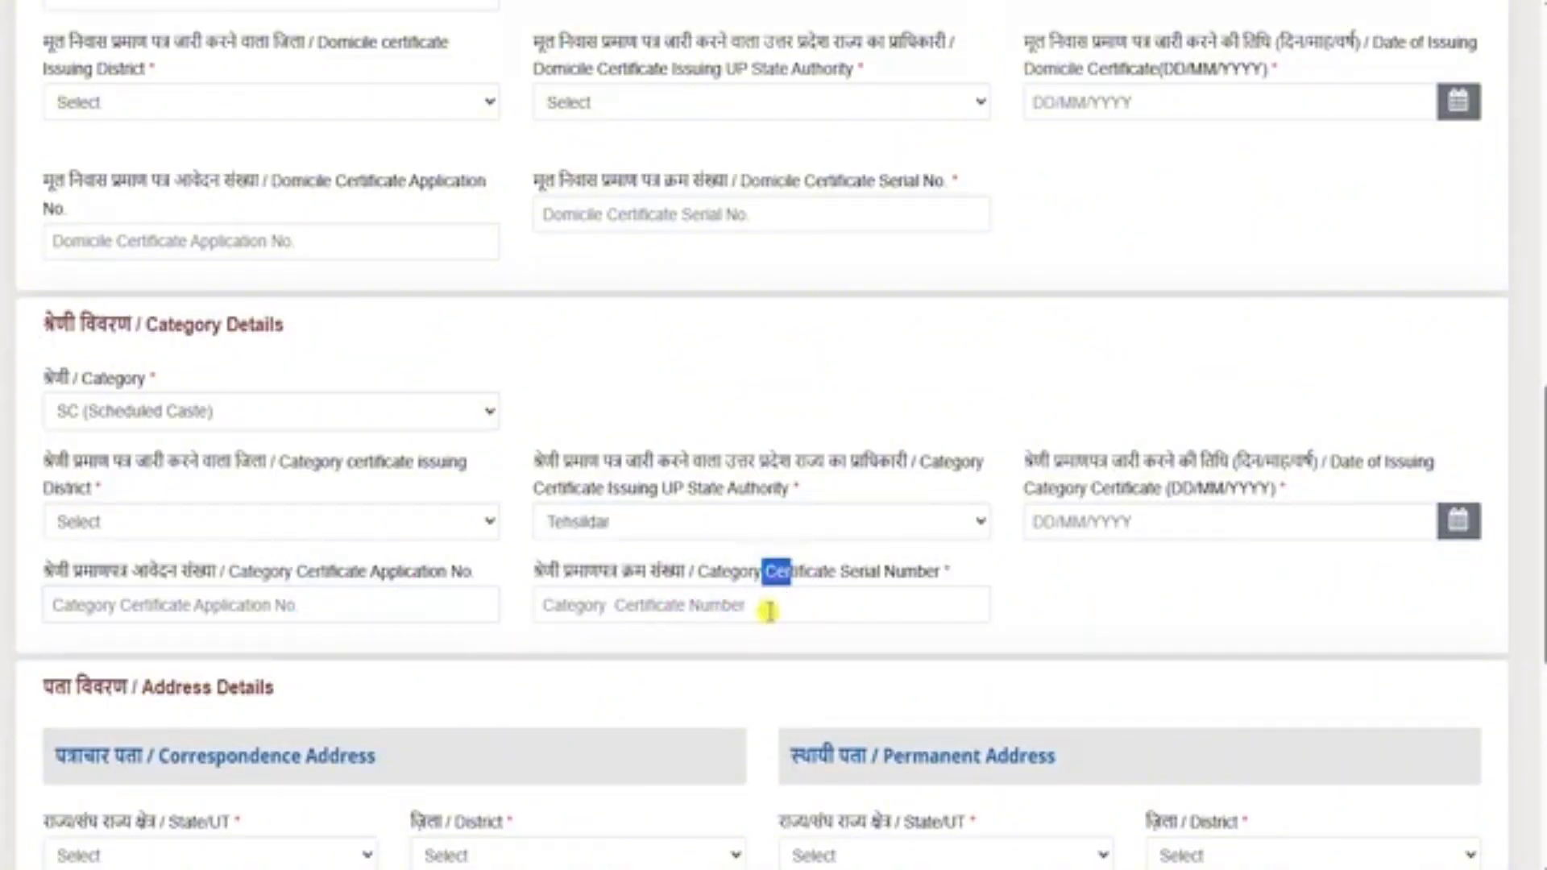
click(769, 612)
Examine the correspondence and permanent address fields in Address Details and the option for using the same address for both.
scroll(511, 673, down, 4)
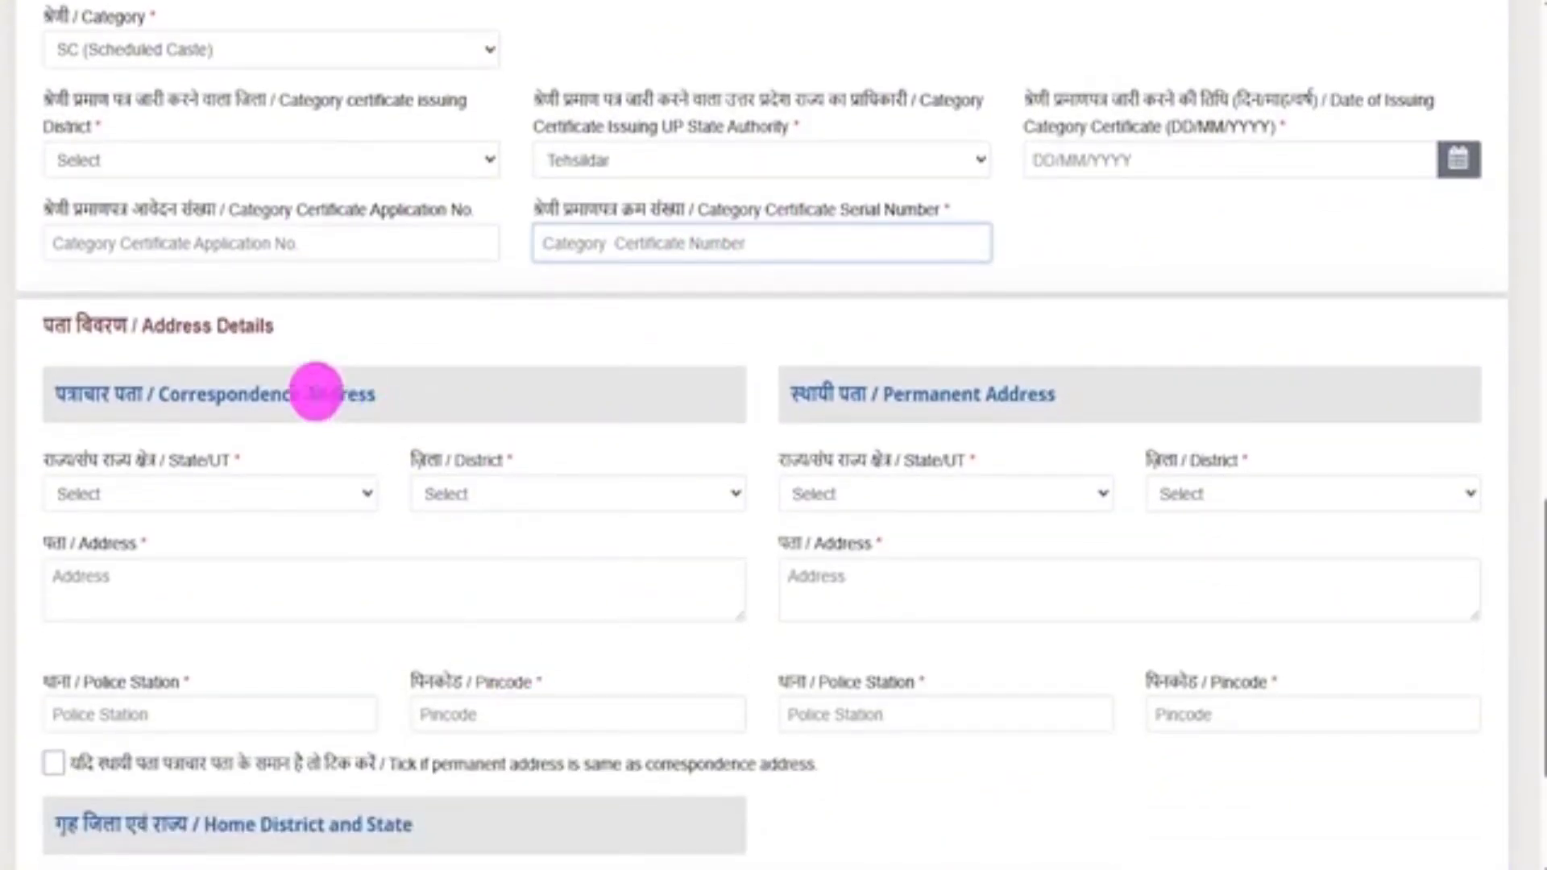
drag(153, 326, 235, 327)
scroll(576, 452, down, 2)
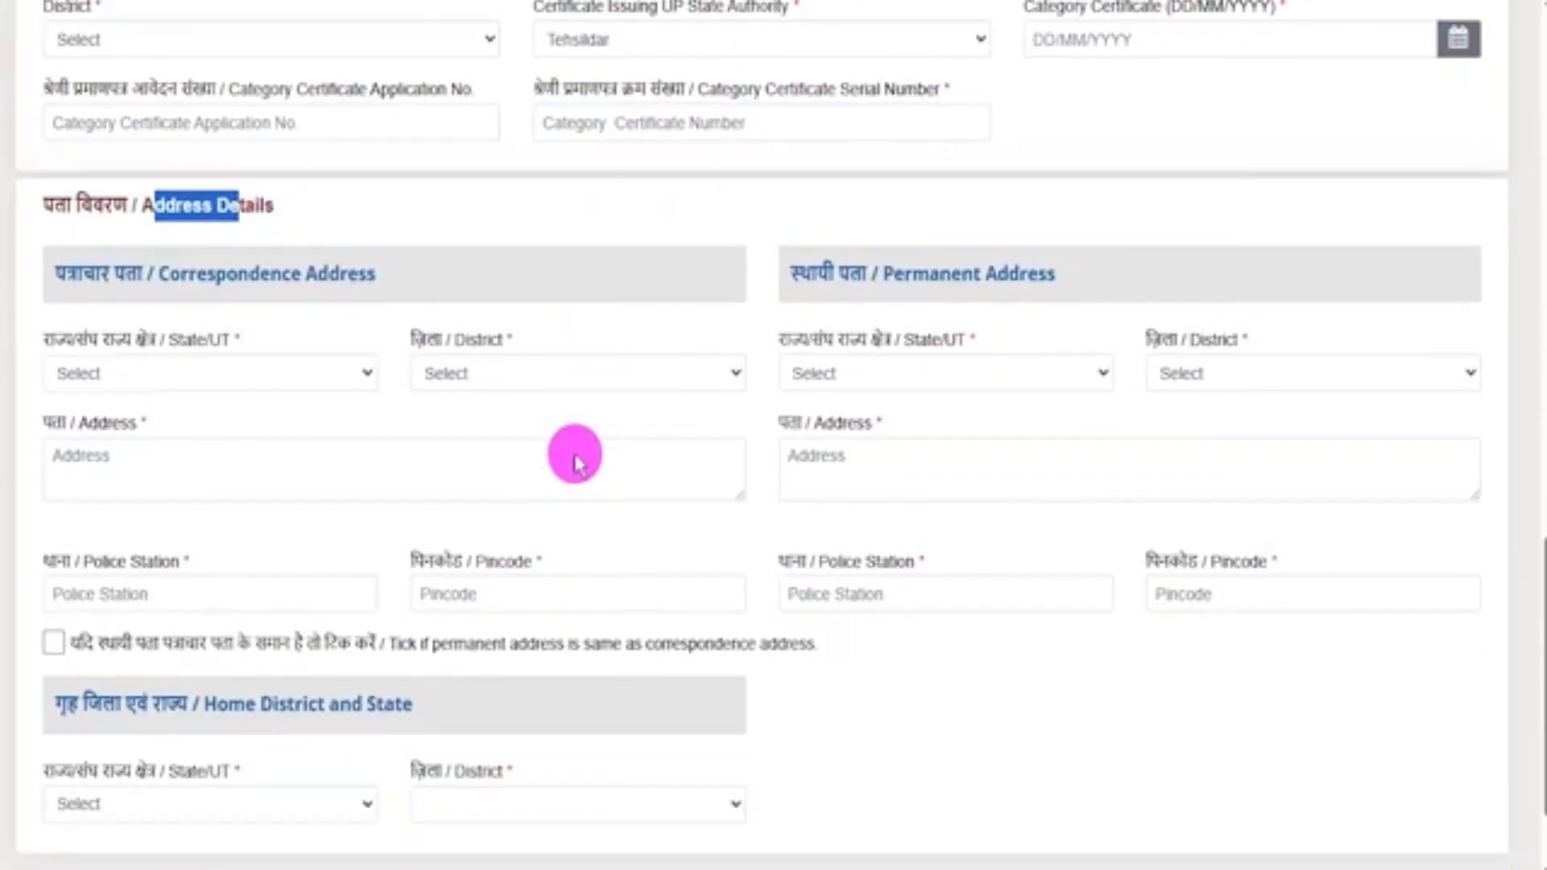
drag(182, 275, 332, 280)
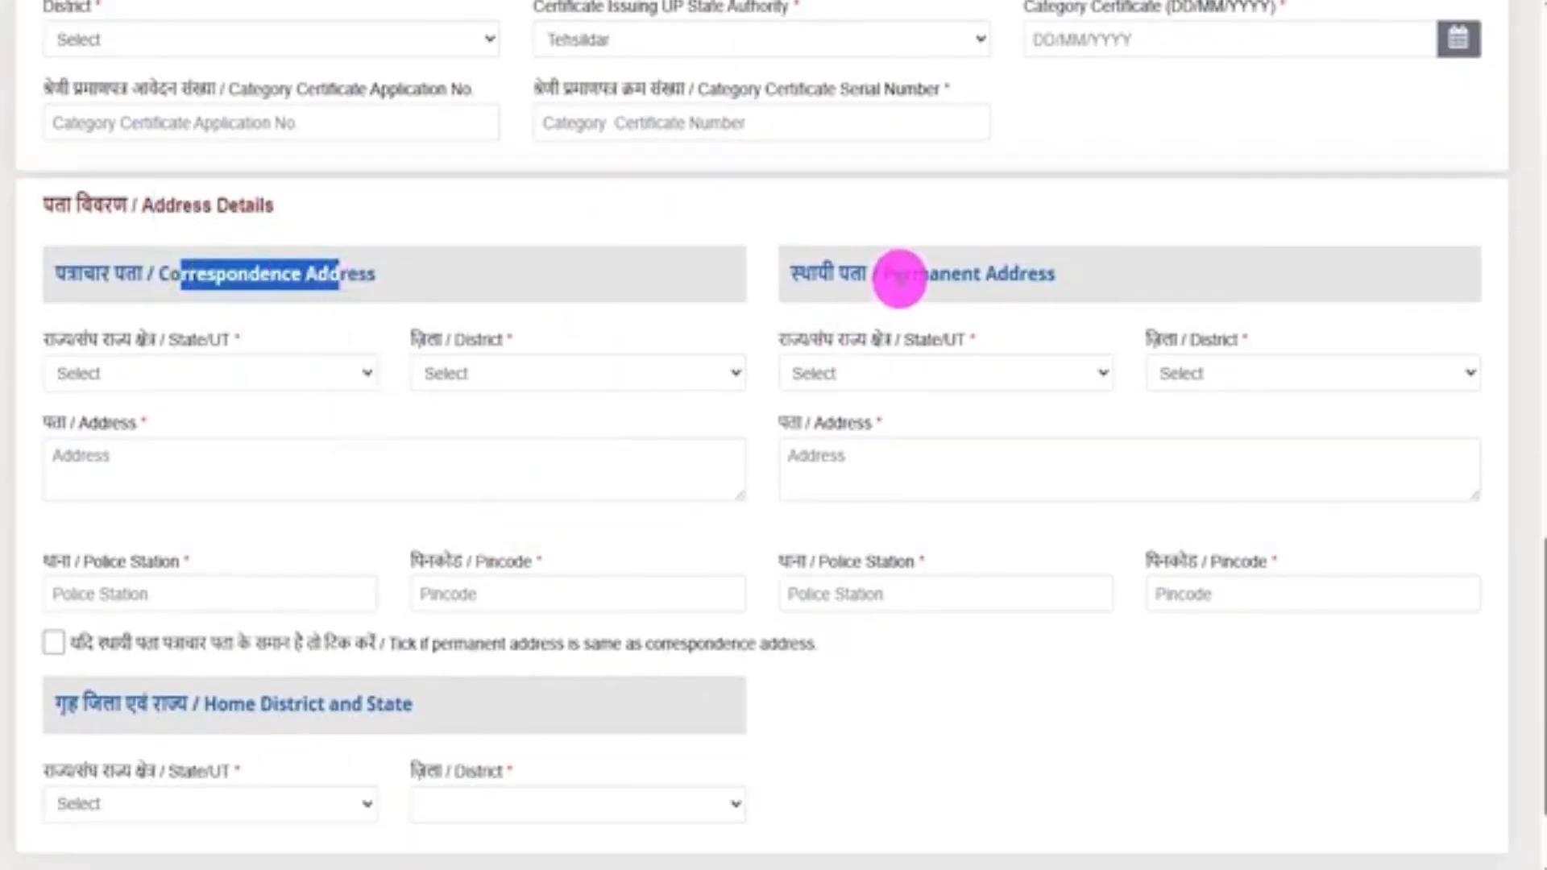
drag(904, 274, 1007, 271)
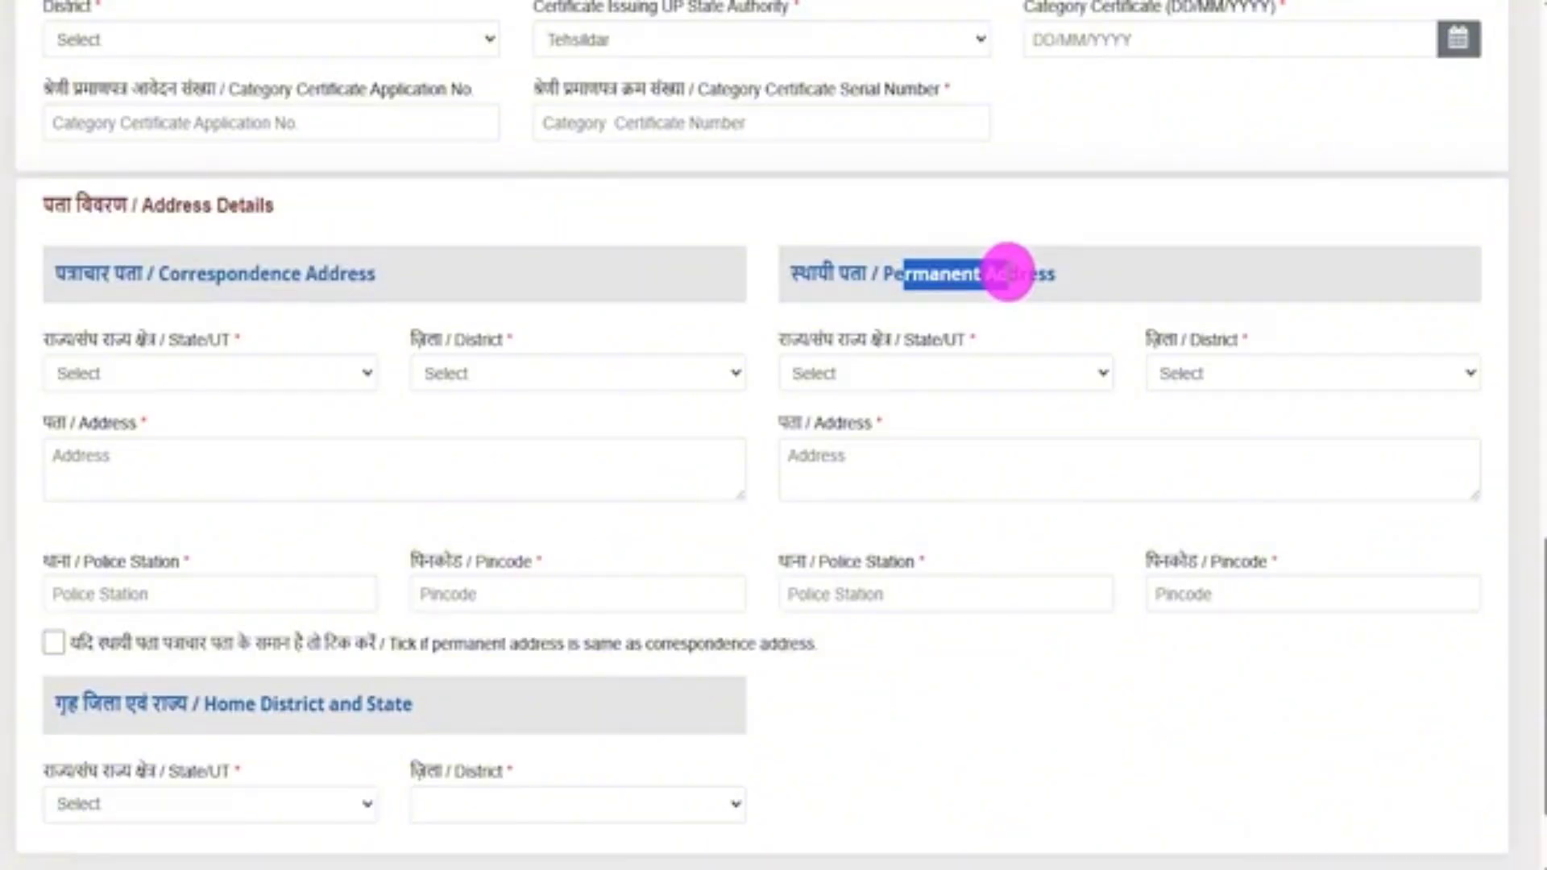
click(939, 269)
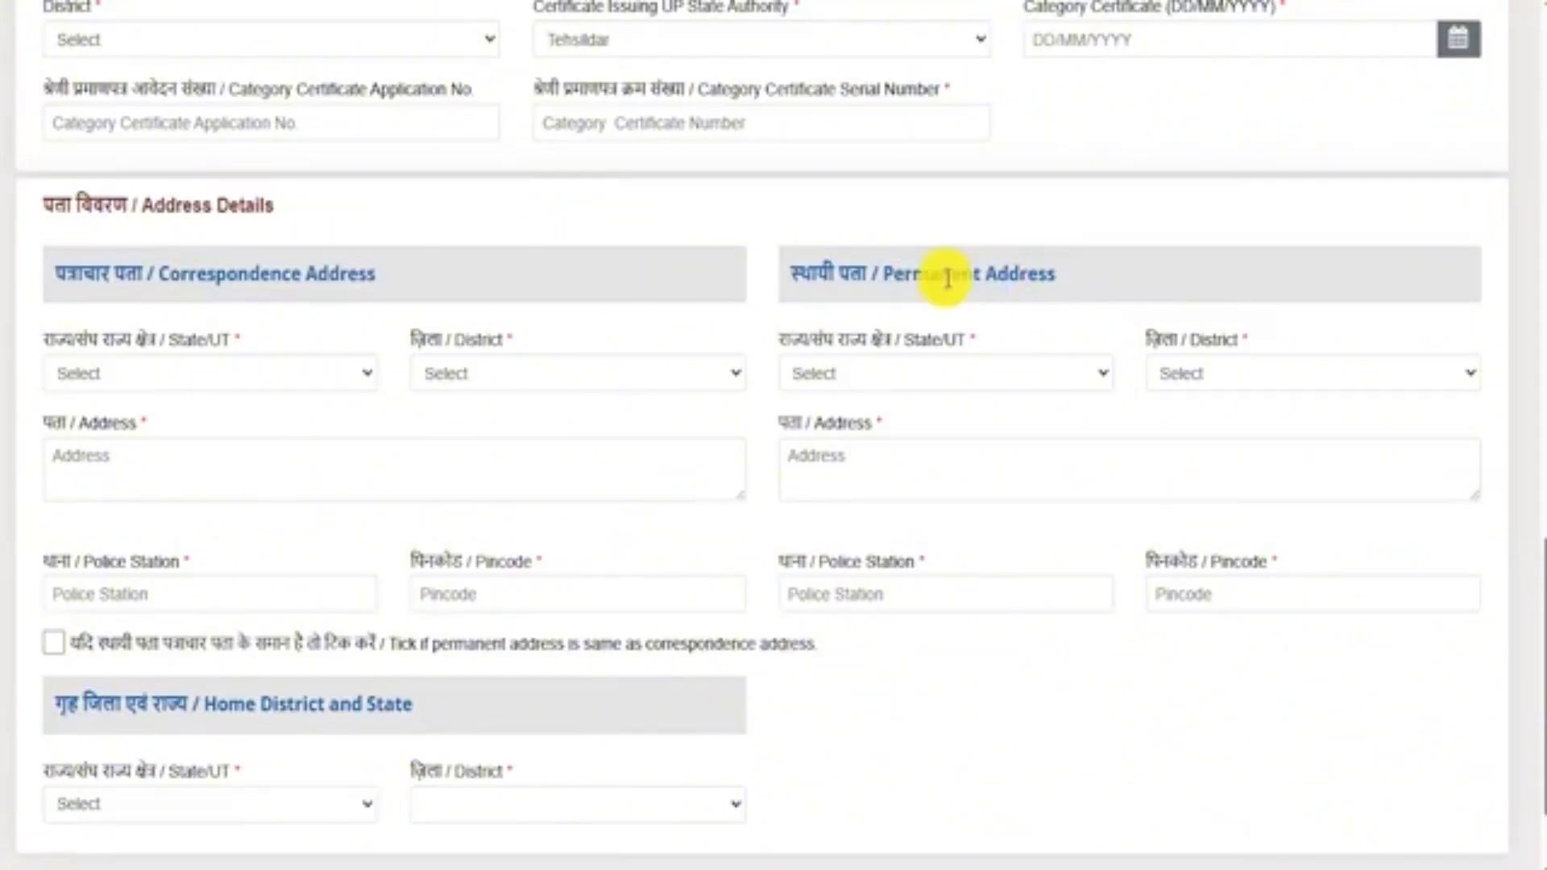
drag(169, 274, 318, 276)
scroll(539, 390, down, 2)
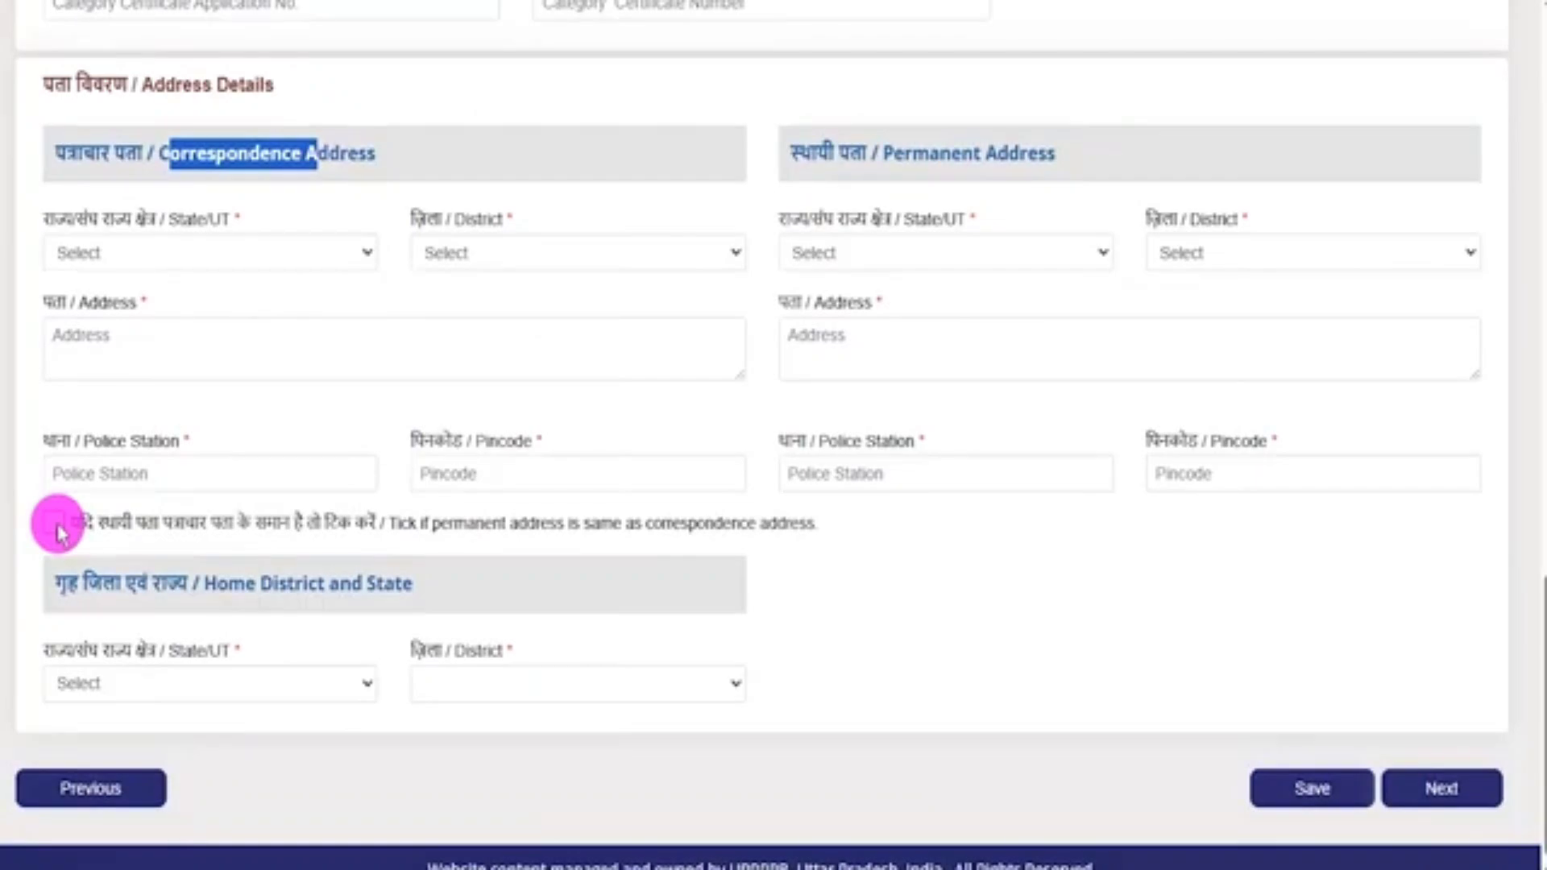
drag(174, 526, 356, 524)
drag(901, 154, 960, 154)
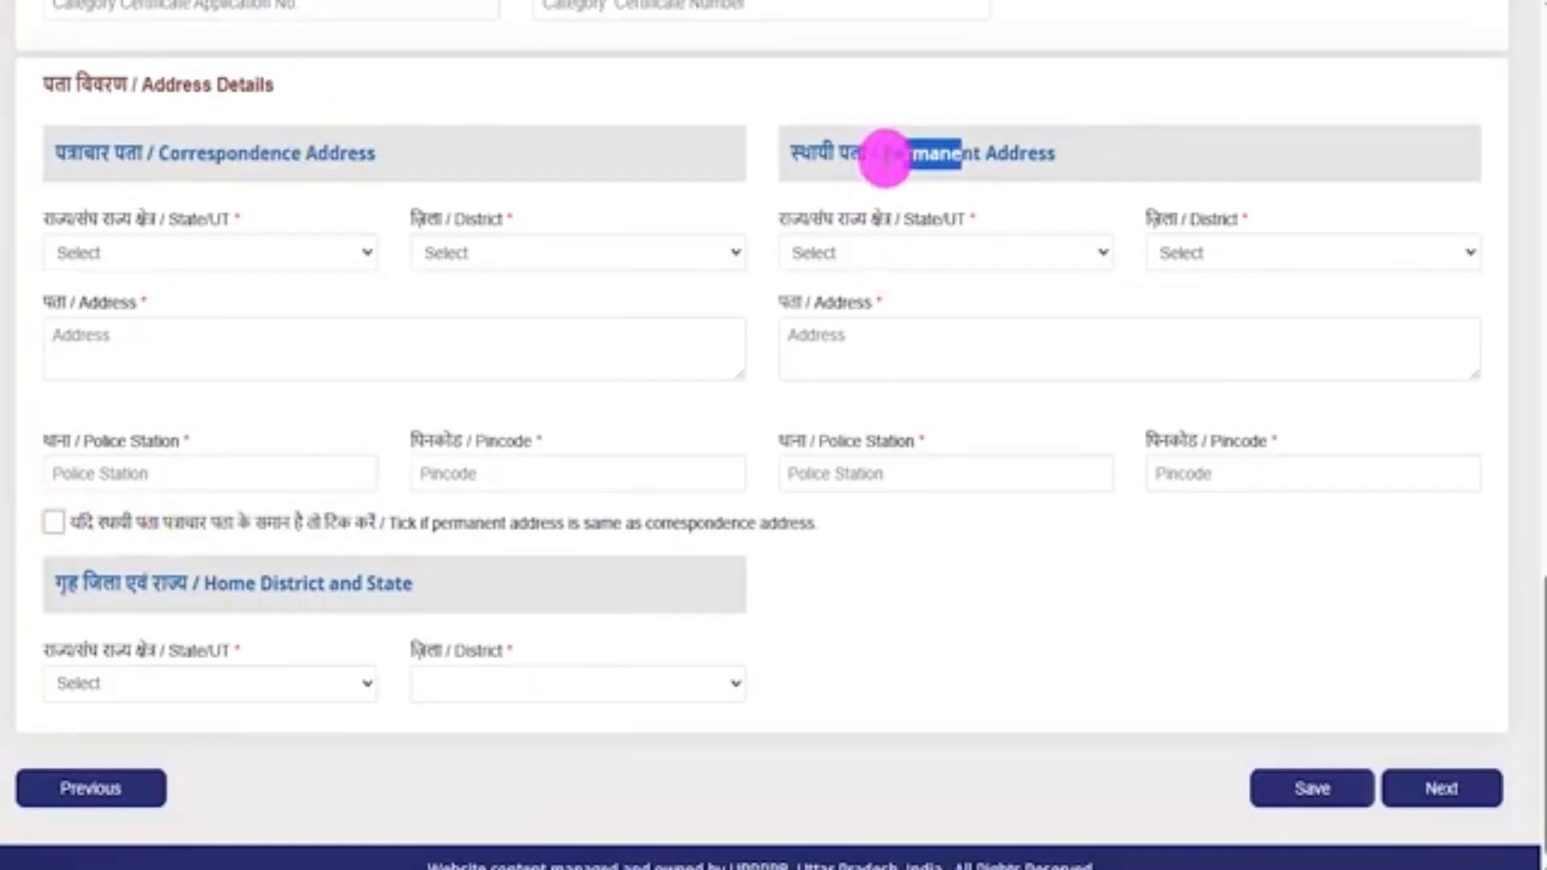
drag(180, 153, 328, 153)
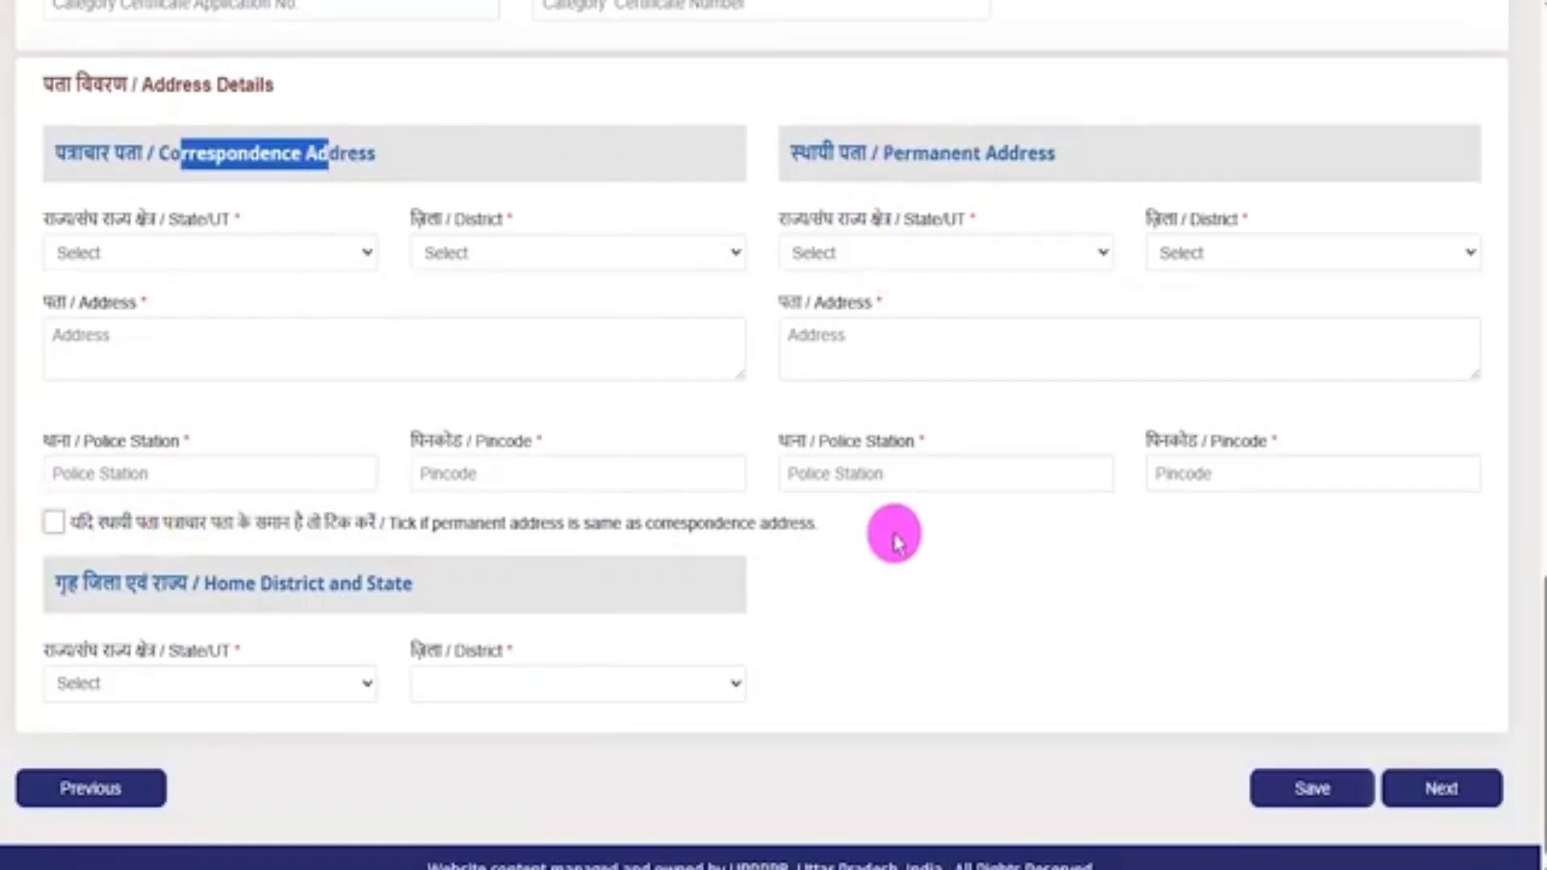
scroll(894, 542, down, 1)
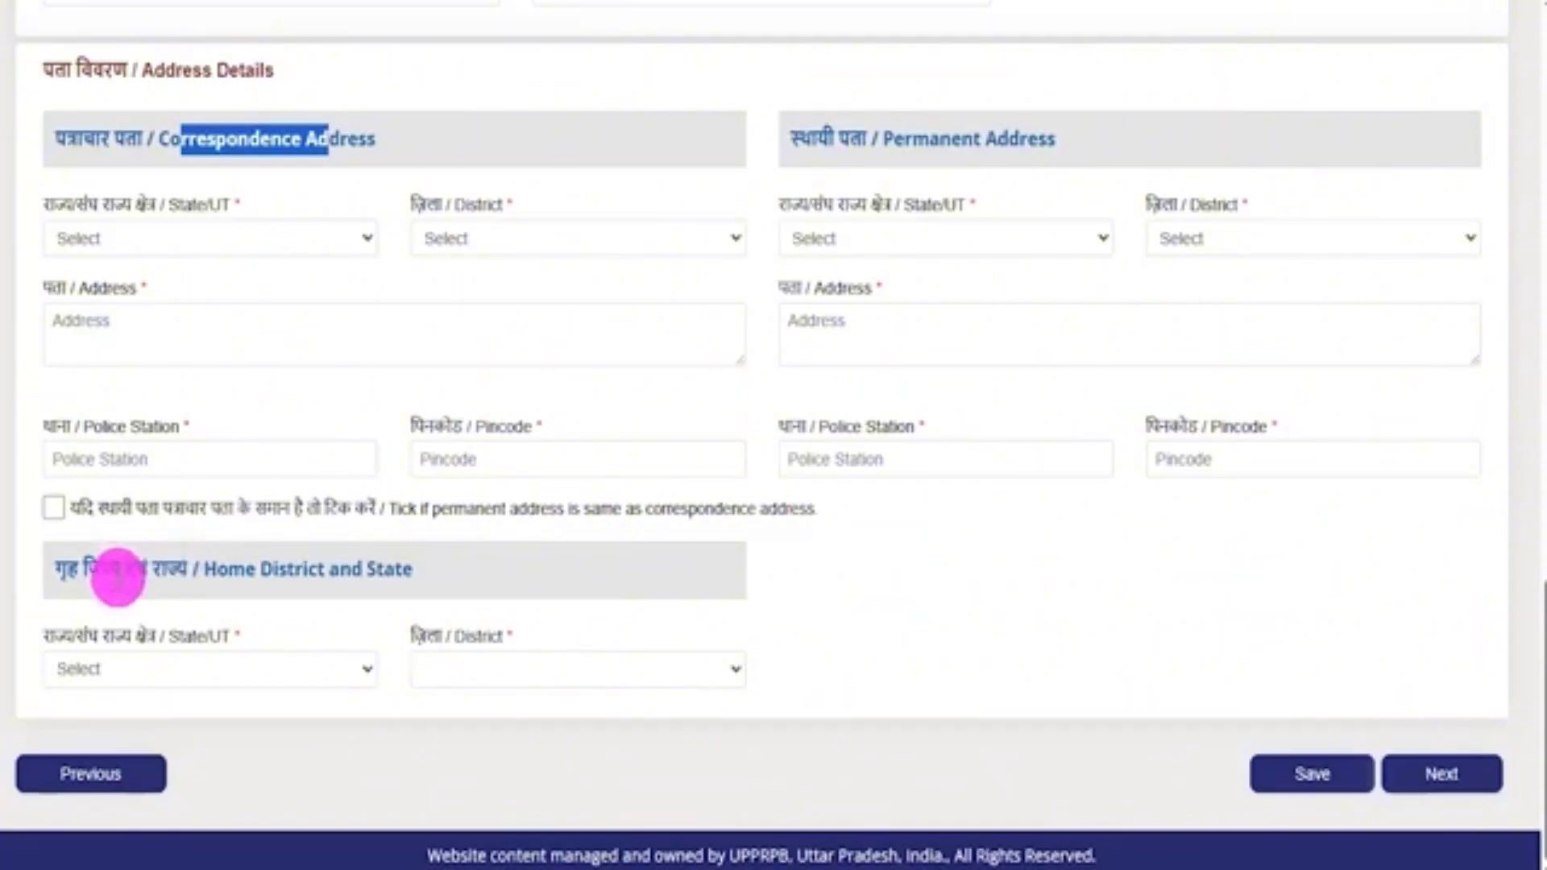
Set the home state to LADAKH and the home district to Kargil, and continue to the next page of the application.
click(173, 673)
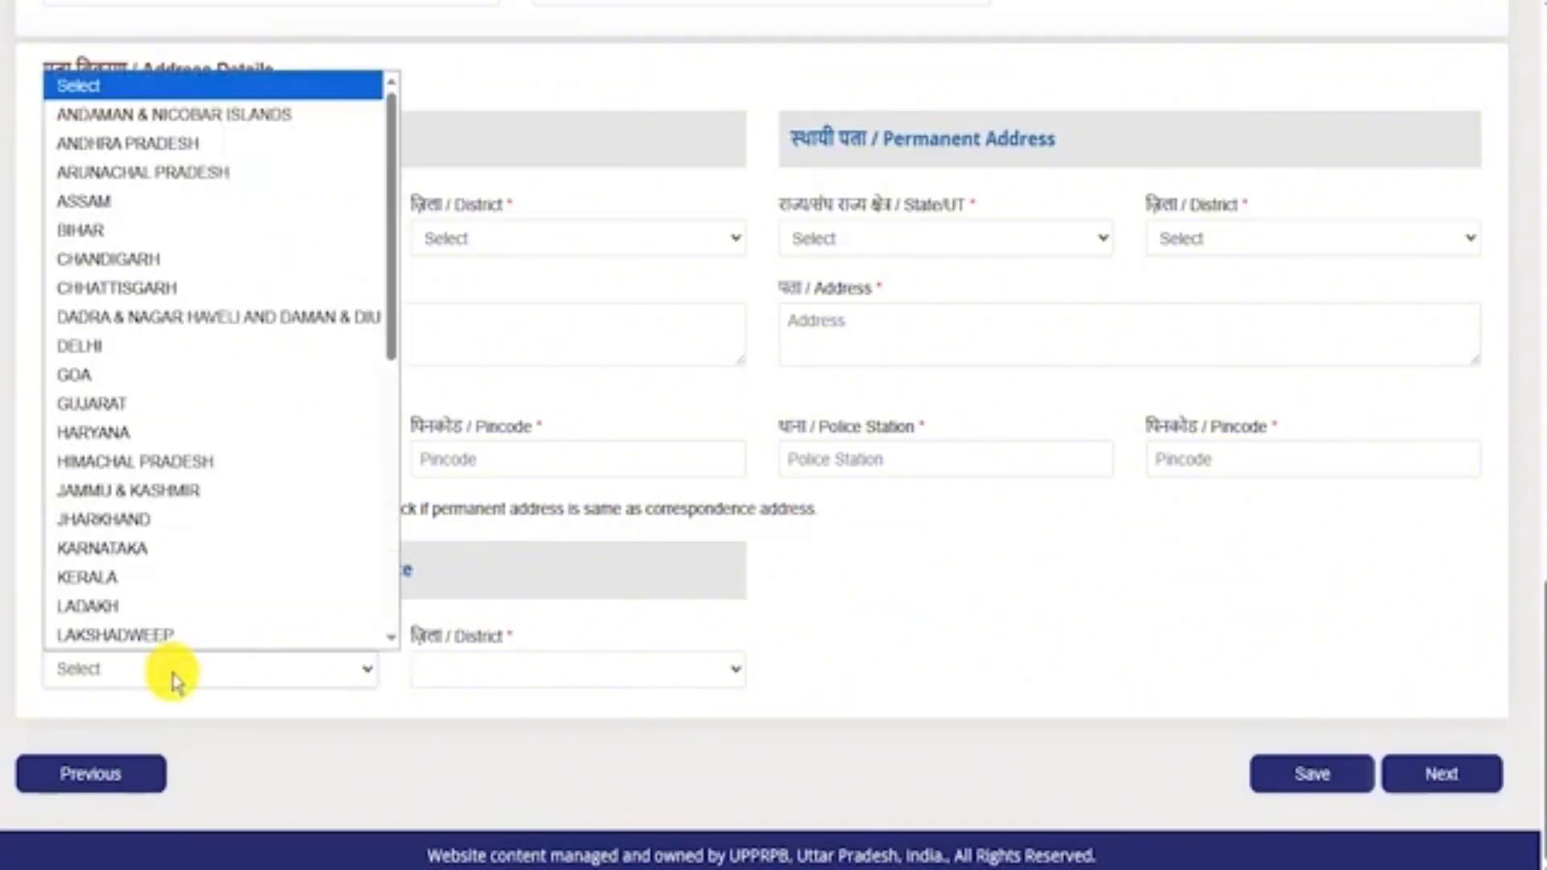
click(564, 668)
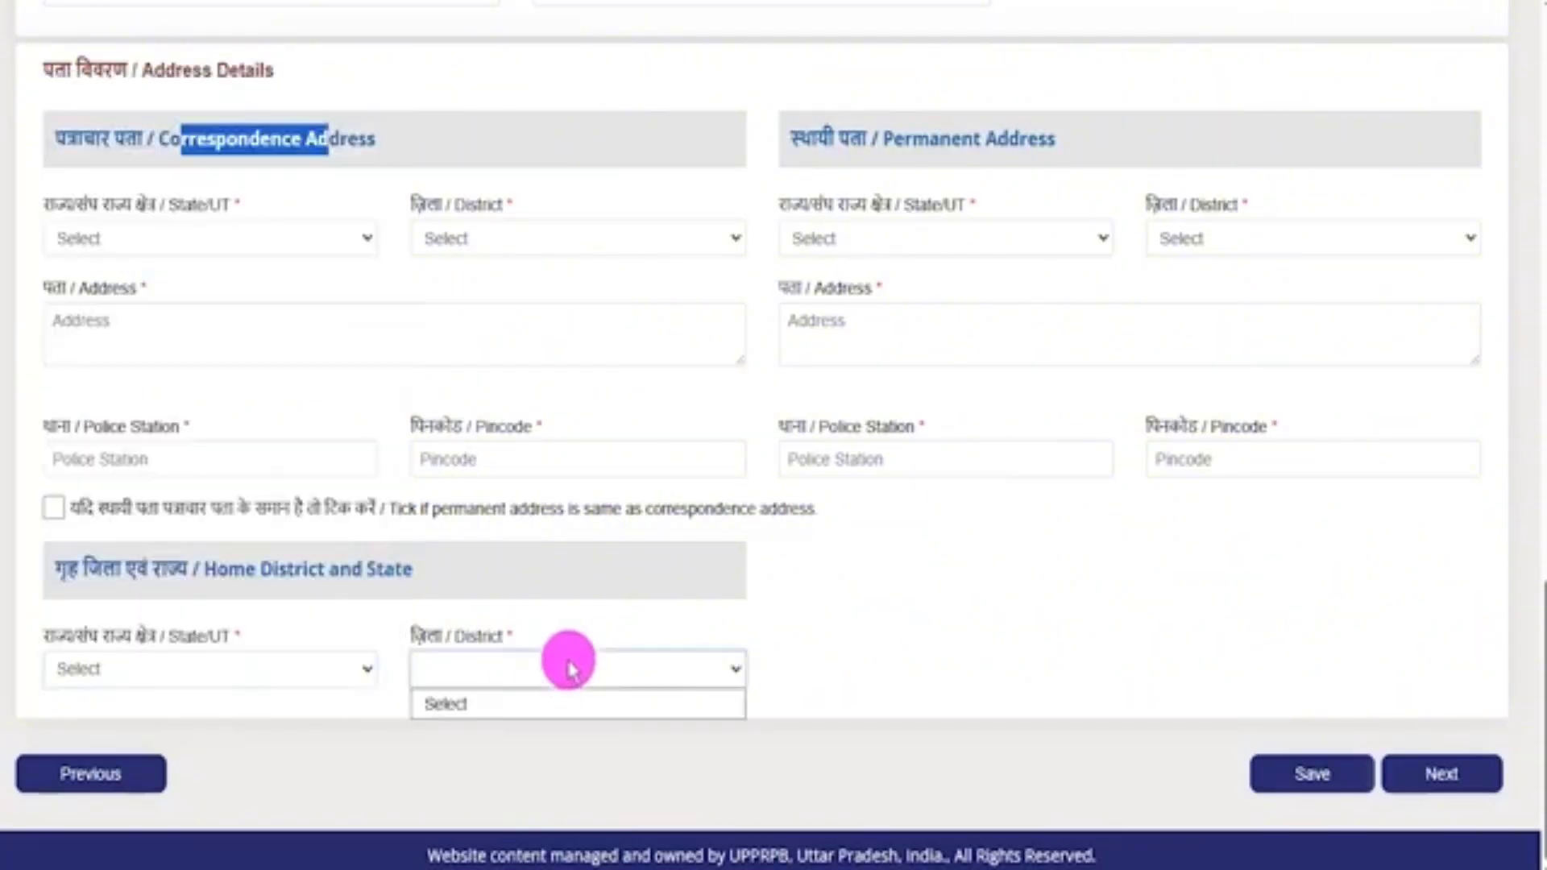
click(805, 672)
click(294, 668)
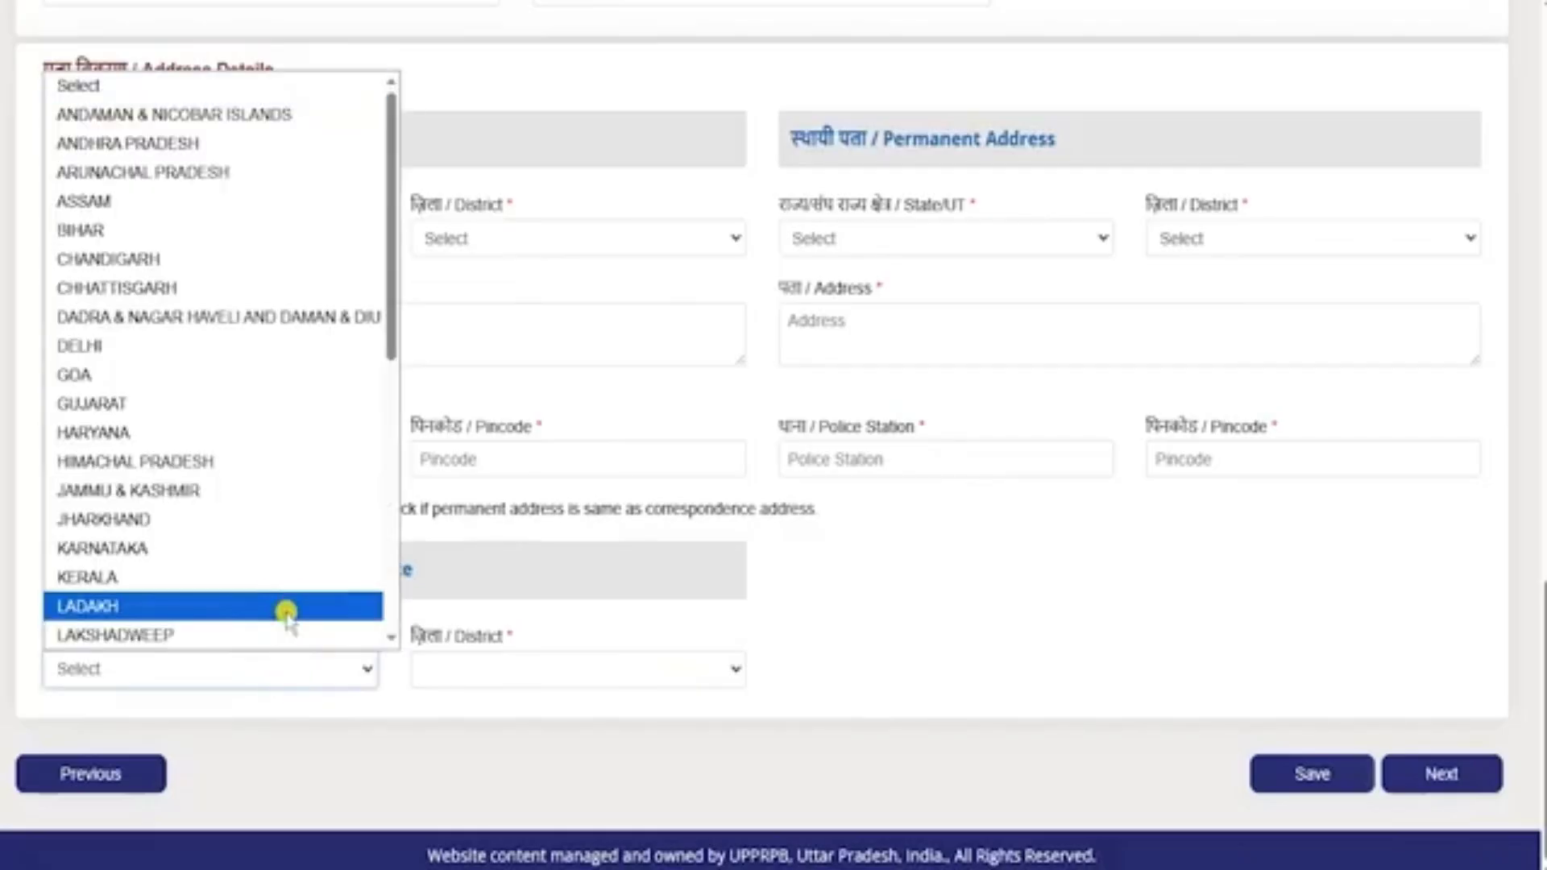
click(287, 614)
click(599, 677)
click(535, 729)
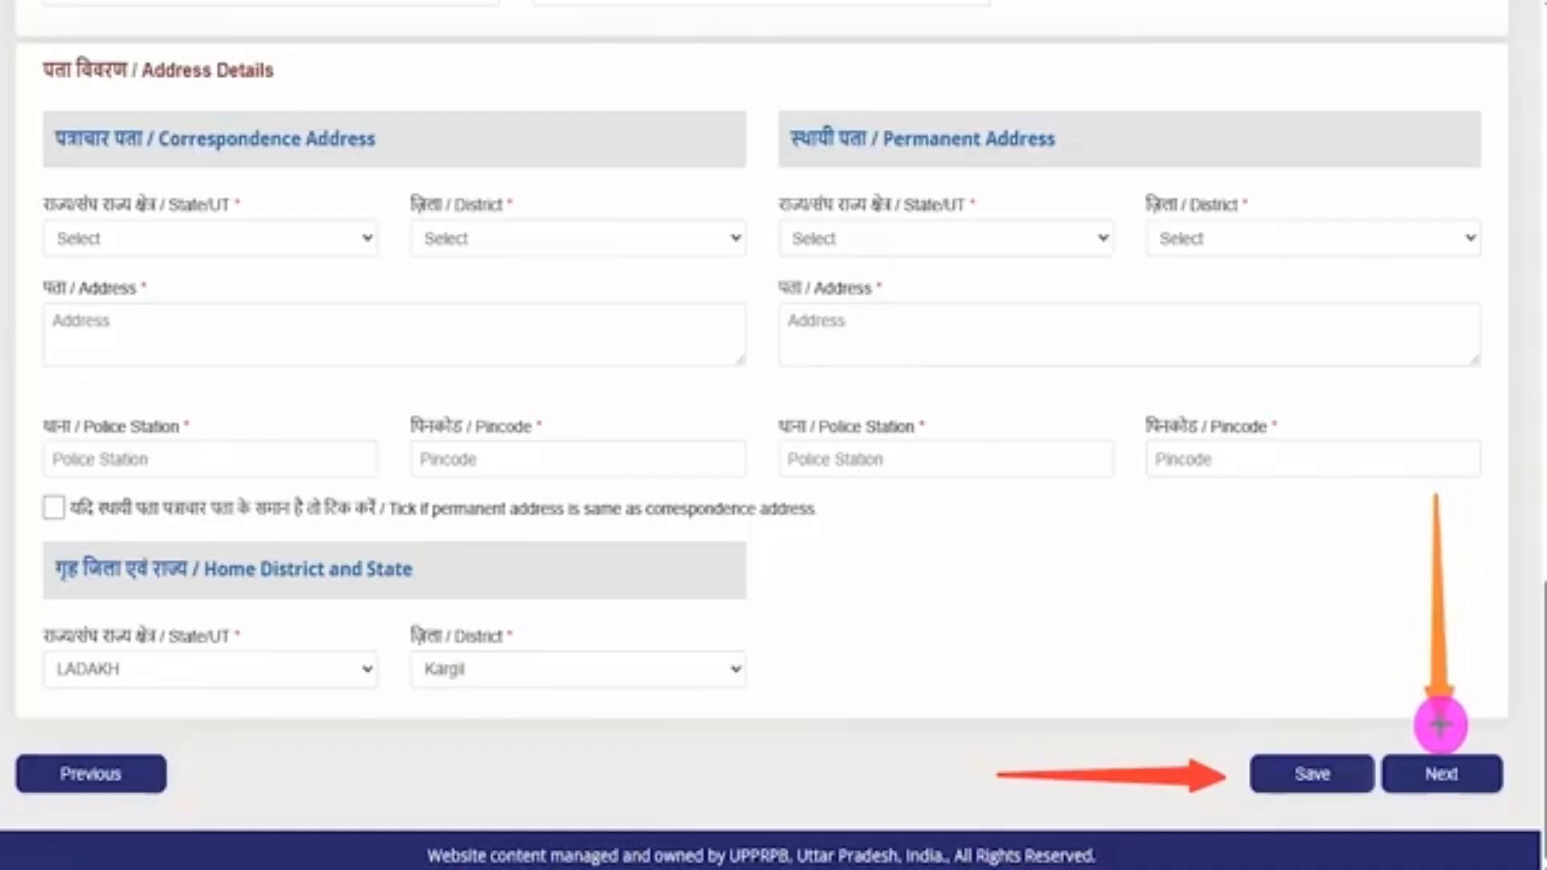
click(1443, 766)
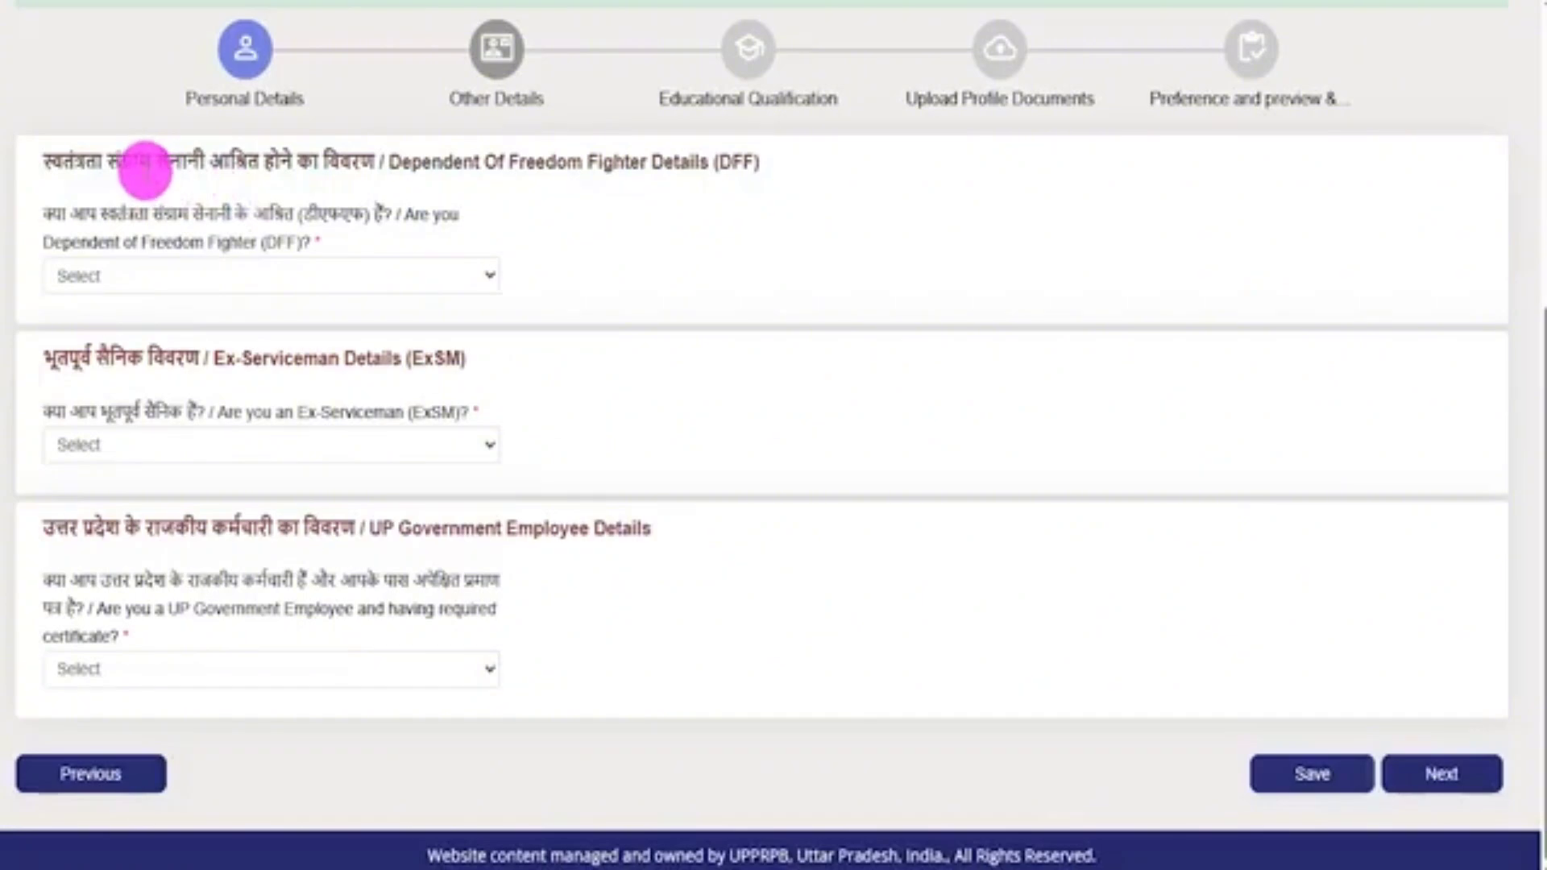
Answer Yes to being a Dependent of Freedom Fighter and examine the certificate's issuing district, issue date, serial number and issuing authority fields.
click(252, 274)
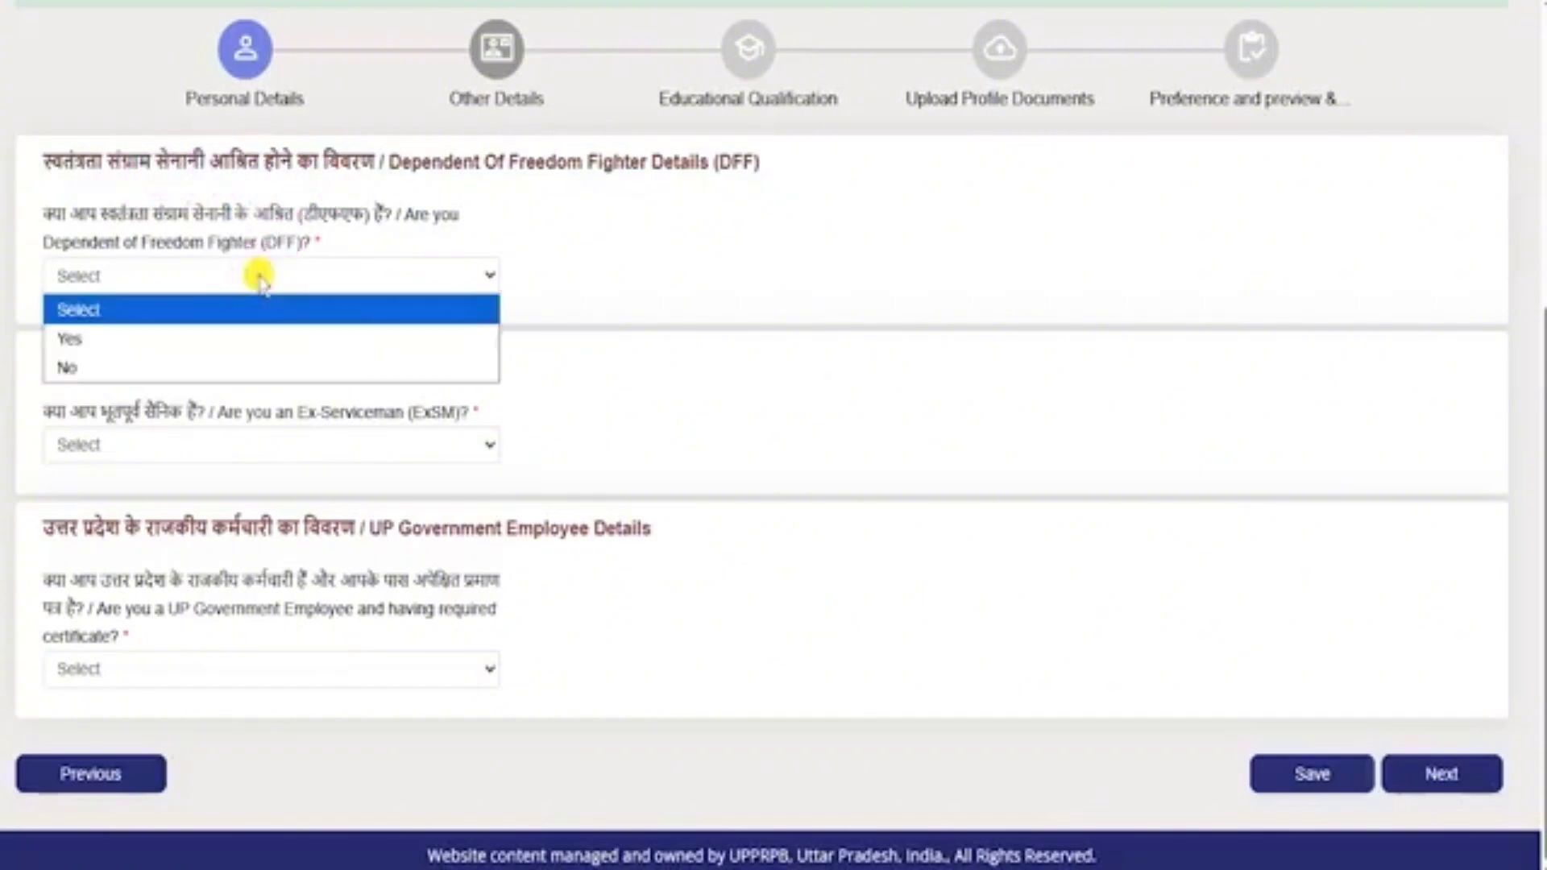
click(133, 340)
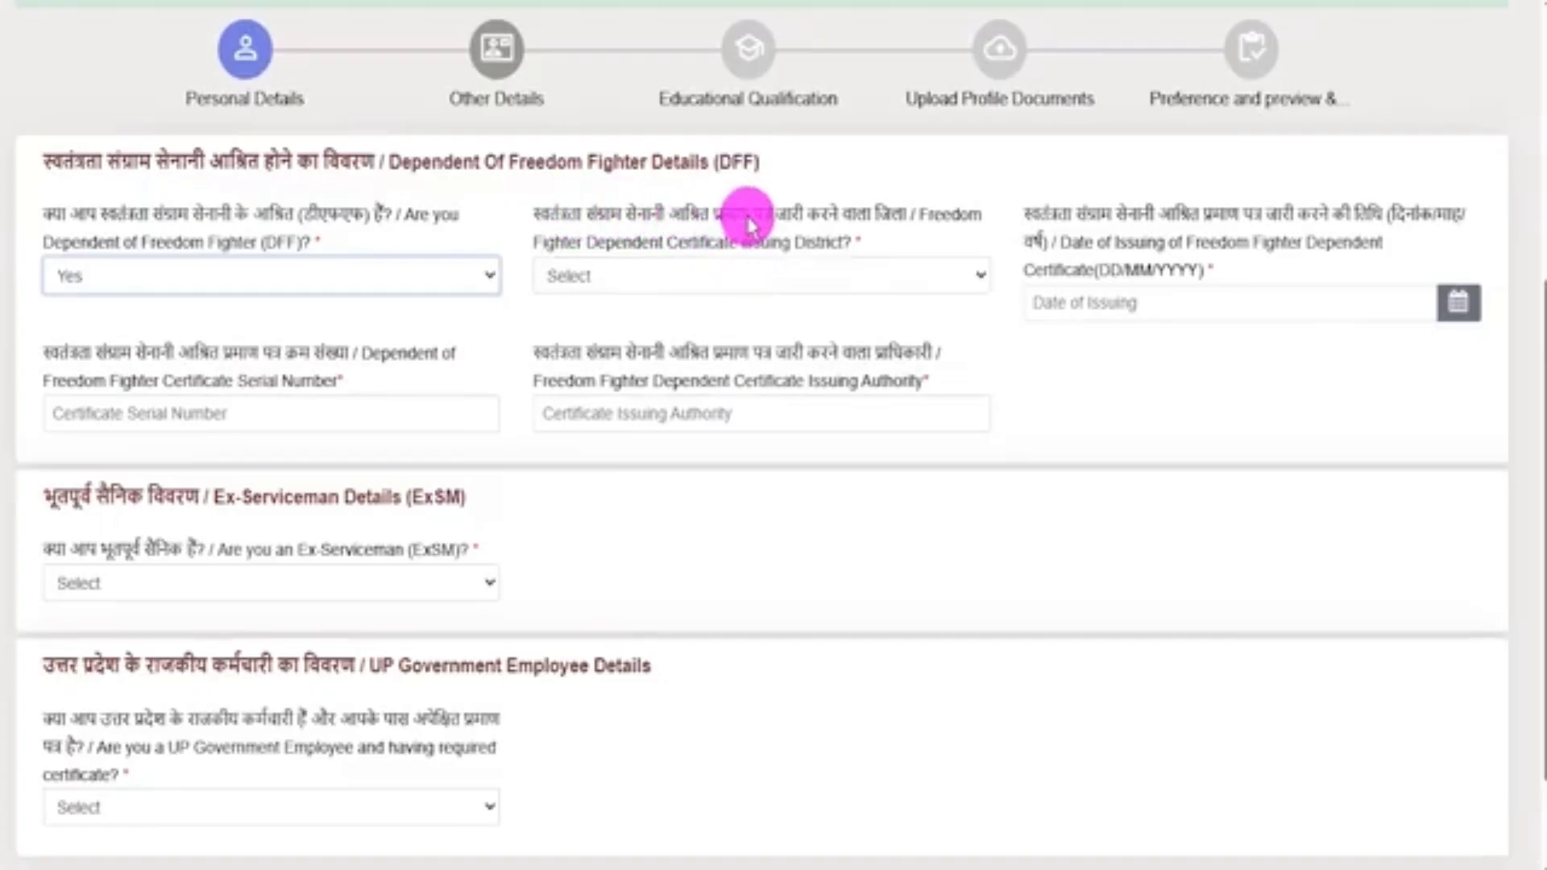
click(837, 279)
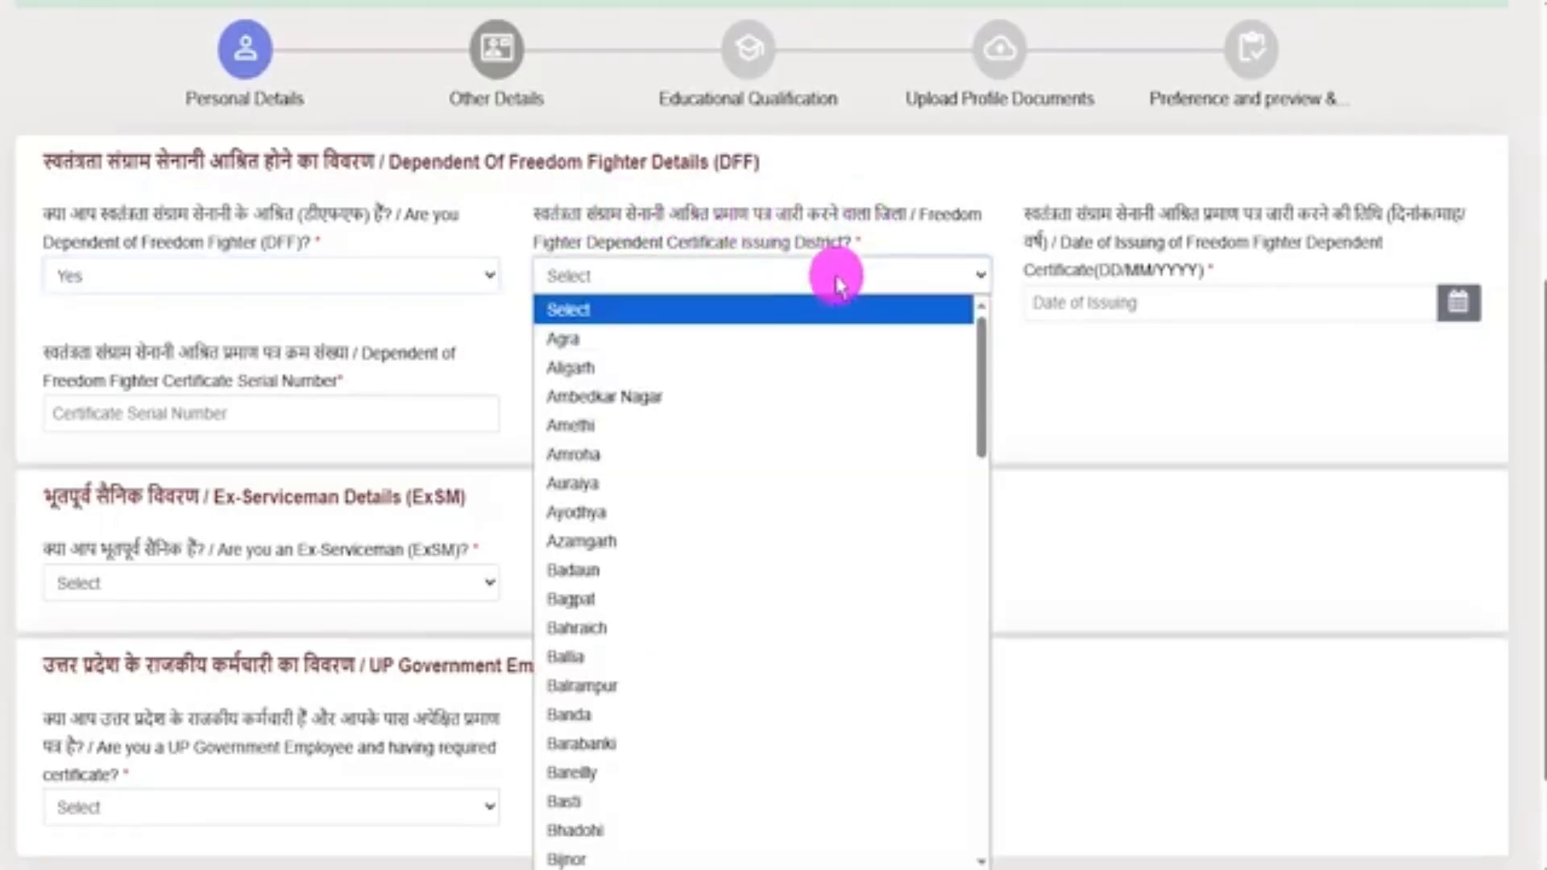
scroll(804, 652, down, 15)
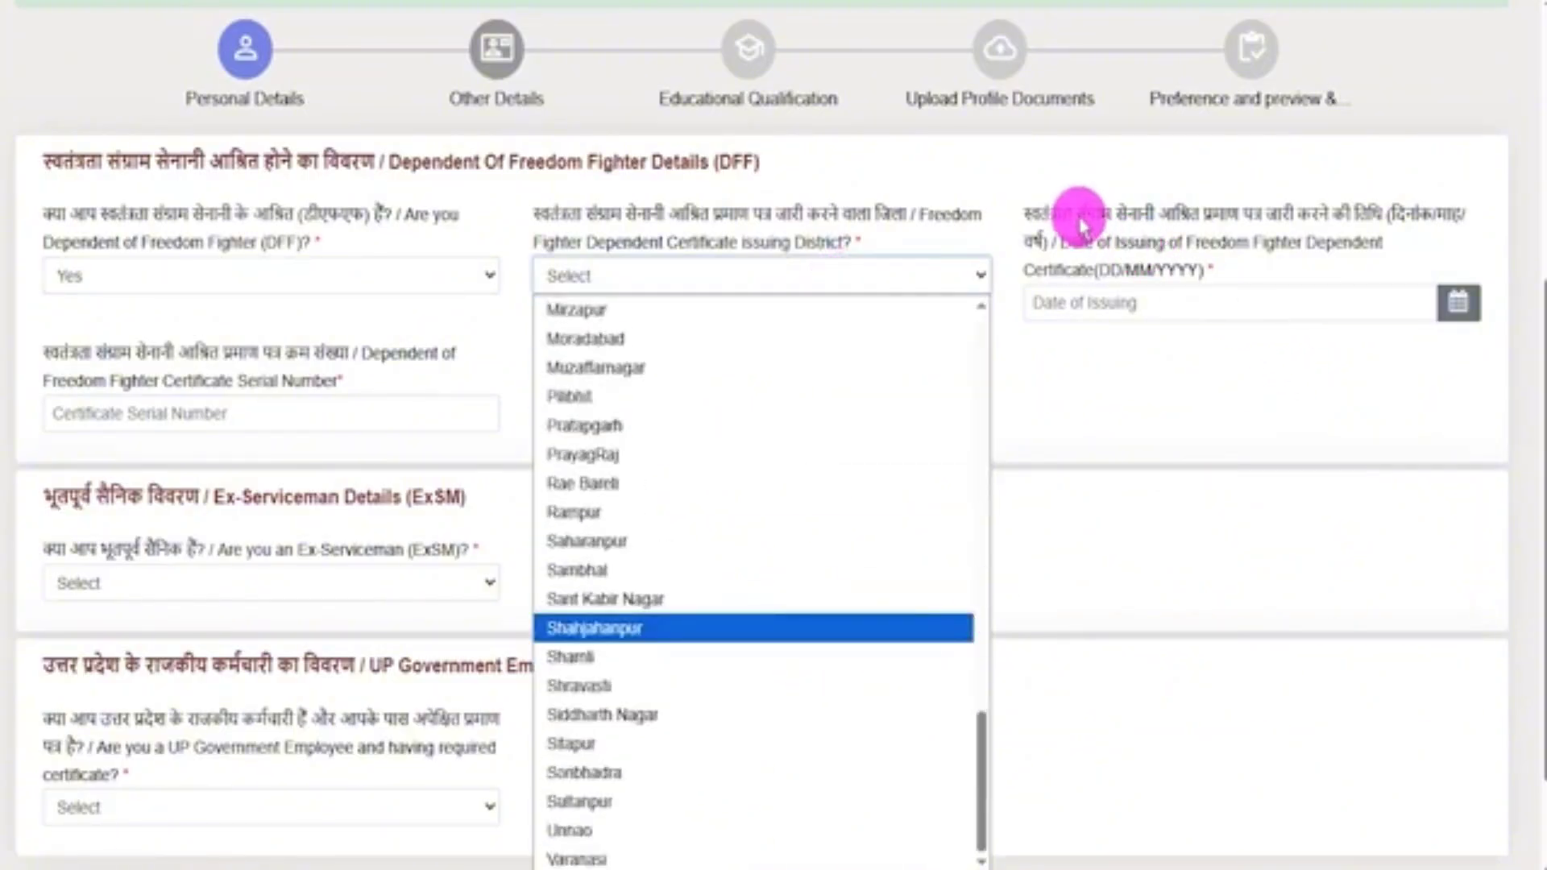
drag(1191, 216, 1460, 306)
click(1458, 304)
click(1116, 388)
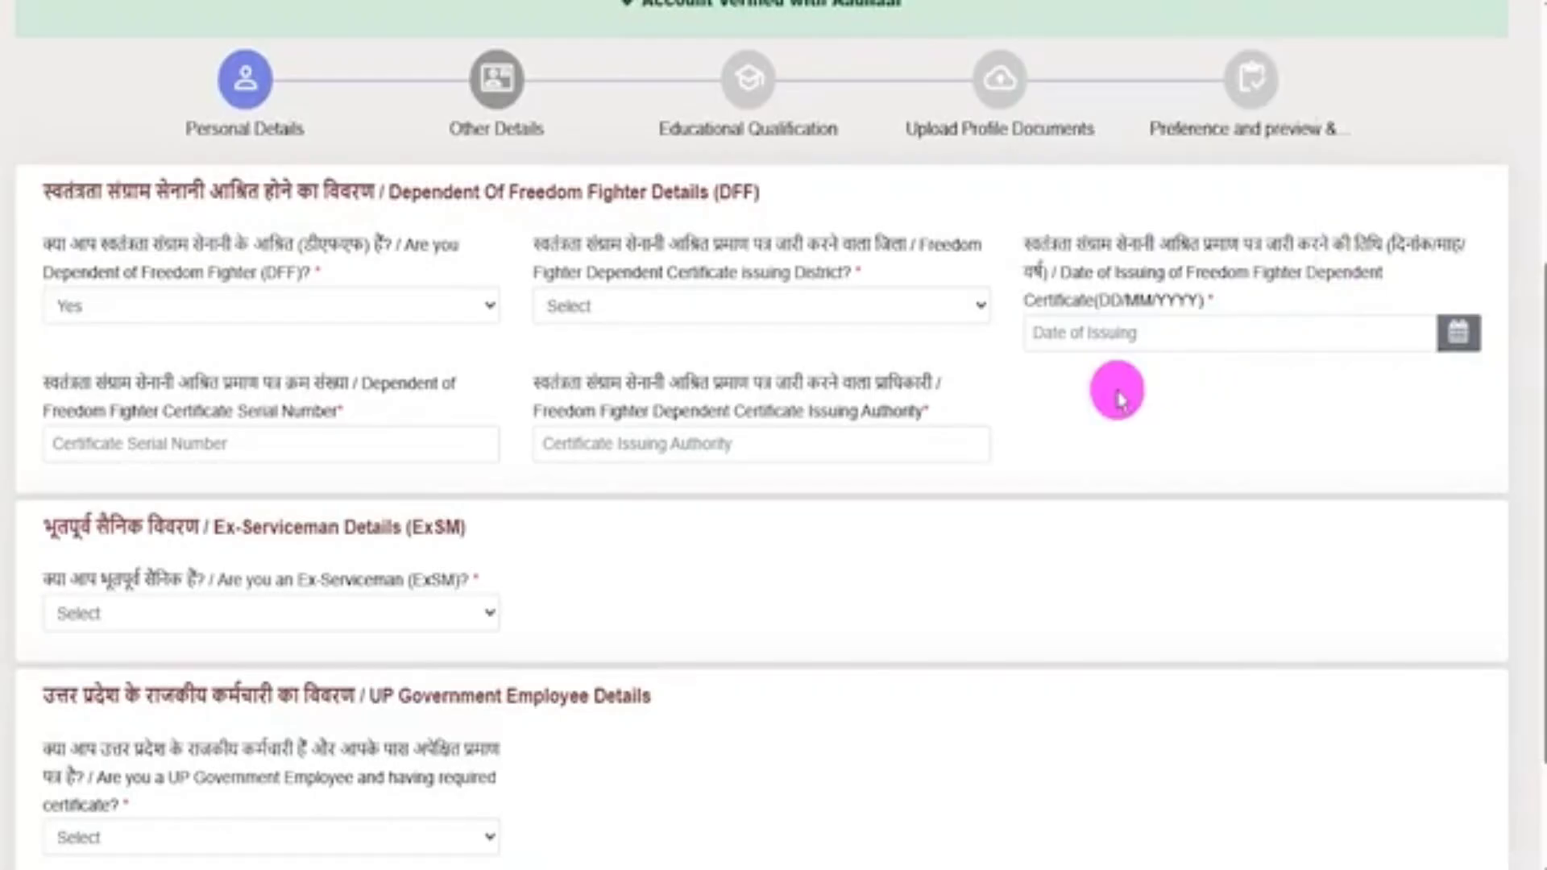
click(359, 444)
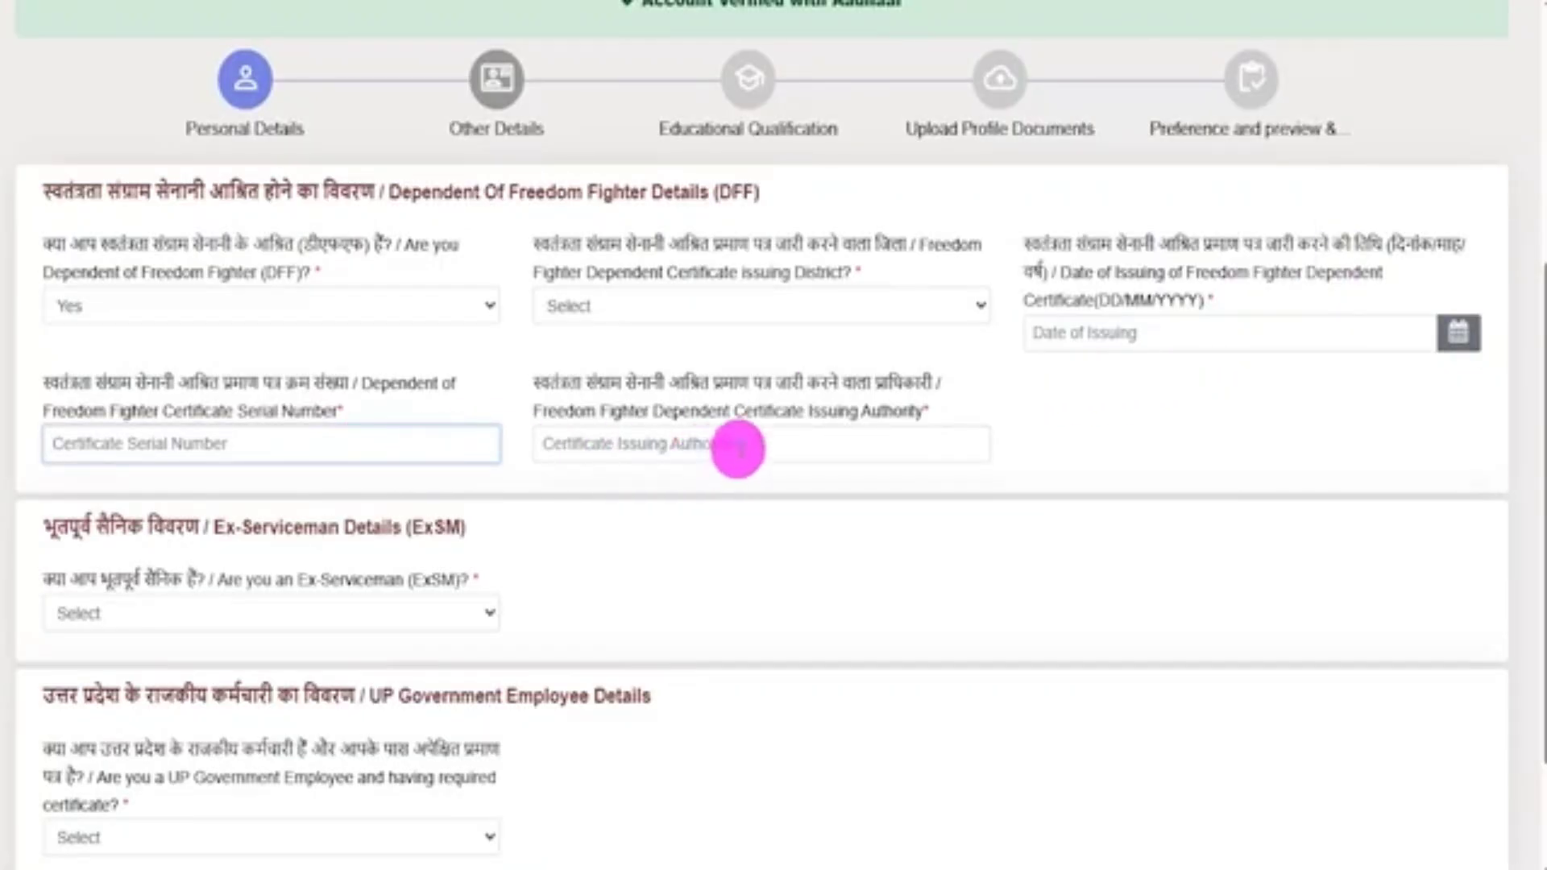
click(740, 448)
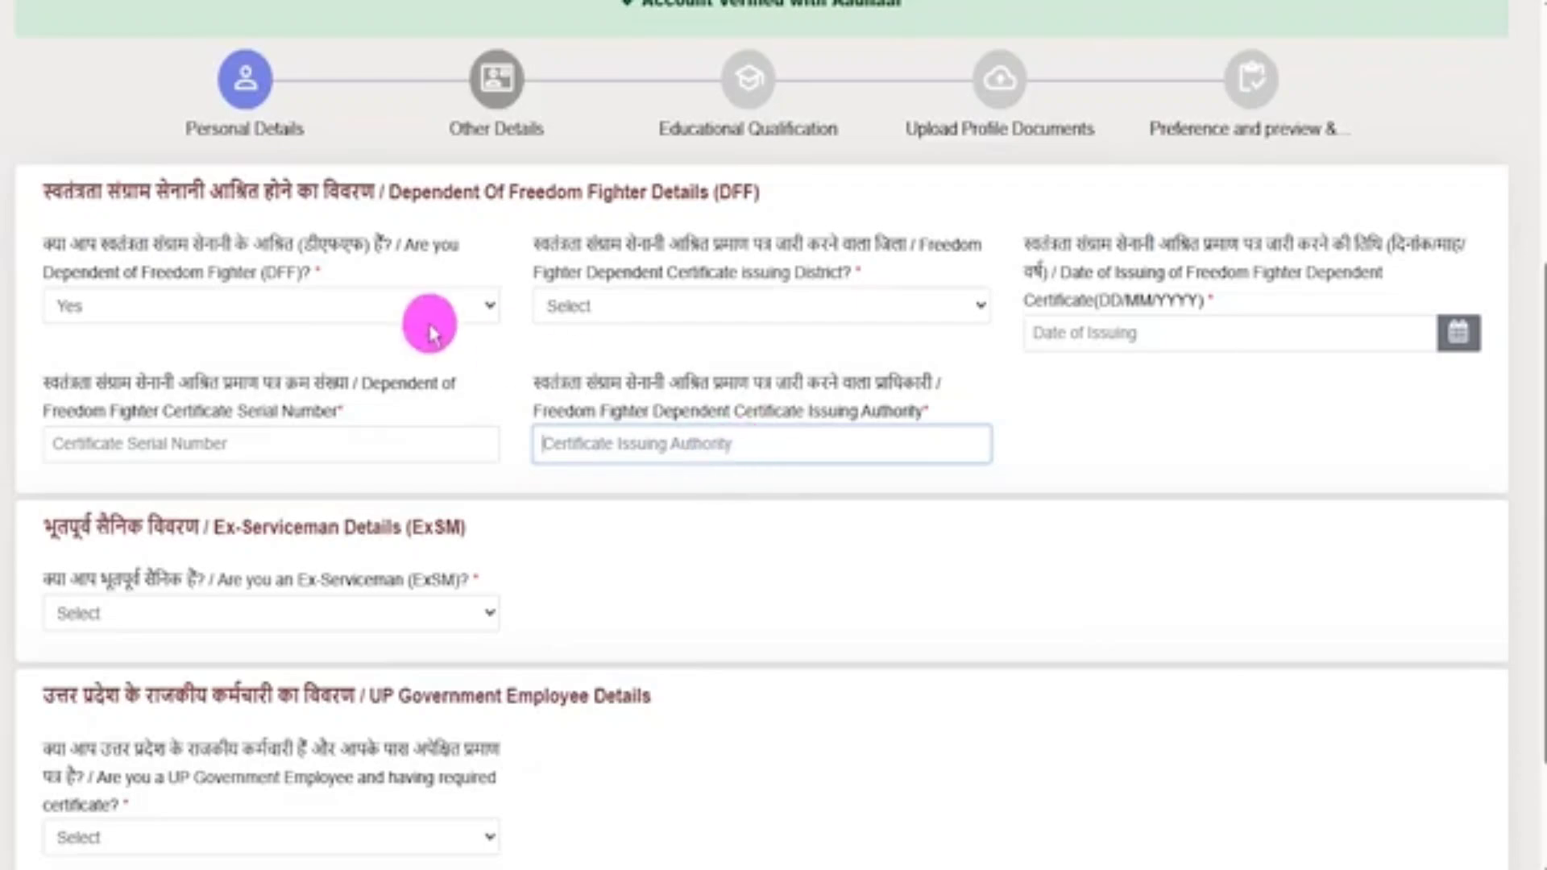
Change the Dependent of Freedom Fighter (DFF) answer to No.
click(350, 318)
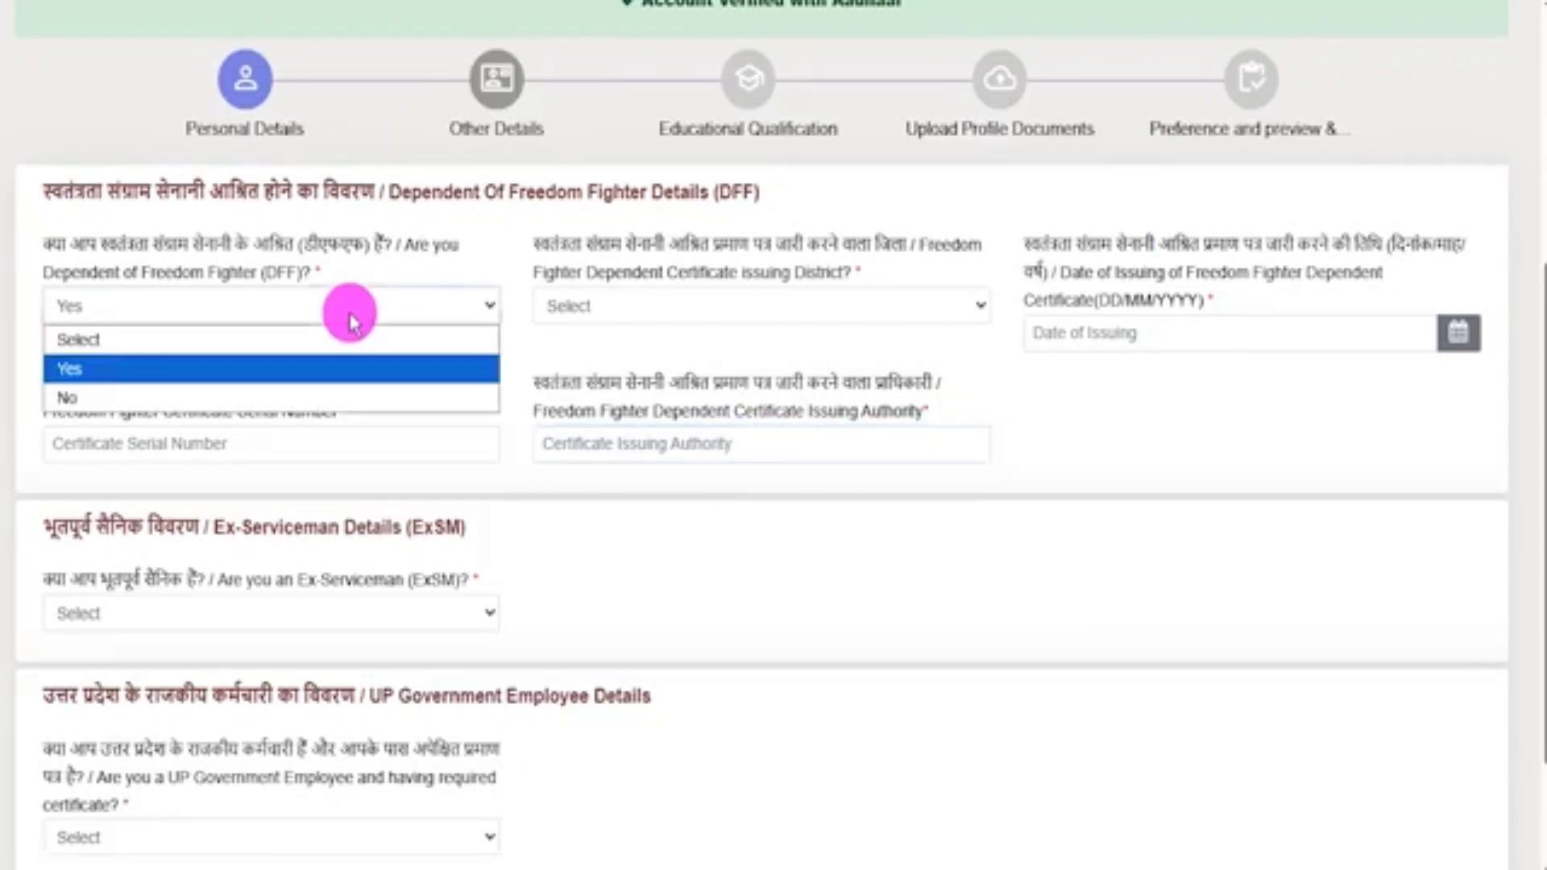
click(100, 394)
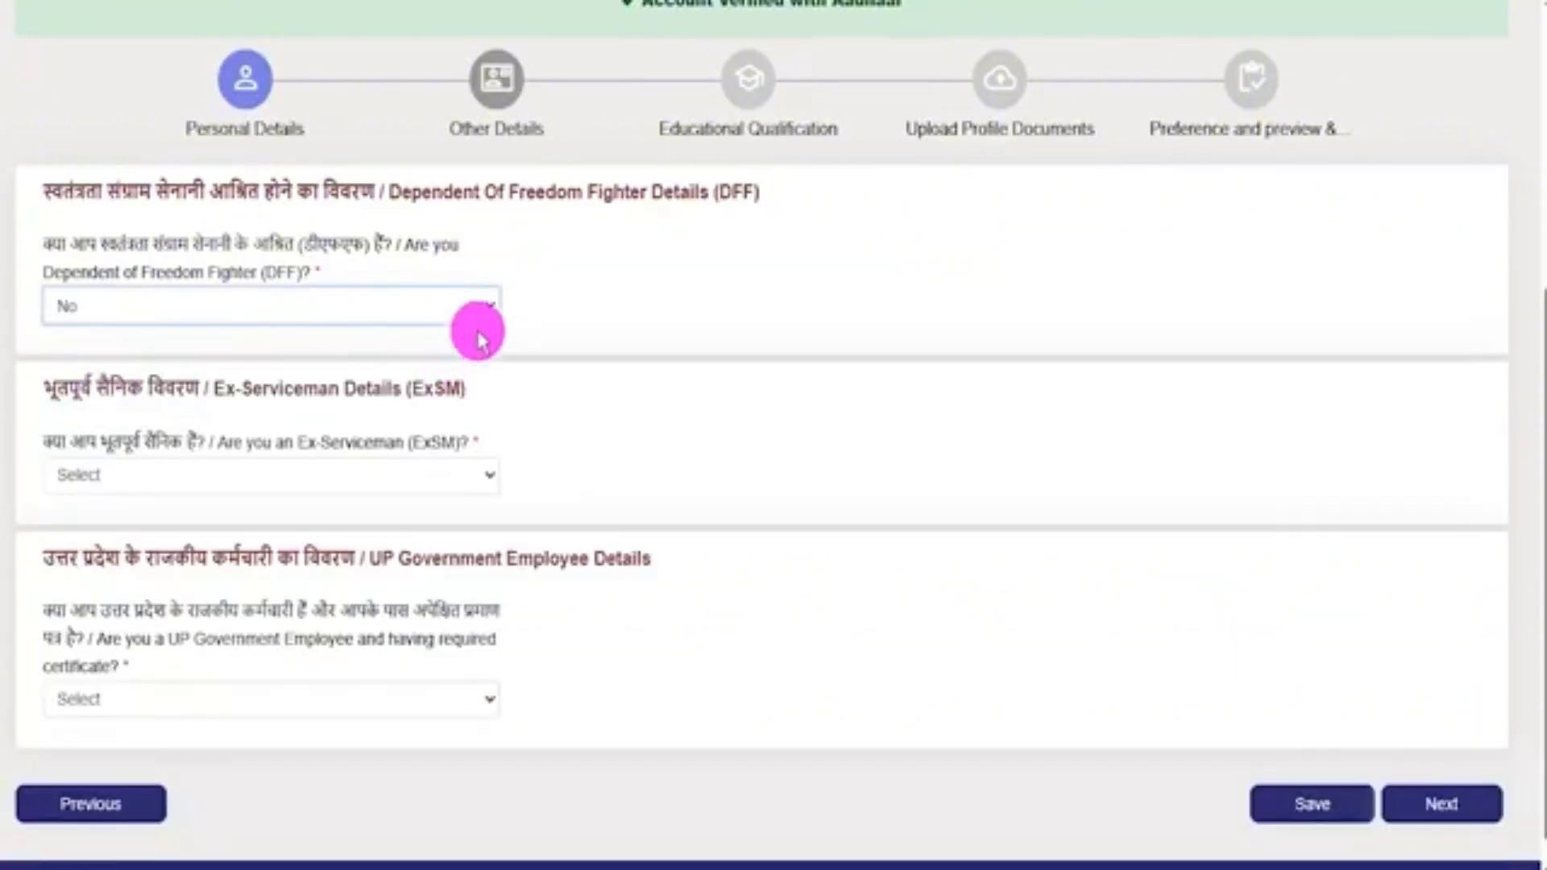
Answer Yes to being an Ex-Serviceman (ExSM) and examine the date of enlistment, date of discharge and duration of service fields.
click(211, 456)
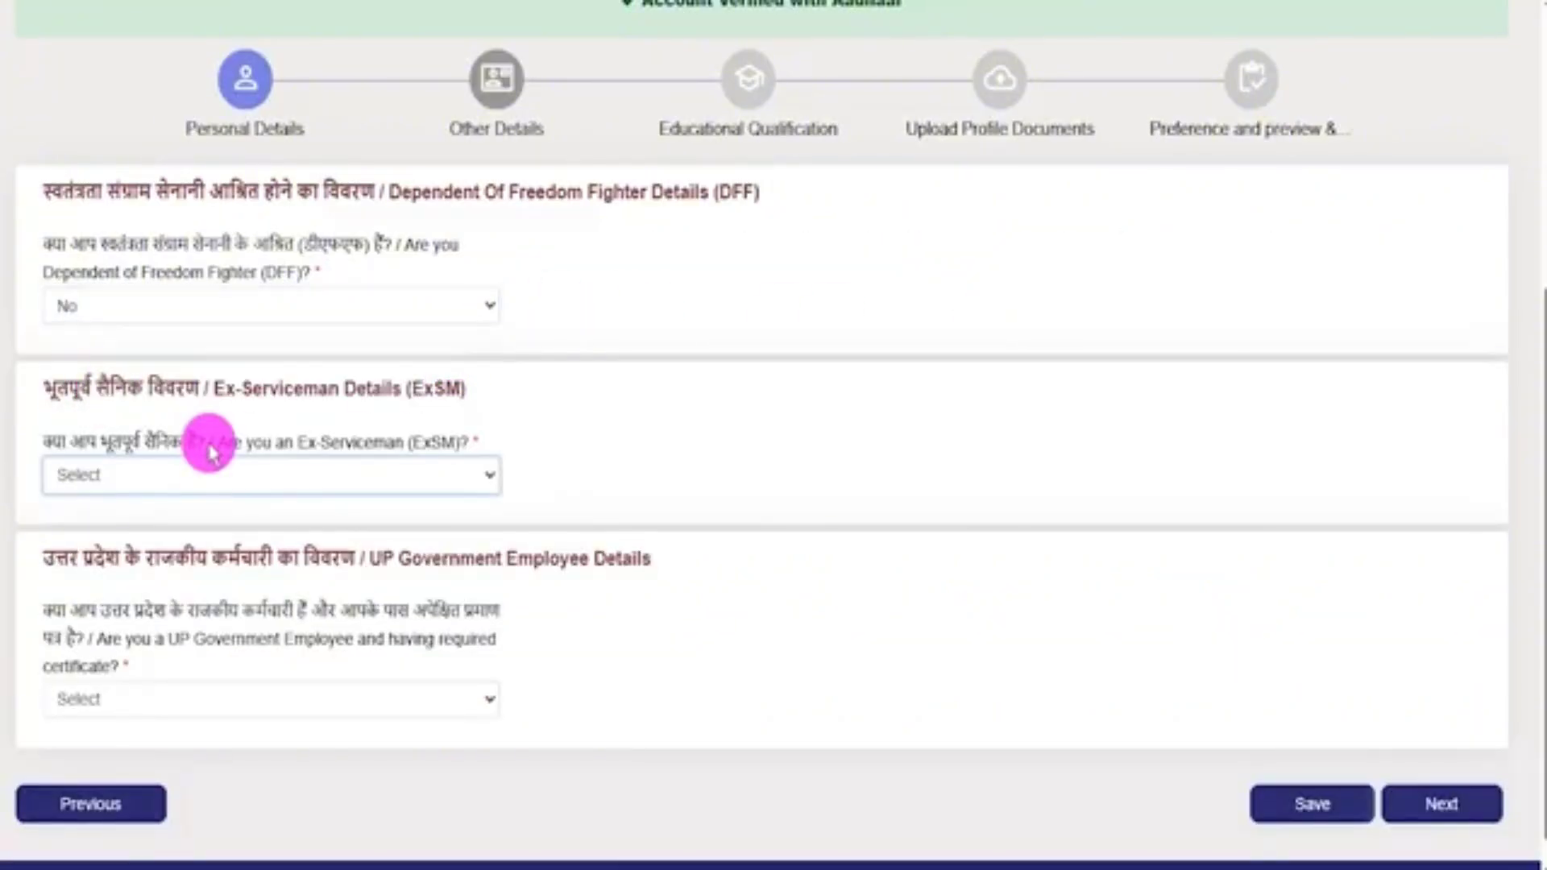
drag(283, 443, 357, 443)
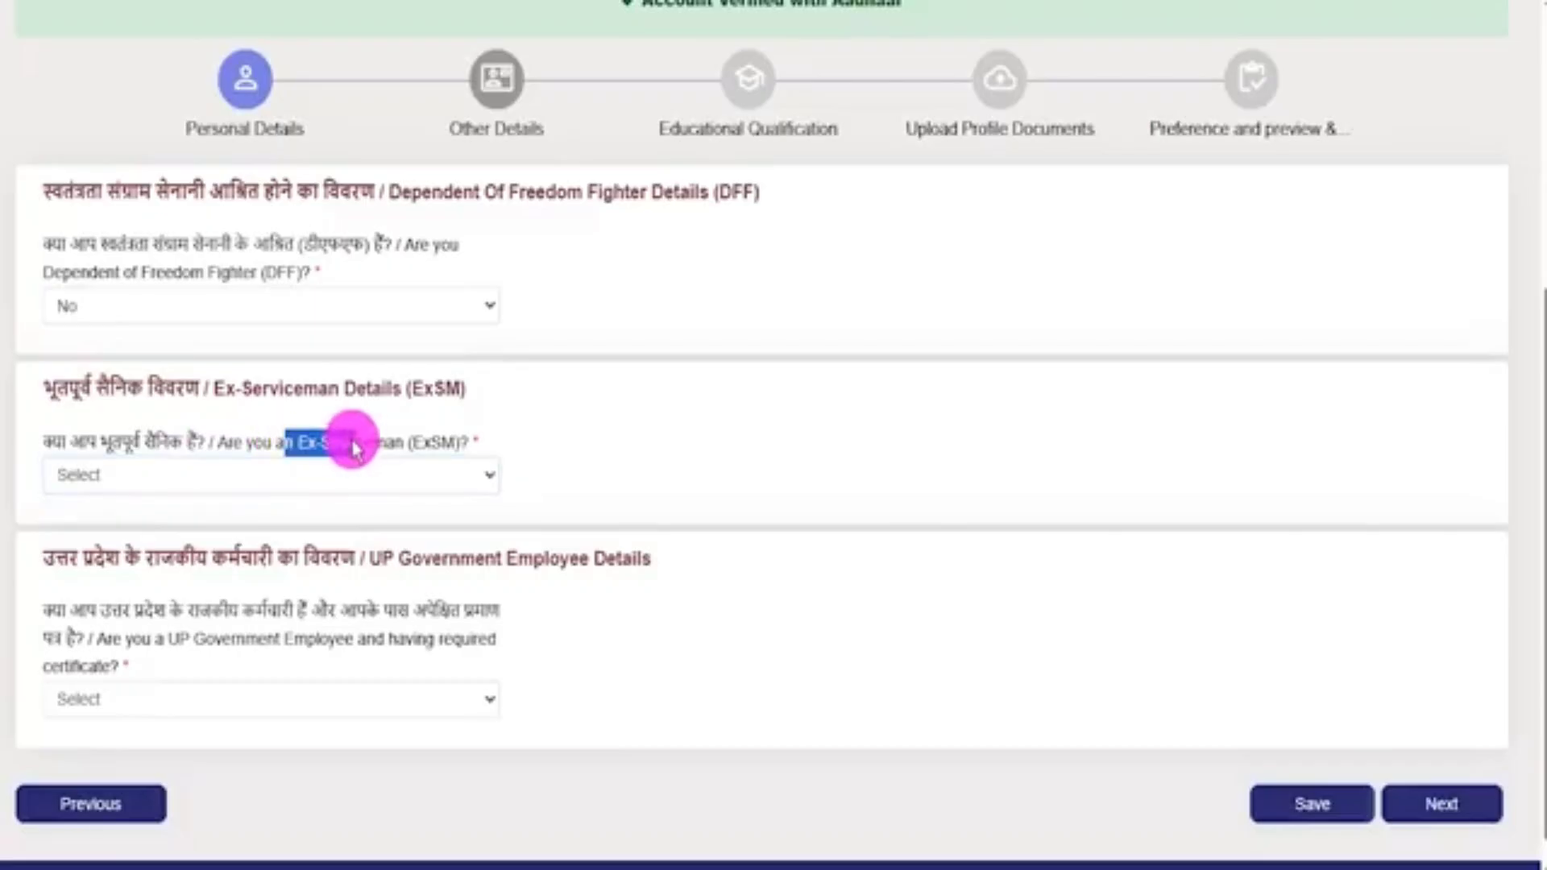
click(266, 479)
click(104, 538)
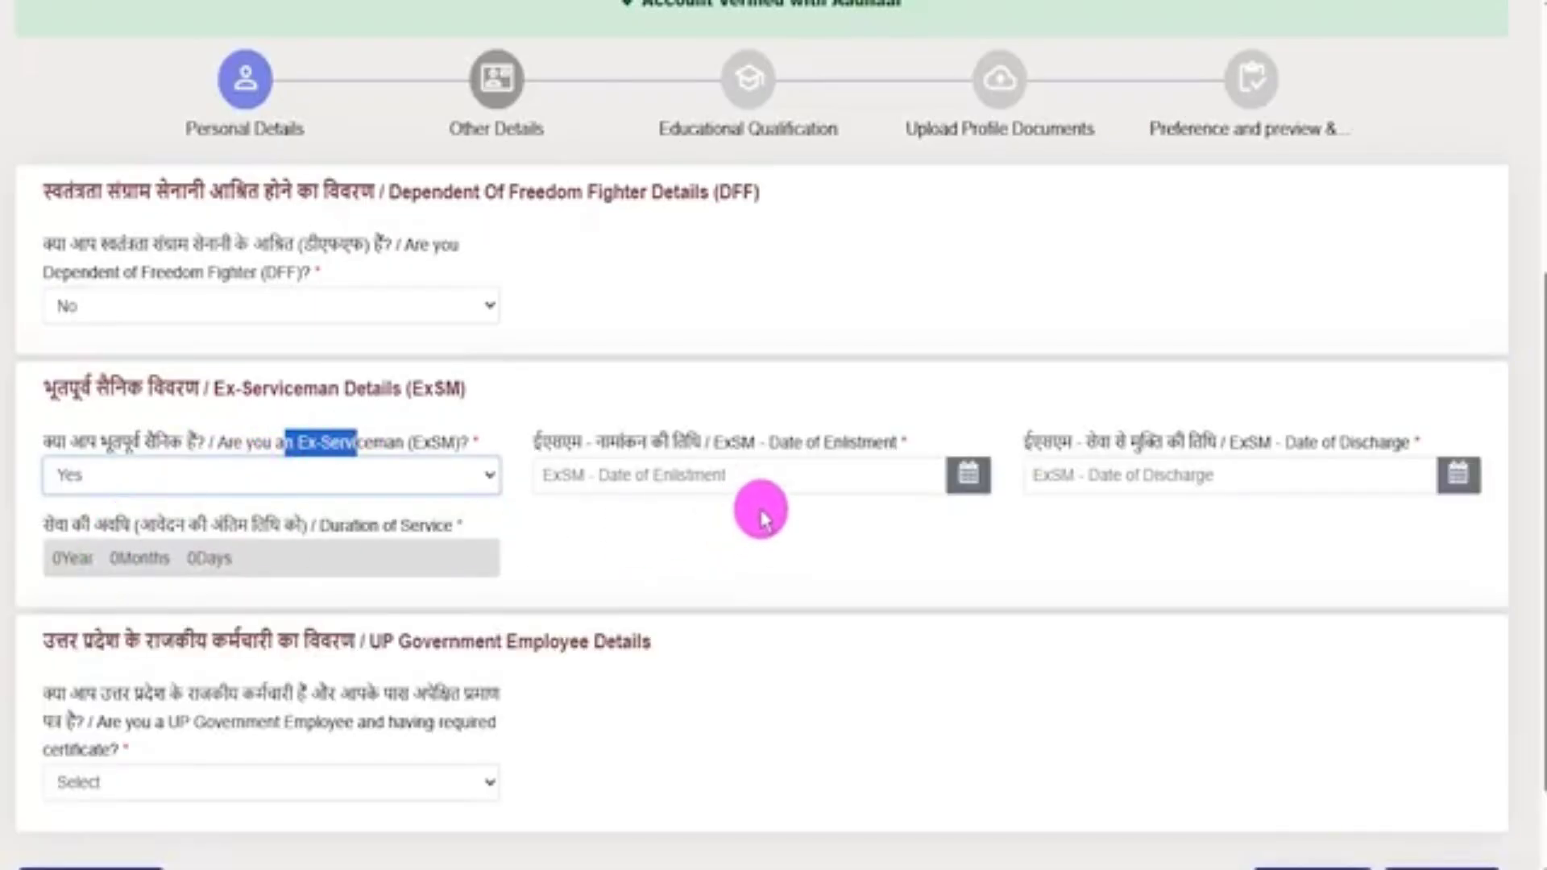
click(836, 520)
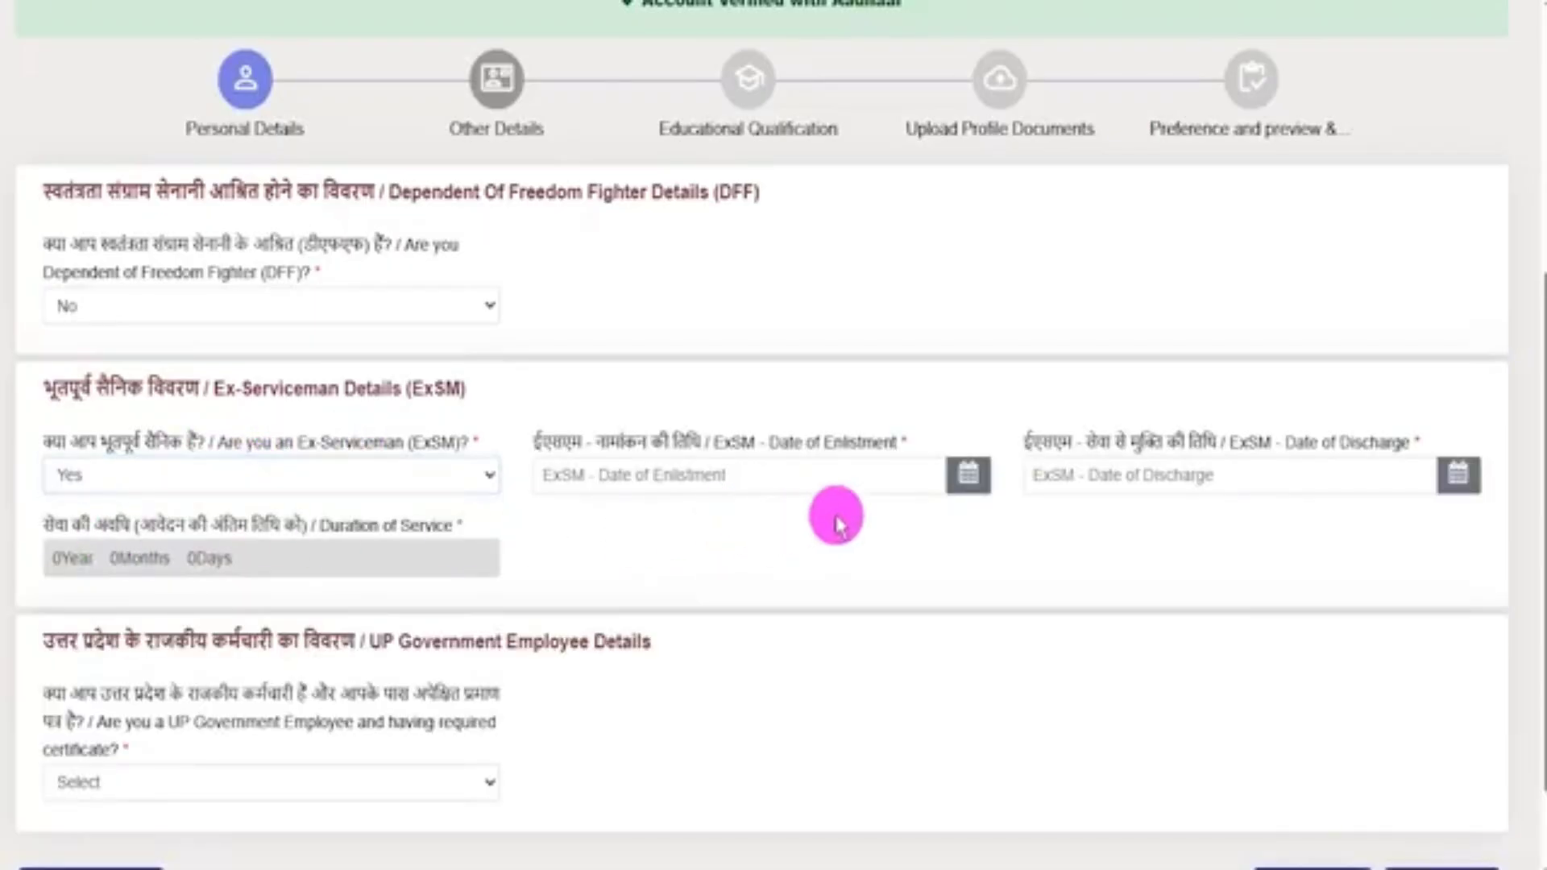
click(964, 480)
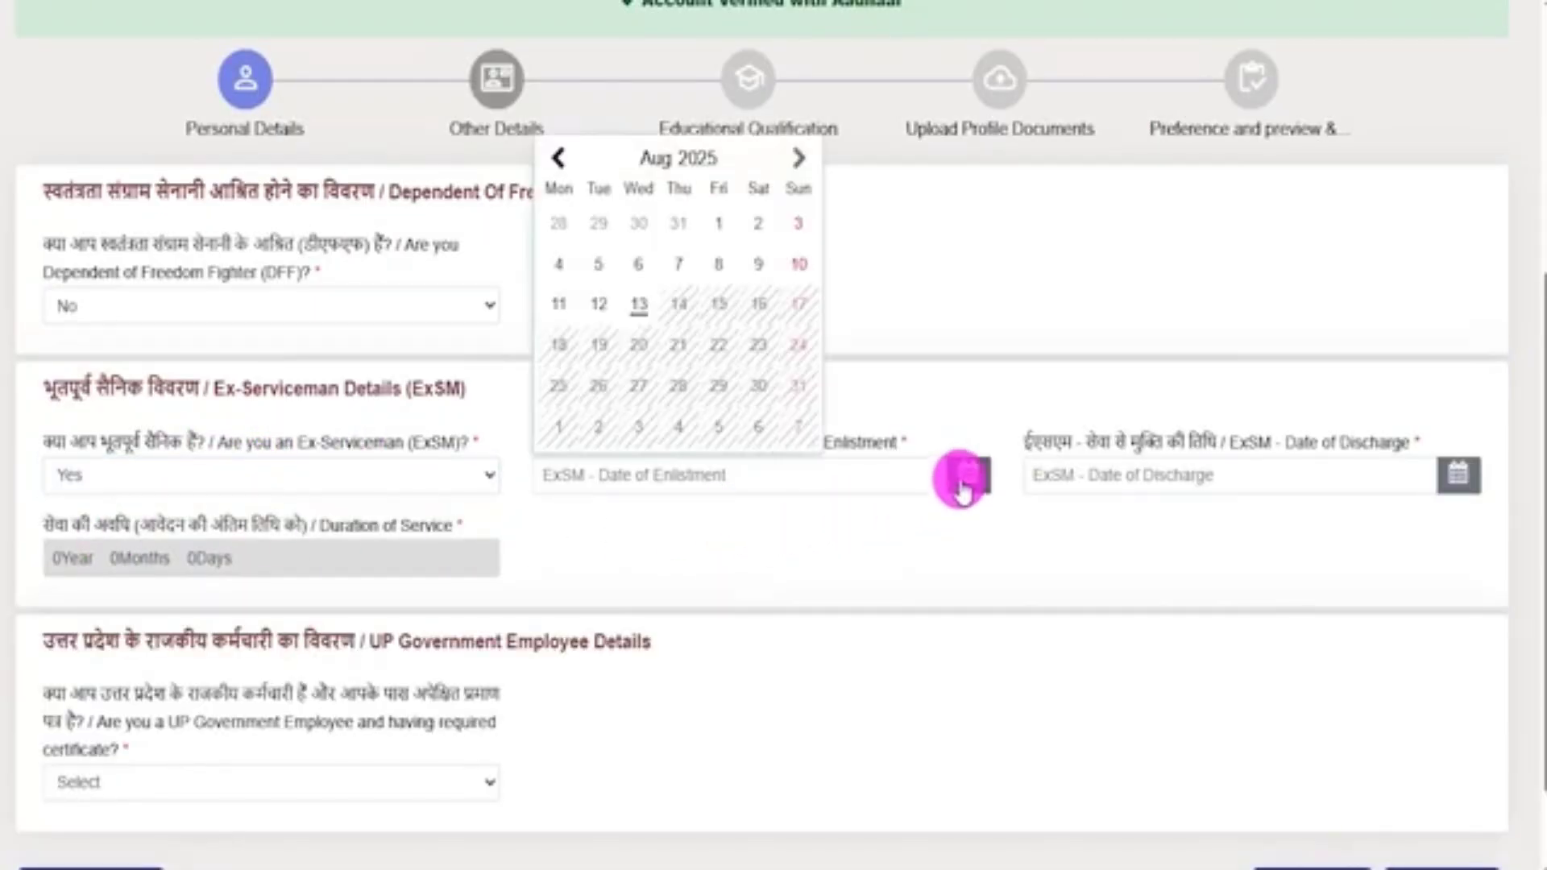
click(1455, 484)
click(1094, 544)
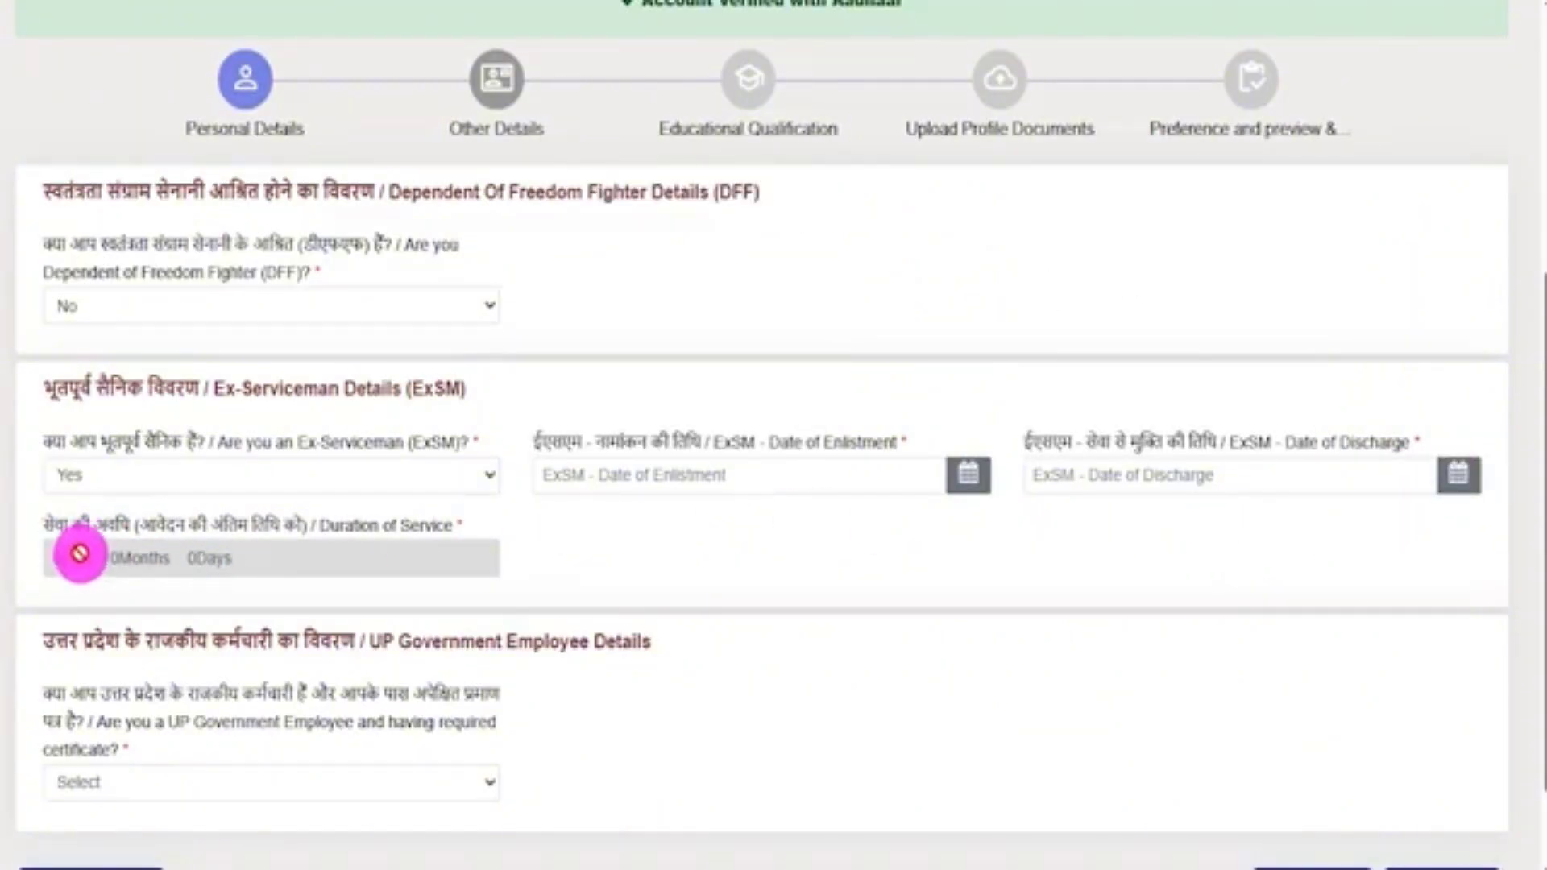
Change the Ex-Serviceman (ExSM) answer to No.
click(262, 483)
click(113, 558)
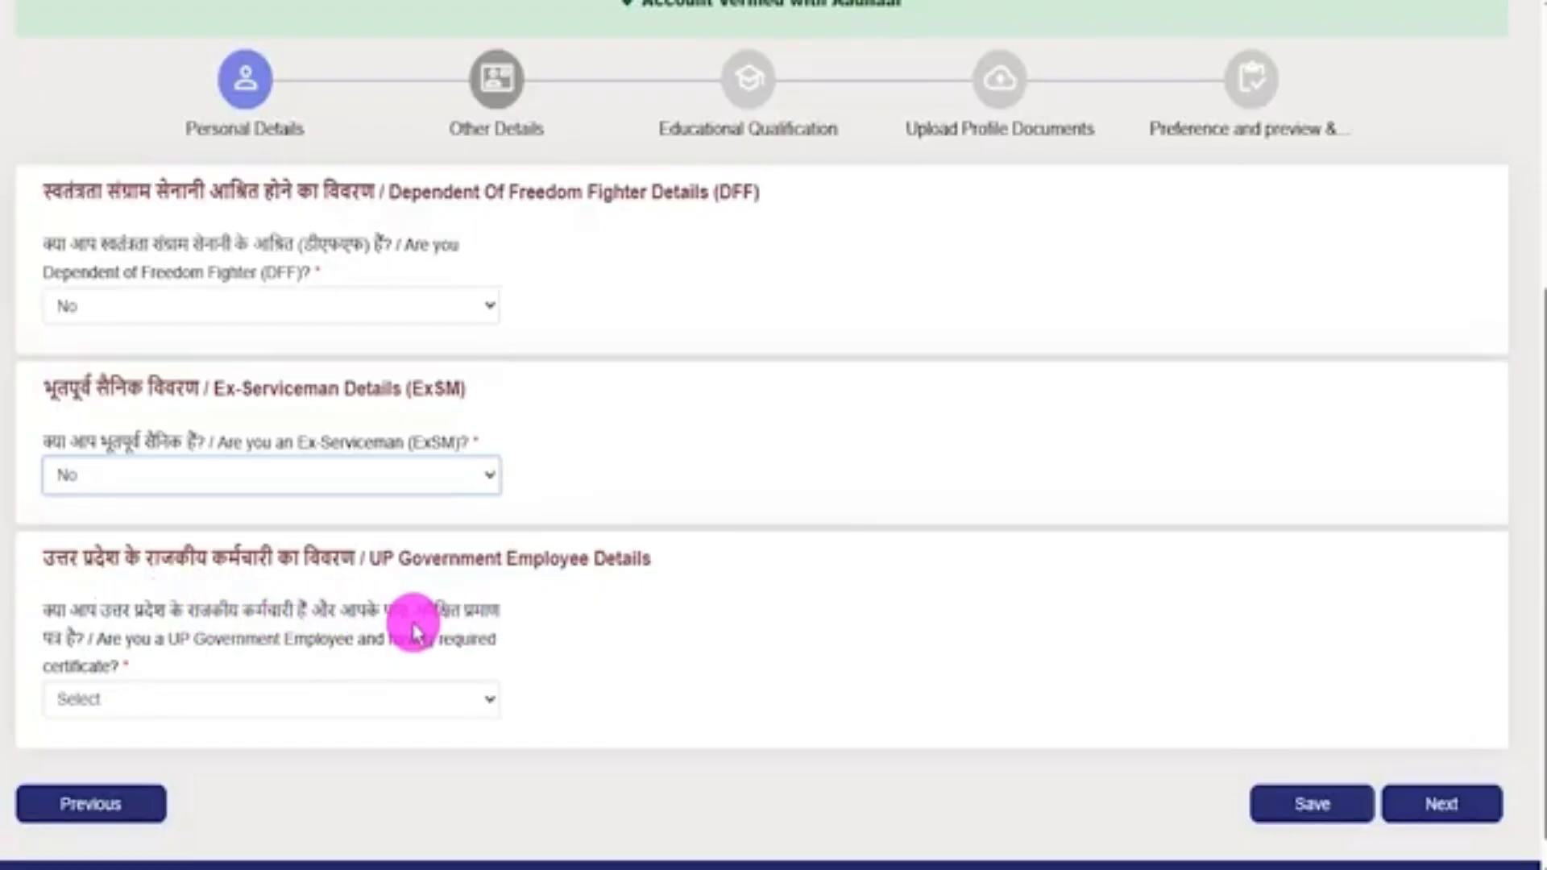
Answer Yes to being a UP Government Employee and examine the joining date, NOC issuing date, NOC serial number and NOC issuing authority fields.
click(129, 700)
click(91, 761)
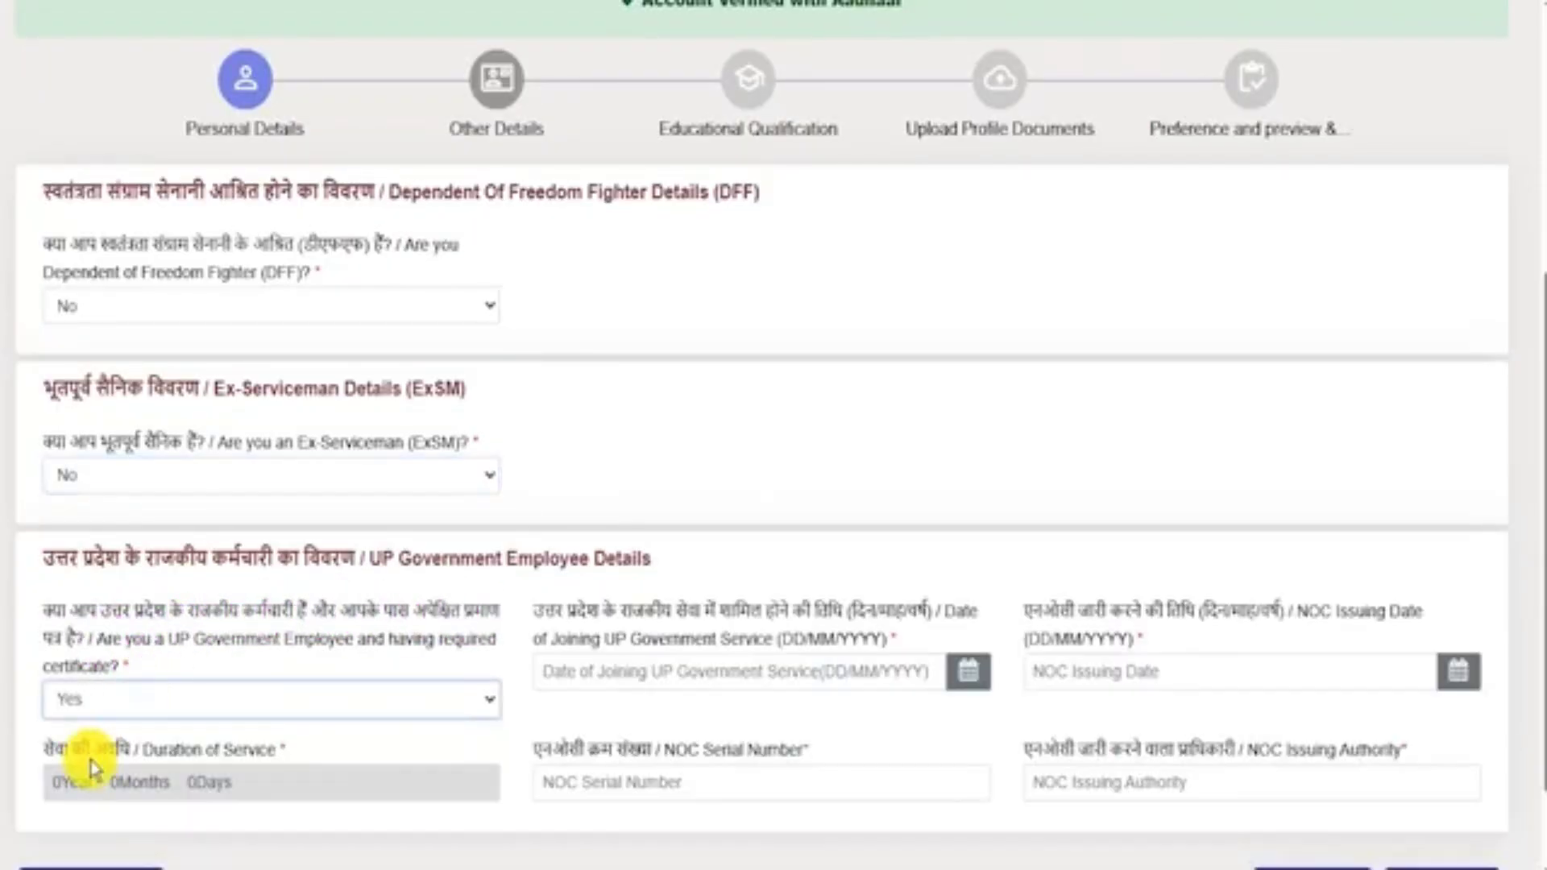
scroll(874, 709, down, 2)
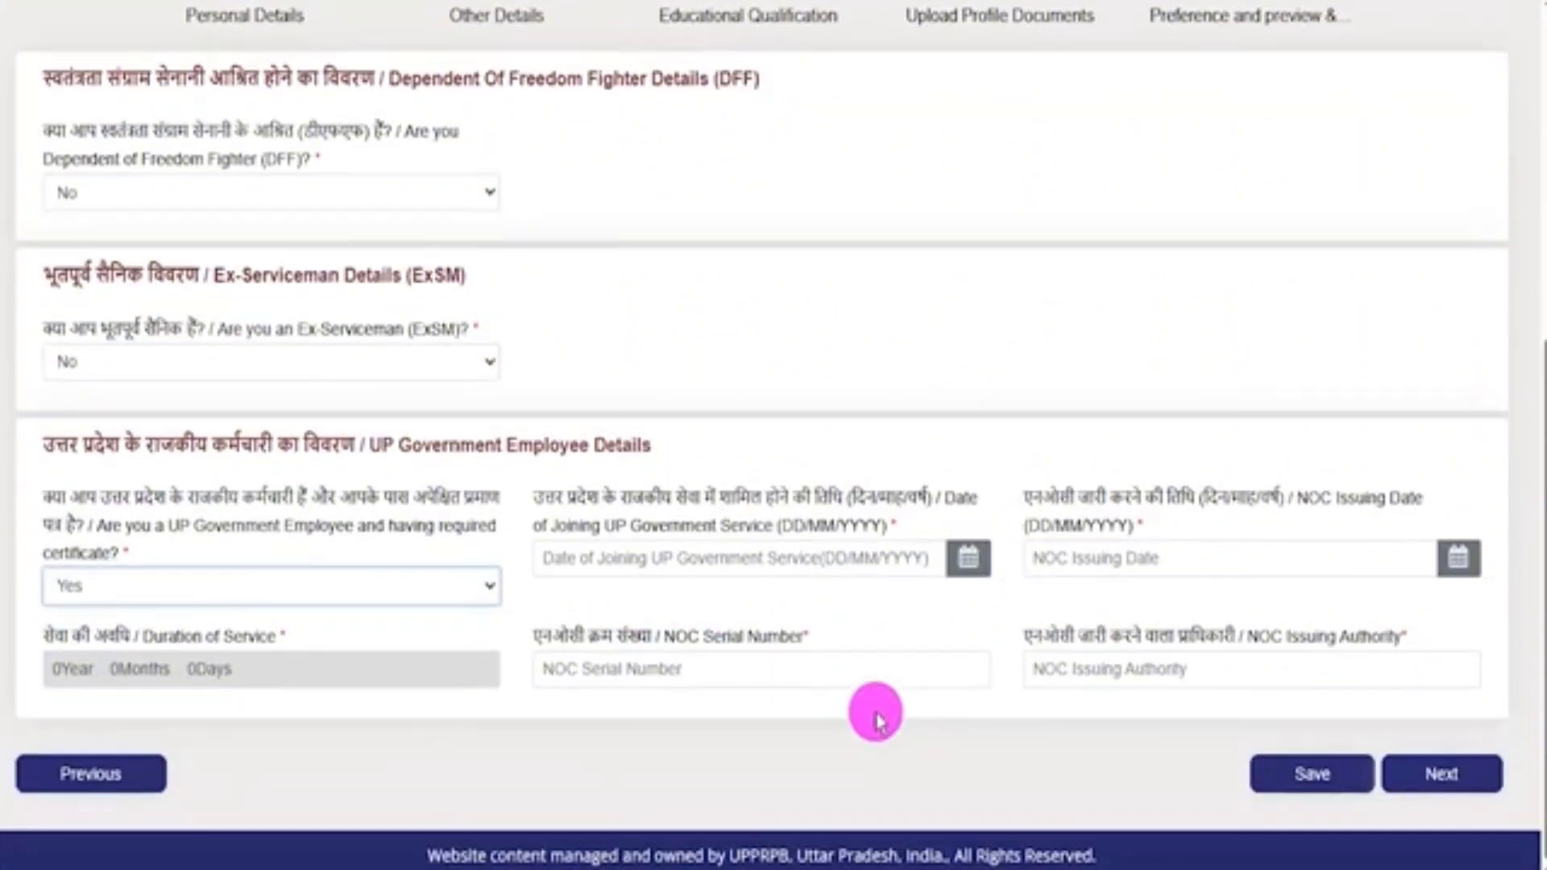
click(790, 507)
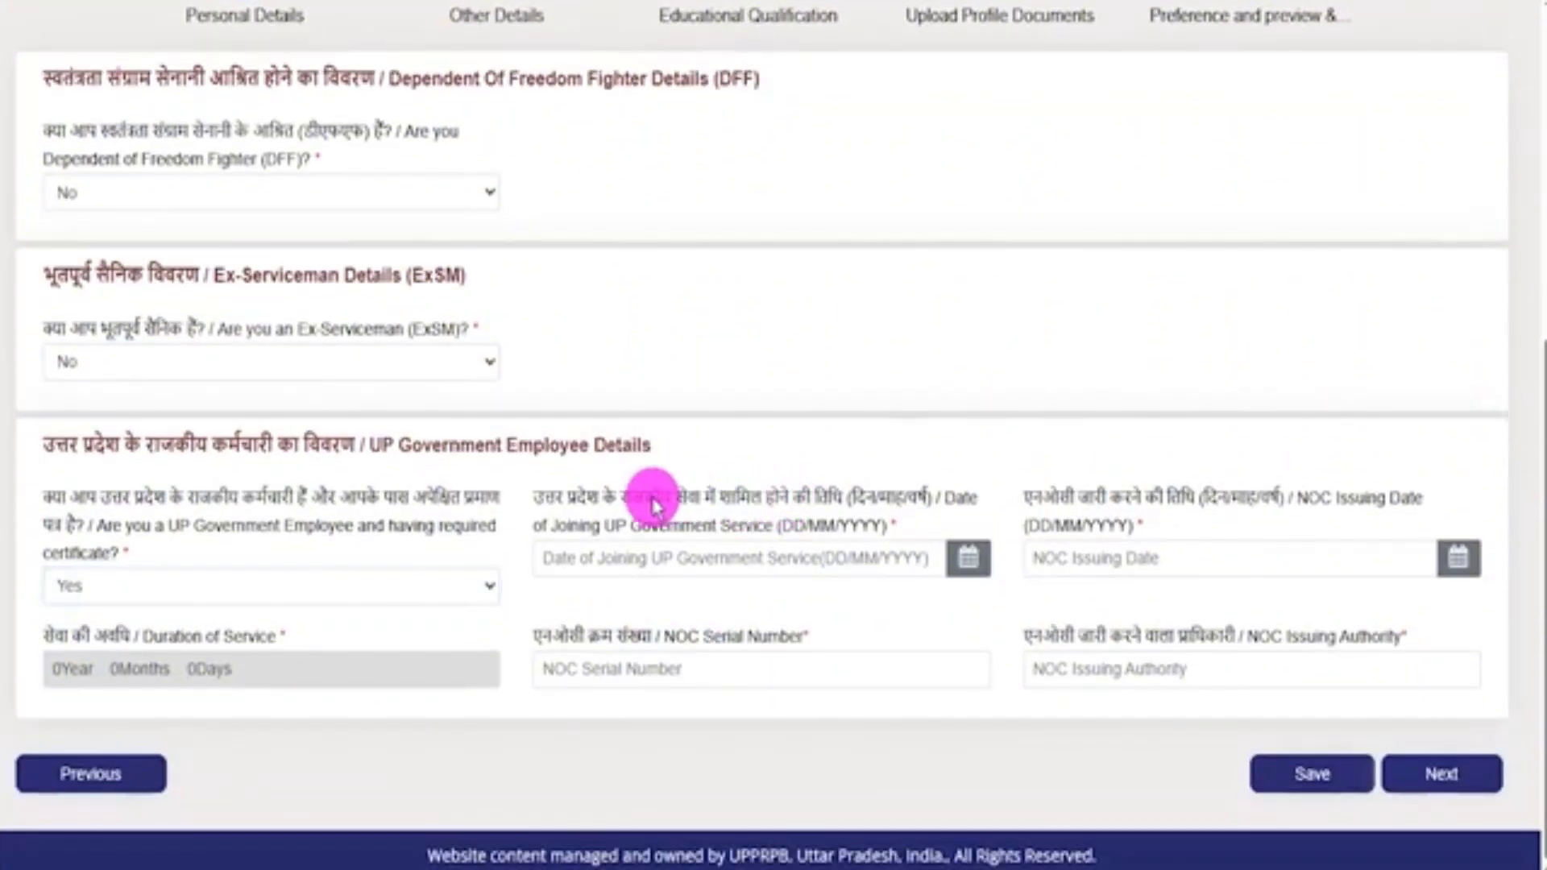
drag(622, 500, 703, 499)
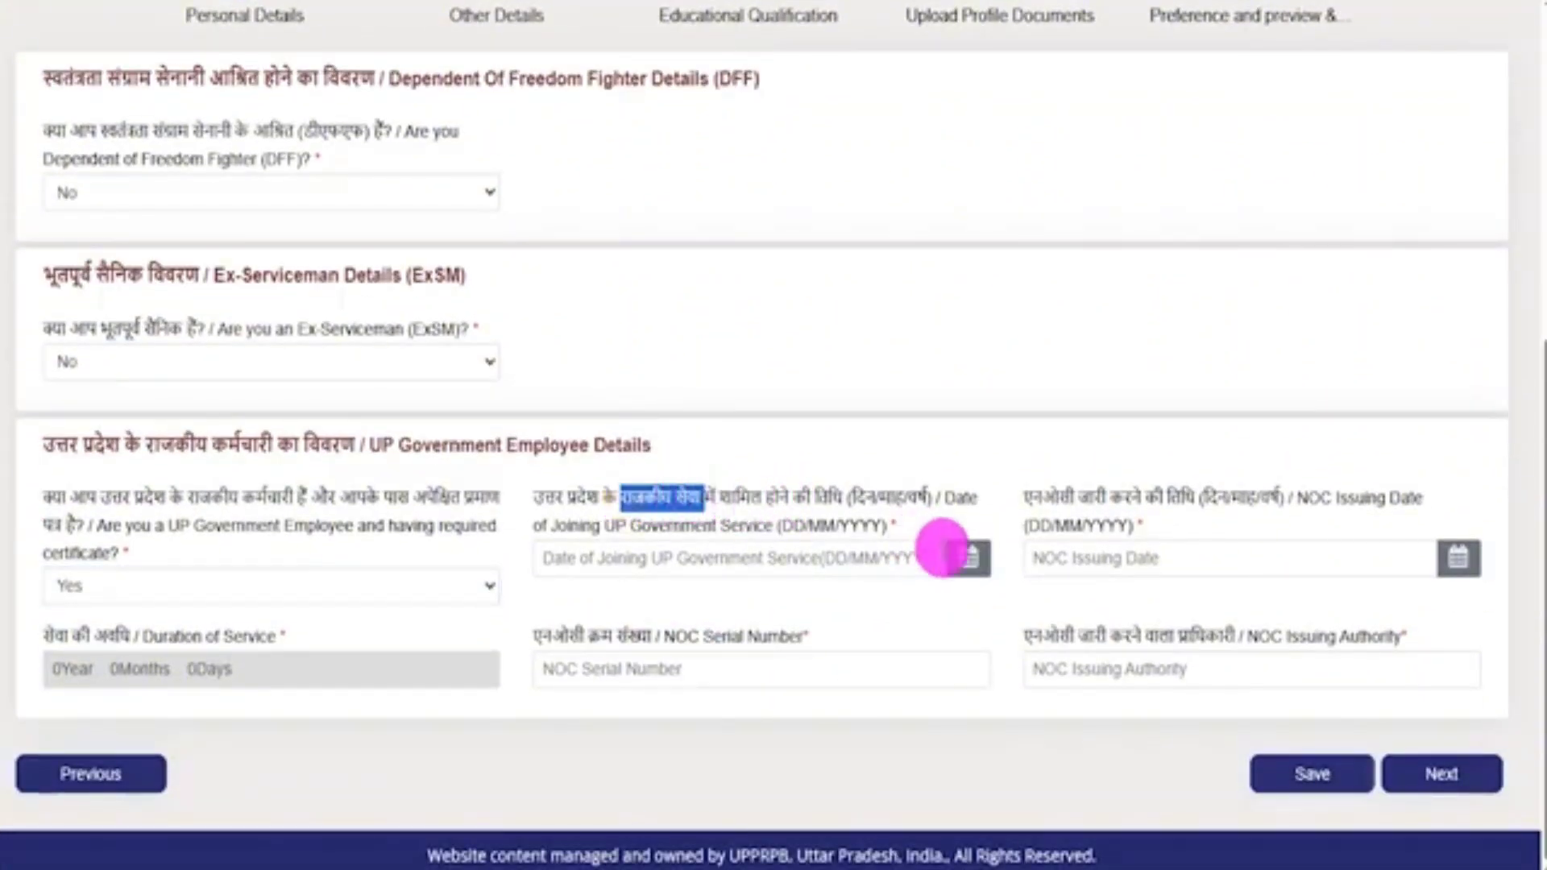
click(969, 569)
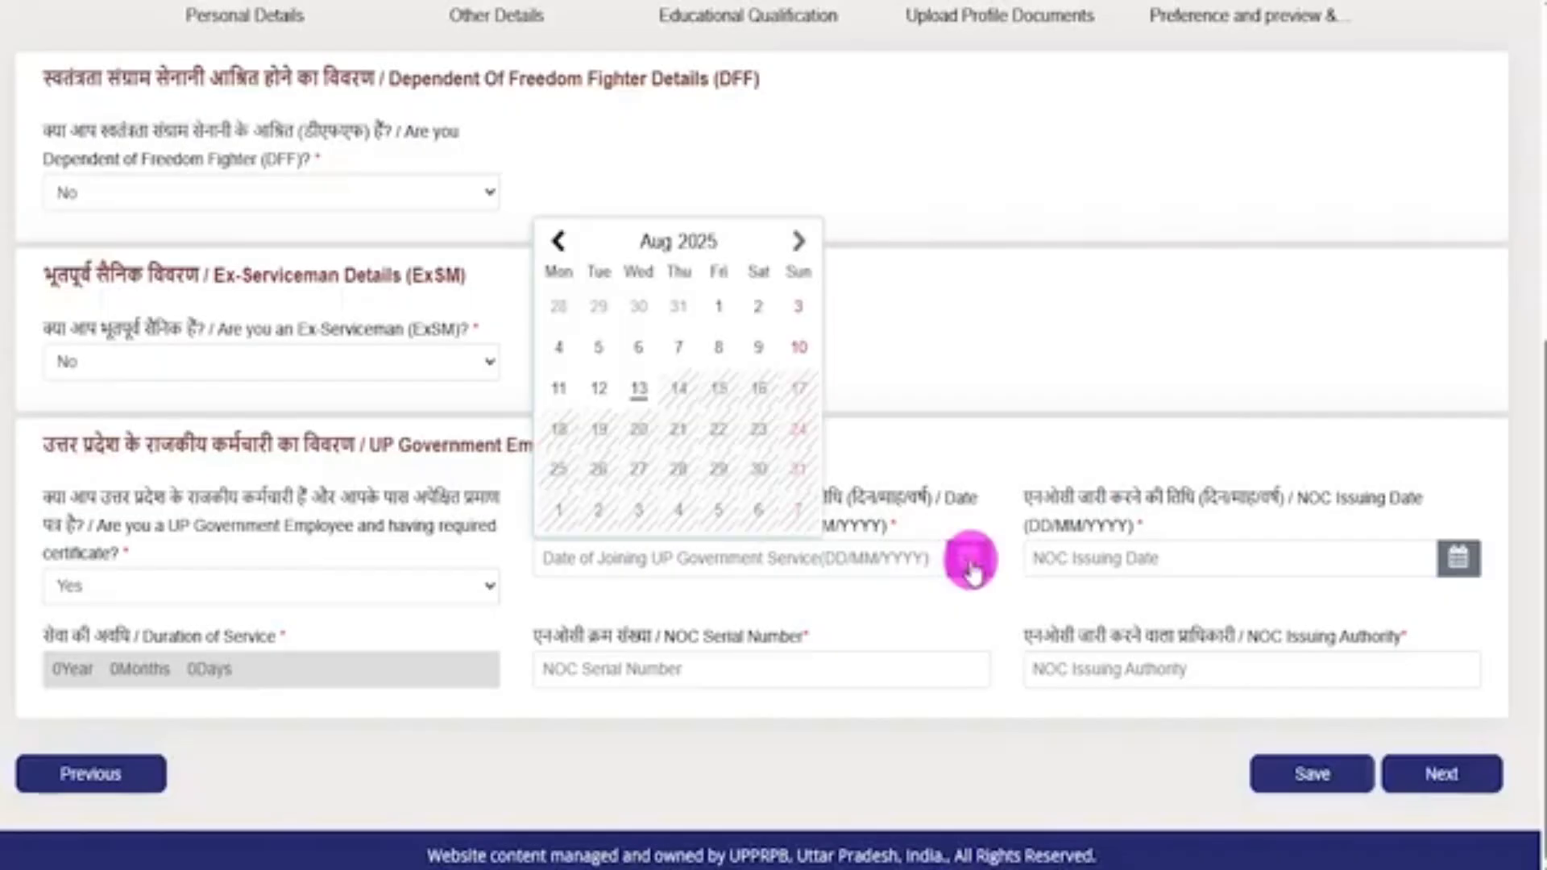
click(1291, 597)
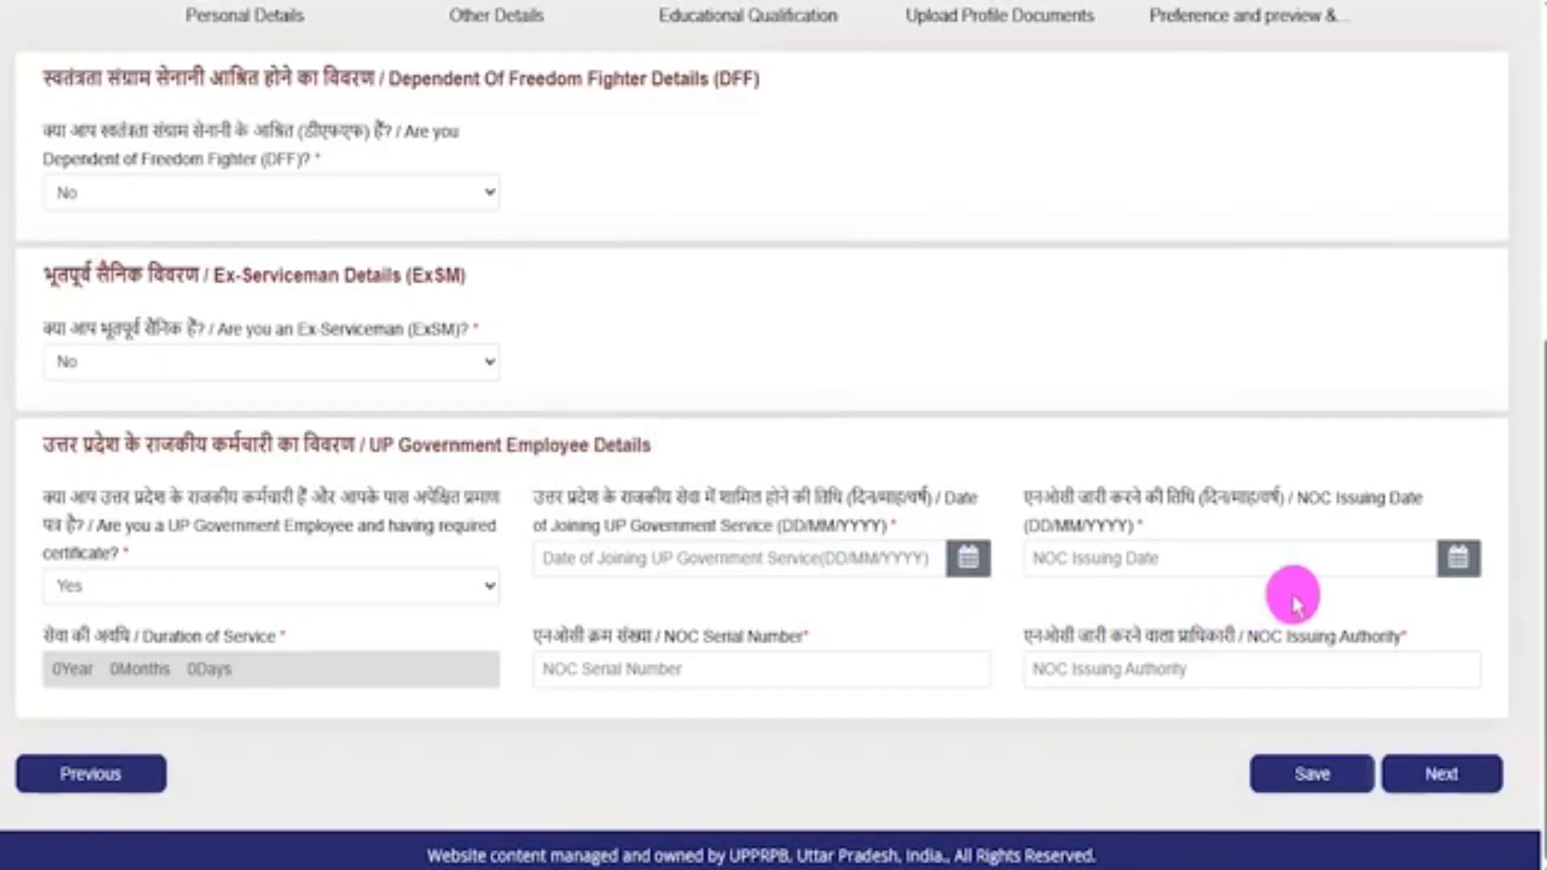
click(1458, 559)
click(496, 621)
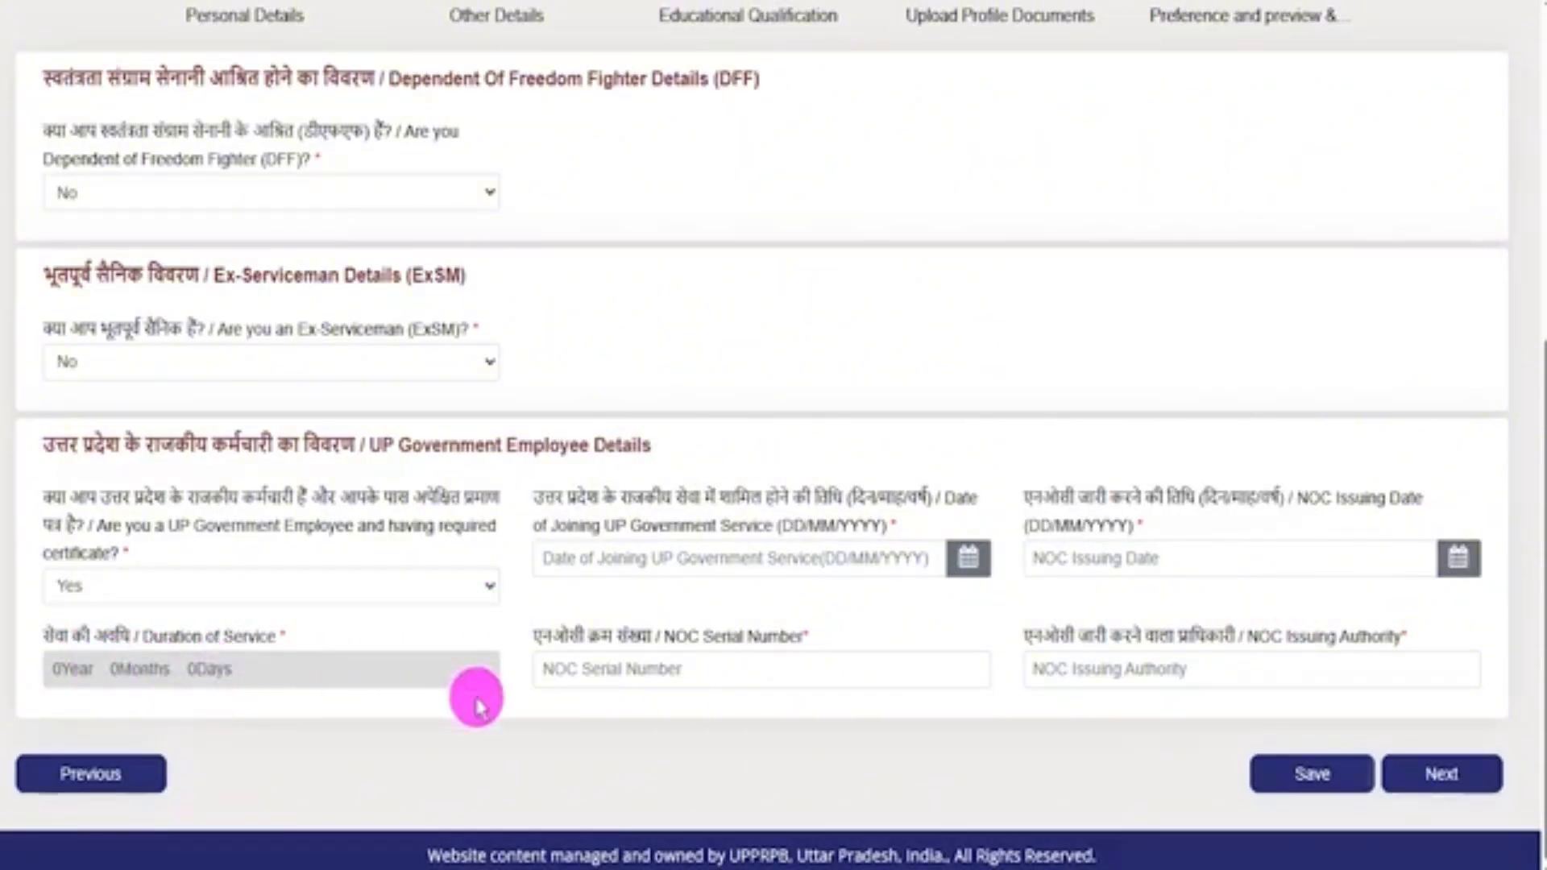
click(733, 677)
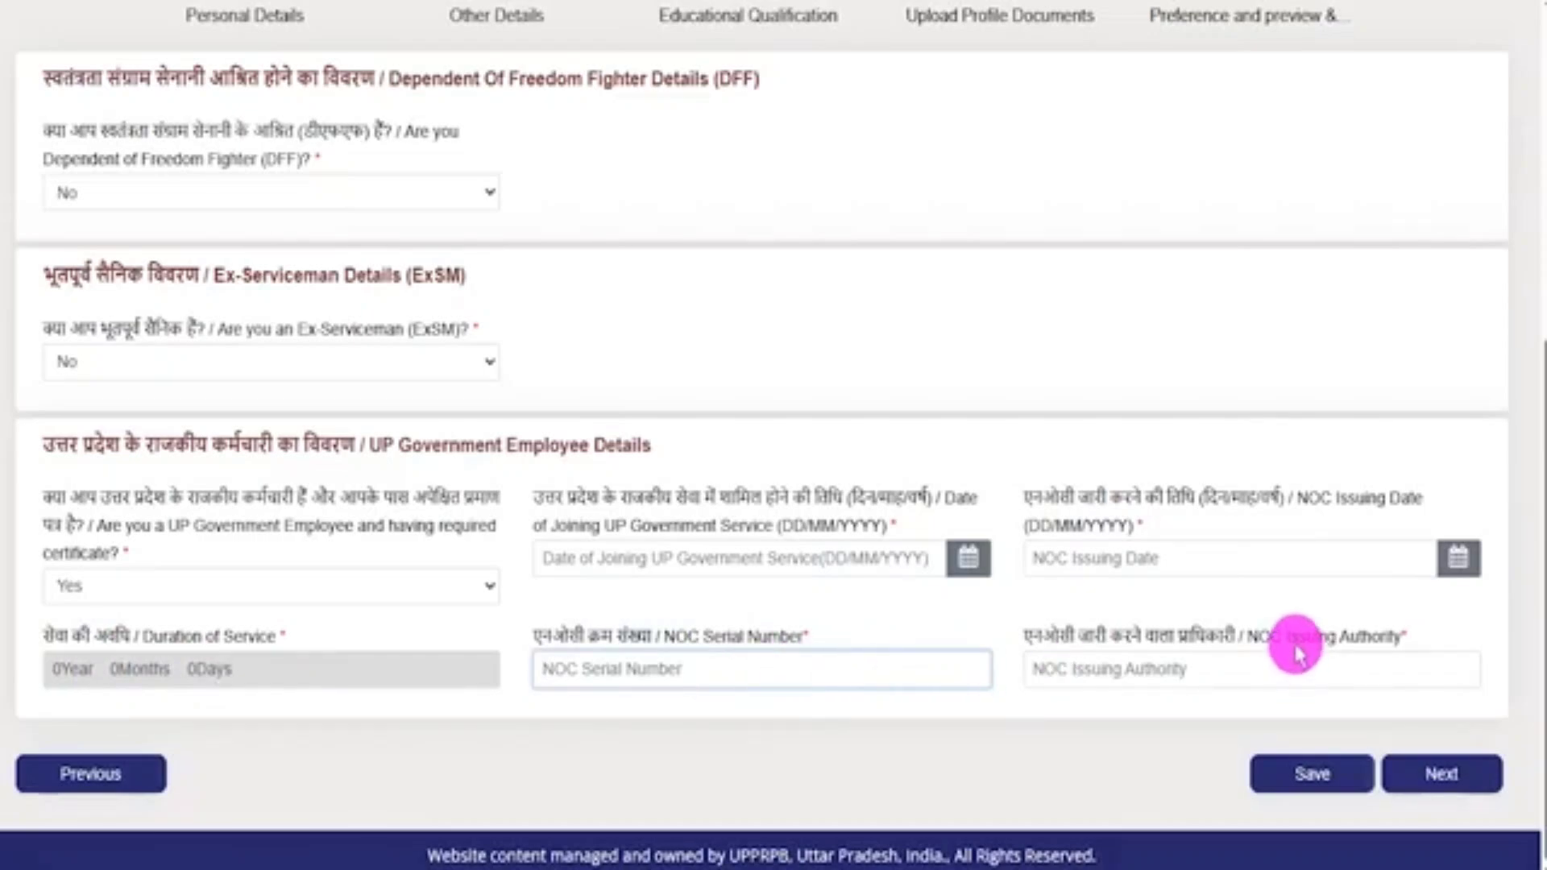
click(1202, 673)
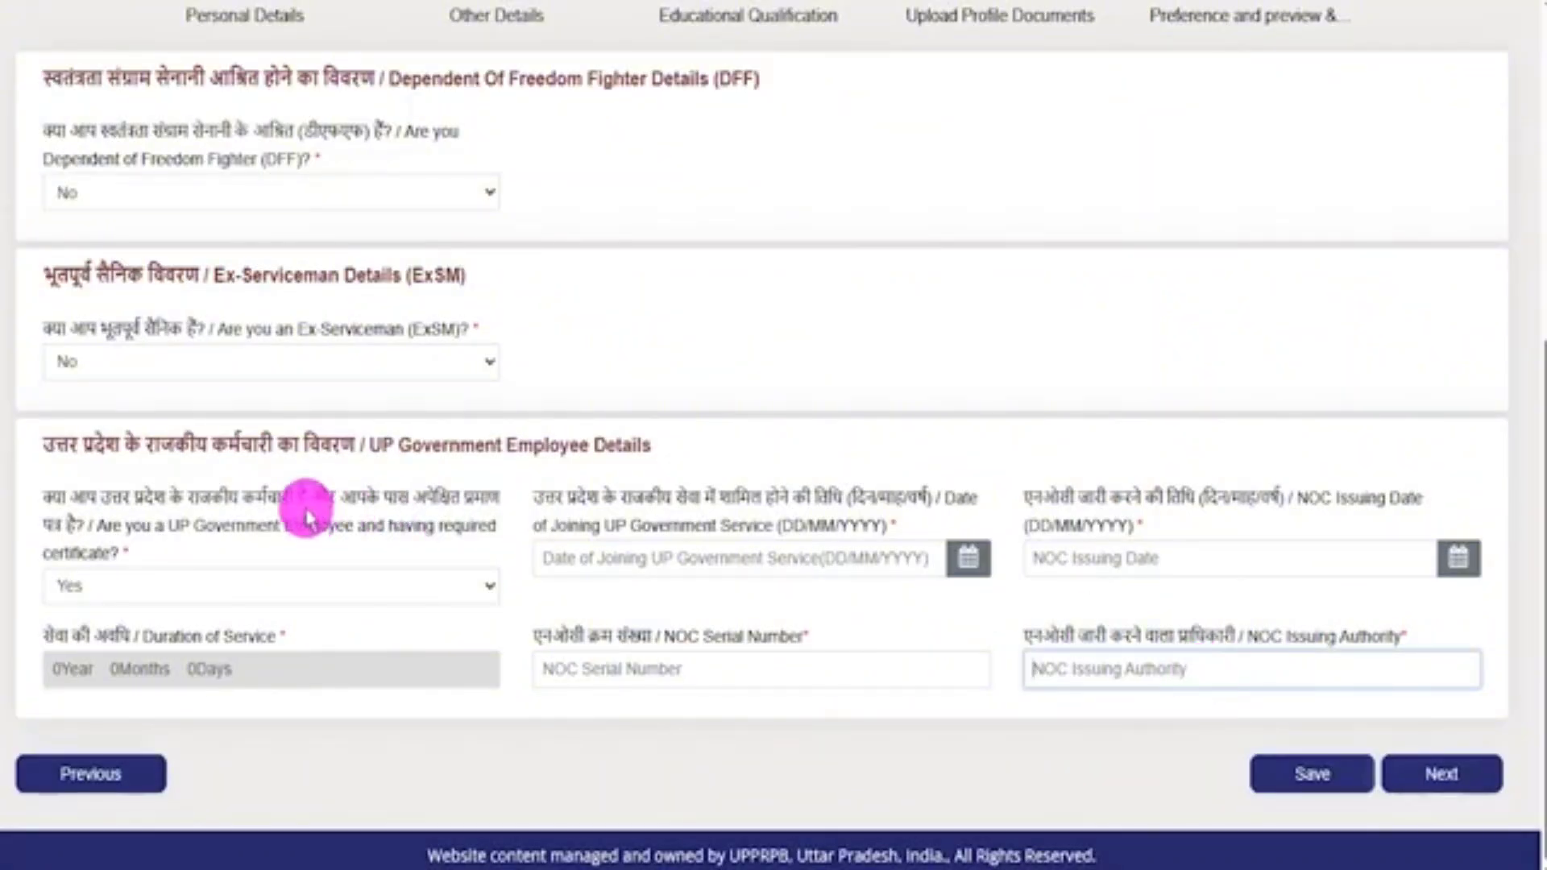
Change the UP Government Employee answer to No and continue to the Educational Qualification page.
click(196, 587)
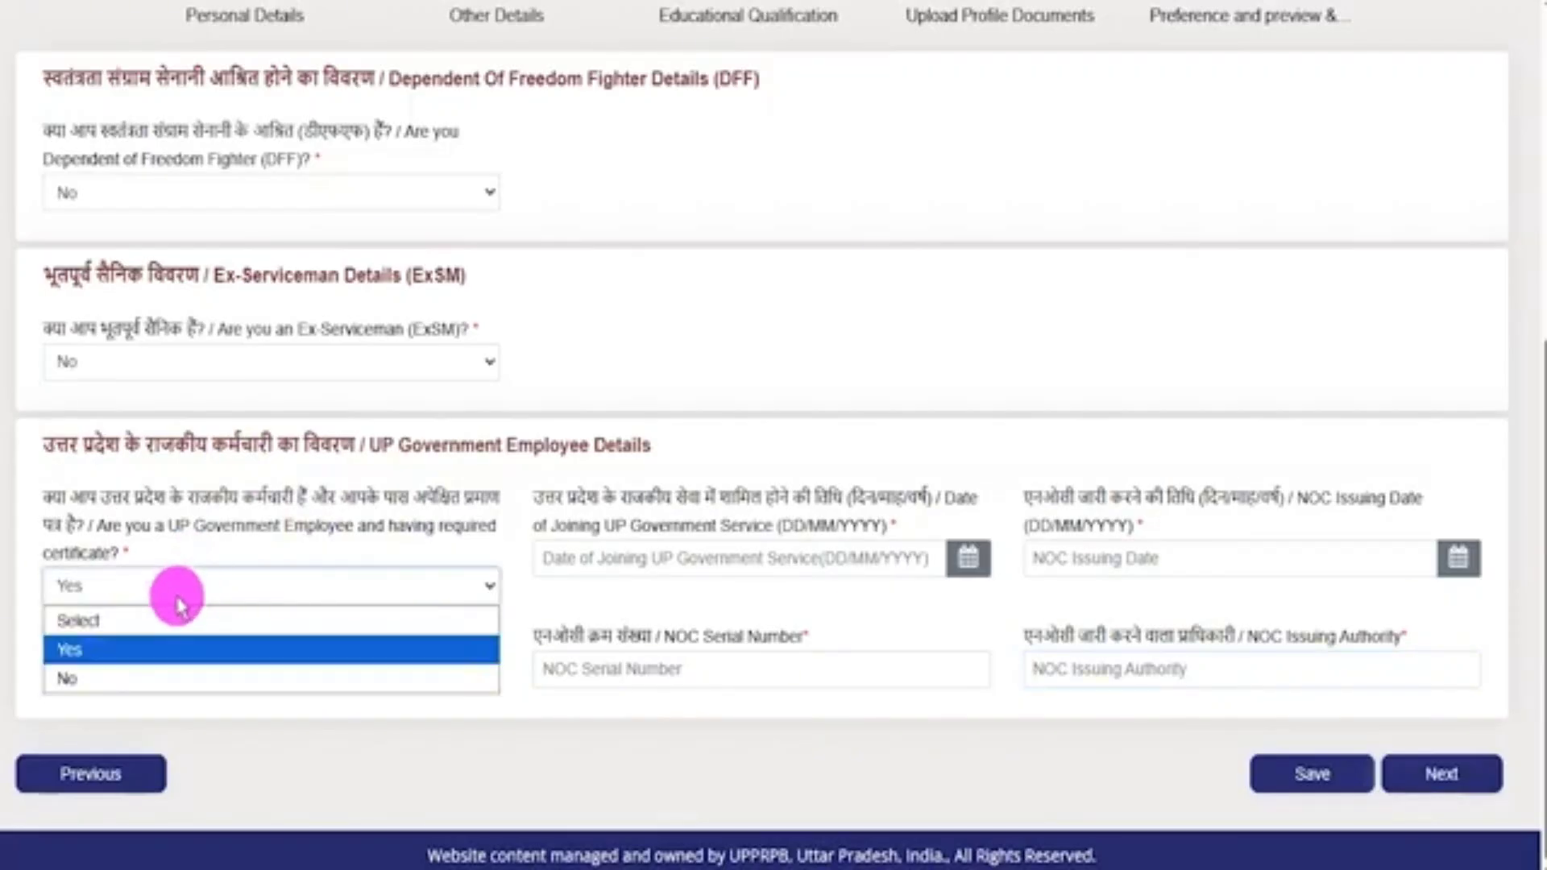
click(101, 676)
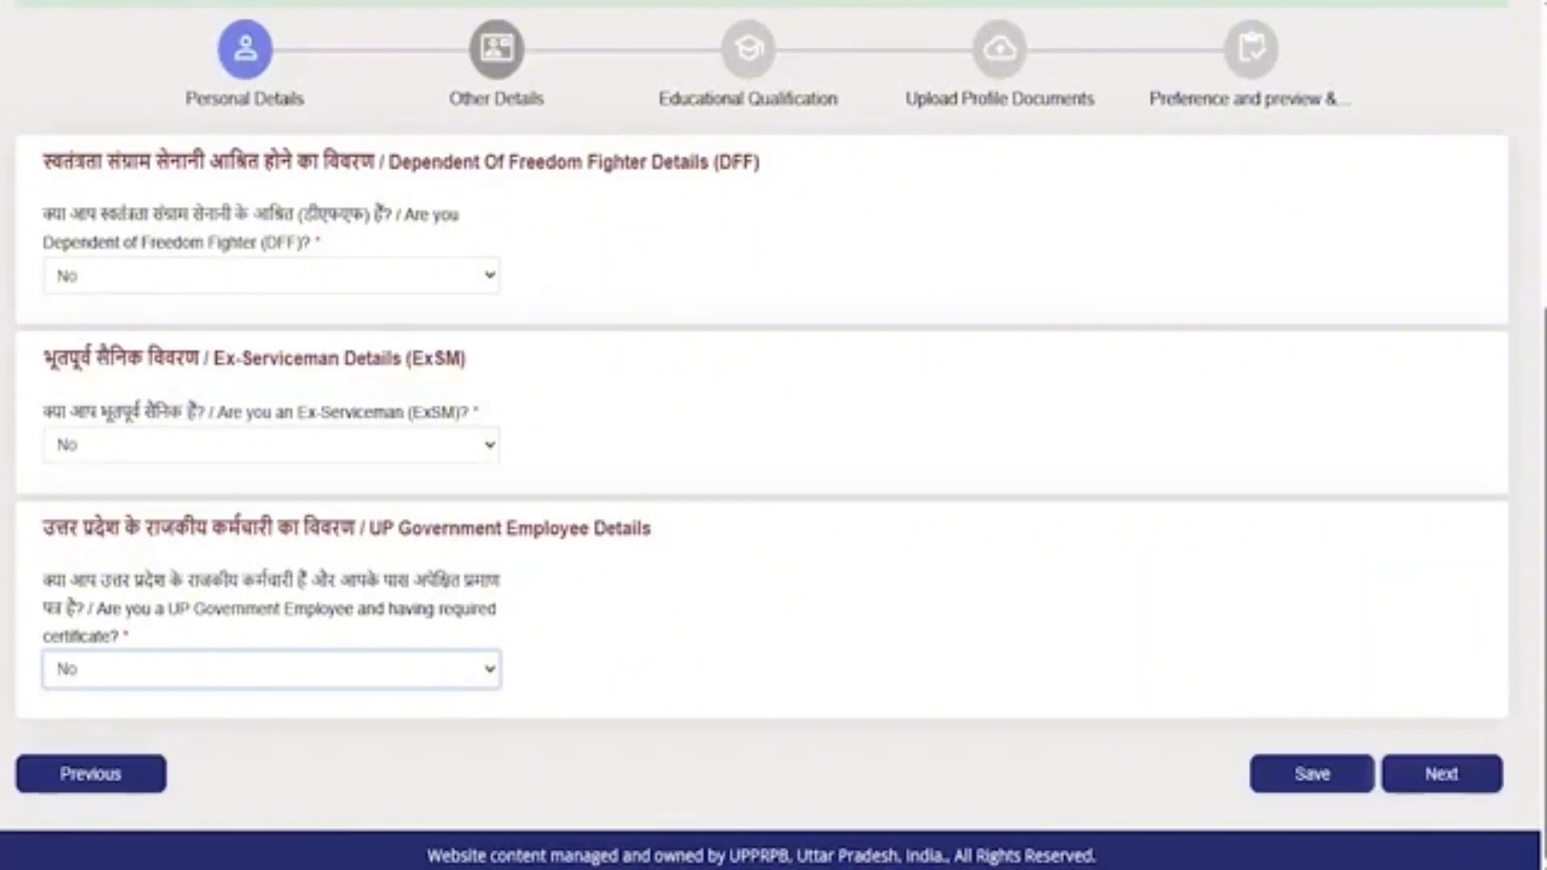
drag(923, 788, 1223, 778)
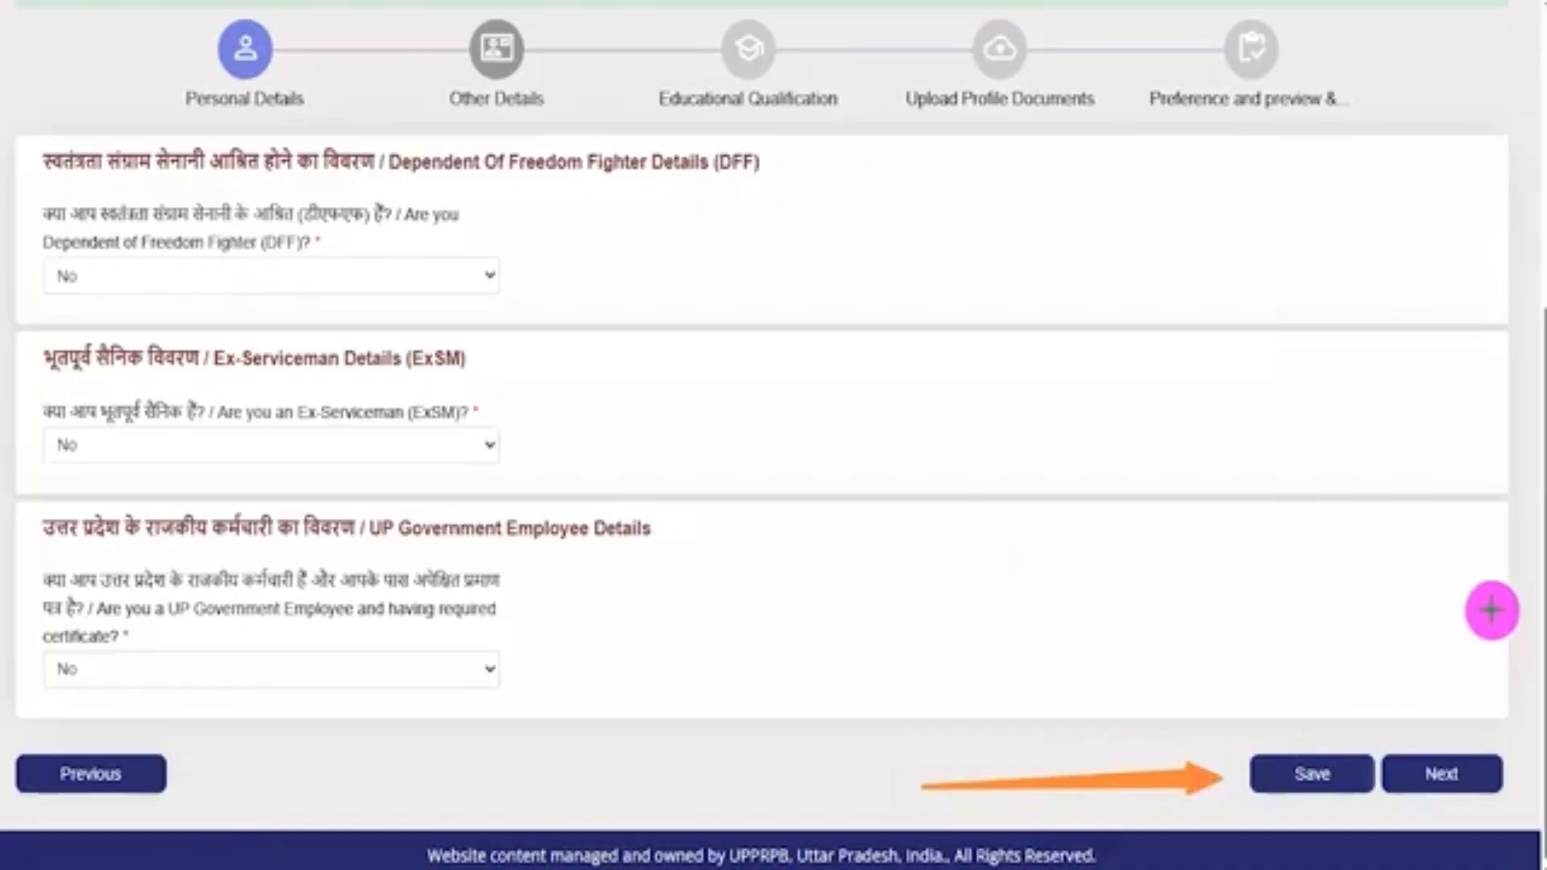
drag(1439, 493, 1441, 728)
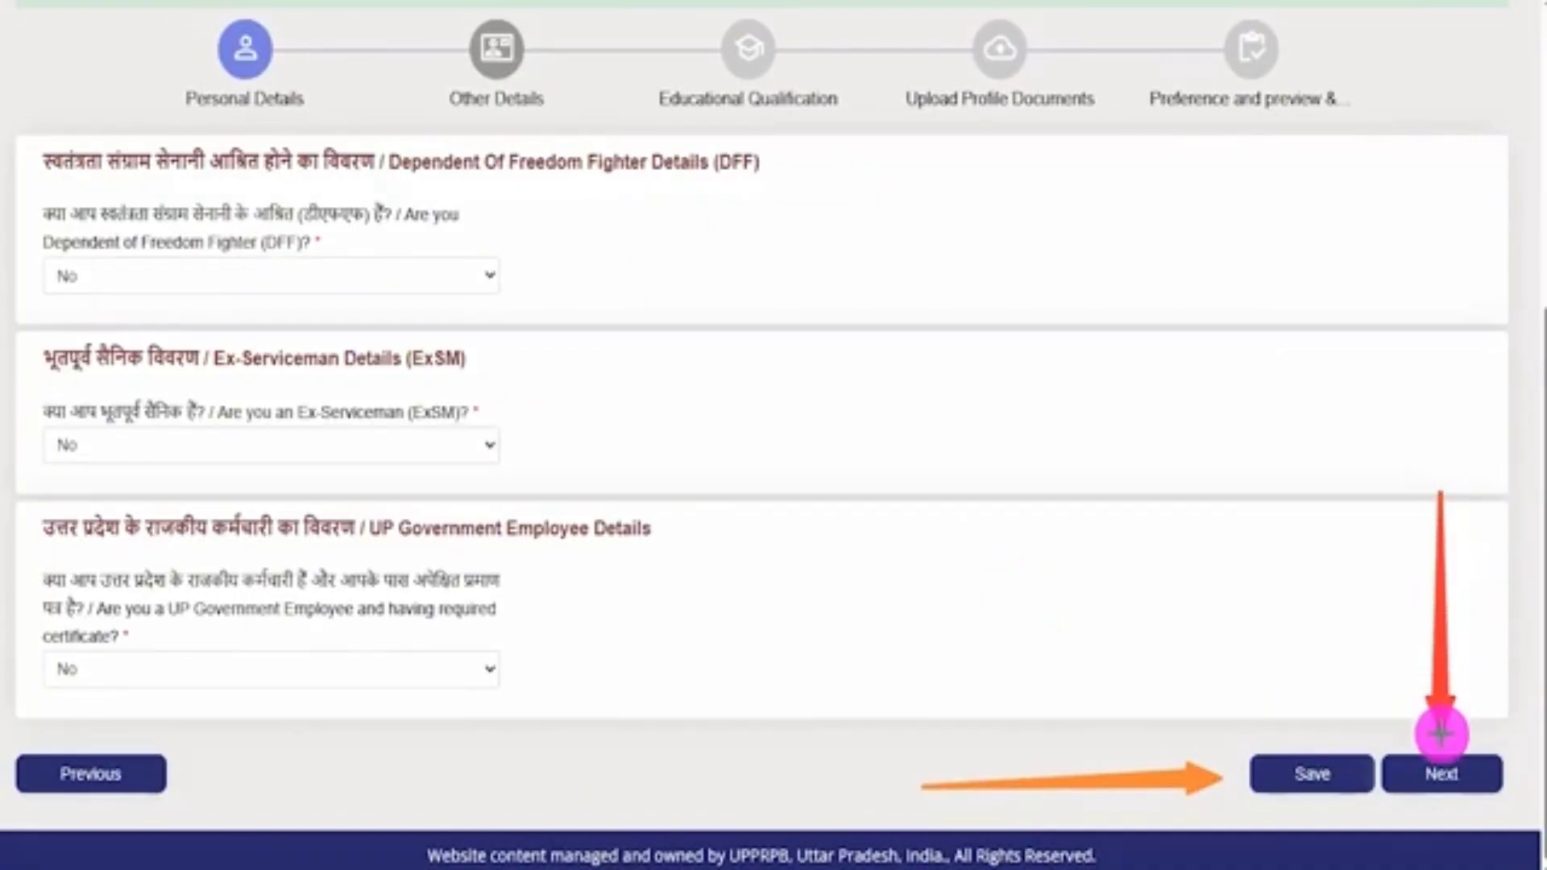
click(1442, 772)
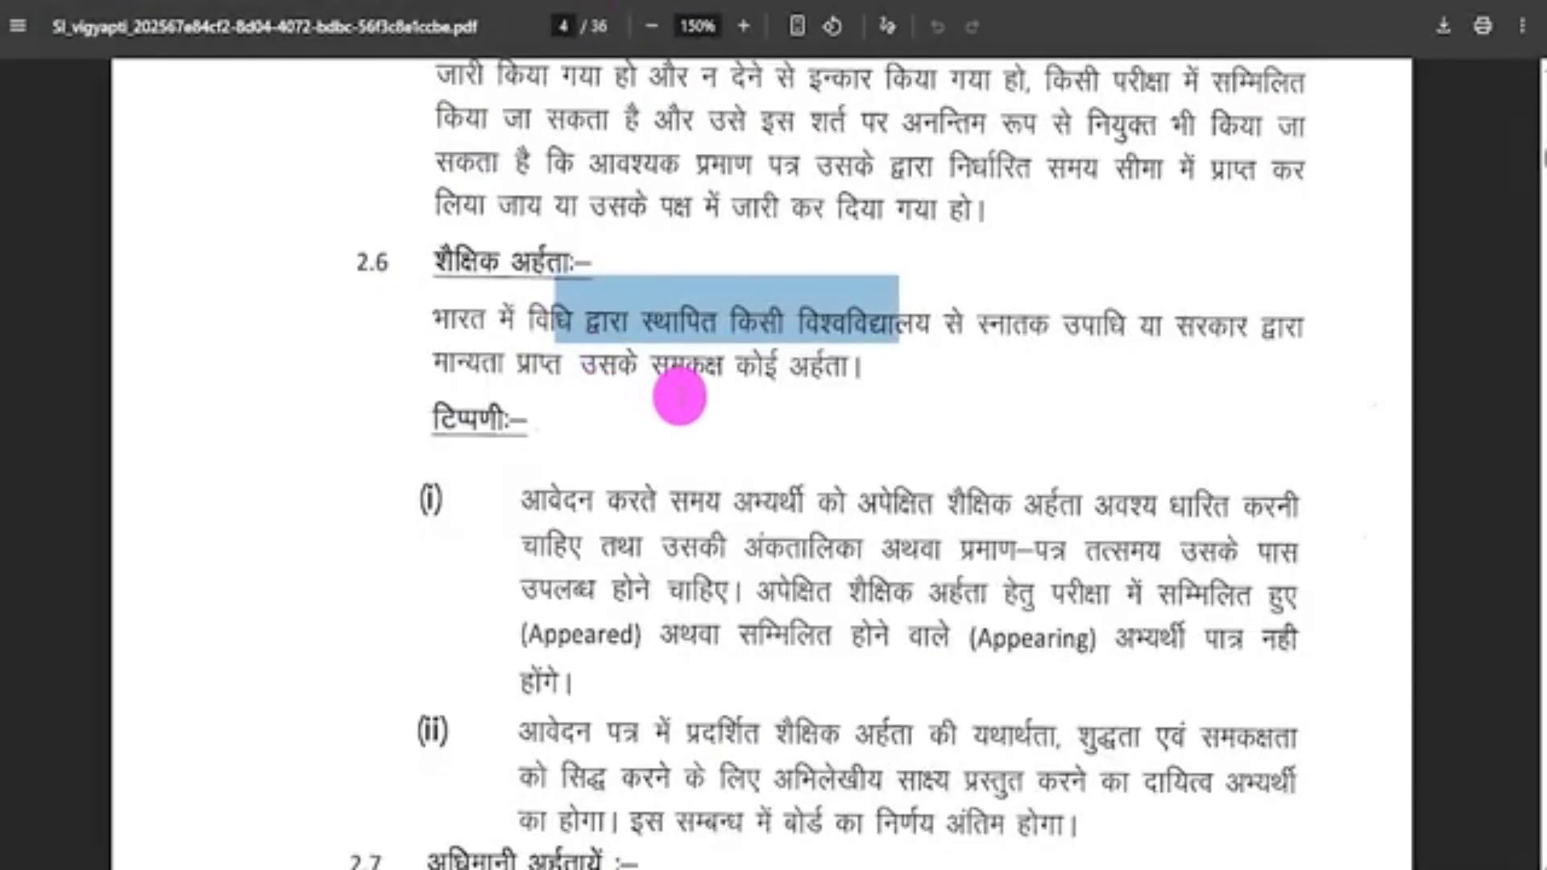
Read the educational qualification requirement in section 2.6 of the recruitment notification PDF.
click(669, 355)
drag(455, 318, 757, 322)
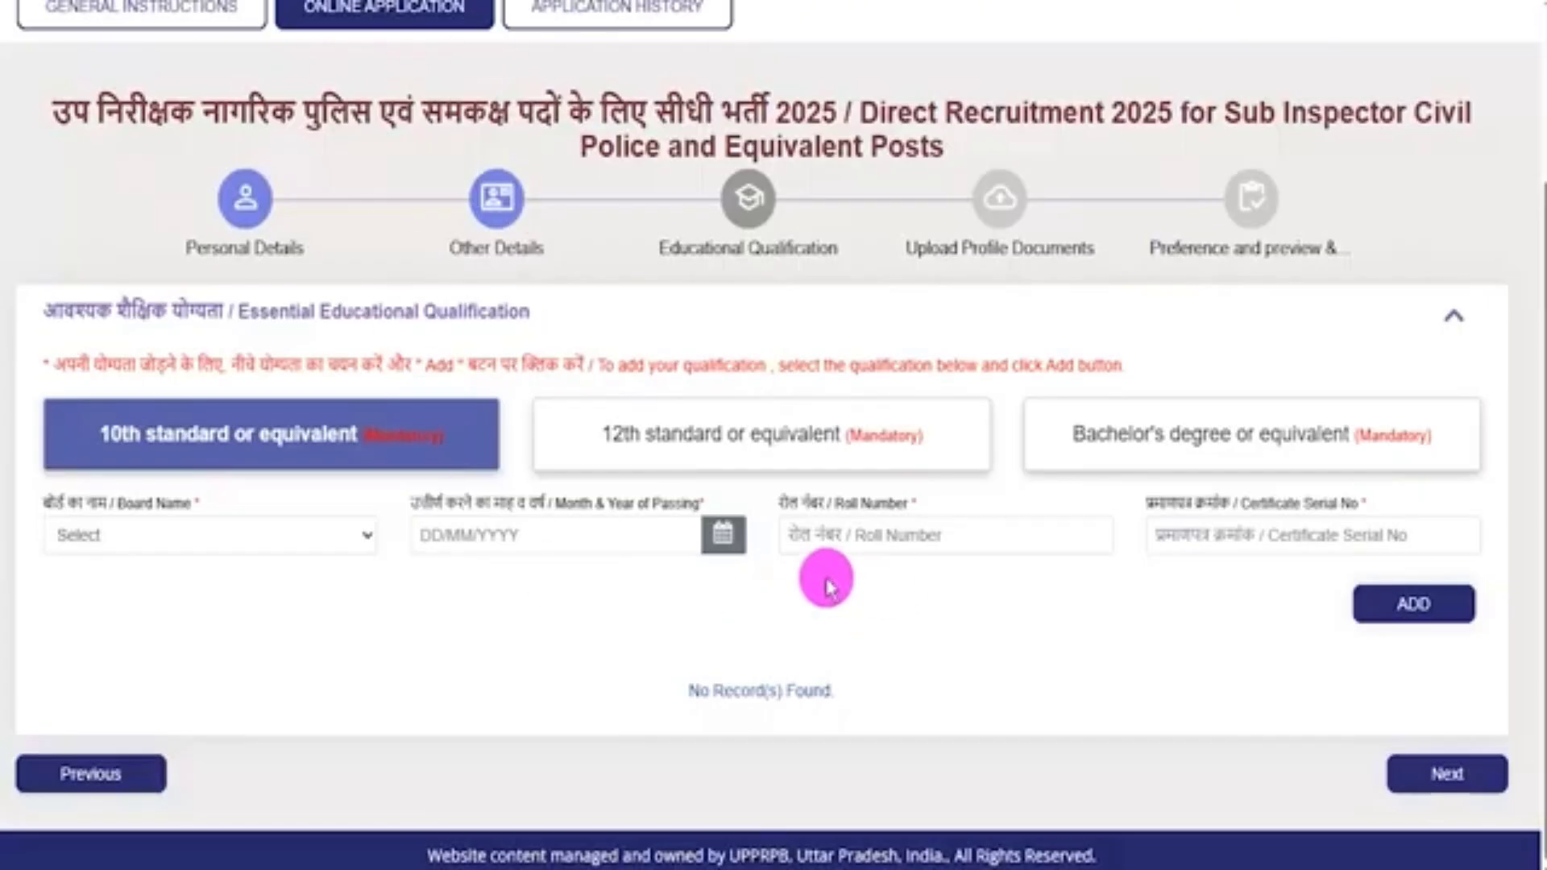
Examine the mandatory qualification entries for 10th standard, 12th standard and Bachelor's degree in the application form.
click(796, 608)
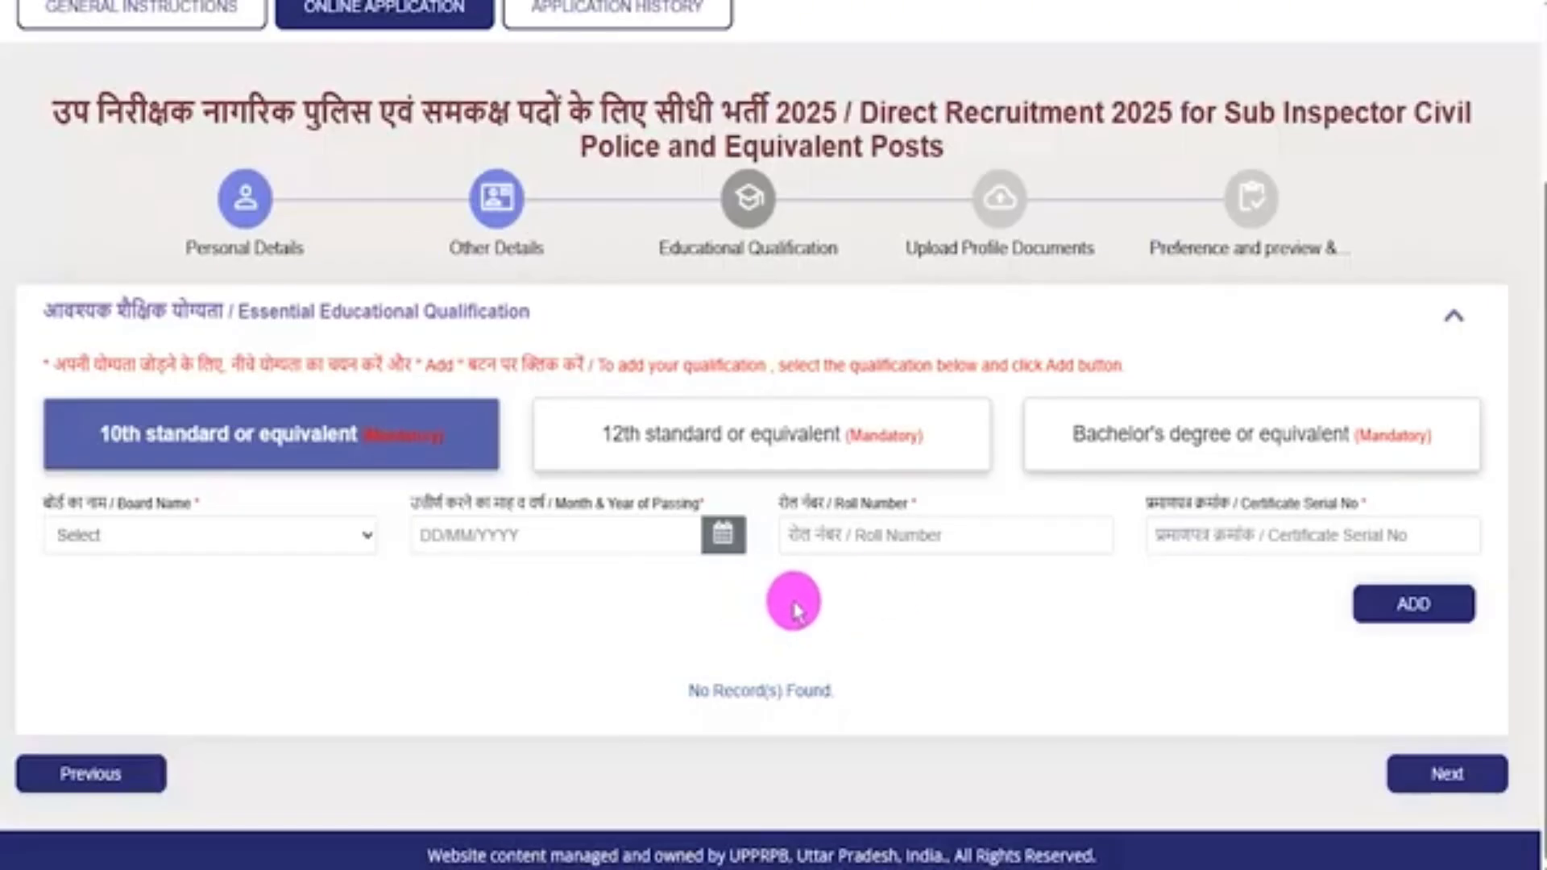
click(249, 448)
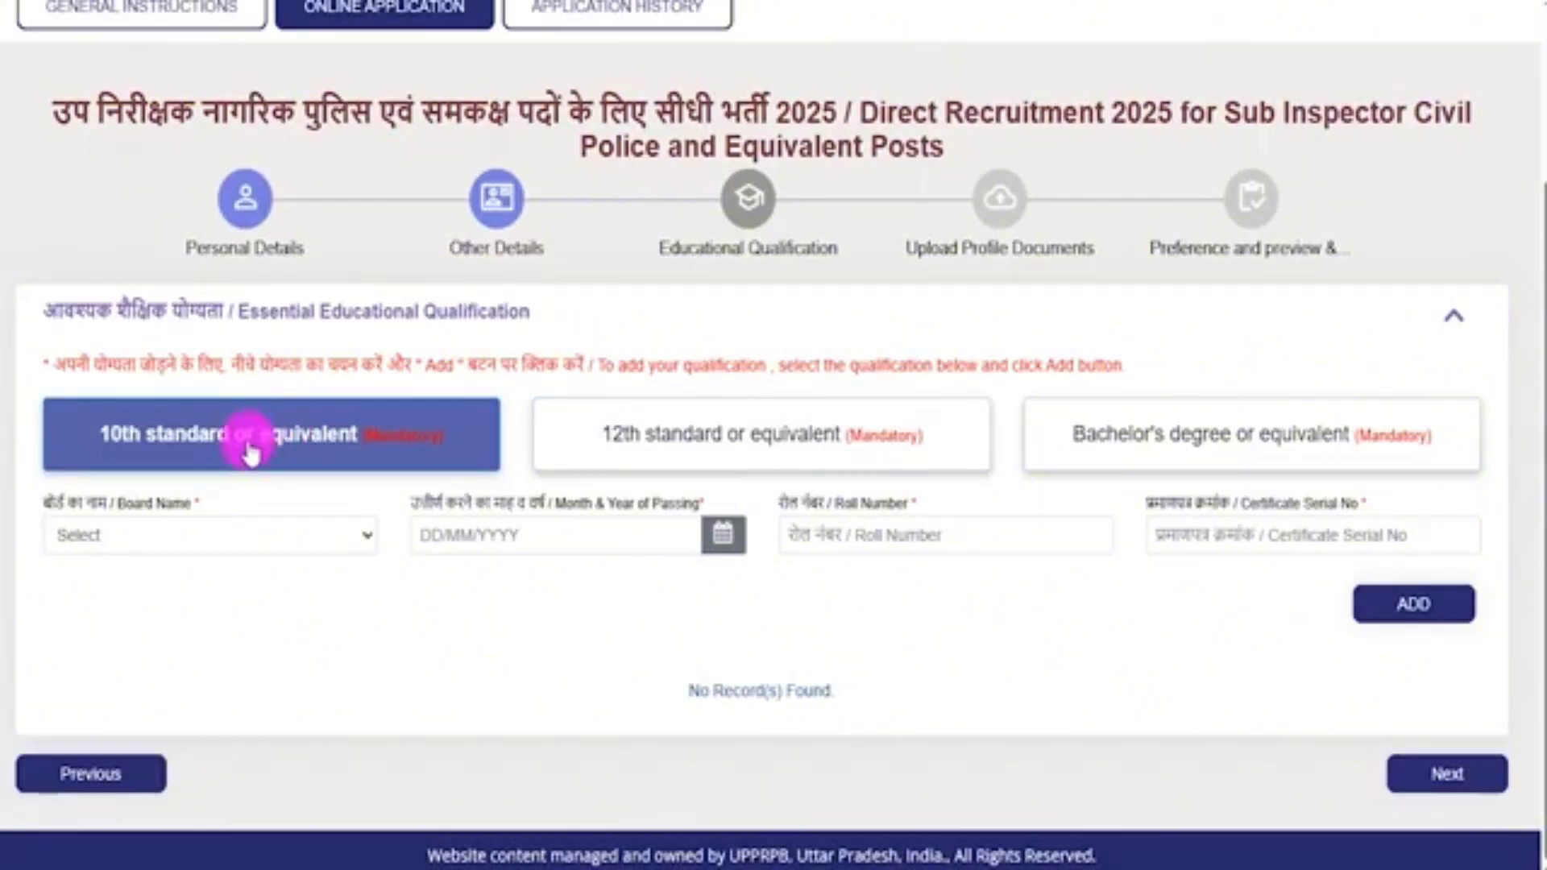
click(767, 448)
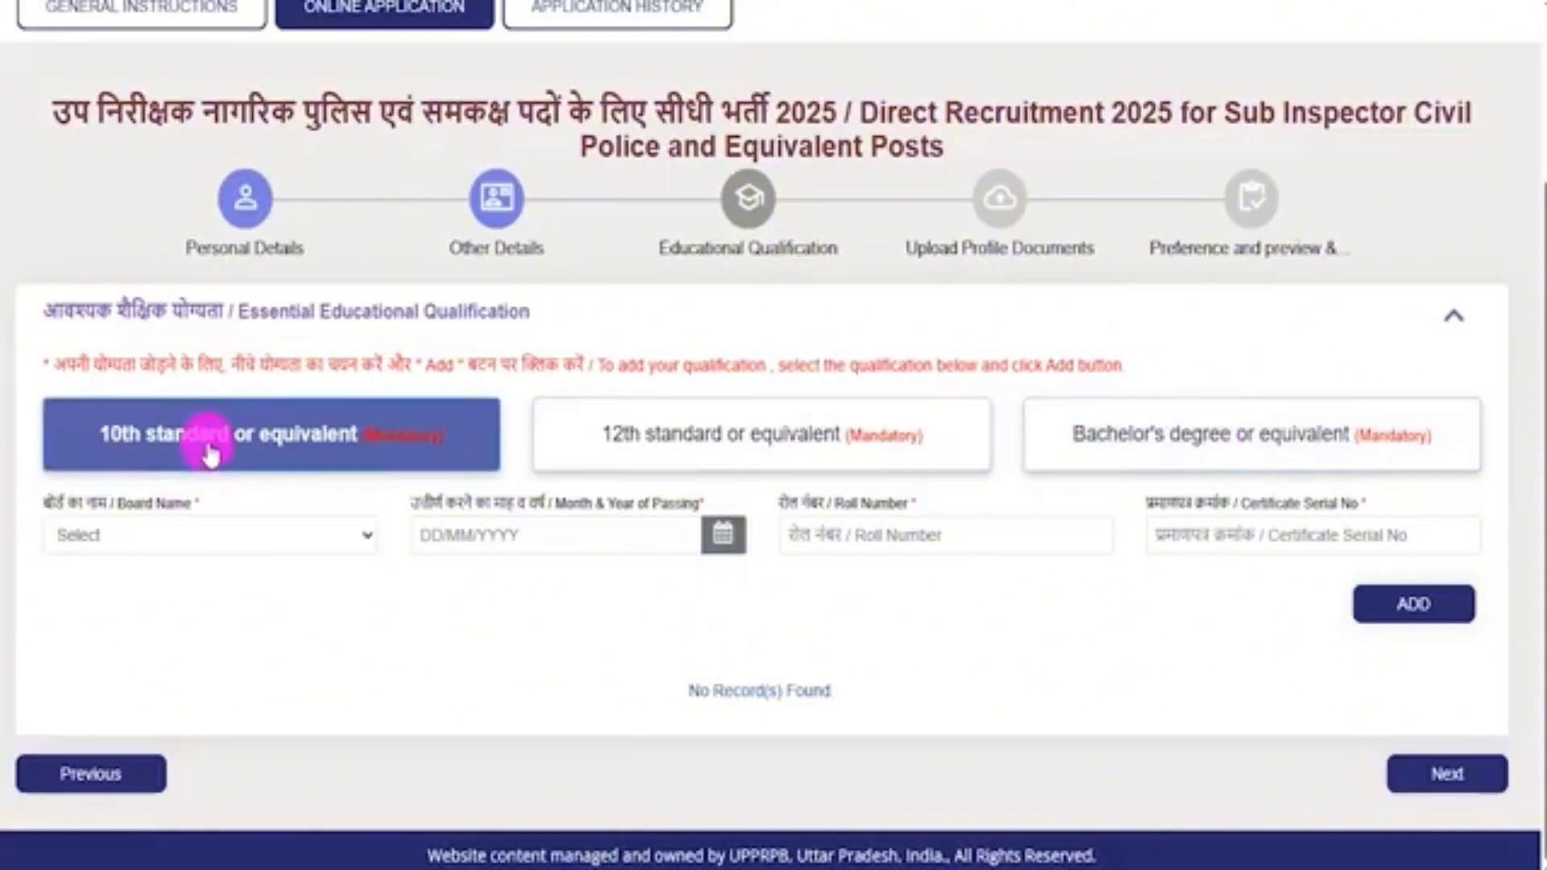
Set the 10th standard board to Central Board of Secondary Education (CBSE), New Delhi and the month and year of passing to 01/05/2017.
click(179, 536)
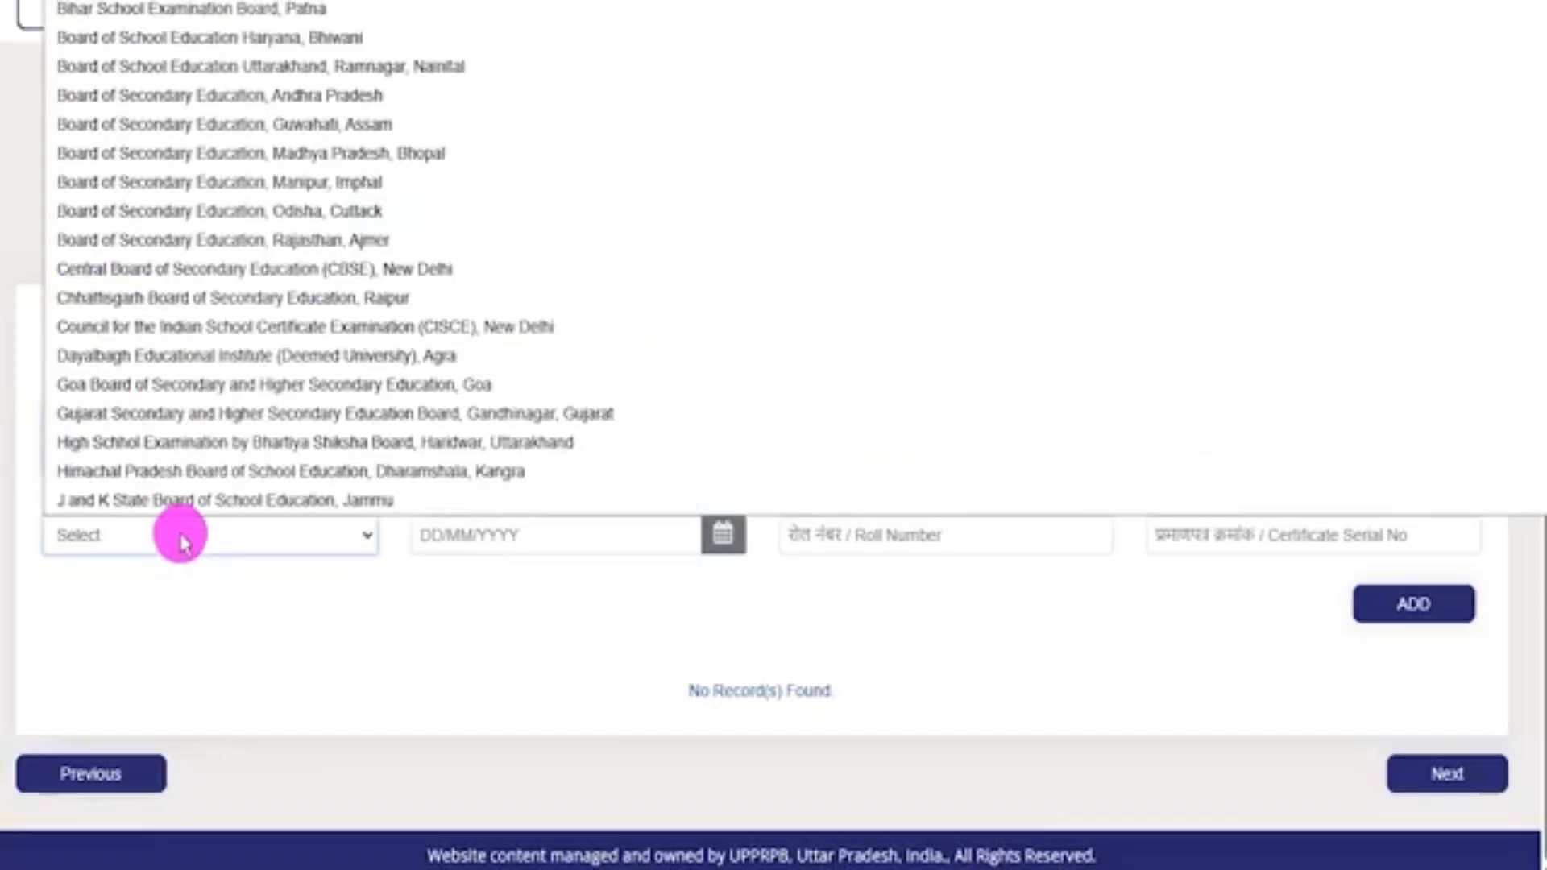
key(c)
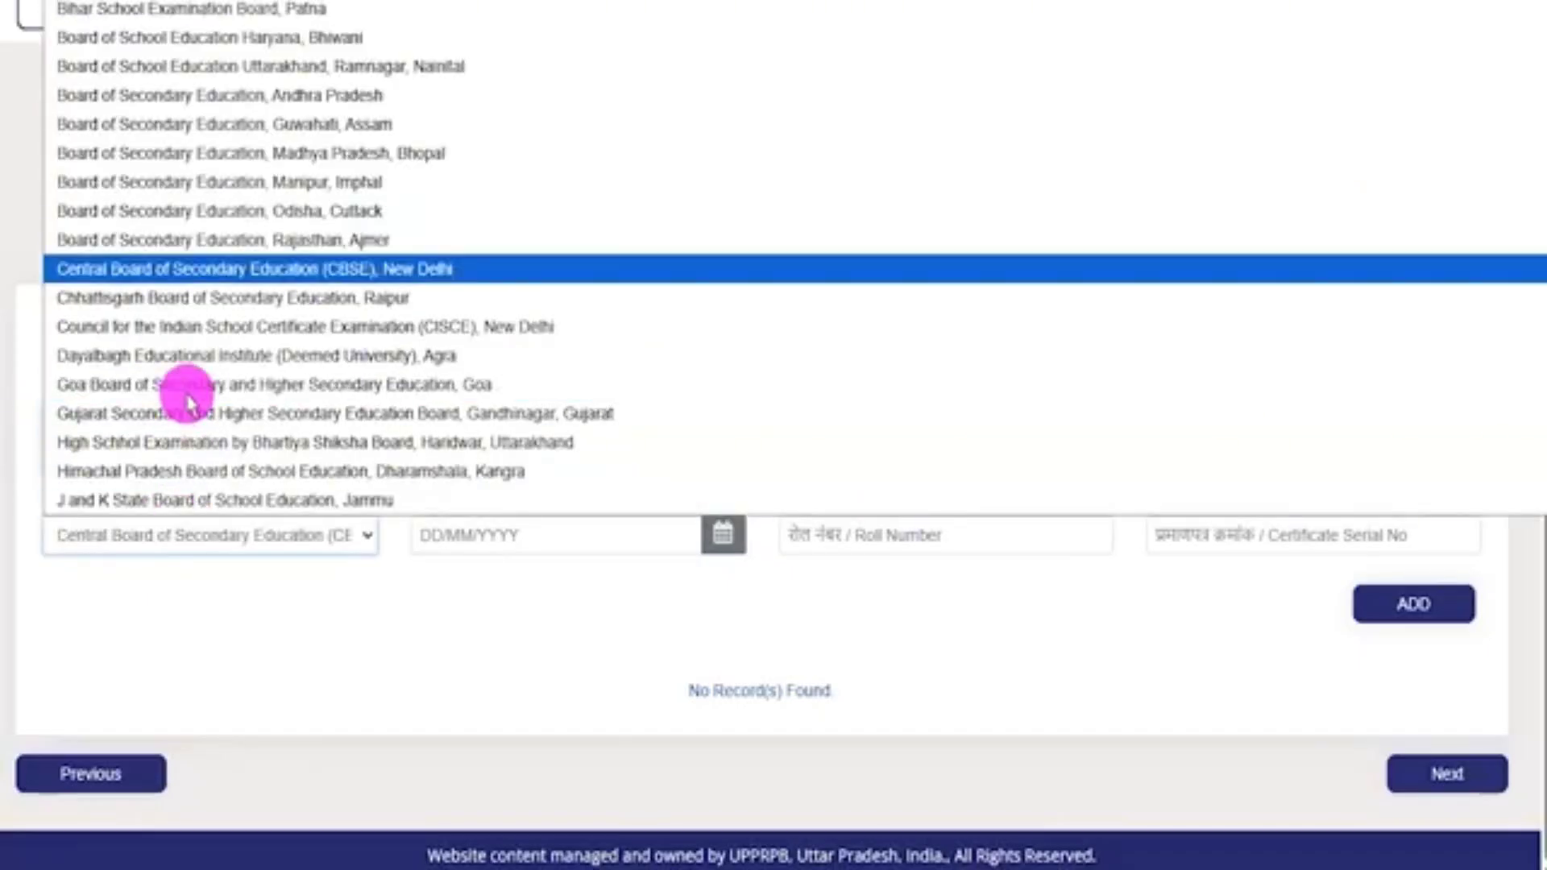
click(235, 268)
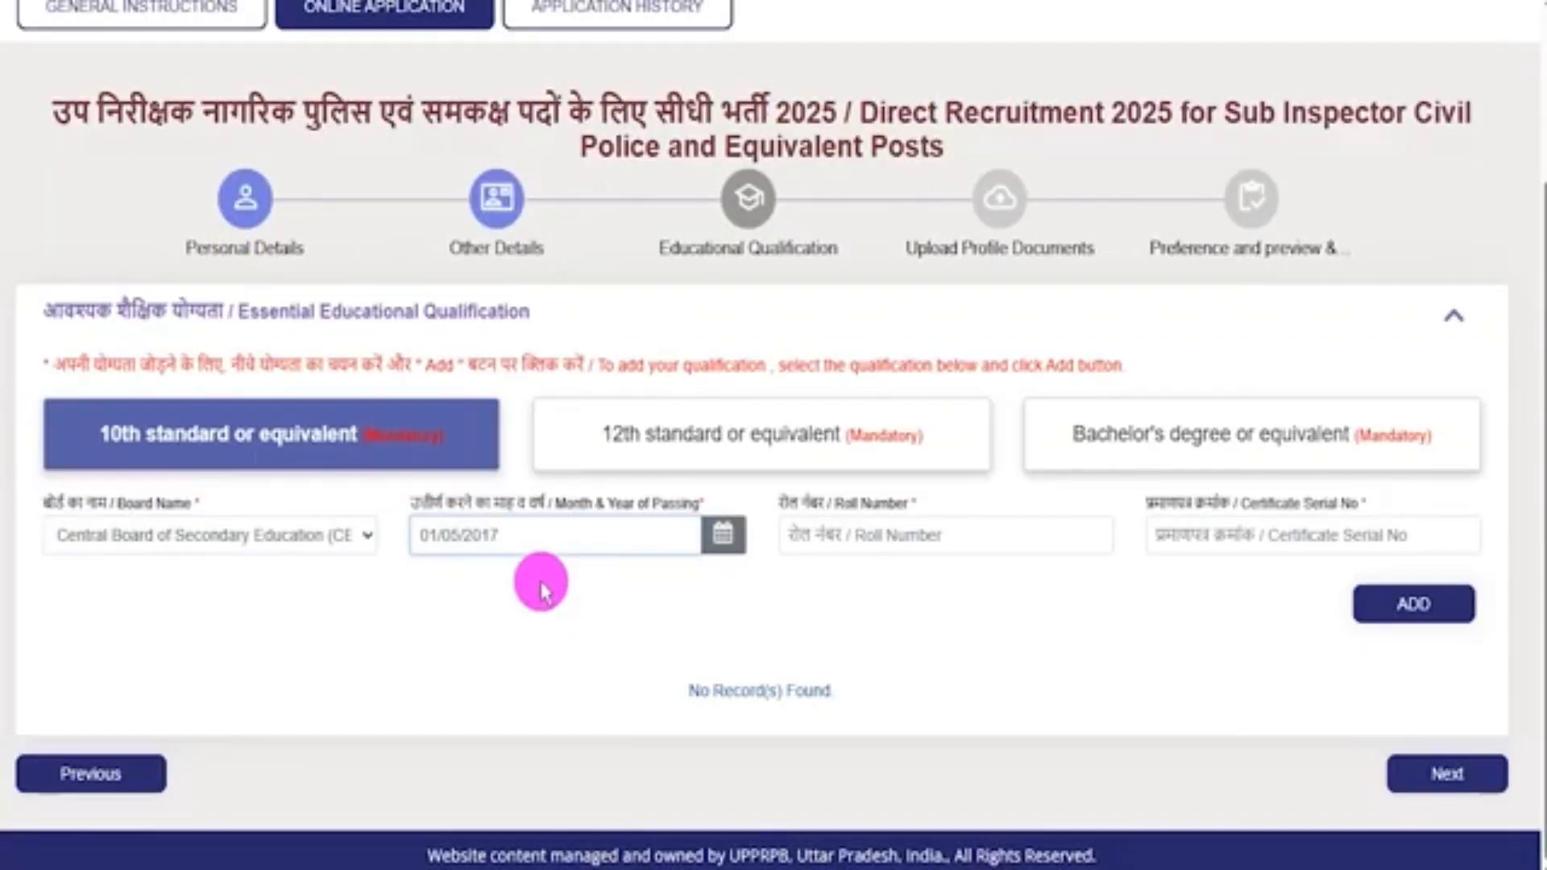
click(719, 546)
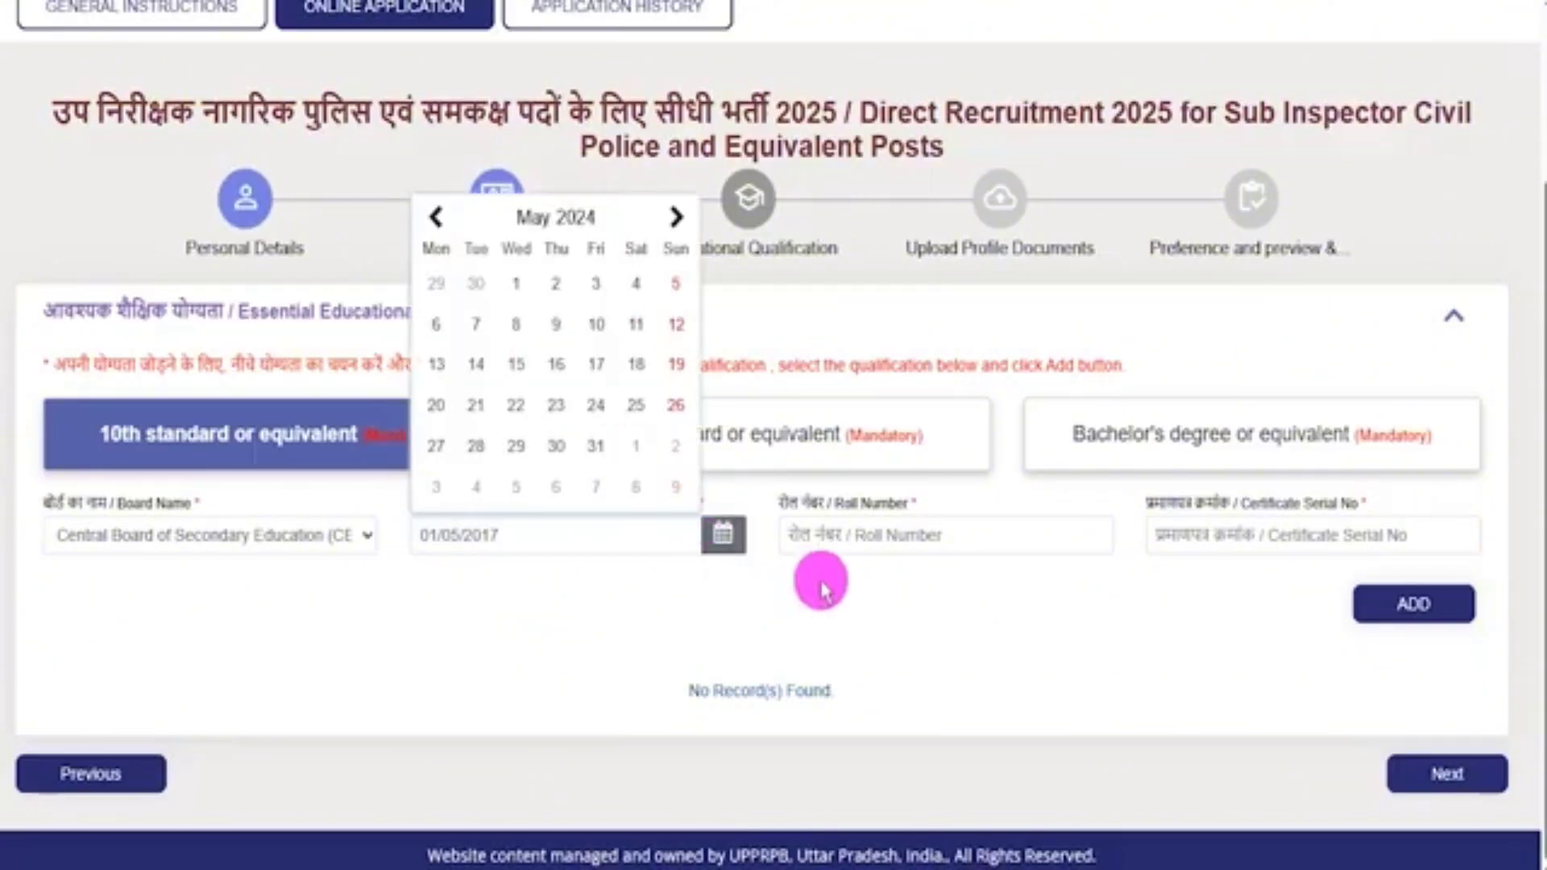
Enter the 10th standard roll number and certificate serial number, add the qualification and check its record.
click(891, 538)
key(ctrl+2)
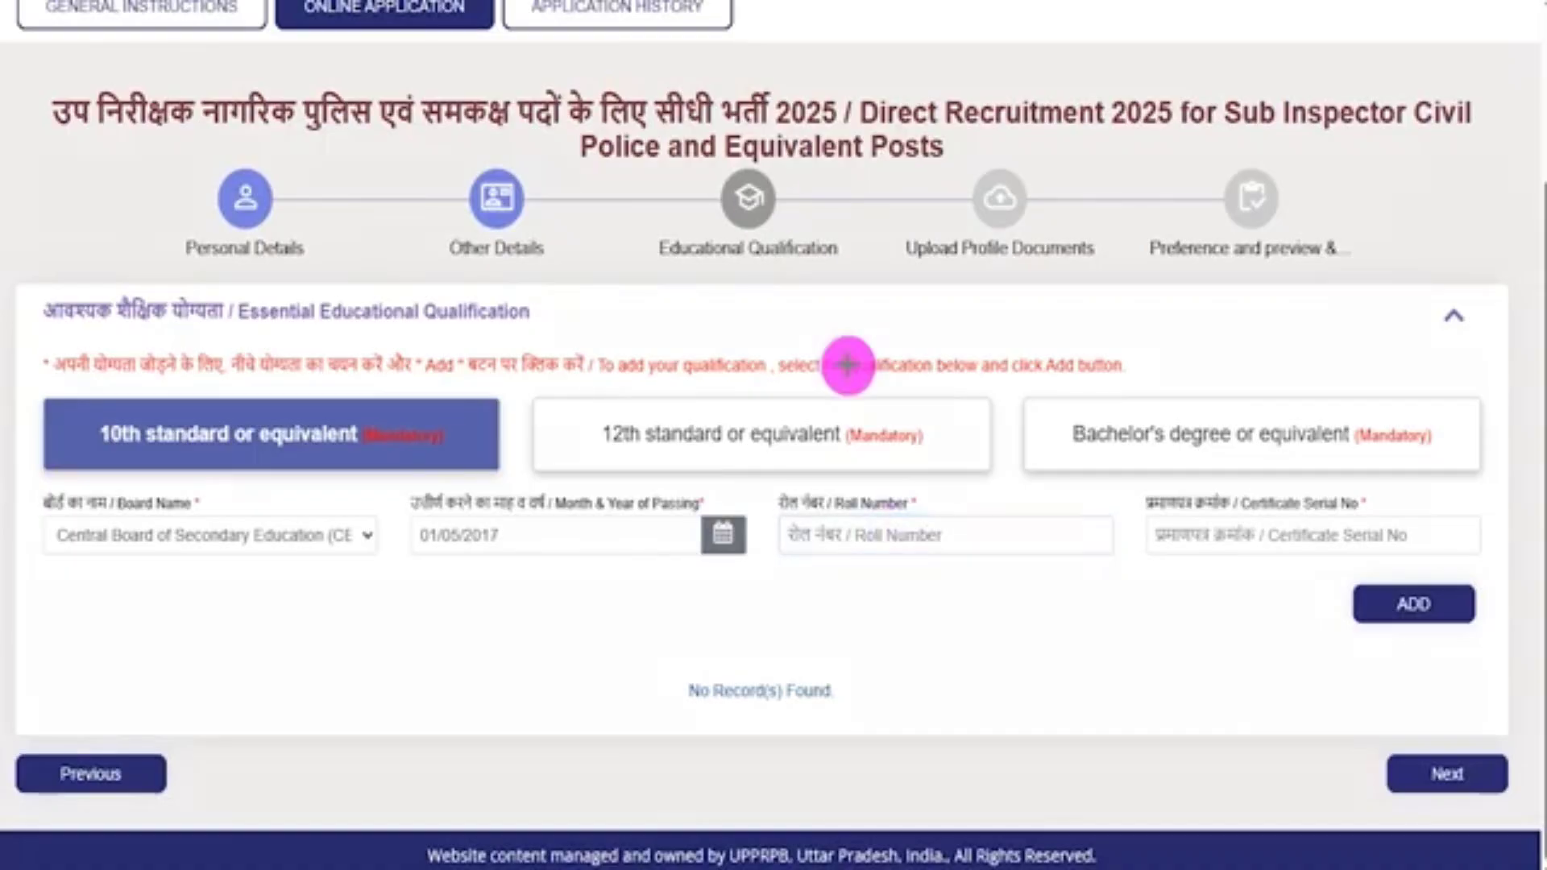
drag(928, 534, 983, 507)
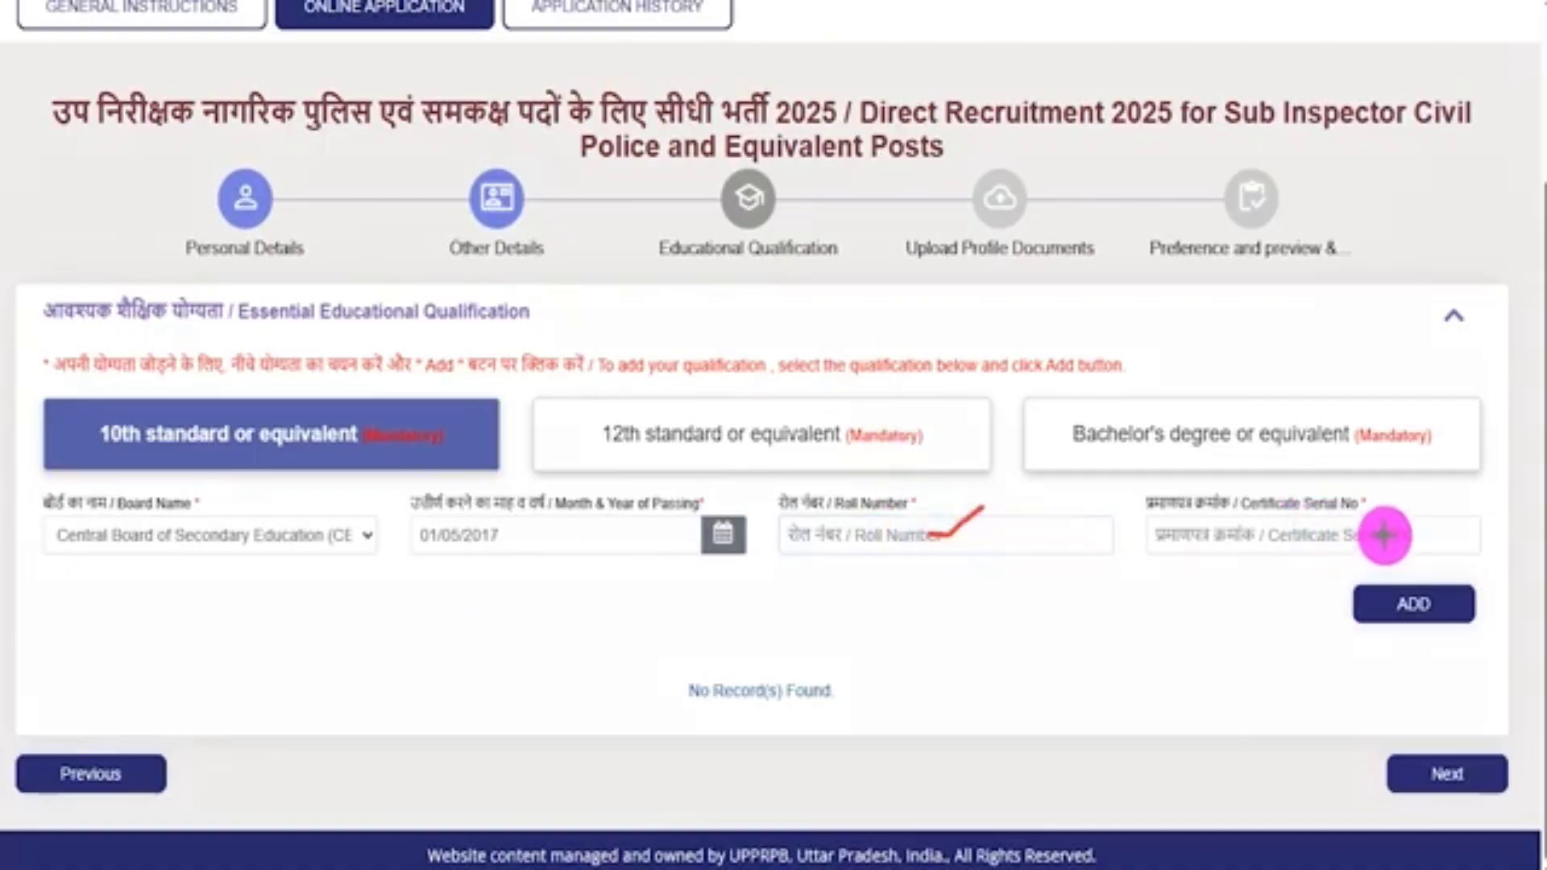
drag(1386, 535, 1437, 487)
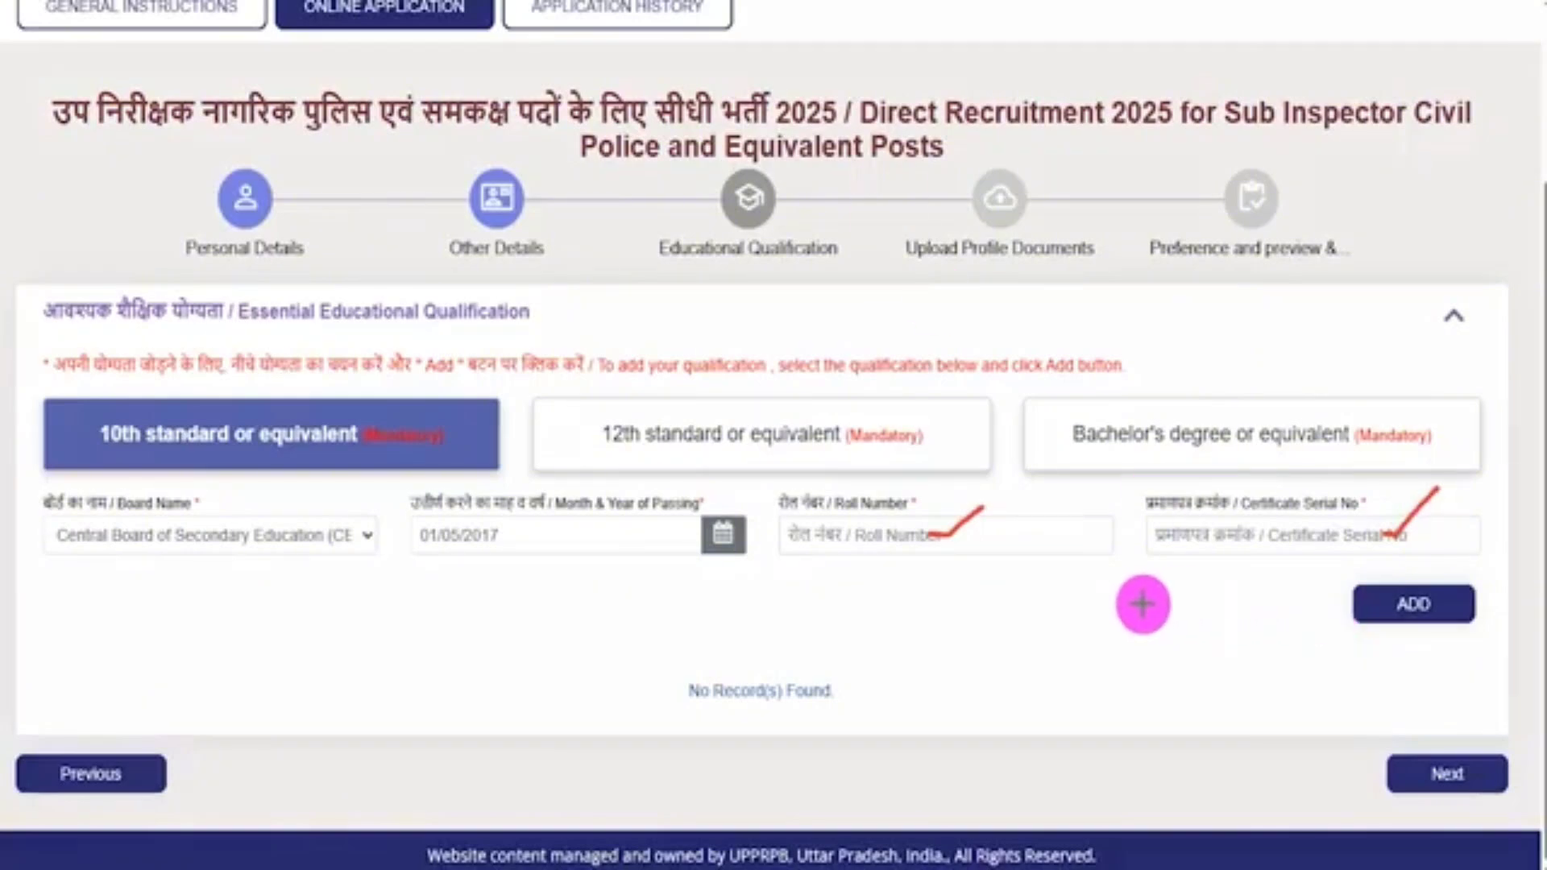
drag(1094, 602, 1337, 605)
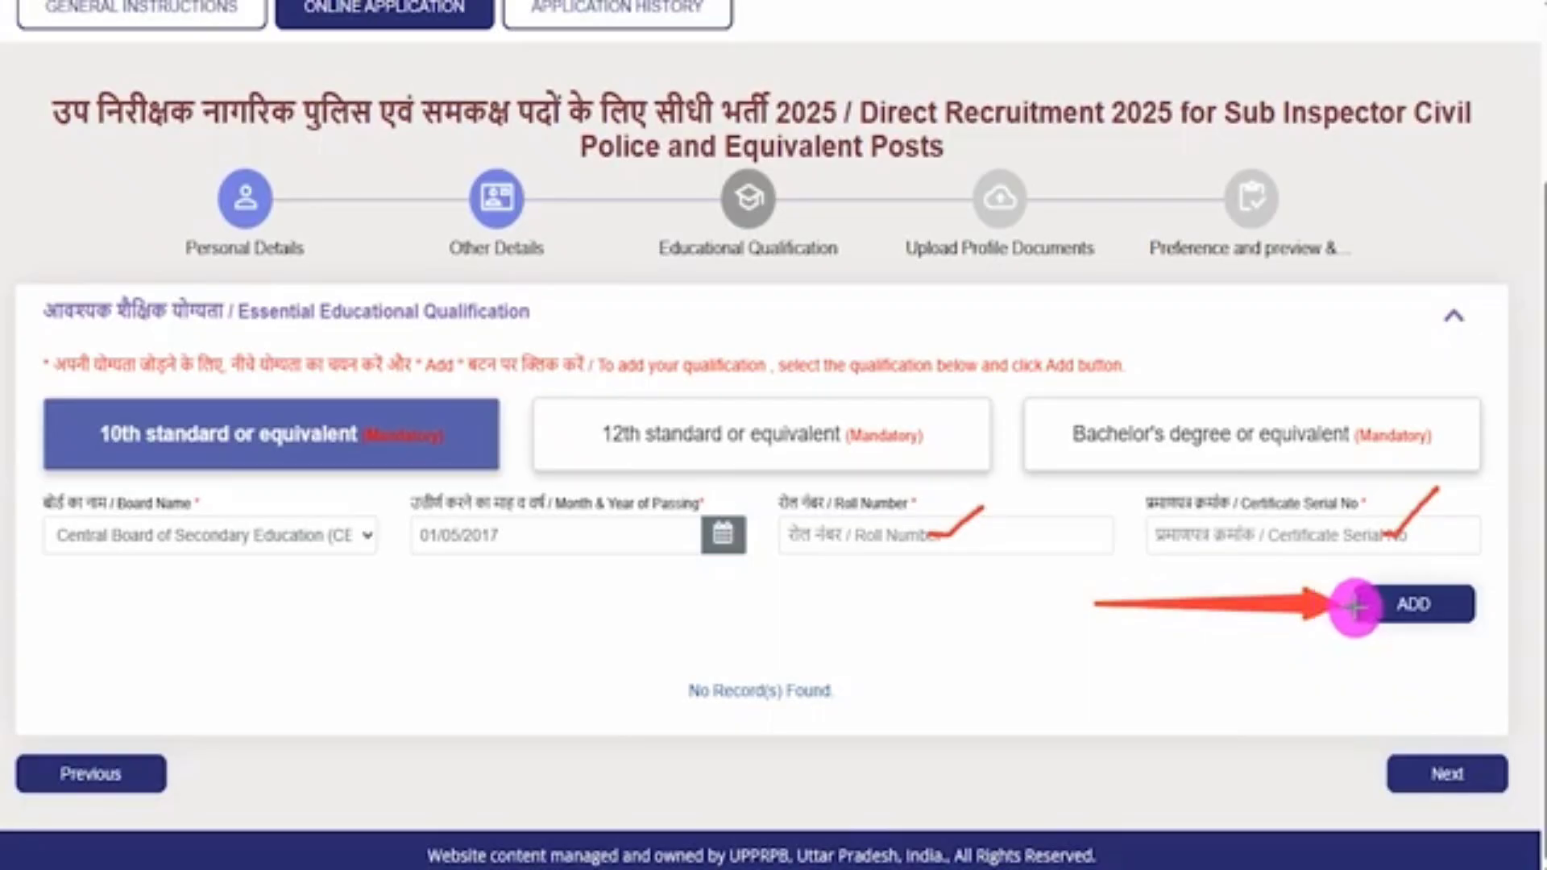
click(1361, 605)
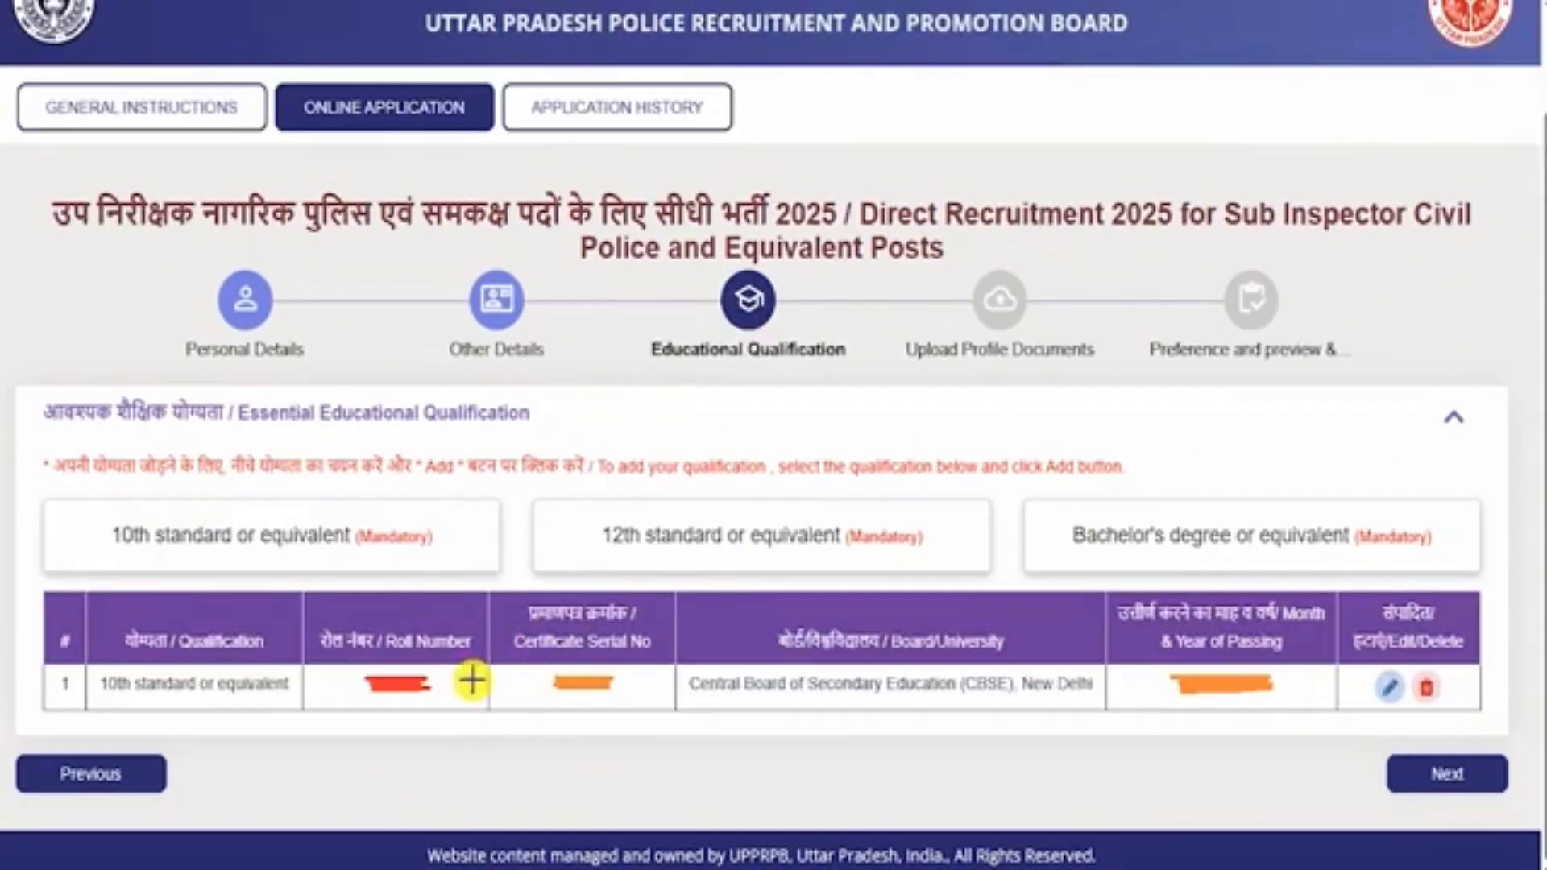
drag(469, 679, 516, 640)
drag(754, 687, 822, 632)
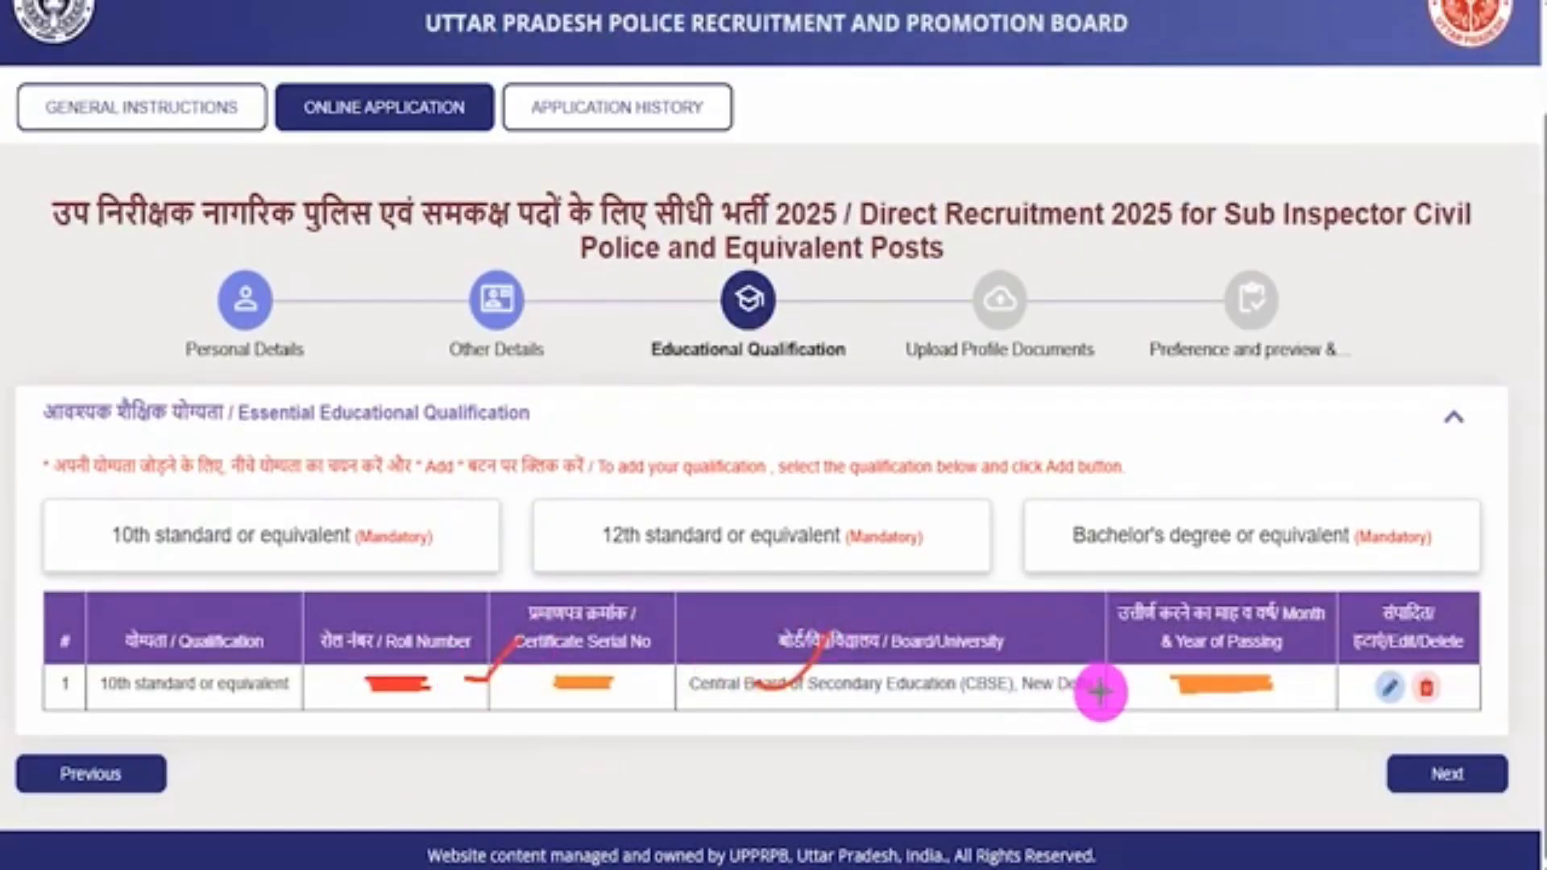
Check the 10th standard record's passing date and edit options, and open the 12th standard or equivalent qualification entry.
drag(1099, 692, 1148, 656)
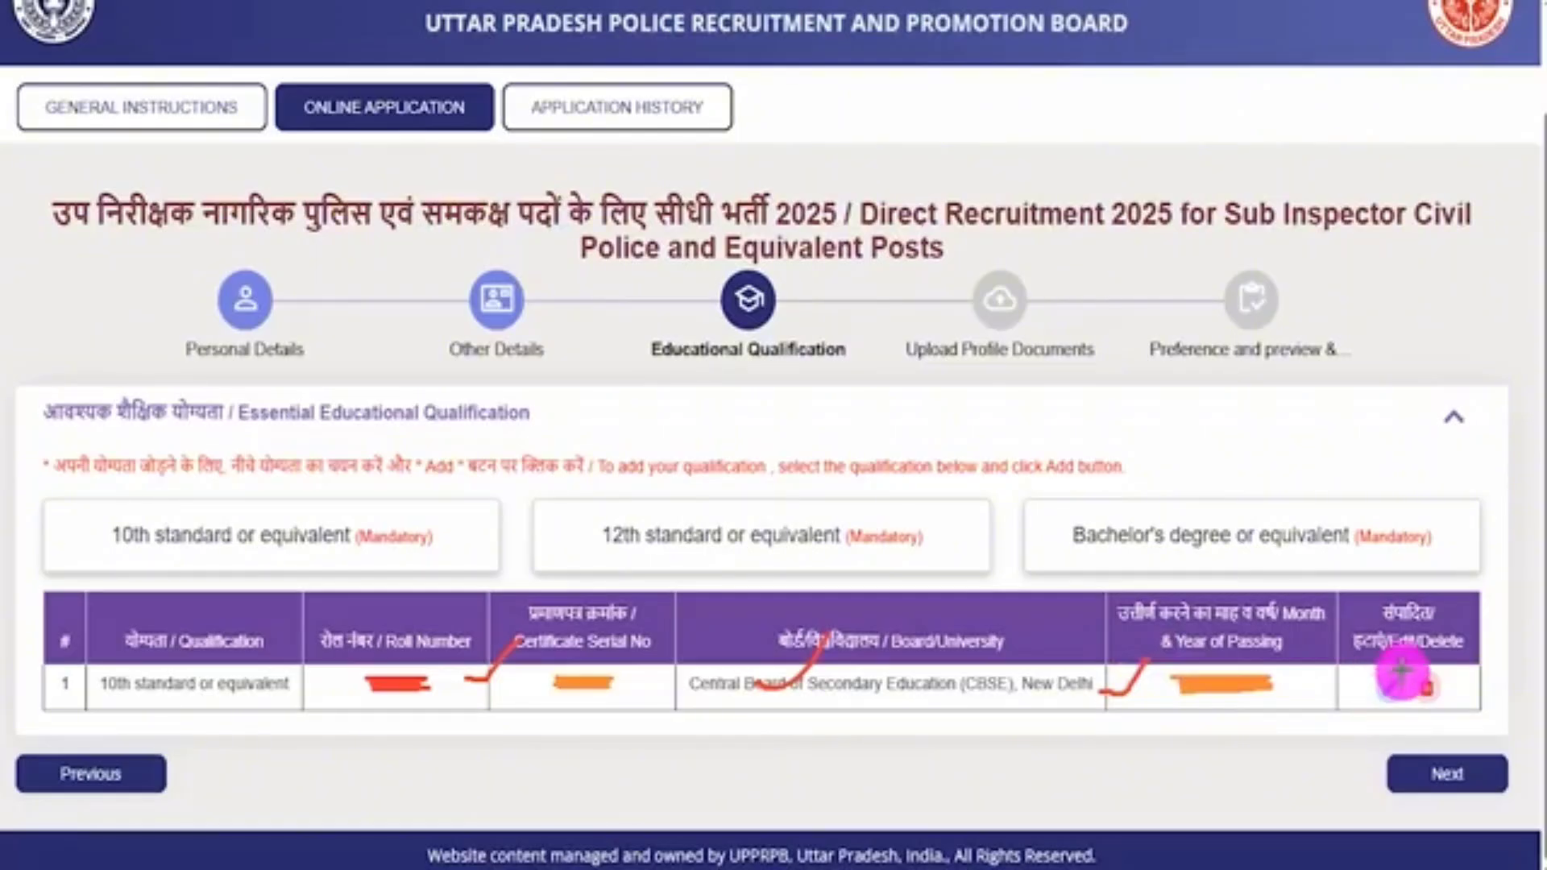
mouse_move(1399, 667)
mouse_down()
mouse_move(1380, 674)
mouse_move(1392, 709)
mouse_move(1398, 665)
mouse_move(1423, 709)
mouse_move(1455, 694)
mouse_move(1438, 669)
mouse_up()
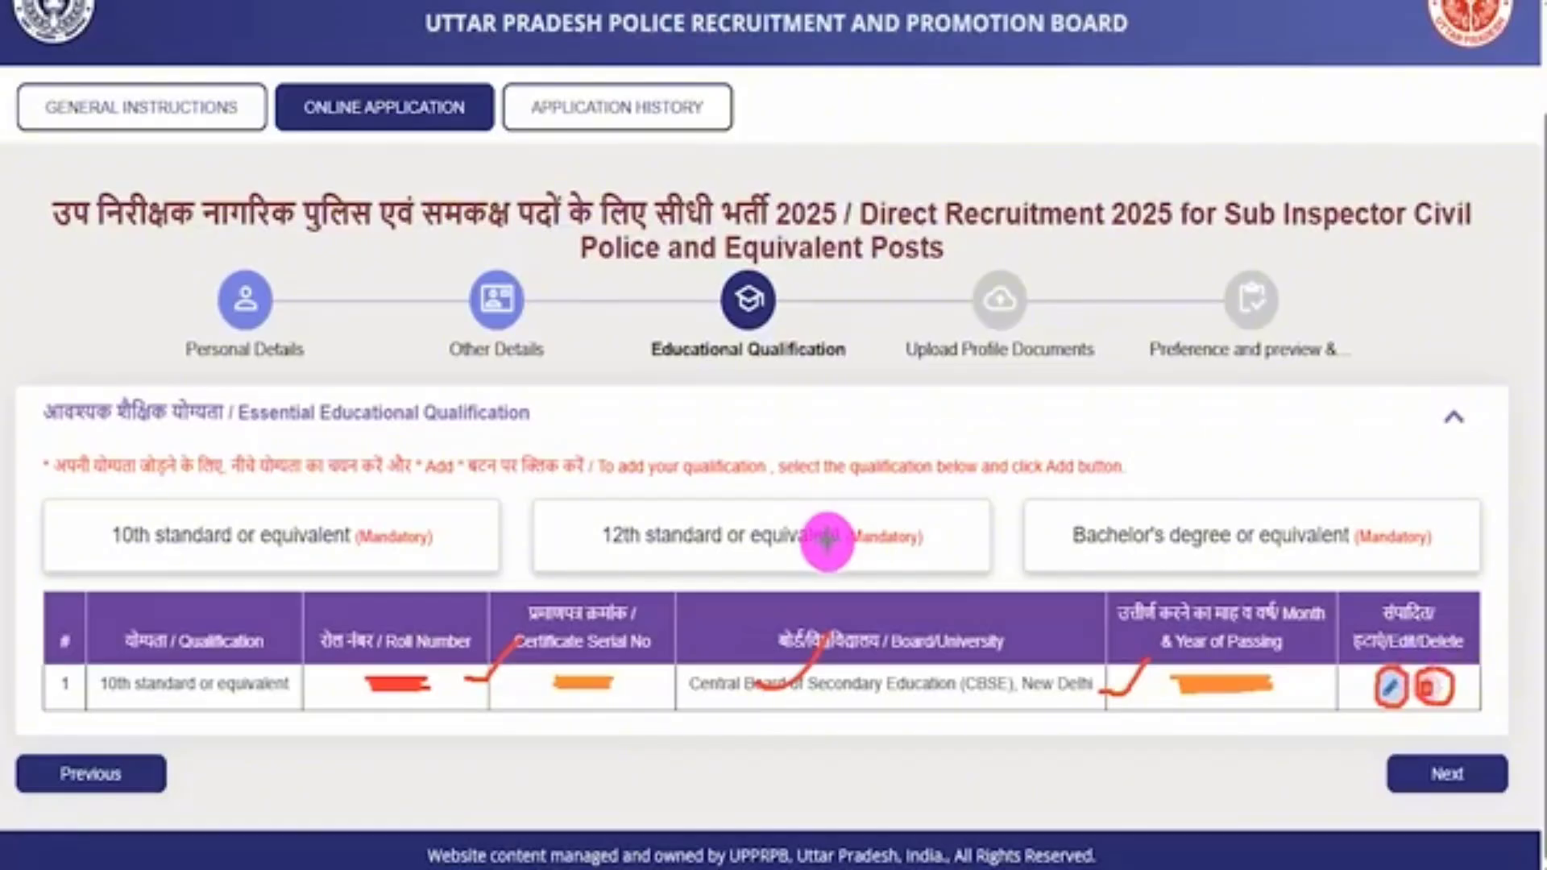
drag(572, 525, 631, 481)
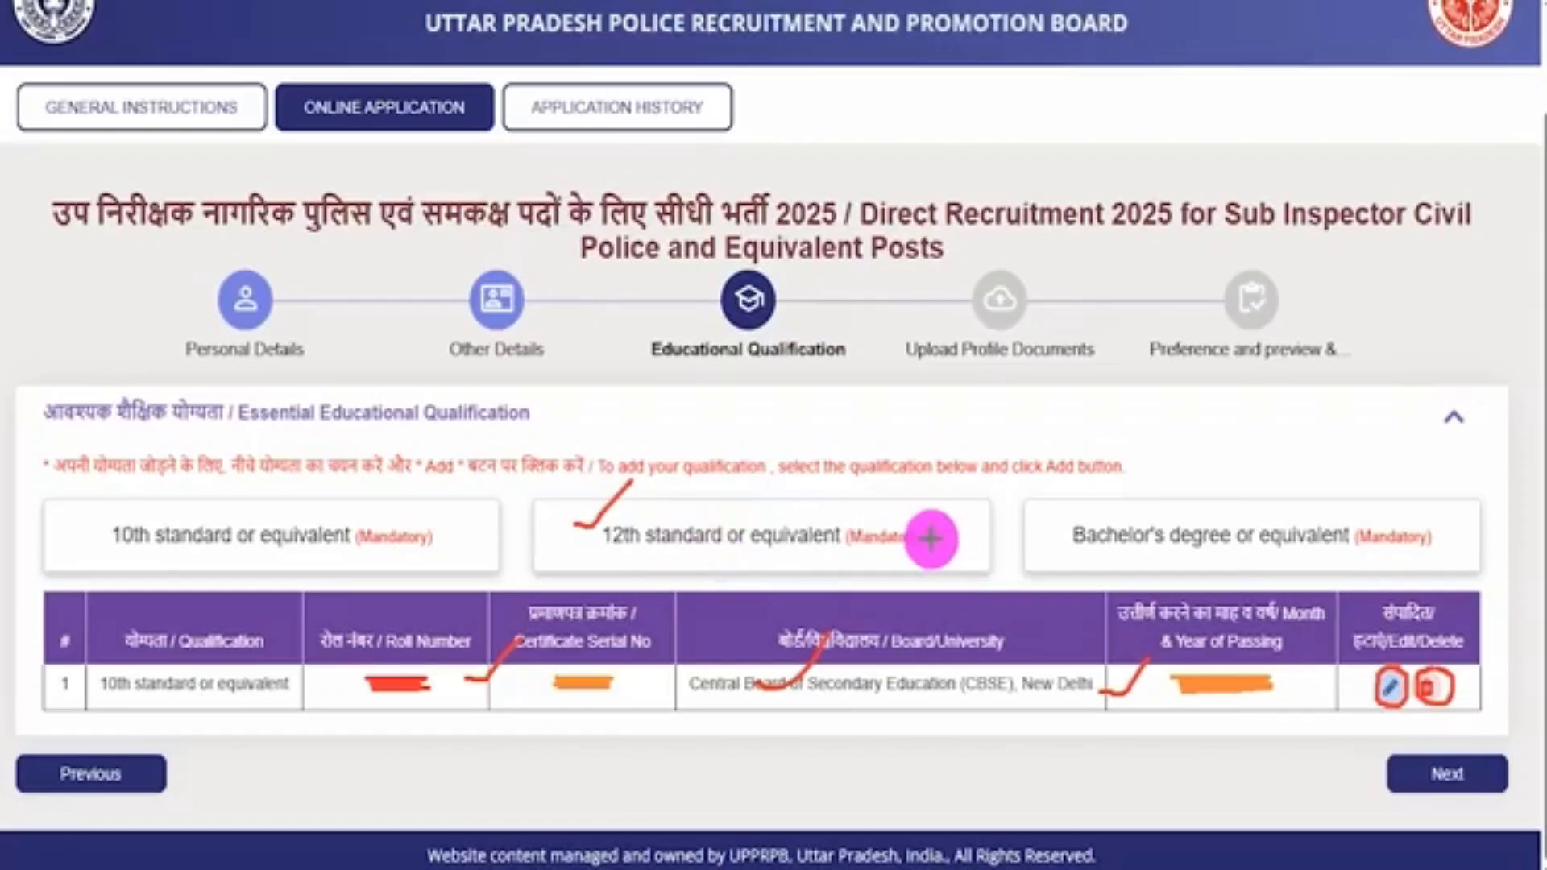
drag(930, 538, 988, 497)
click(983, 506)
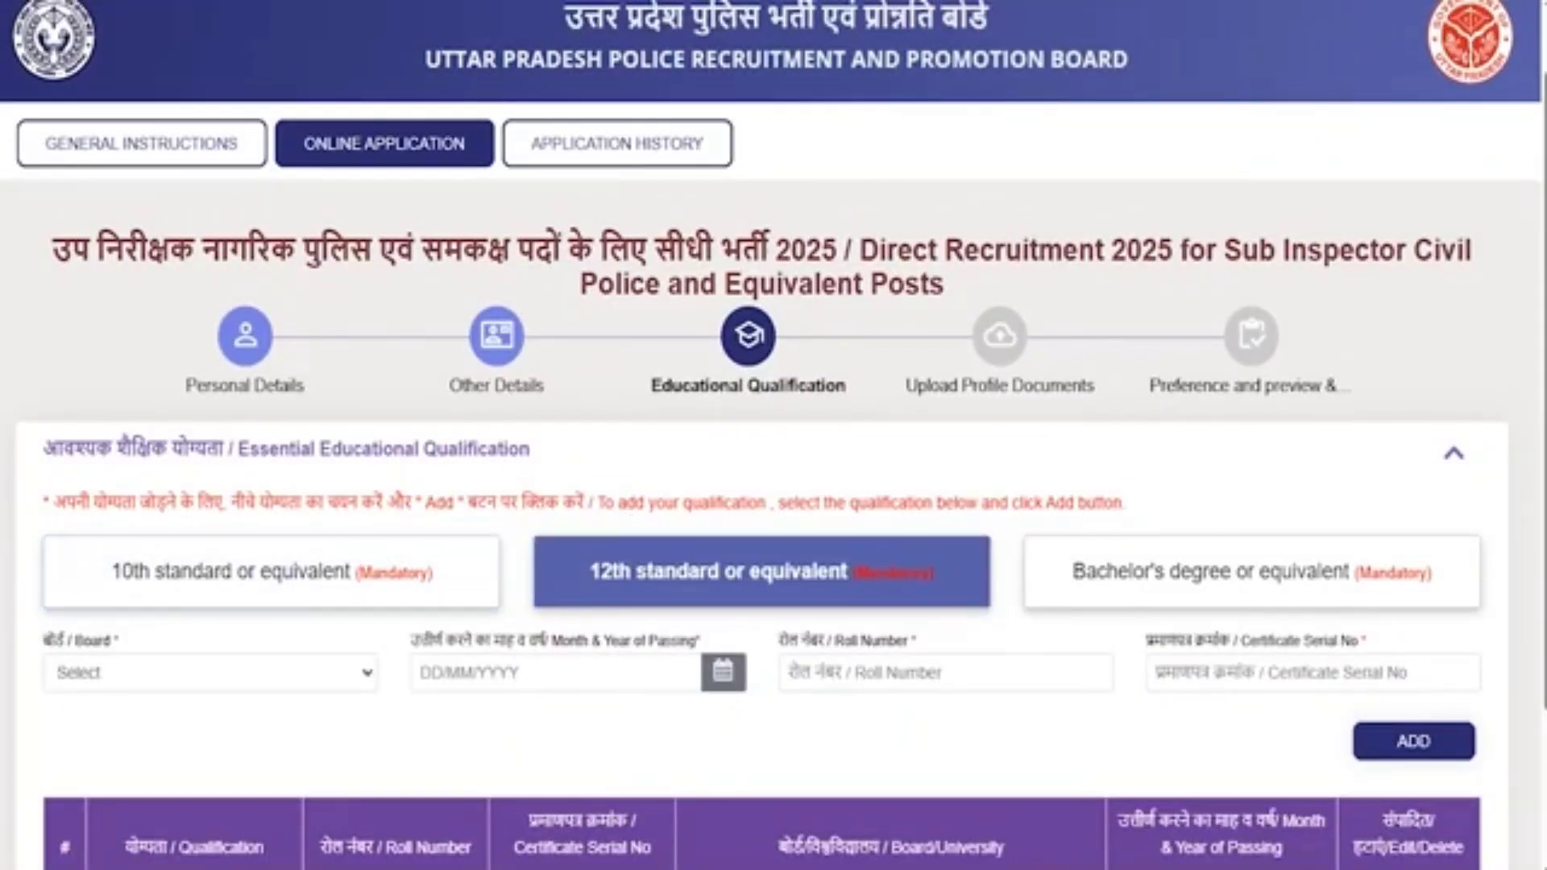
Set the 12th standard board to Central Board of Secondary Education (CBSE), New Delhi and view the calendar for the passing date.
click(278, 683)
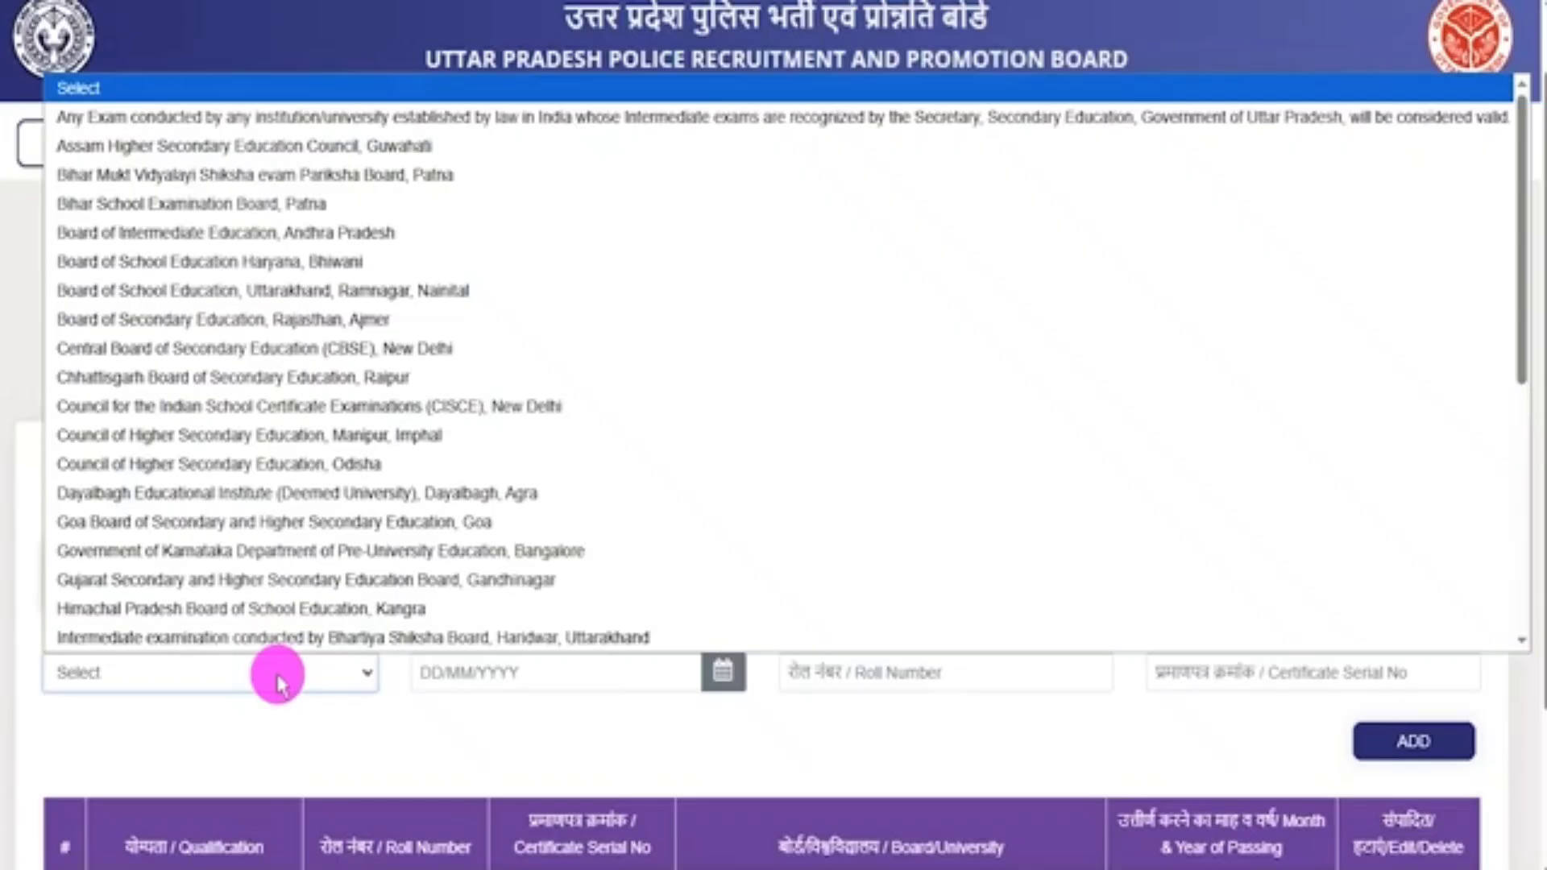
key(c)
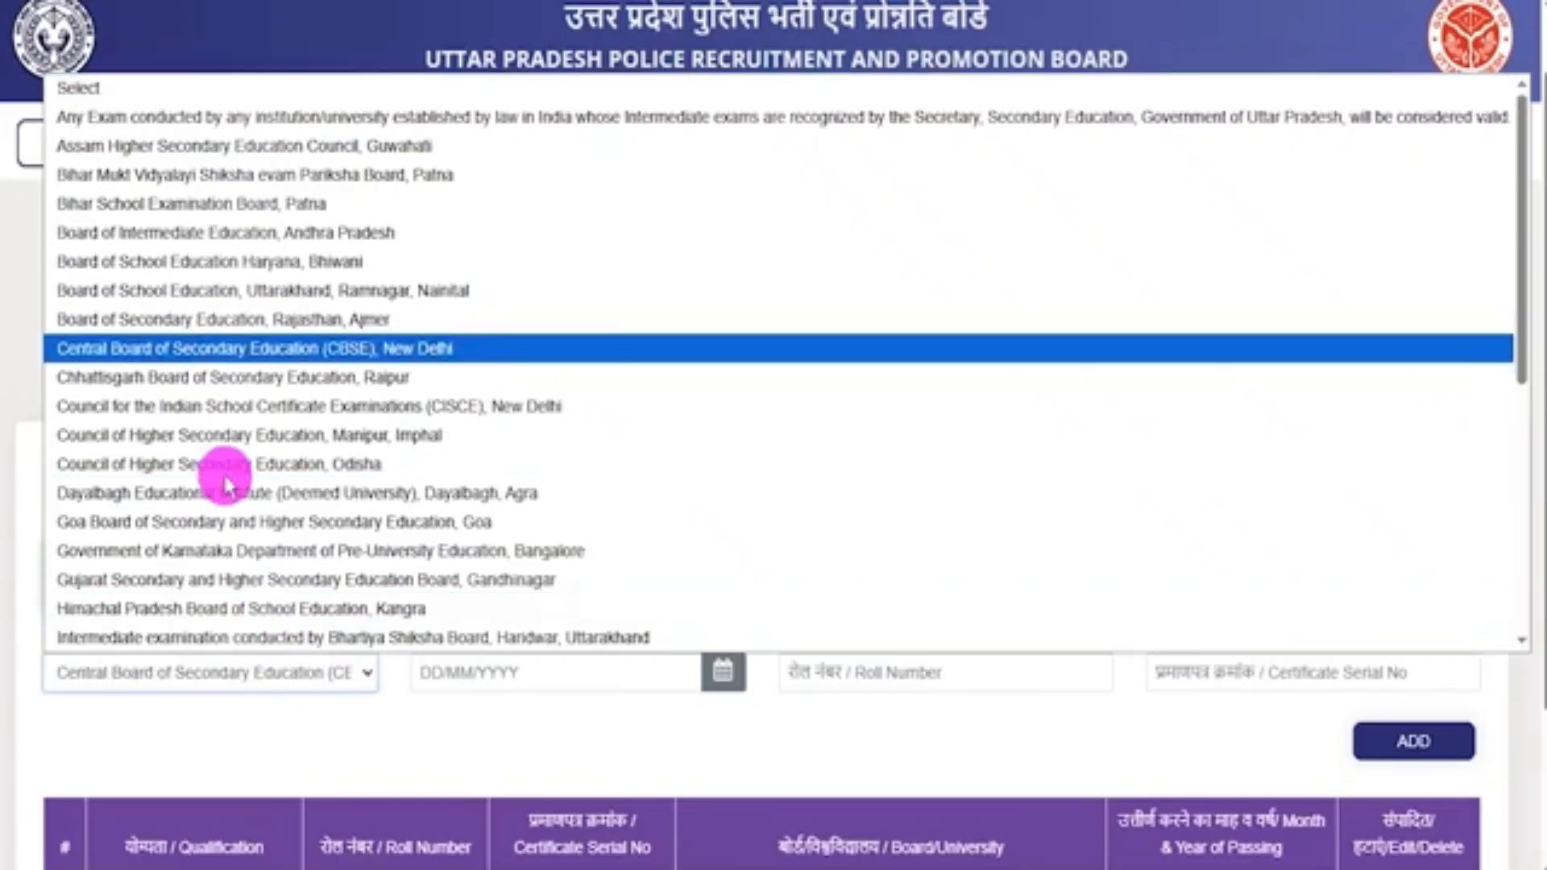
click(310, 352)
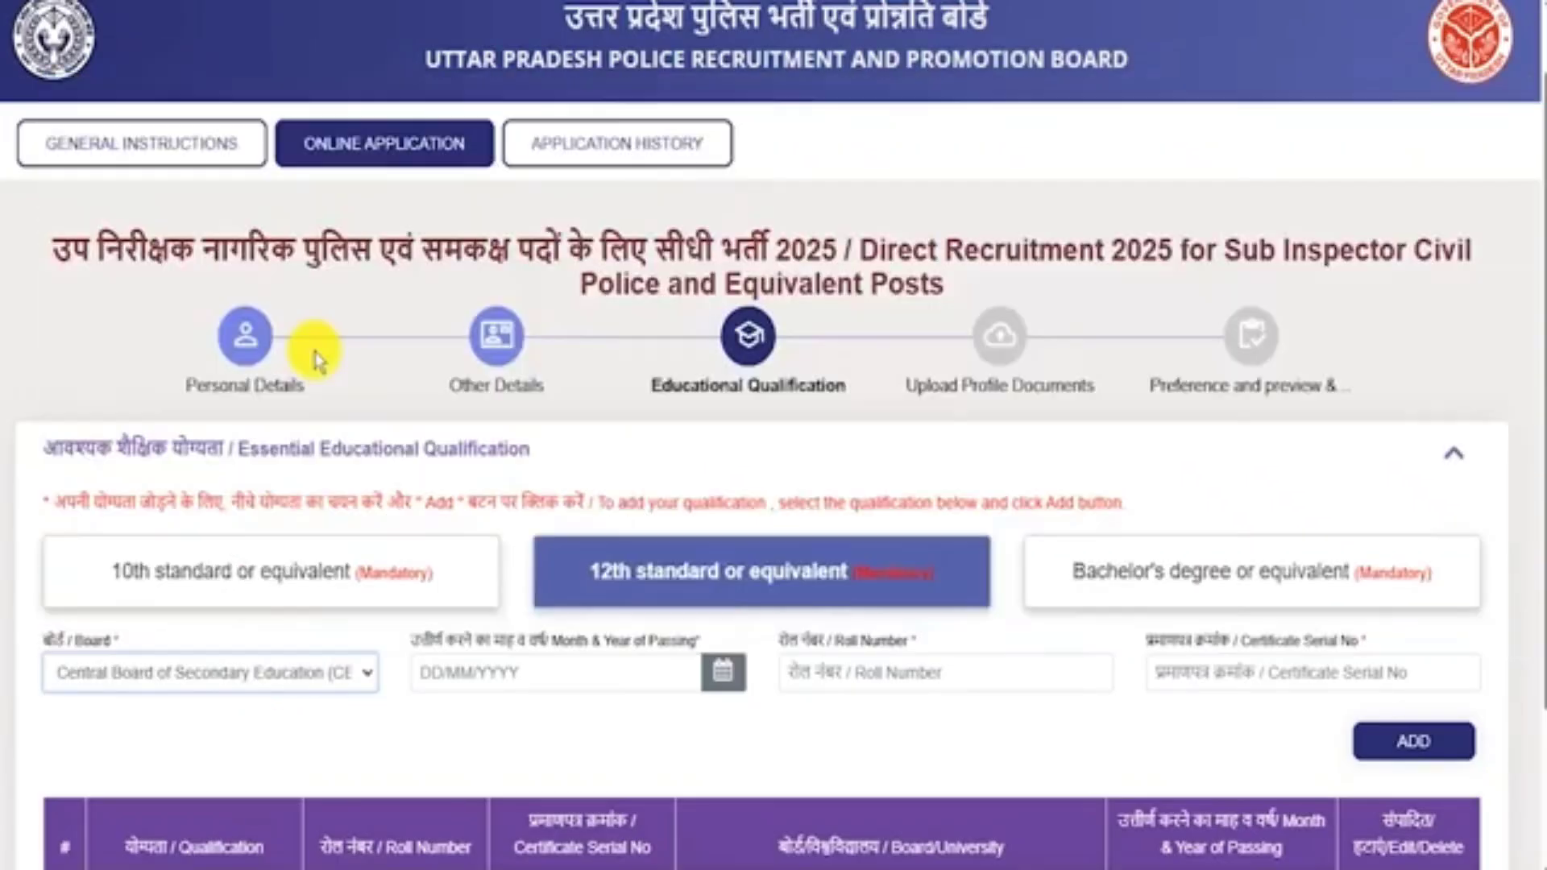
click(722, 676)
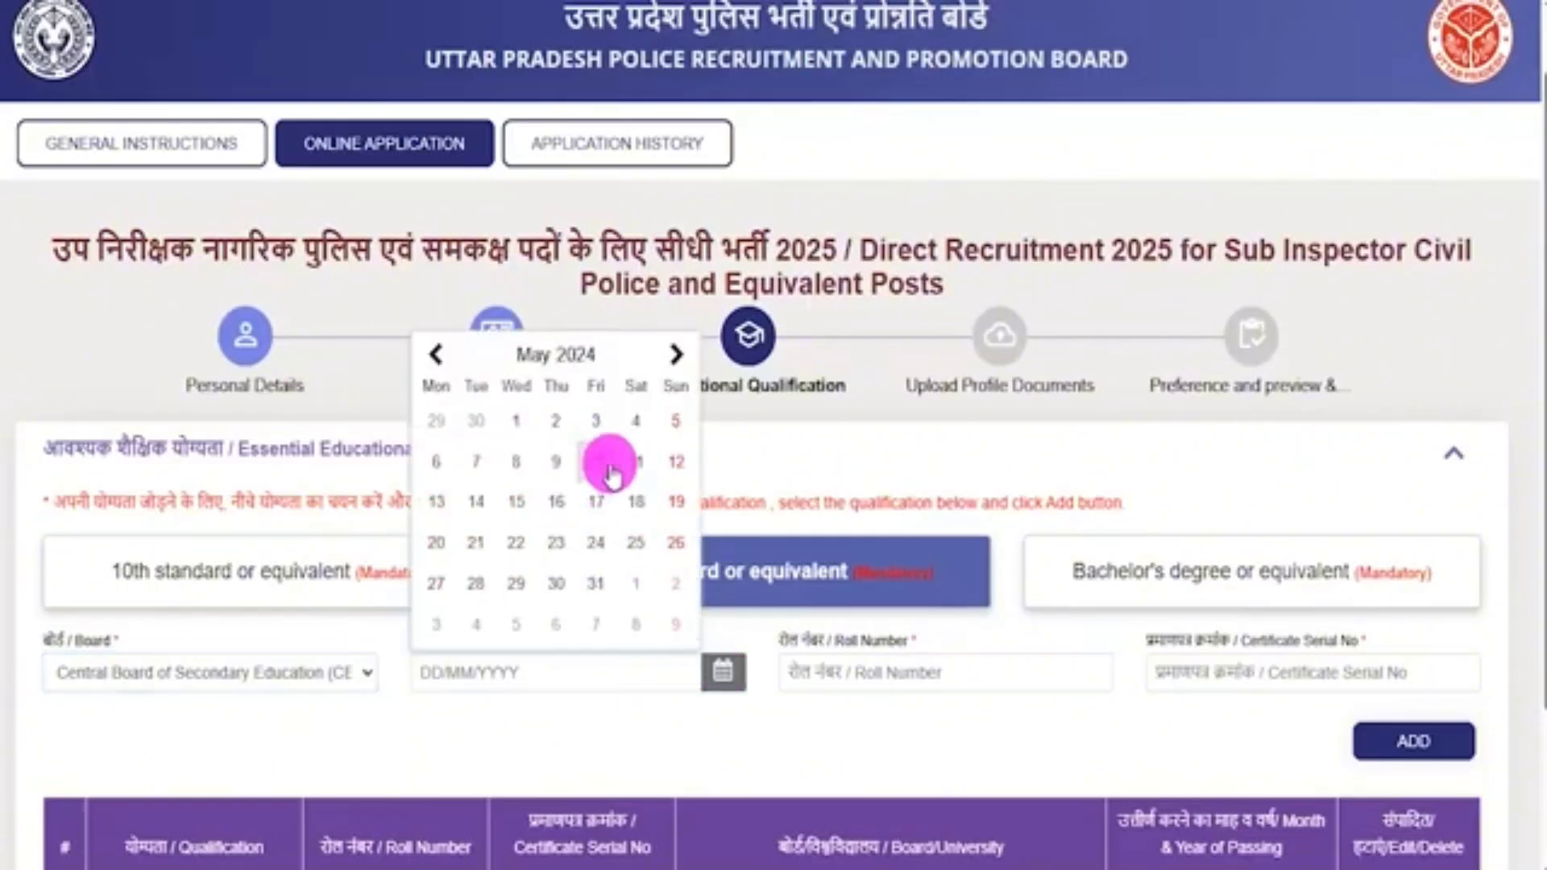
click(884, 746)
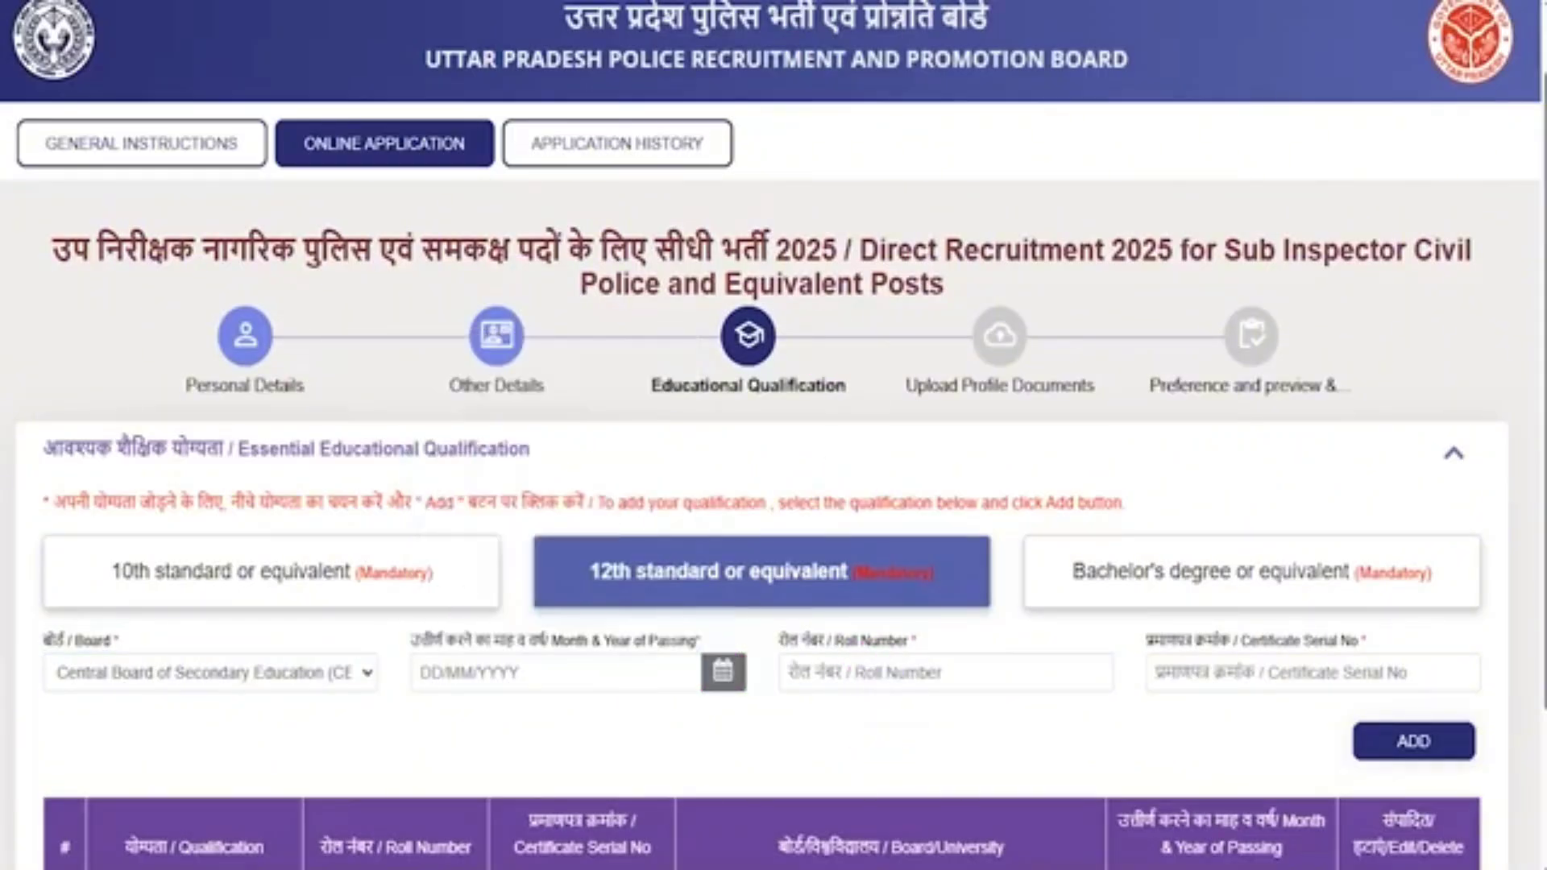
Complete the 12th standard entry with the roll number and certificate serial number, and add the qualification.
drag(950, 673, 997, 633)
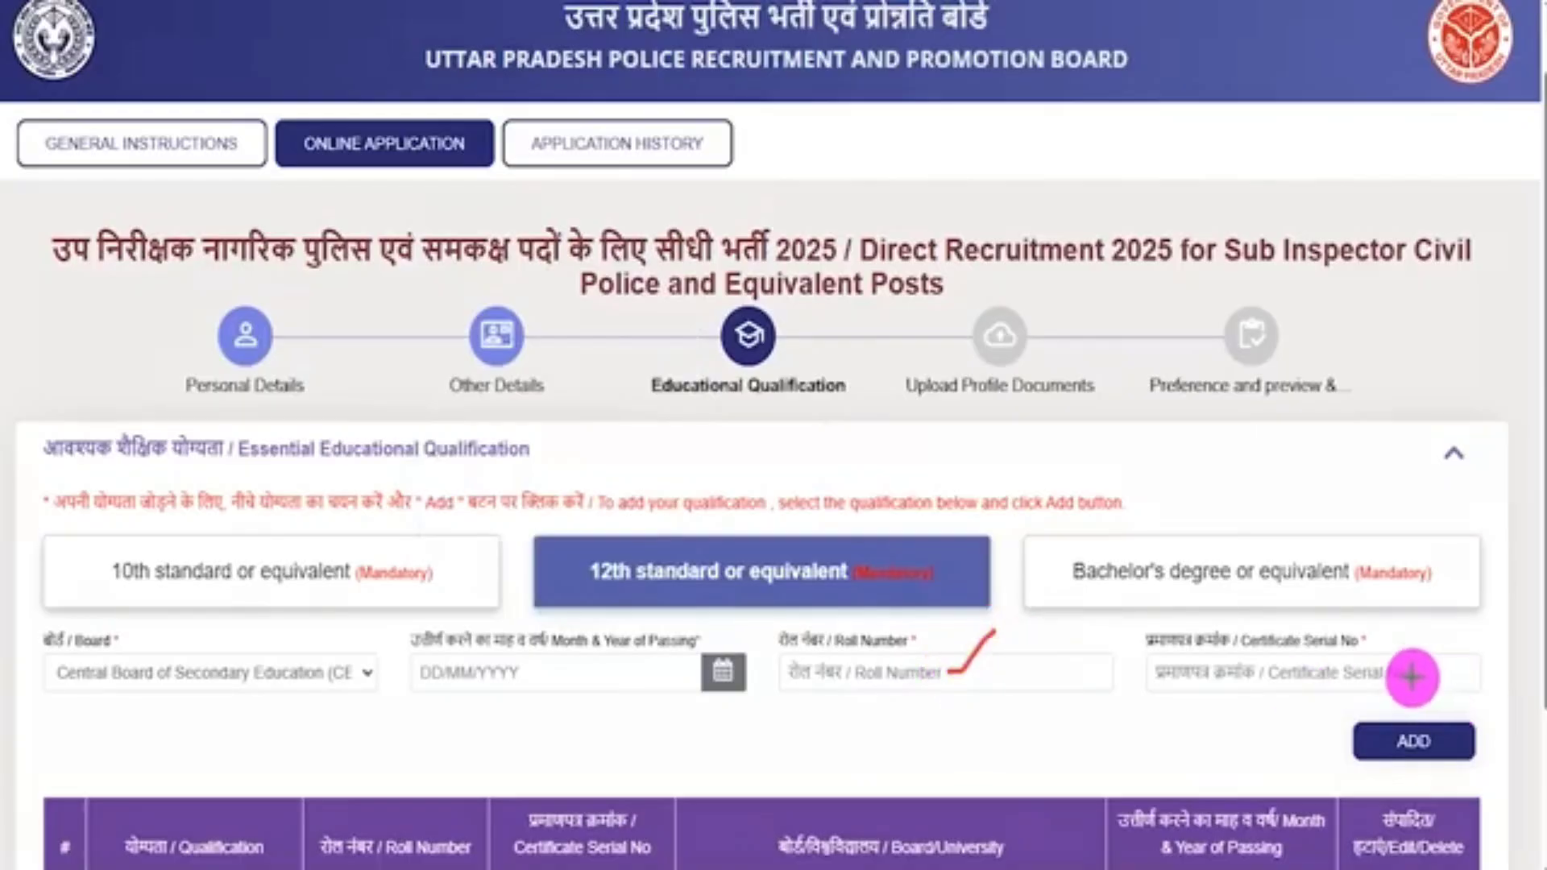
drag(1406, 675, 1439, 636)
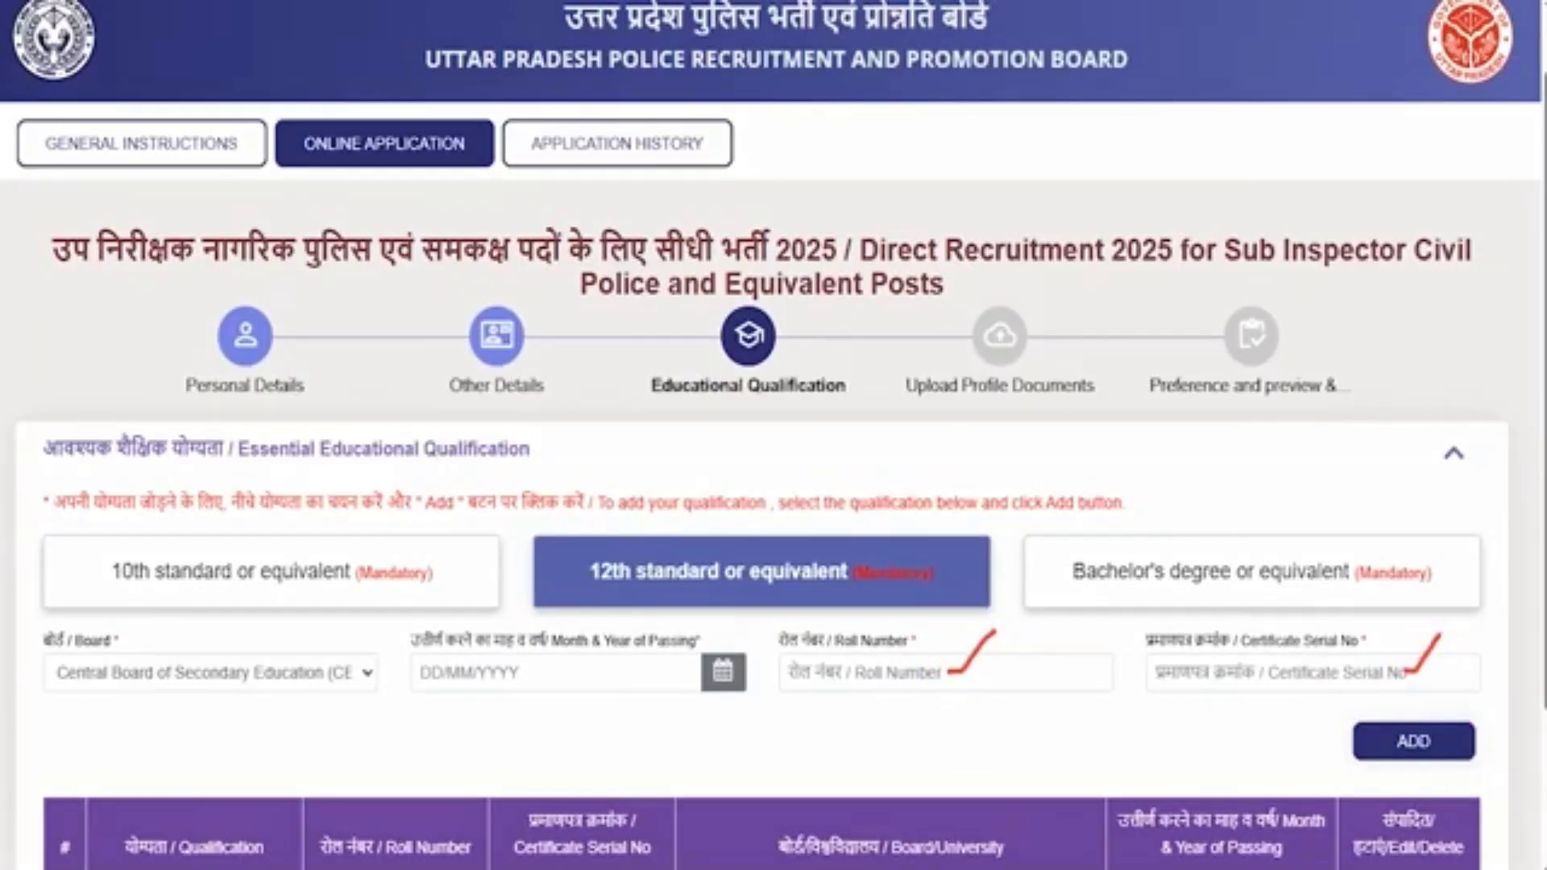
drag(1108, 739, 1331, 743)
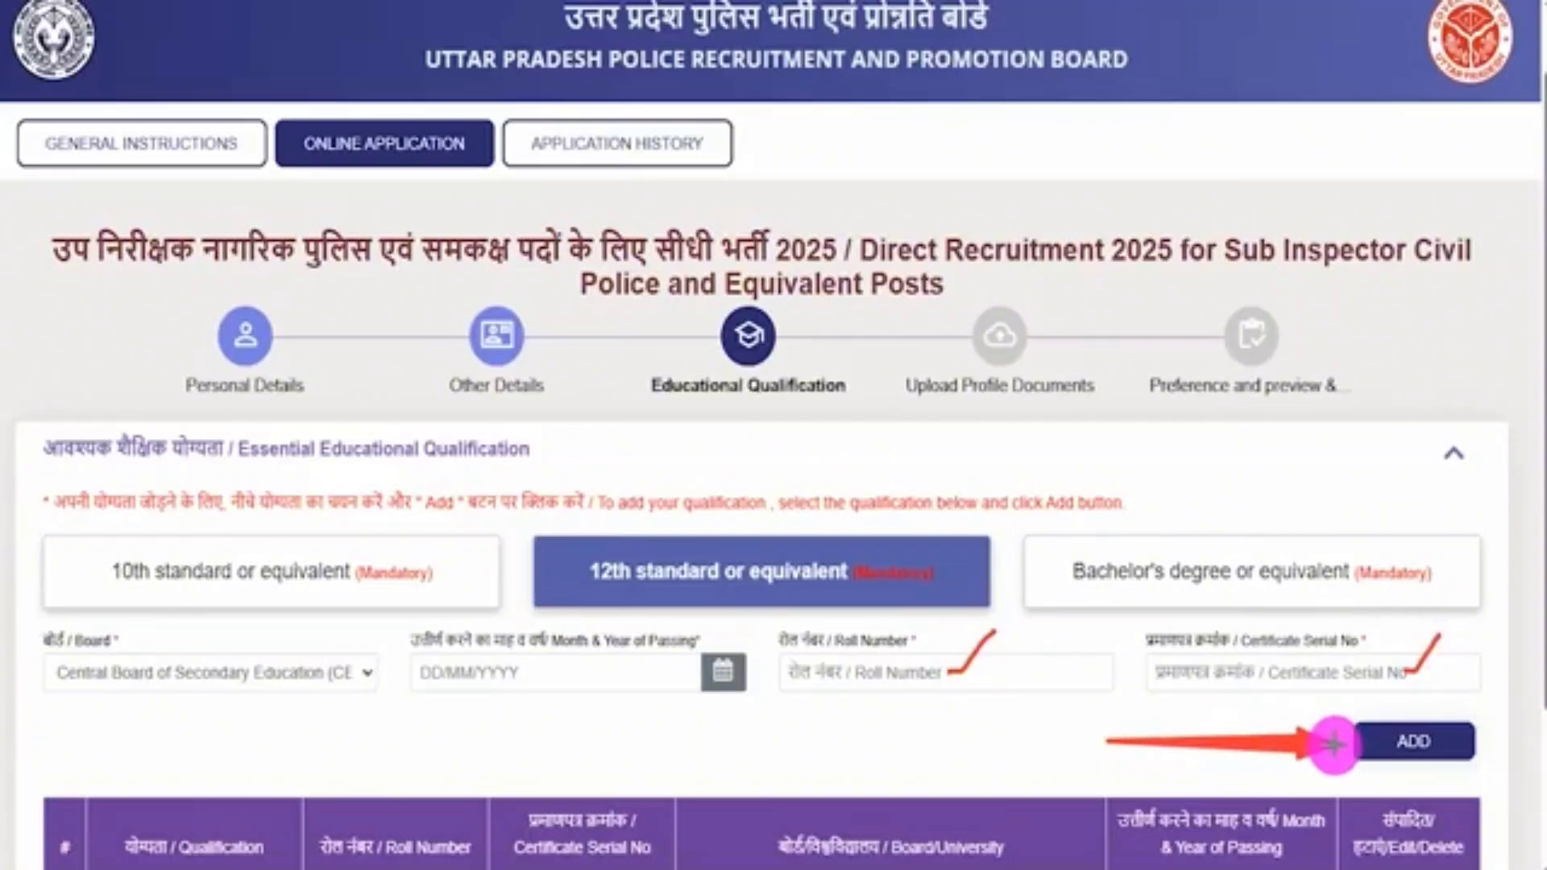
click(1354, 737)
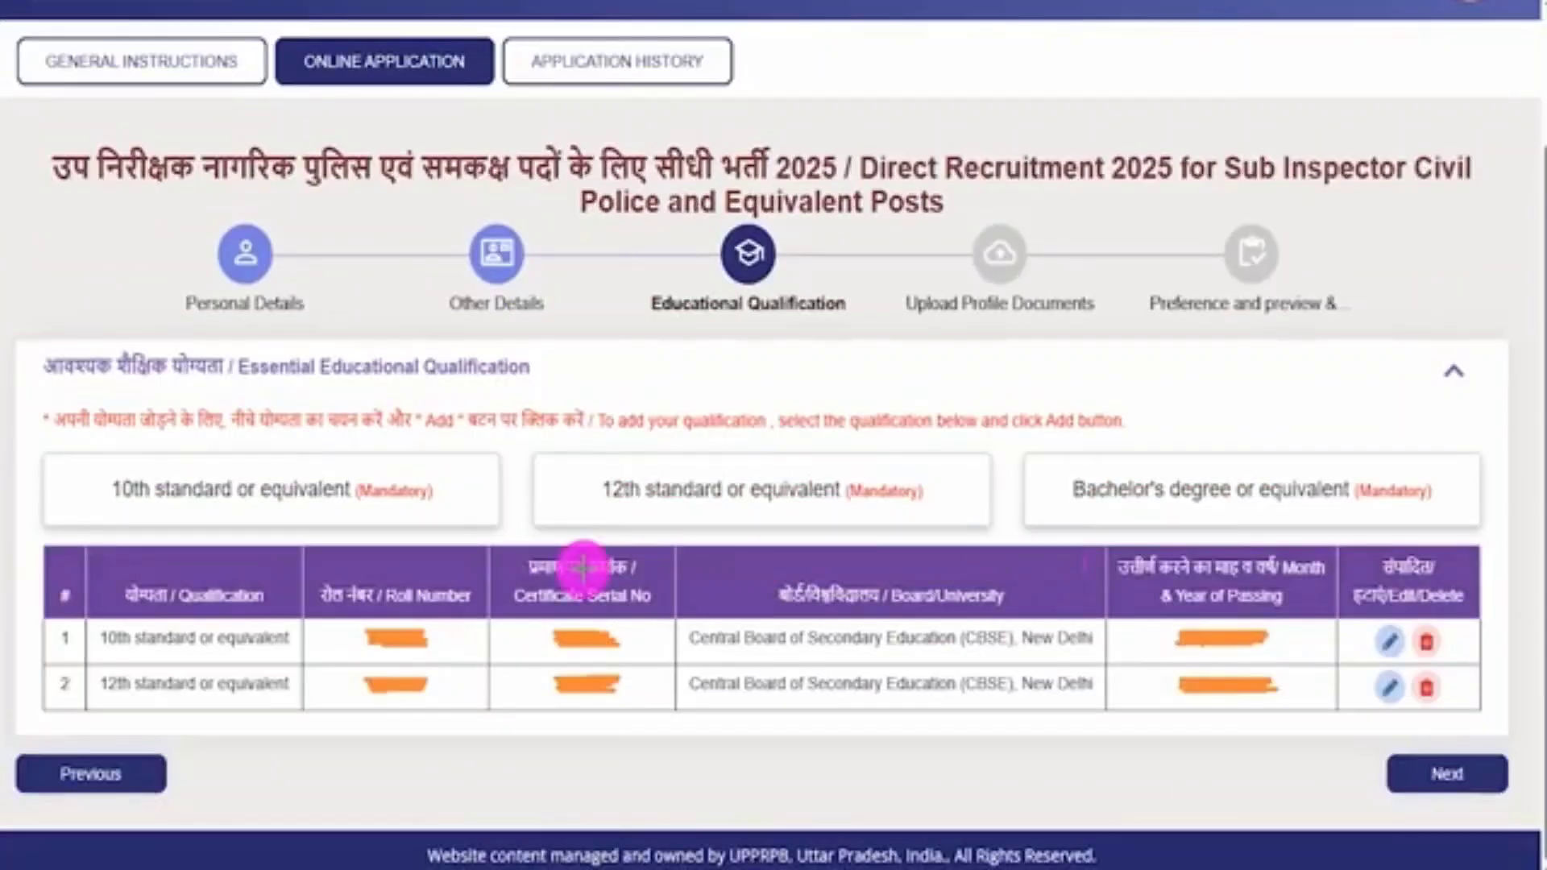
Check the roll numbers, passing dates and edit and delete options of the 10th and 12th standard records.
drag(469, 633, 505, 603)
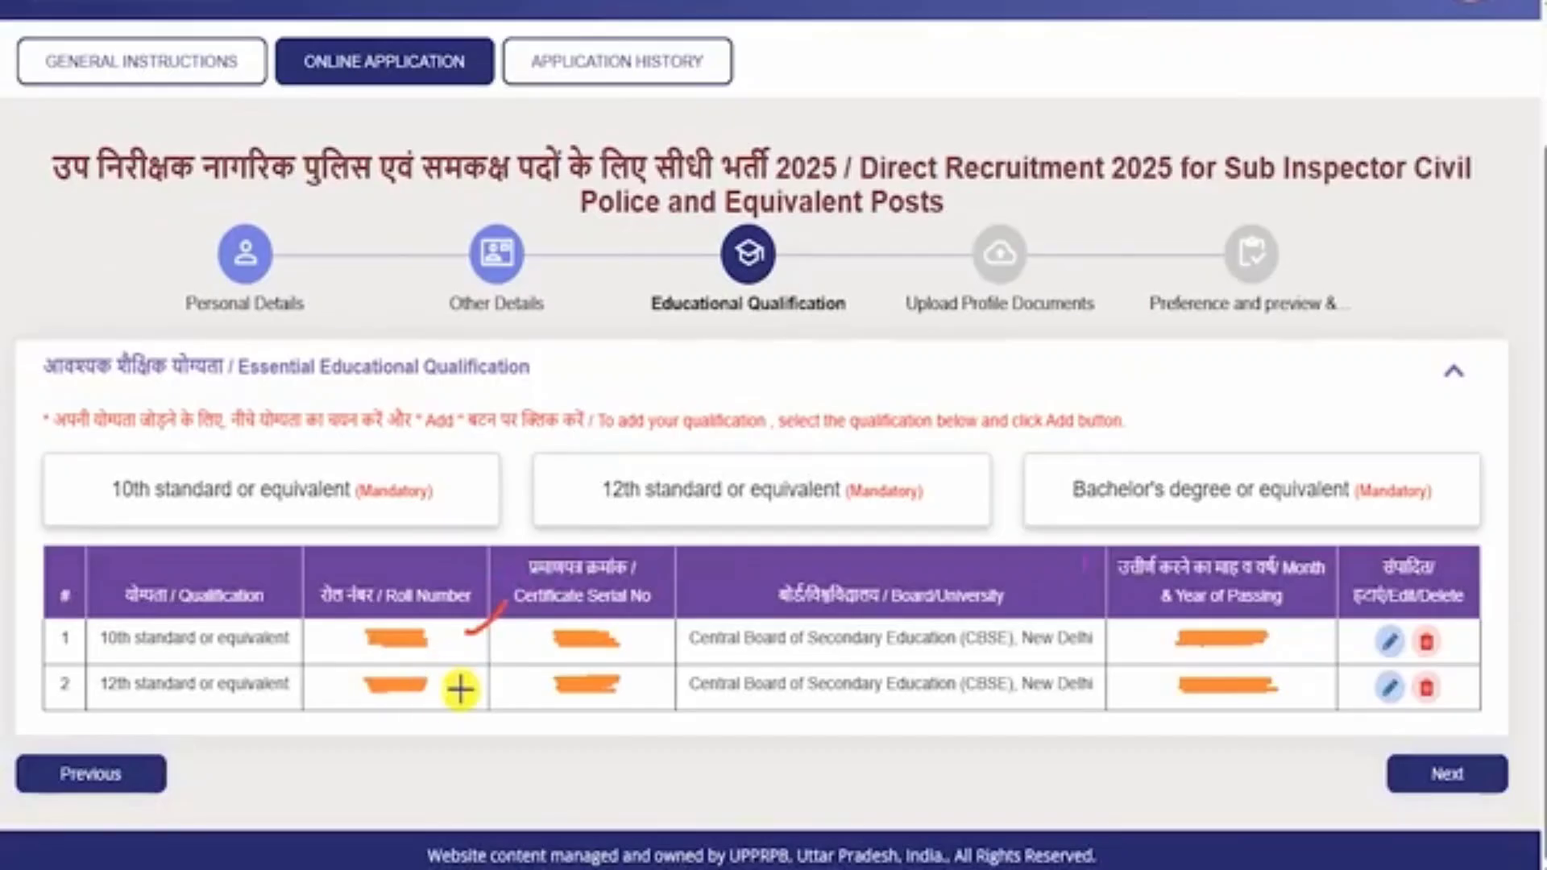
drag(456, 687, 501, 672)
mouse_move(1263, 712)
mouse_down()
mouse_move(1293, 700)
mouse_move(1305, 639)
mouse_move(1387, 619)
mouse_up()
drag(1364, 677, 1379, 667)
drag(1422, 643, 1460, 626)
drag(1445, 686, 1469, 659)
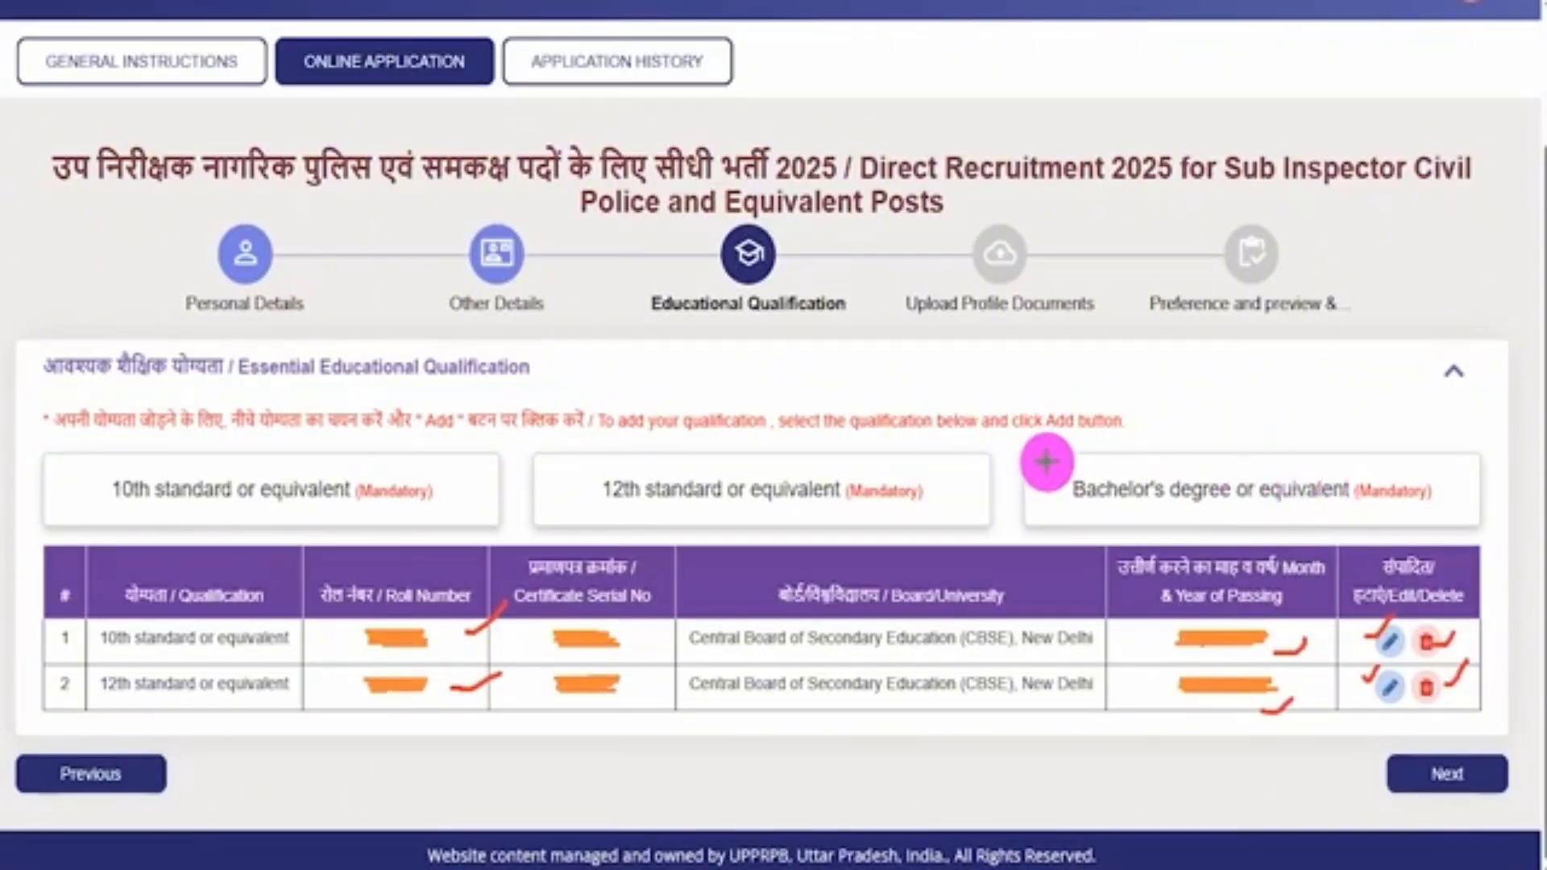
Open the Bachelor's degree or equivalent entry and select AAFT University of Media and Arts as the board/university.
drag(1050, 466, 1090, 451)
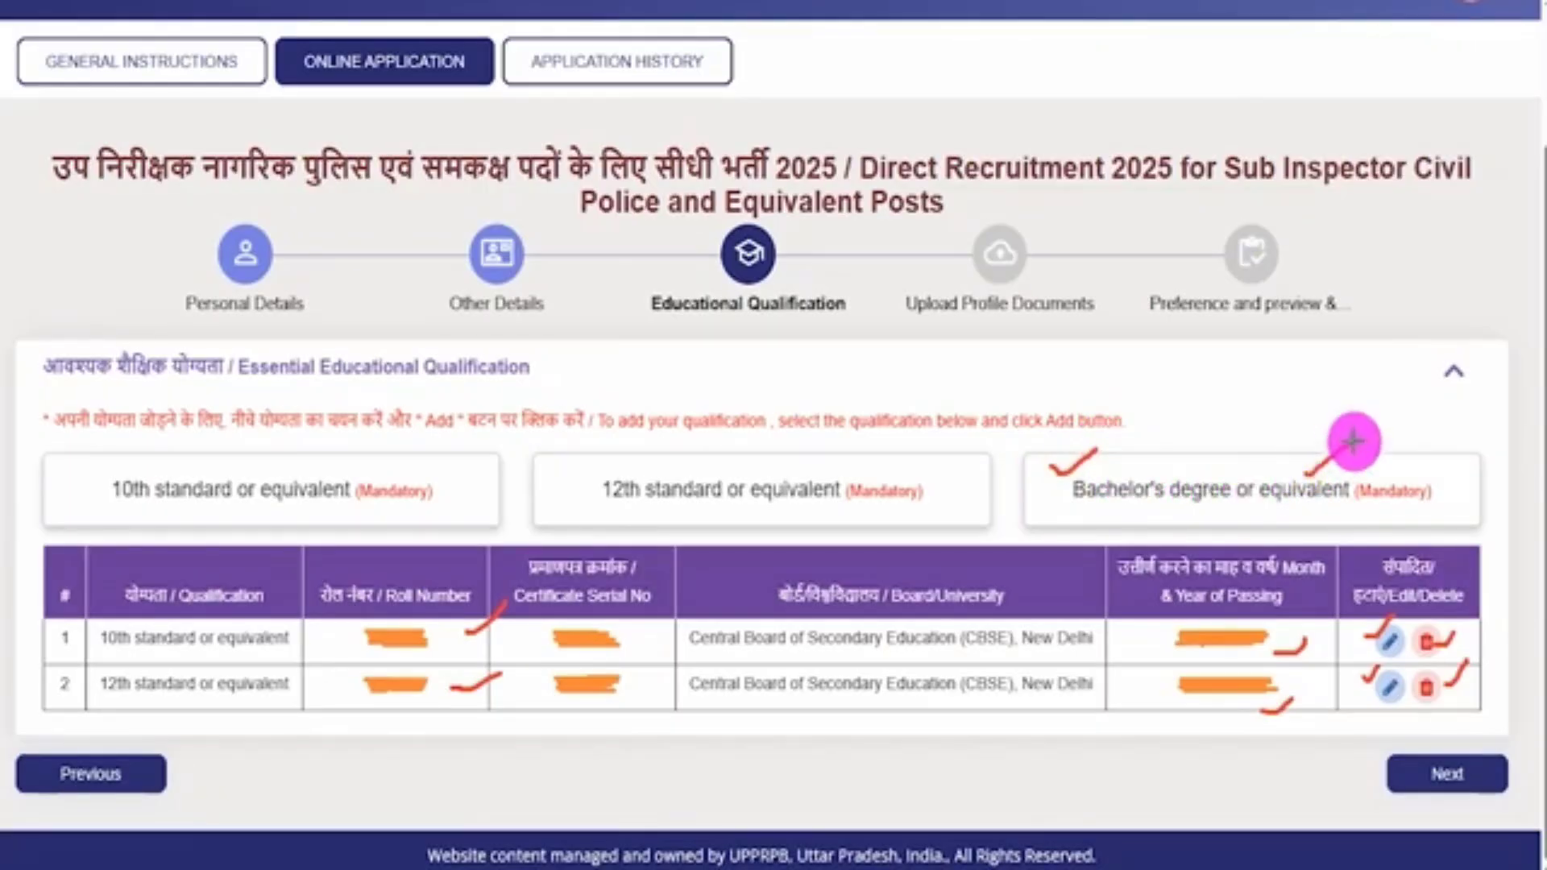
click(1306, 465)
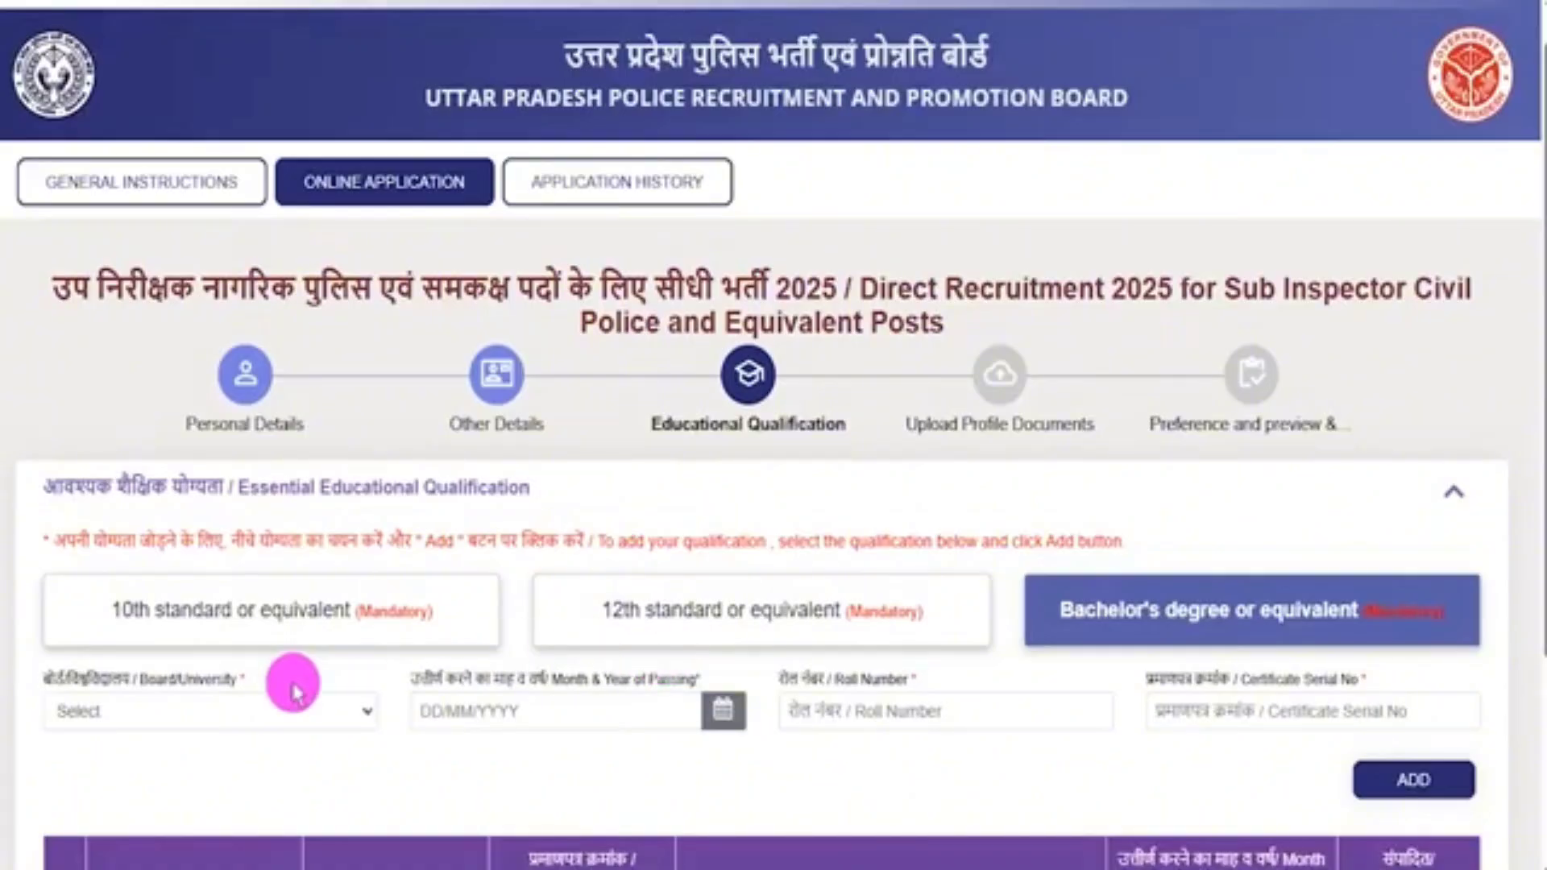
click(226, 713)
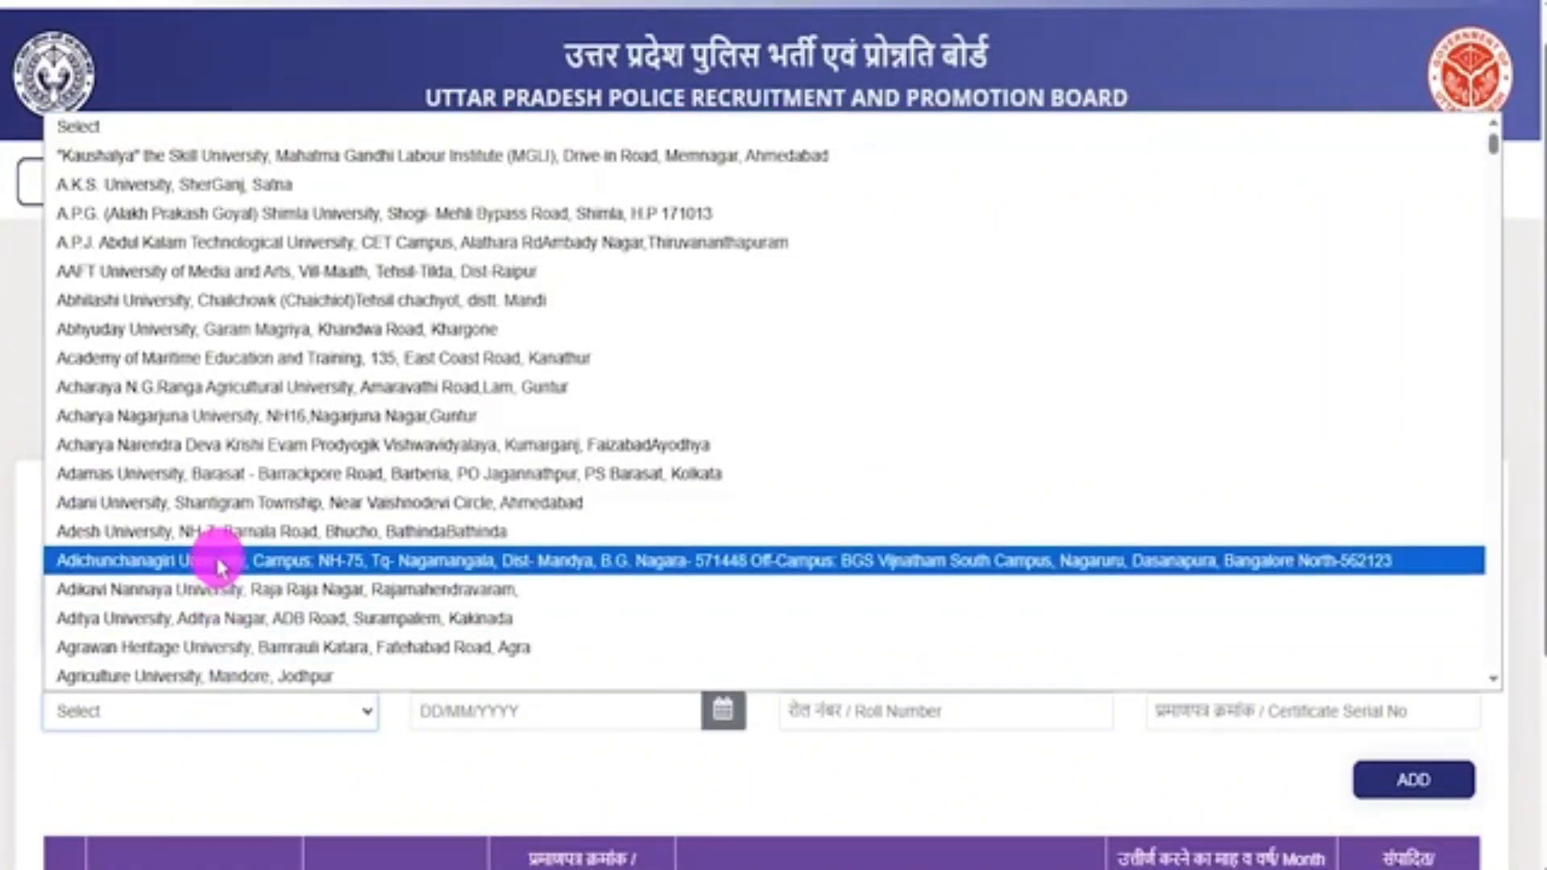
click(157, 272)
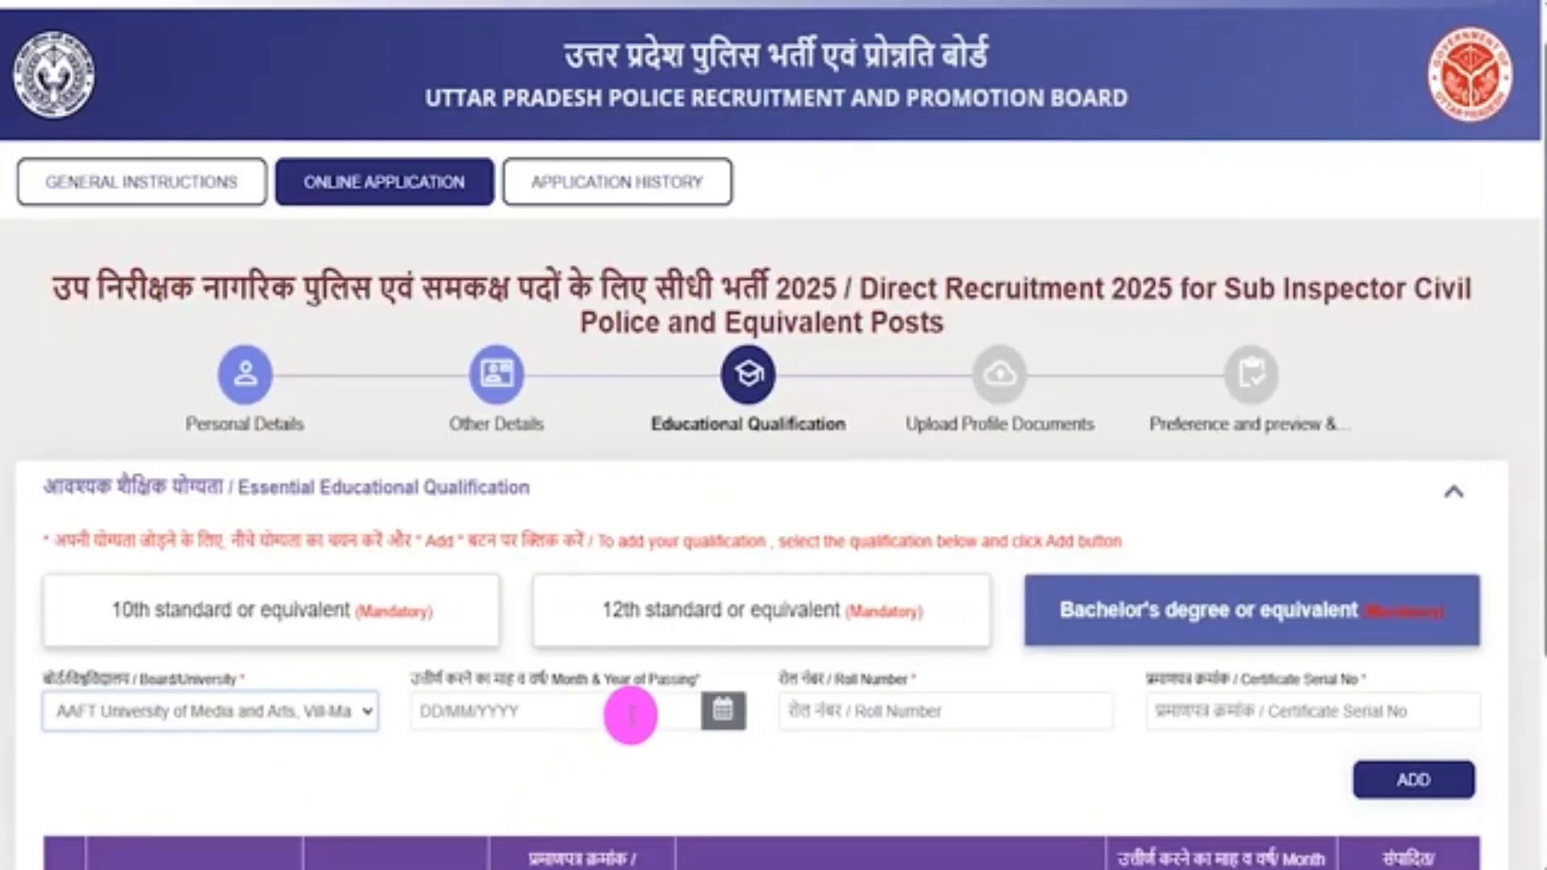
Complete the bachelor's degree passing date, roll number and certificate serial number, and add the qualification.
click(721, 721)
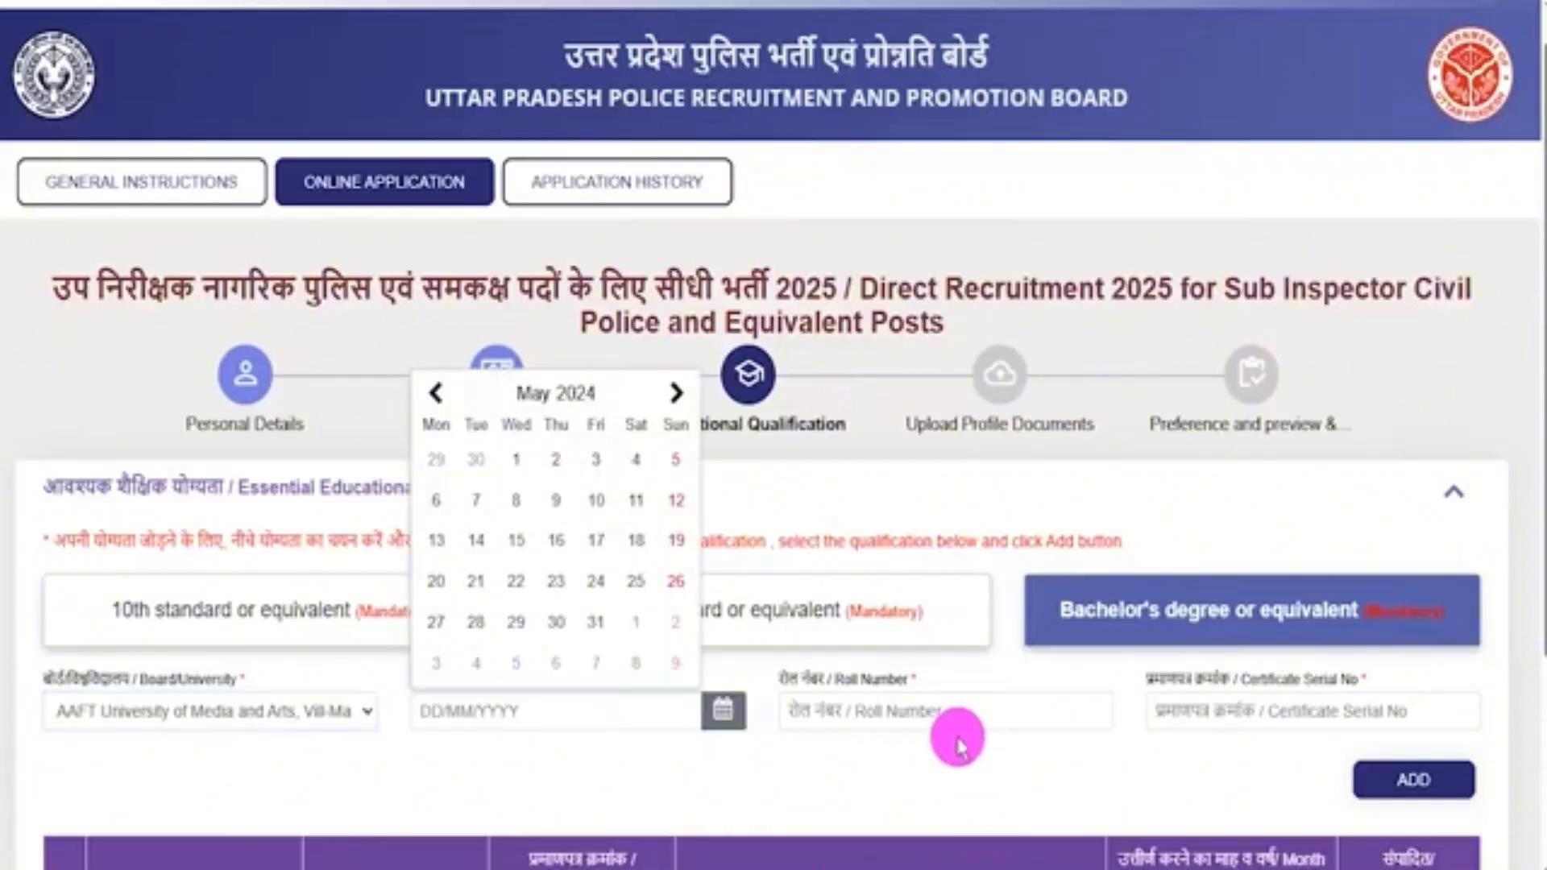
click(935, 709)
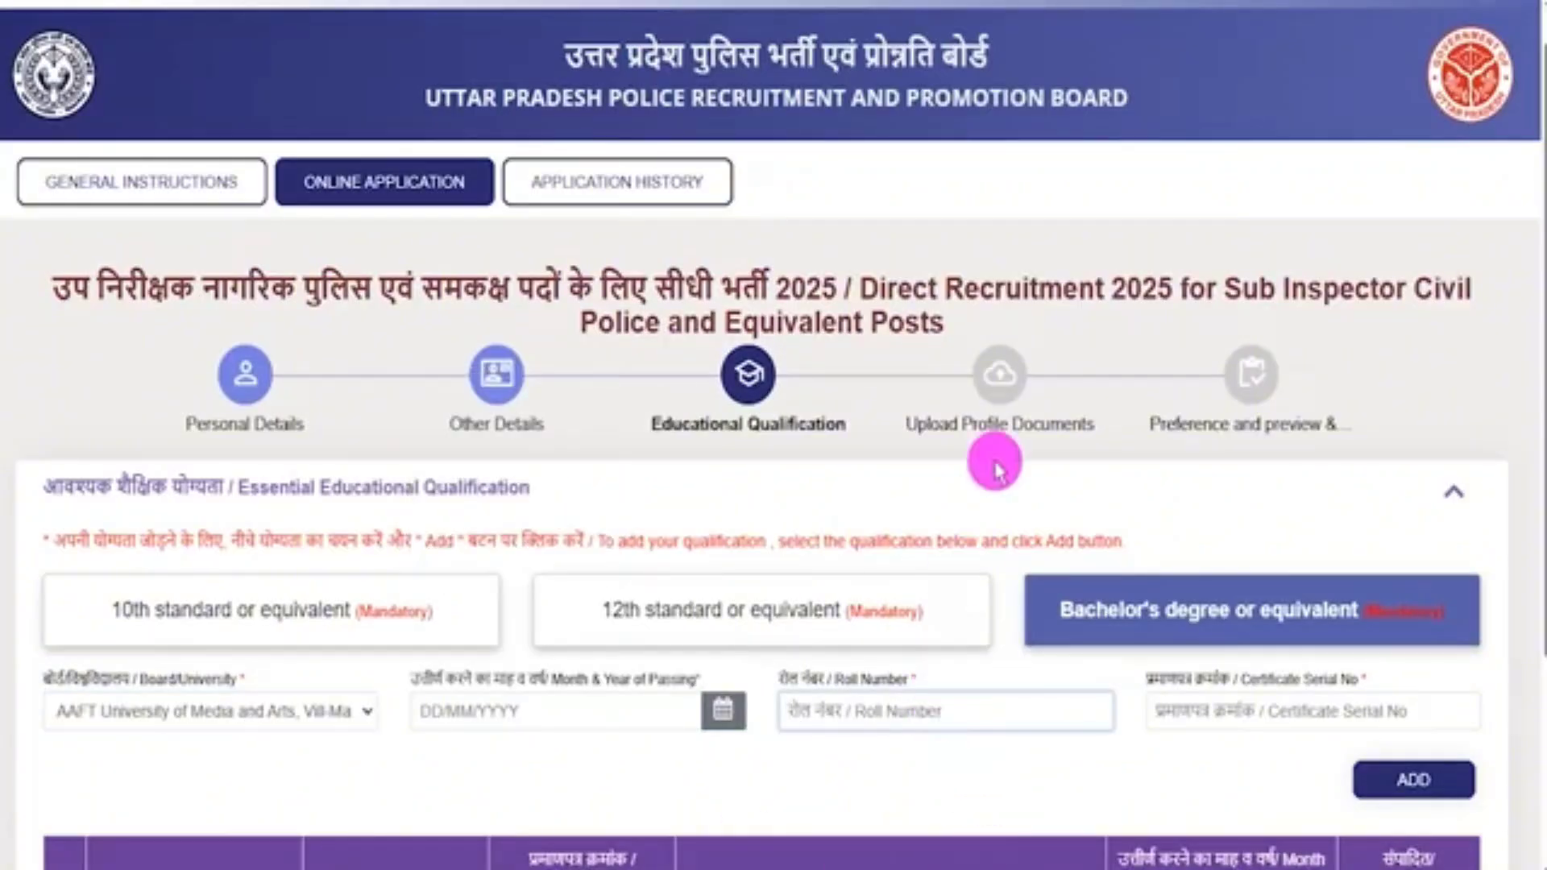
click(854, 3)
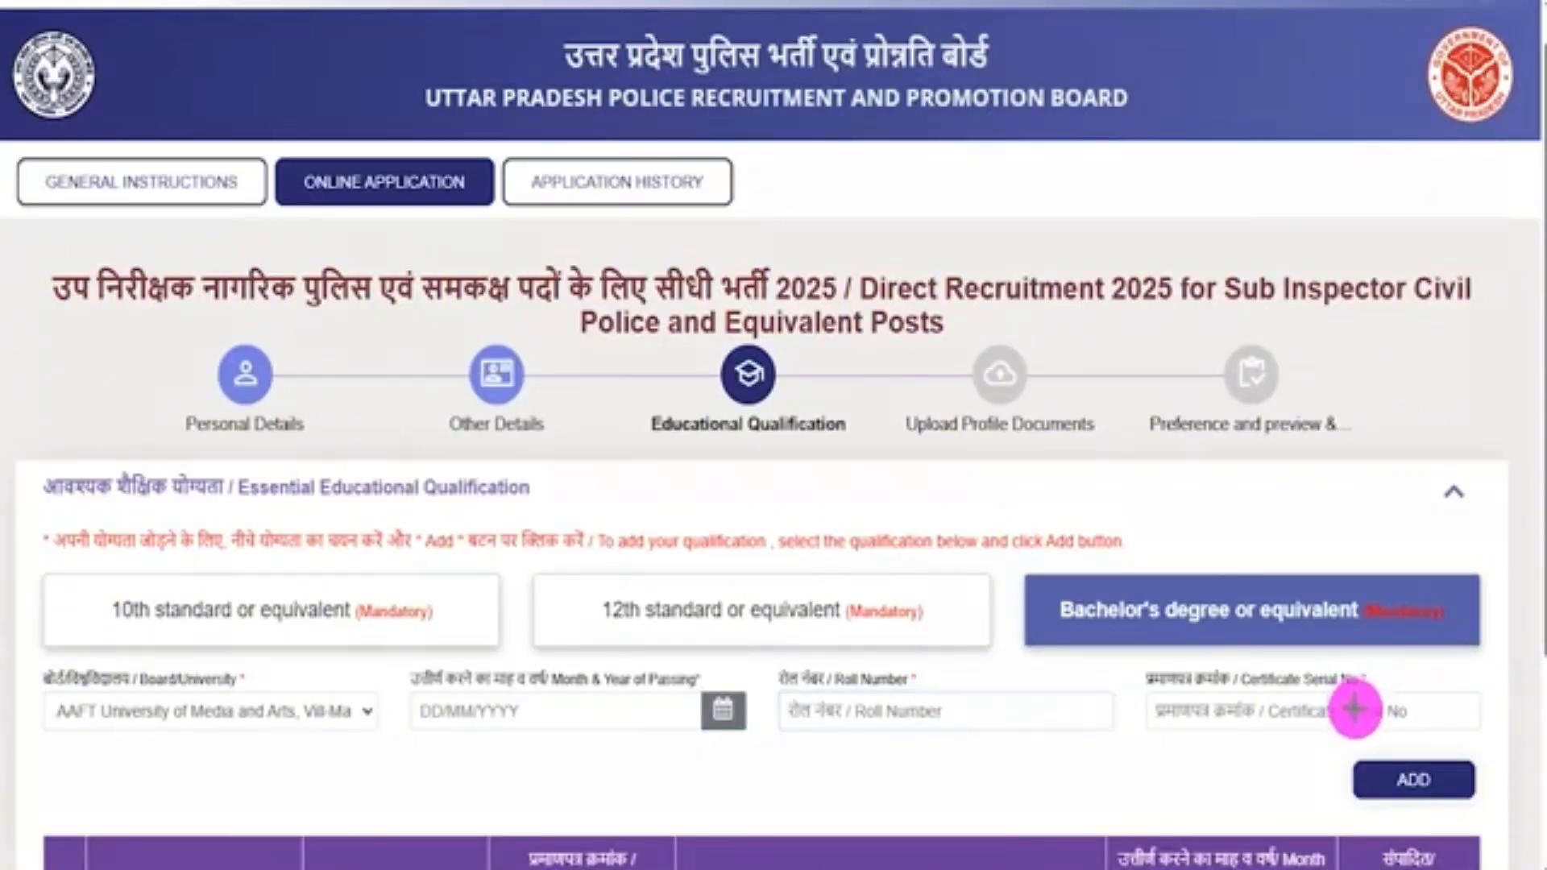
drag(1358, 710, 1404, 667)
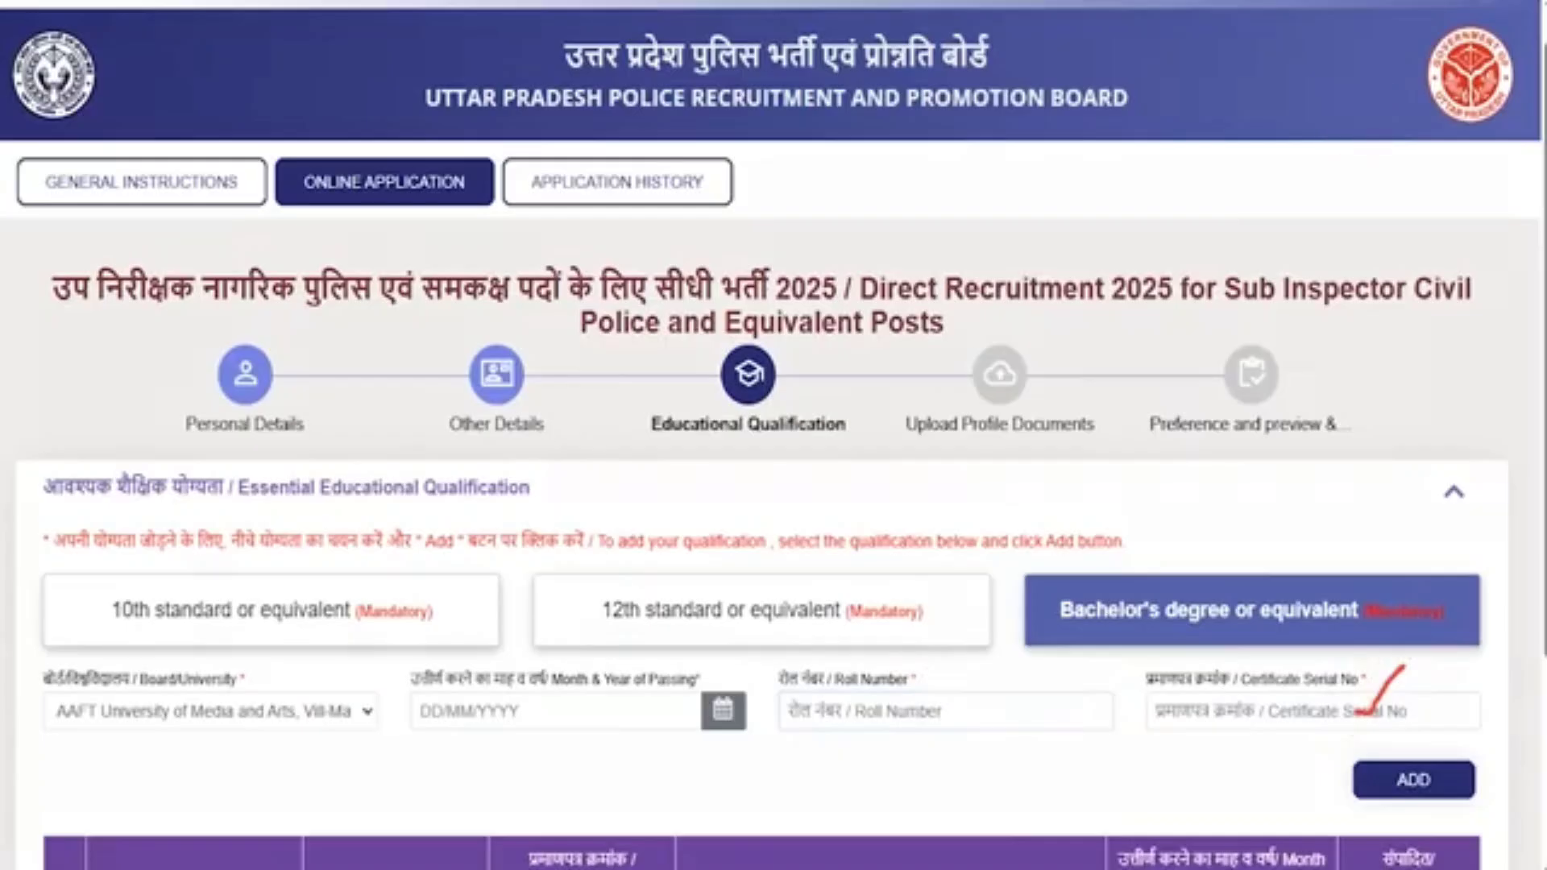
drag(1020, 776, 1327, 780)
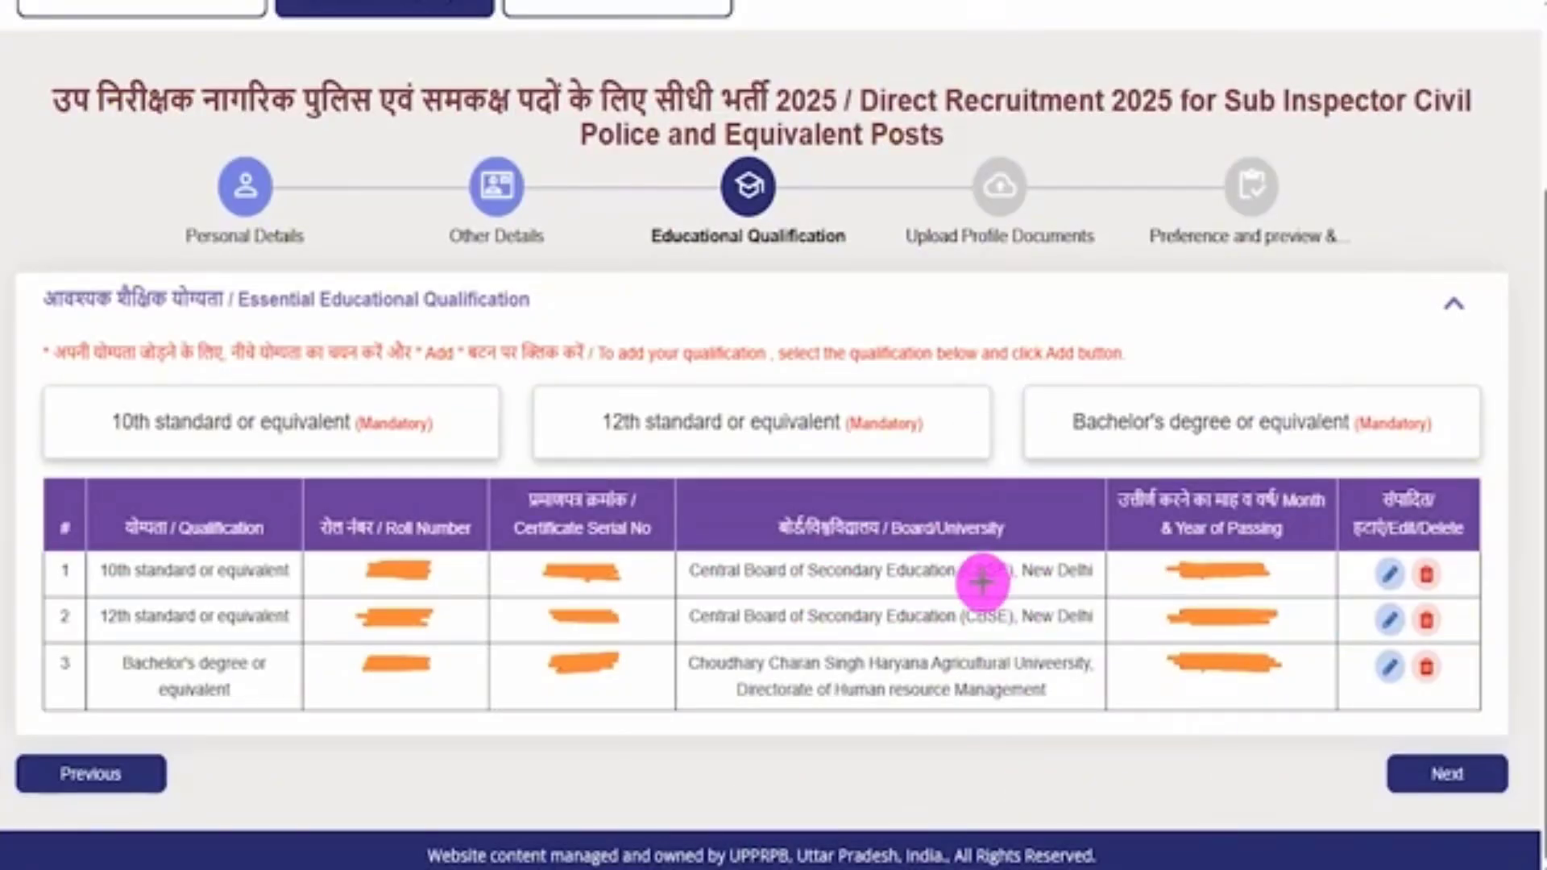
Proceed from the educational qualifications to the Upload Profile Documents stage.
drag(1062, 772, 1250, 772)
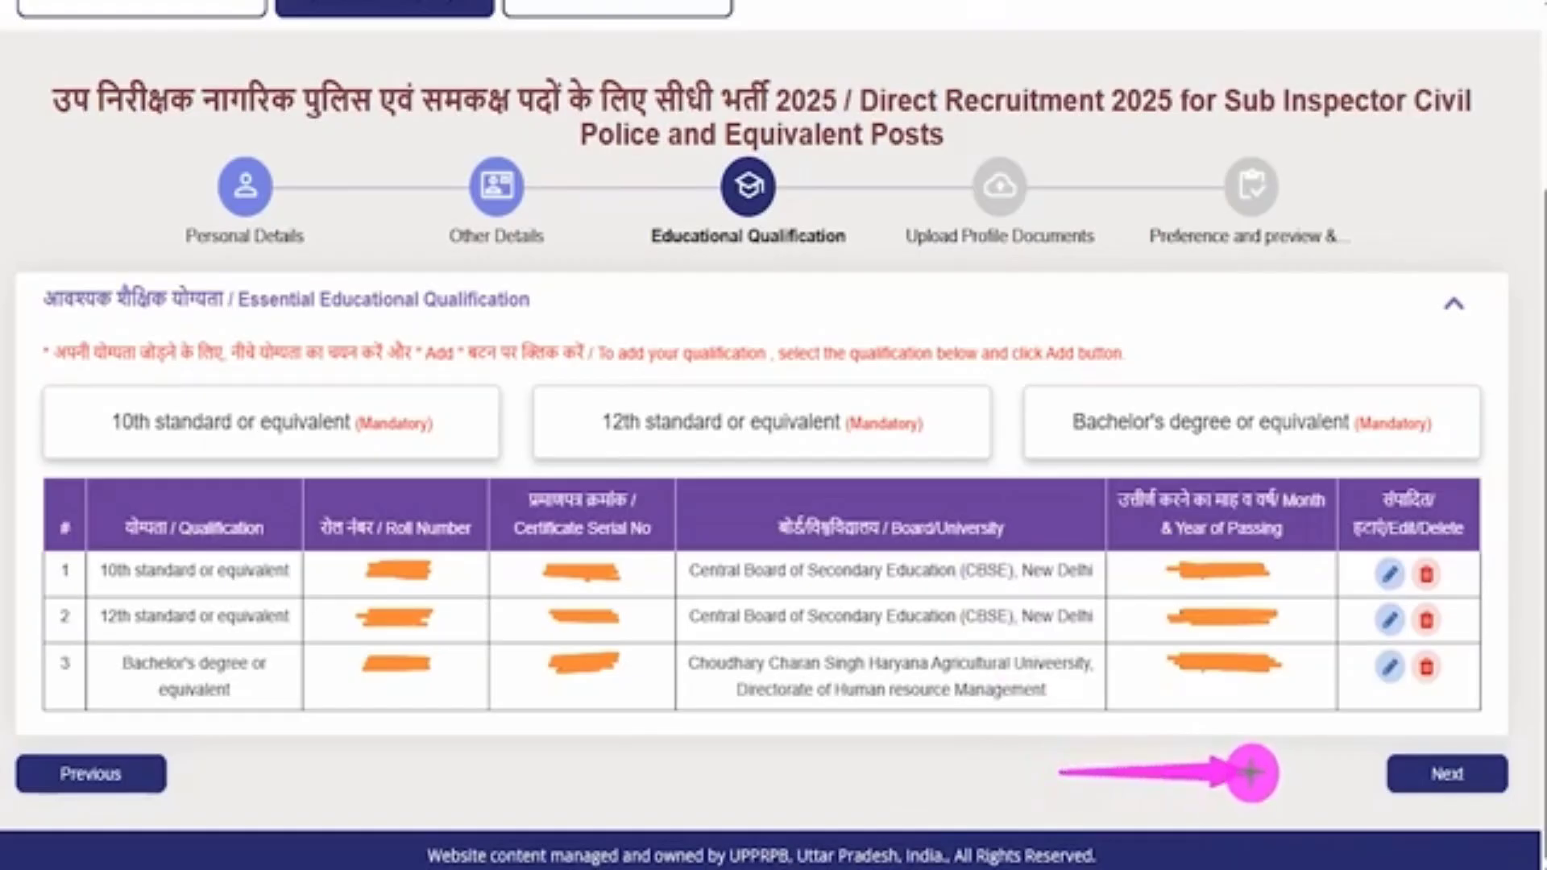
click(1402, 773)
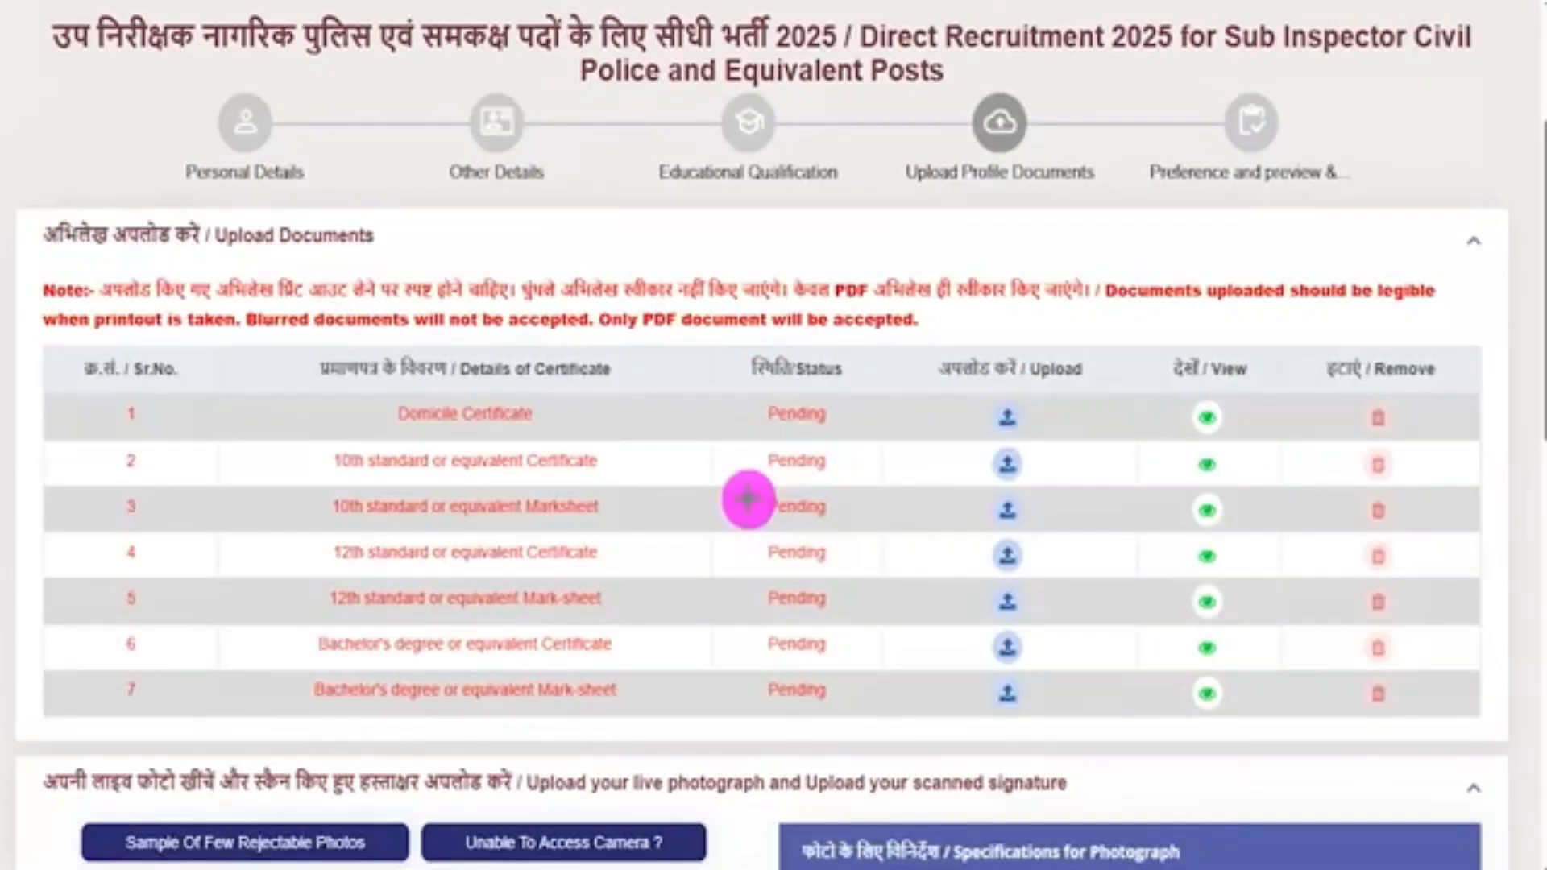
Examine the required documents from the Domicile Certificate to the bachelor's degree mark-sheet, along with their upload options.
drag(681, 427, 719, 388)
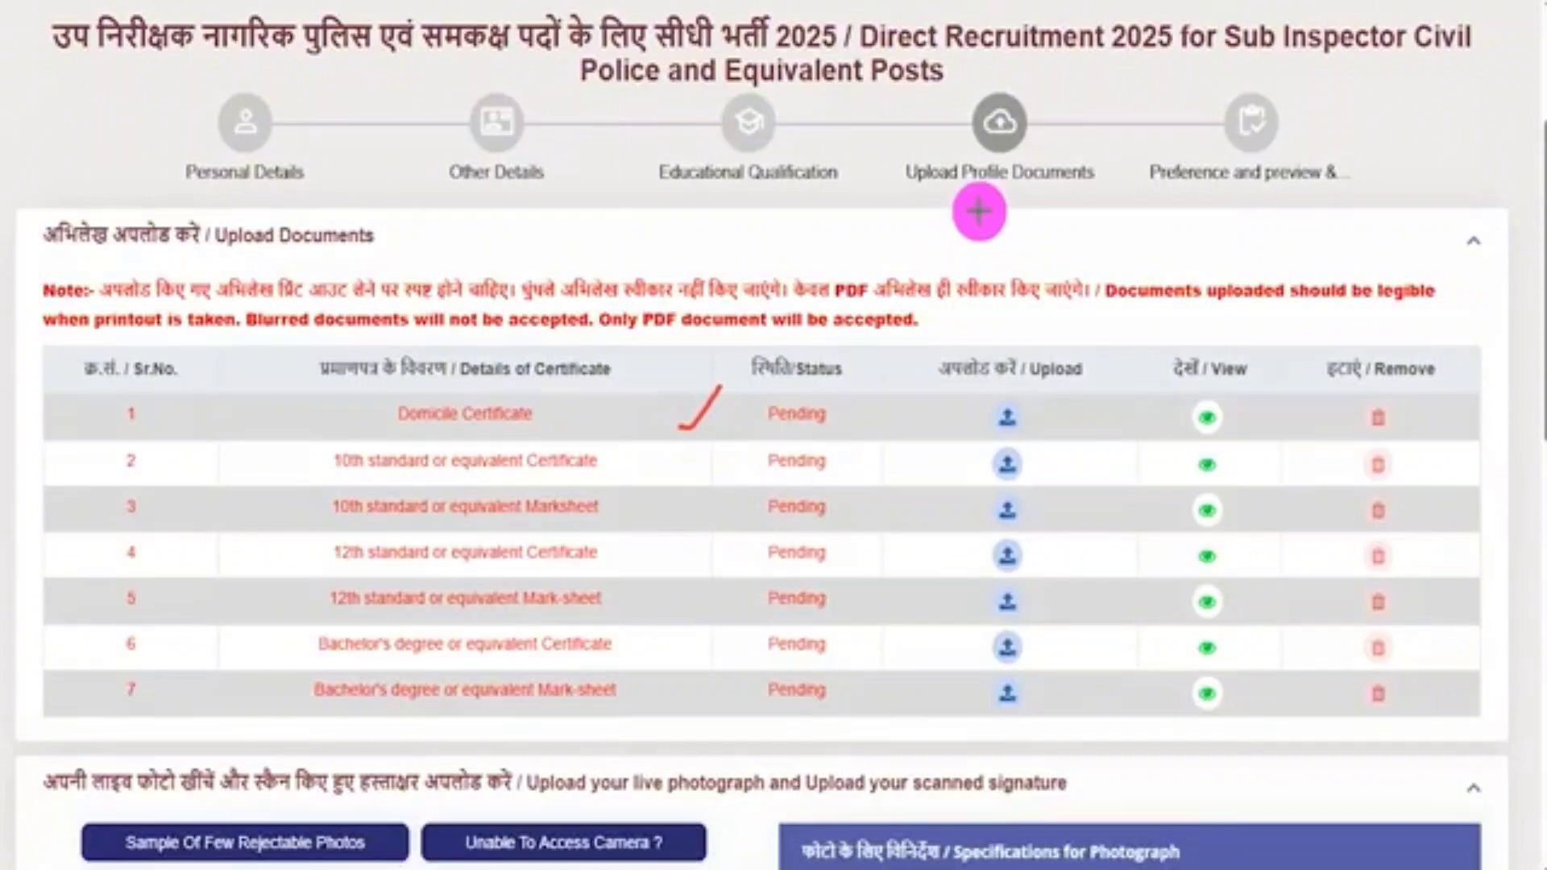
mouse_move(977, 211)
mouse_down()
mouse_move(1009, 179)
mouse_move(1058, 186)
mouse_up()
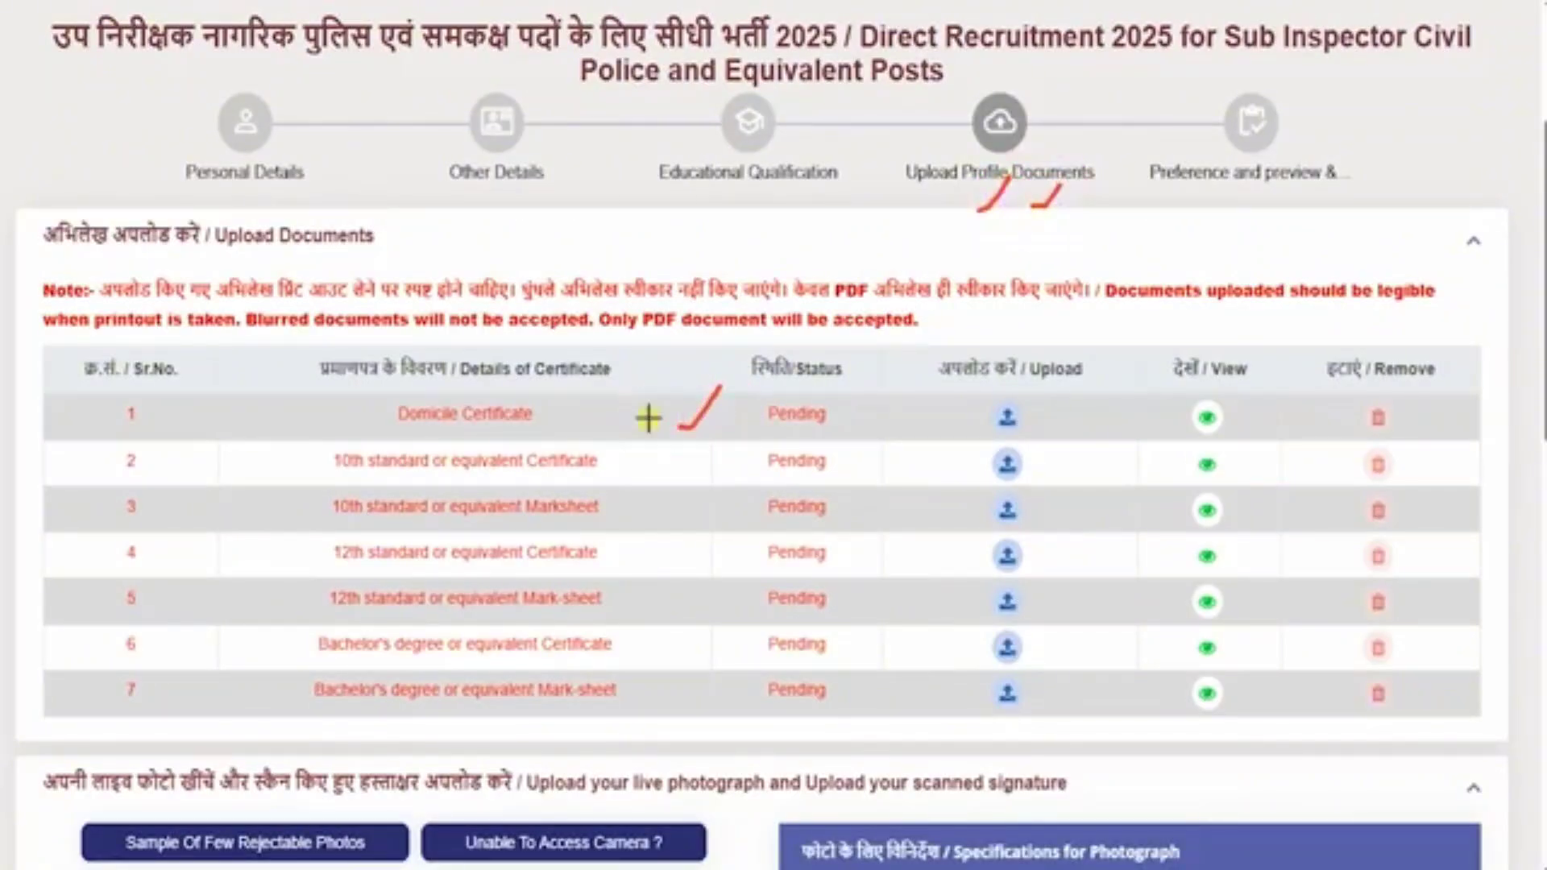
drag(649, 419, 684, 391)
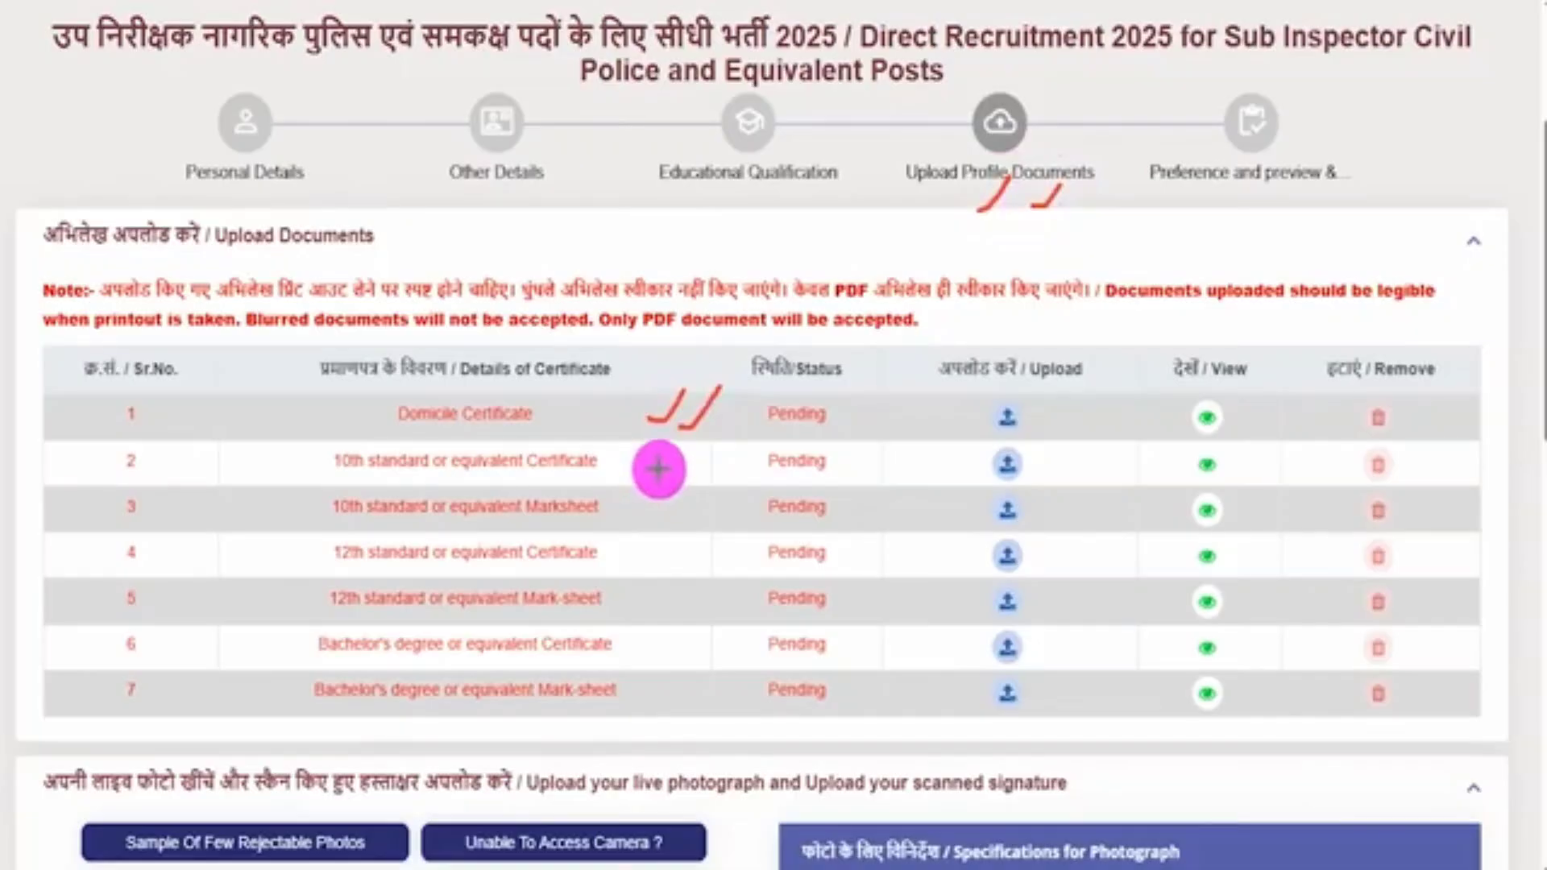
drag(655, 467, 686, 440)
drag(662, 500, 695, 464)
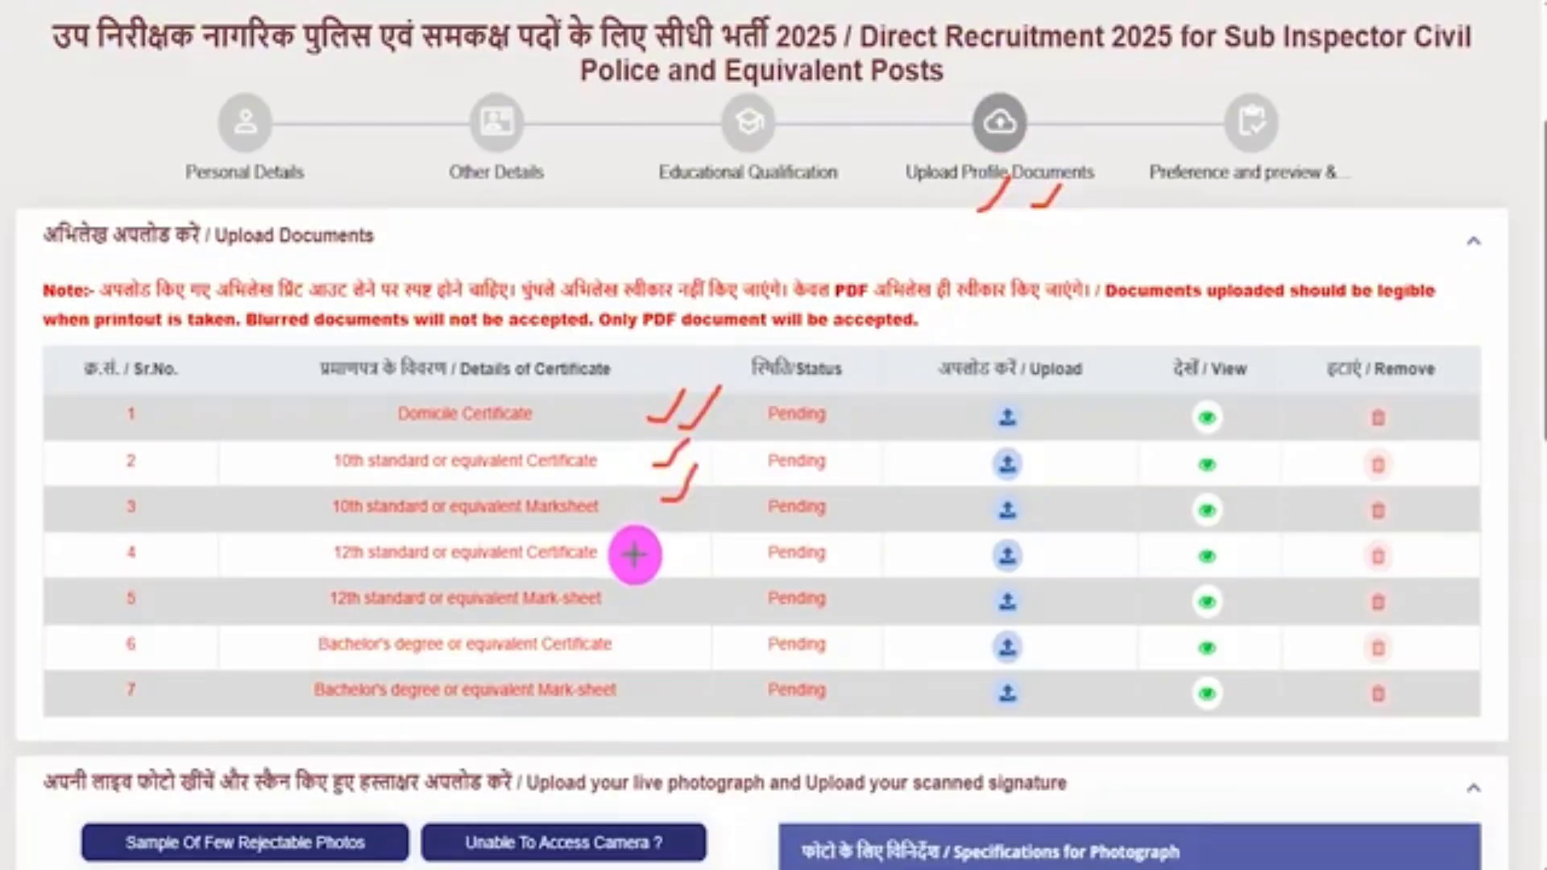
drag(647, 556, 677, 529)
drag(650, 595, 679, 562)
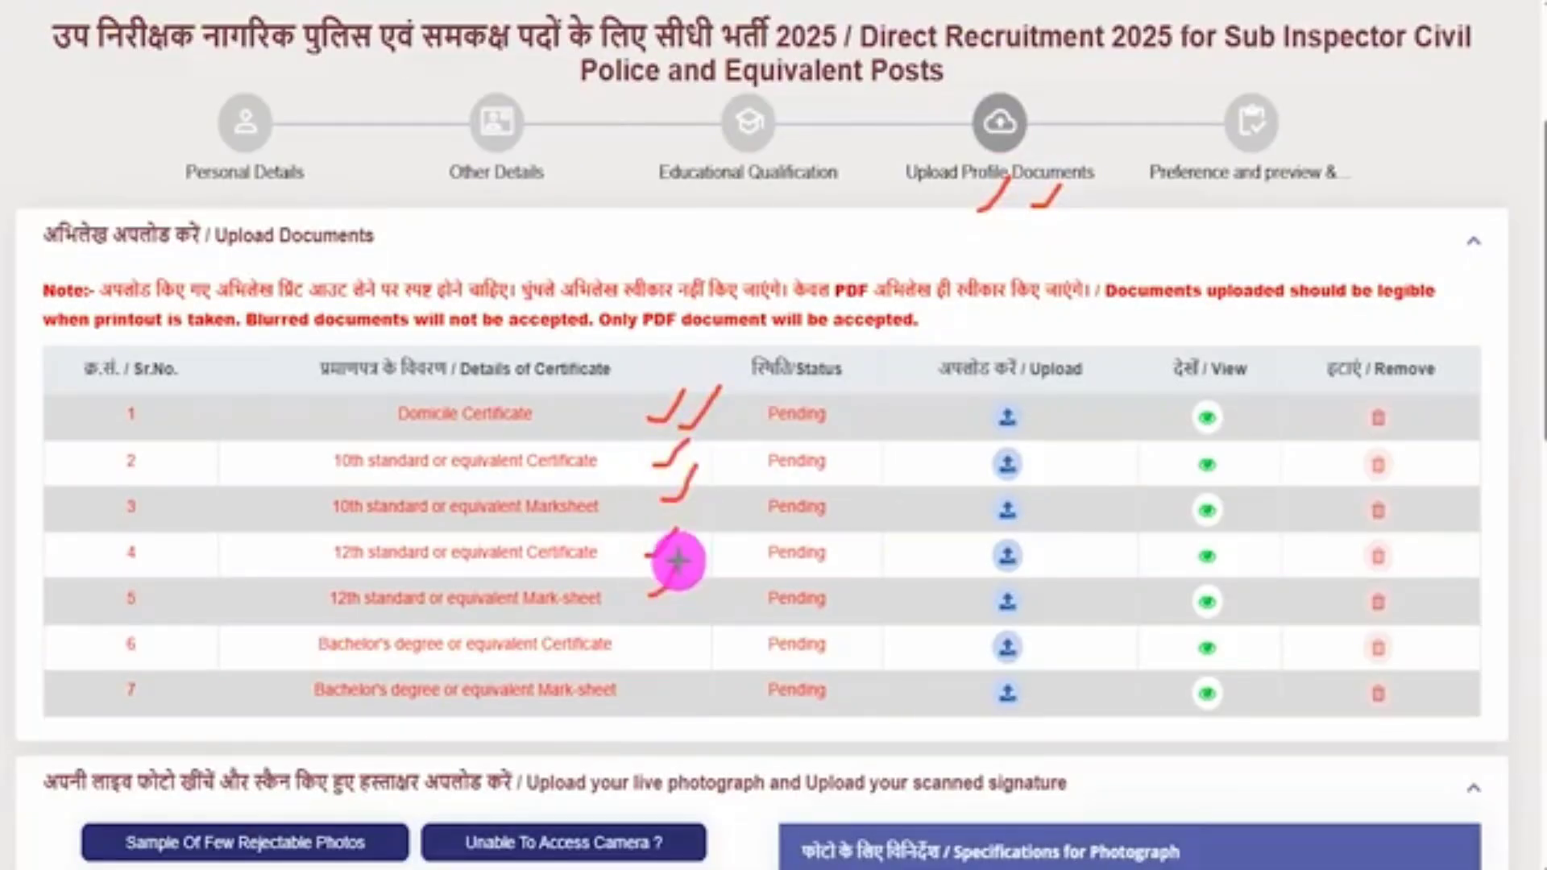
drag(663, 645, 692, 631)
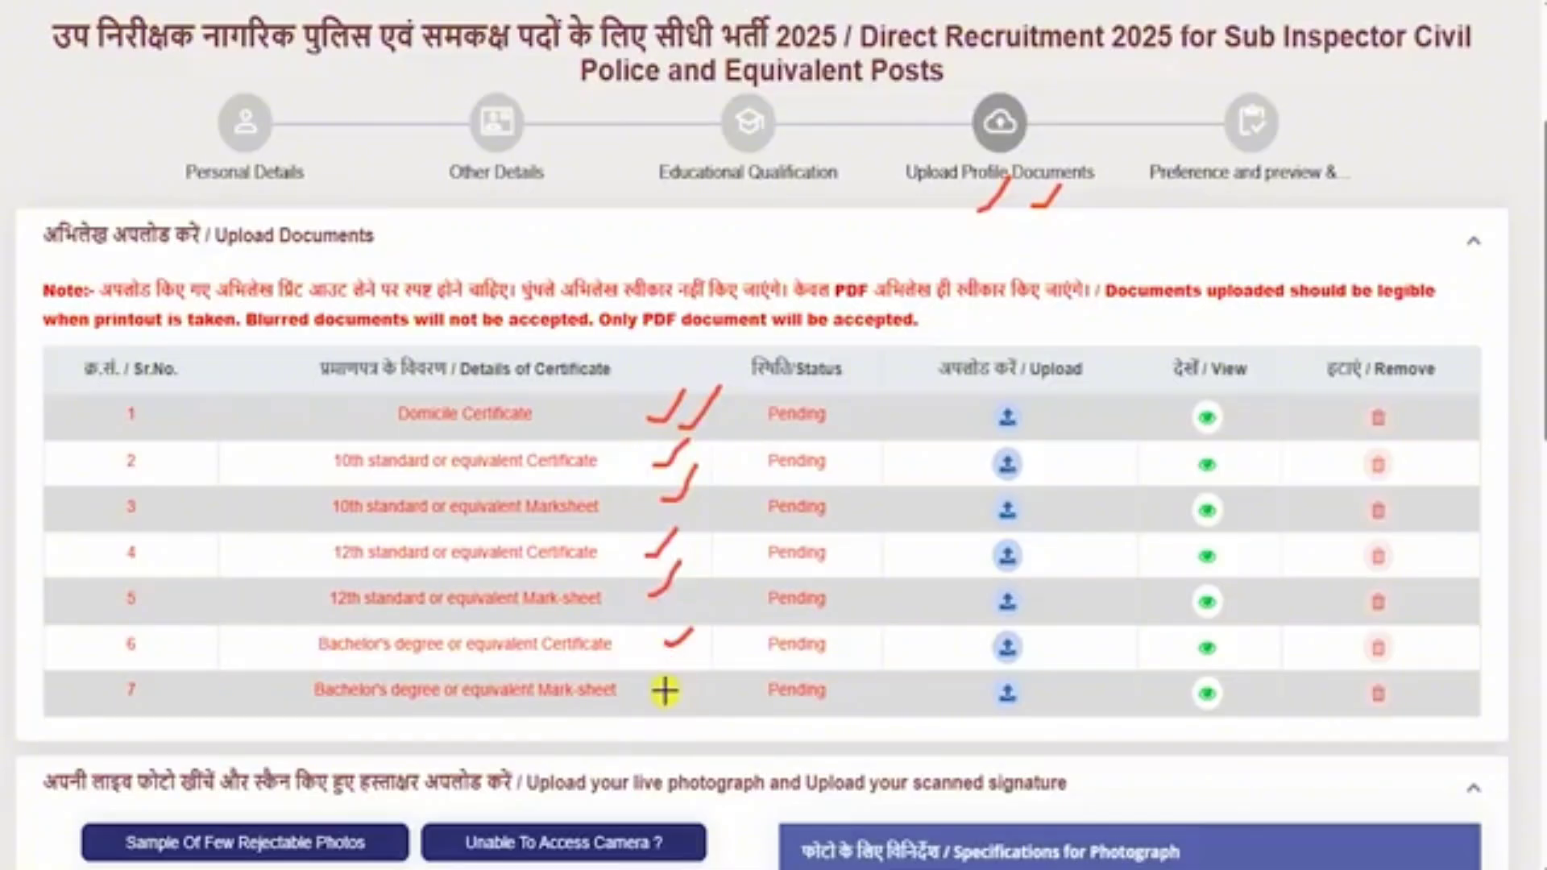
drag(665, 691, 701, 667)
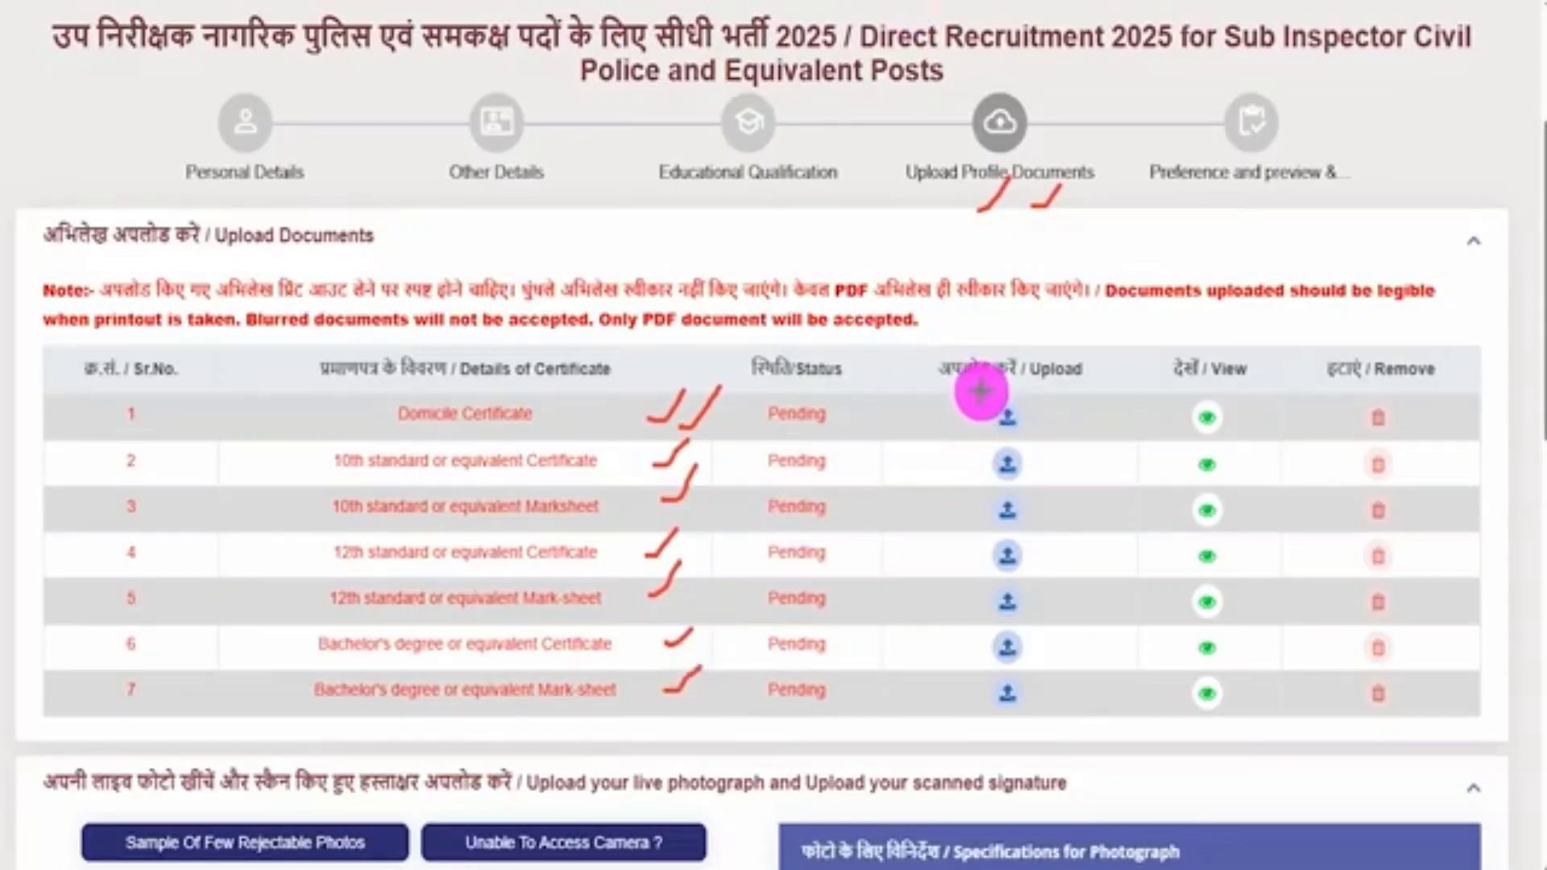
mouse_move(970, 391)
mouse_down()
mouse_move(1020, 408)
mouse_move(1035, 435)
mouse_up()
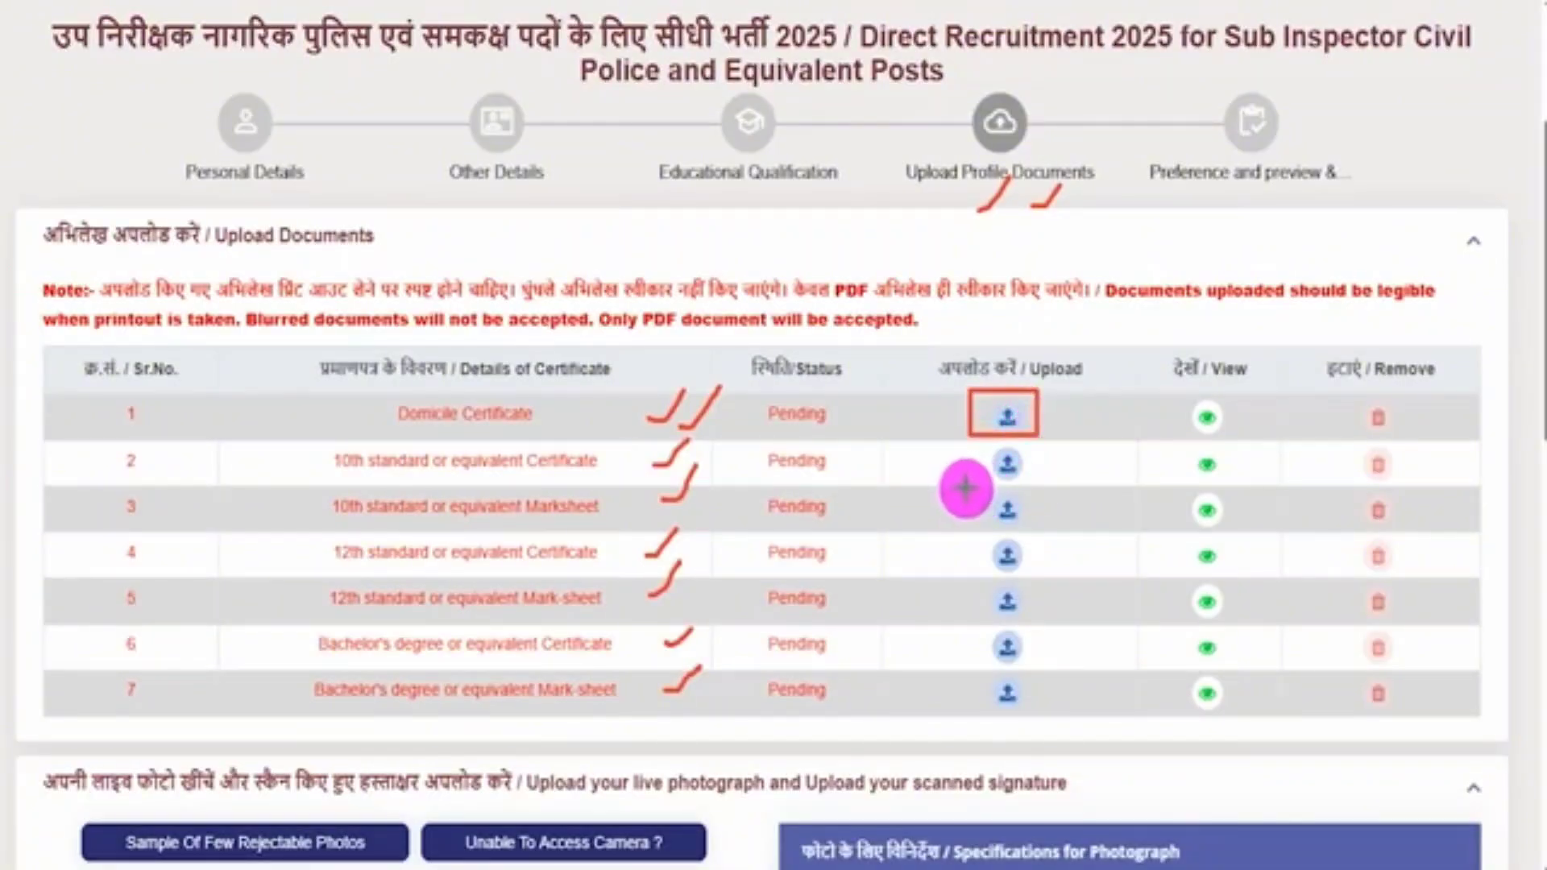
mouse_move(965, 487)
mouse_down()
mouse_move(1022, 494)
mouse_move(1046, 529)
mouse_up()
mouse_move(987, 578)
mouse_down()
mouse_move(1022, 588)
mouse_move(1029, 617)
mouse_up()
key(Escape)
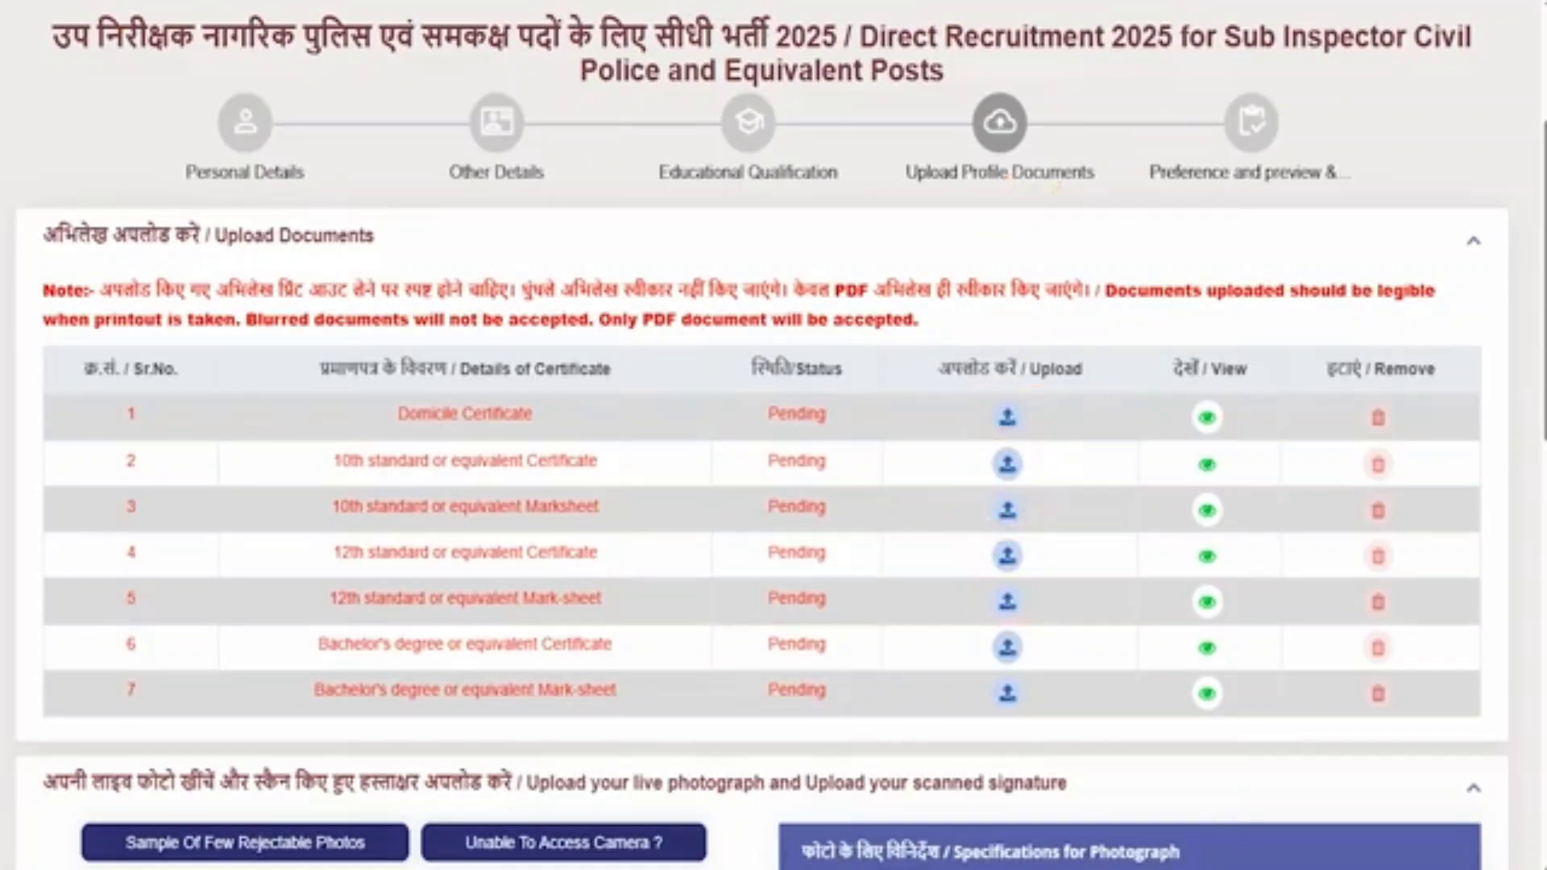
Check the upload requirements for the Domicile Certificate and leave the upload dialog without choosing a file.
click(1007, 416)
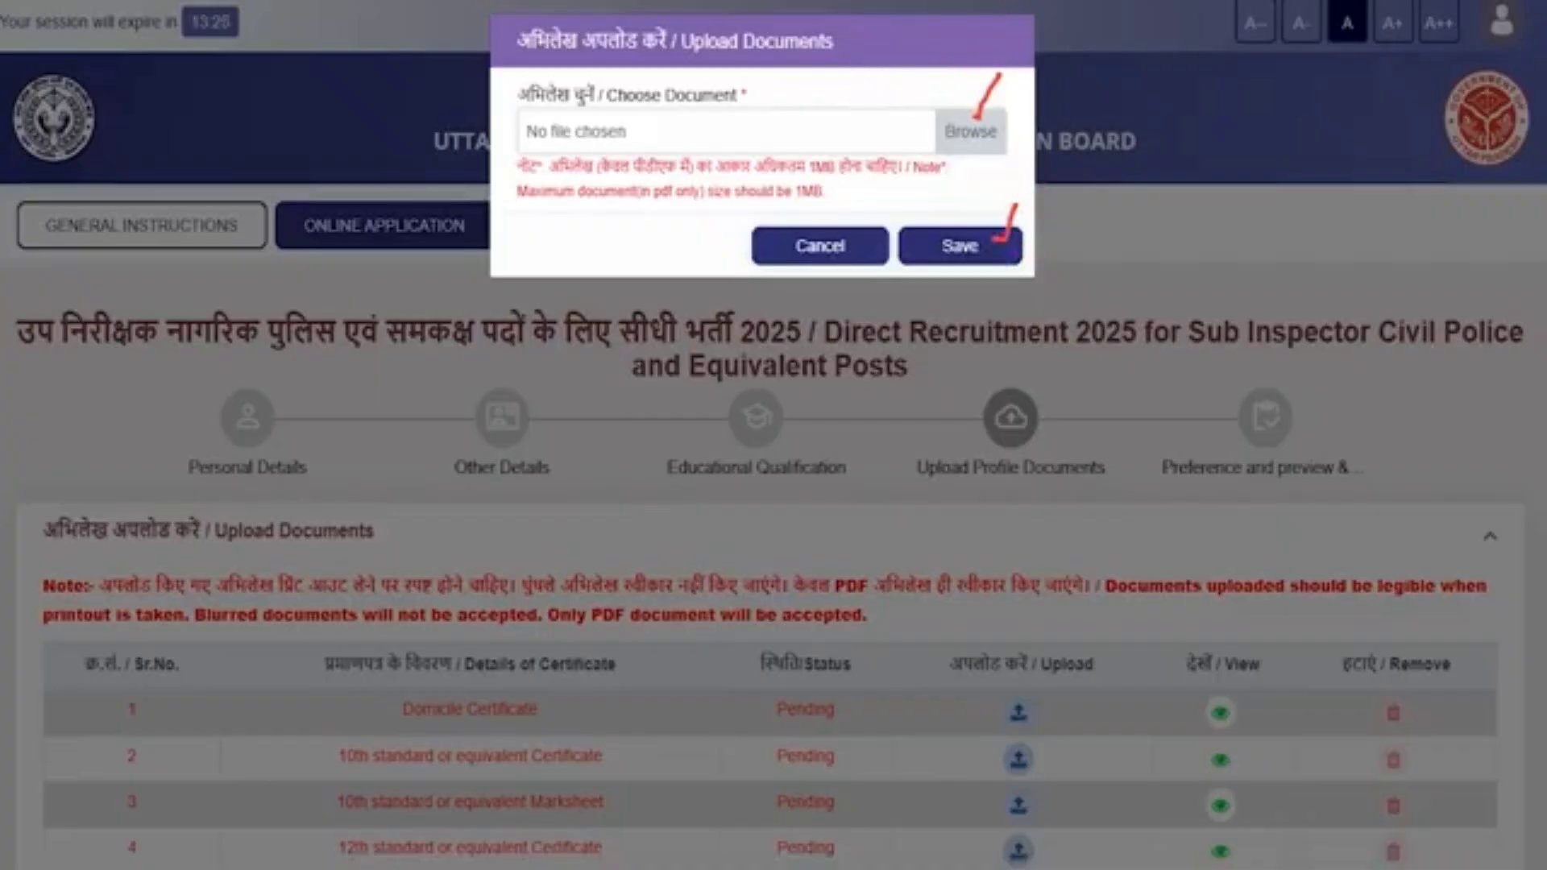
click(818, 243)
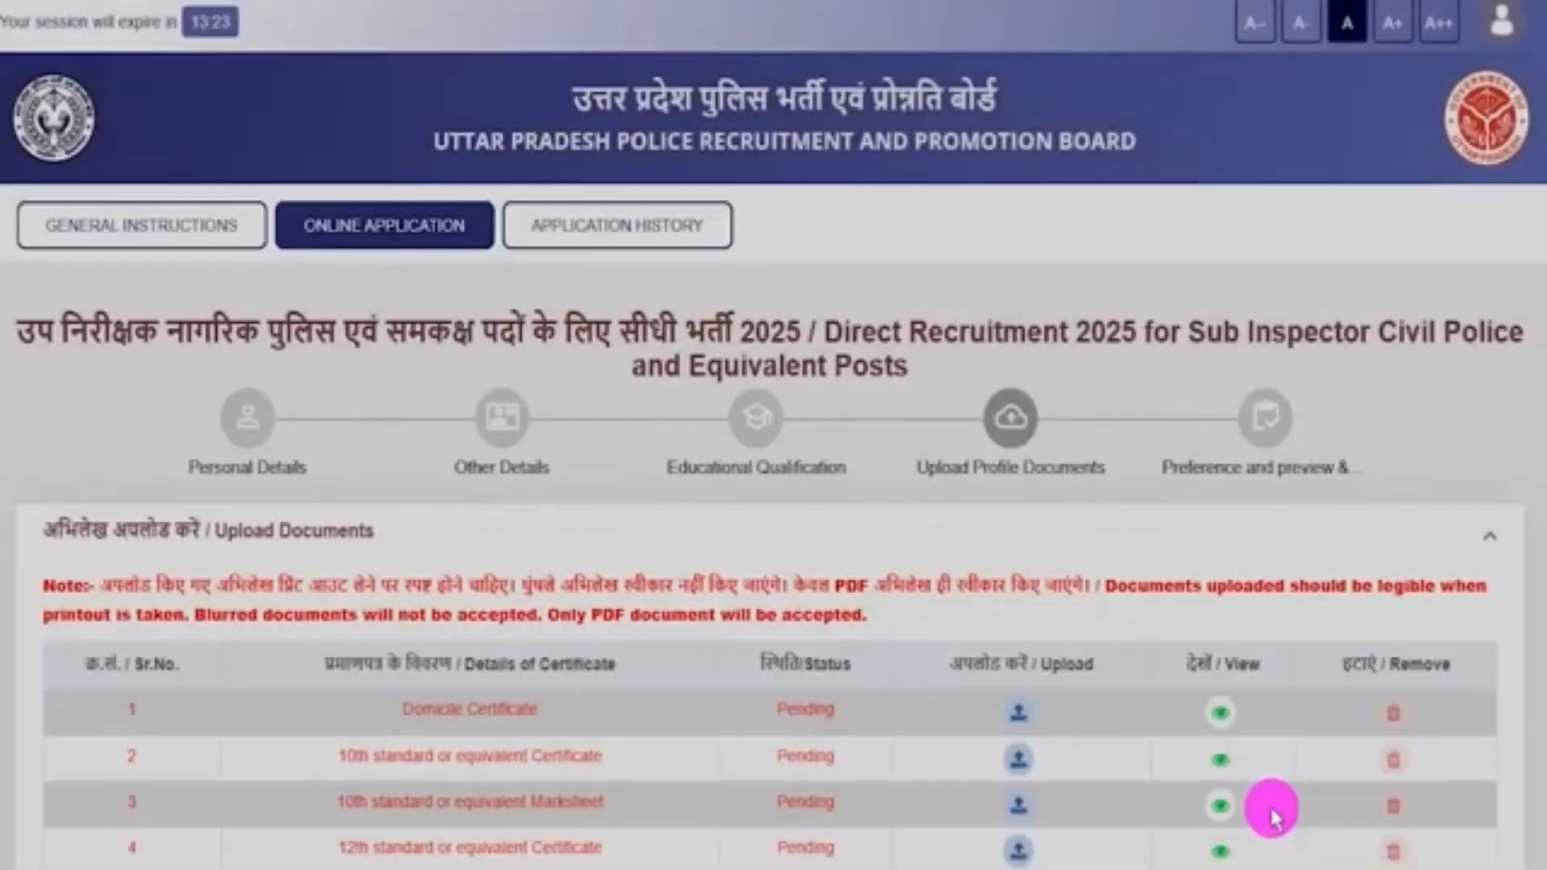
Examine the View and Remove options for each document in the upload list, from the Domicile Certificate to the bachelor's degree mark-sheet.
scroll(1154, 712, down, 4)
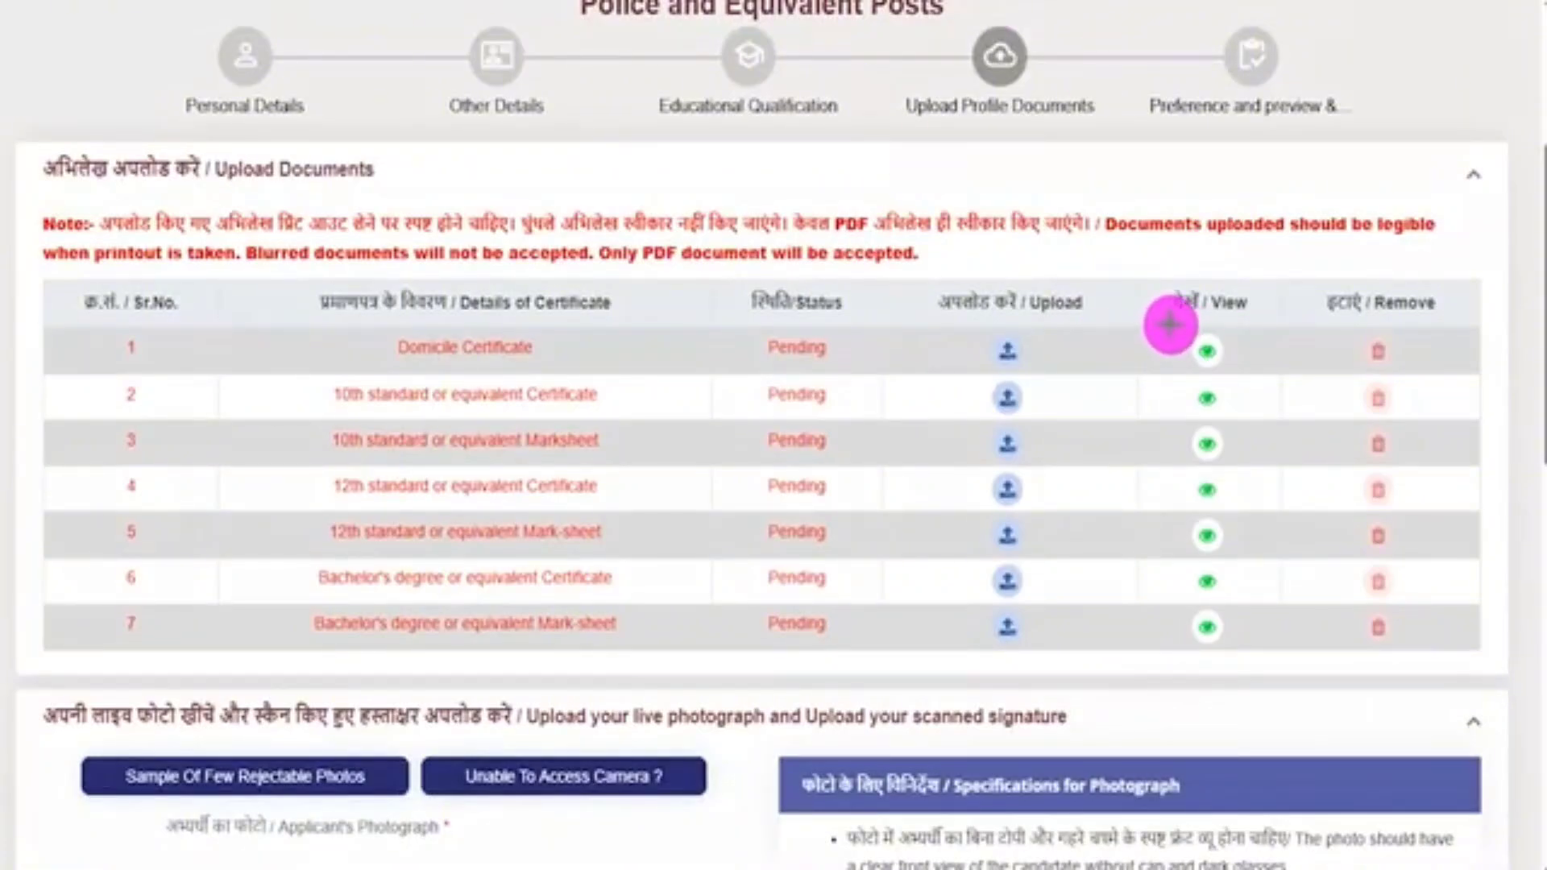
drag(1169, 323, 1238, 370)
drag(1169, 417, 1244, 467)
drag(1168, 517, 1237, 556)
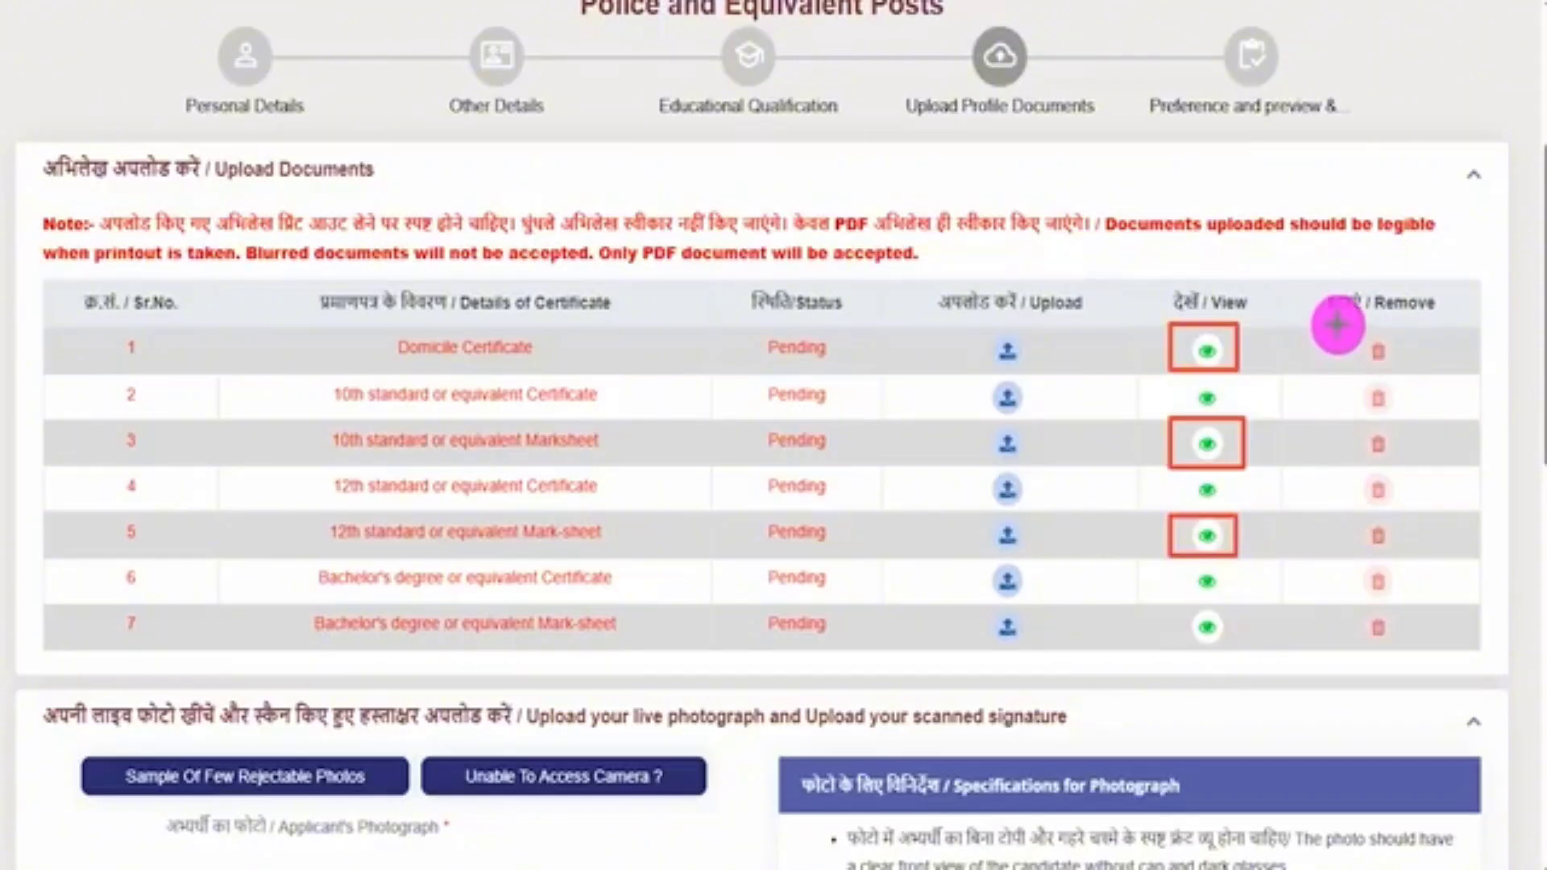
drag(1335, 323, 1400, 367)
drag(1341, 514, 1414, 555)
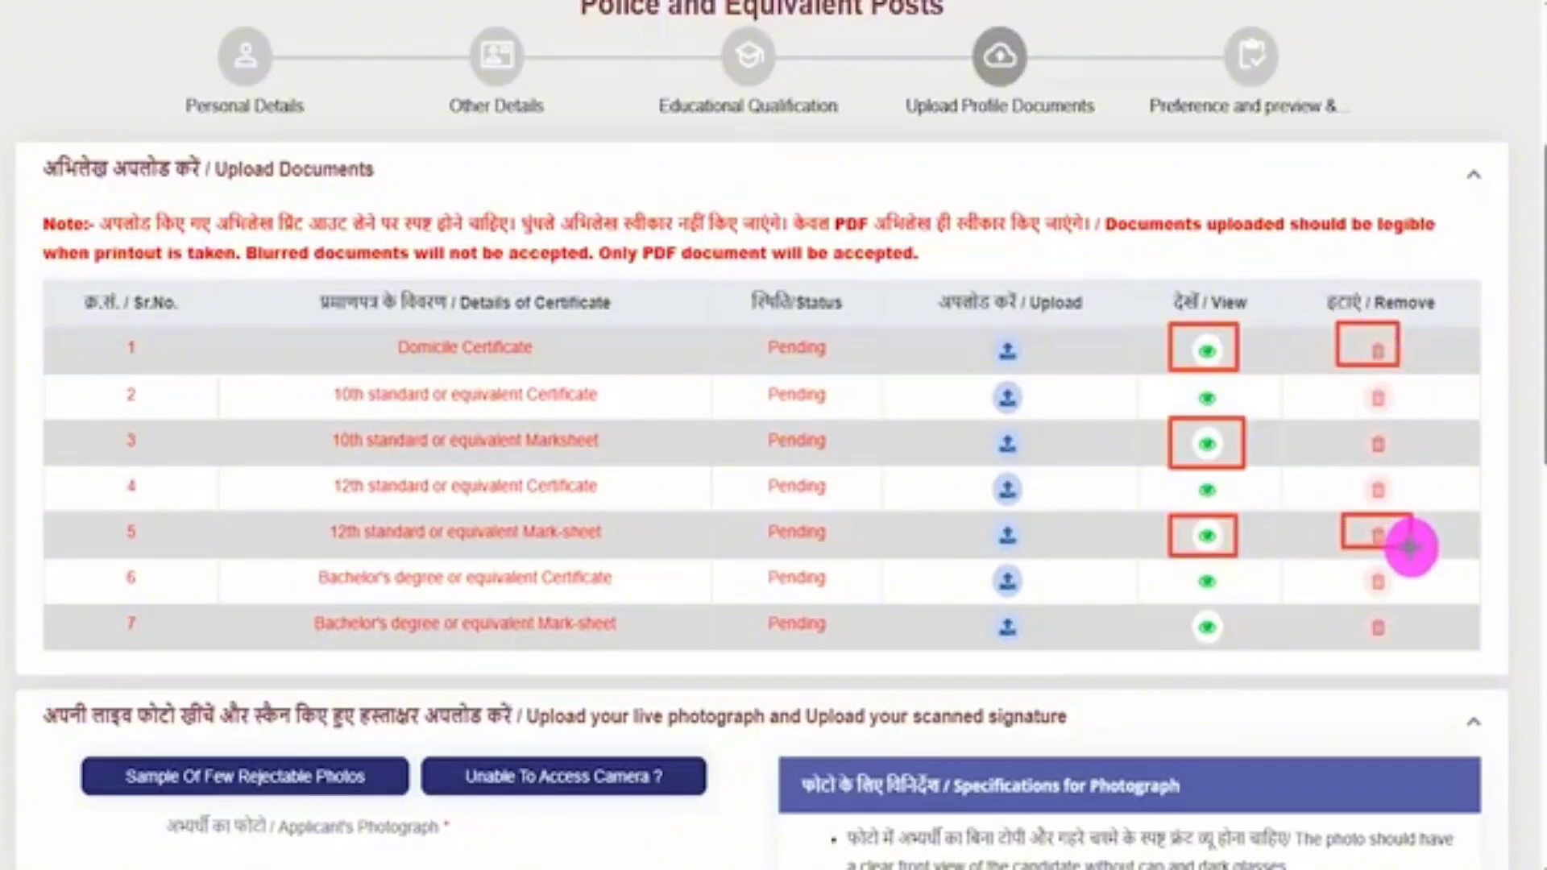
drag(1169, 606, 1248, 647)
key(Escape)
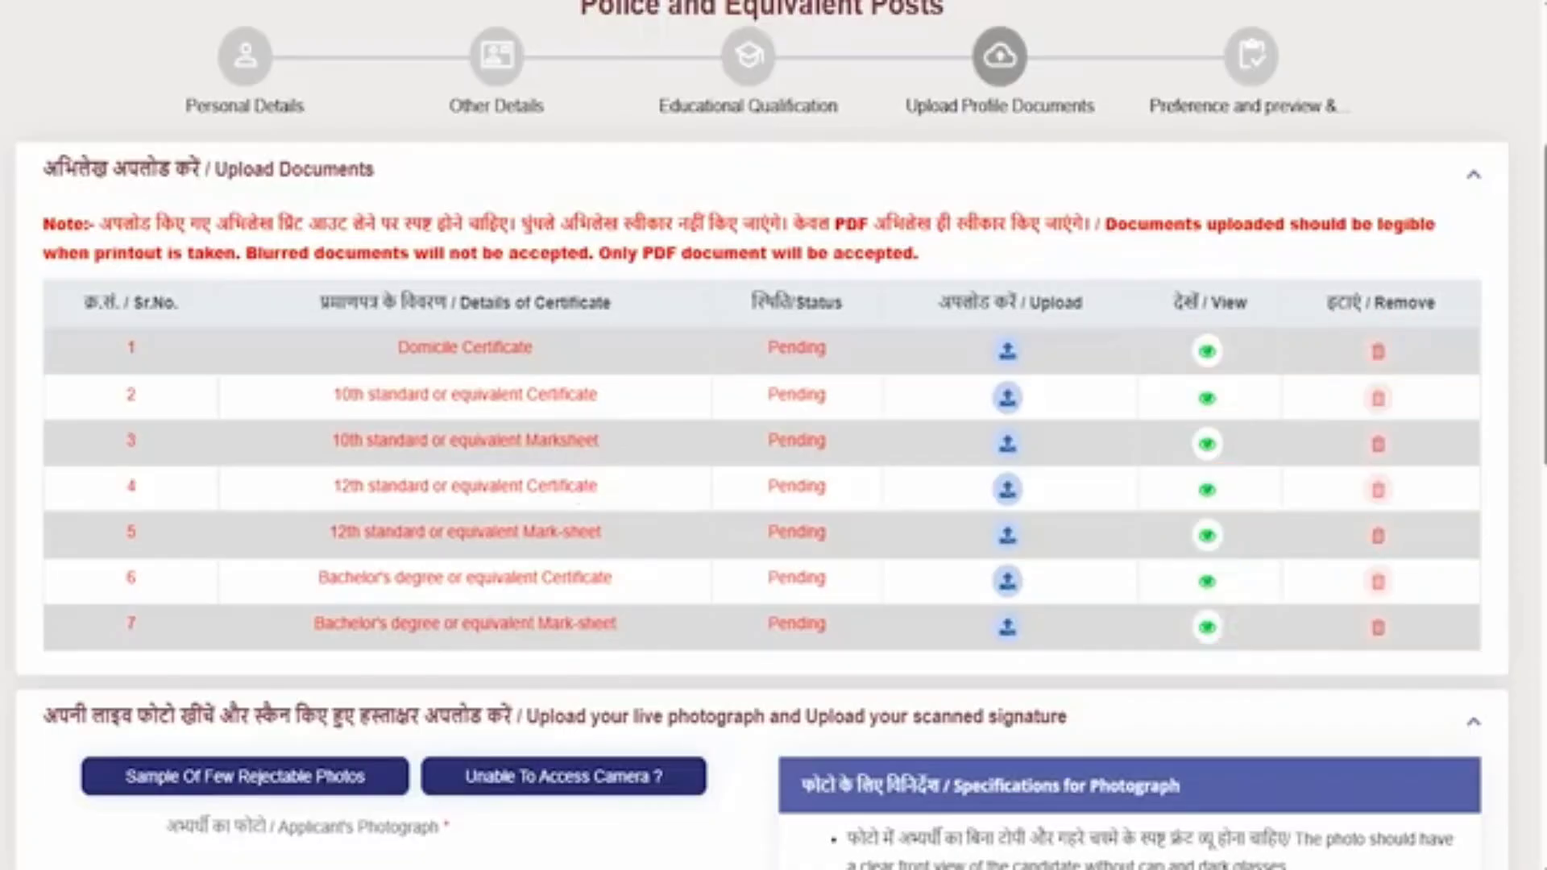
Read the specifications for the applicant's photograph, covering front view, facial features, glasses glare and plain background.
scroll(742, 628, down, 9)
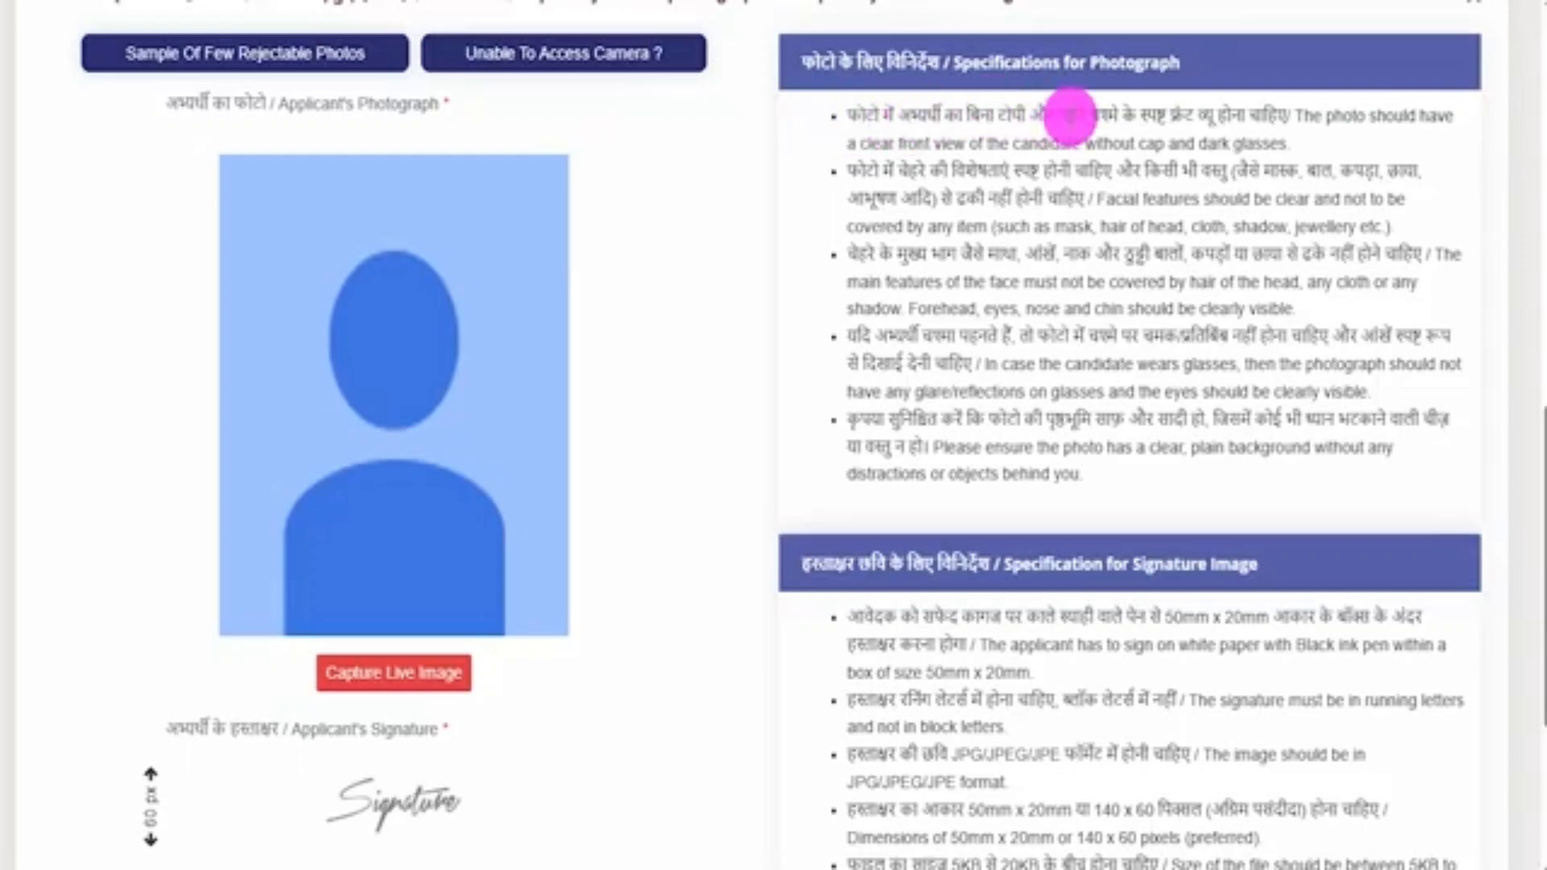
drag(1070, 117, 1250, 116)
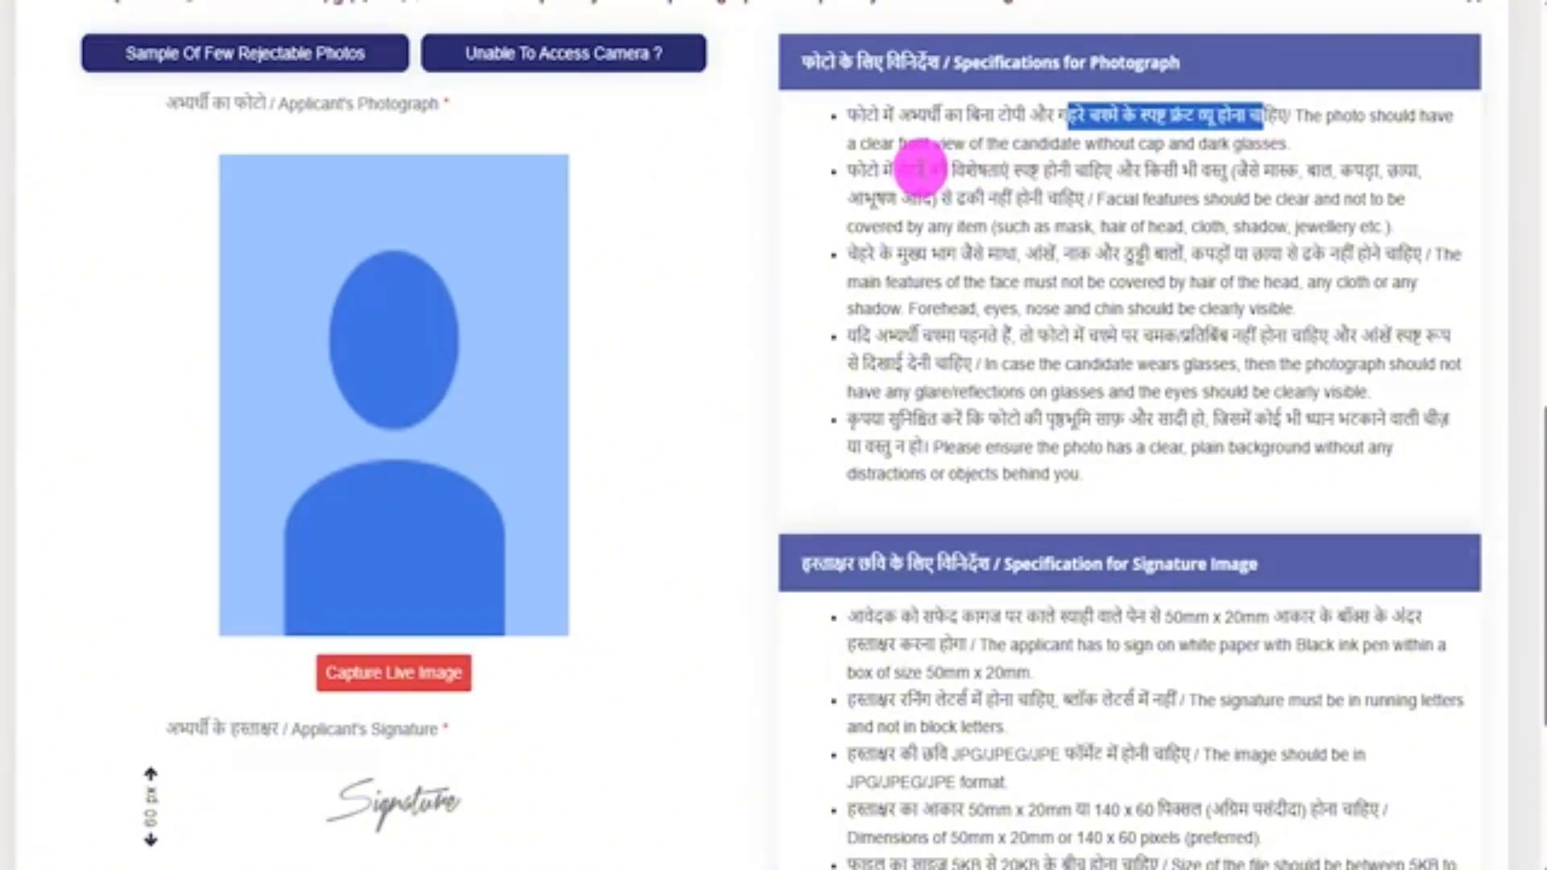
drag(918, 171, 1188, 172)
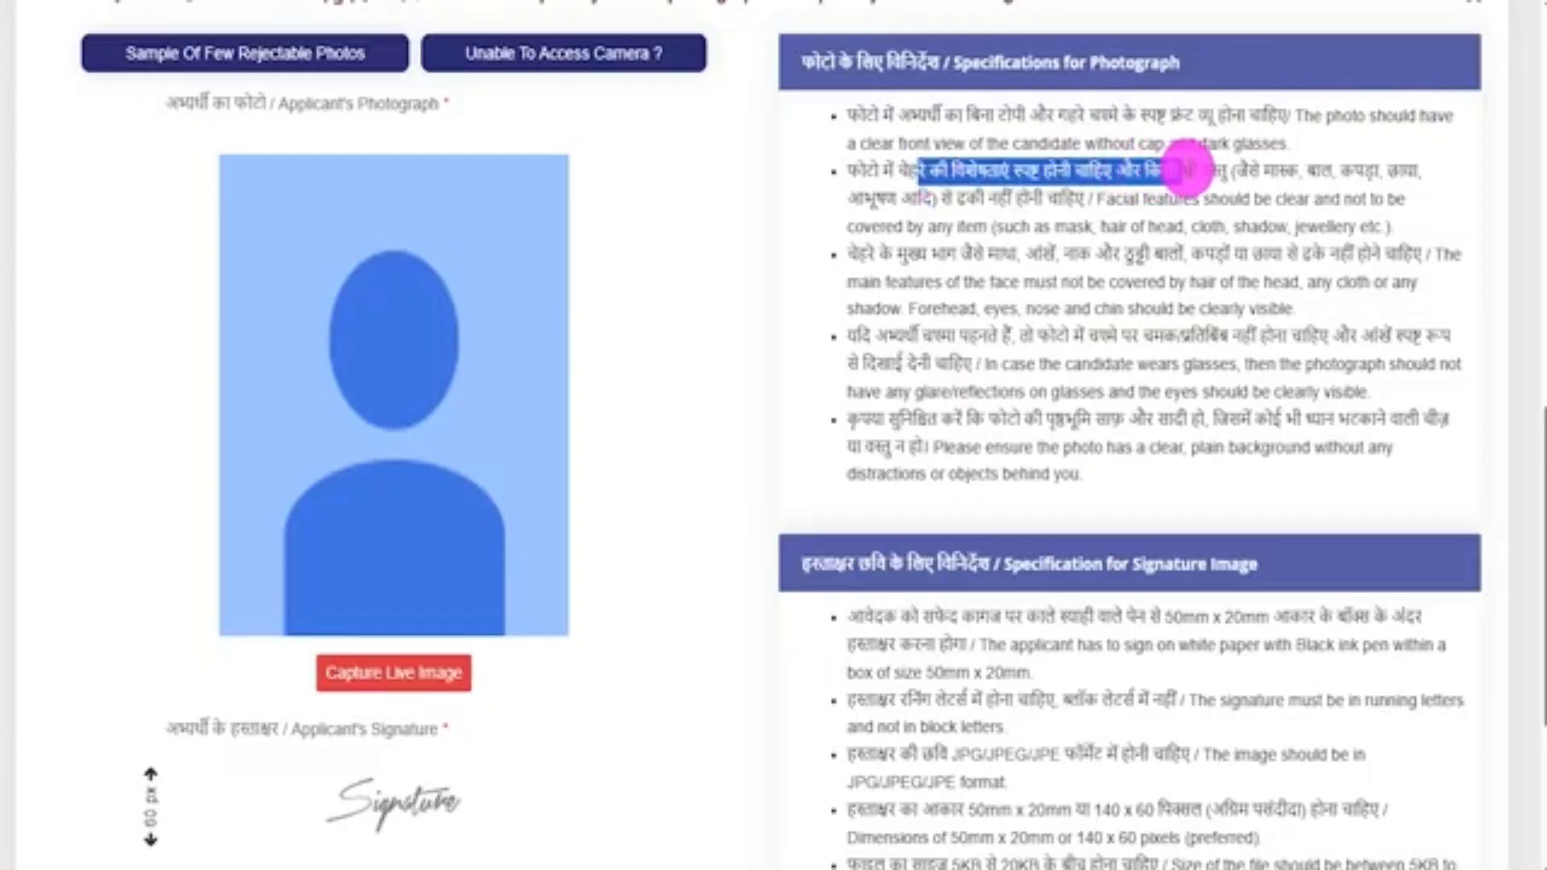
click(1249, 158)
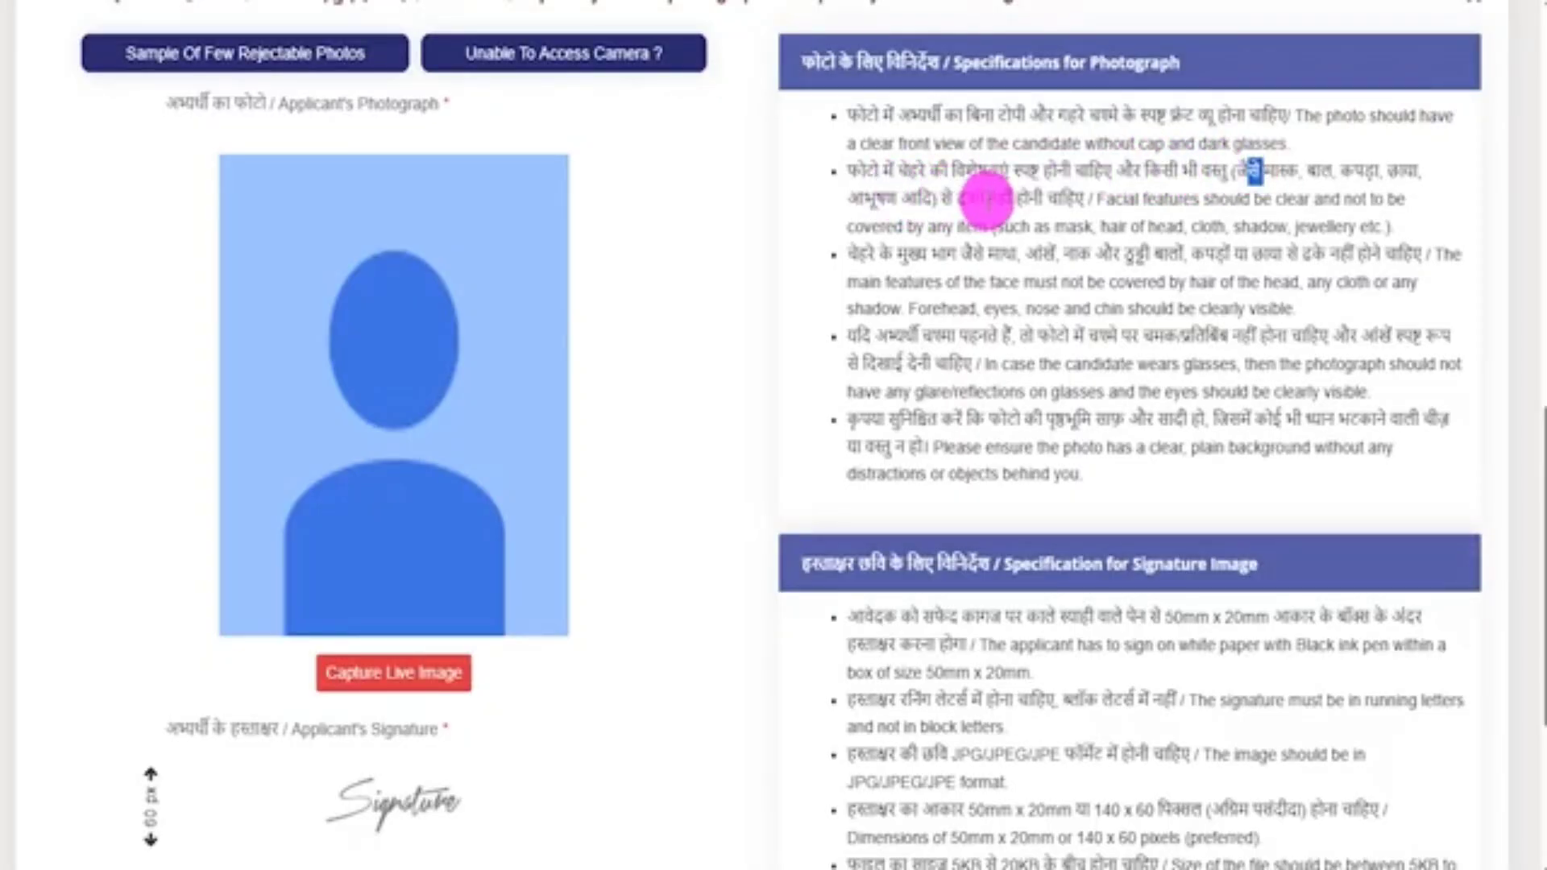
drag(987, 200, 1025, 197)
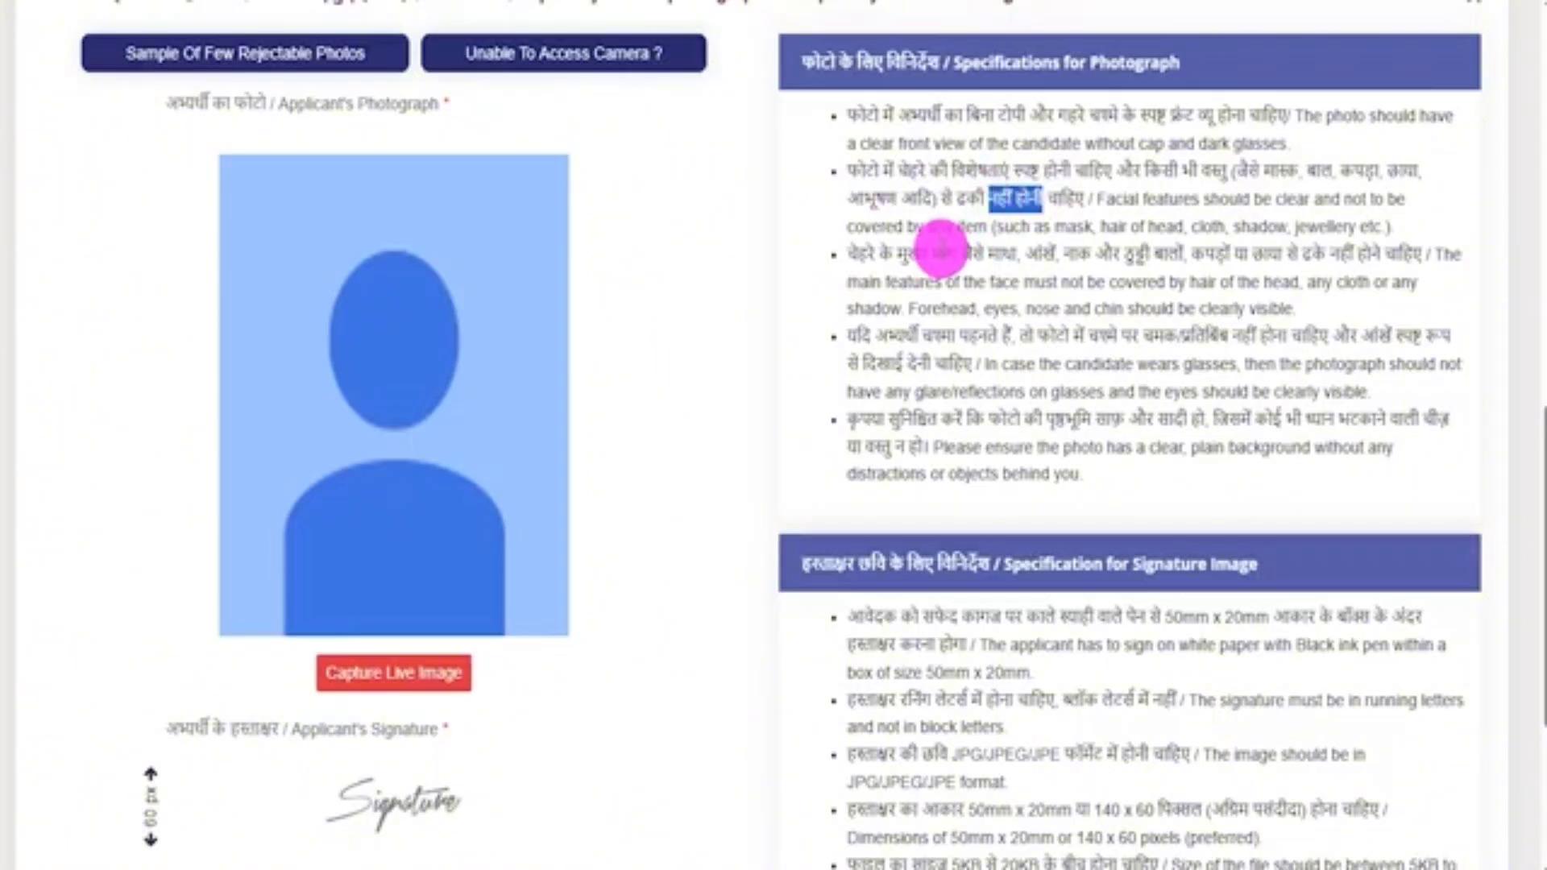
drag(933, 253, 1344, 248)
click(1082, 254)
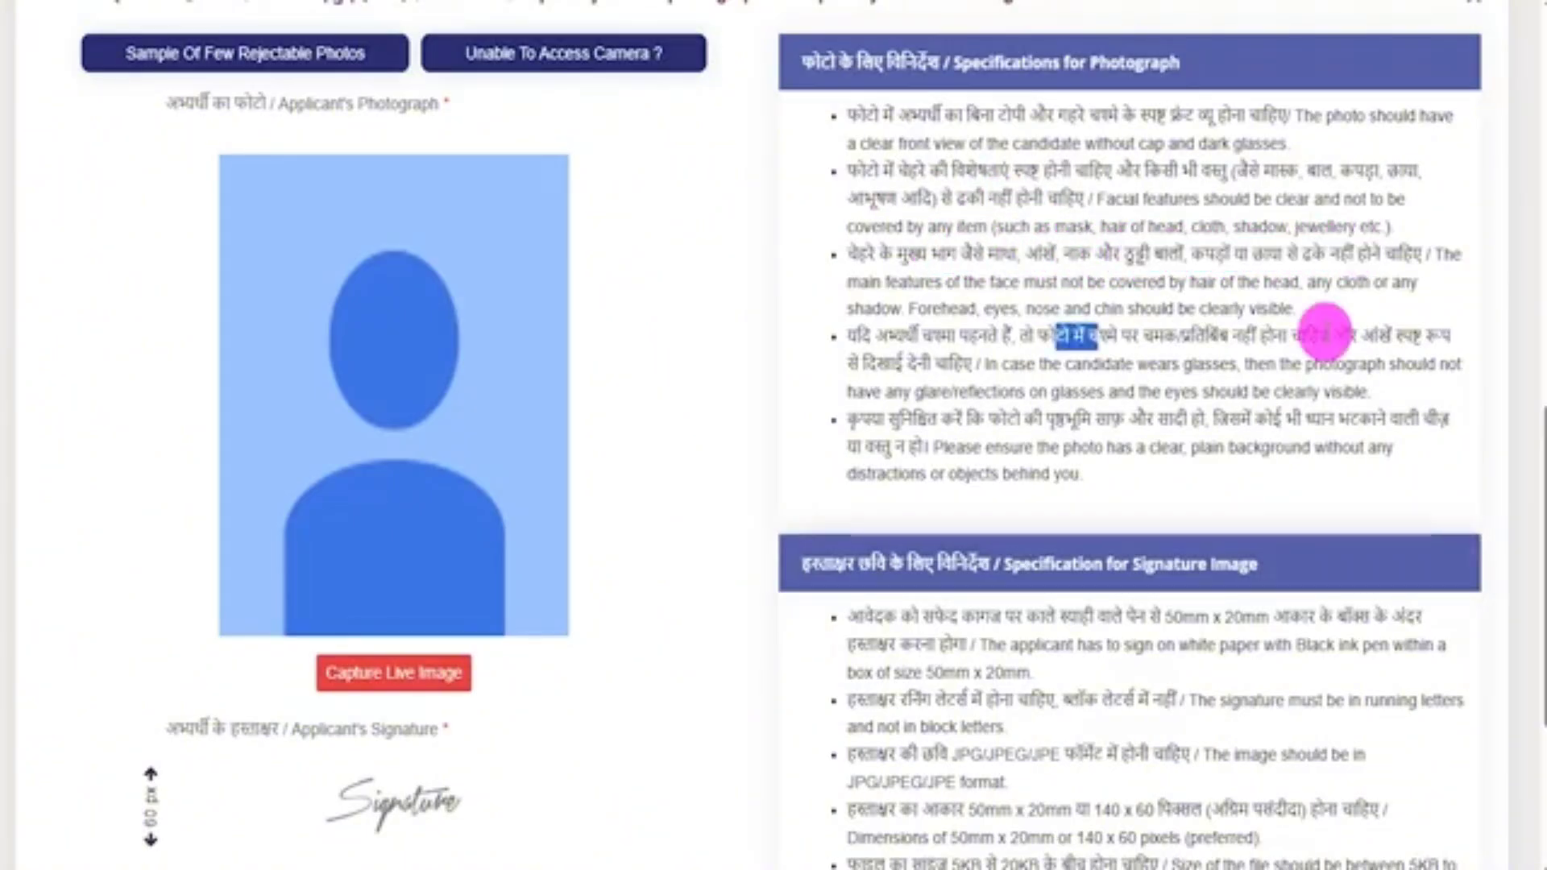
click(884, 333)
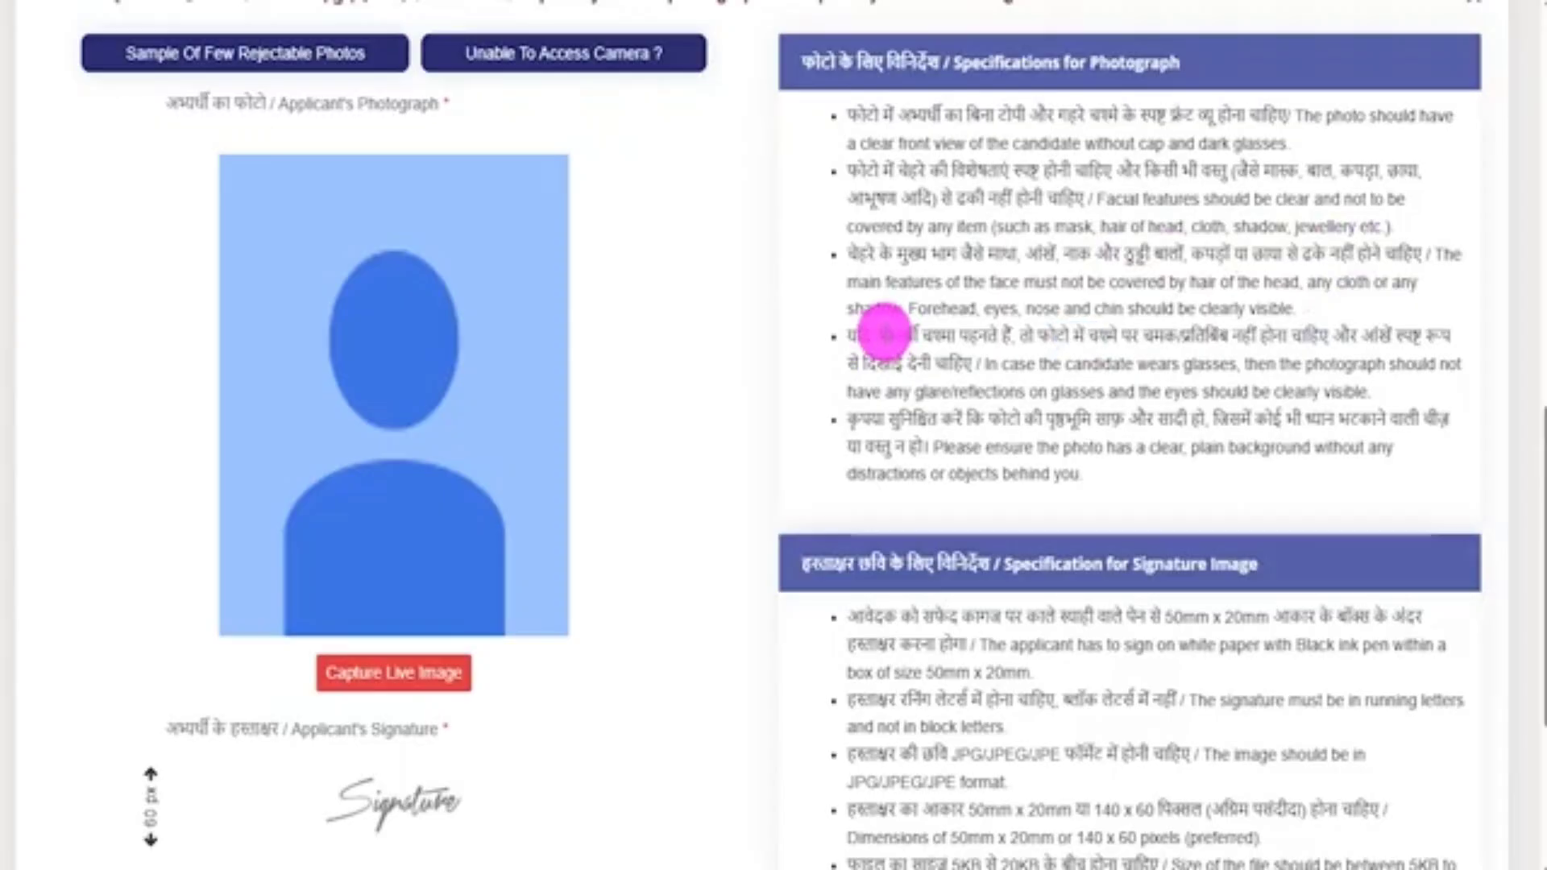
drag(839, 333, 1325, 334)
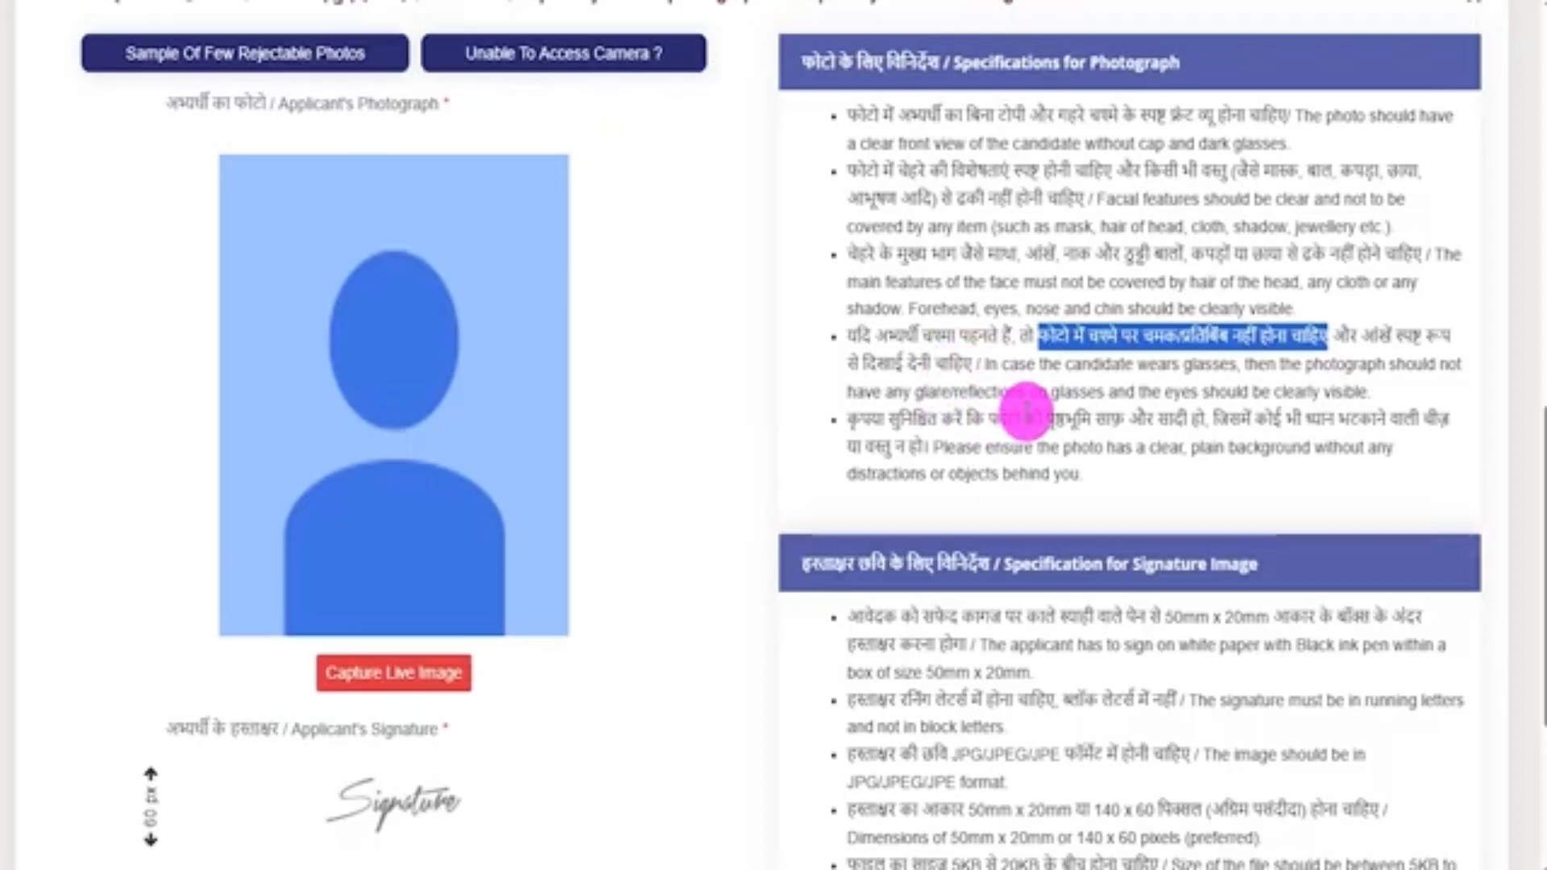
drag(1071, 416, 1405, 417)
click(1268, 414)
drag(867, 445, 909, 446)
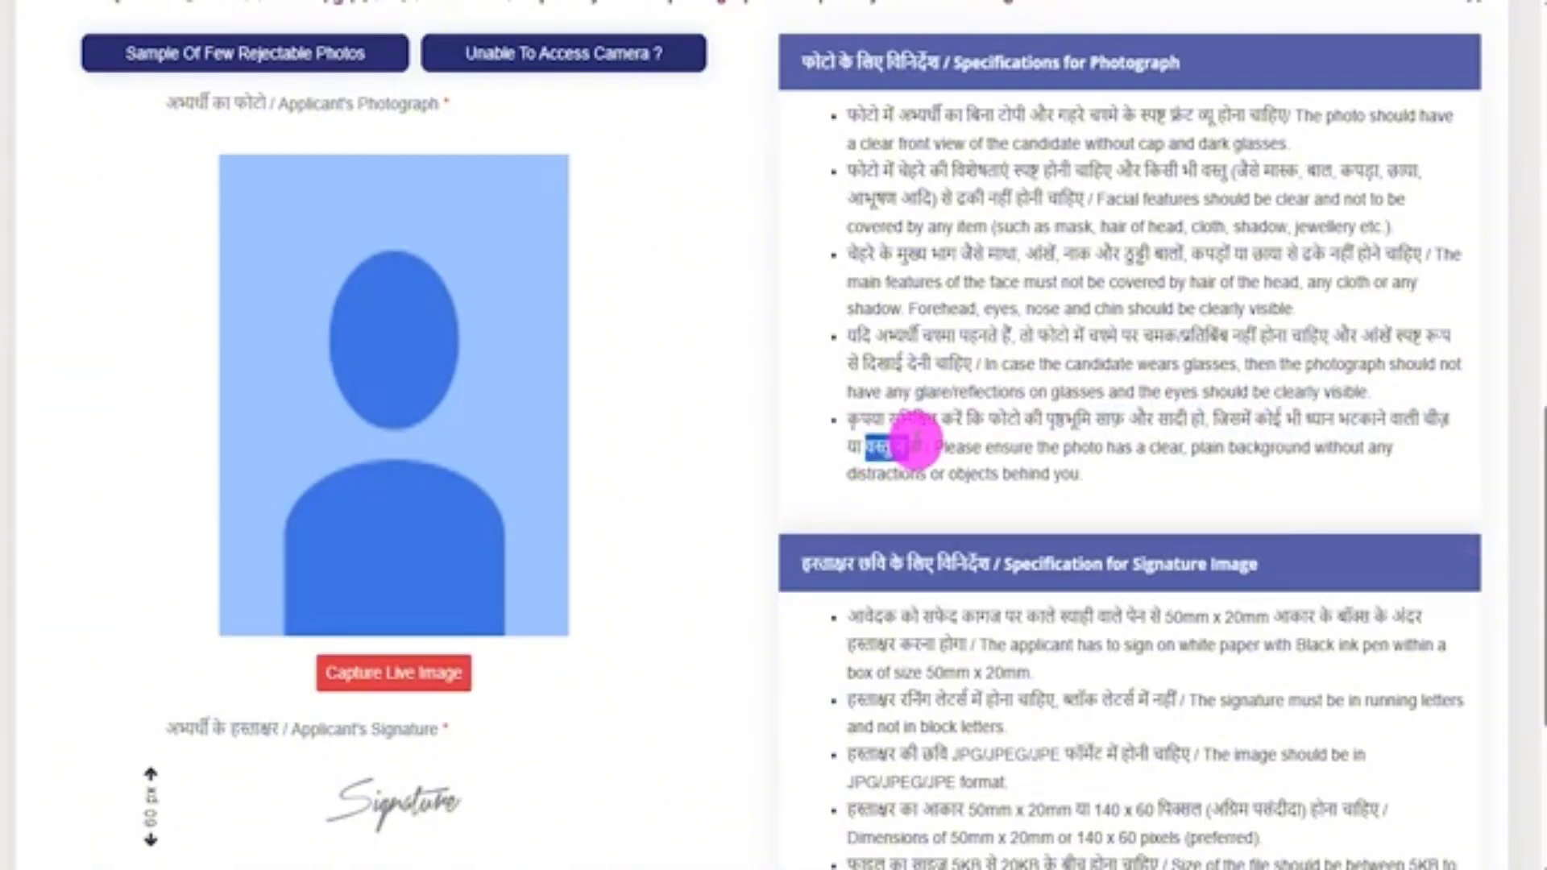
Open the live photo capture for the applicant's photograph, review its face-alignment and eye-blink instructions, and close it without capturing.
click(606, 701)
scroll(606, 701, up, 1)
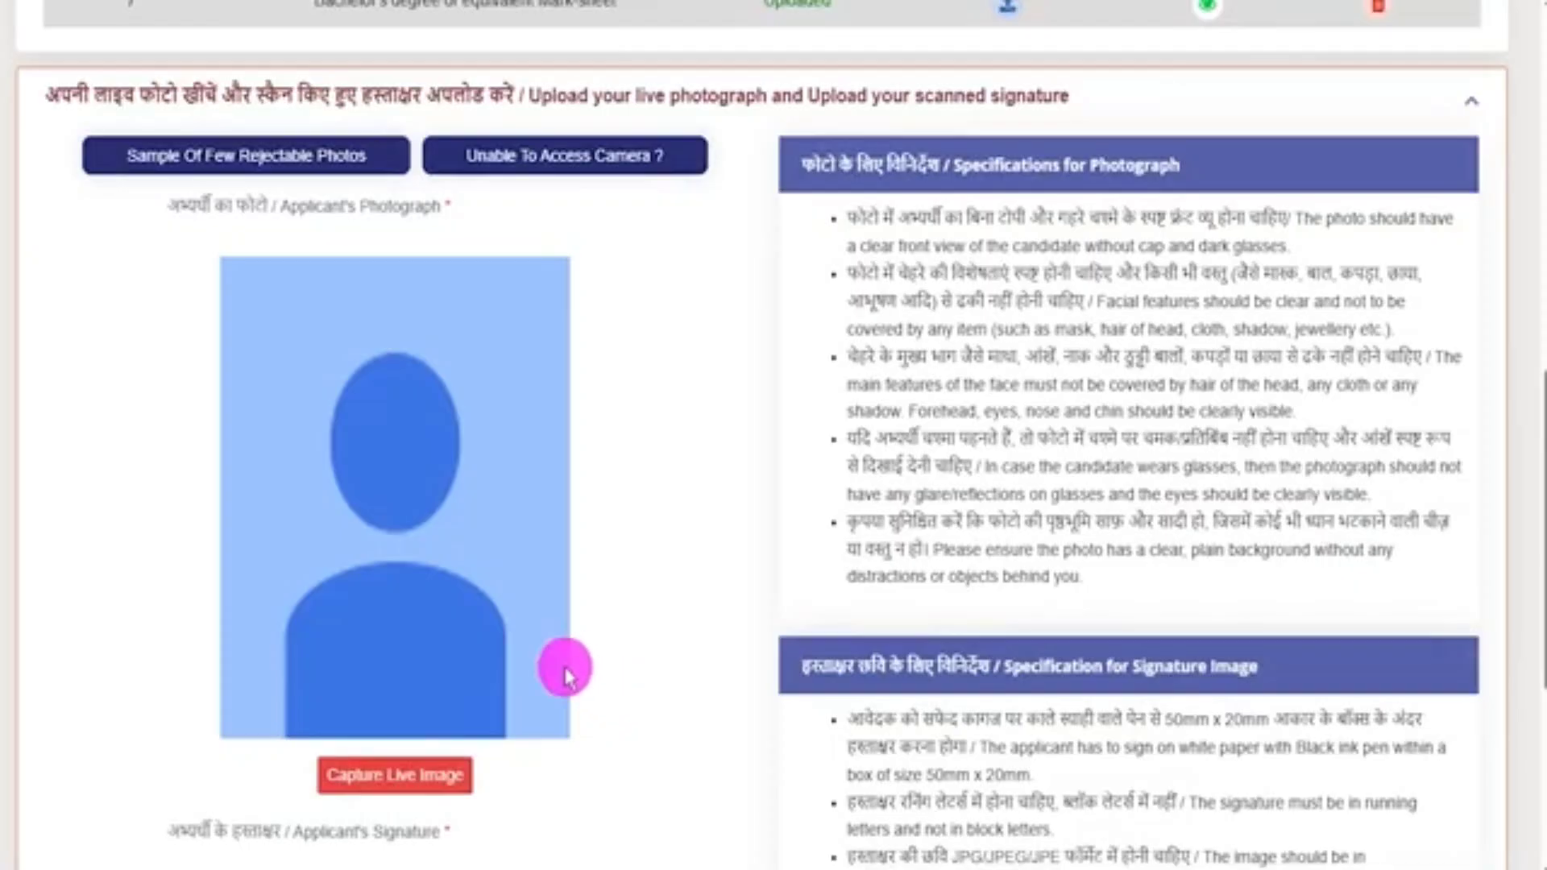
click(446, 776)
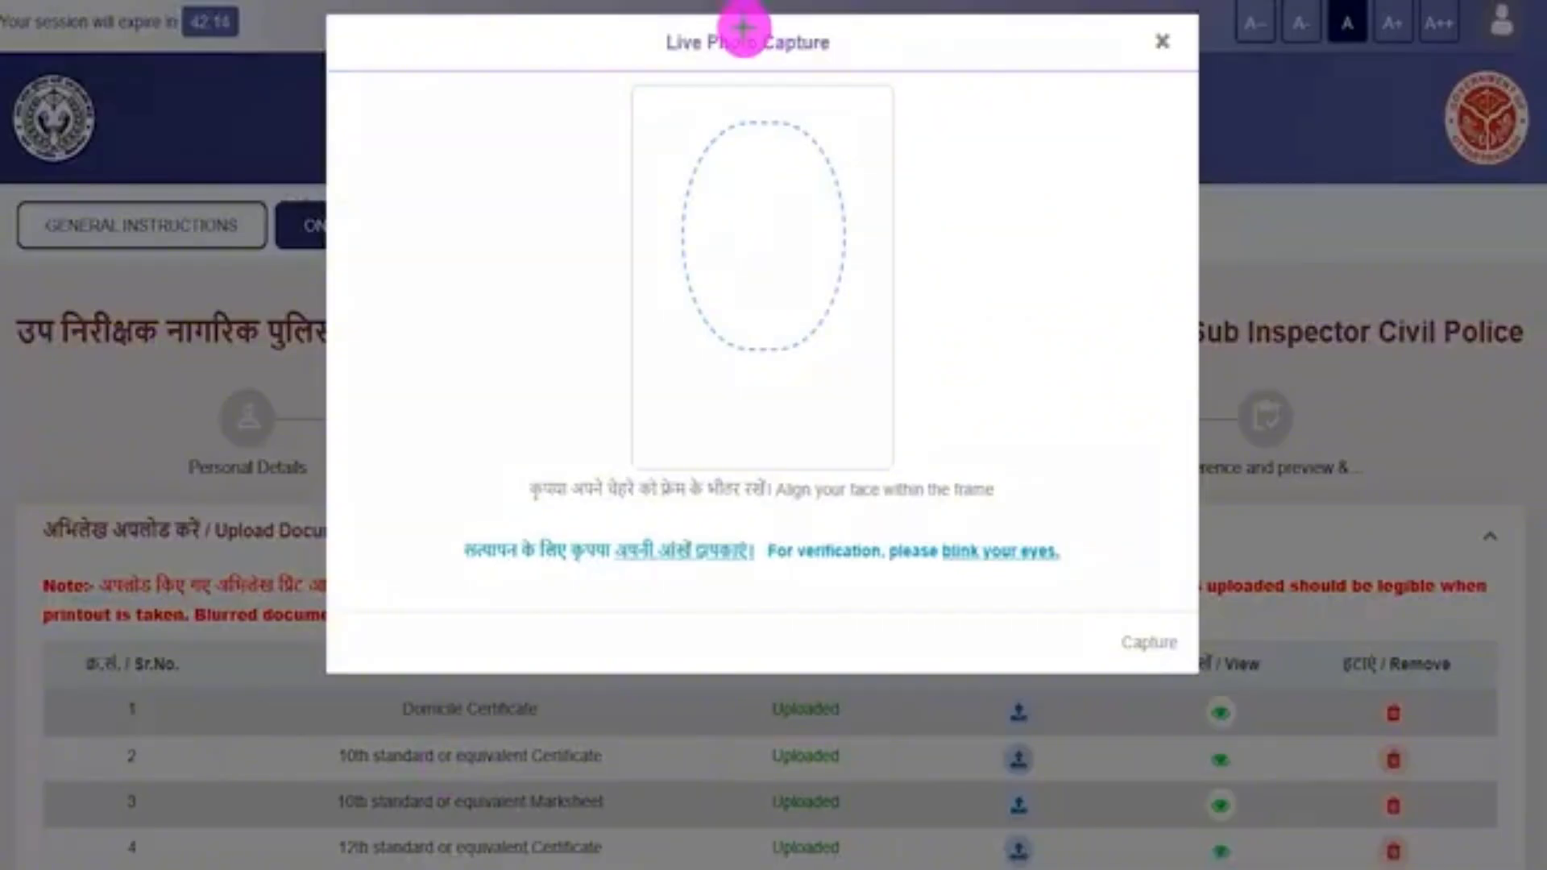
drag(791, 230, 853, 178)
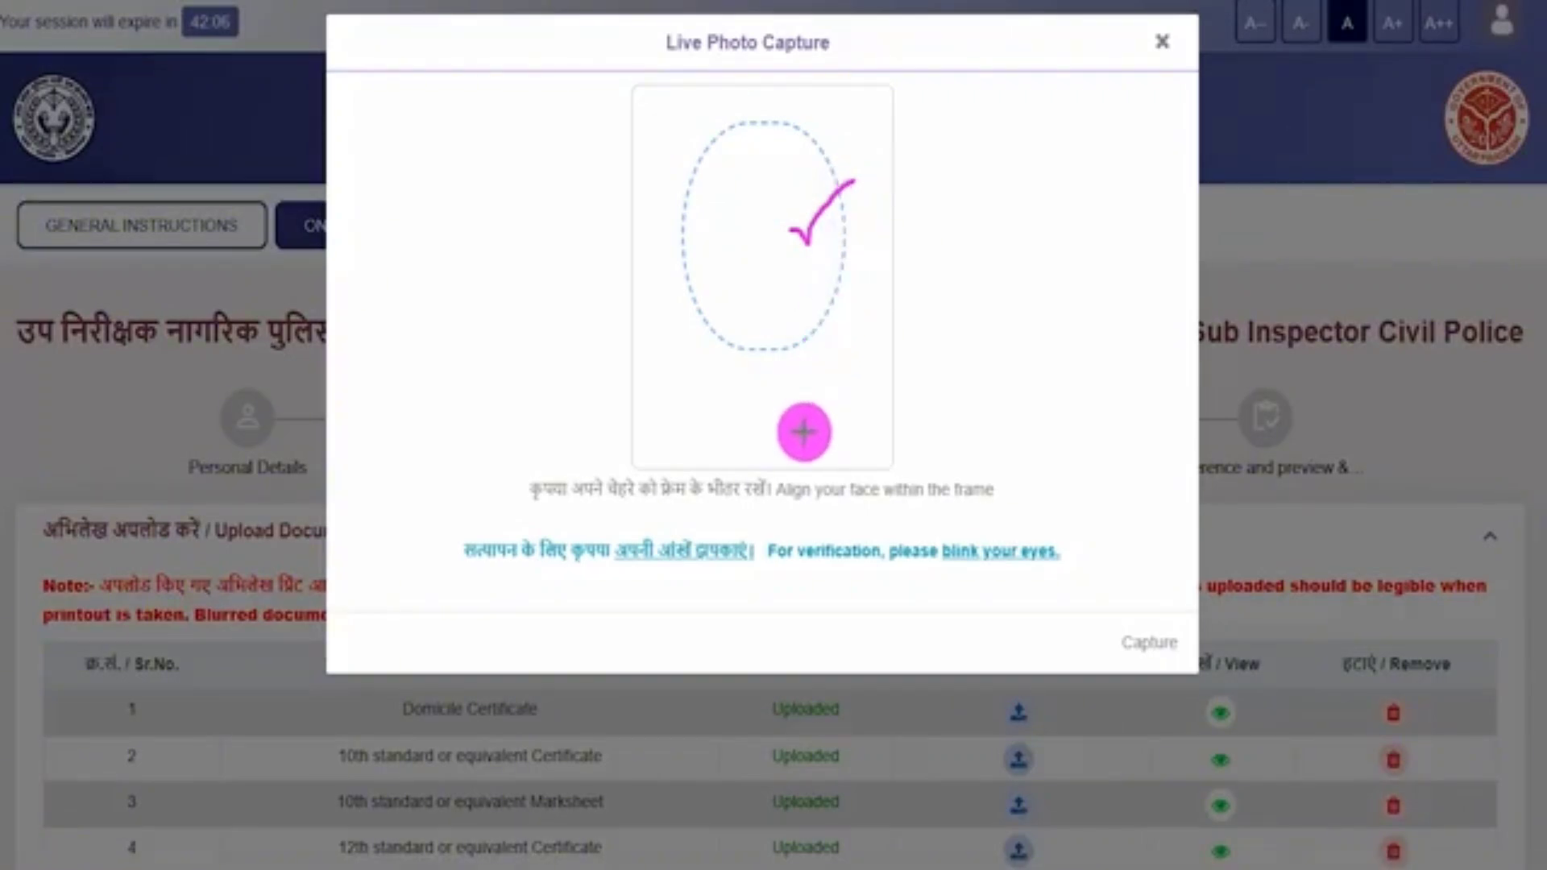
drag(799, 504, 853, 505)
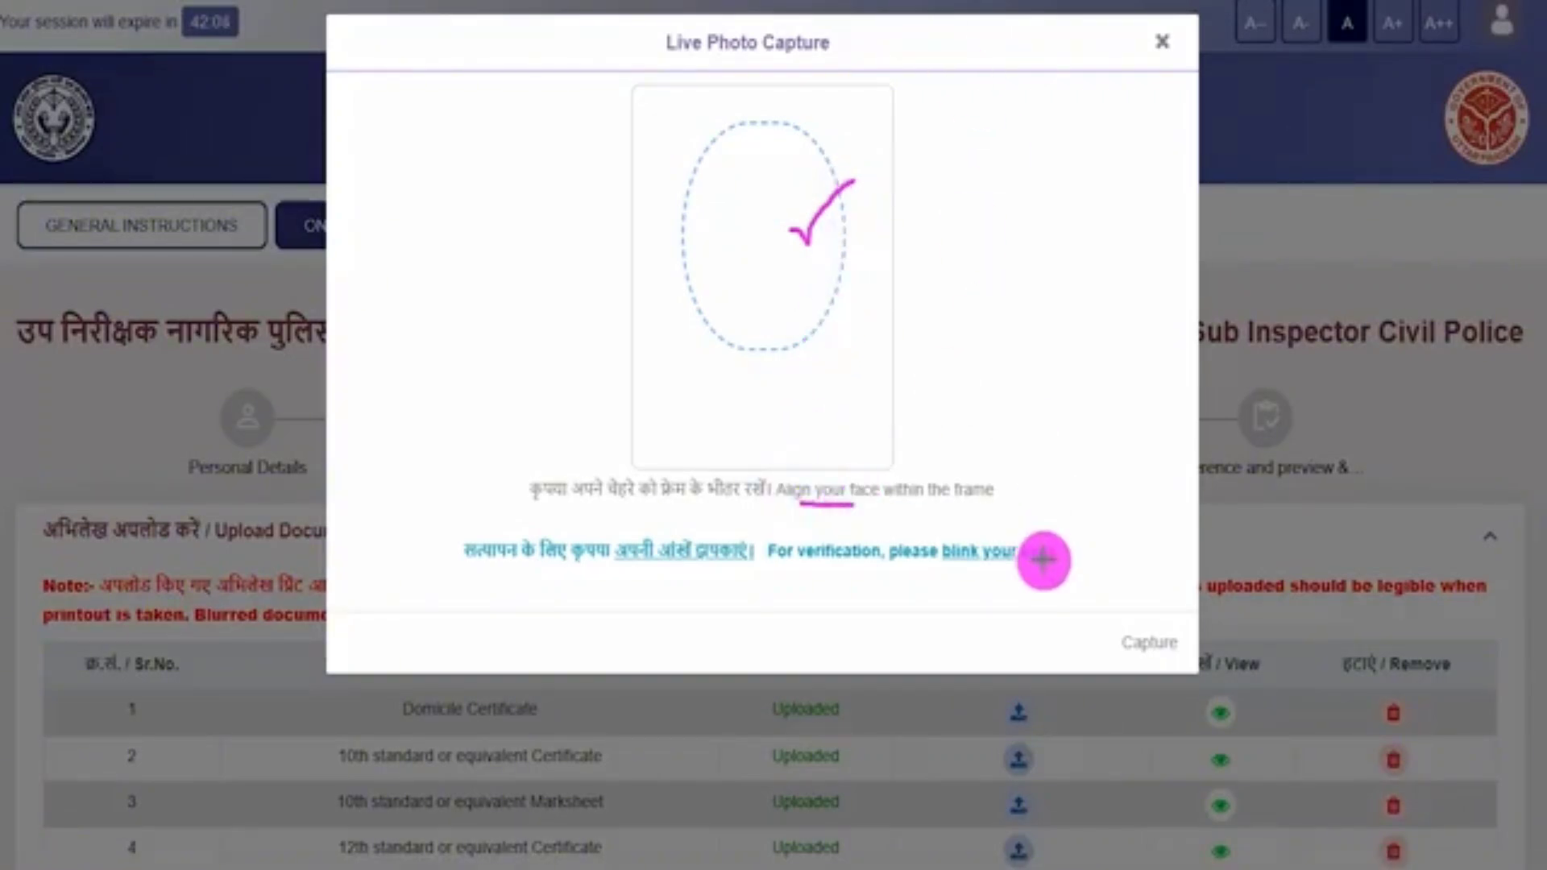
drag(1116, 629, 1182, 555)
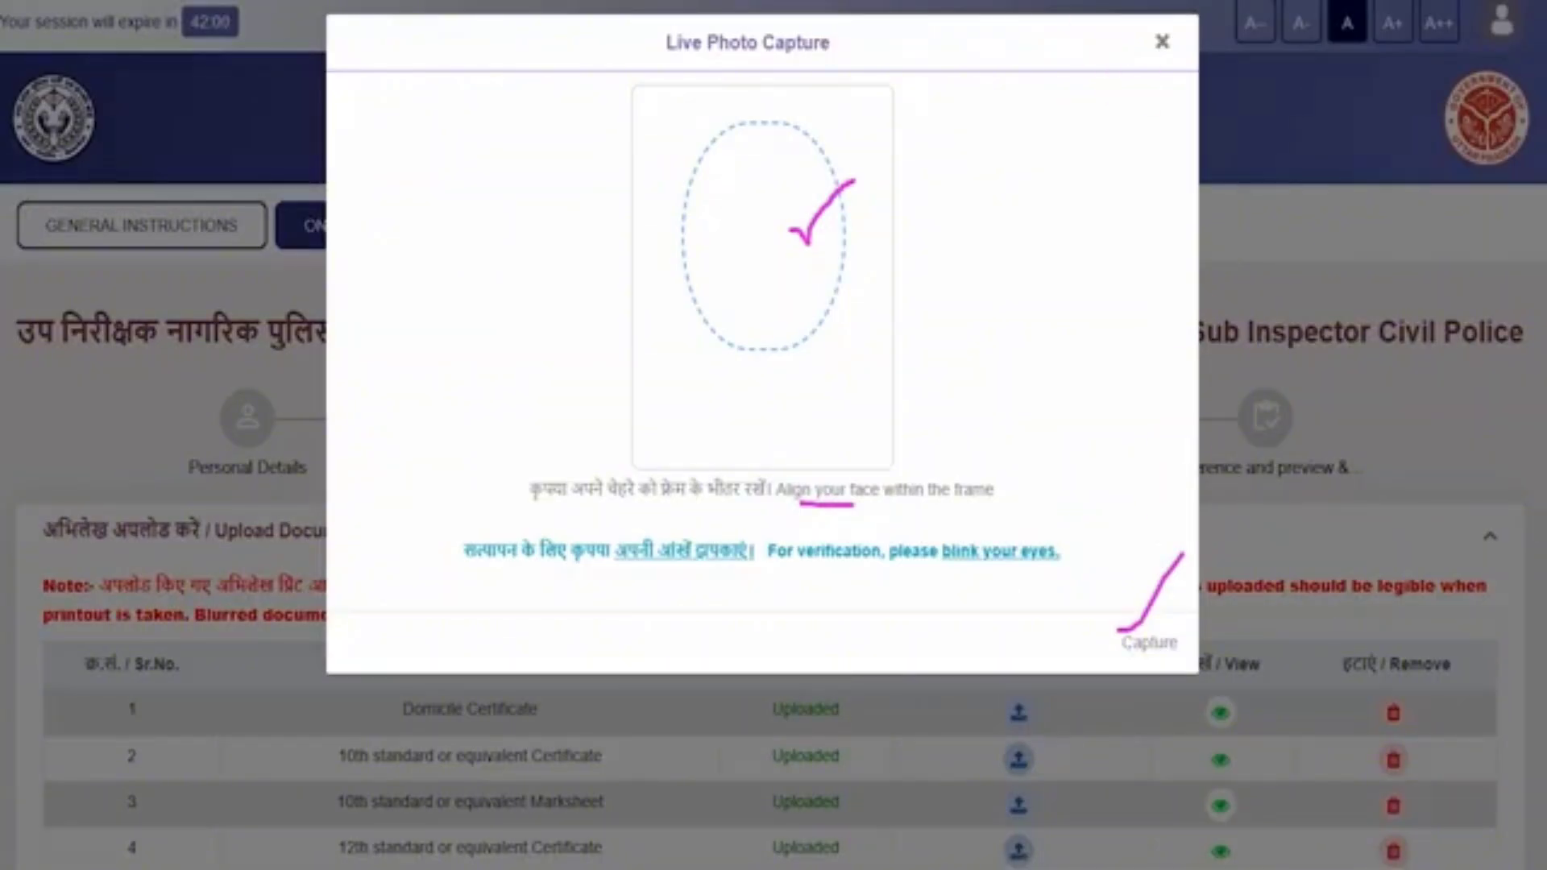
click(1161, 42)
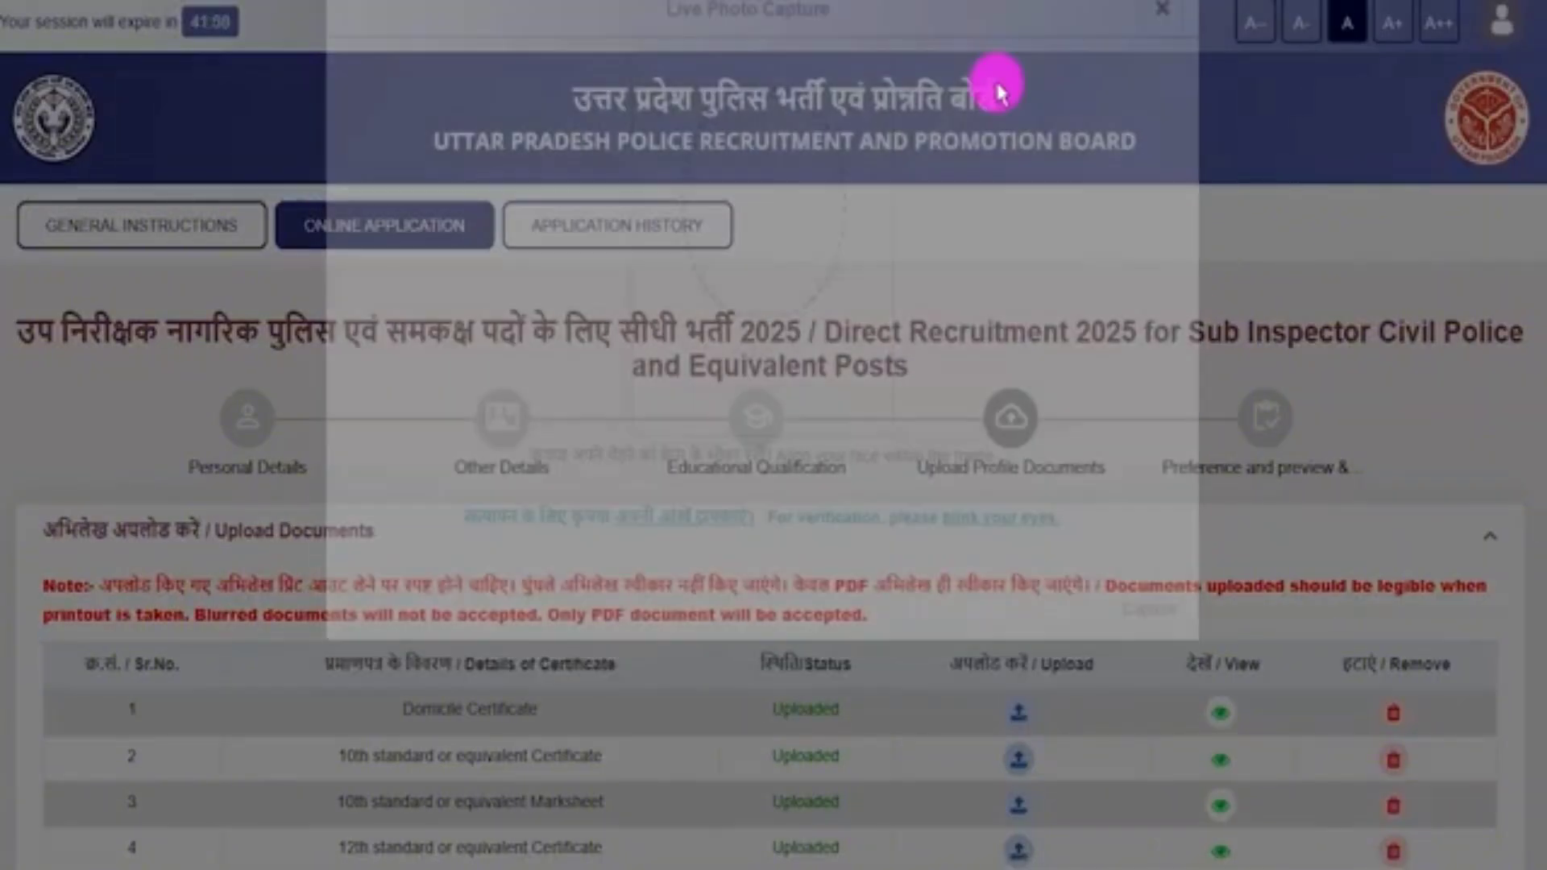
Open the sample of rejectable photos, compare the rejected examples with the acceptable one, and close the samples.
scroll(508, 514, down, 10)
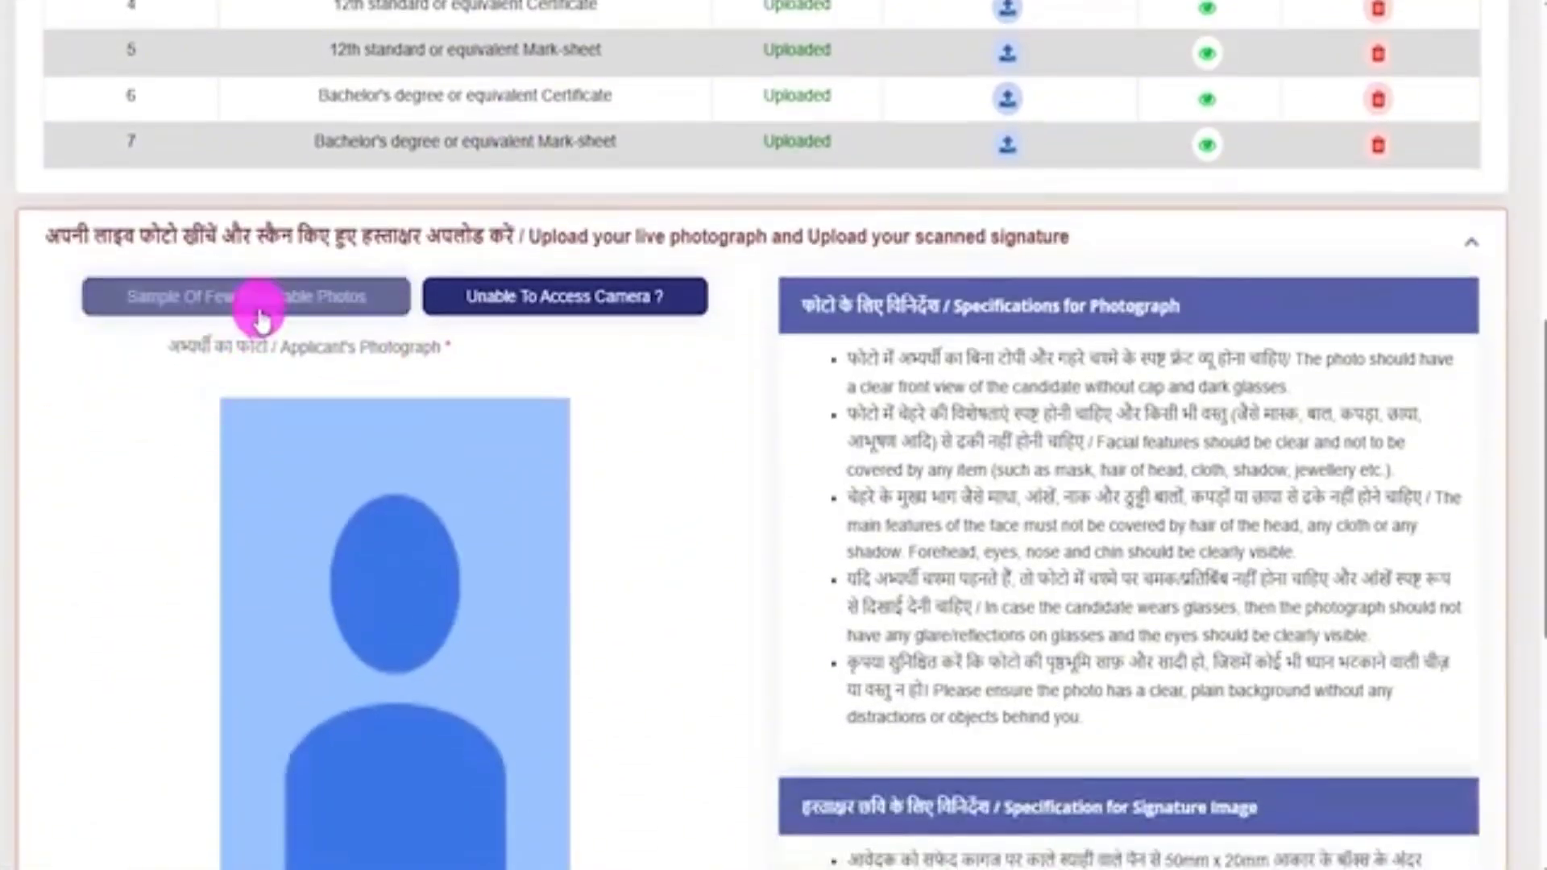
click(286, 309)
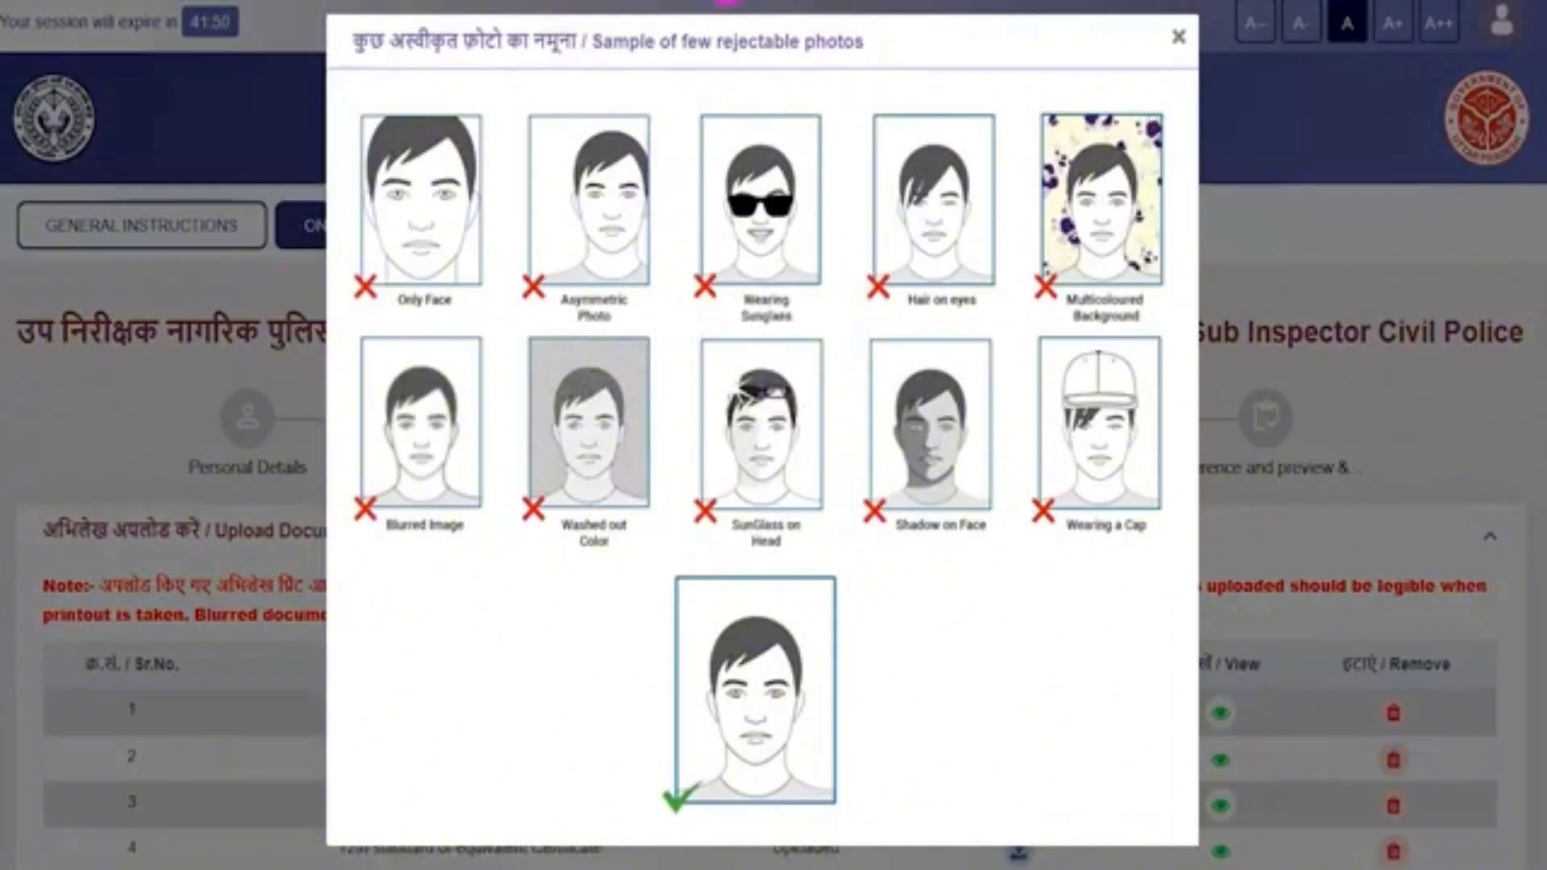
drag(415, 262, 471, 239)
drag(573, 246, 623, 239)
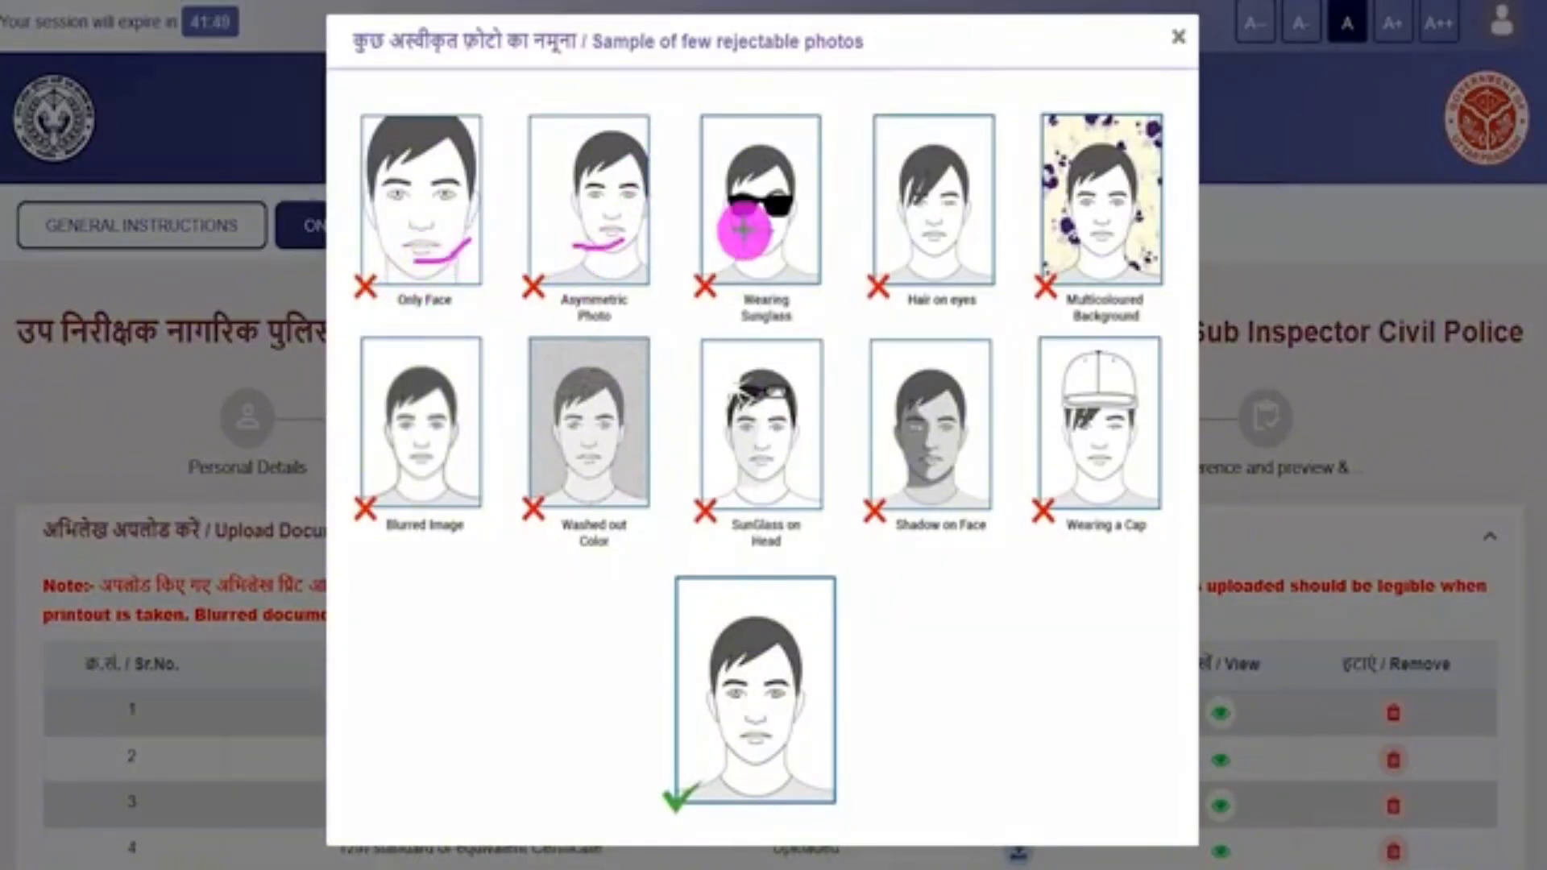
drag(749, 235, 775, 235)
drag(882, 246, 923, 244)
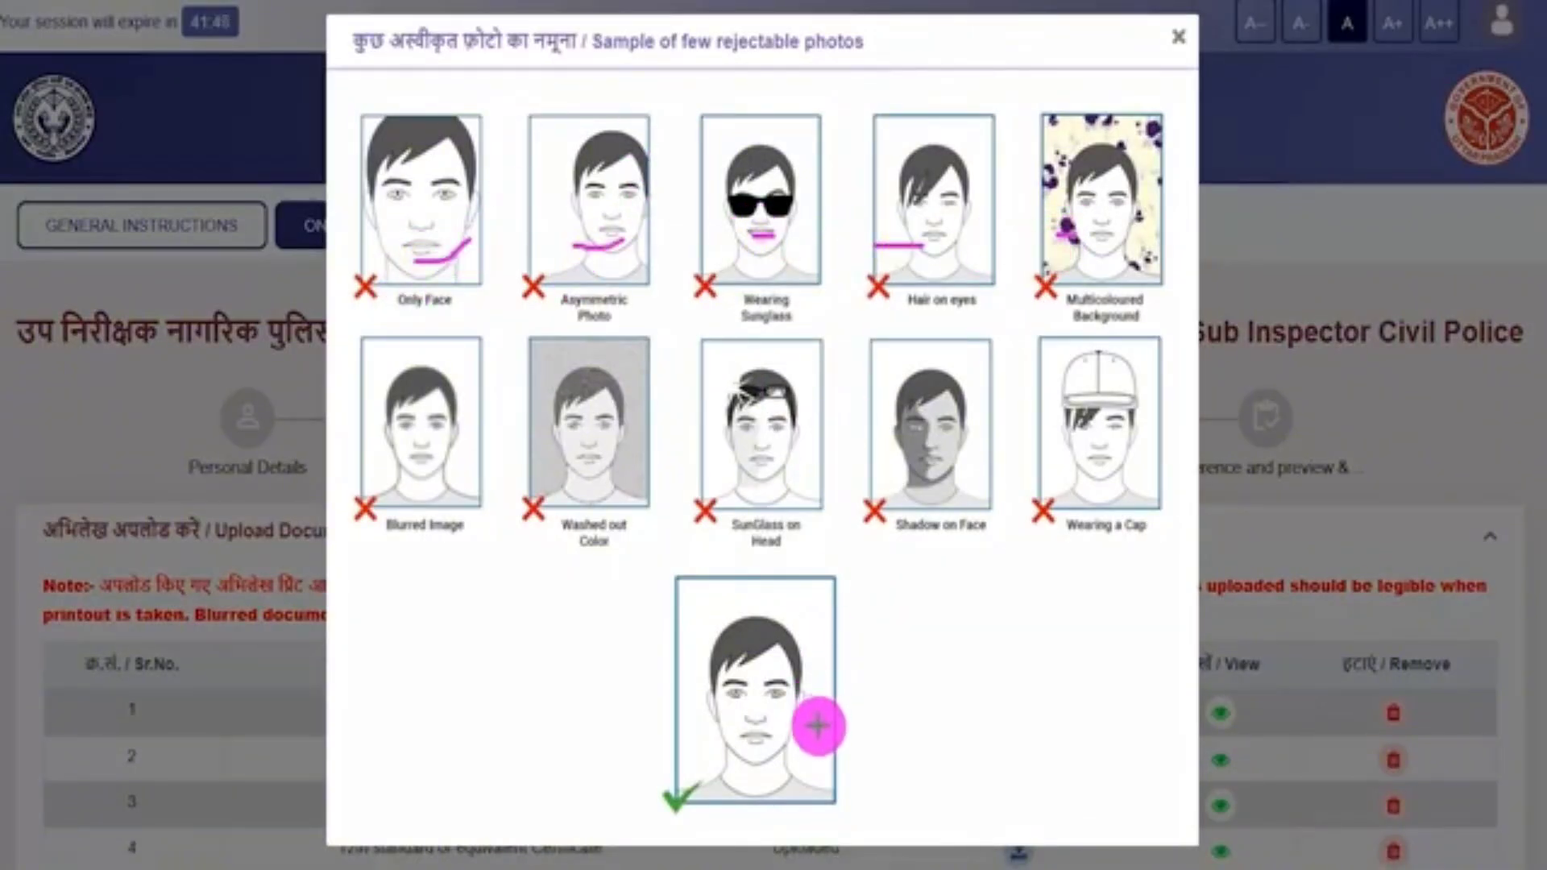
drag(818, 728, 897, 660)
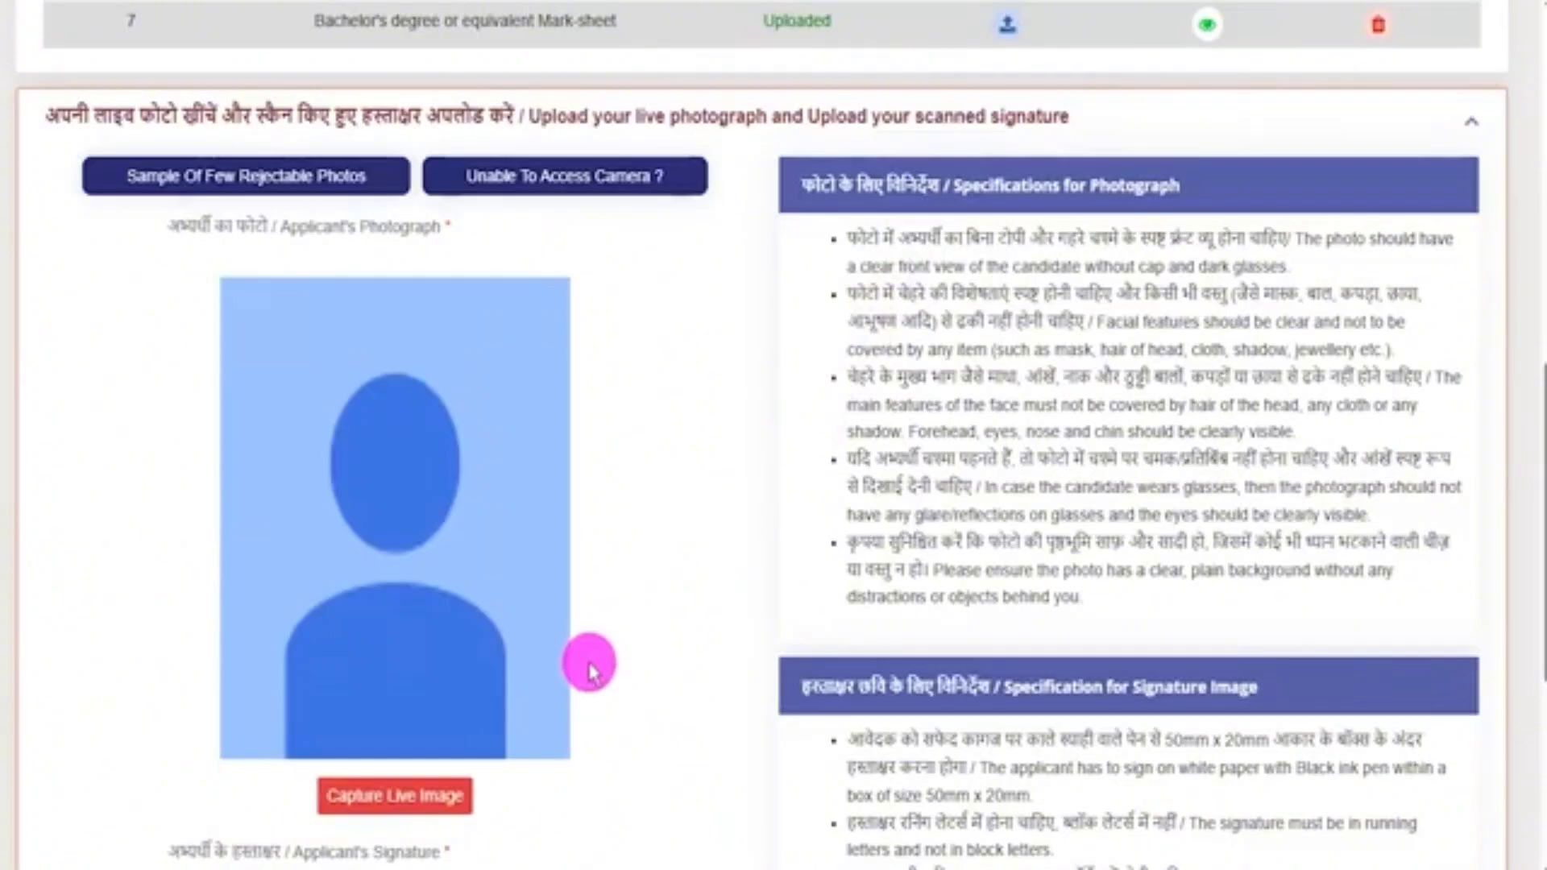
Read the specifications for the applicant's signature image, covering ink and paper, running letters, file format, dimensions and file size.
scroll(591, 671, down, 2)
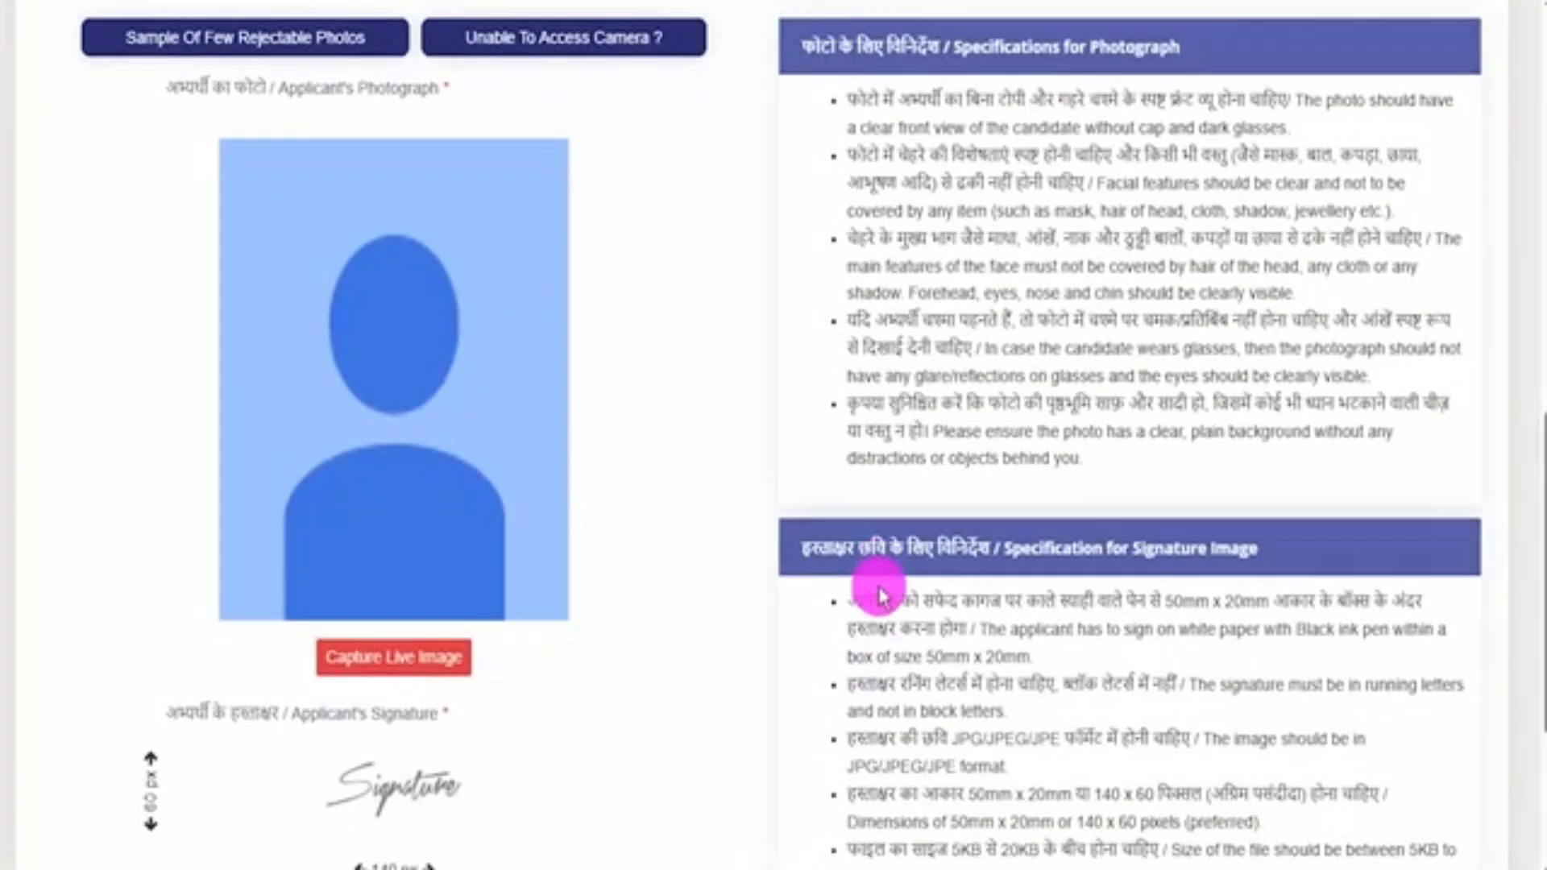
scroll(806, 564, down, 4)
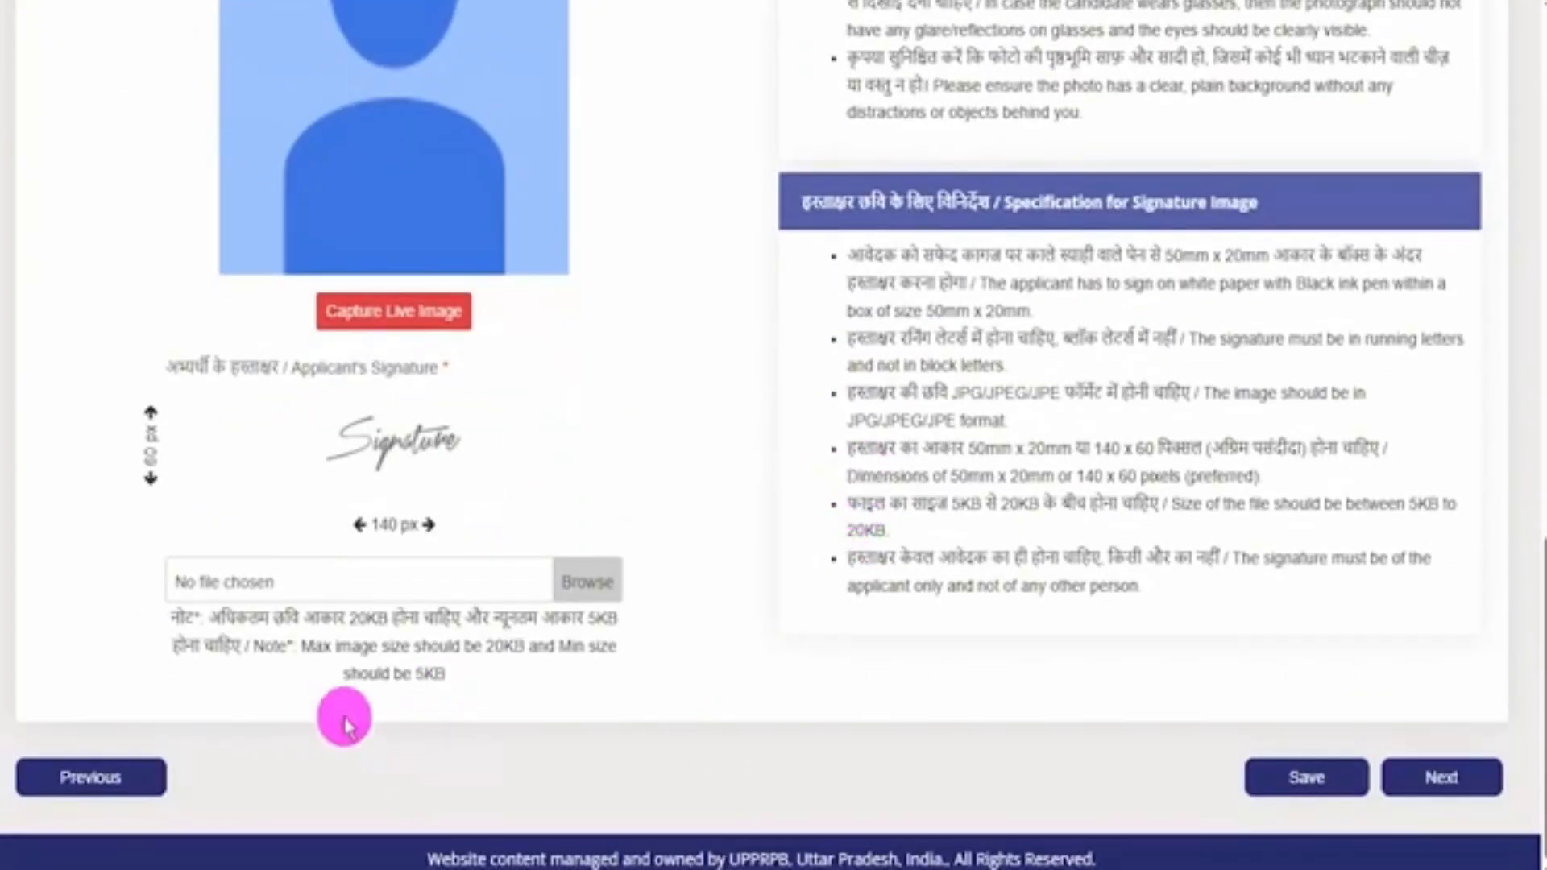
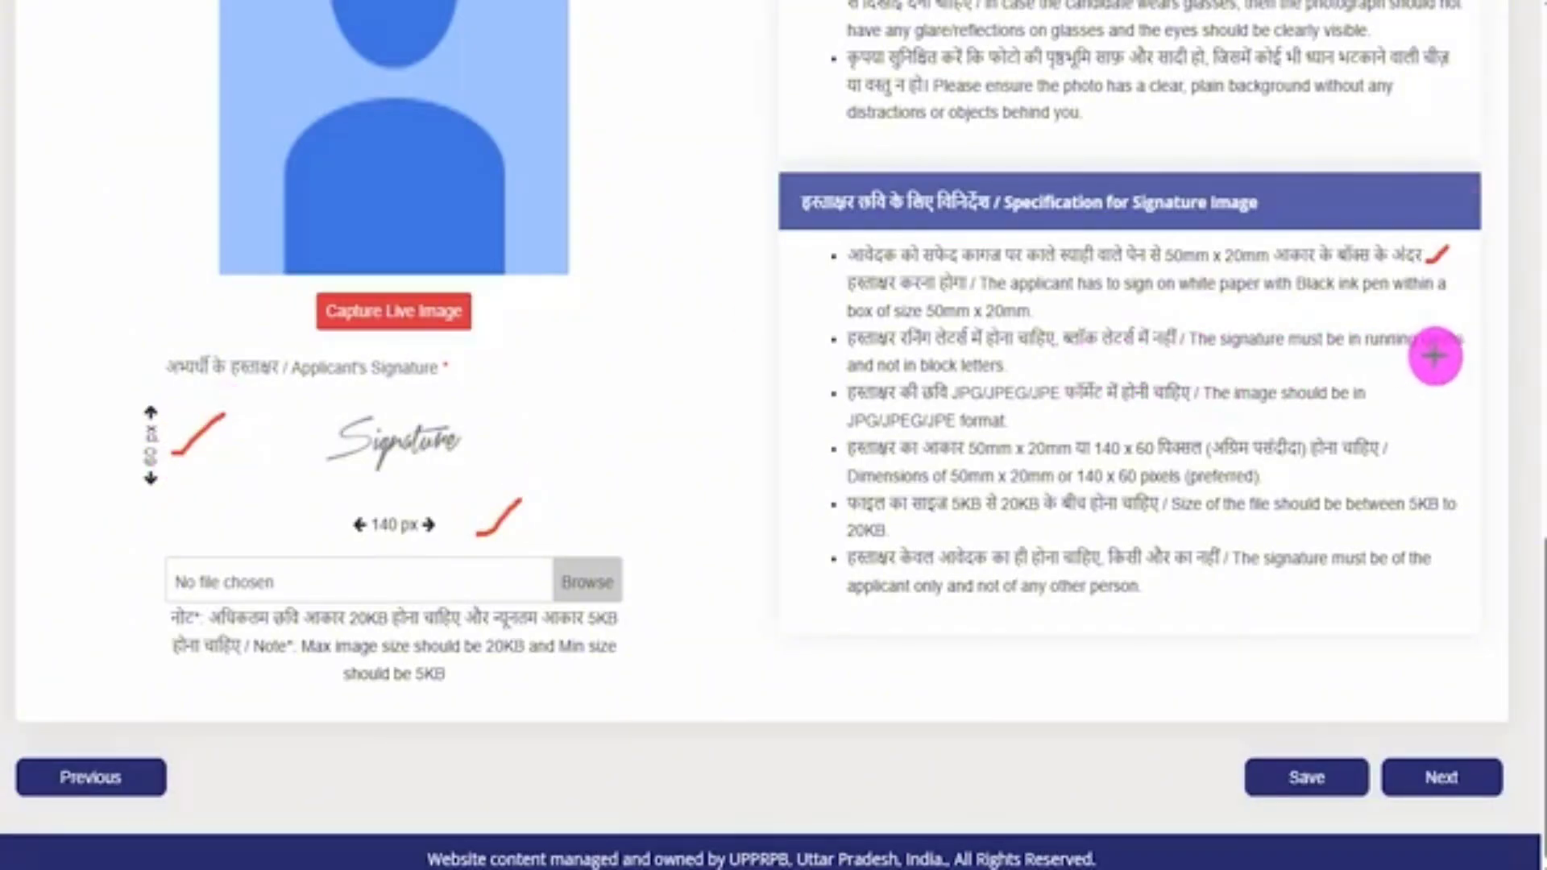
drag(1458, 353, 1495, 332)
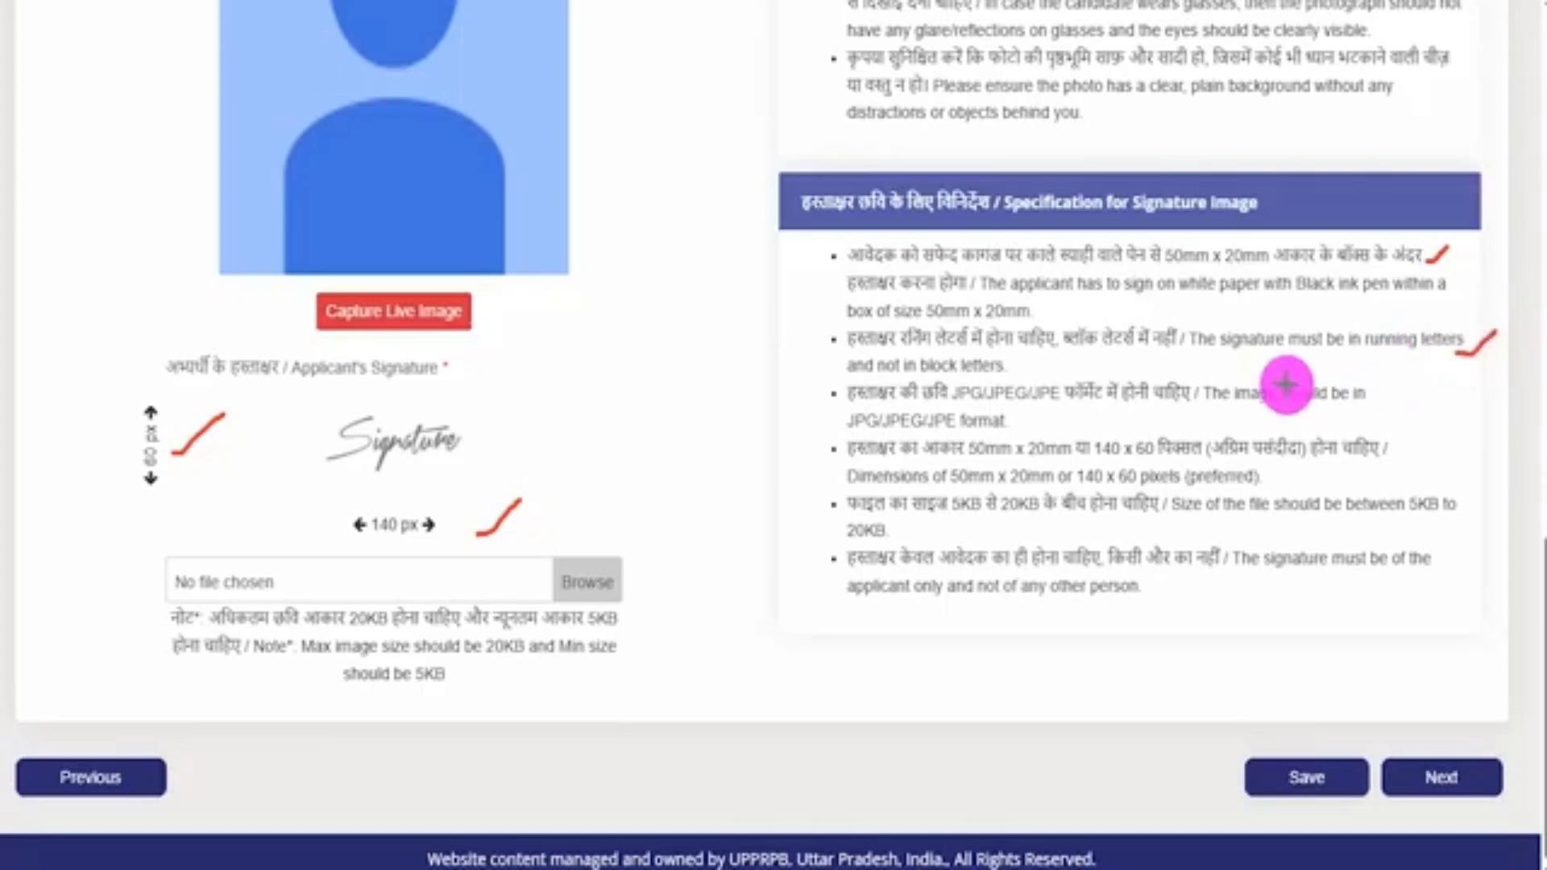
drag(1037, 411, 1094, 379)
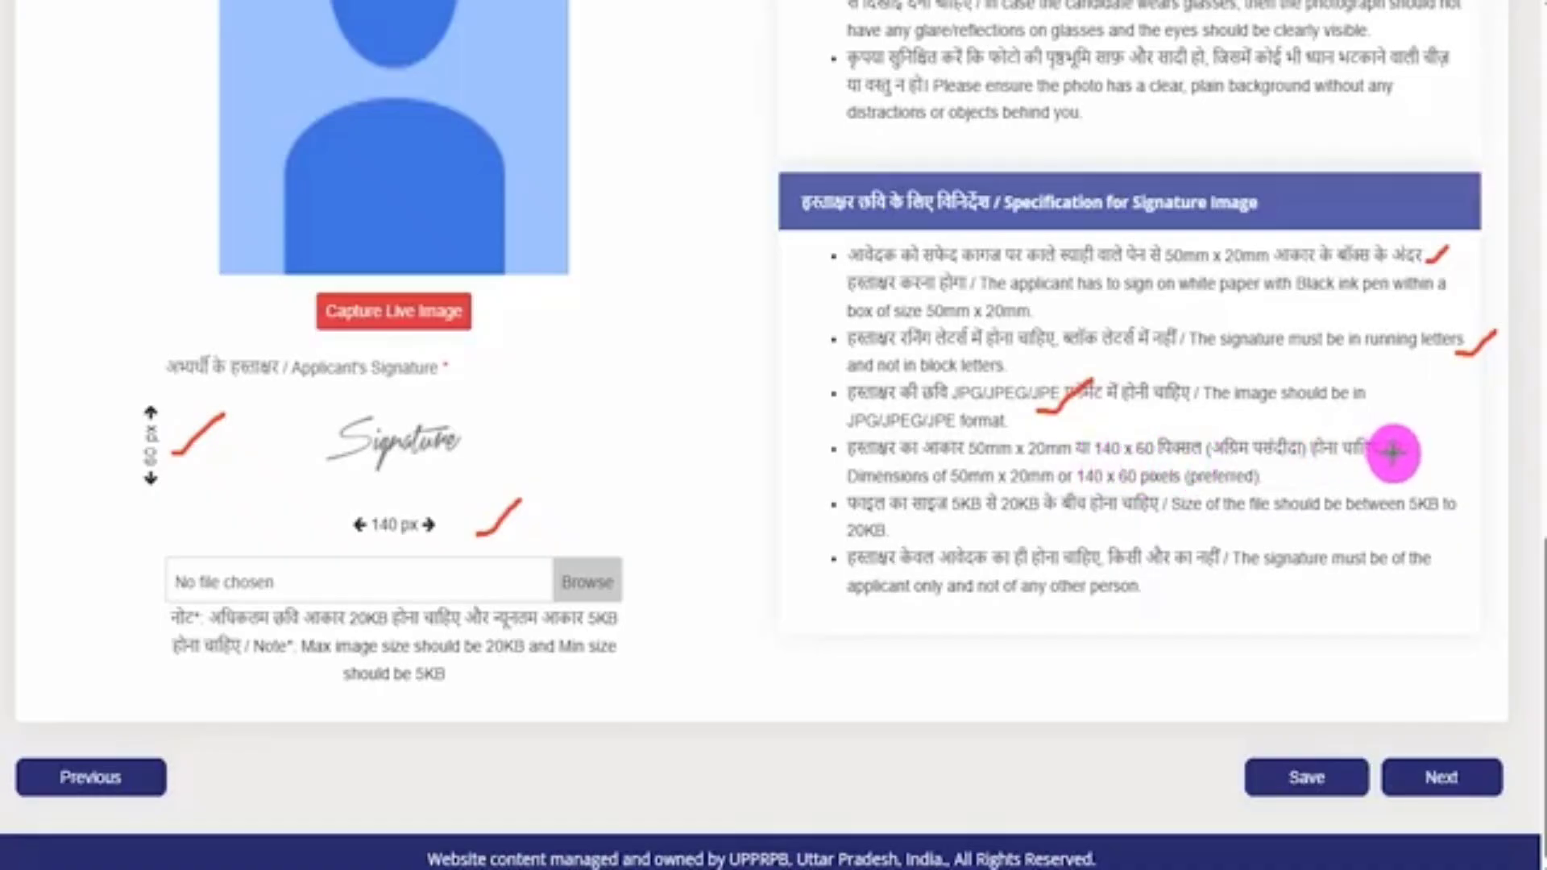
drag(1393, 453, 1433, 423)
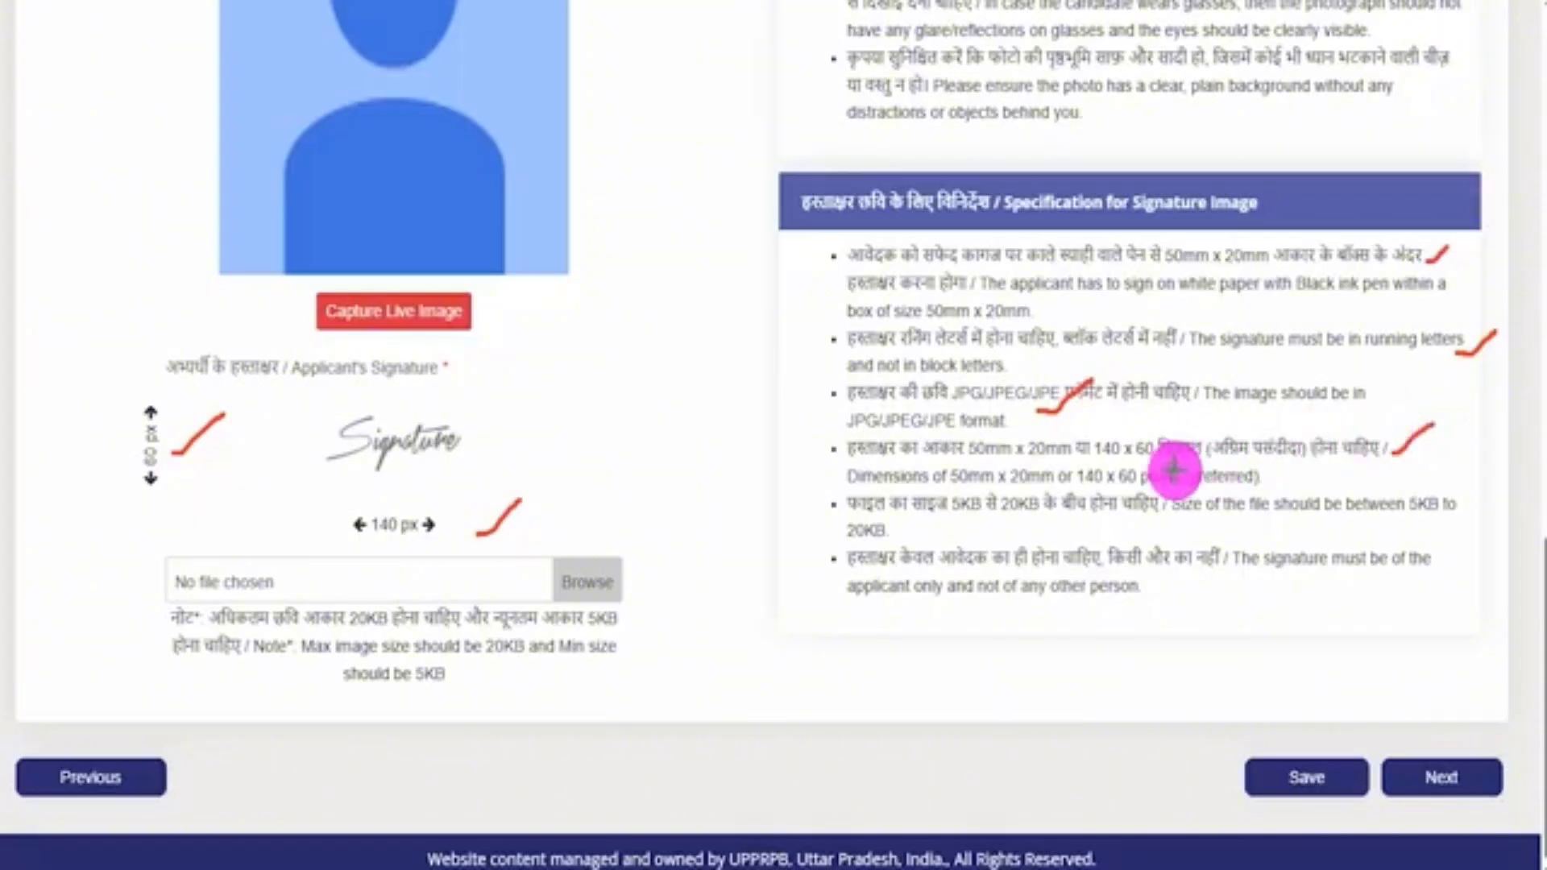
drag(953, 518, 1032, 516)
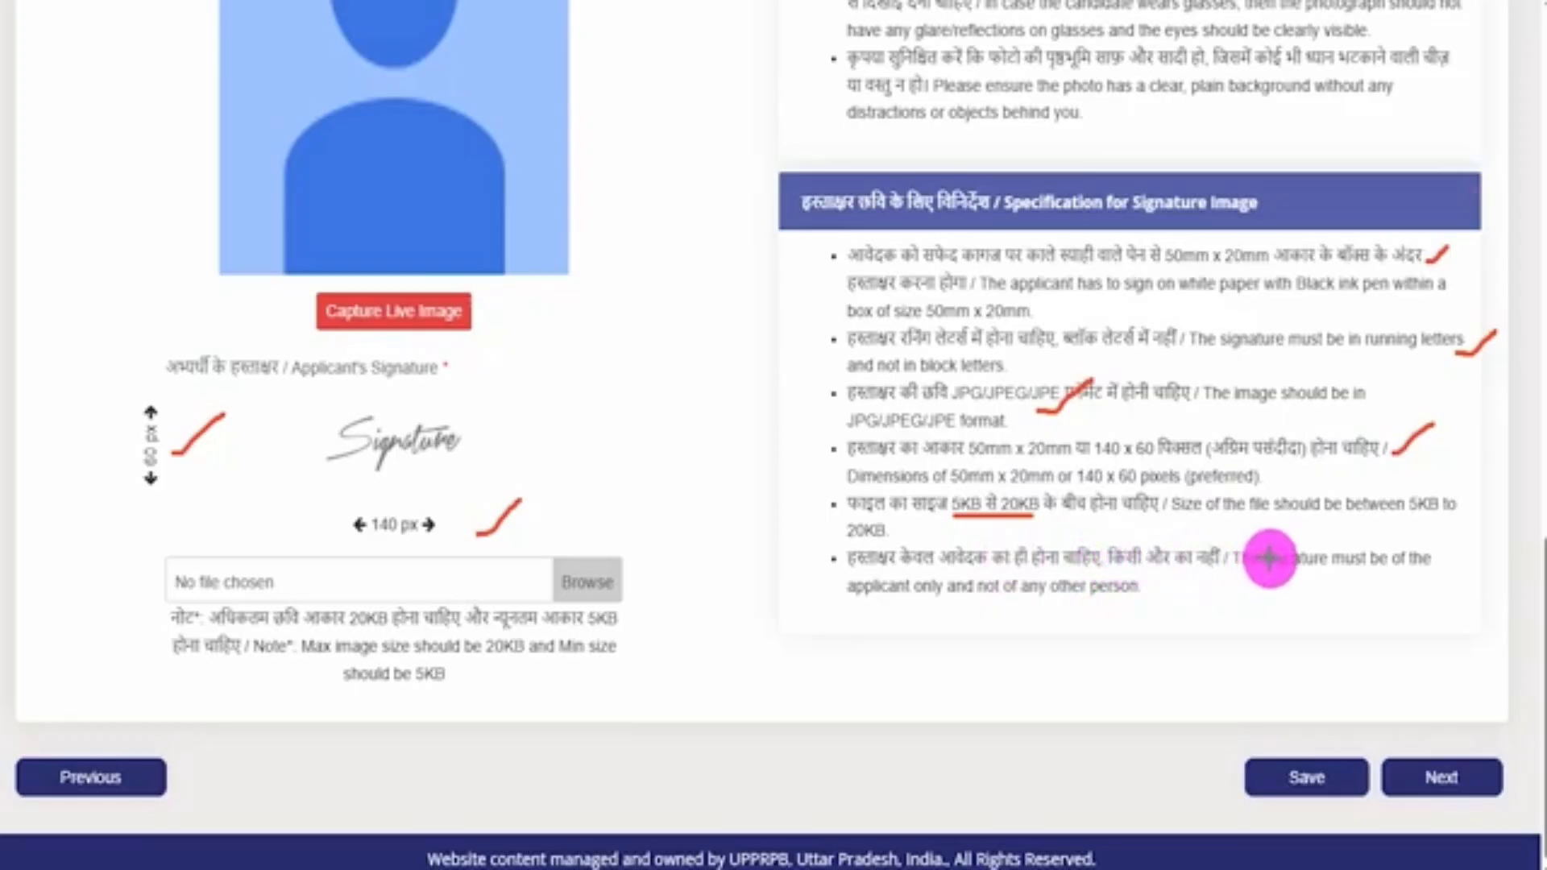
drag(1203, 591, 1273, 558)
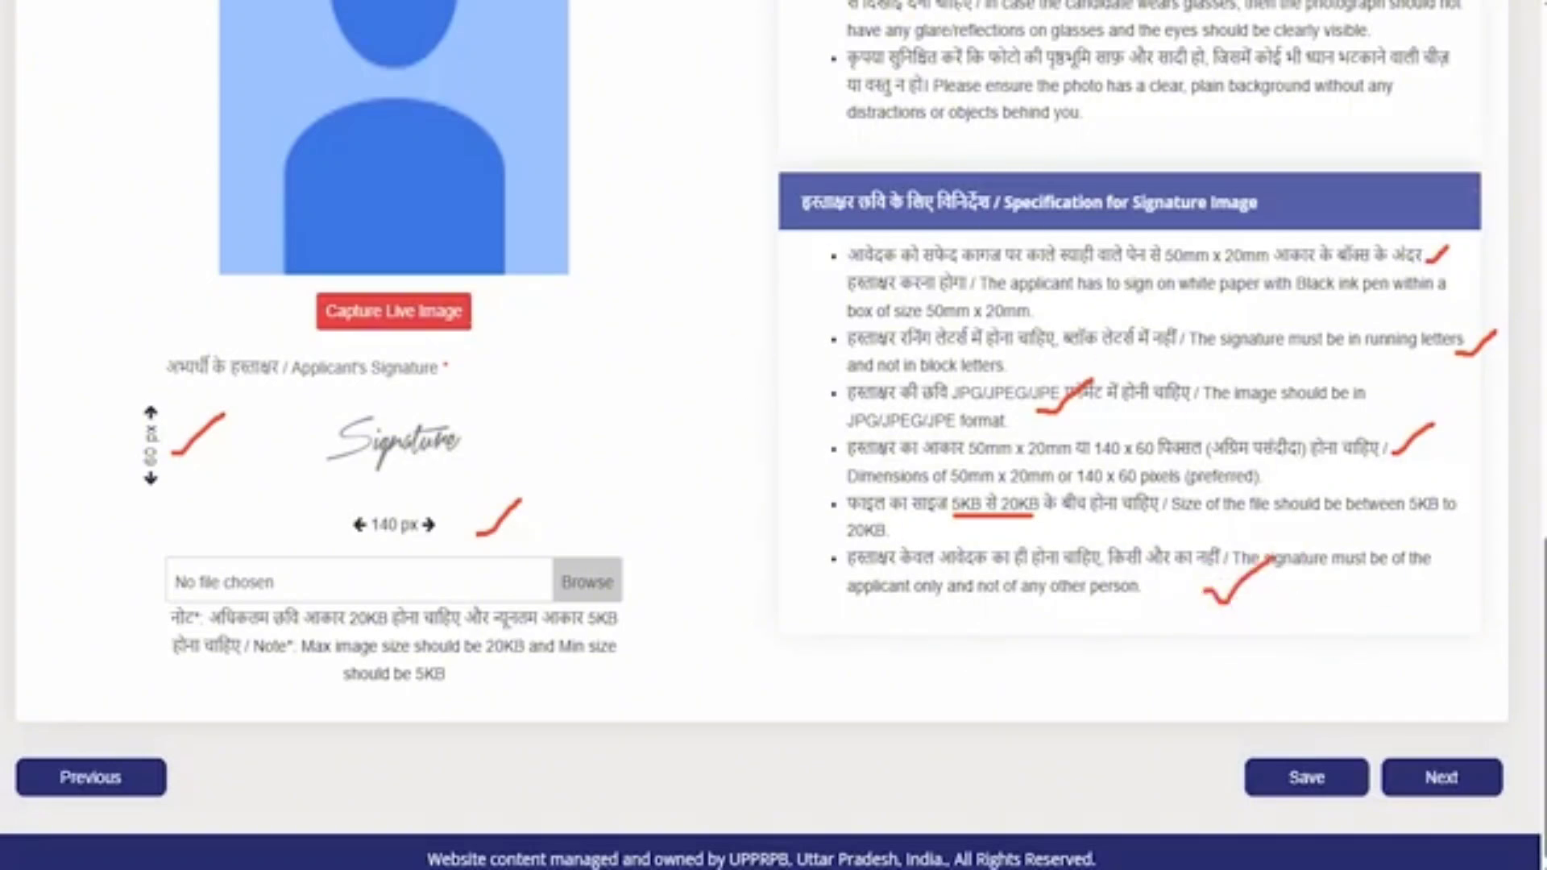
key(Escape)
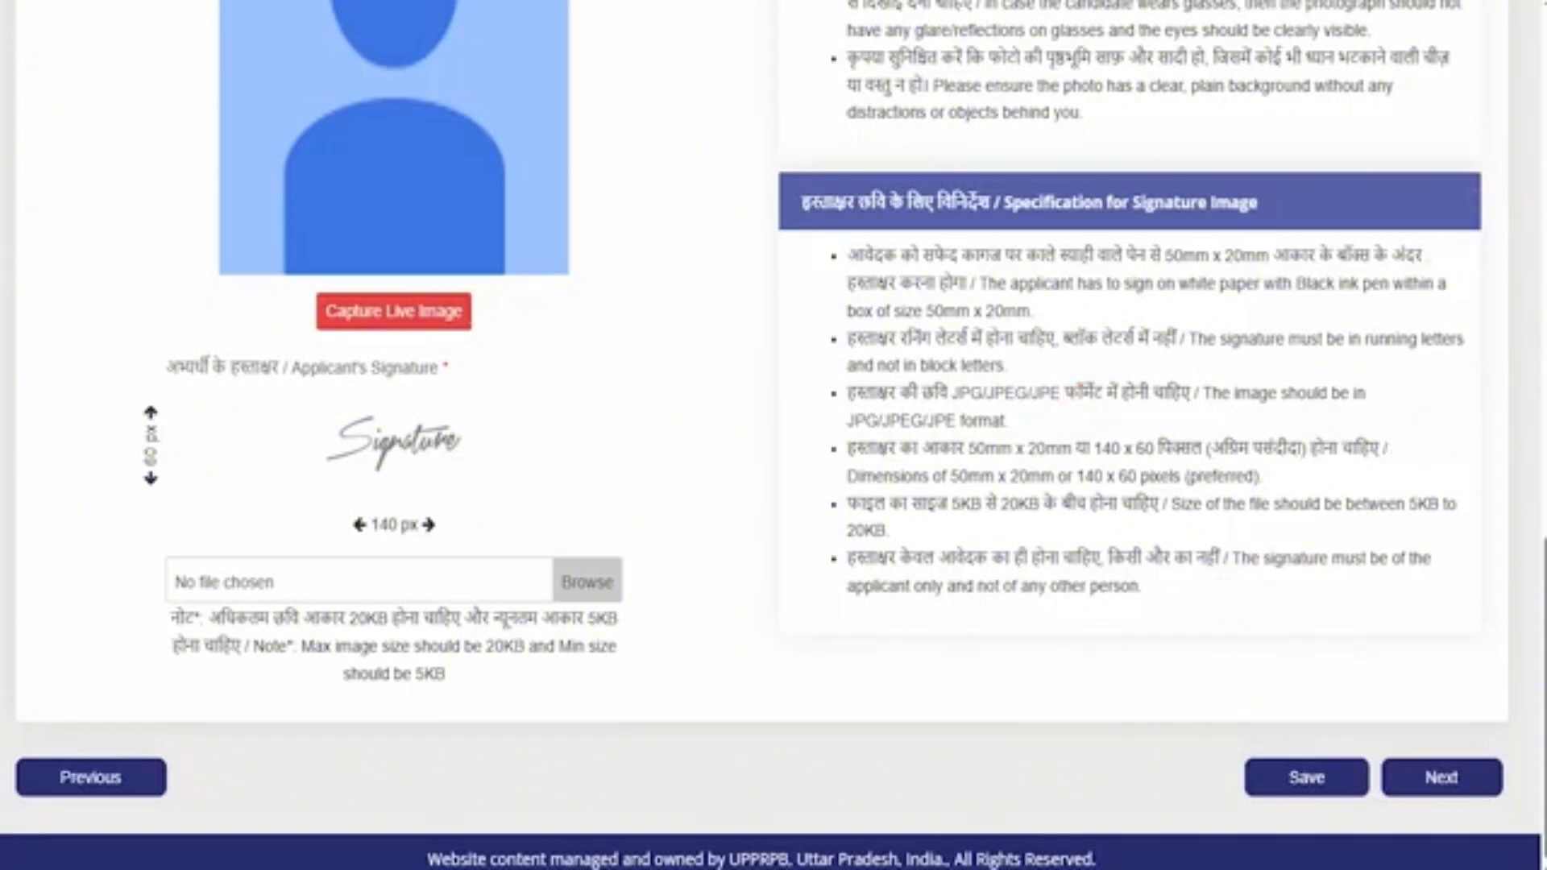
Review the required document uploads and the photograph and signature specifications, including the rule on running rather than block letters.
scroll(787, 387, up, 5)
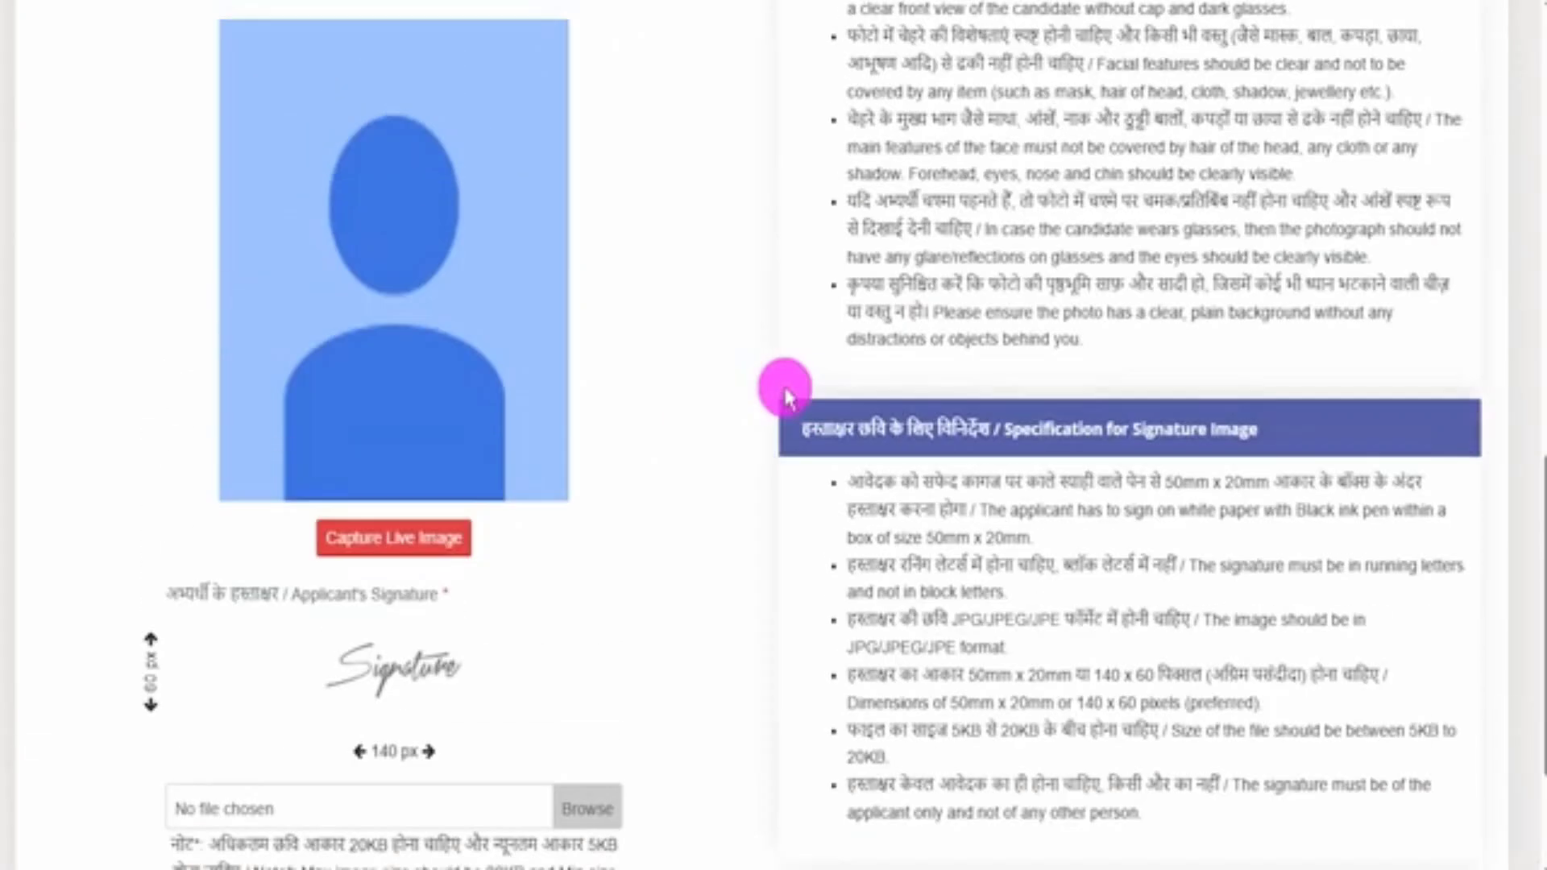
scroll(787, 395, up, 3)
scroll(787, 395, up, 3)
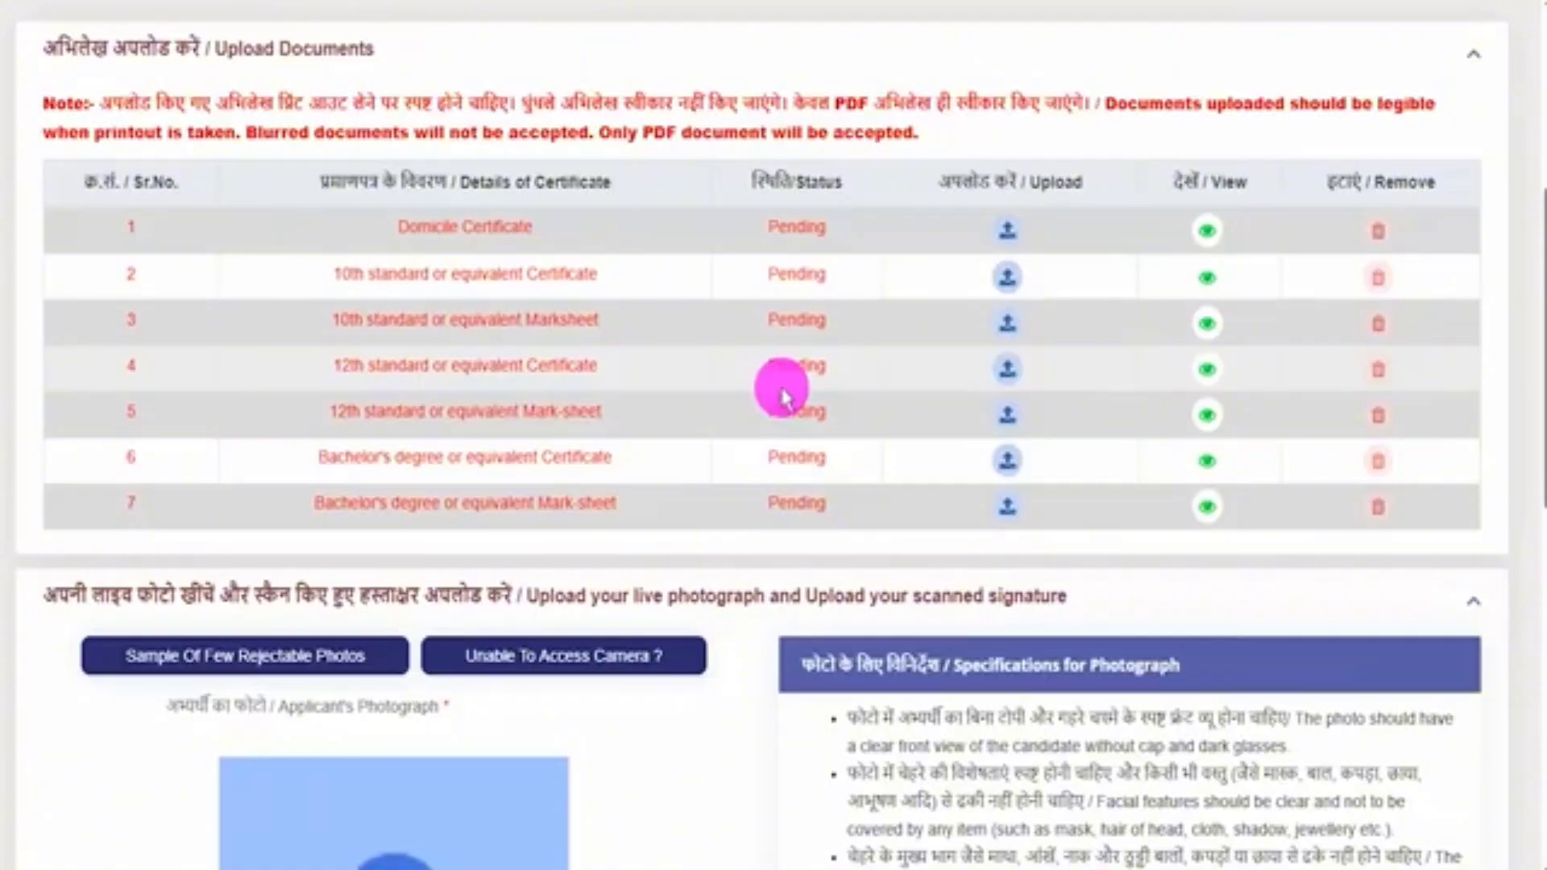
scroll(846, 569, down, 6)
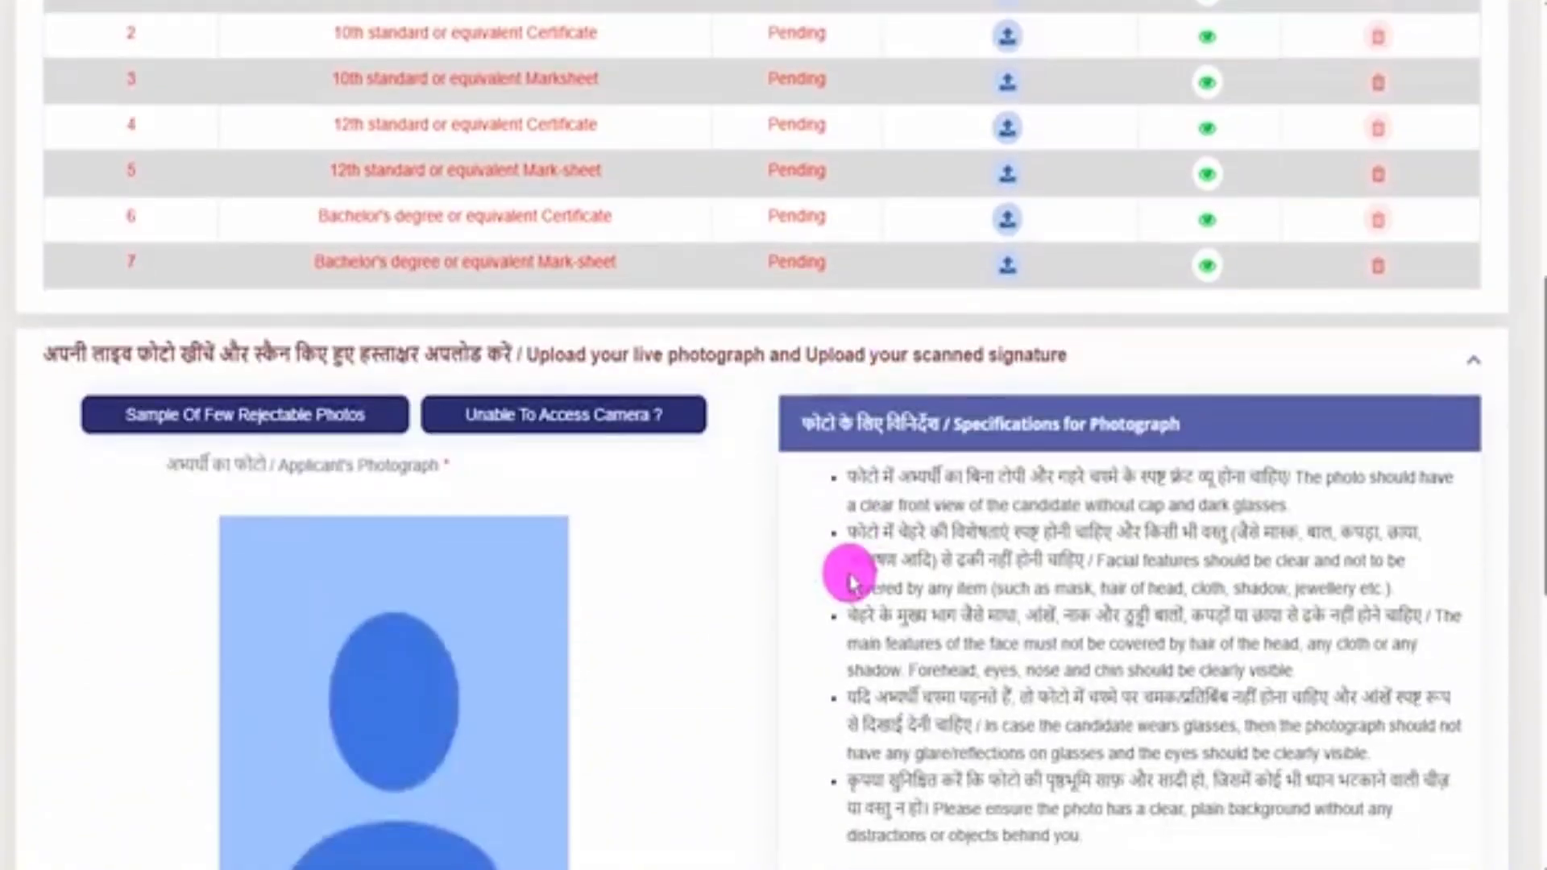
scroll(849, 570, down, 1)
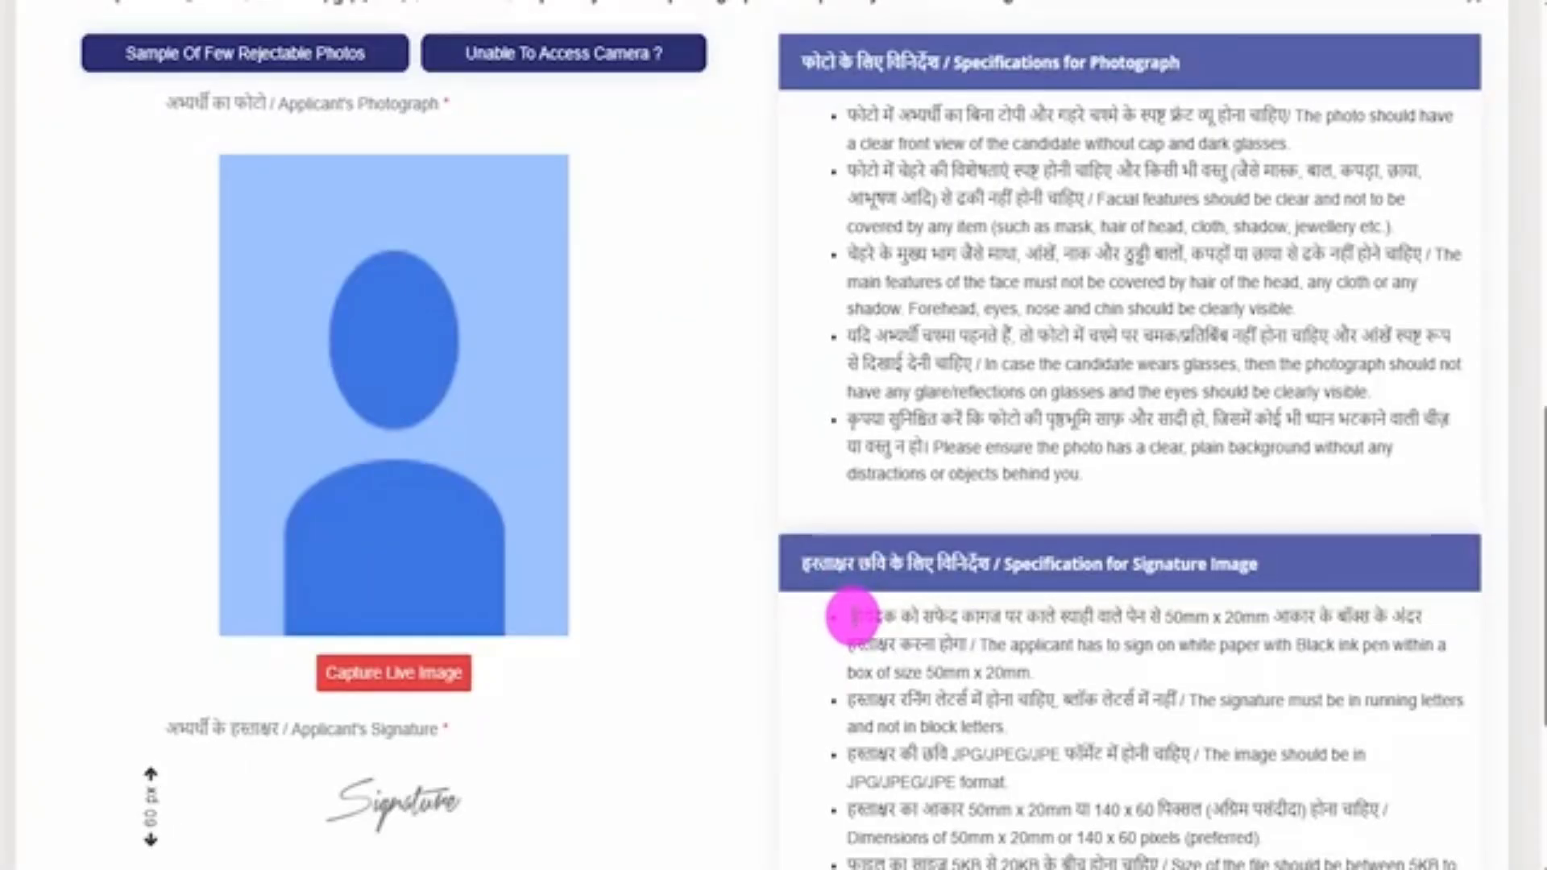
scroll(851, 617, down, 3)
scroll(850, 566, down, 1)
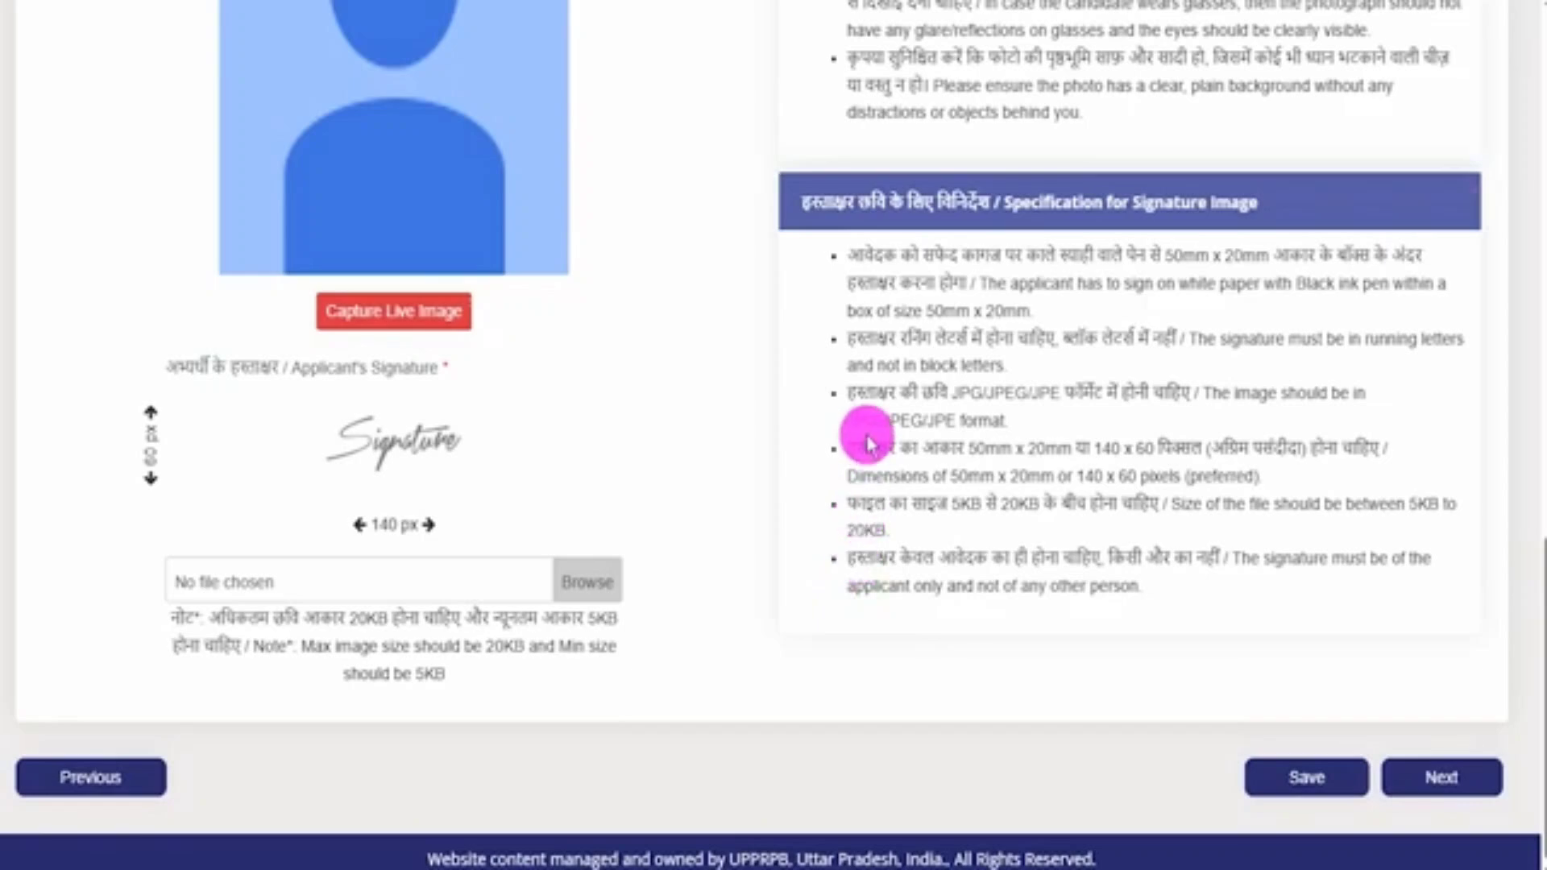
drag(972, 393, 1062, 336)
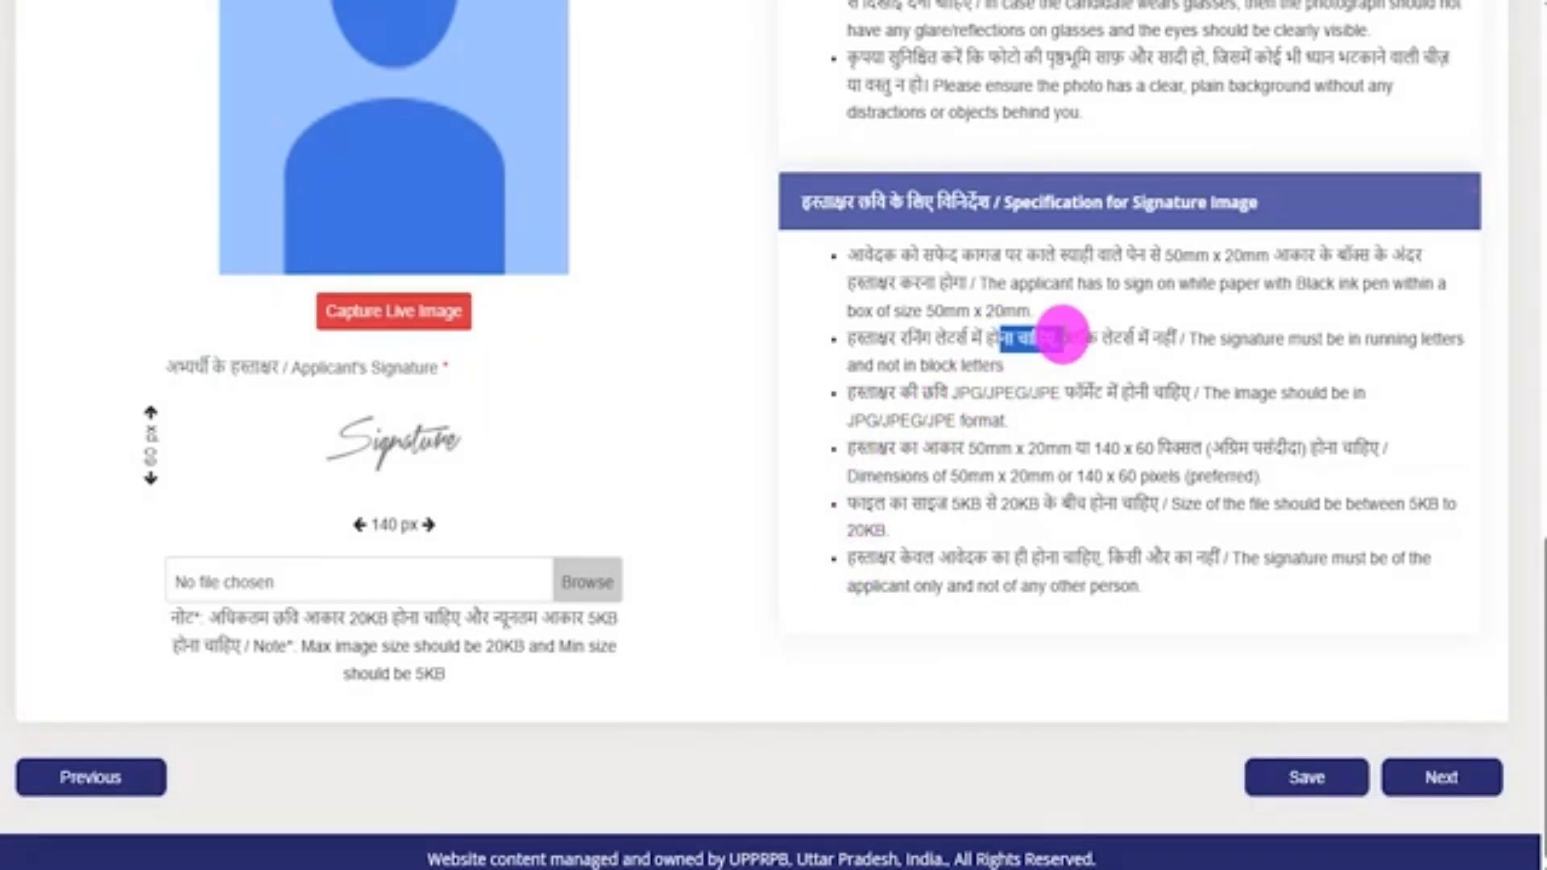
drag(879, 364, 940, 368)
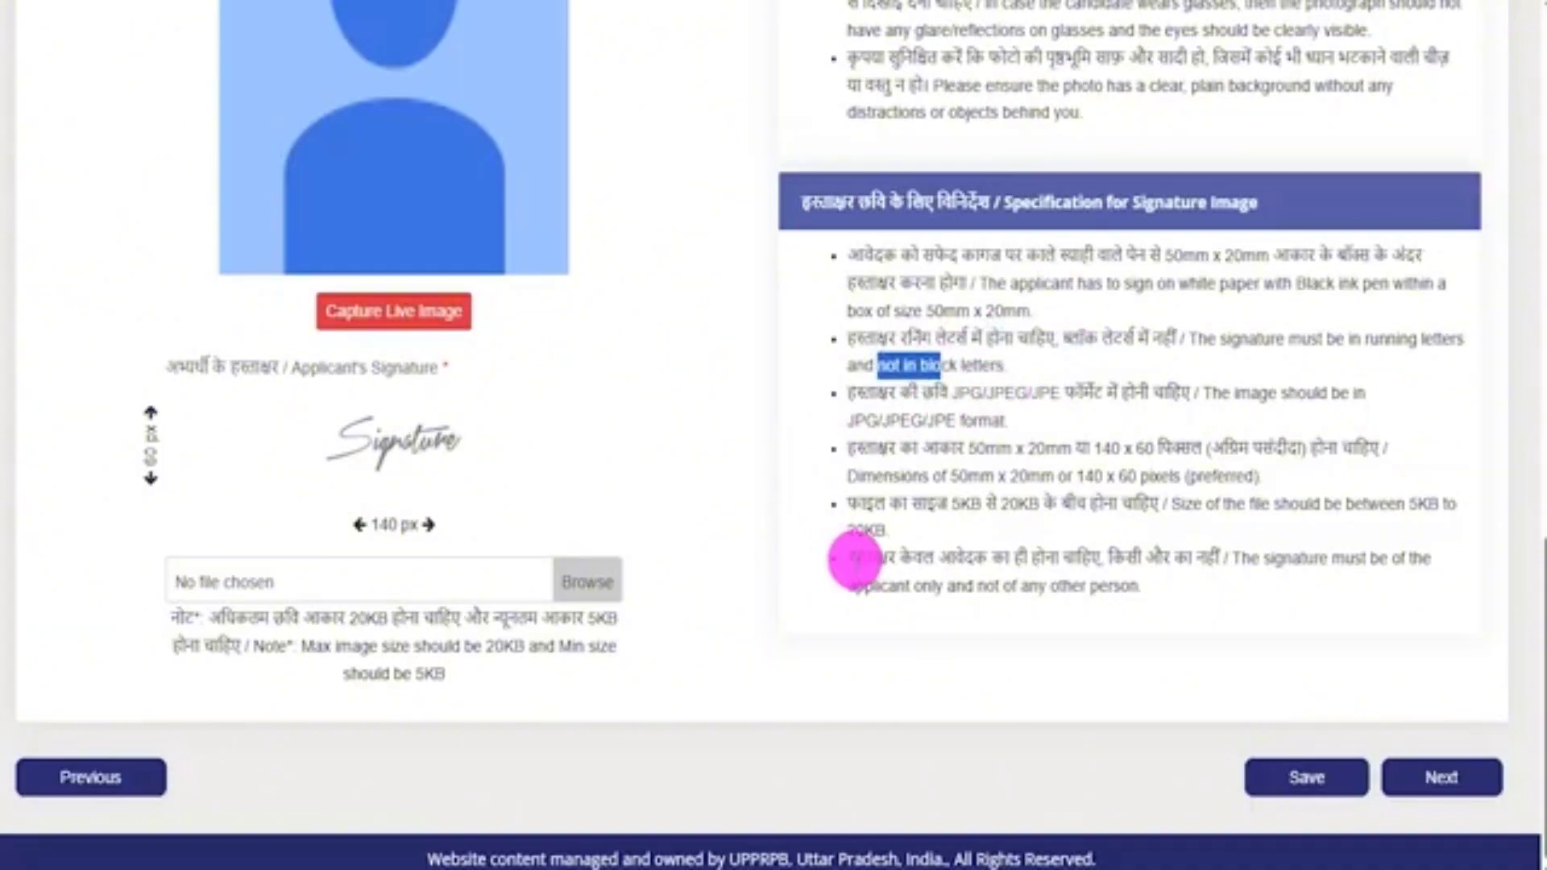
scroll(854, 556, up, 9)
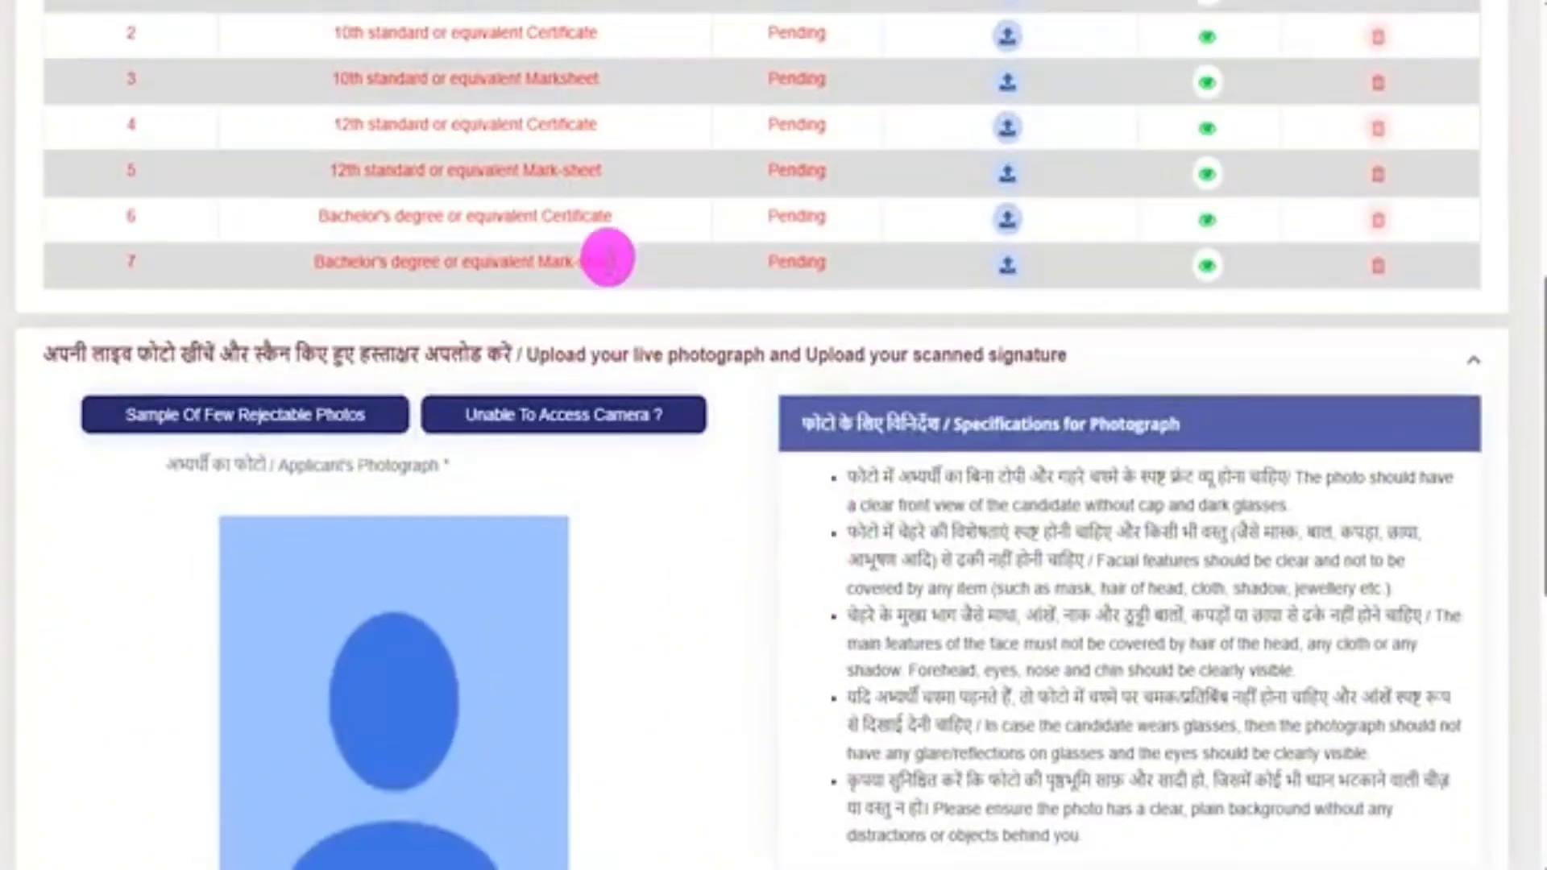
scroll(681, 379, down, 6)
scroll(759, 476, down, 3)
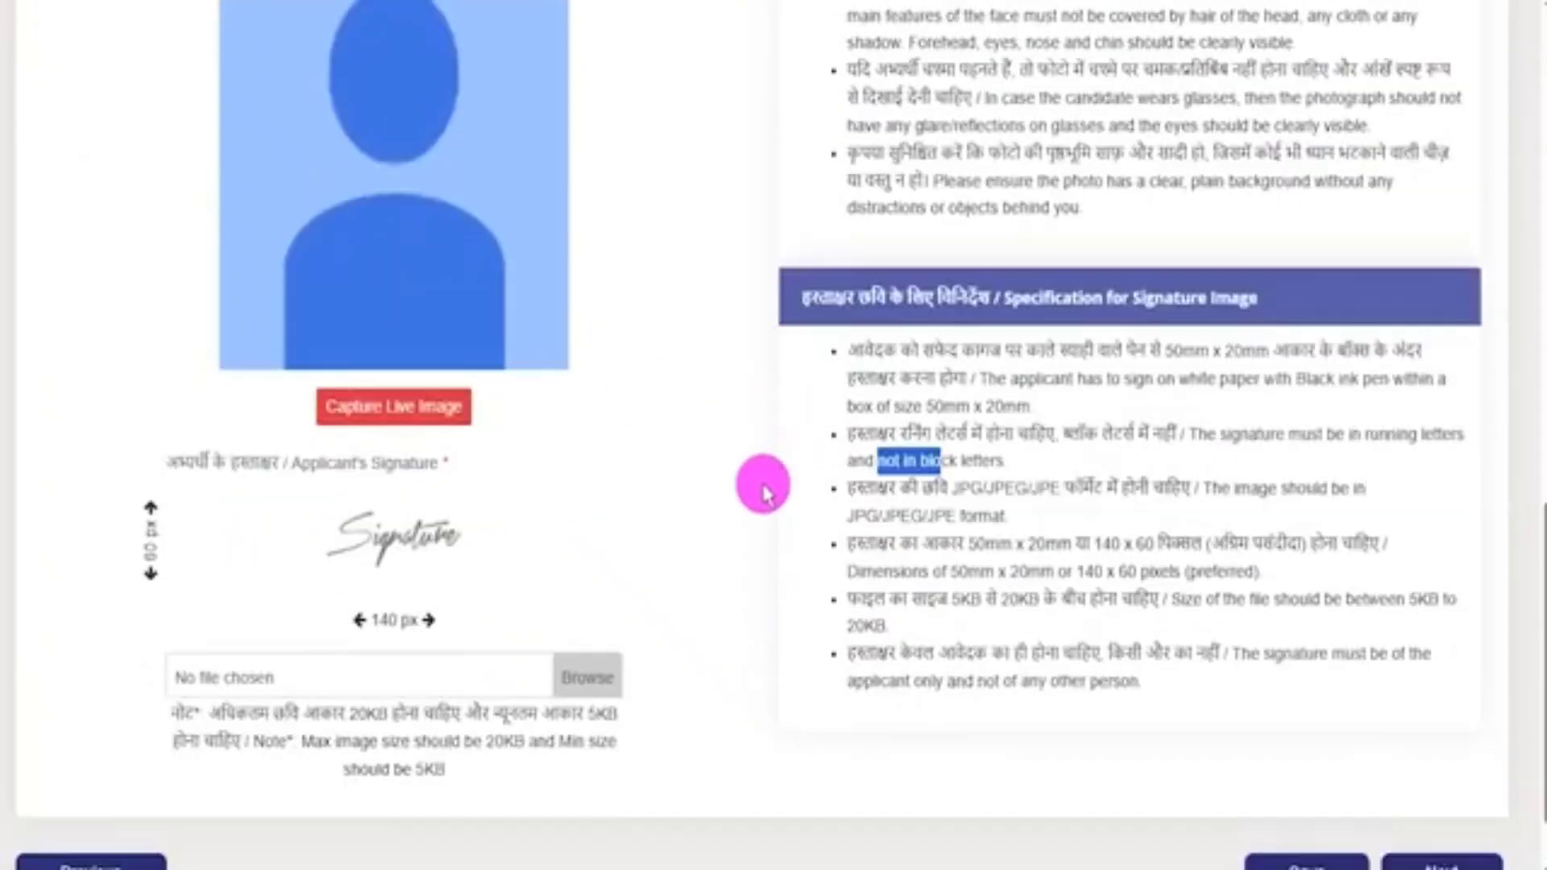
click(876, 503)
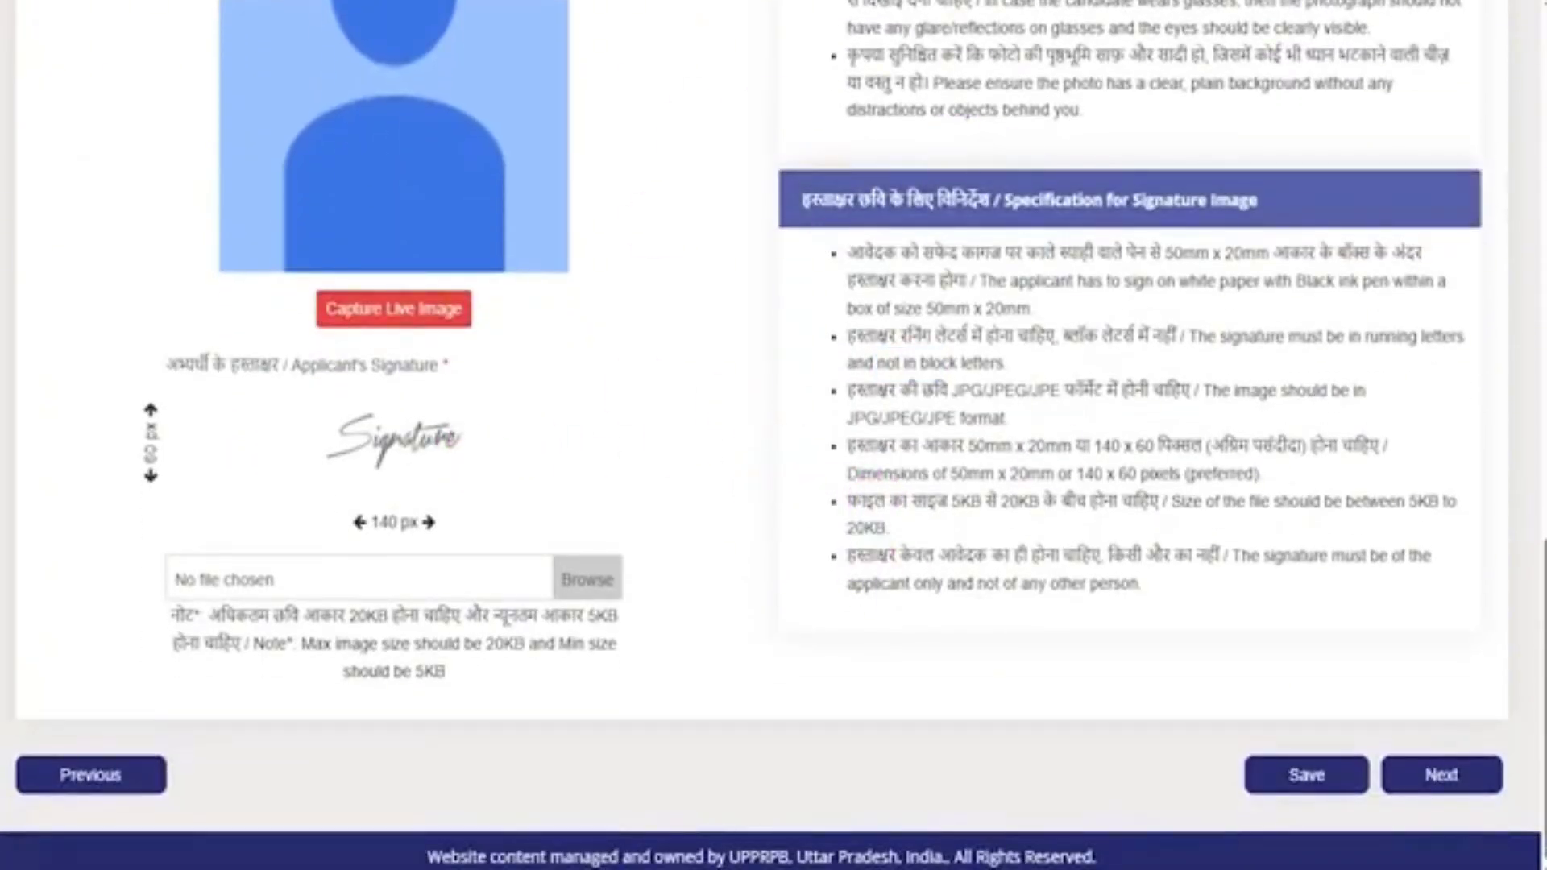
Proceed from the document uploads to the Preference and preview stage of the application.
drag(967, 766, 1219, 777)
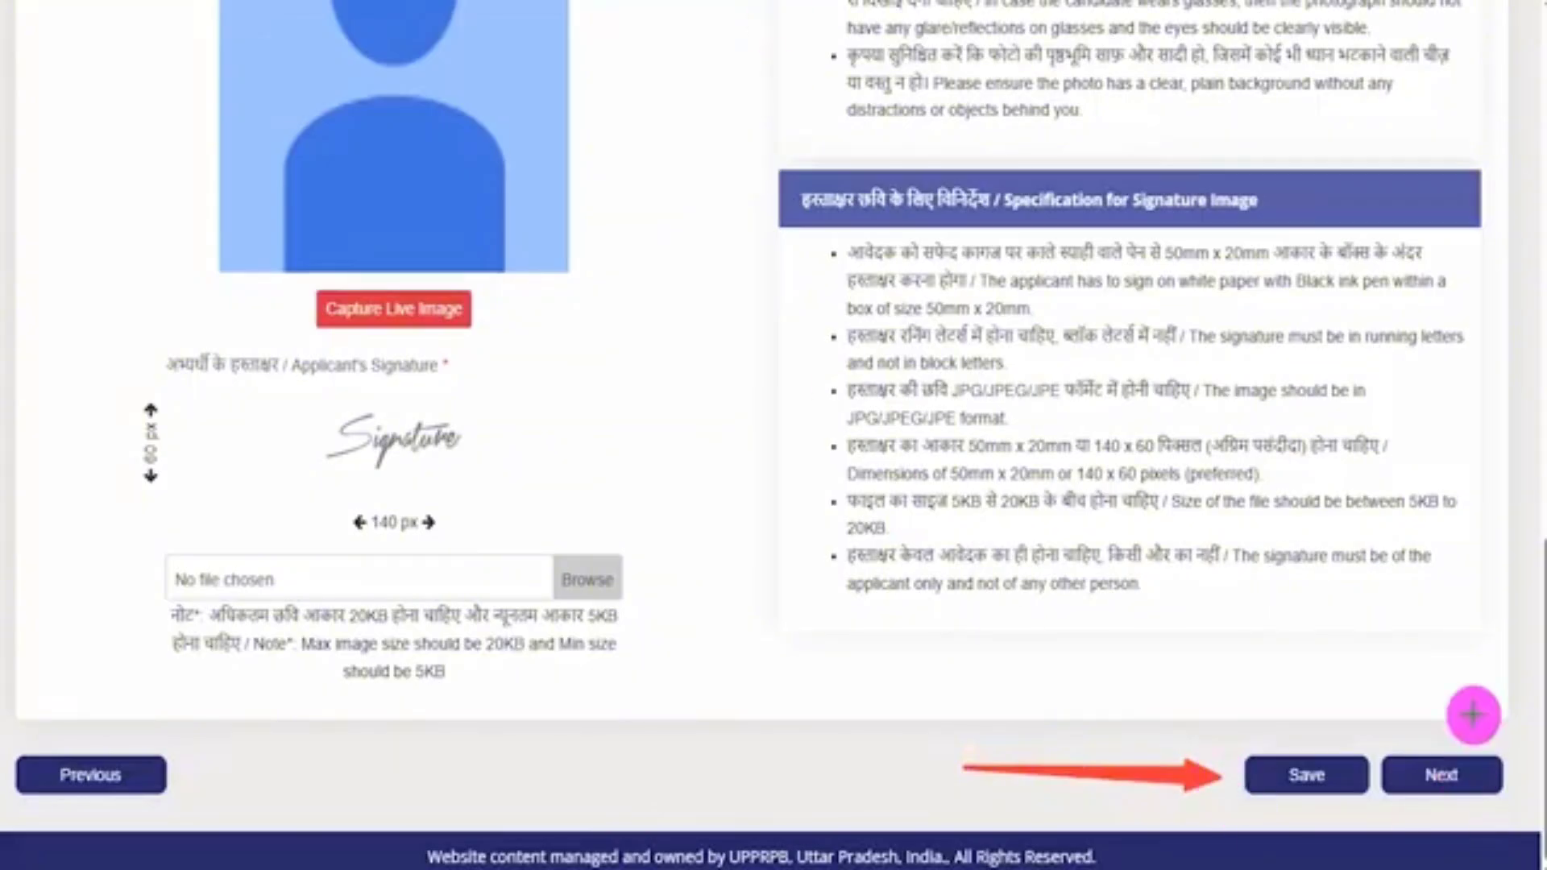
drag(1475, 507, 1453, 735)
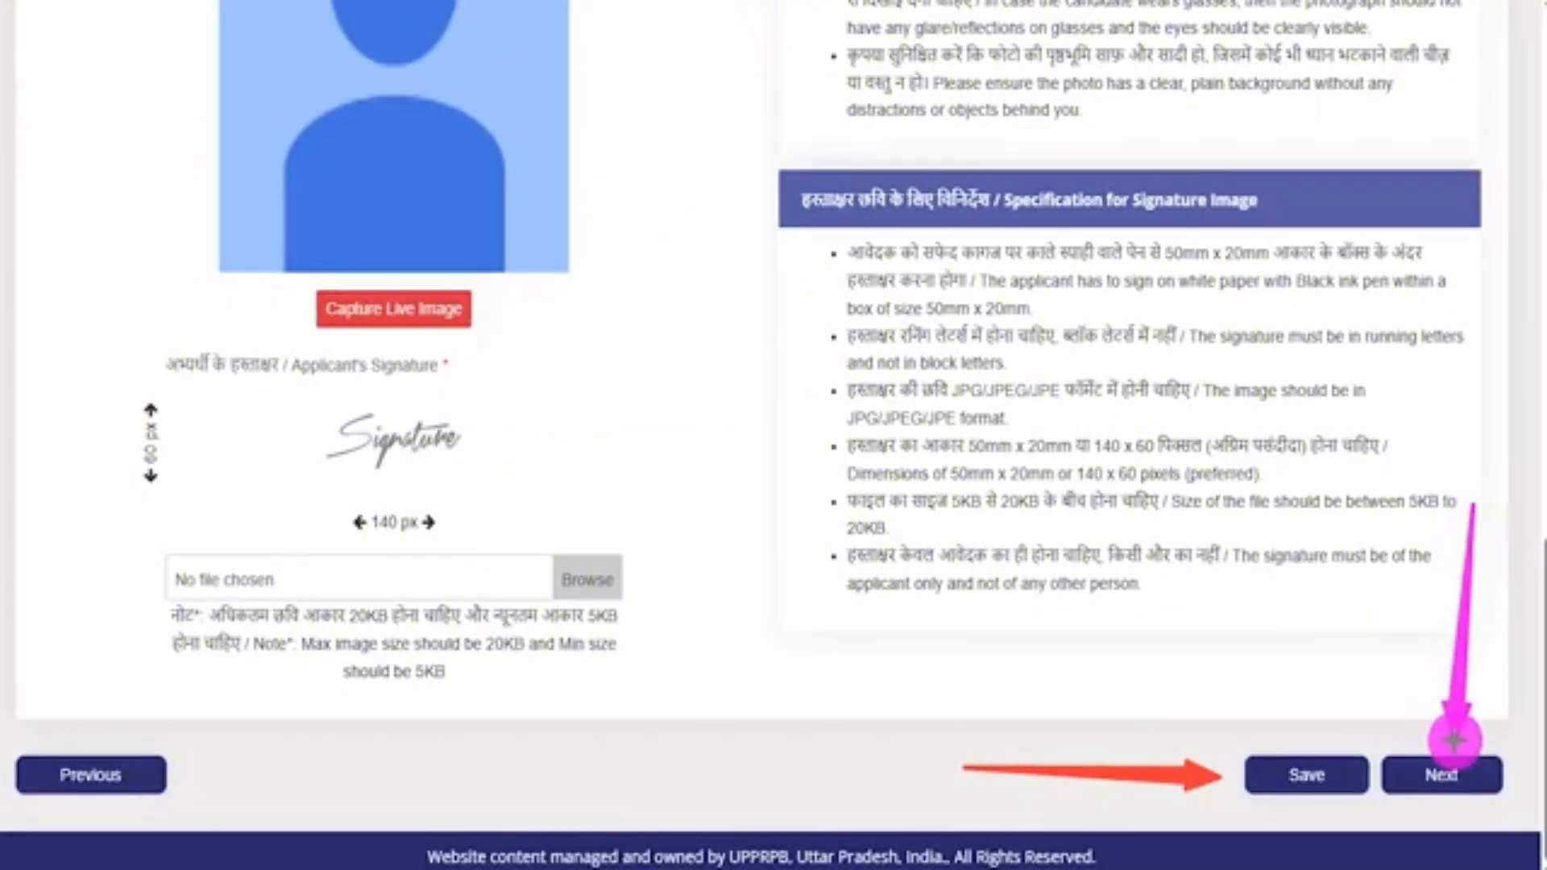
click(1449, 769)
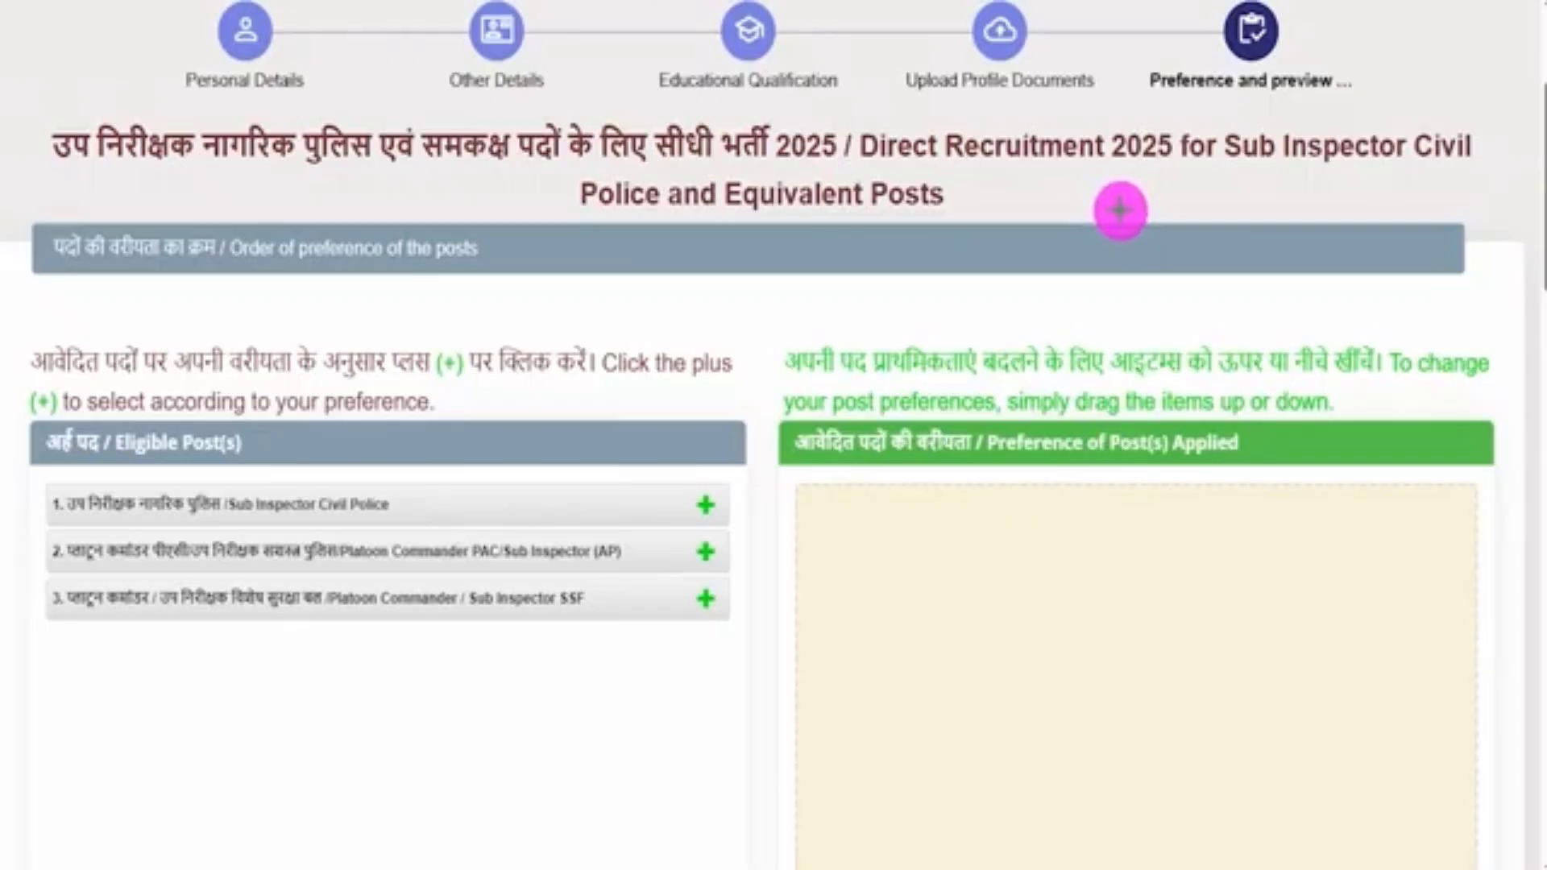
Rank the eligible posts in this order: Sub Inspector Civil Police, Platoon Commander / Sub Inspector SSF, Platoon Commander PAC/Sub Inspector (AP).
drag(608, 385, 680, 322)
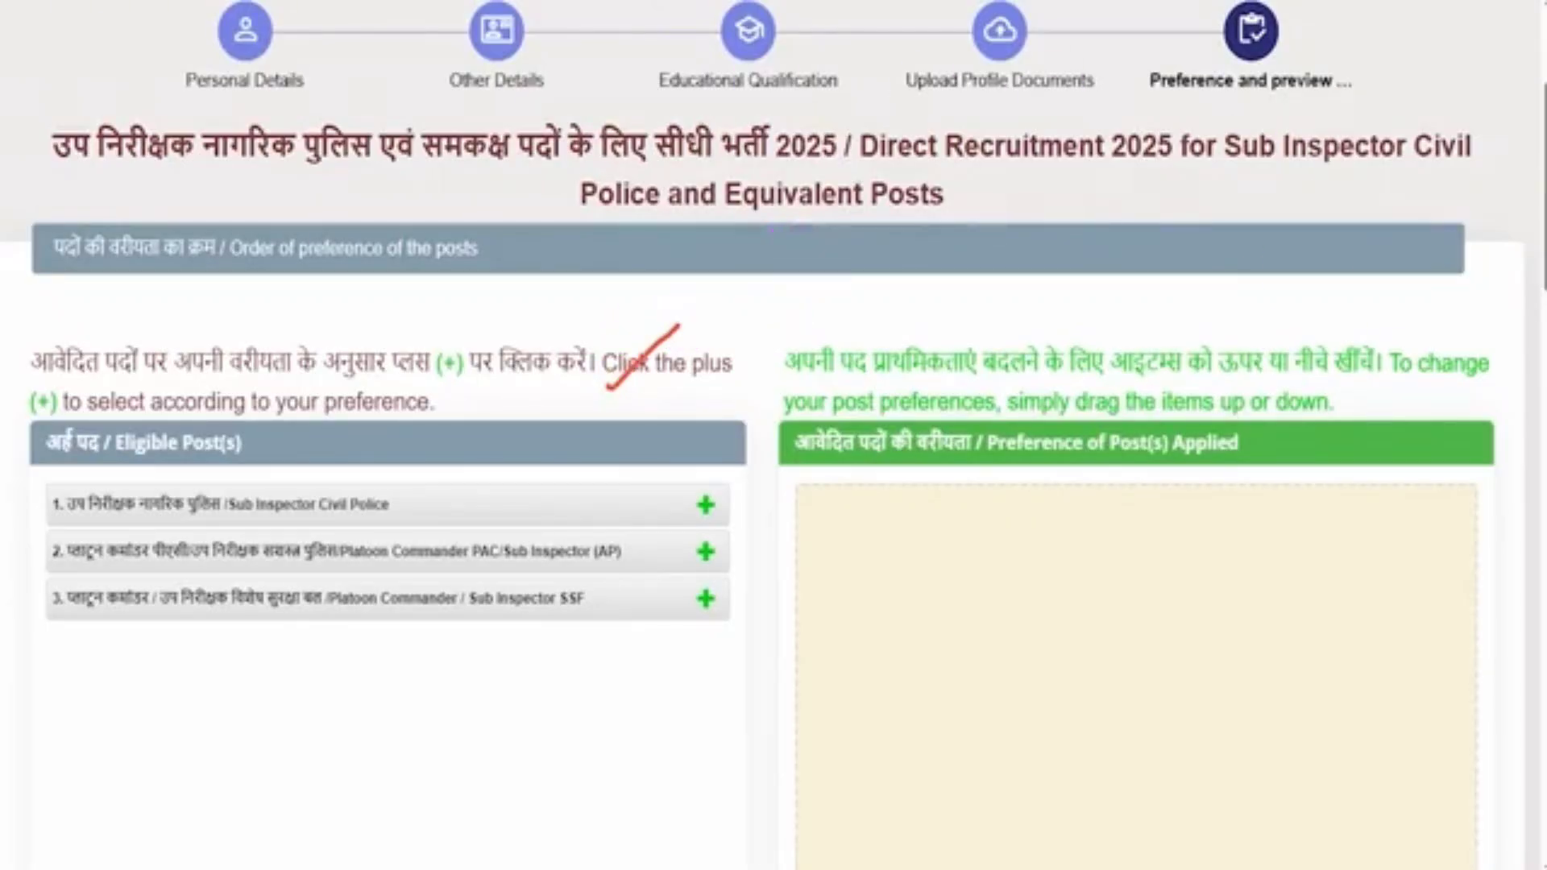
click(707, 509)
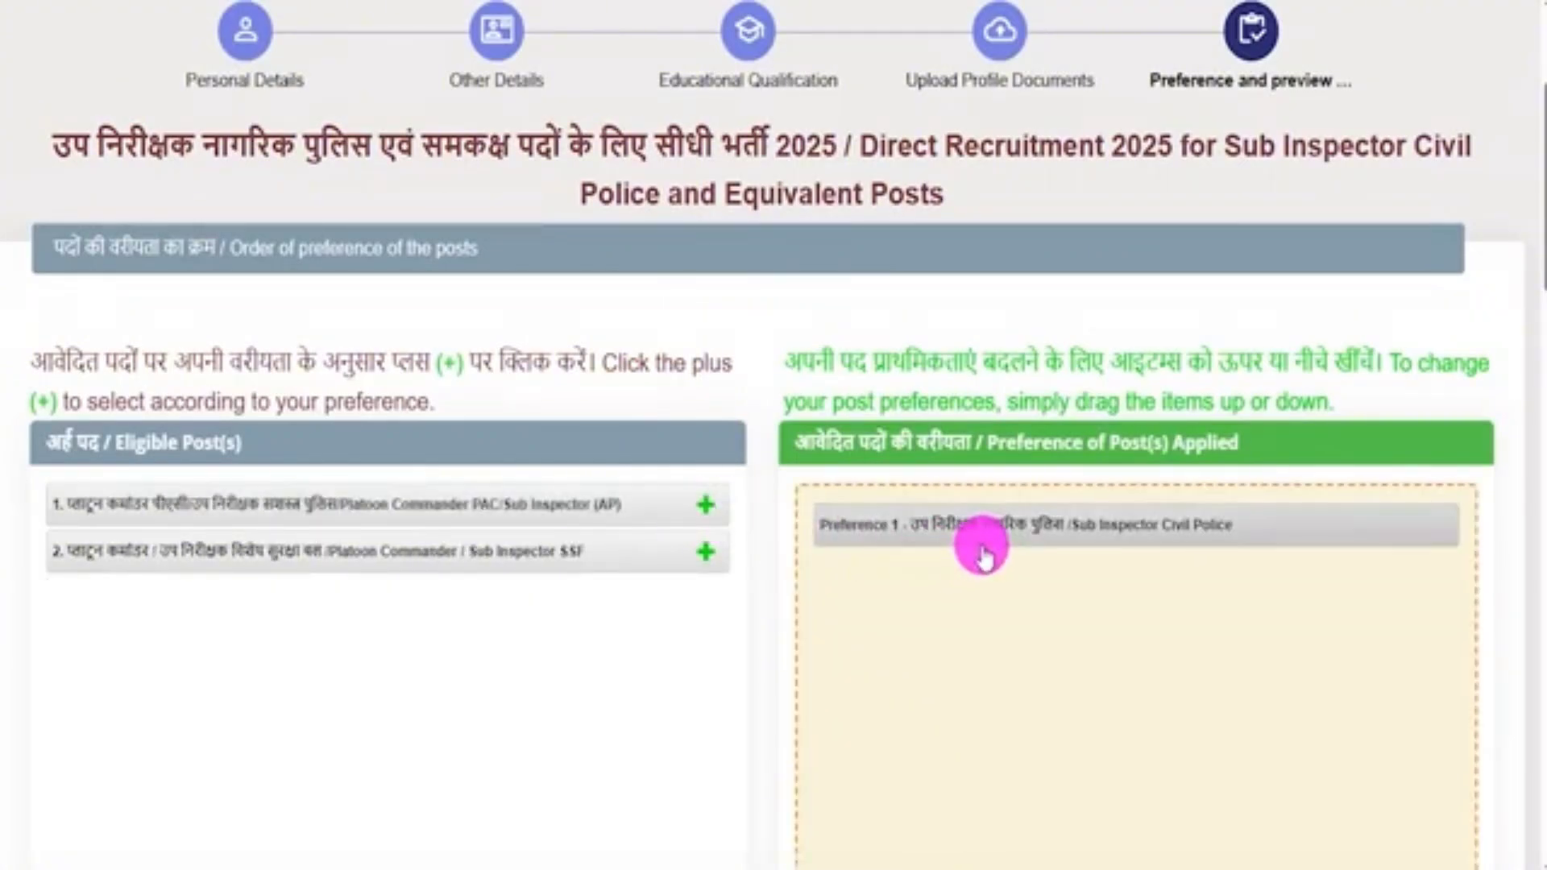
click(703, 554)
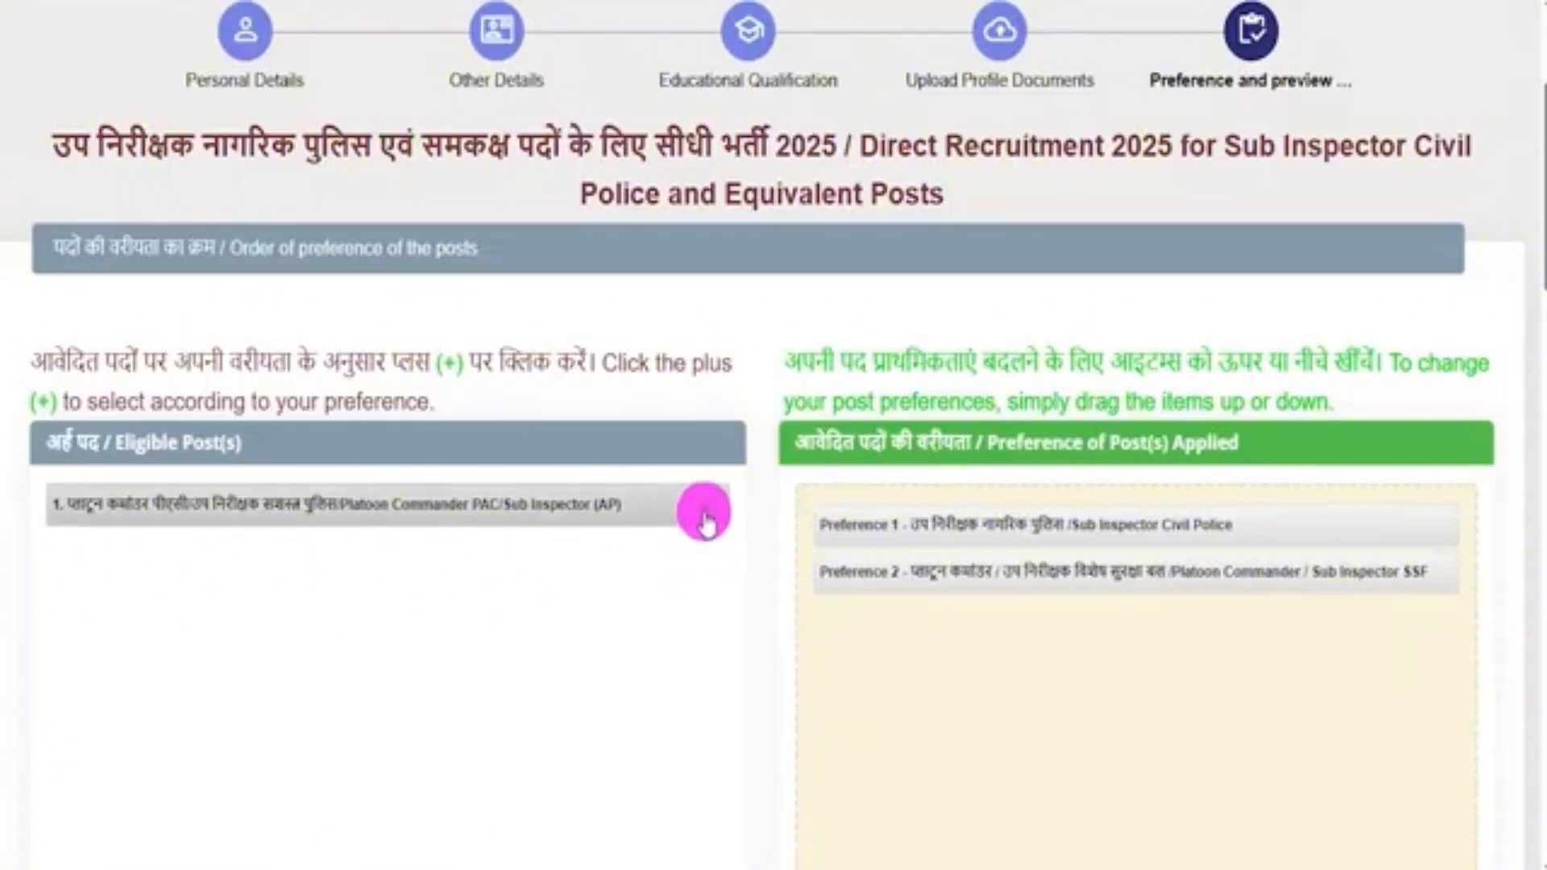
click(703, 515)
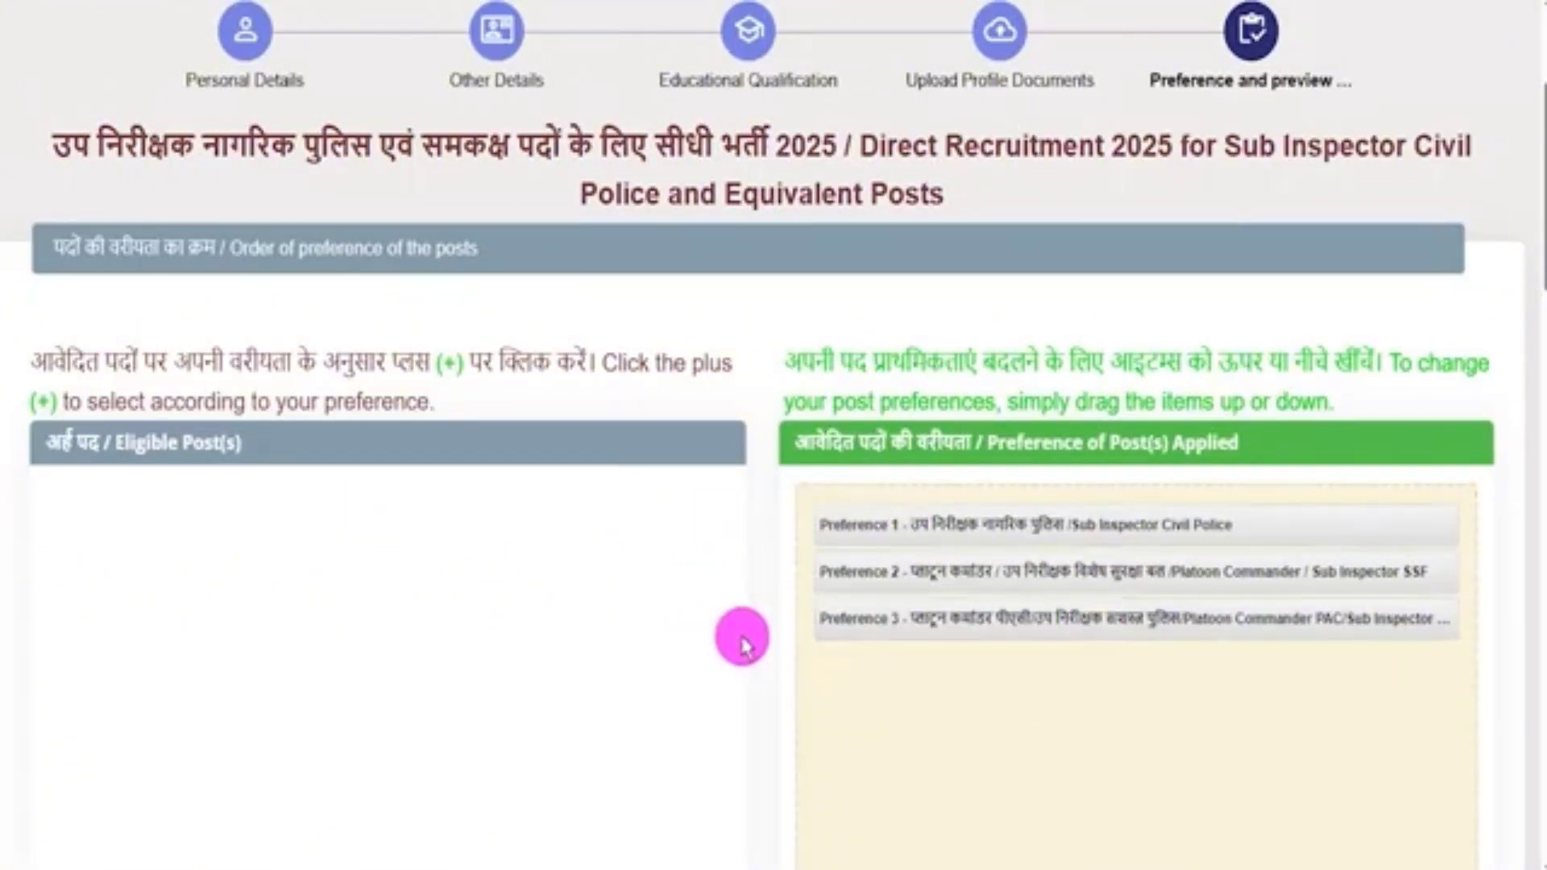
Tick the declaration that the order of post preference has been exercised and checked.
scroll(750, 612, down, 1)
scroll(749, 608, down, 5)
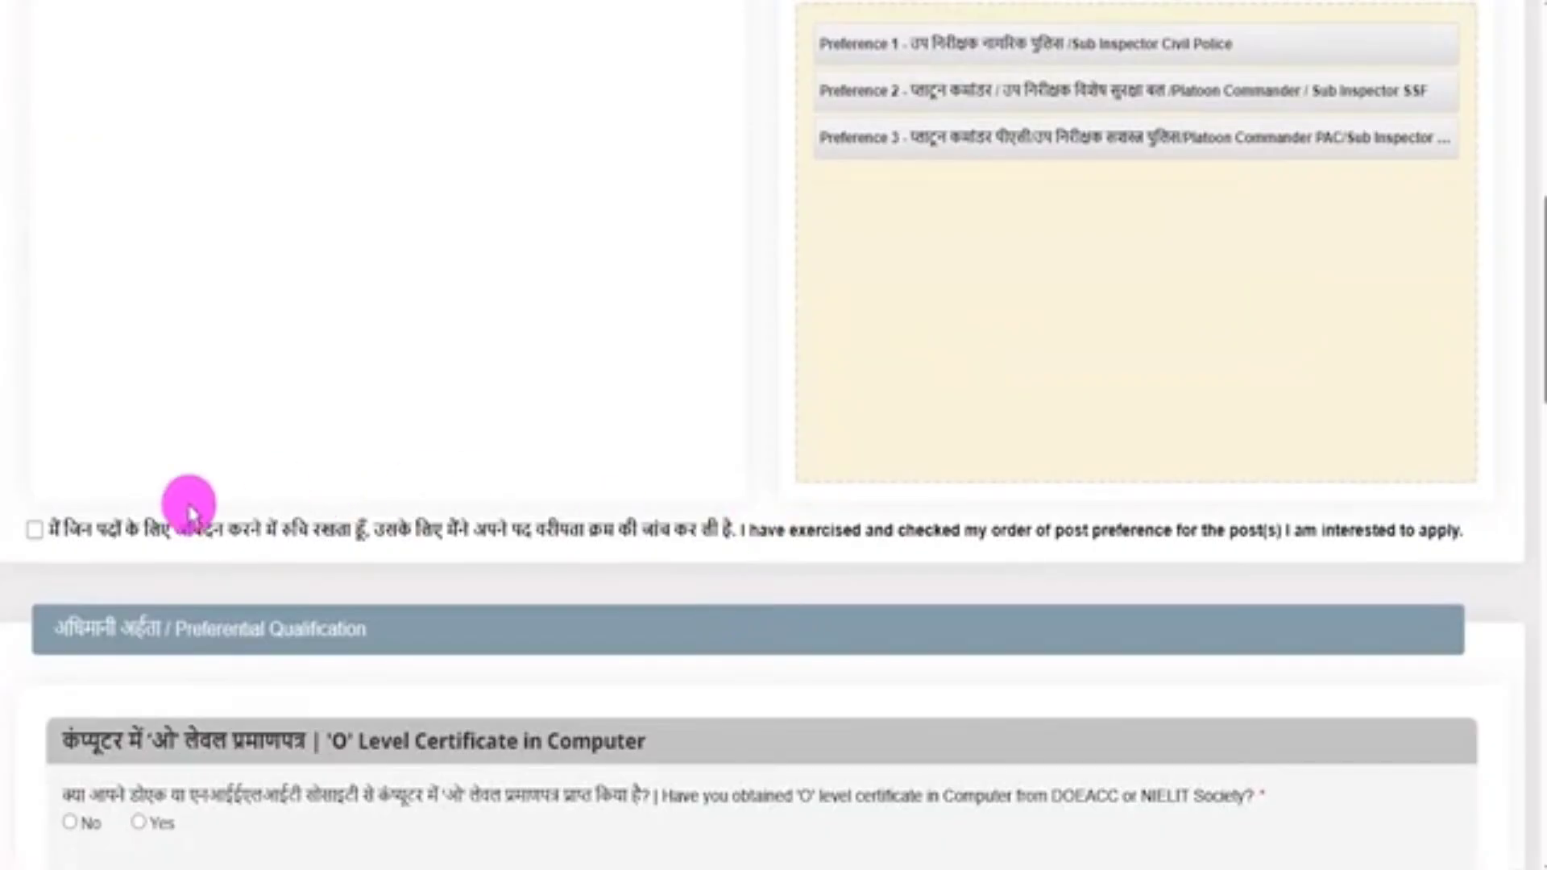
click(36, 531)
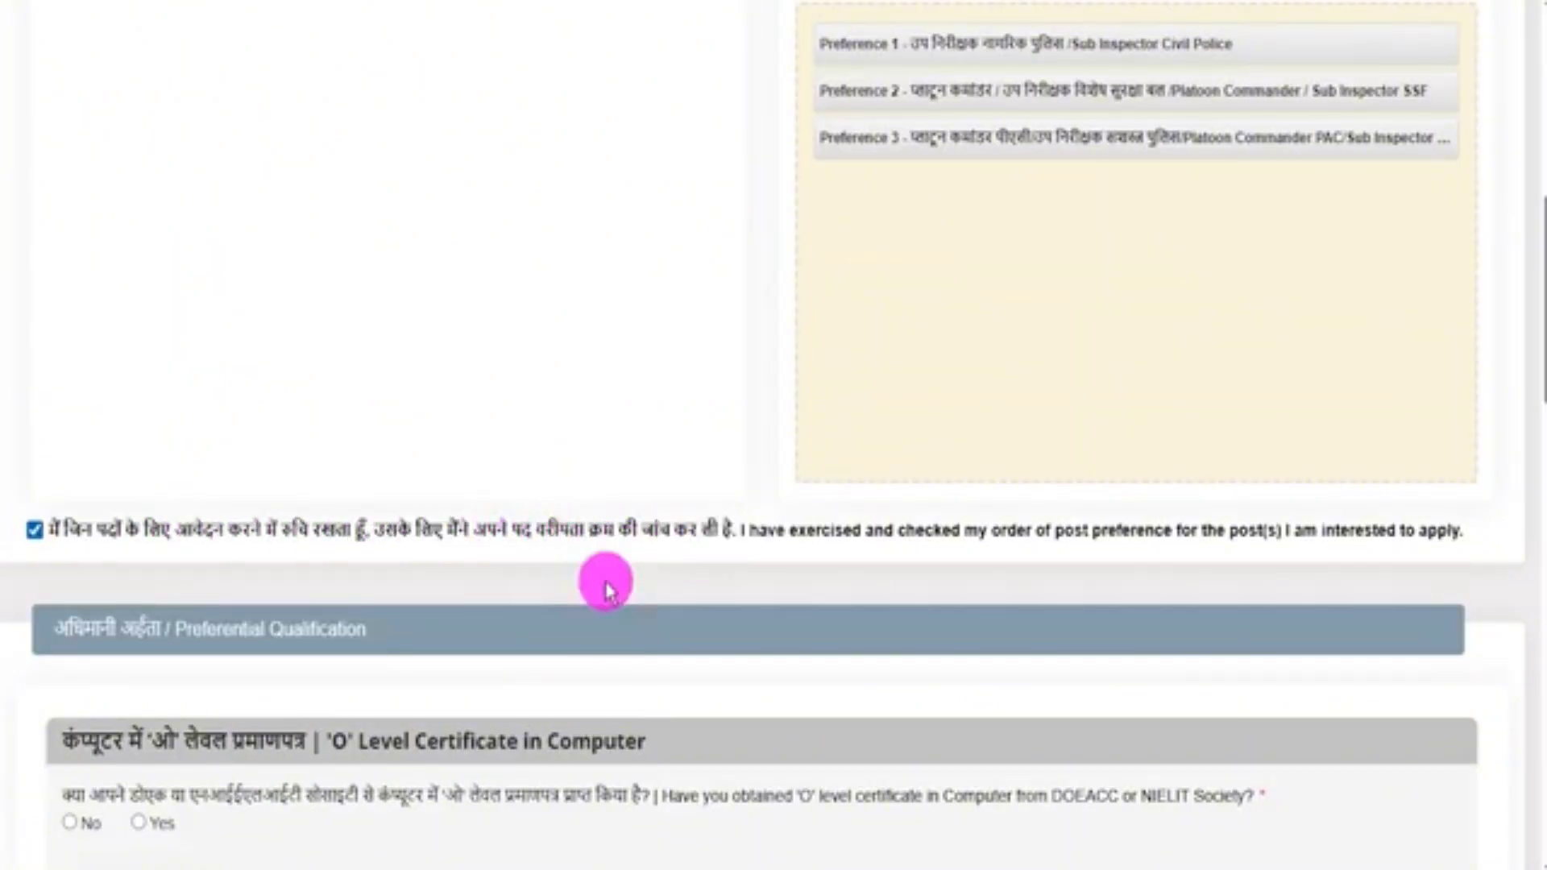
Answer Yes for the 'O' Level computer certificate to check its upload requirements, and set the answer to No.
scroll(564, 580, down, 1)
scroll(383, 528, down, 3)
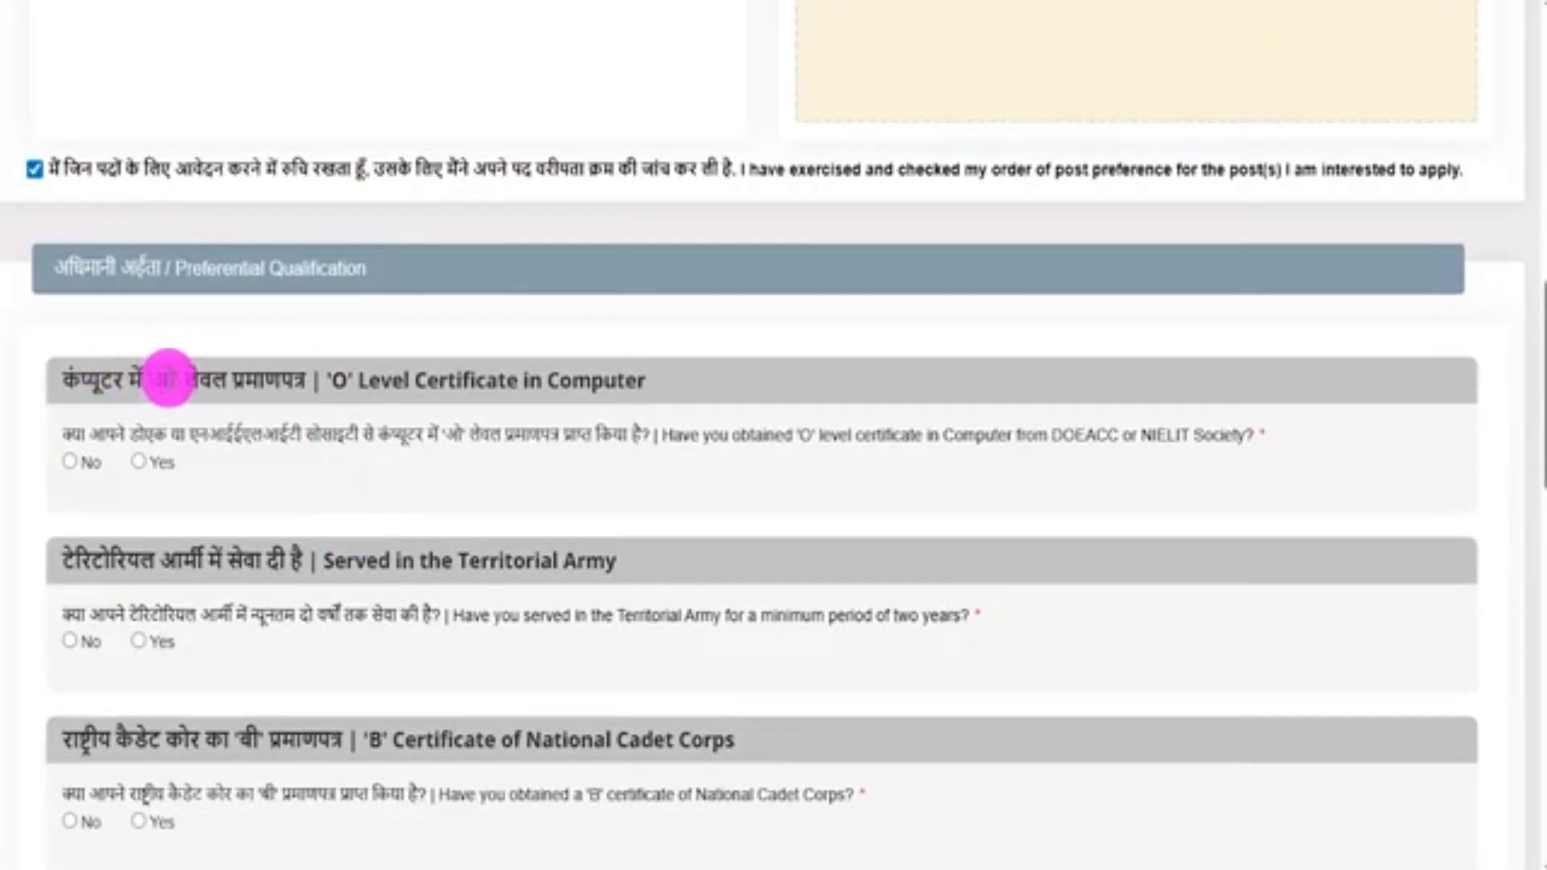
drag(228, 381, 266, 380)
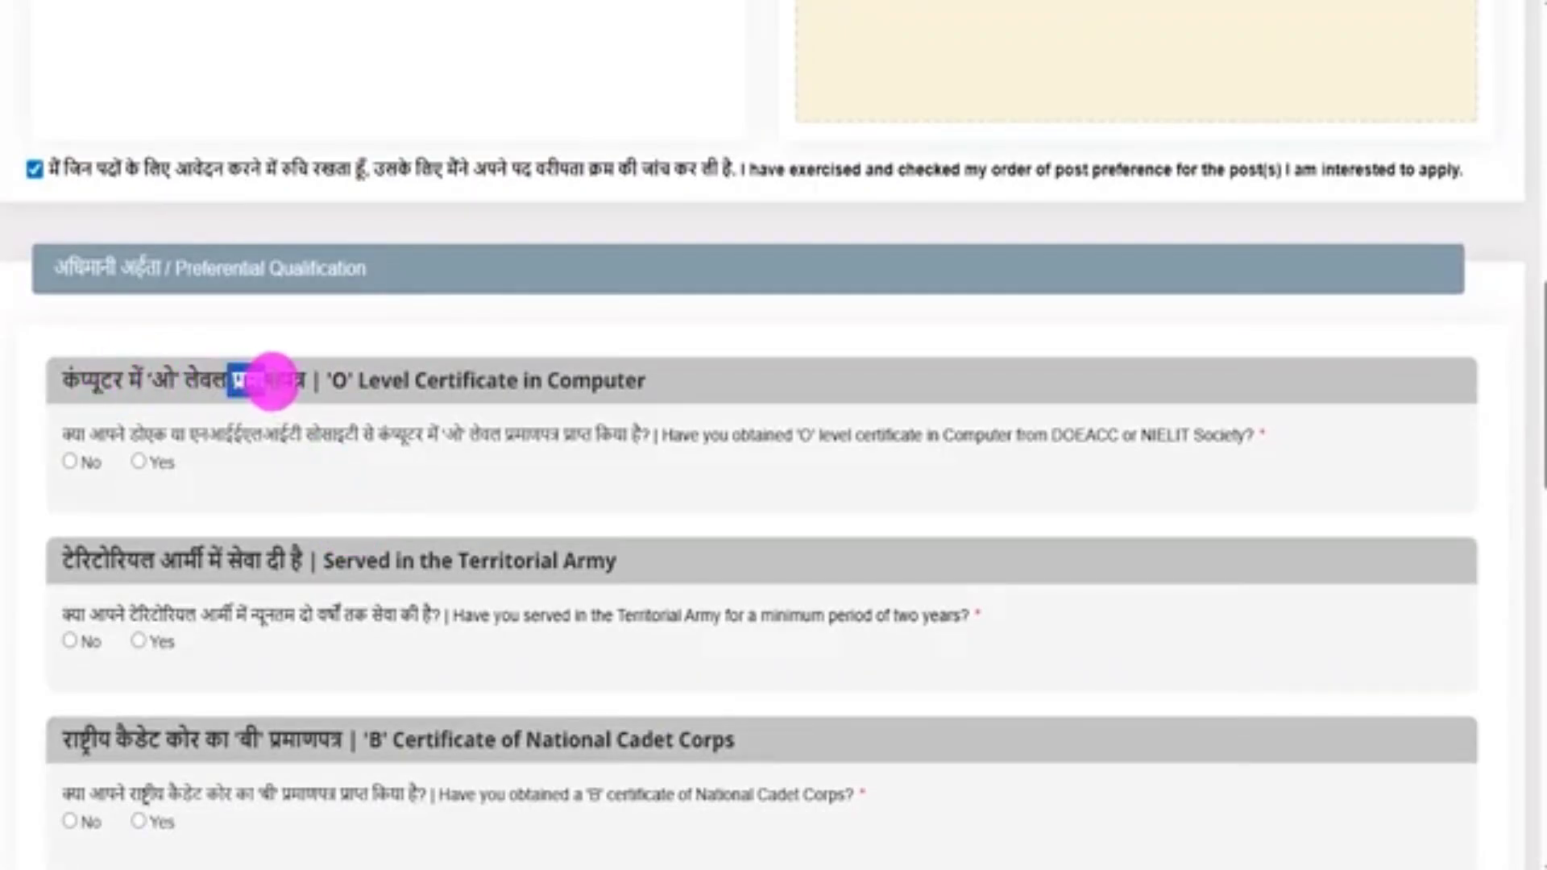
click(139, 463)
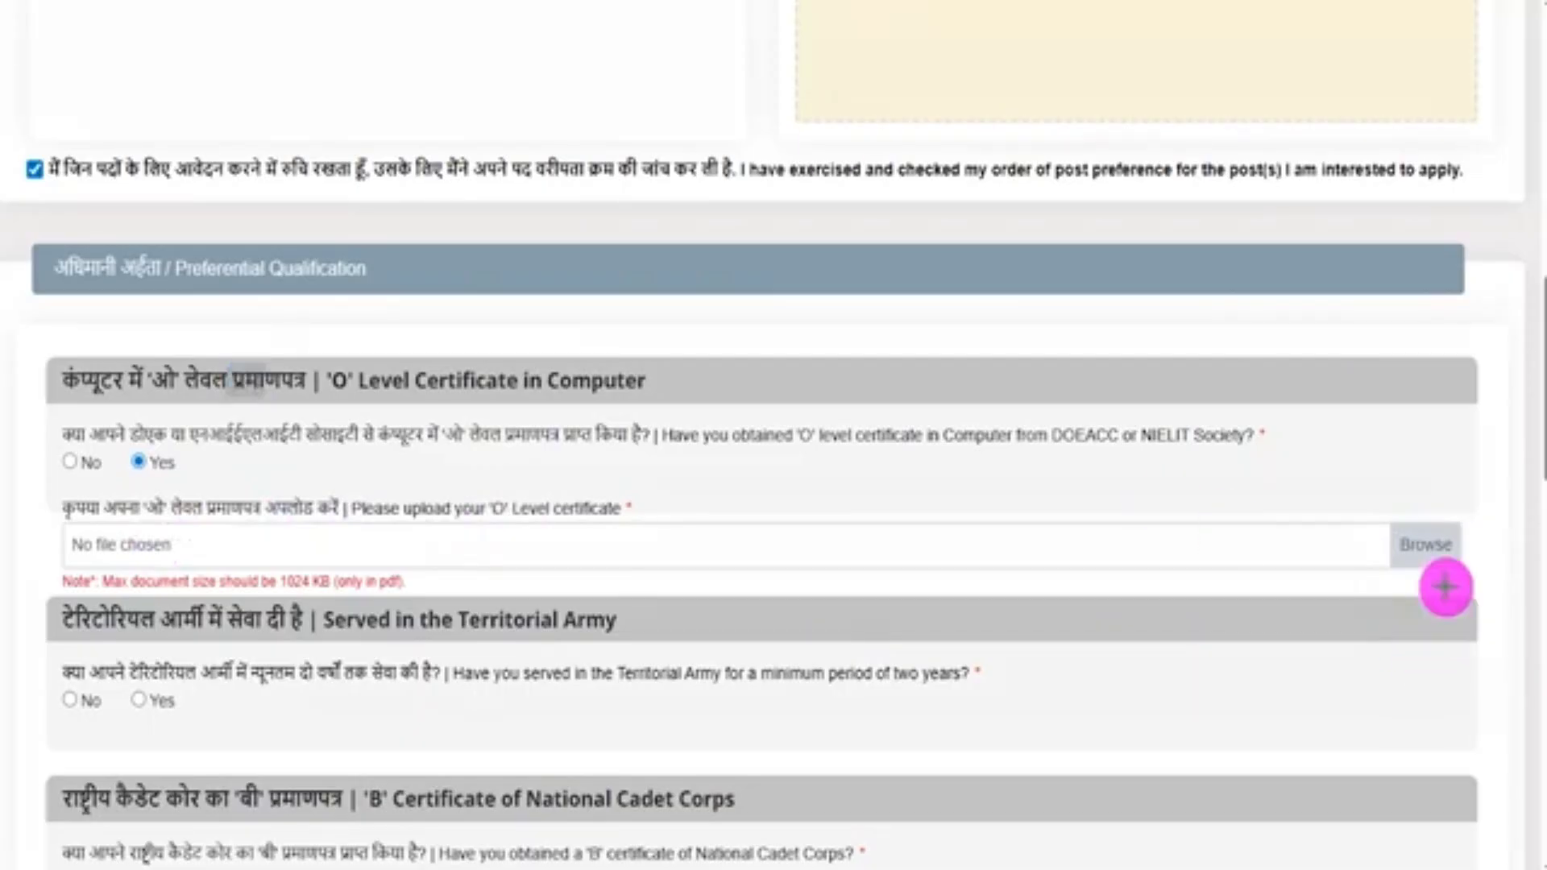
drag(1445, 537, 1485, 501)
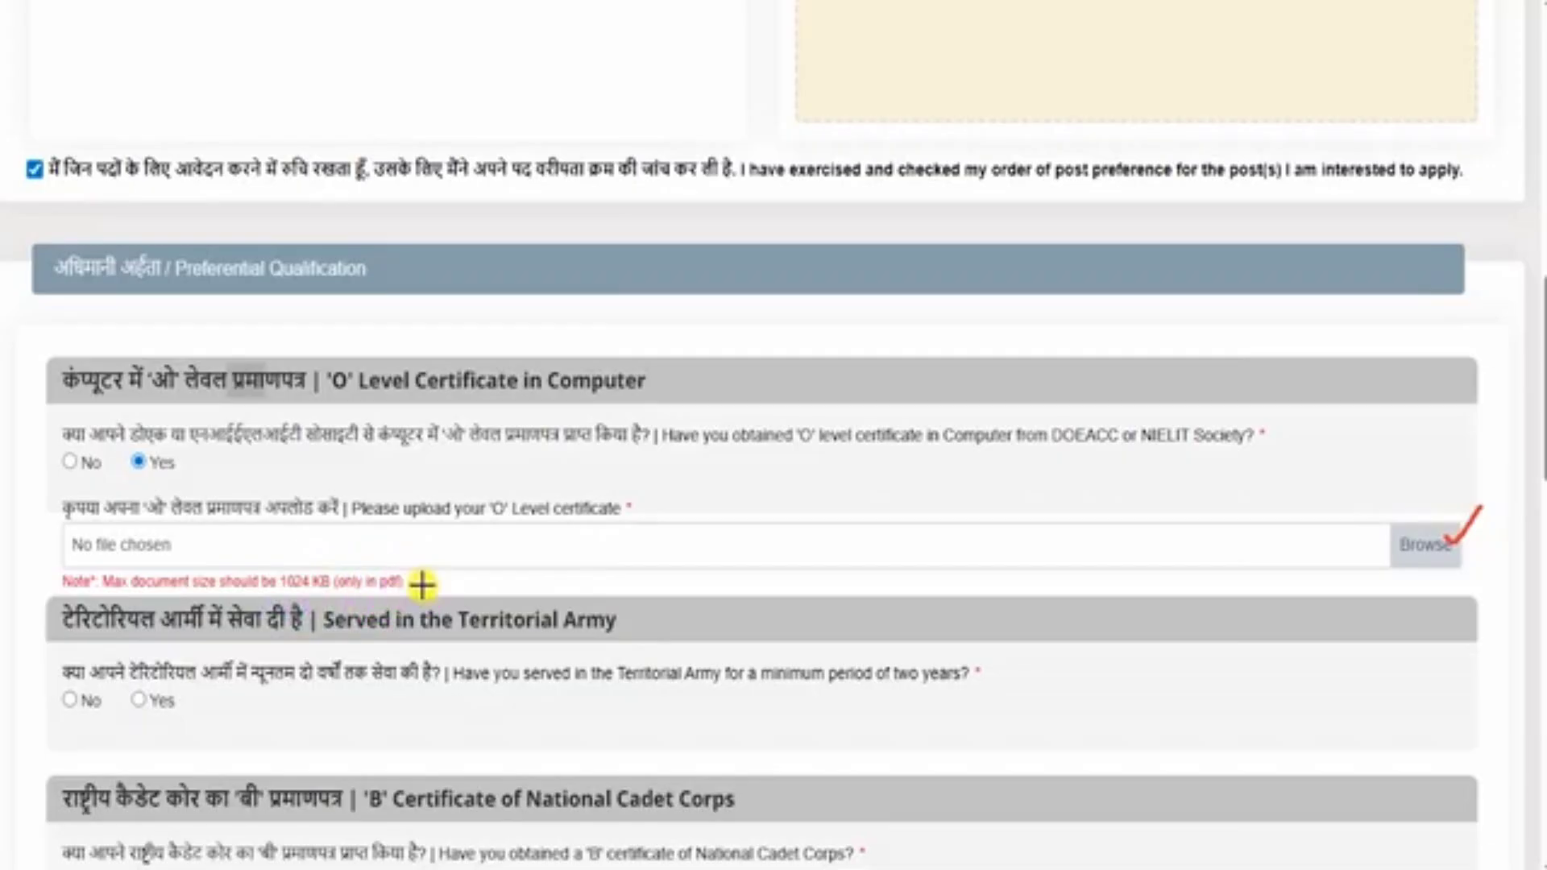
drag(420, 585, 462, 563)
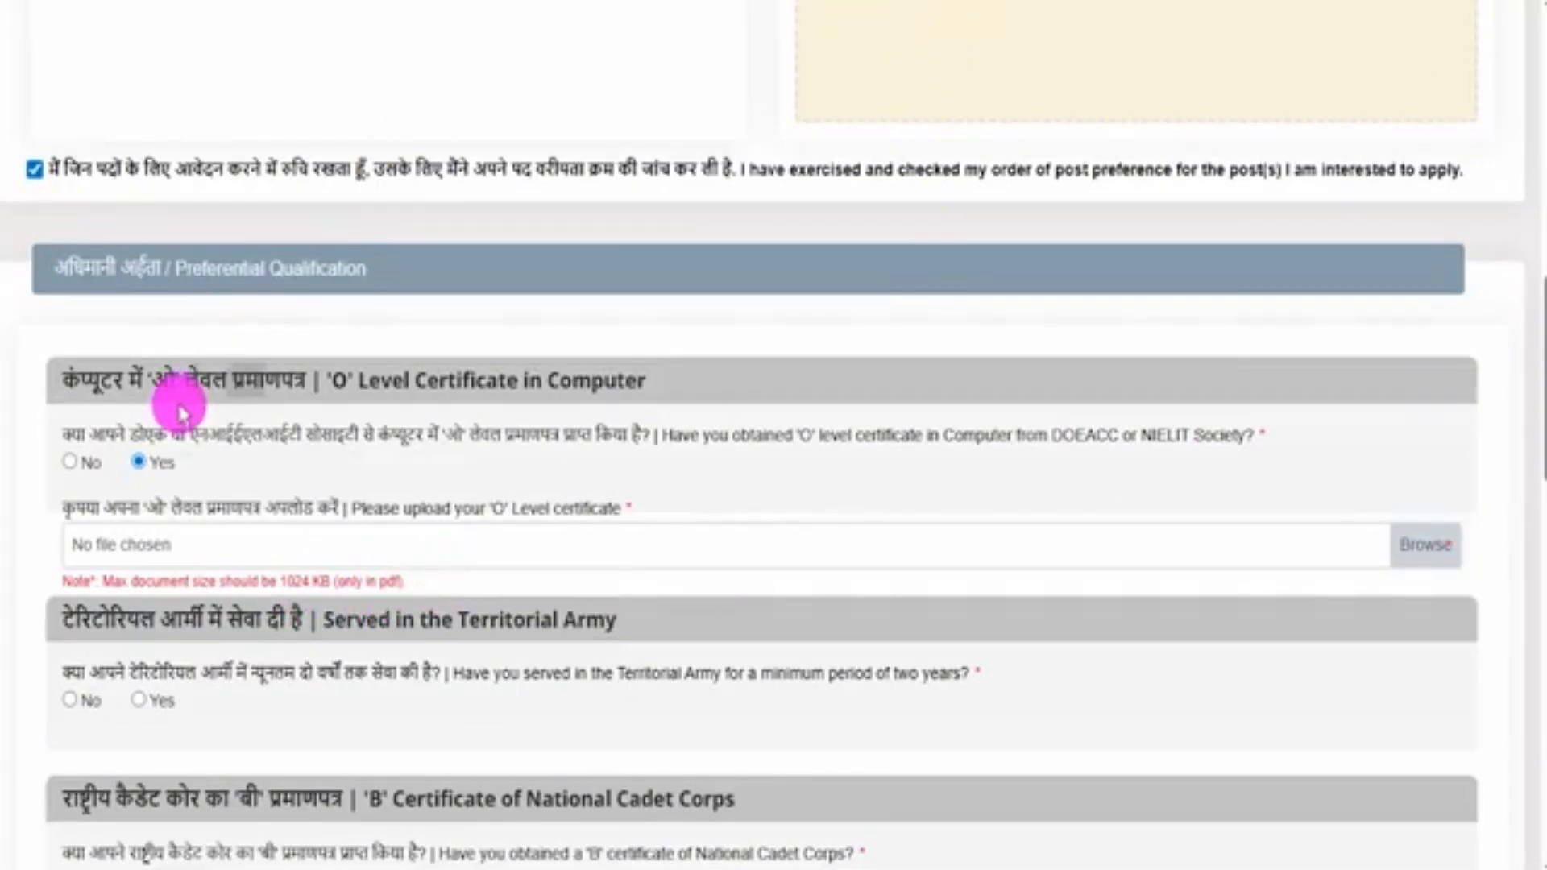
click(76, 468)
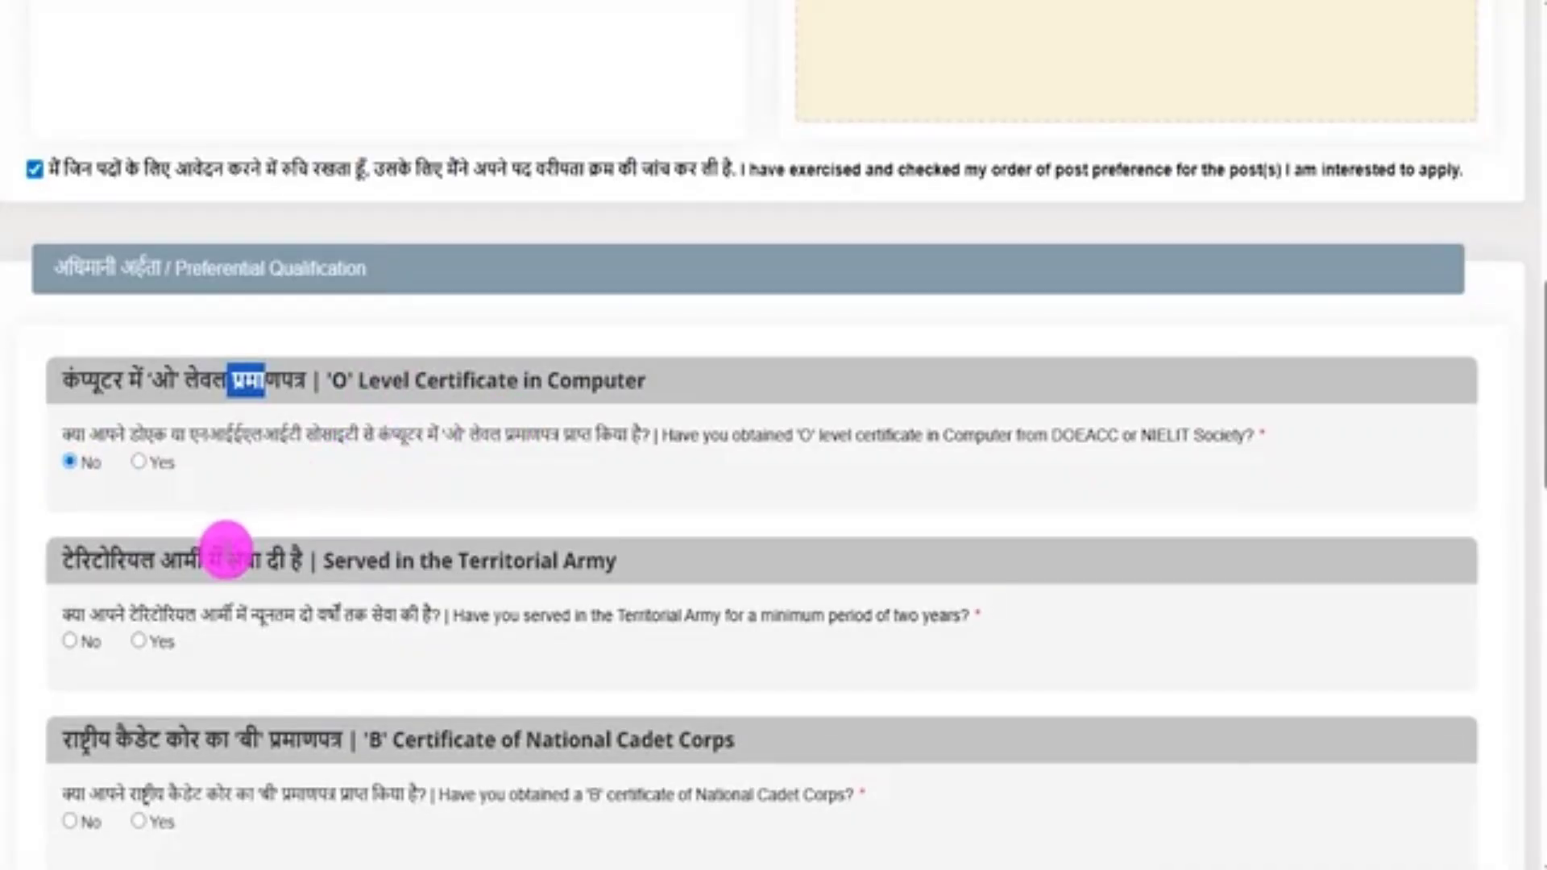
Answer Yes for Territorial Army service to check the certificate upload requirements, and set the answer to No.
scroll(216, 614, down, 1)
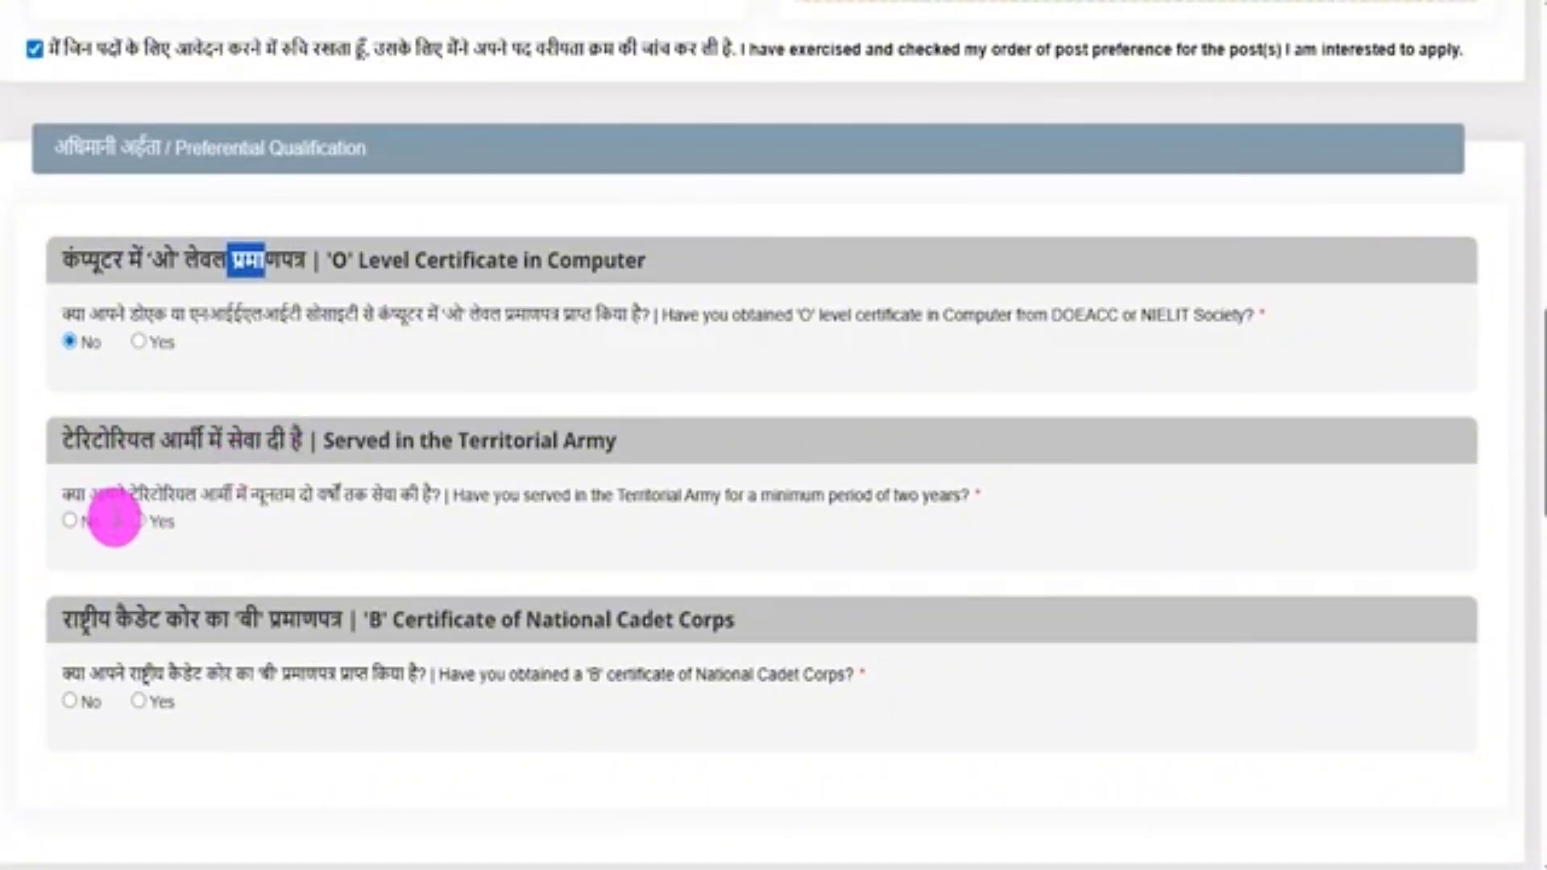
click(139, 522)
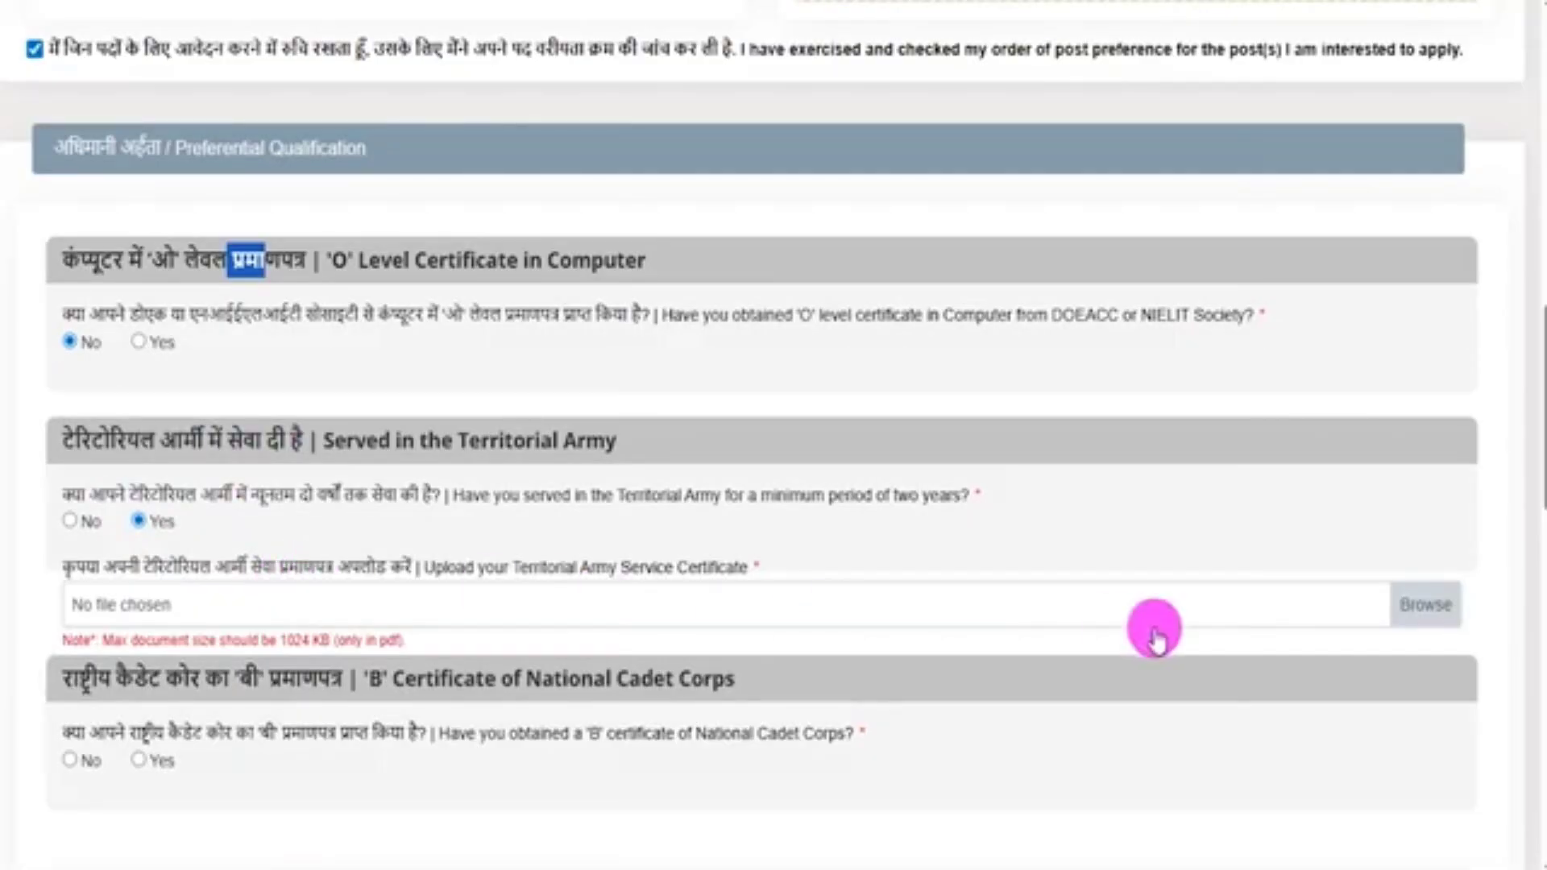
drag(1453, 575, 1497, 514)
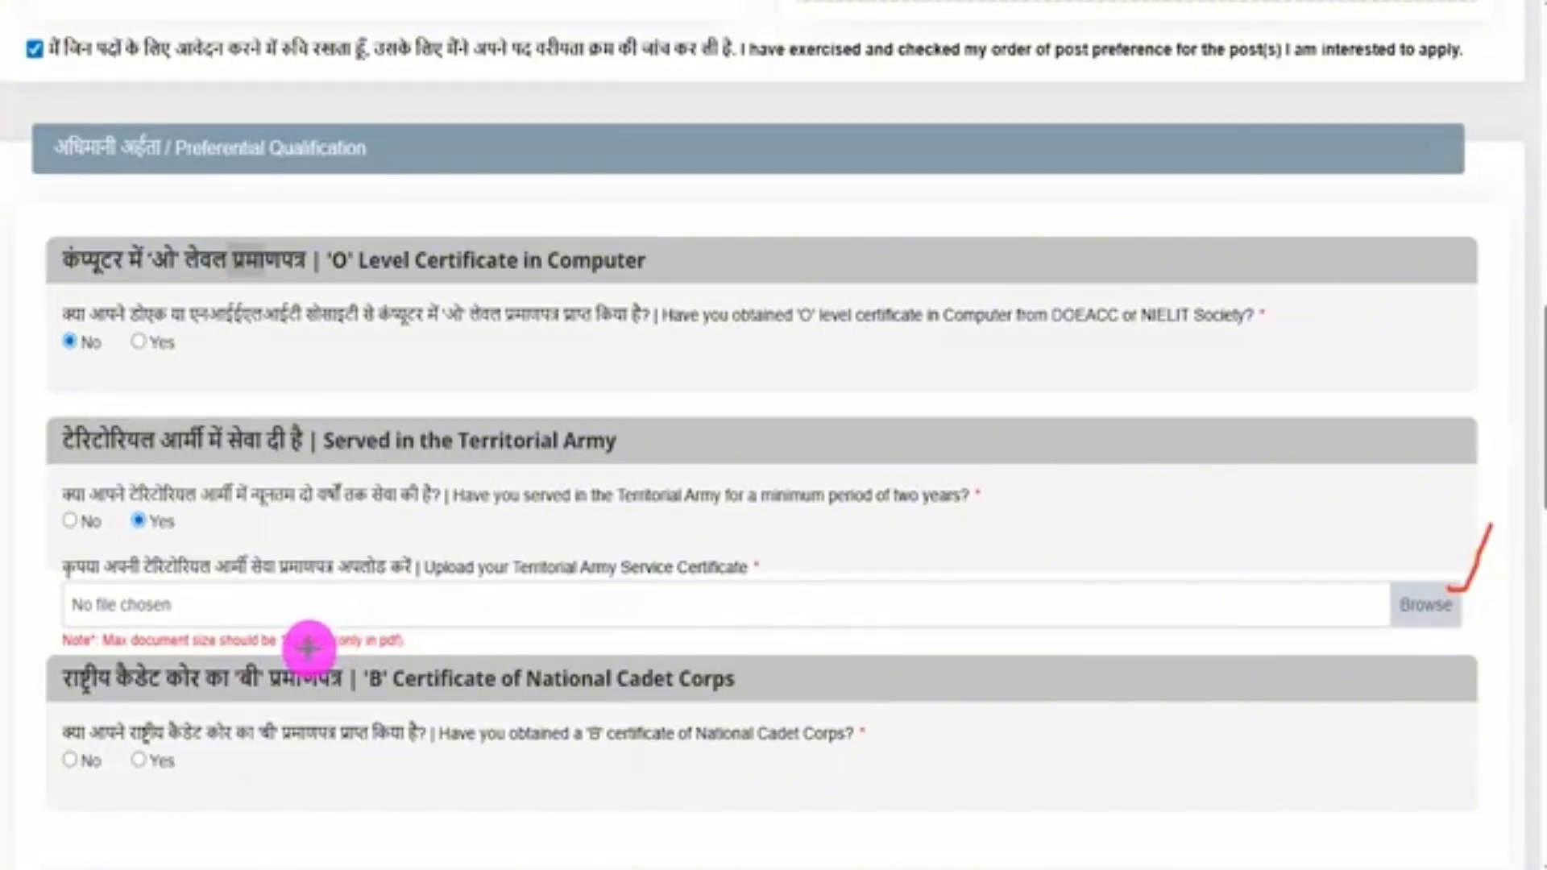
drag(309, 647, 328, 634)
drag(419, 647, 451, 634)
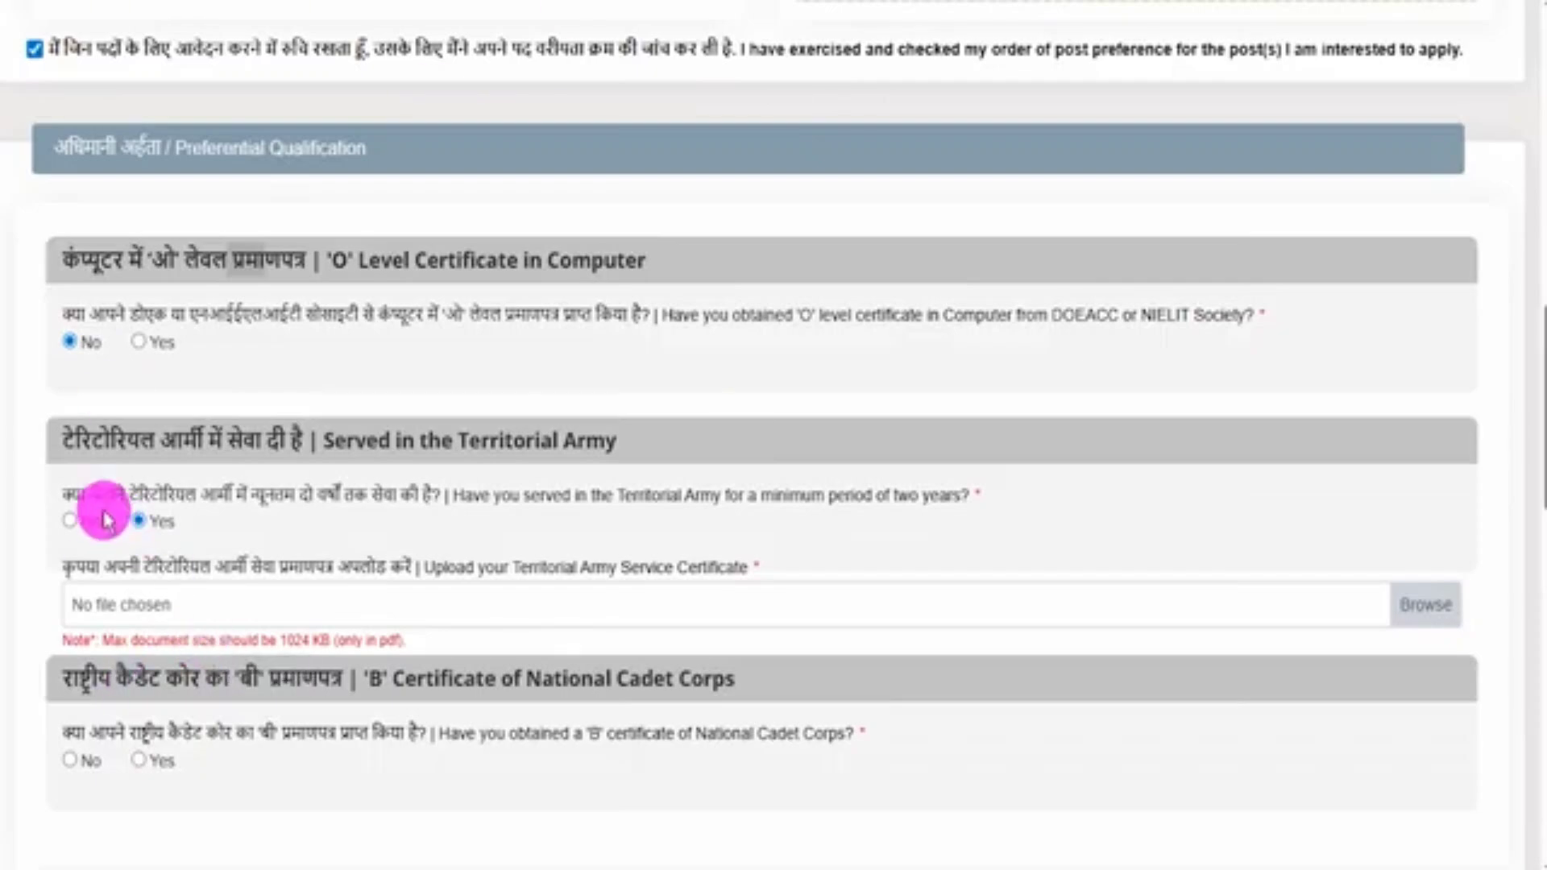
click(69, 521)
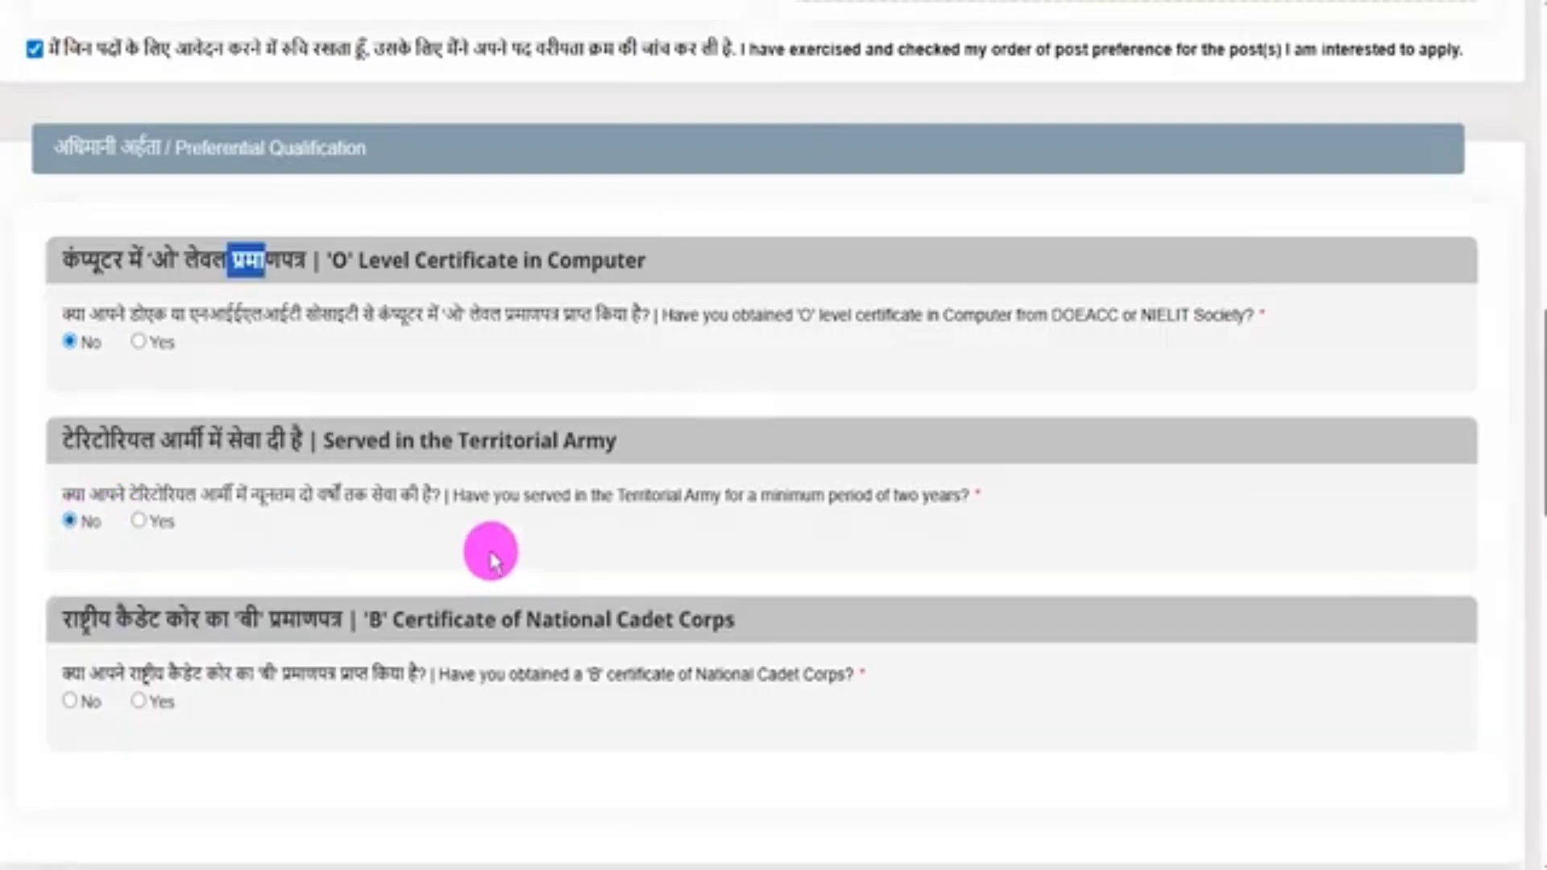
Answer Yes for the National Cadet Corps 'B' certificate to reveal its upload field, and set the answer to No.
scroll(258, 640, down, 1)
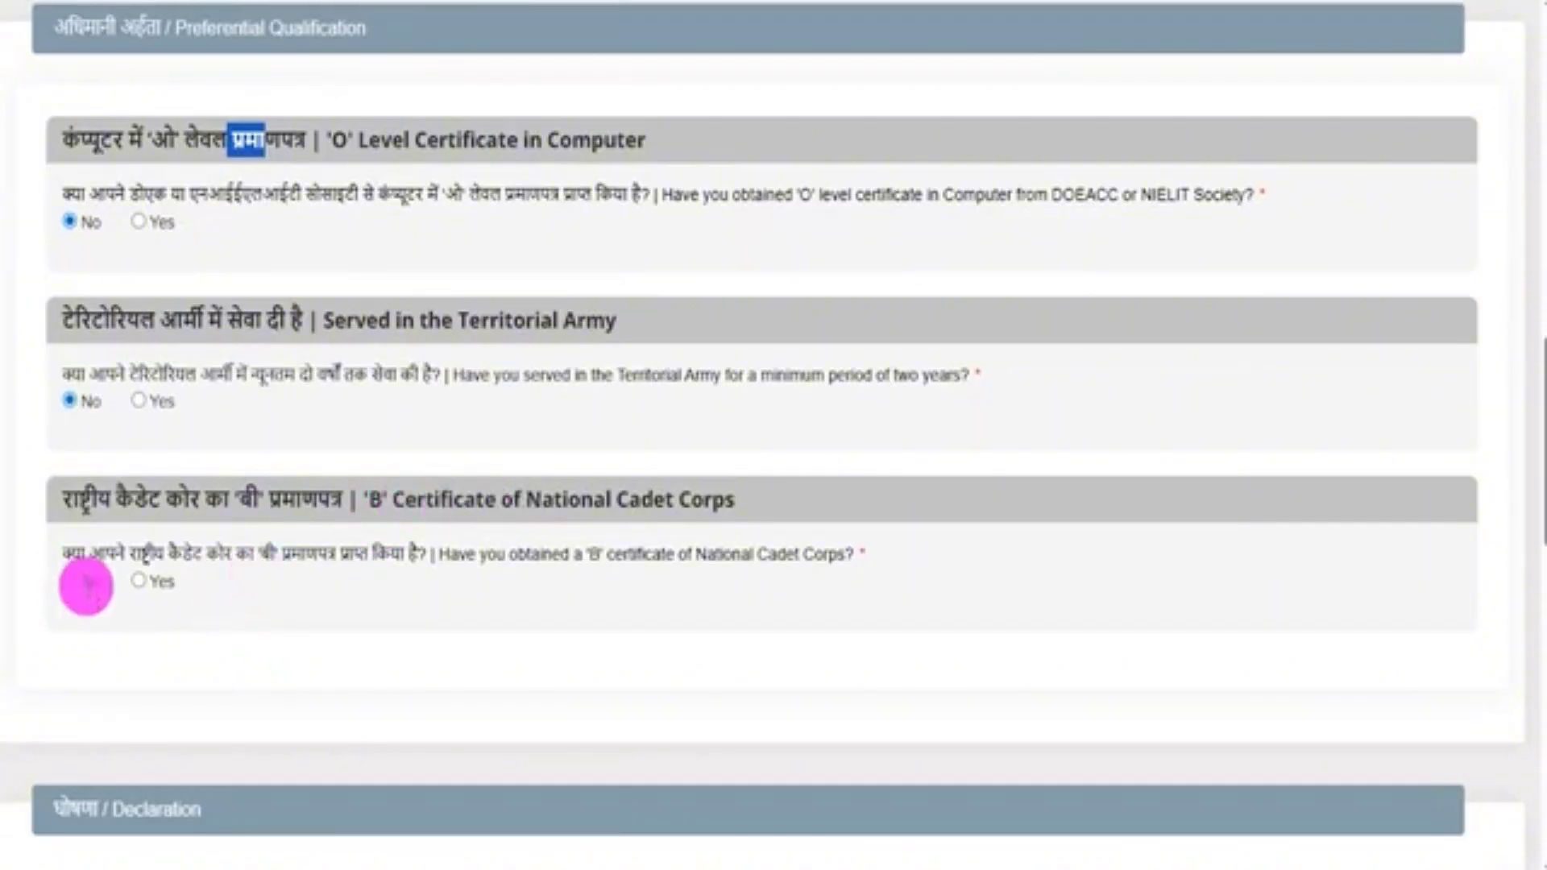
click(138, 583)
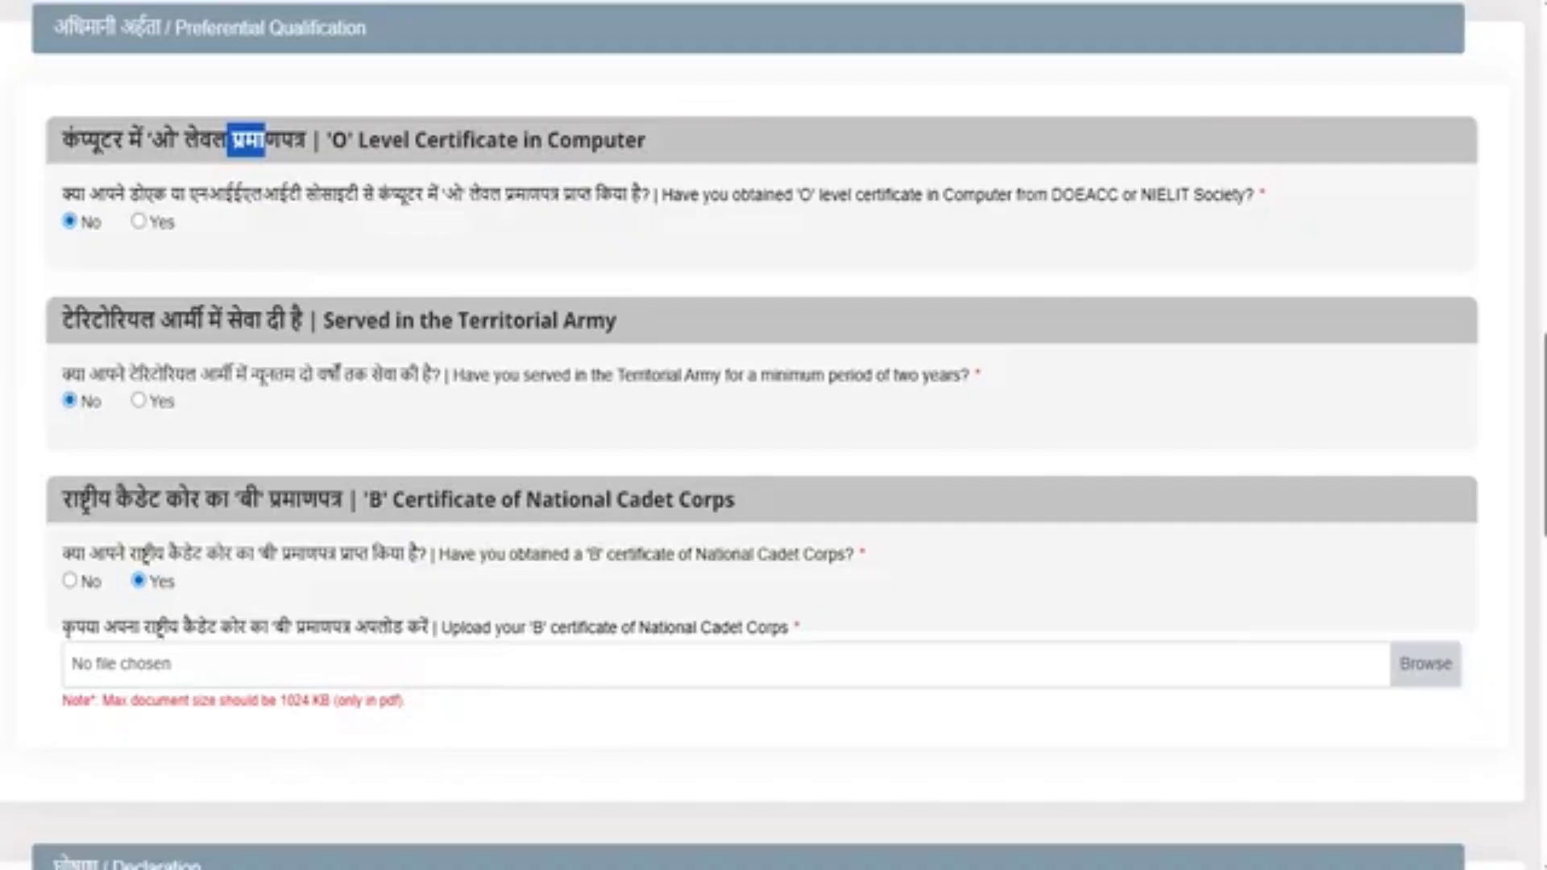
click(69, 580)
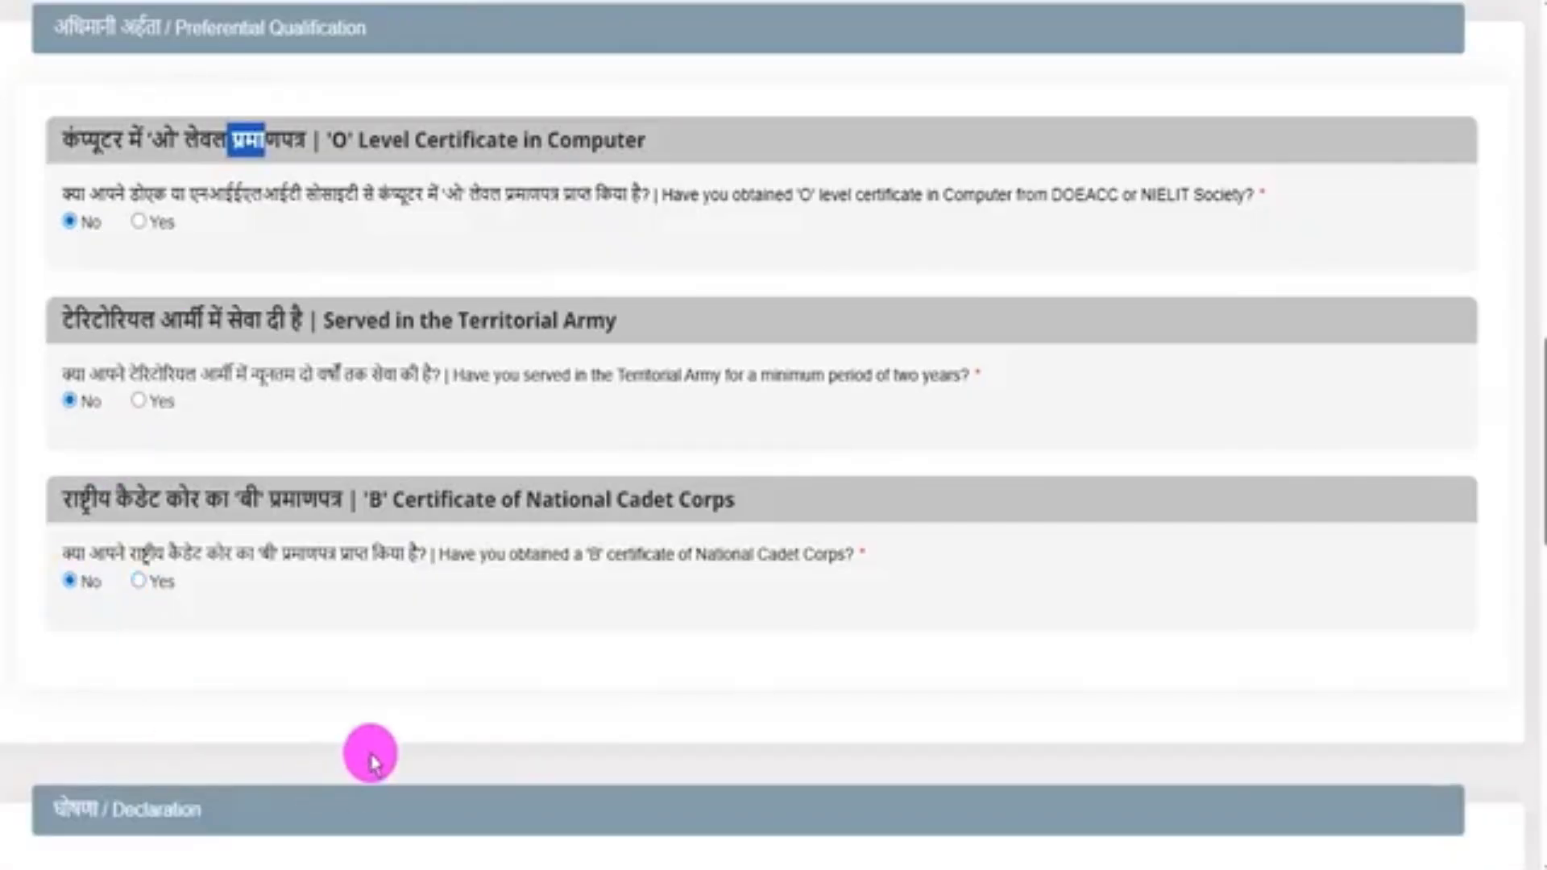
click(516, 700)
Tick the declarations on understanding the notification, fulfilling eligibility conditions, never being dismissed from service, and genuineness of all entries.
scroll(518, 685, down, 3)
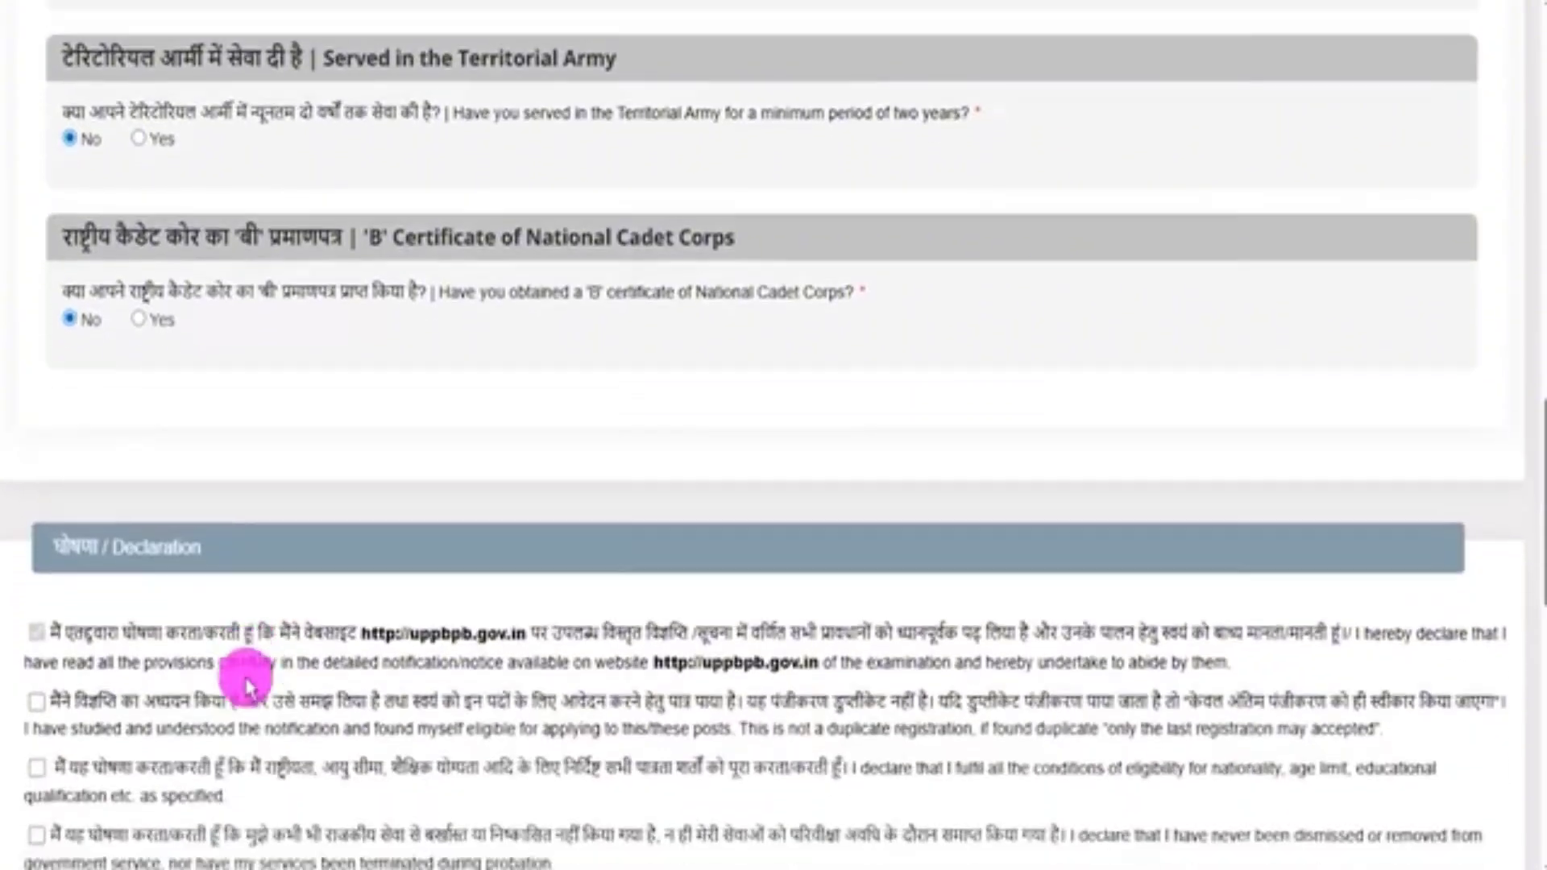
scroll(245, 684, down, 5)
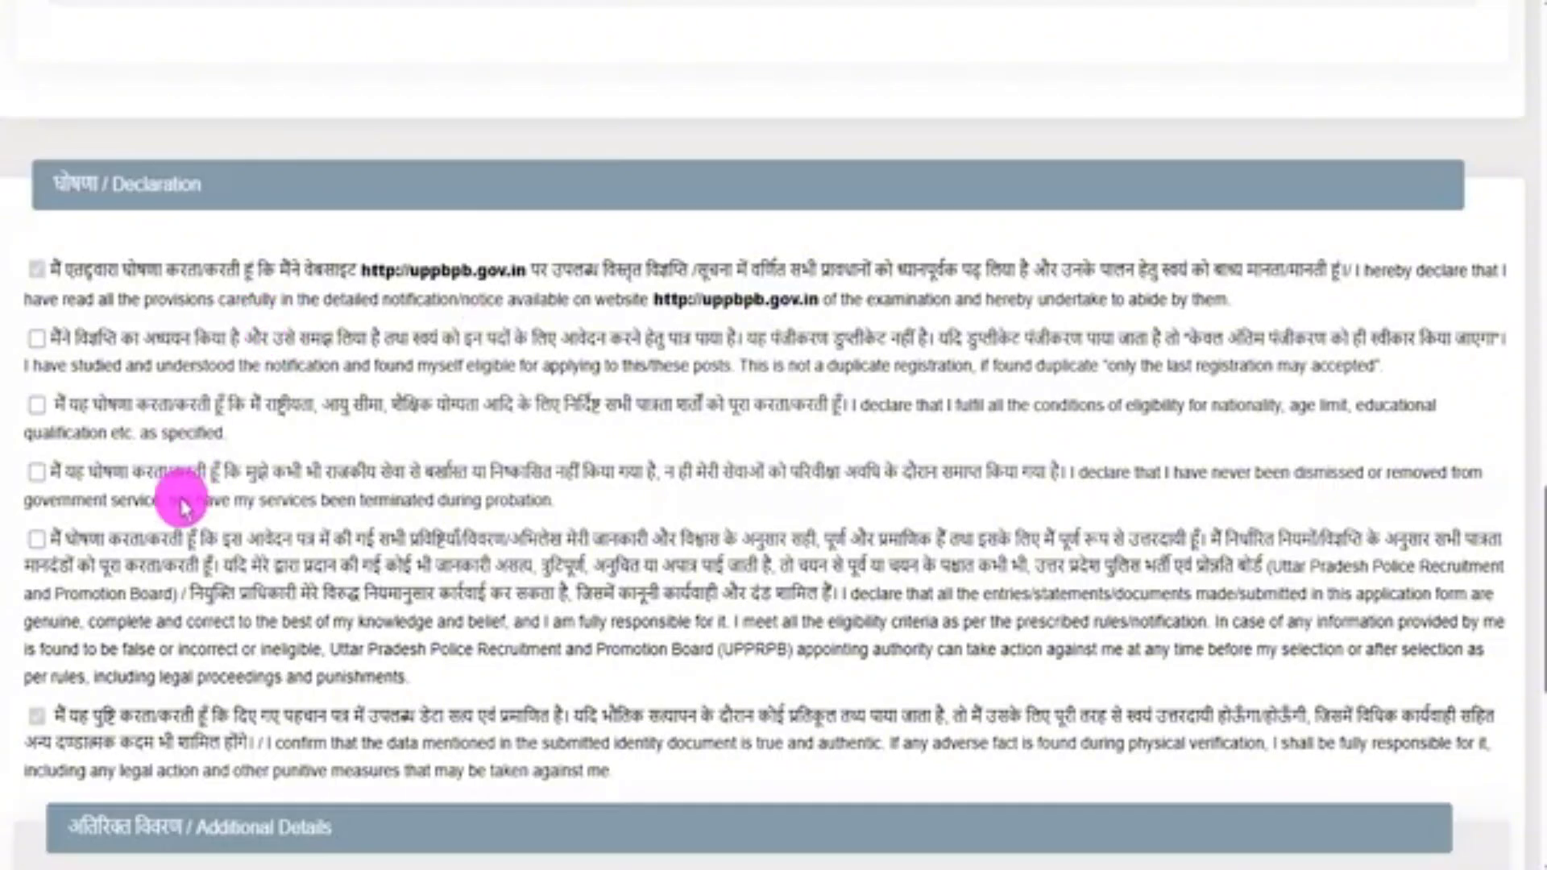
click(37, 338)
click(36, 404)
click(36, 472)
click(36, 539)
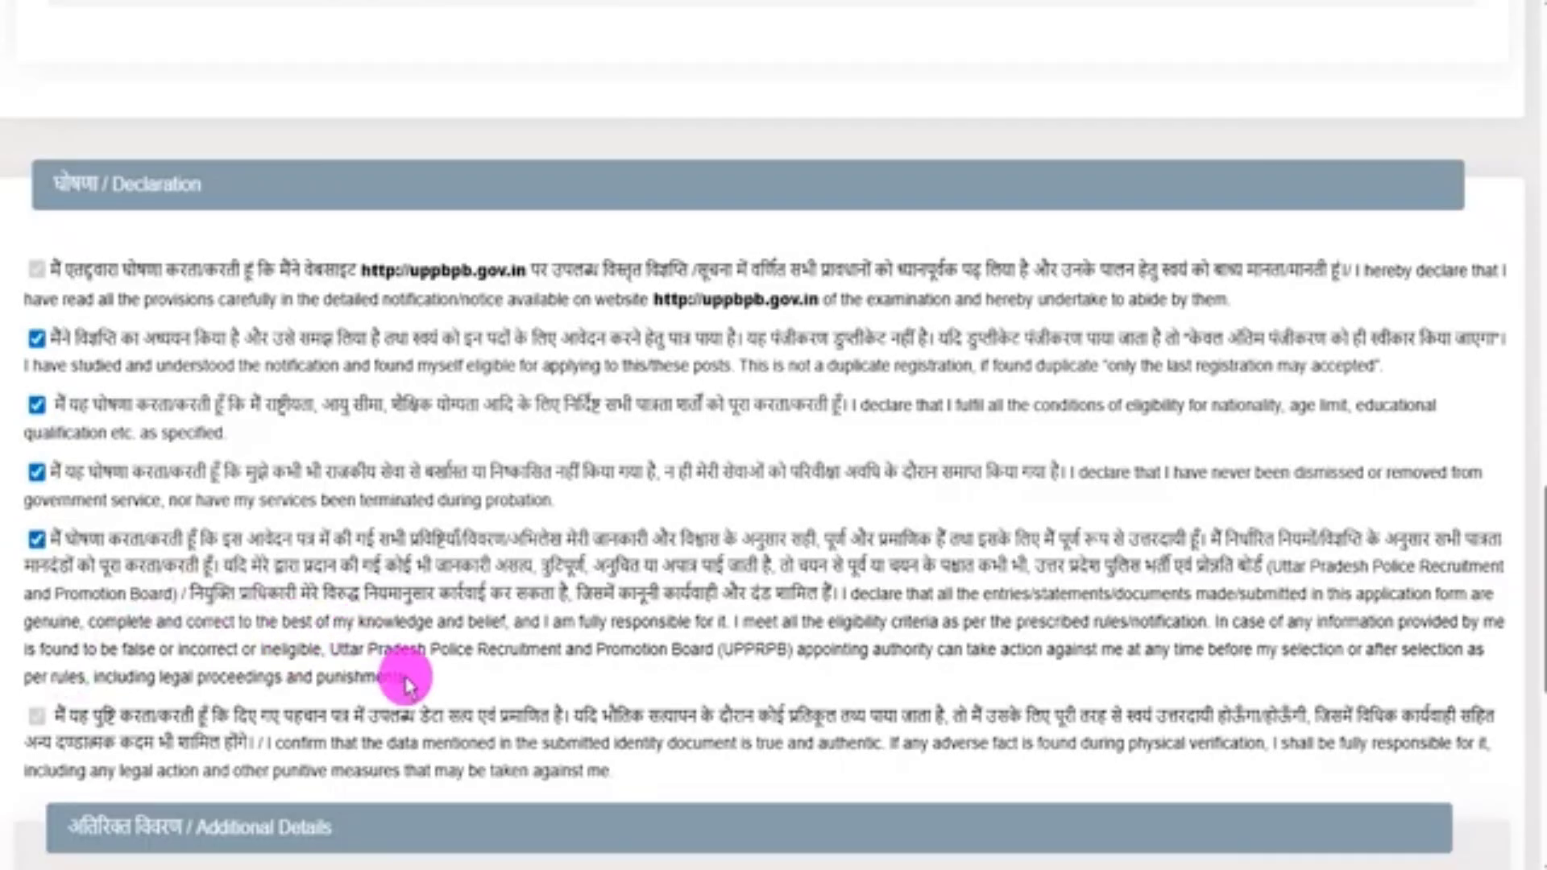
Under Additional Details, answer Yes to the declaration about being unmarried or having only one living spouse.
scroll(403, 677, down, 1)
scroll(400, 709, down, 2)
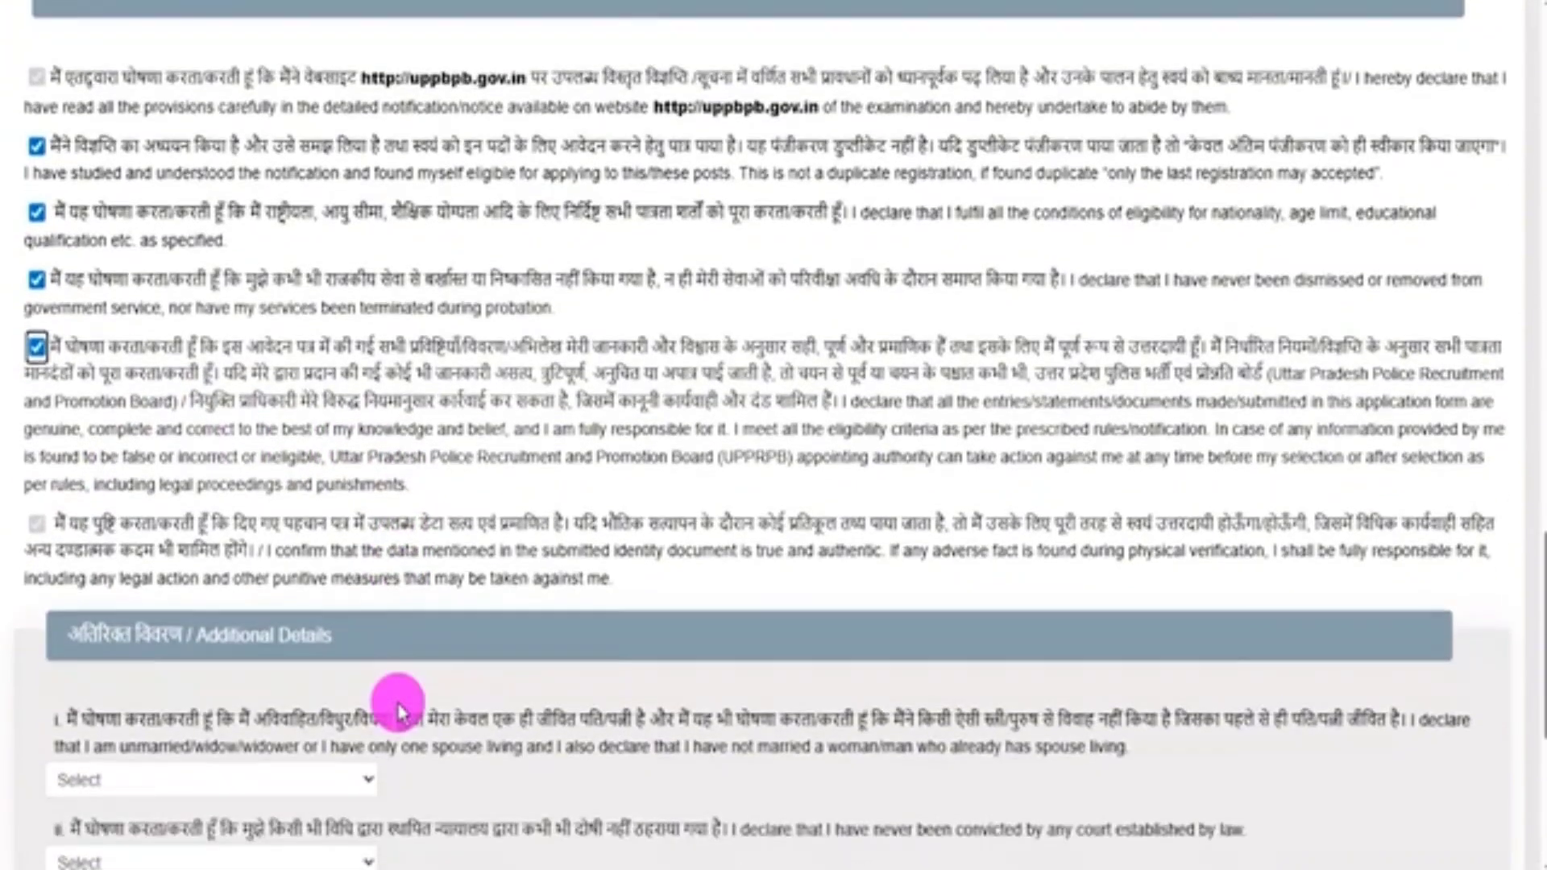
scroll(397, 709, down, 1)
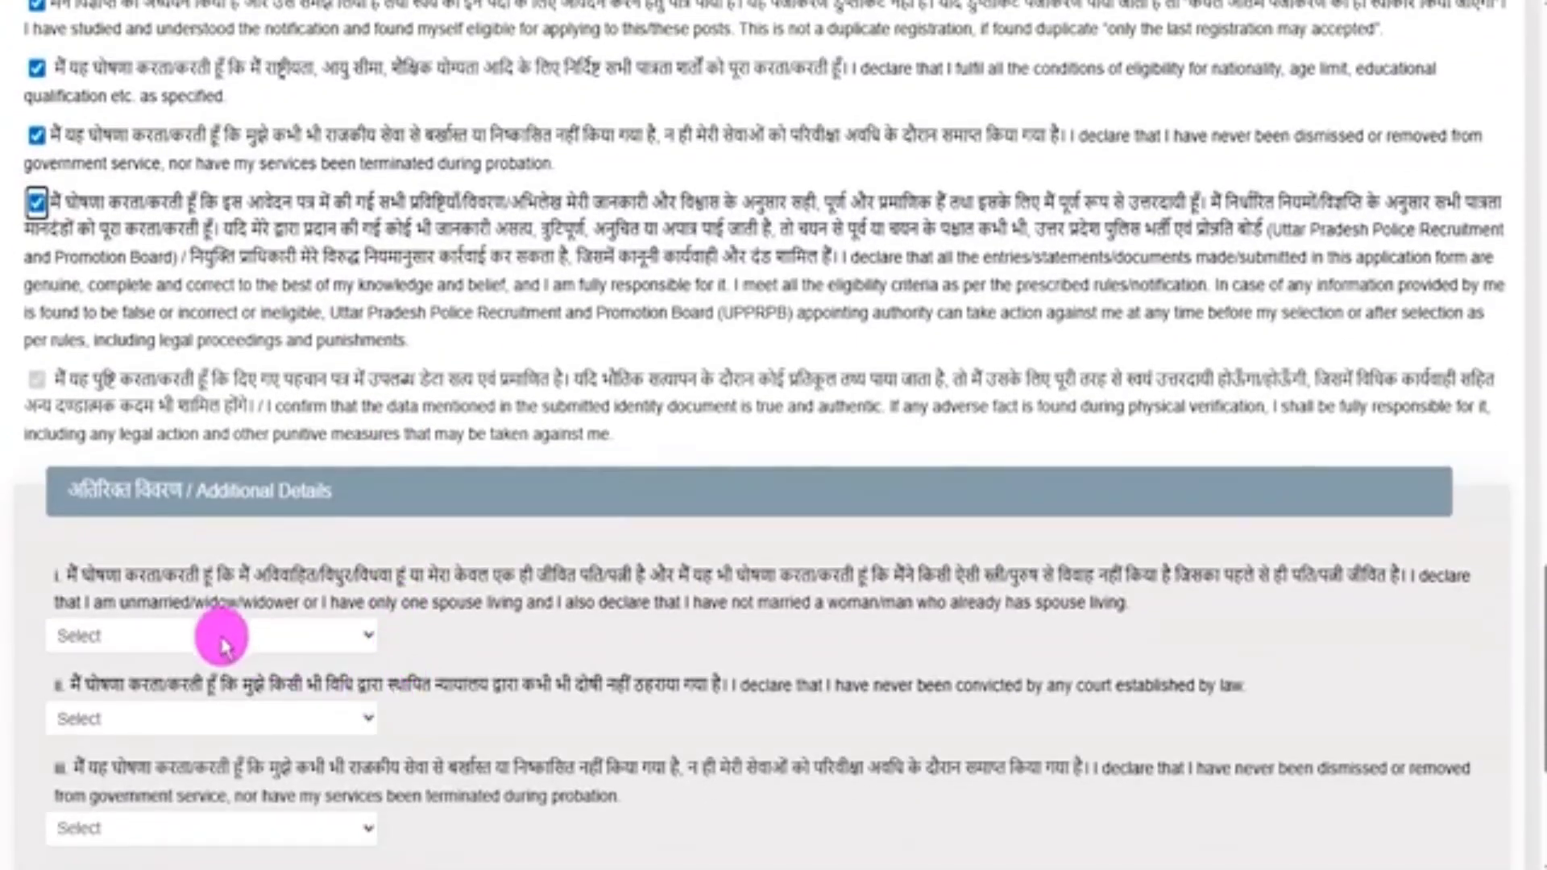
scroll(208, 633, down, 1)
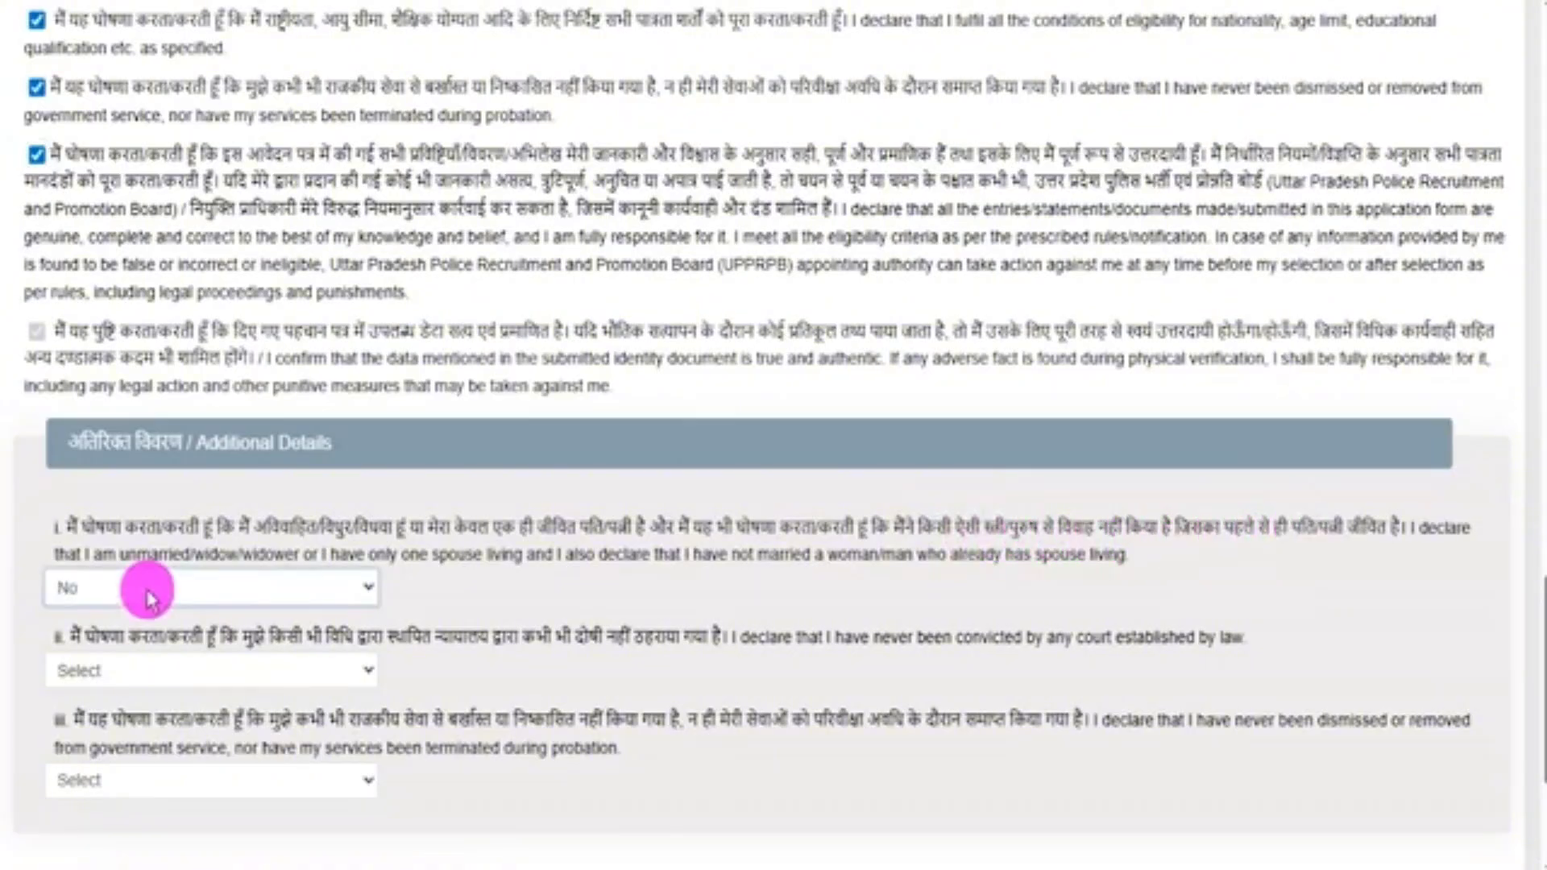
click(149, 587)
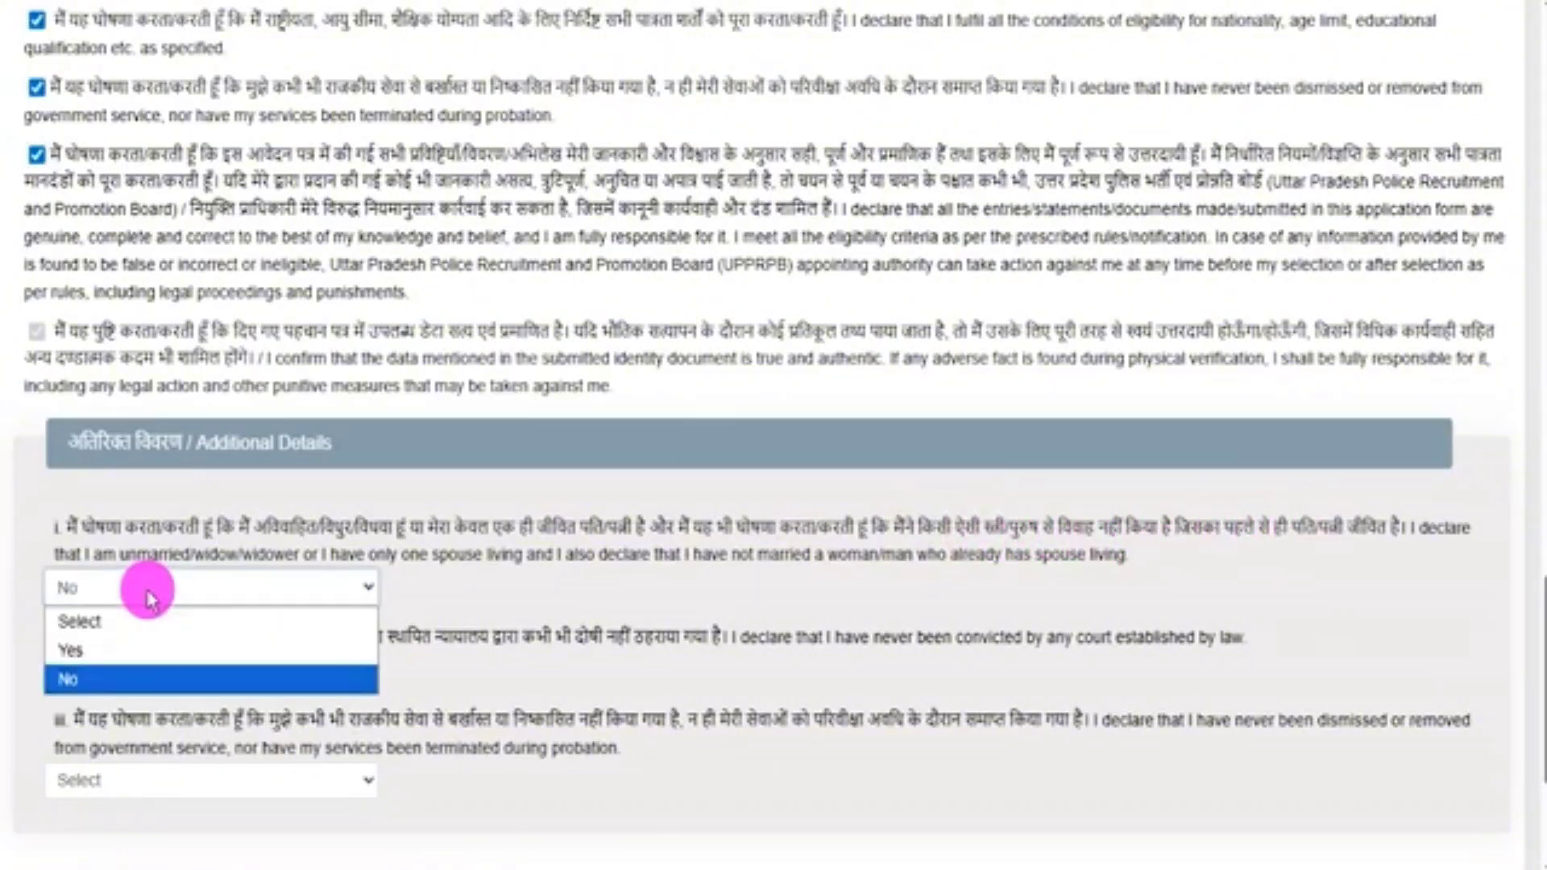
click(87, 651)
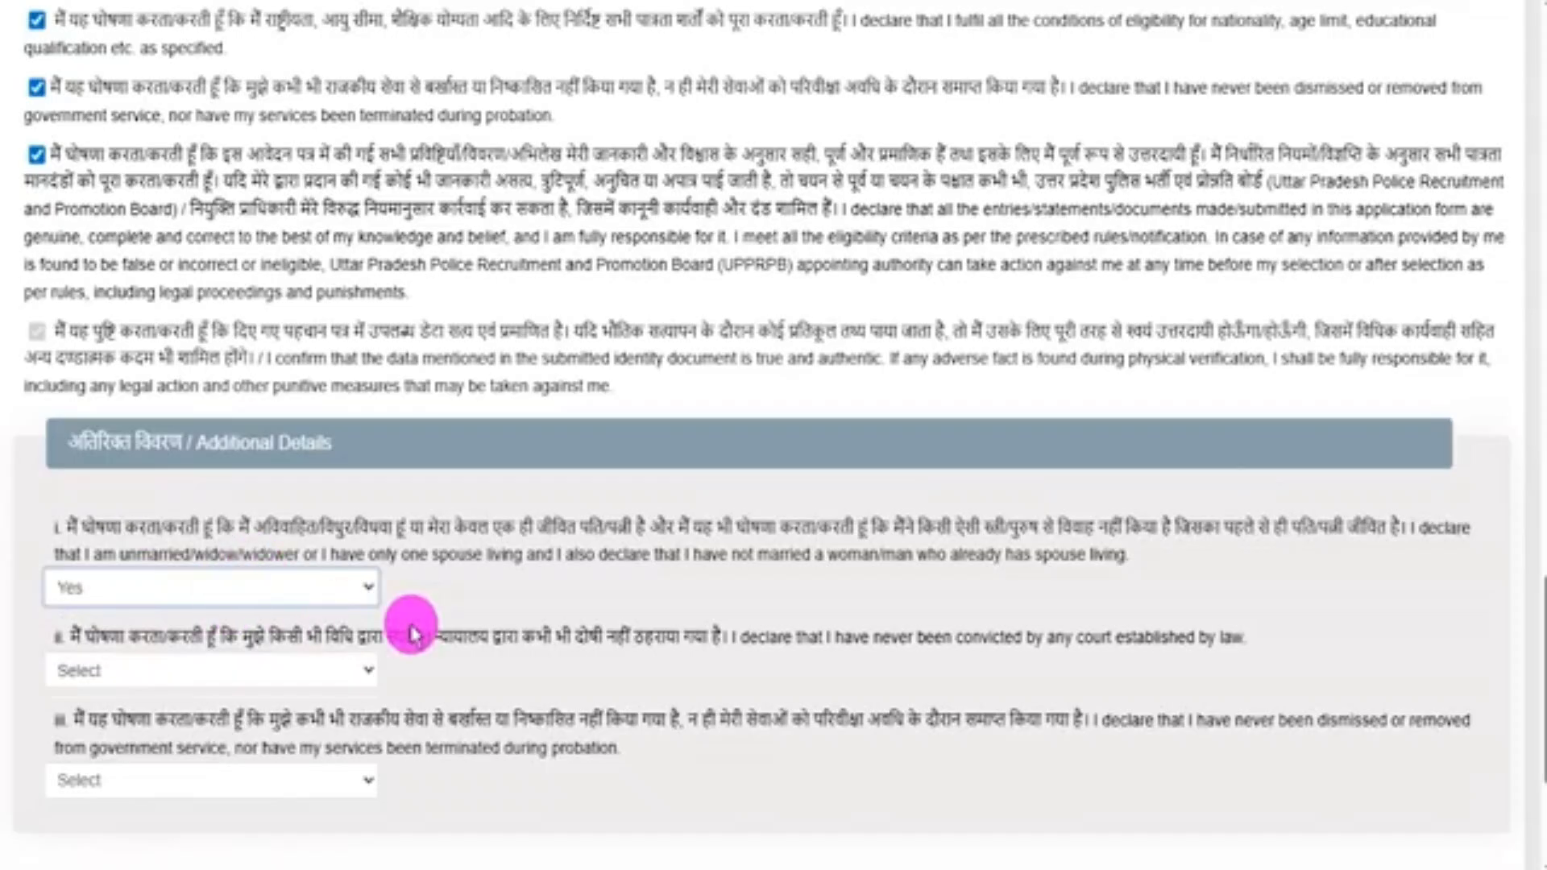
Answer Yes to the declaration of never having been convicted by any court established by law.
drag(246, 637, 463, 634)
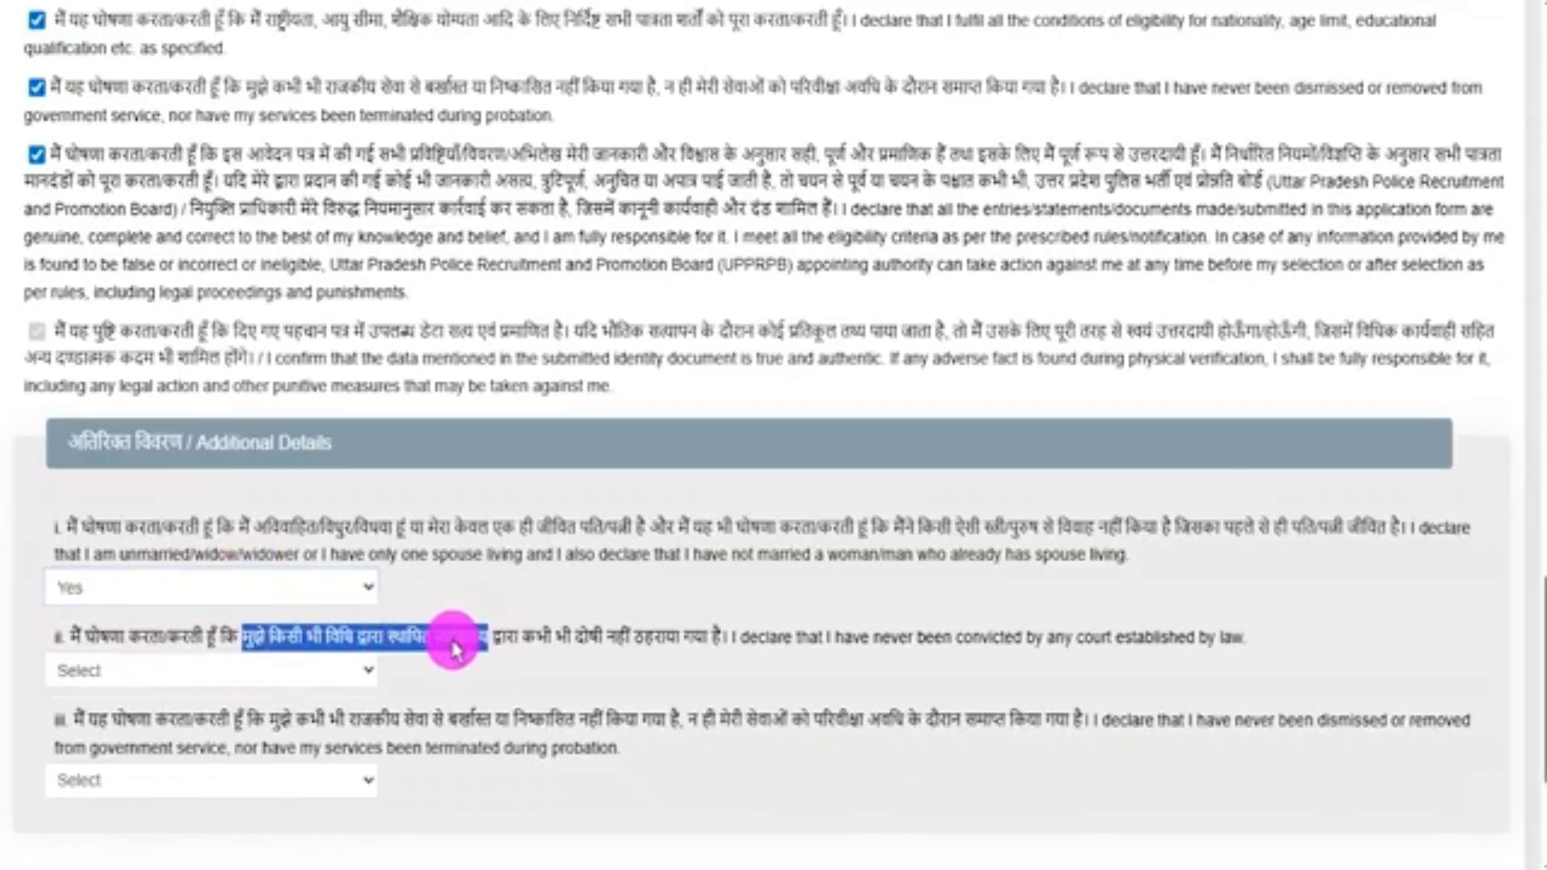
click(241, 669)
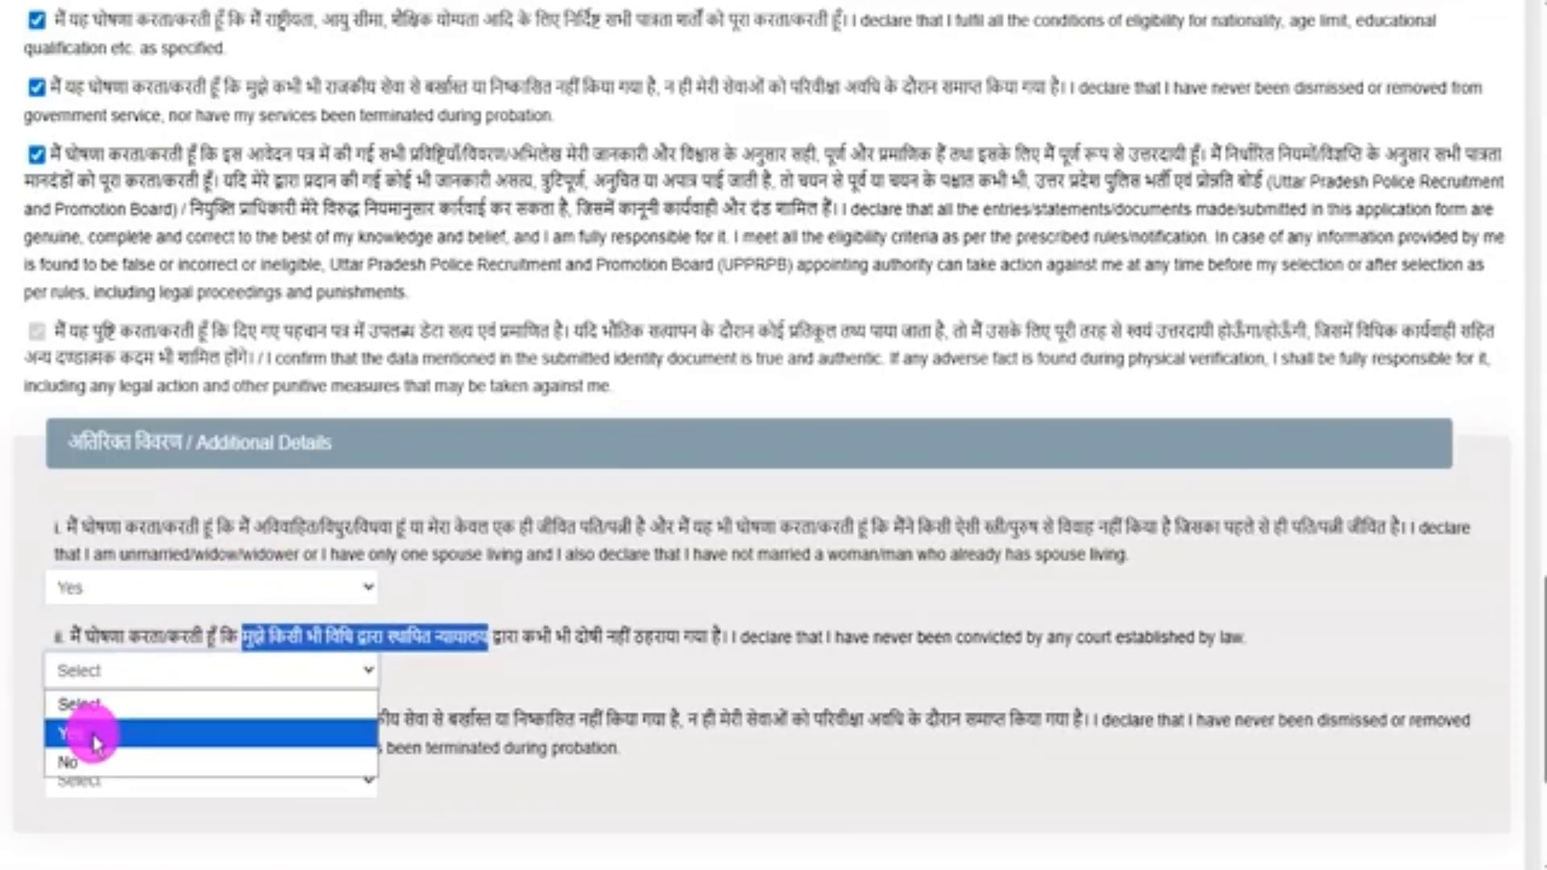
click(81, 761)
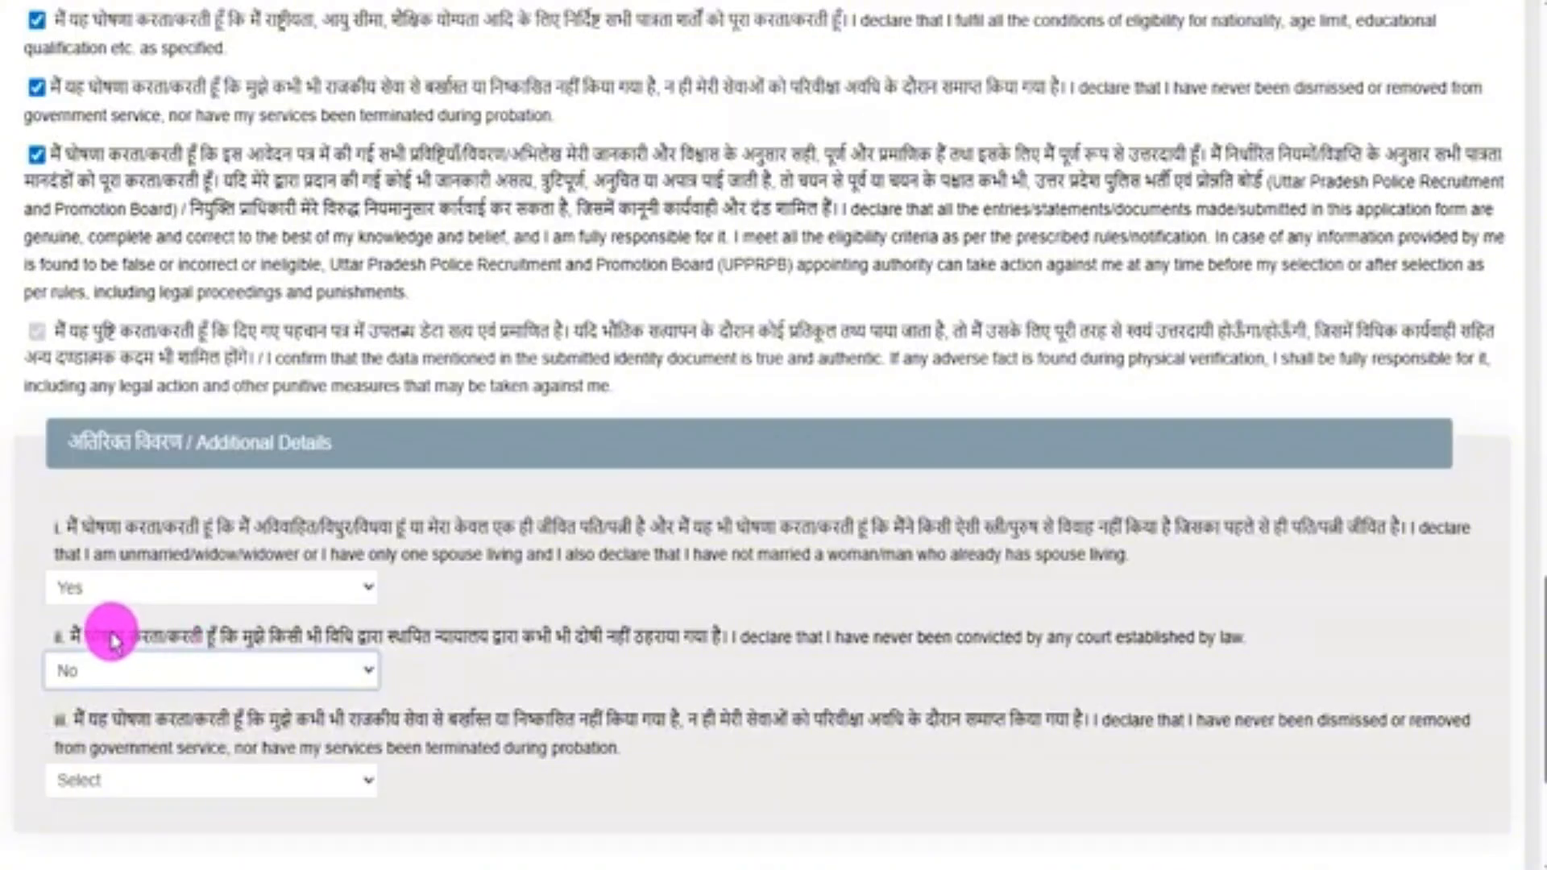
drag(111, 640, 632, 638)
click(218, 673)
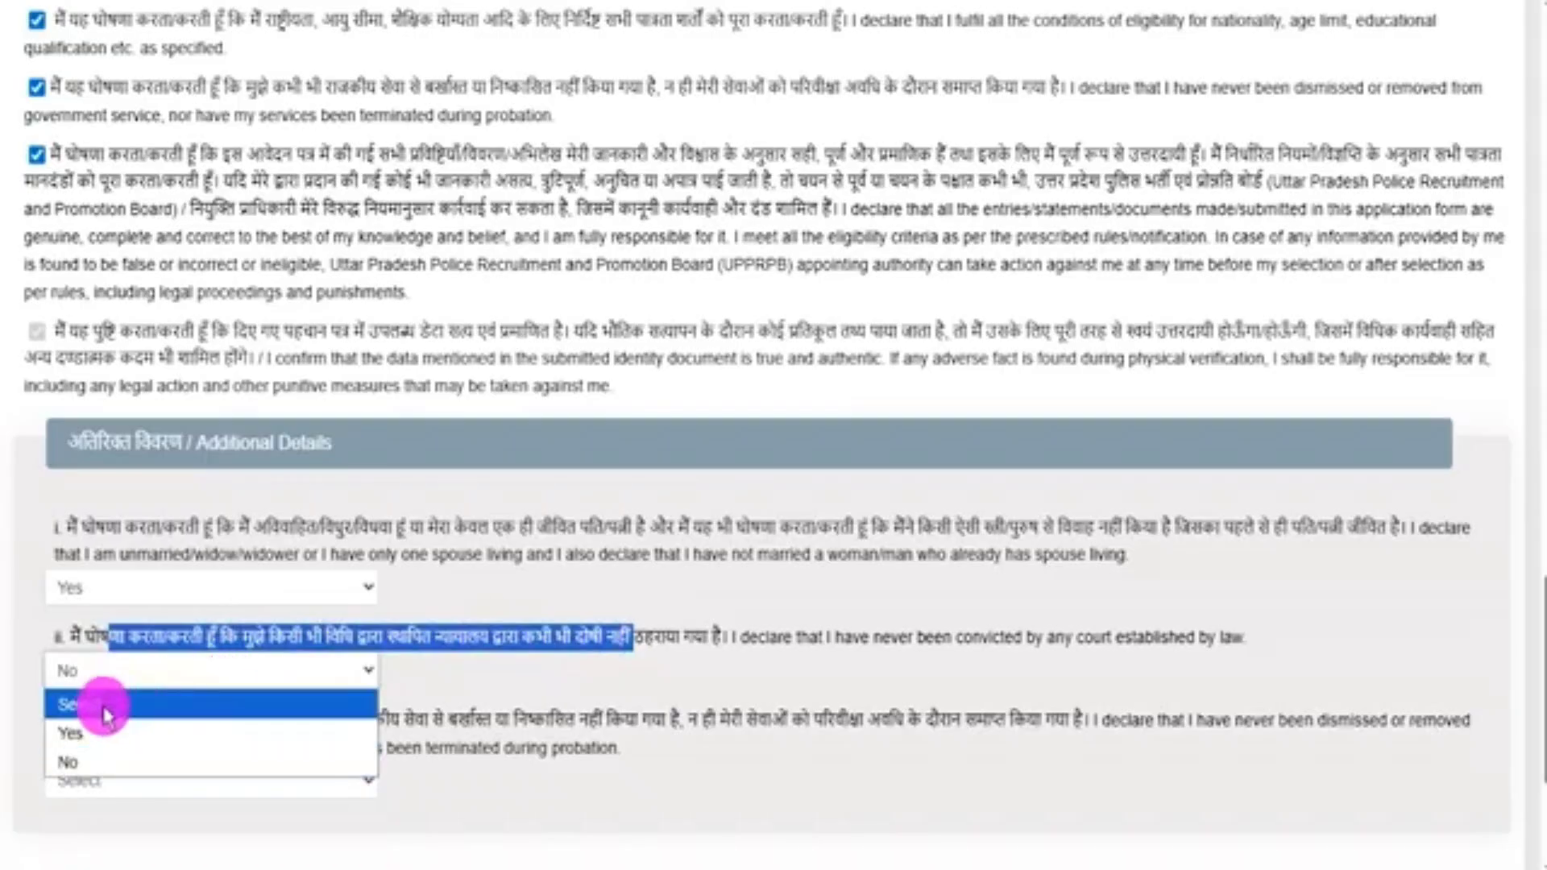
click(101, 725)
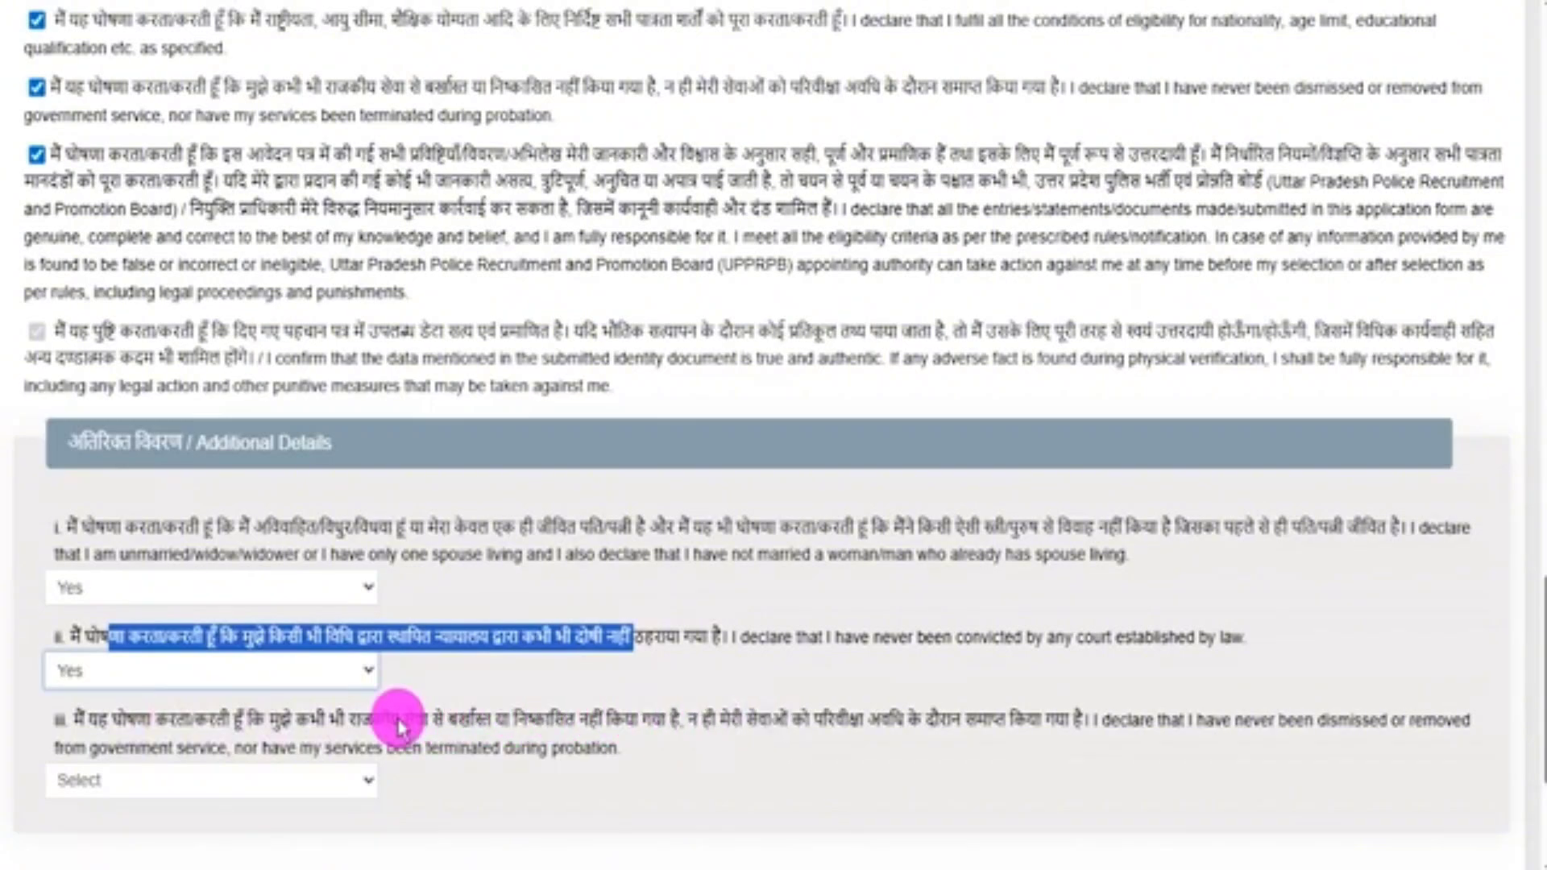
Answer Yes to the declaration of never having been dismissed or removed from government service.
click(135, 788)
click(131, 717)
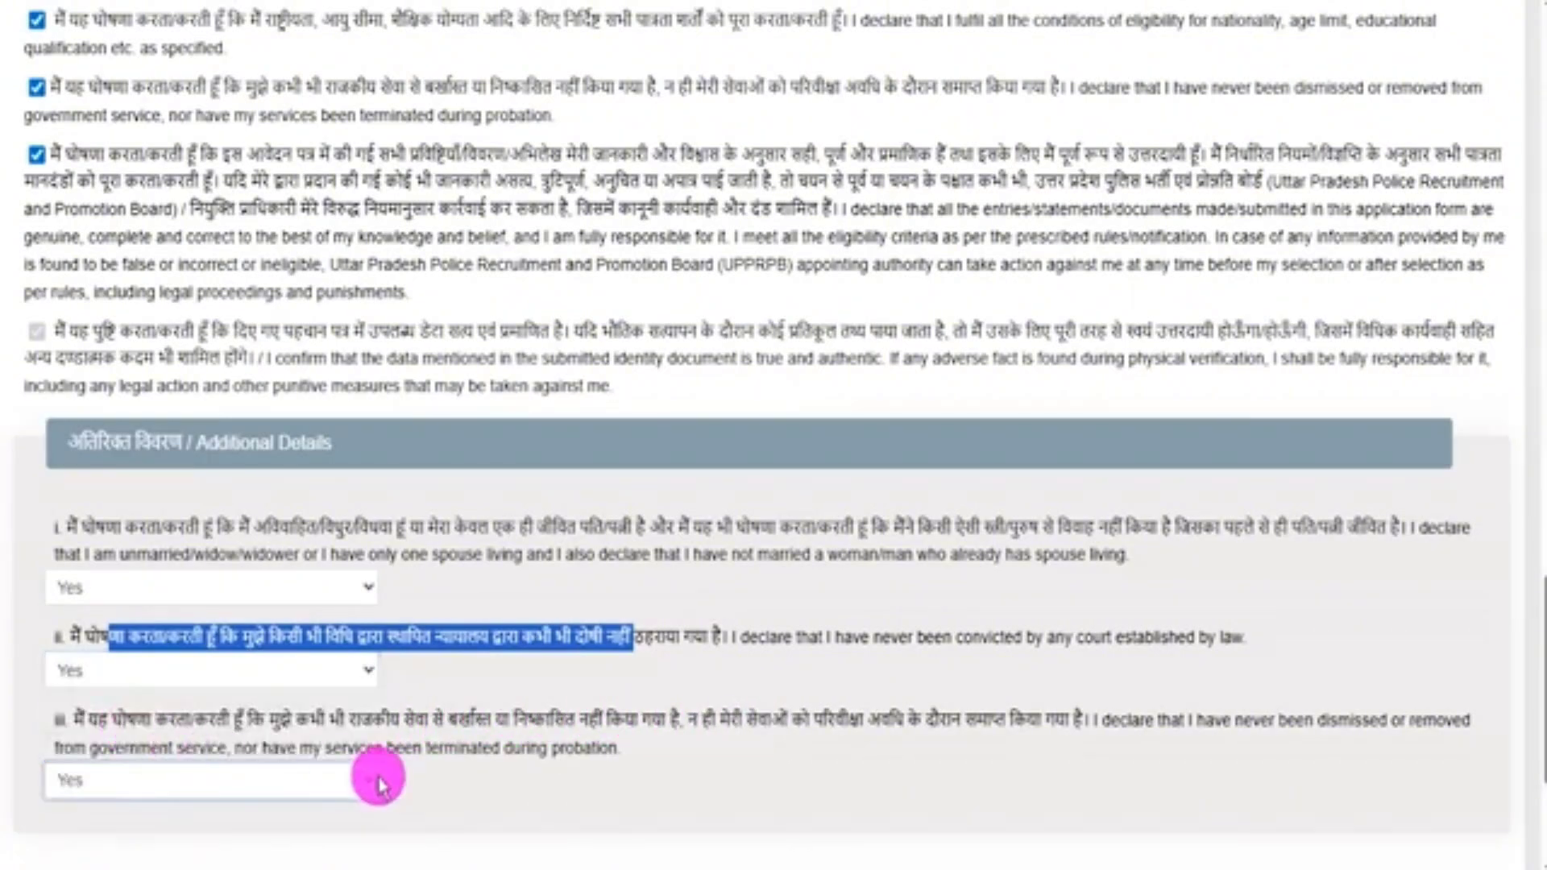
click(541, 730)
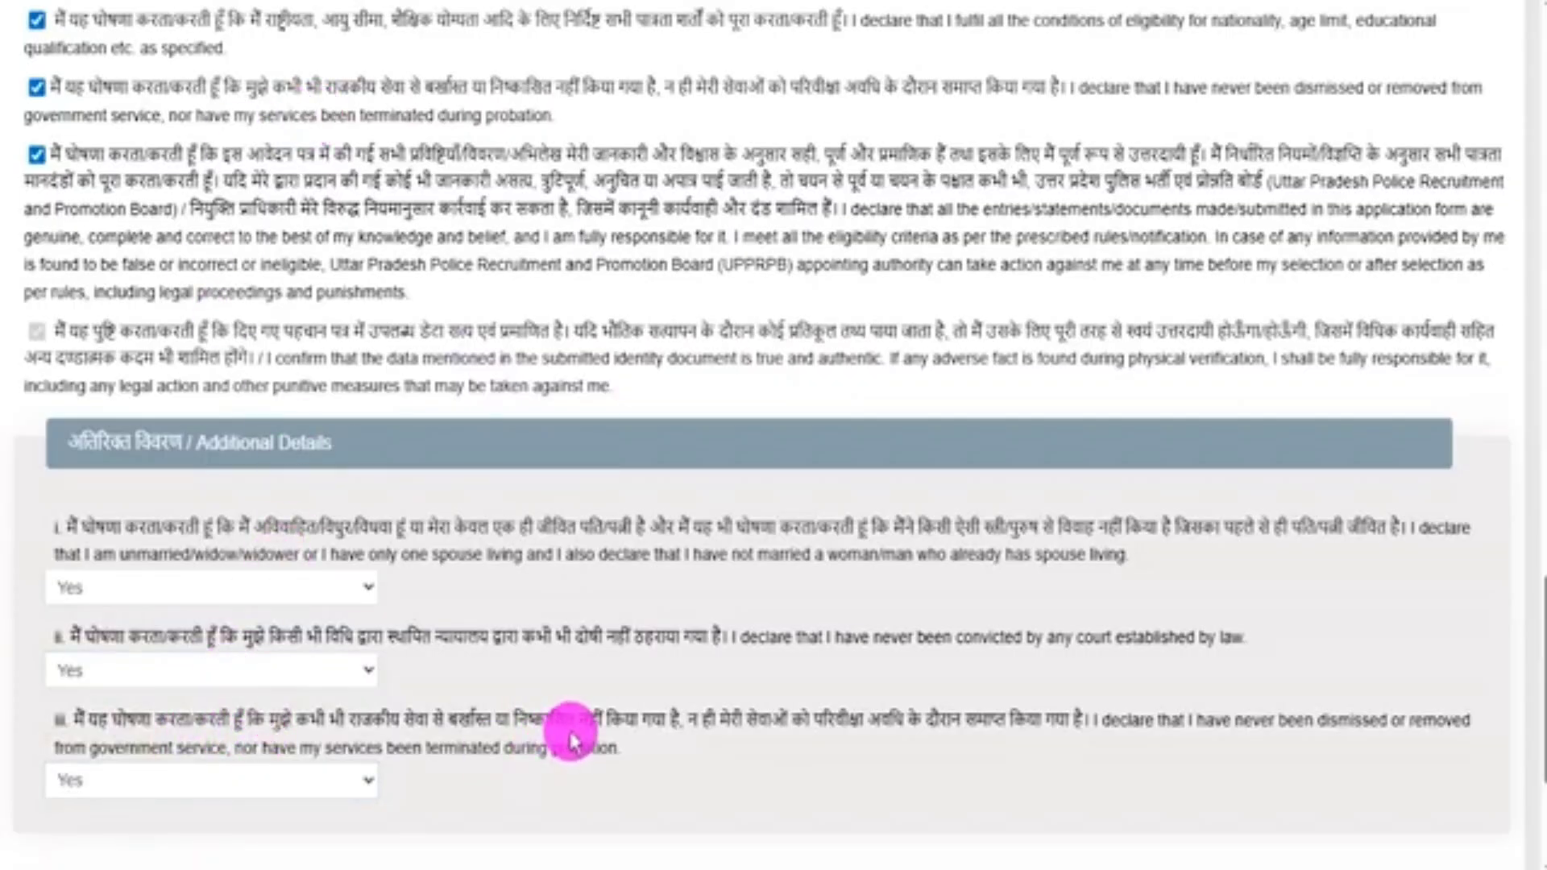
Open the preview of the completed application form.
scroll(249, 317, down, 4)
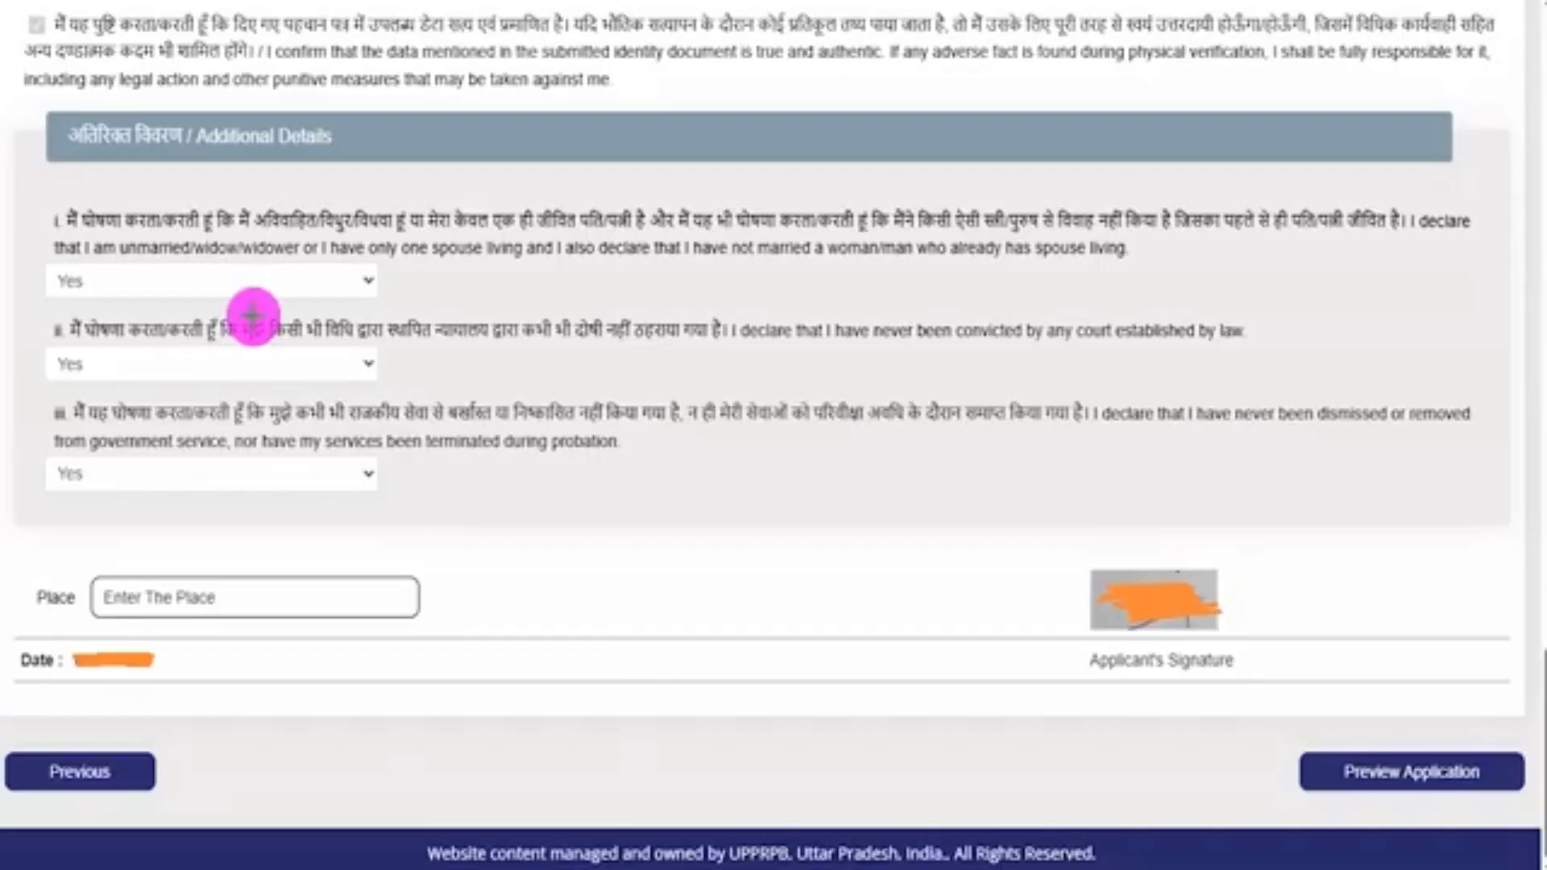
drag(377, 596, 452, 542)
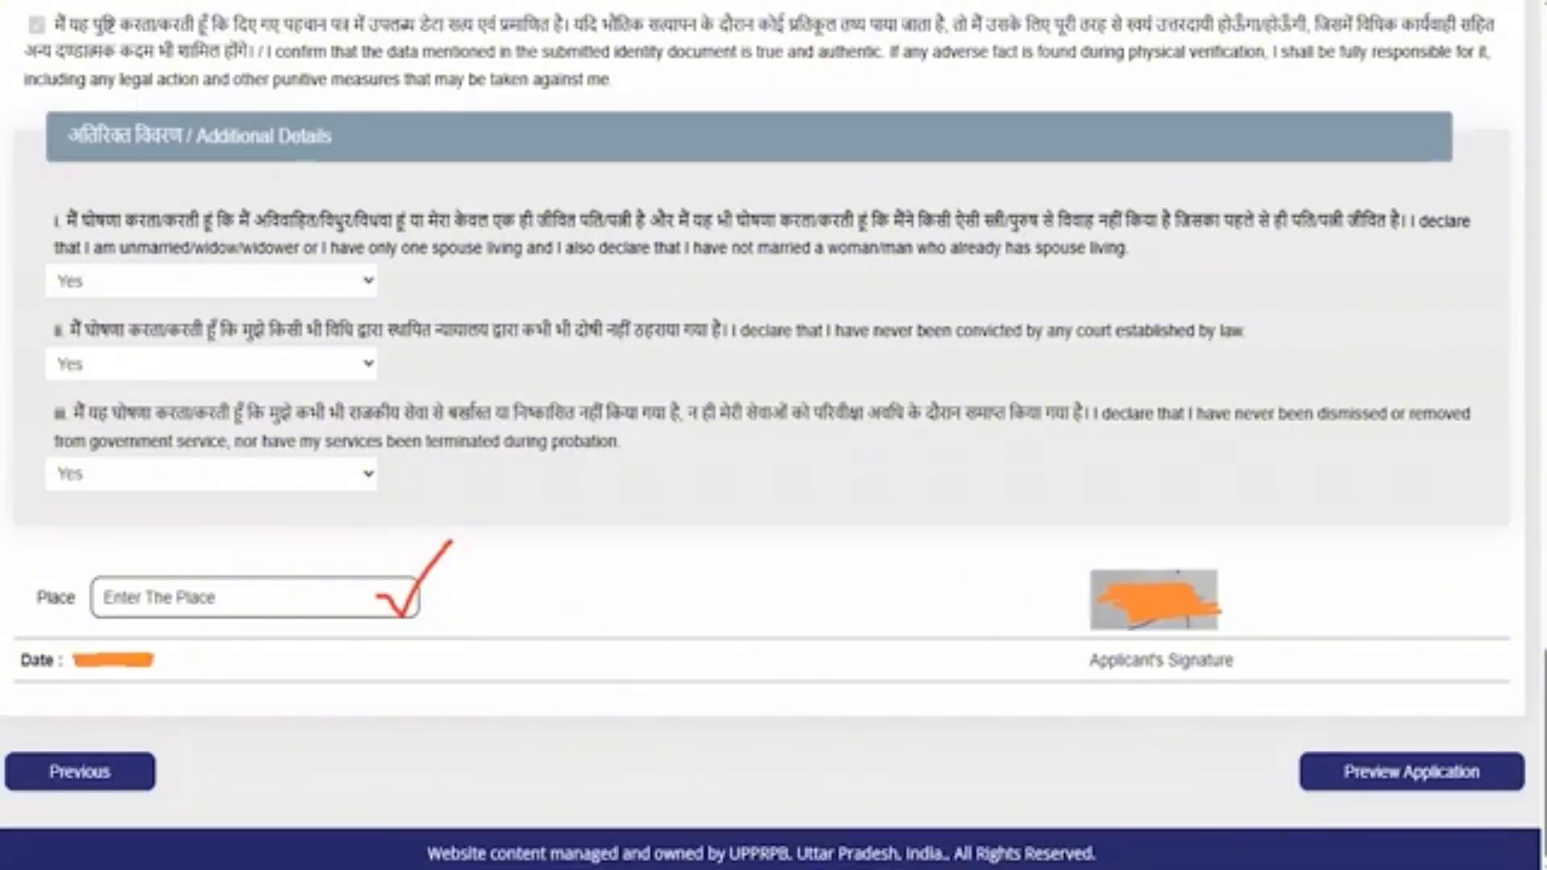
drag(835, 764, 1266, 773)
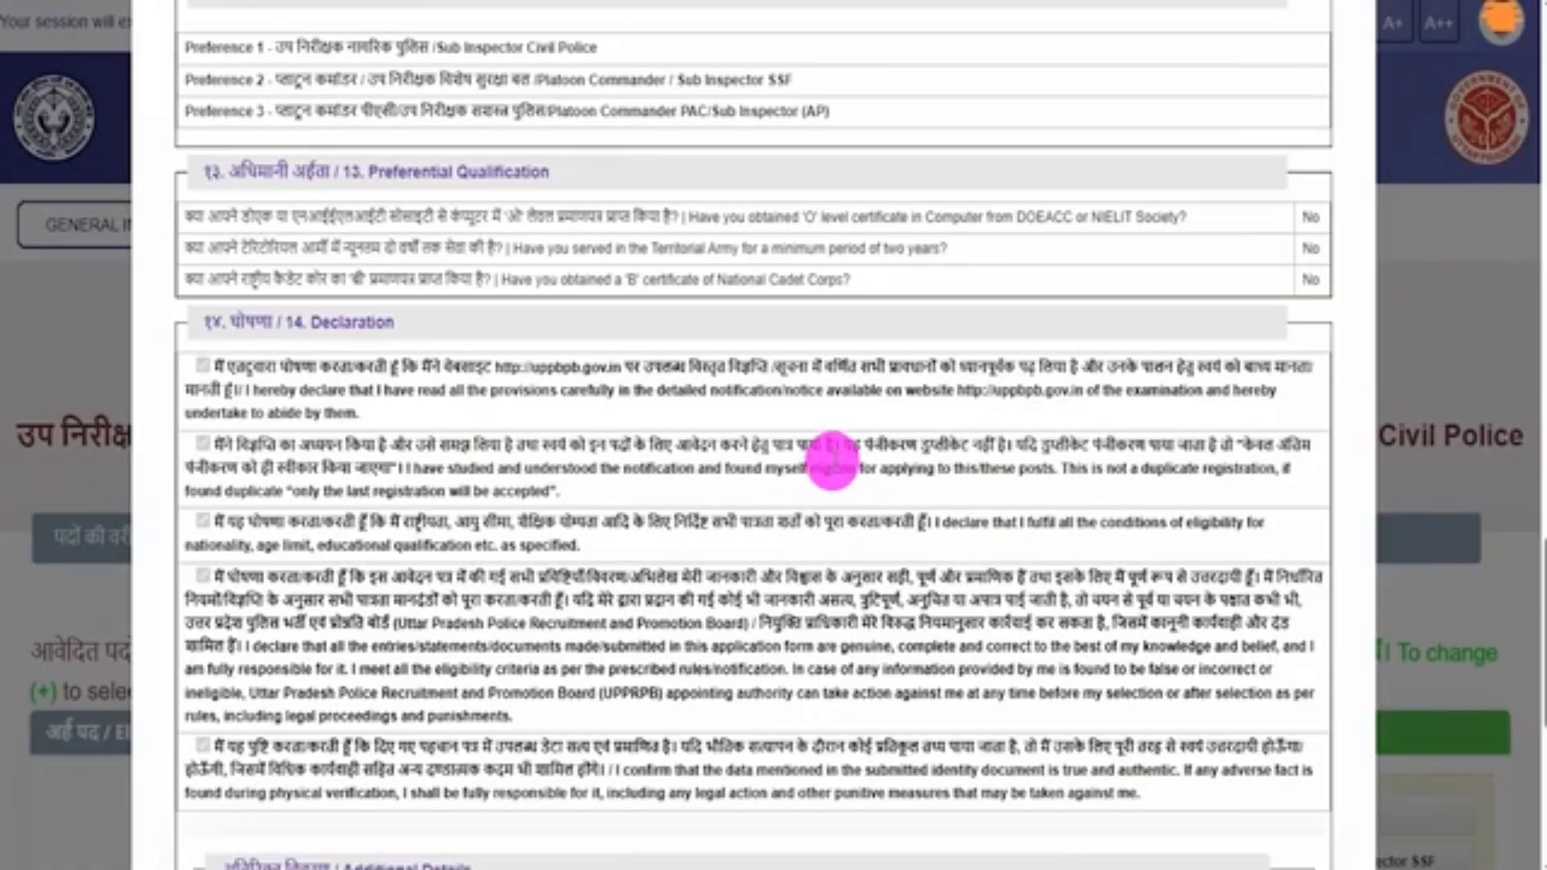
Review the declarations and additional details in the preview and tick that the details have been re-checked and found correct.
scroll(833, 459, down, 1)
scroll(832, 459, down, 4)
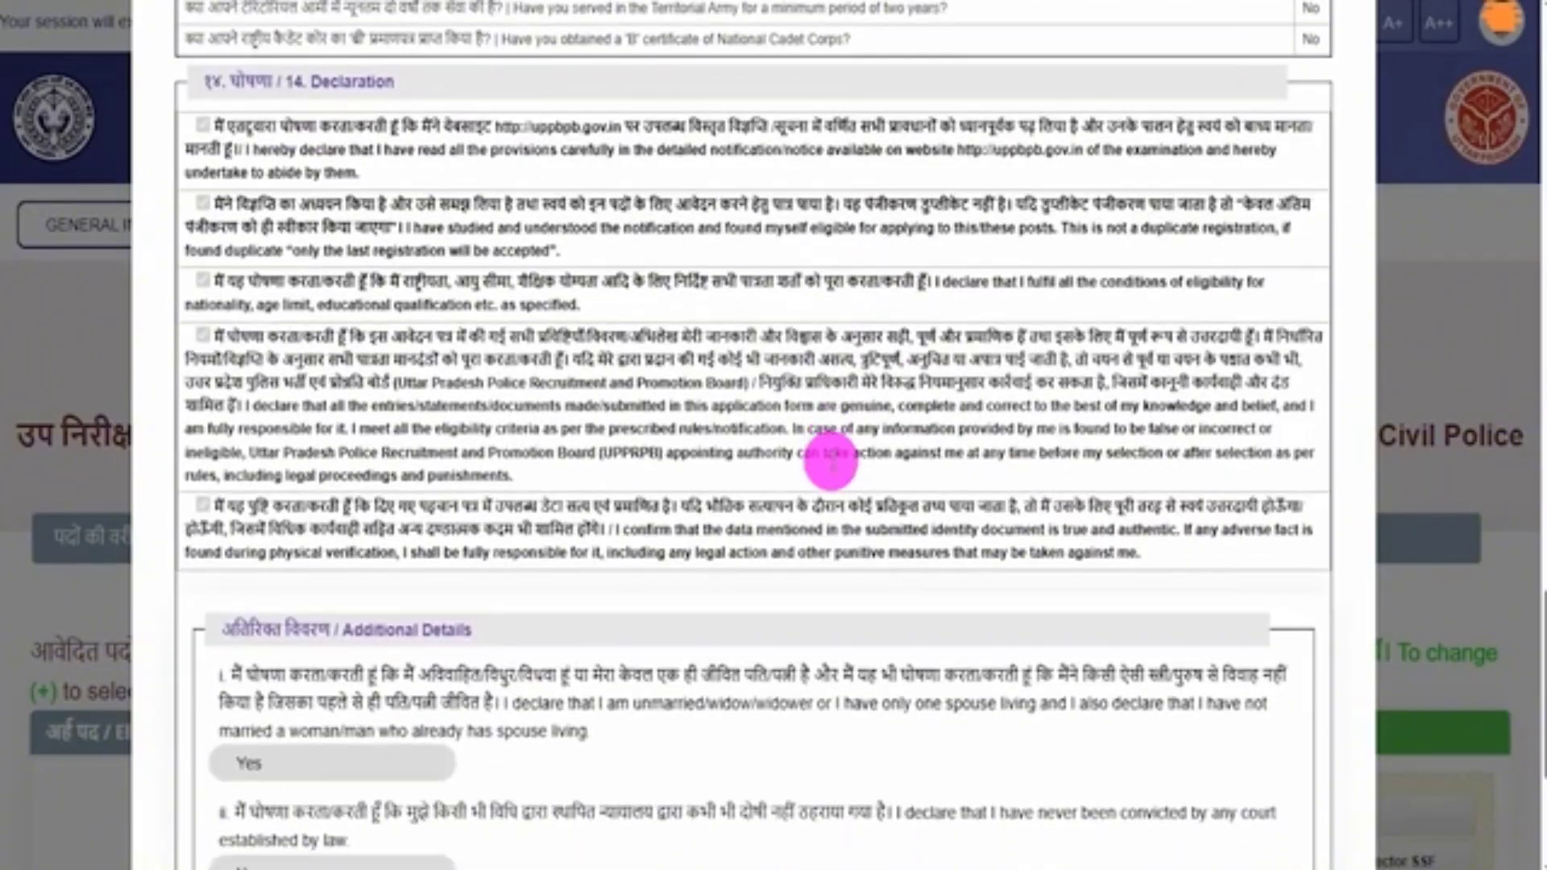
scroll(831, 460, down, 1)
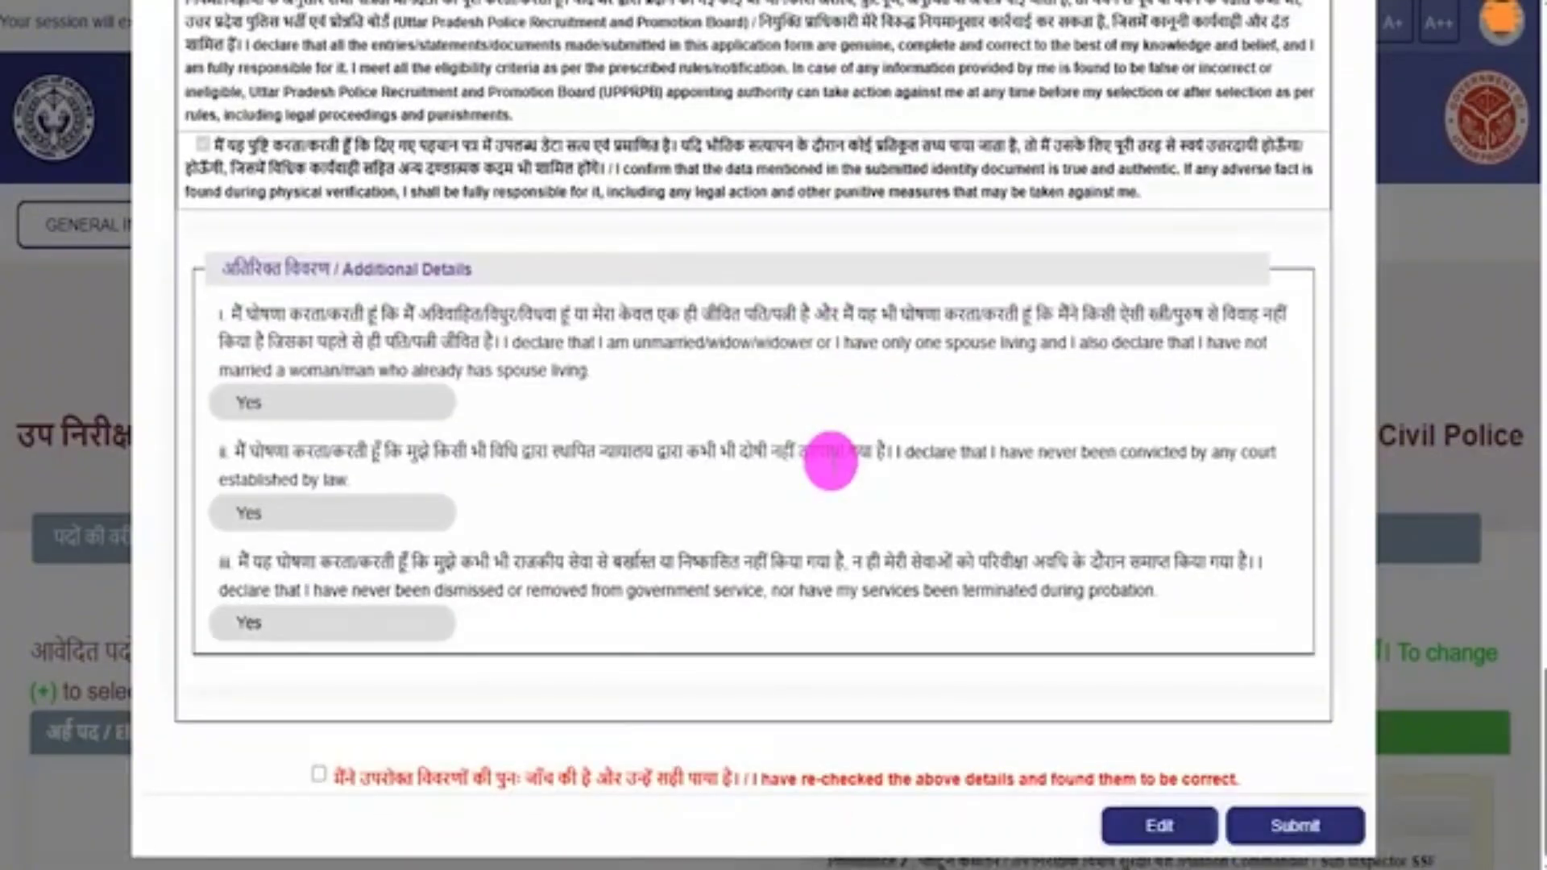
click(318, 774)
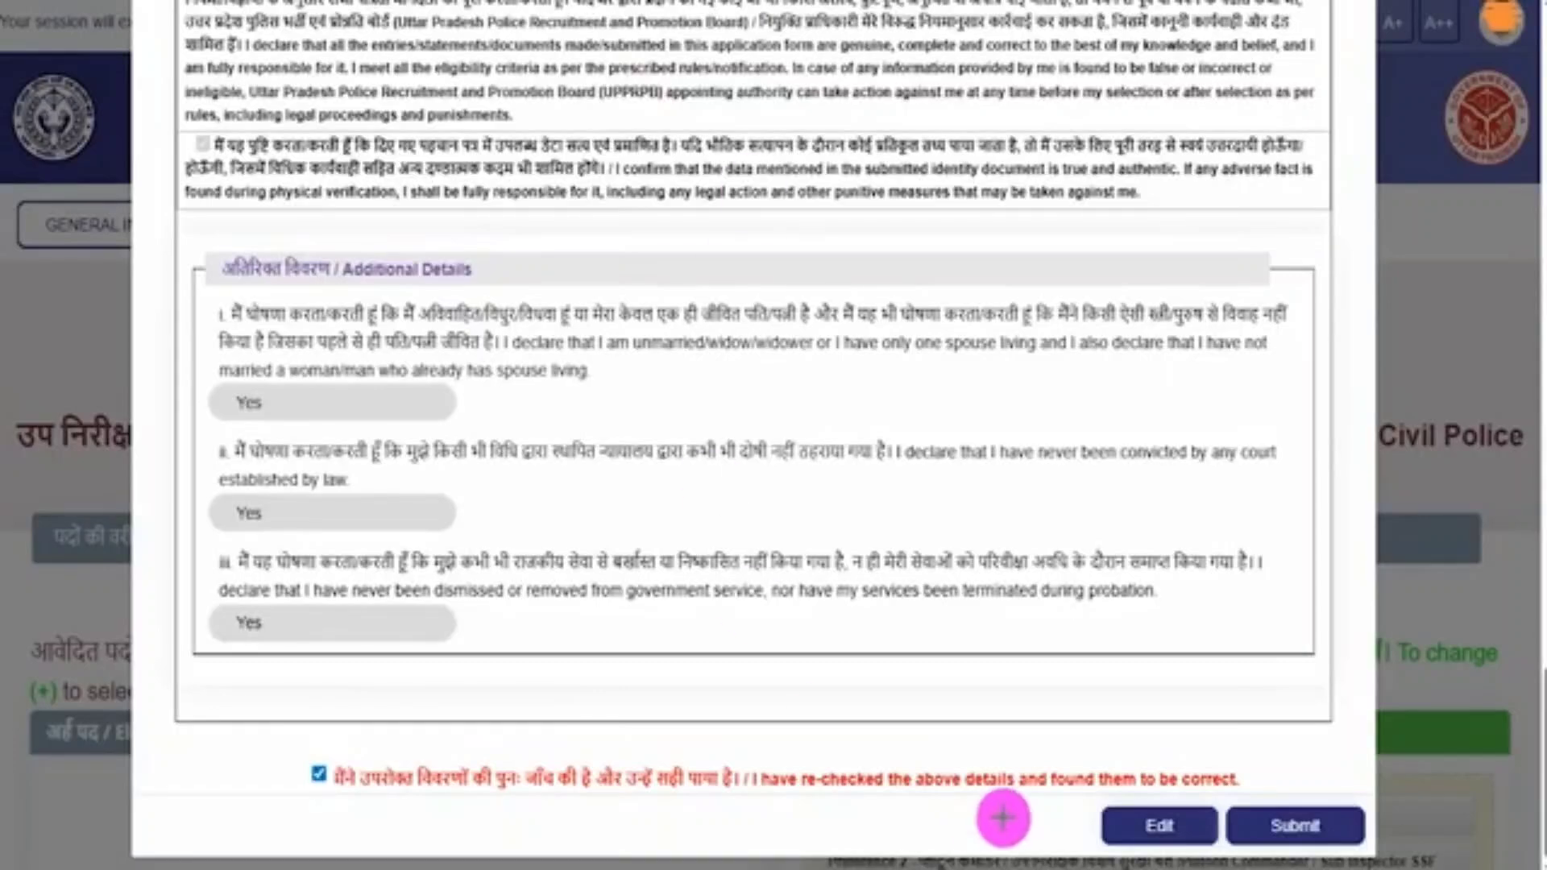
Submit the application from the preview and confirm the submission in the notice about edits before payment.
drag(861, 822, 1084, 826)
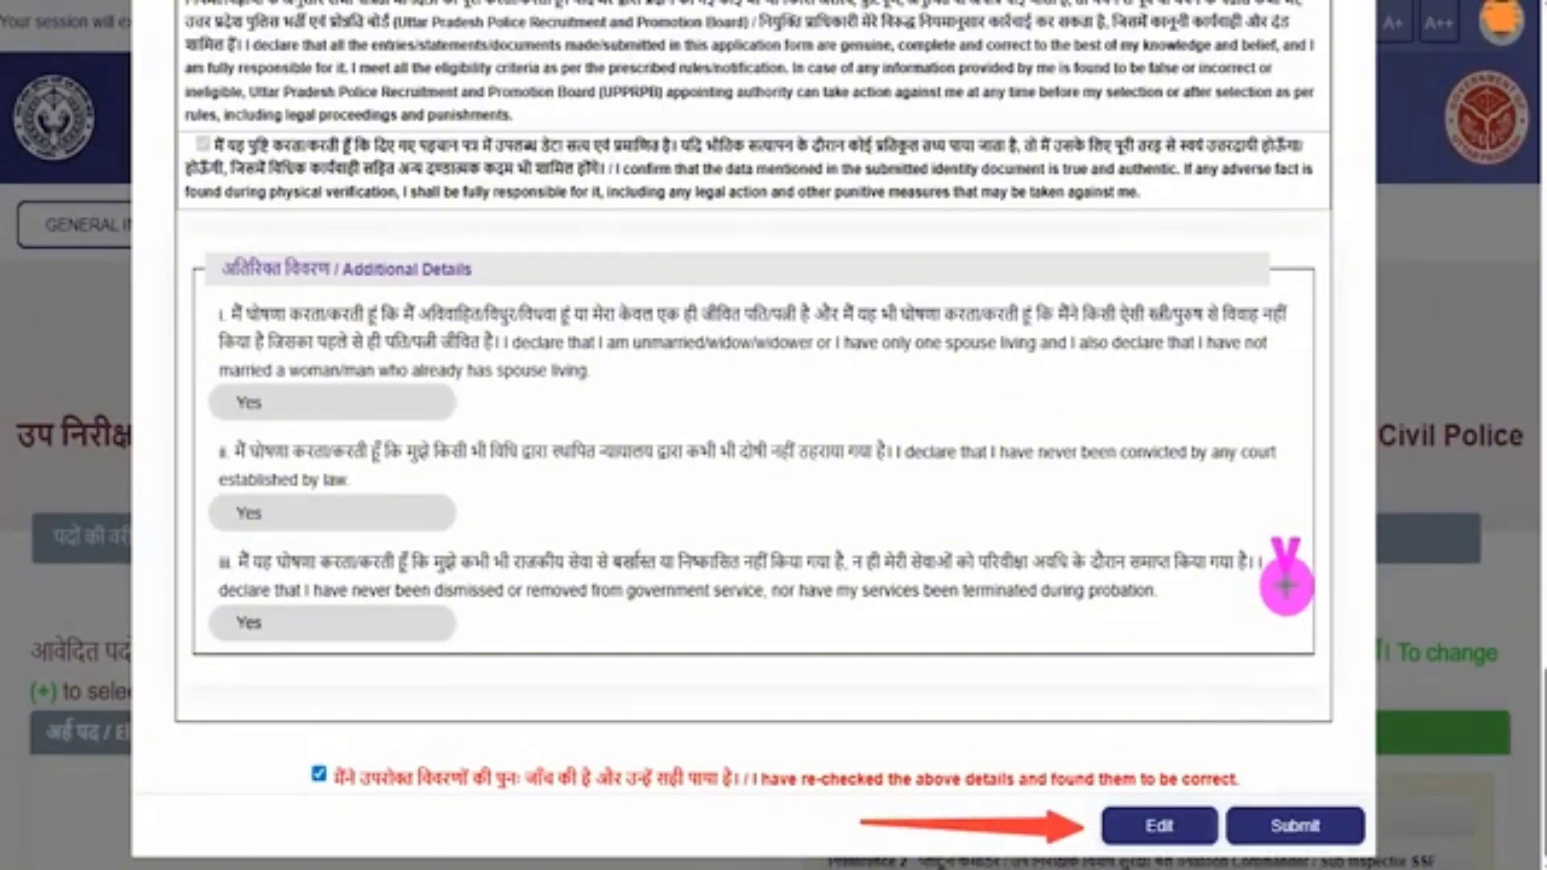
drag(1286, 586, 1290, 806)
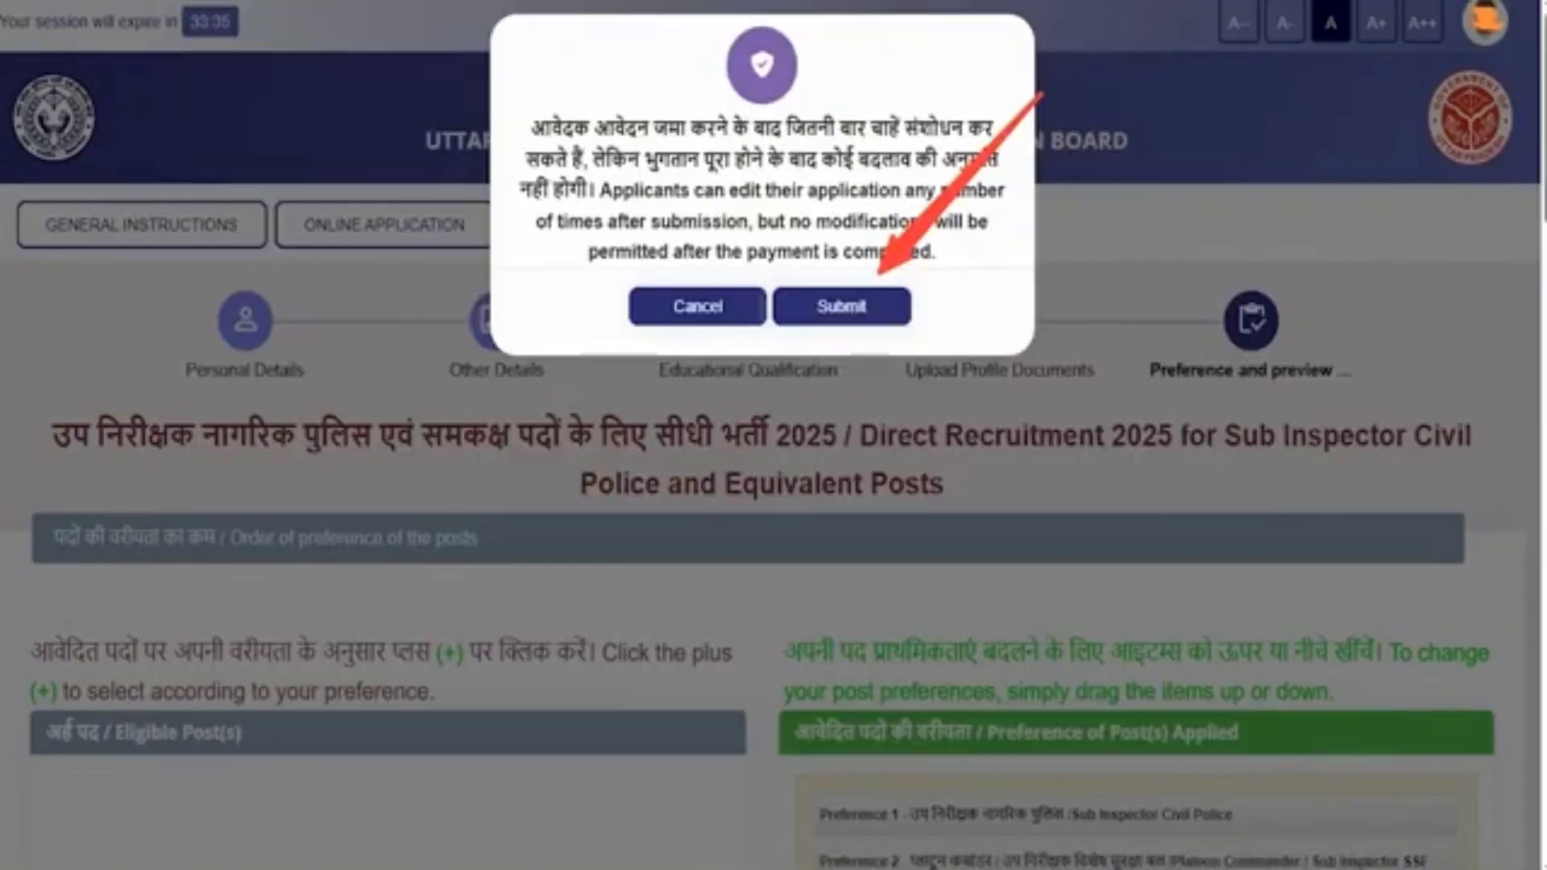
key(ctrl+z)
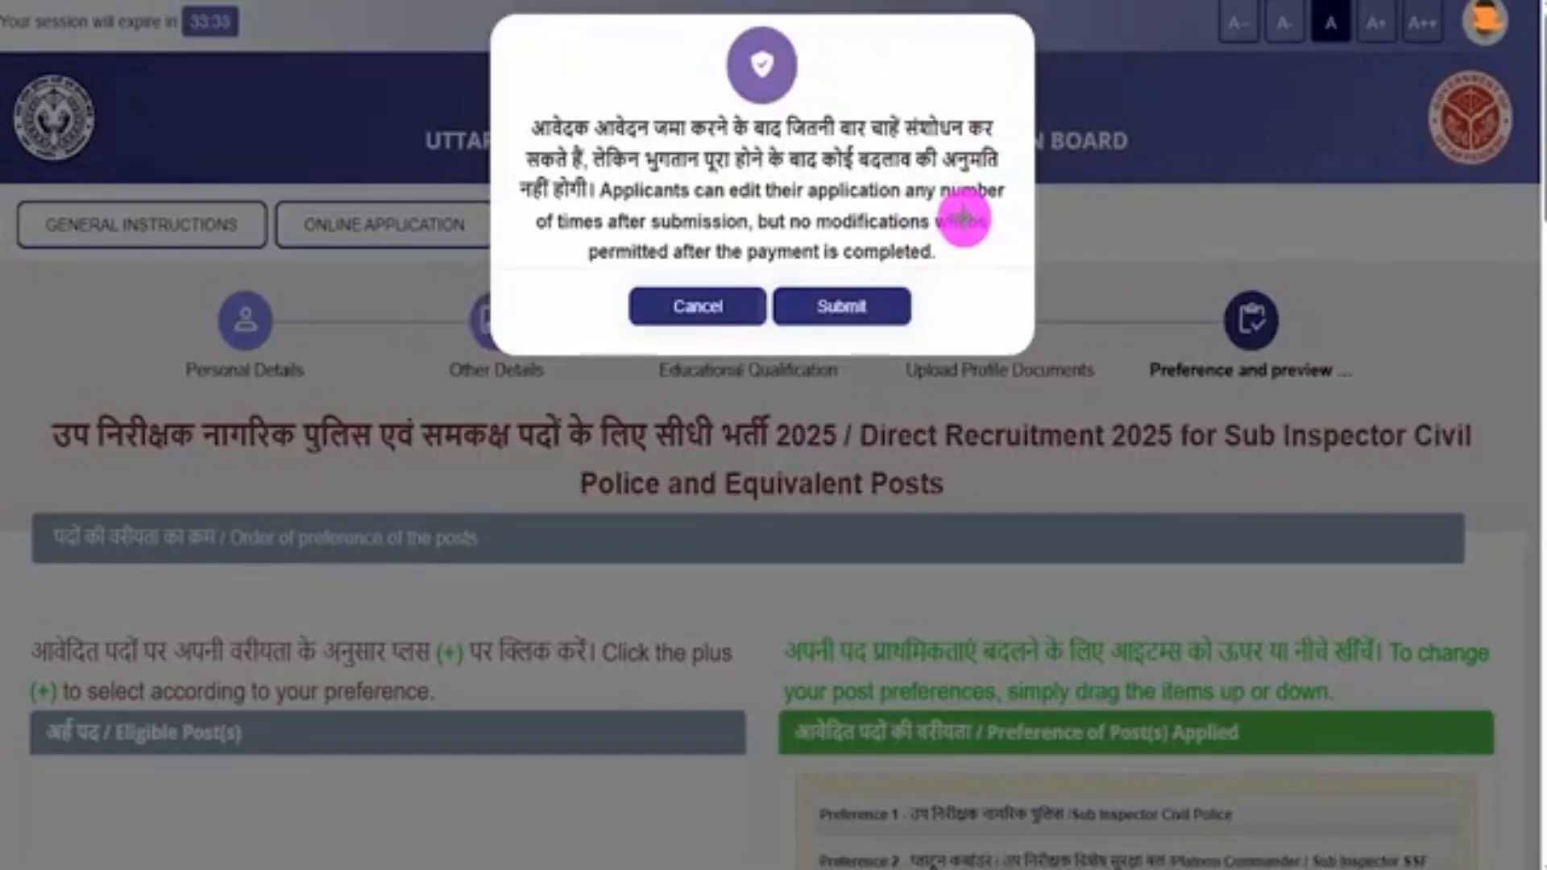
drag(997, 83, 916, 231)
click(842, 306)
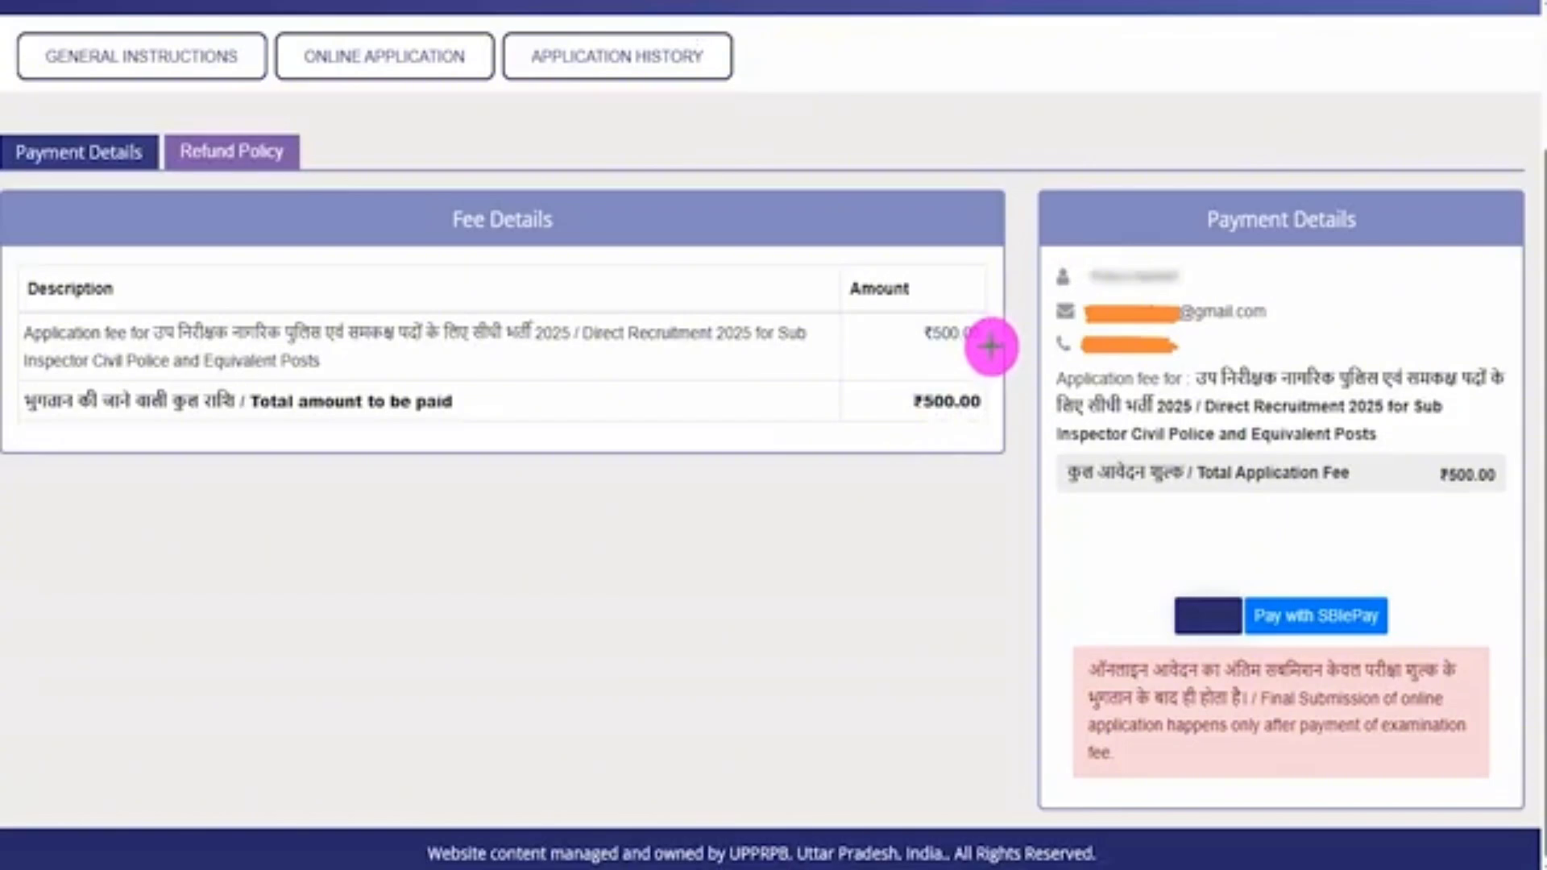
Choose SBIePay for the application fee, agree to the payment terms and conditions, and proceed to the payment gateway.
drag(992, 342, 1019, 301)
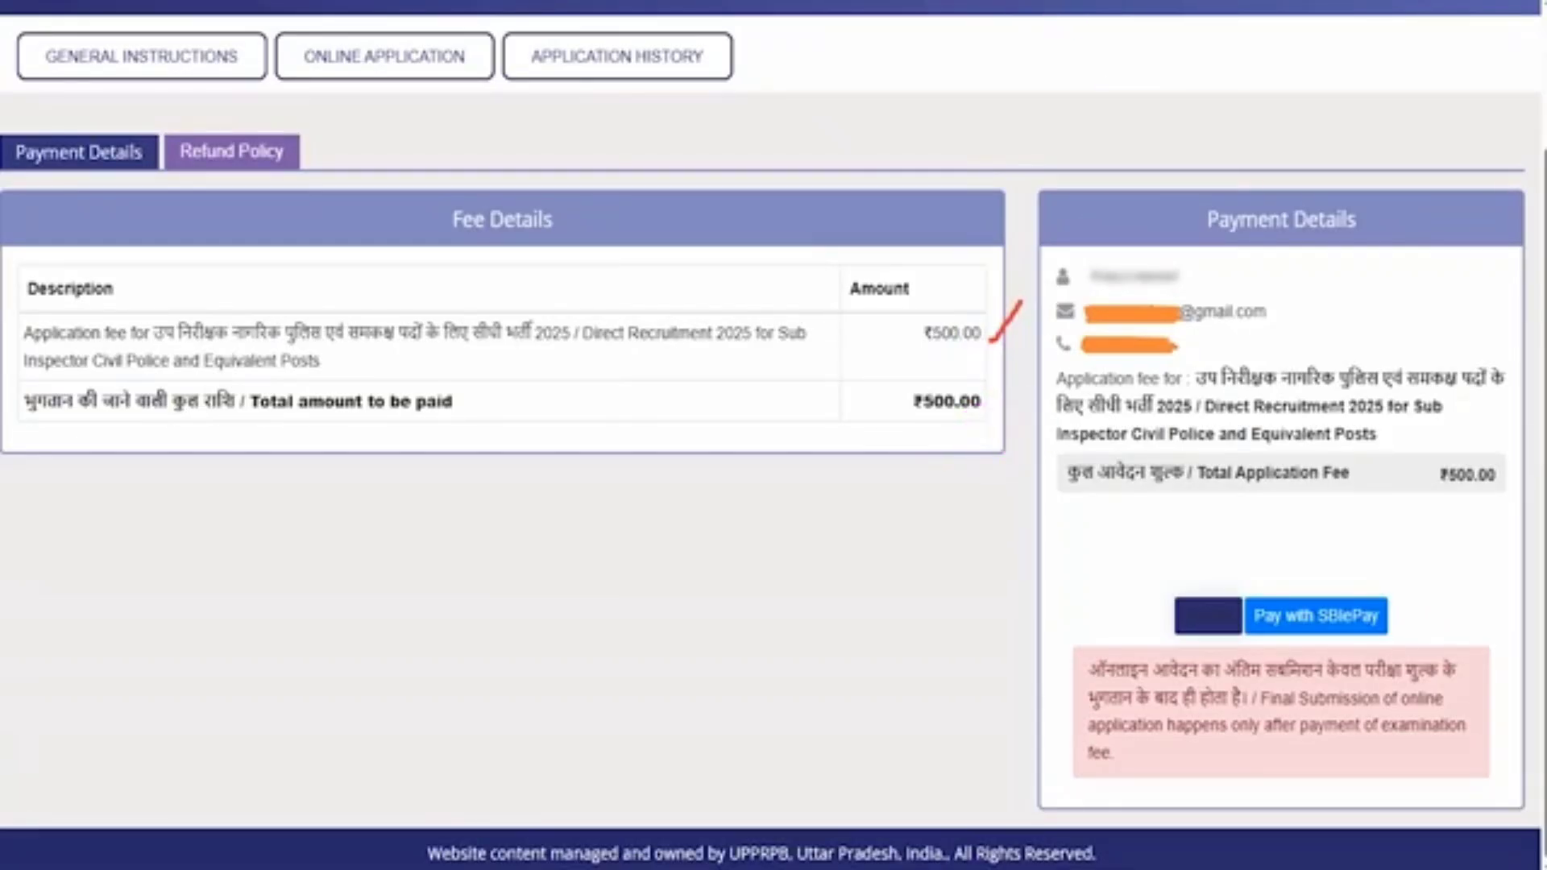
drag(1429, 366, 1379, 535)
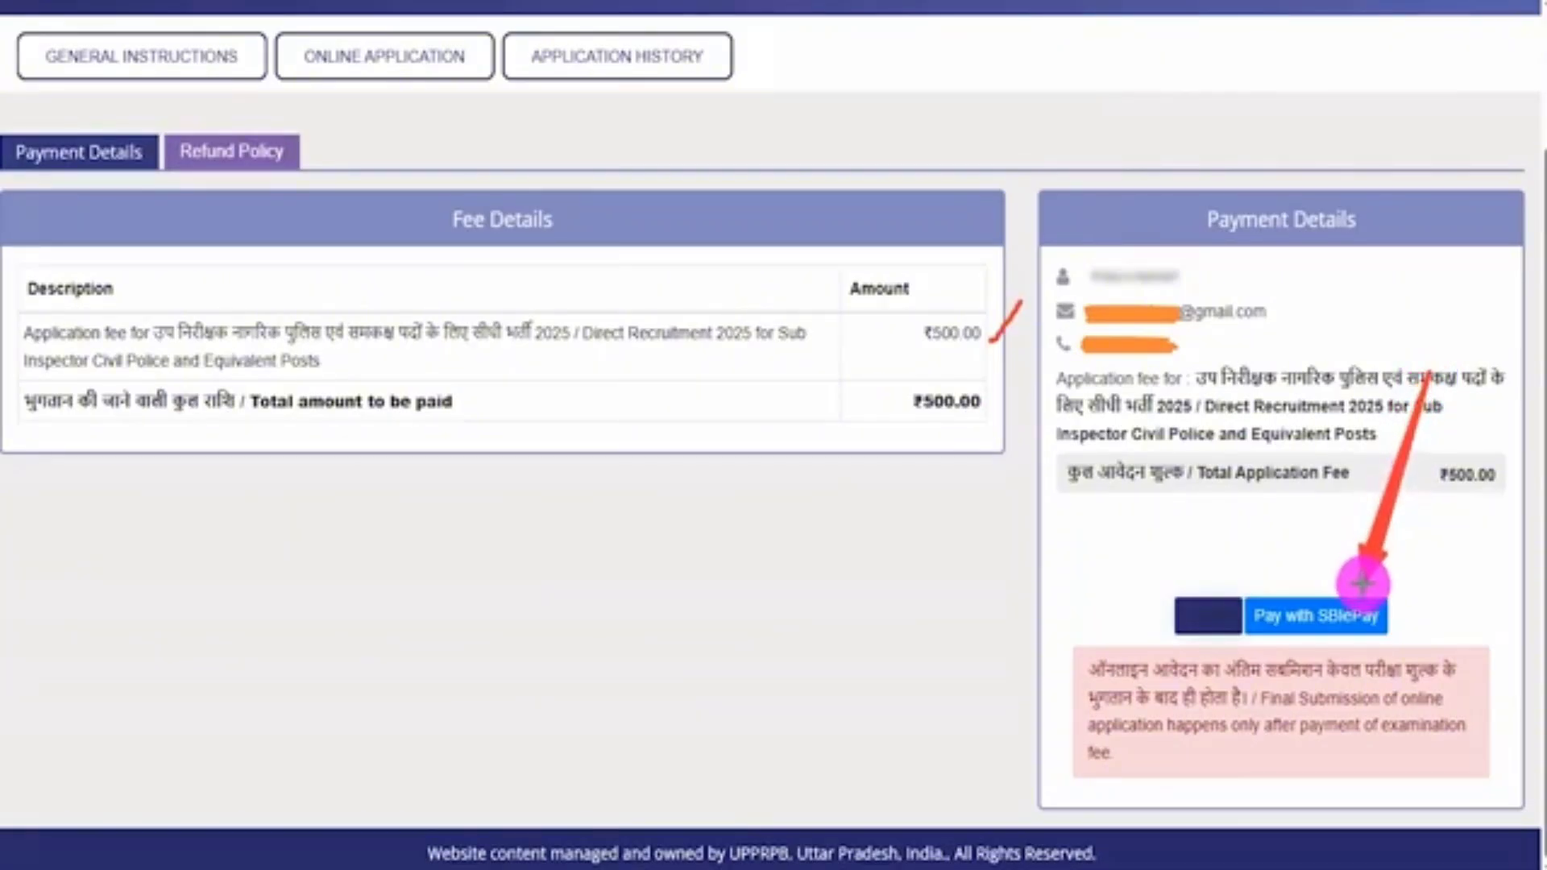
click(1362, 618)
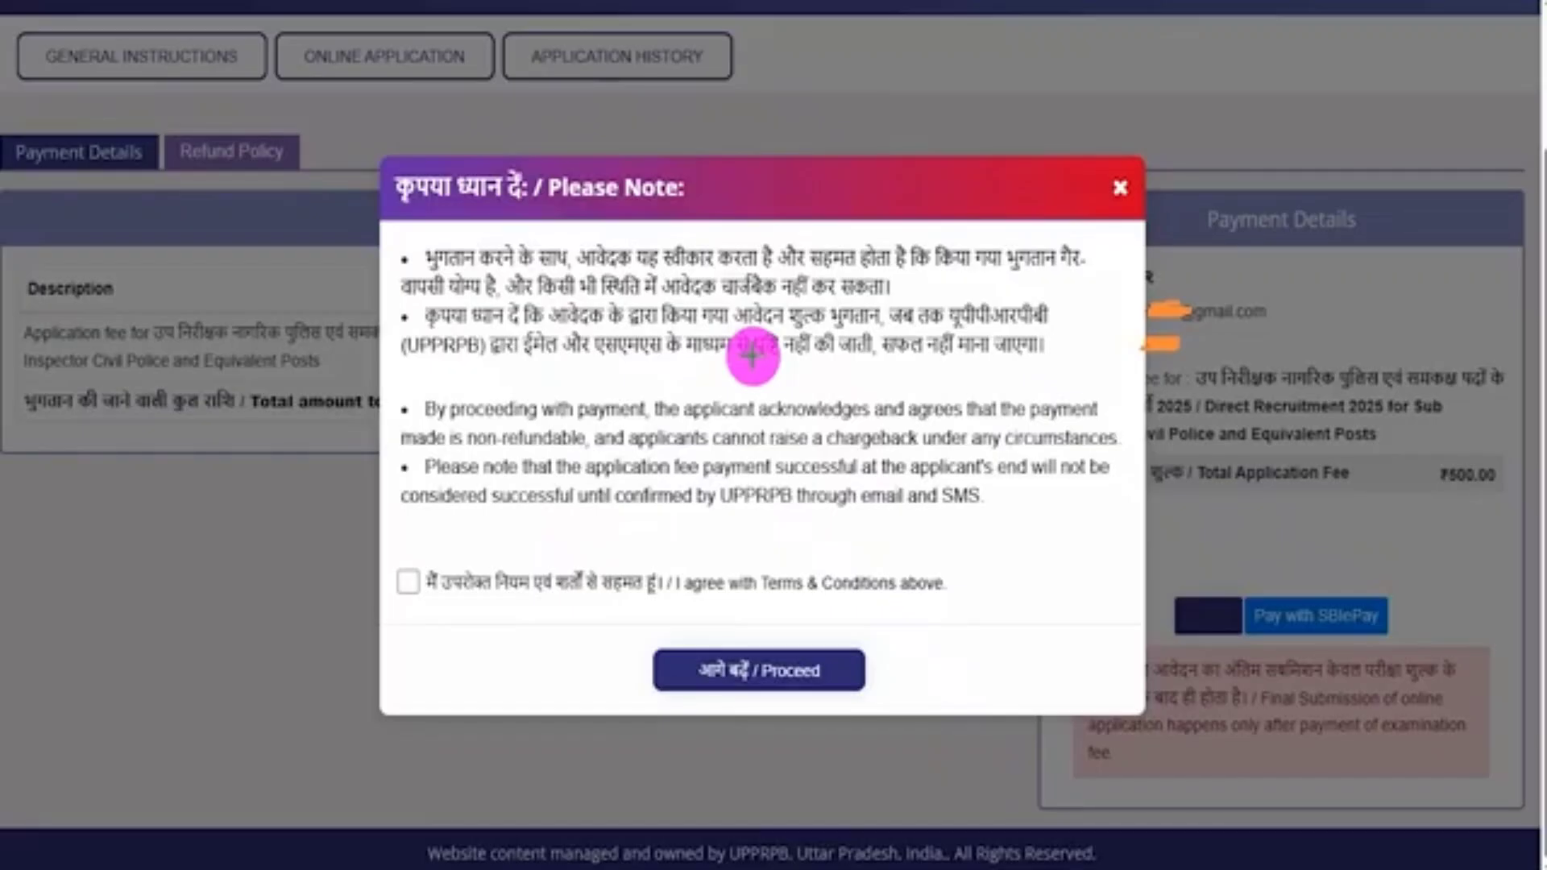
drag(412, 576, 461, 552)
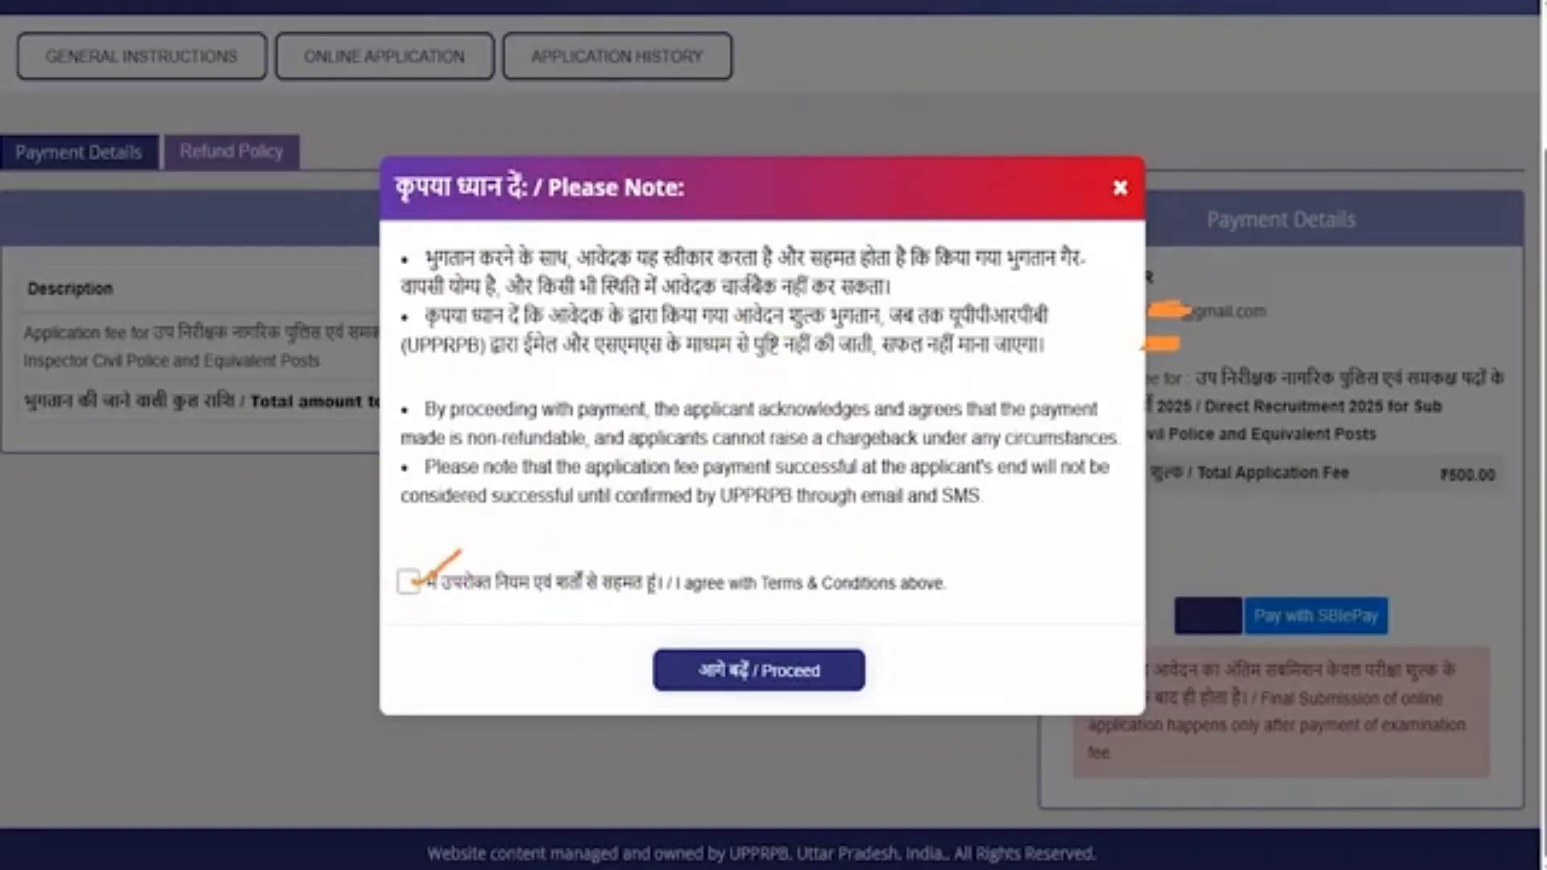
drag(1088, 529, 995, 599)
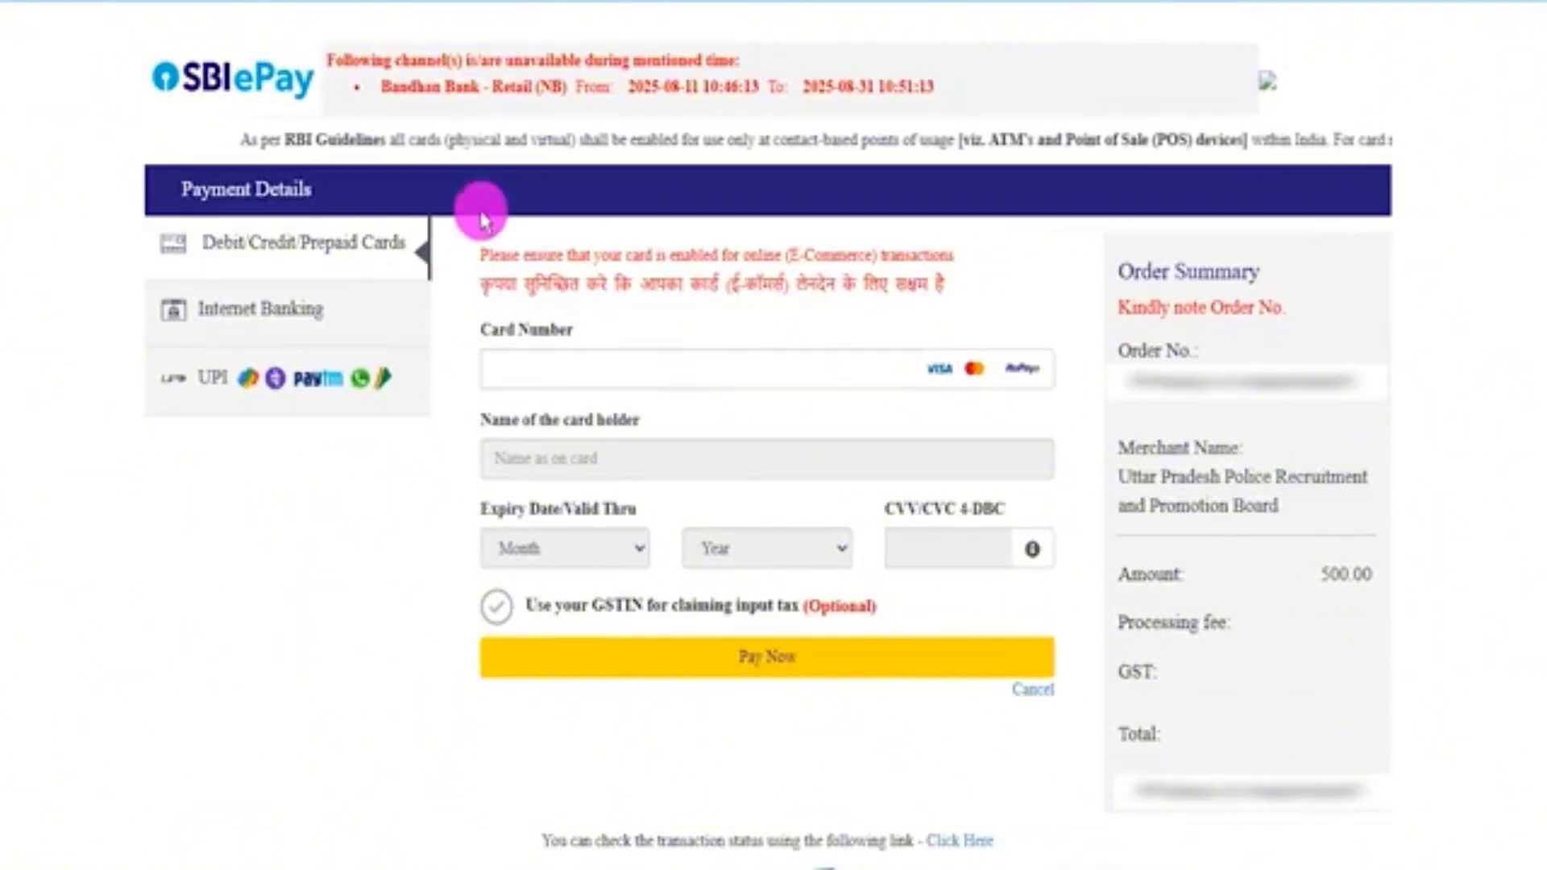
Check the card and Internet Banking payment options, and select UPI with the Enter UPI ID option.
click(339, 247)
click(304, 296)
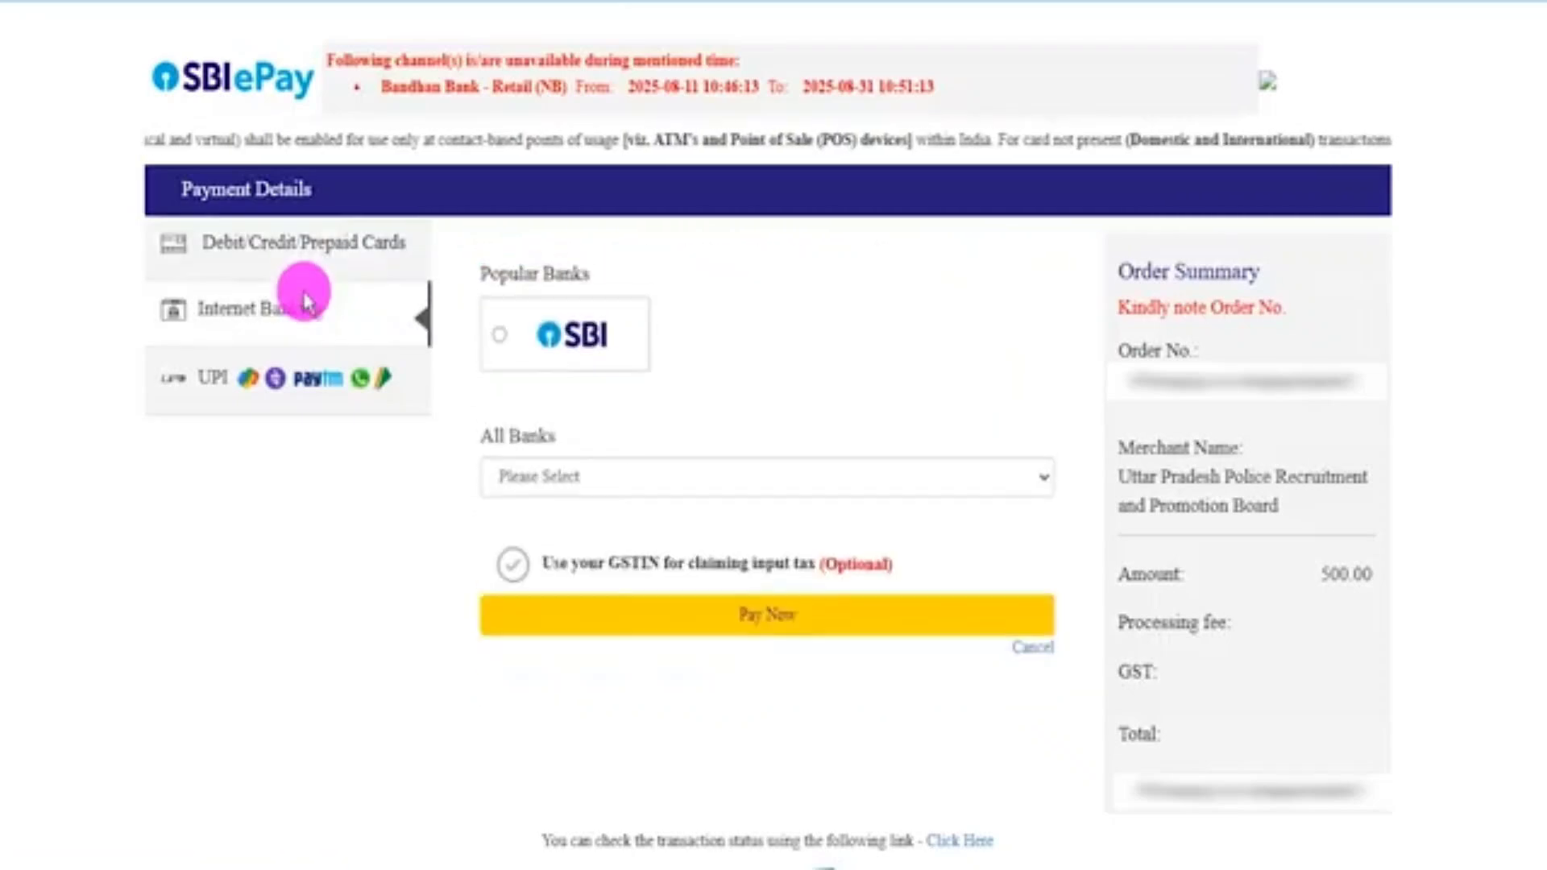
click(223, 384)
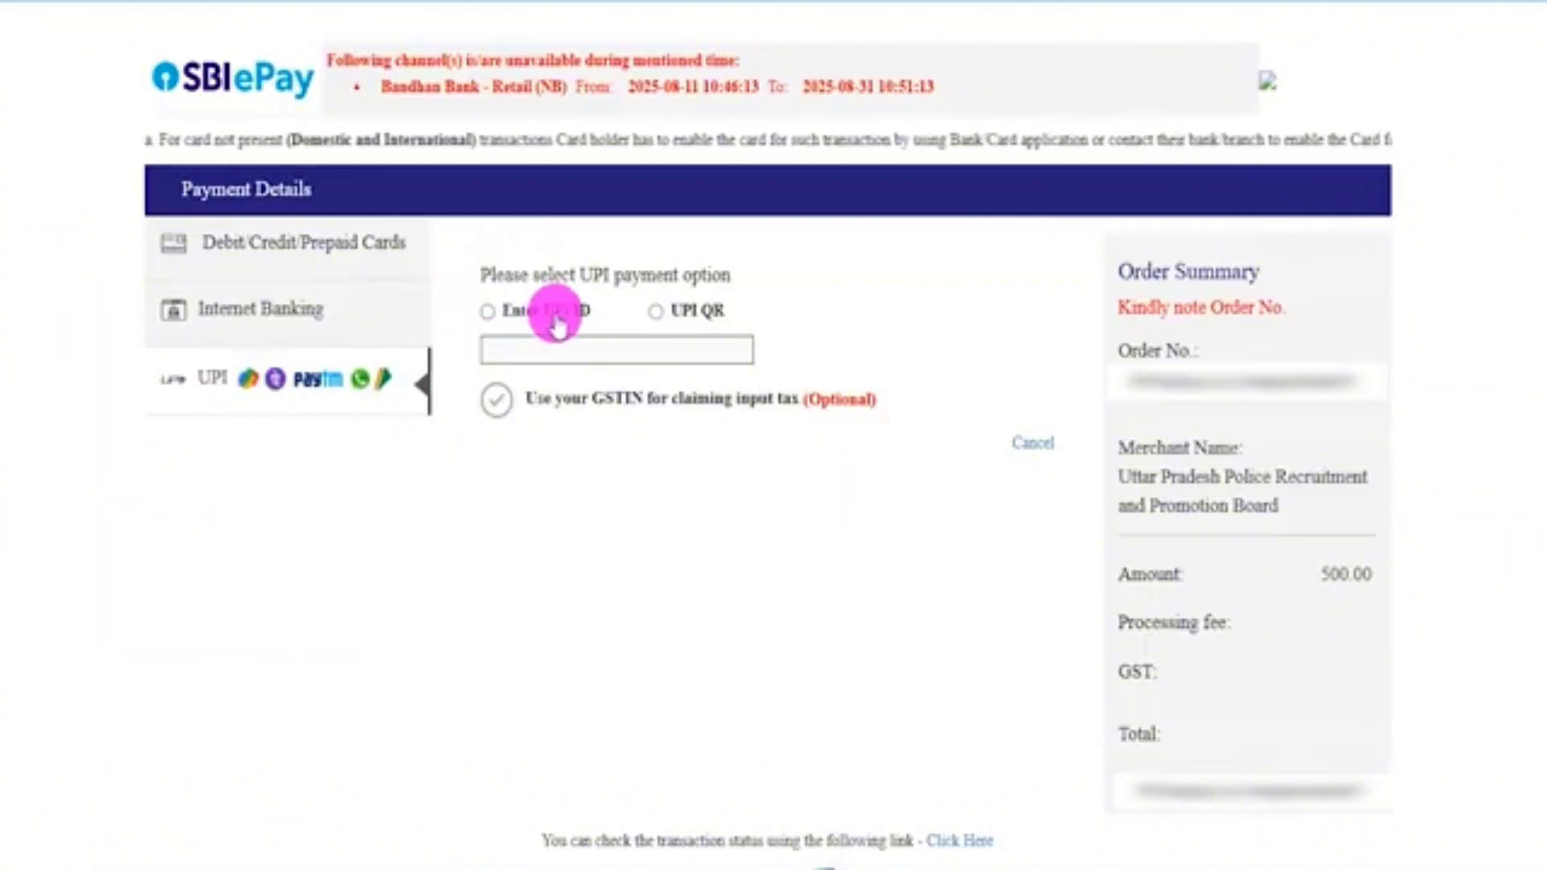
click(492, 314)
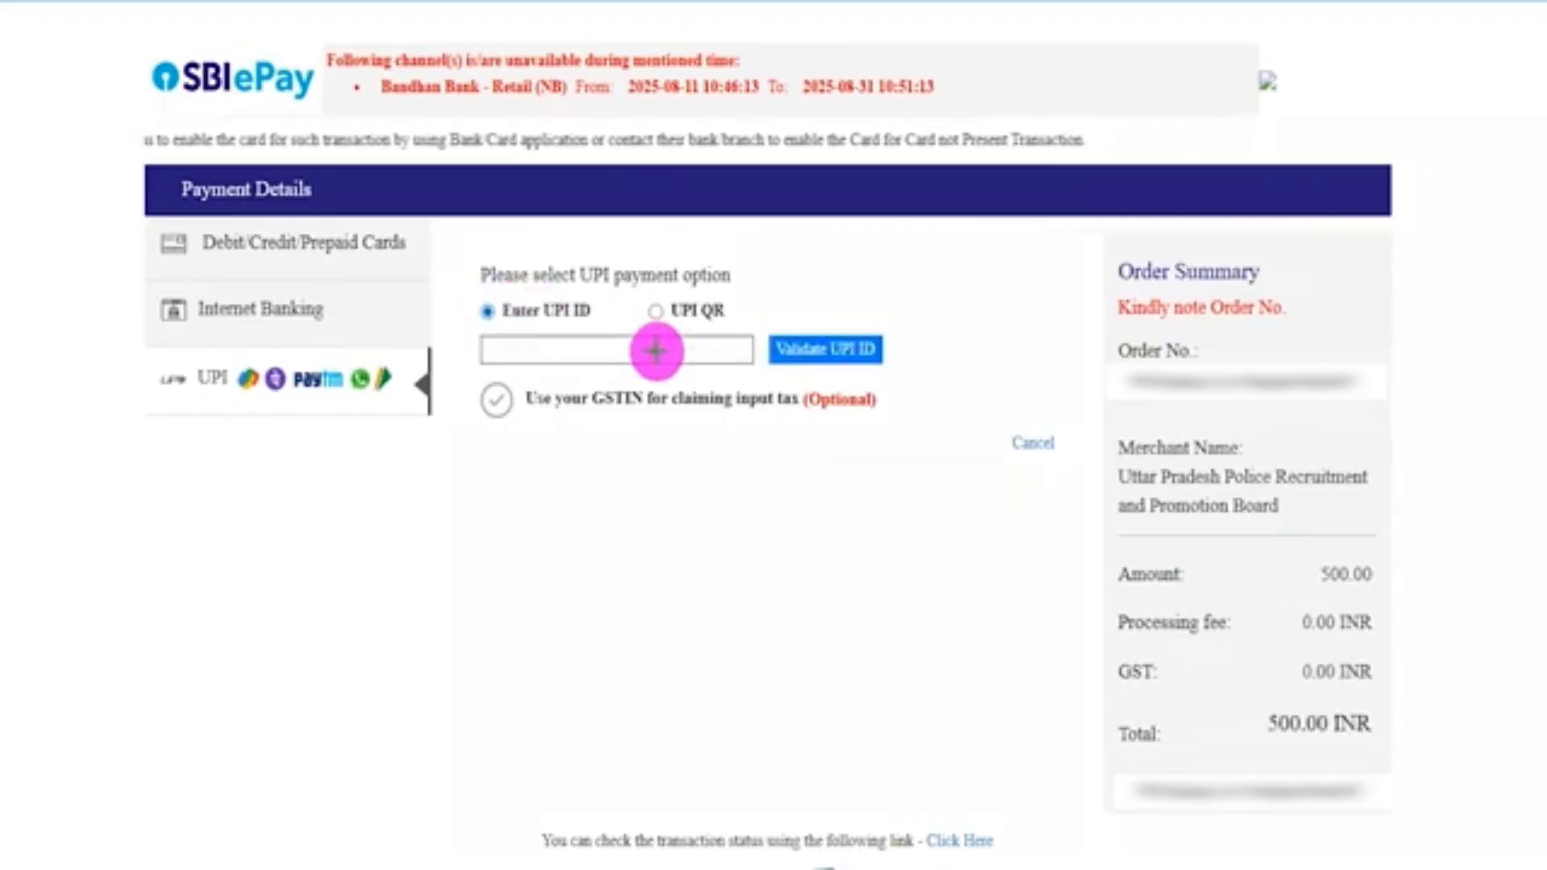
drag(657, 351, 706, 319)
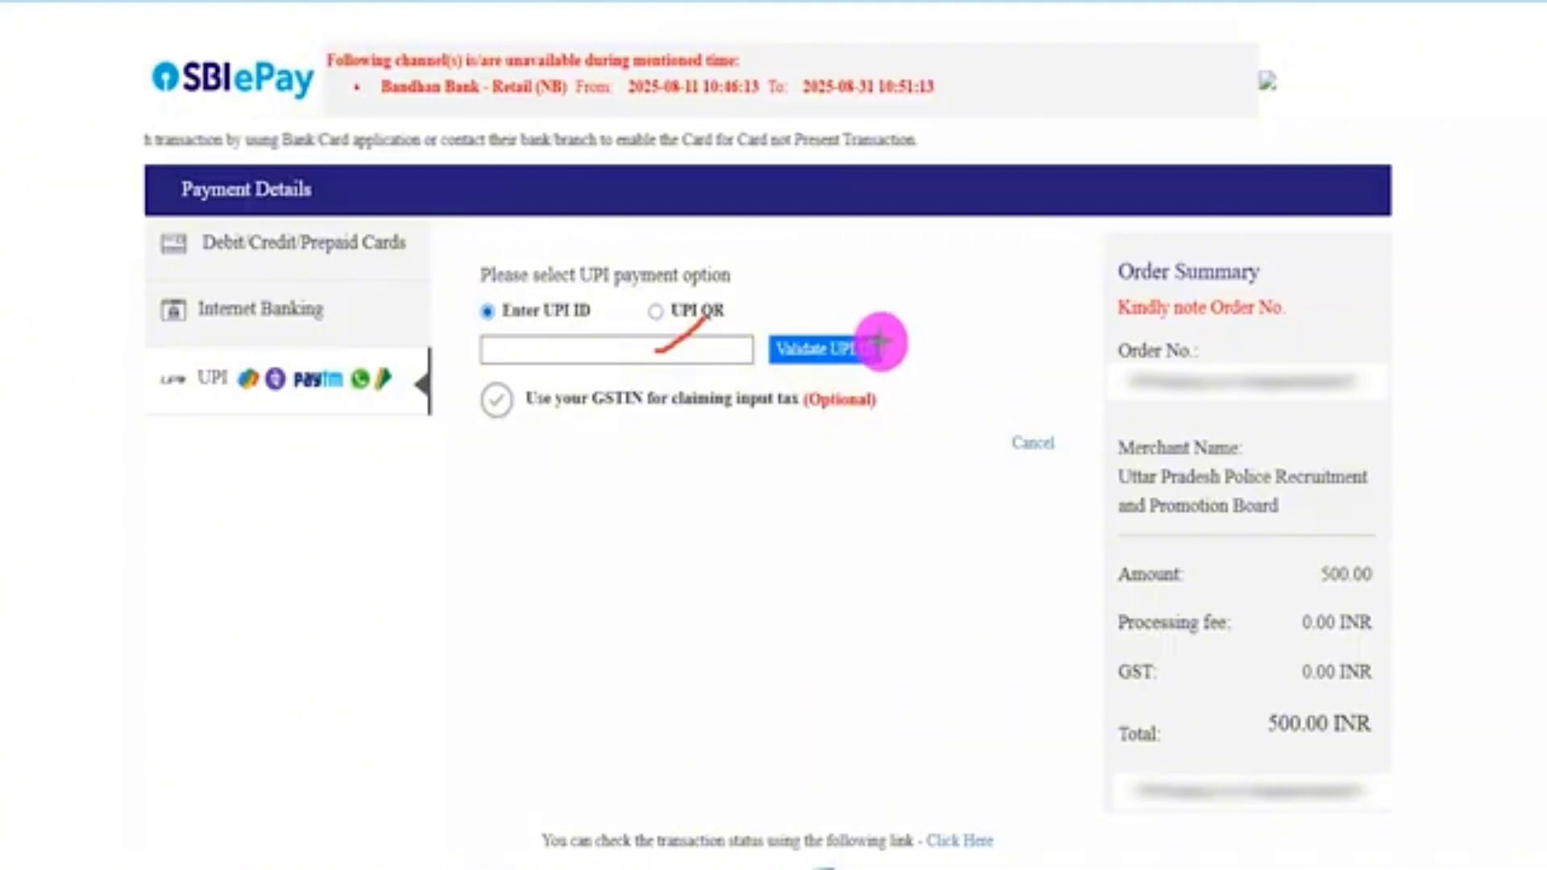
drag(884, 348, 945, 289)
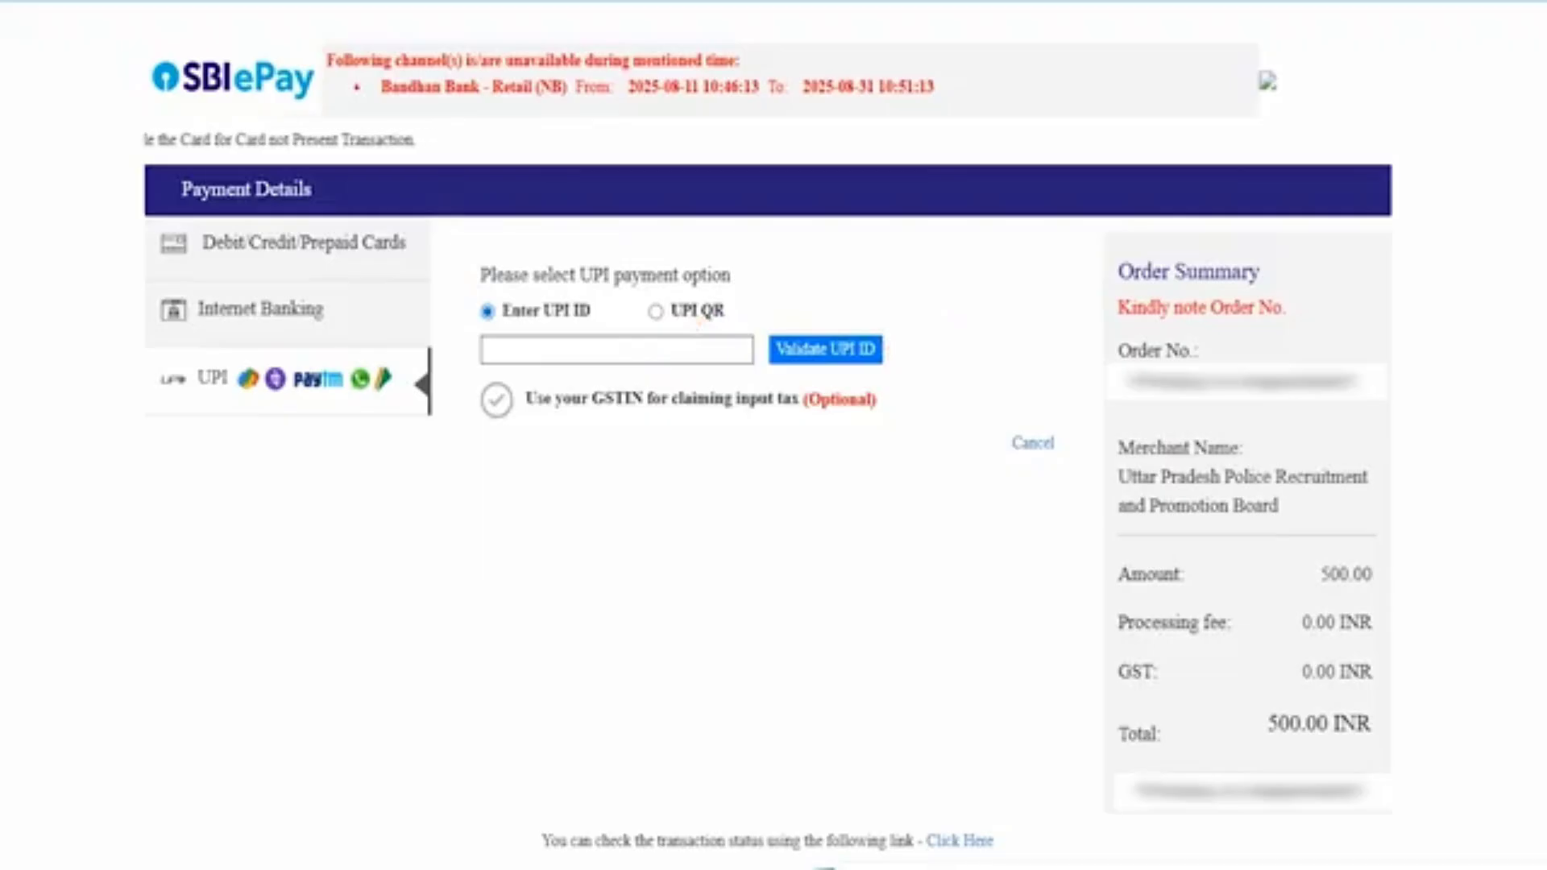
Switch the UPI payment option to UPI QR and proceed to pay the application fee.
click(654, 316)
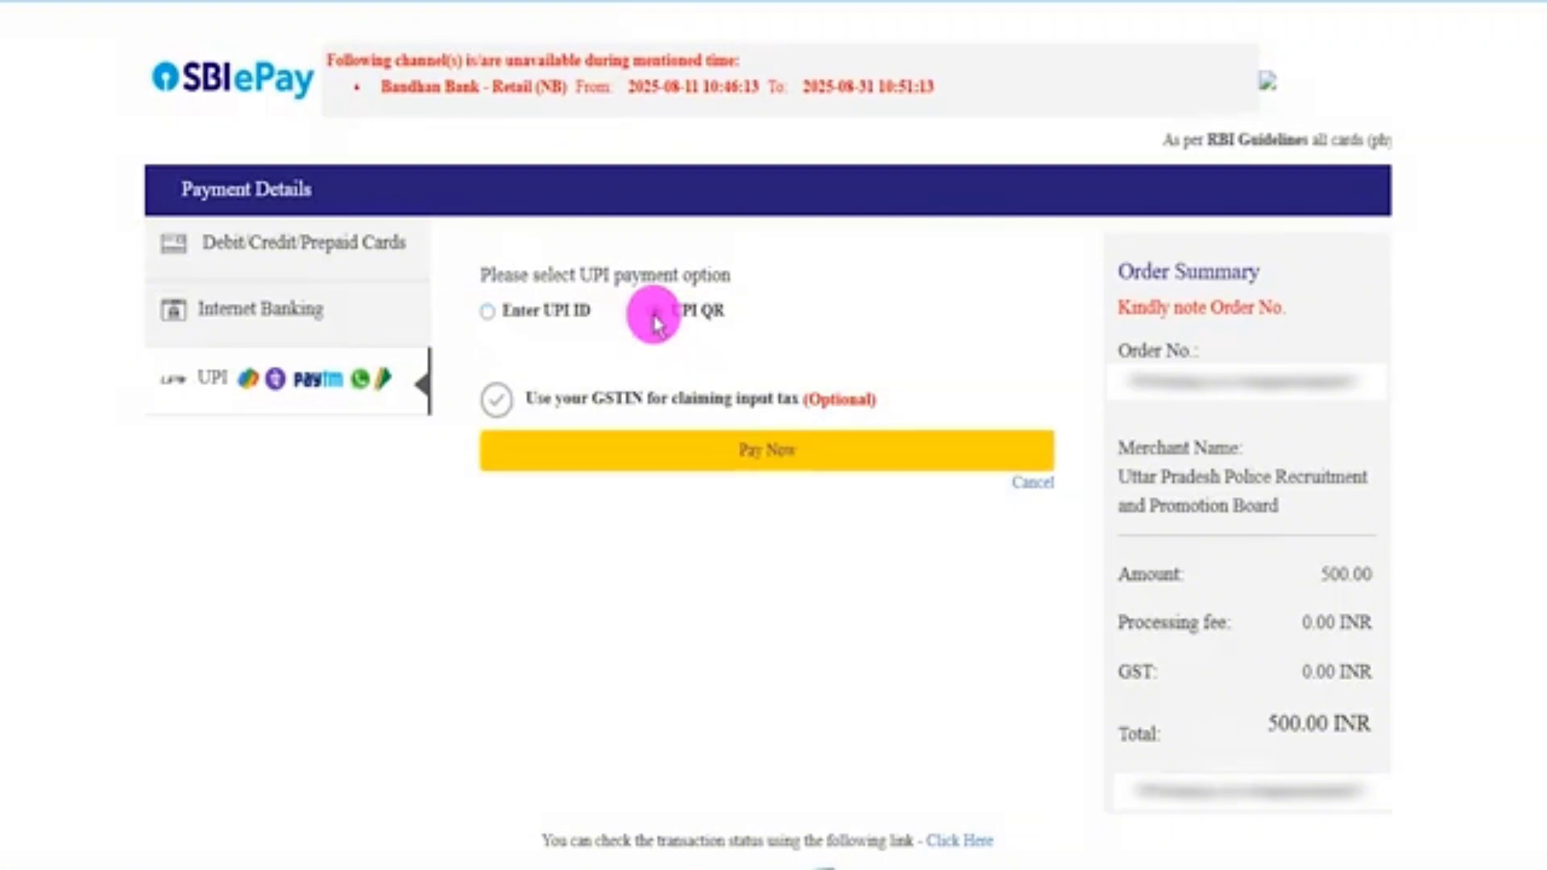
click(751, 453)
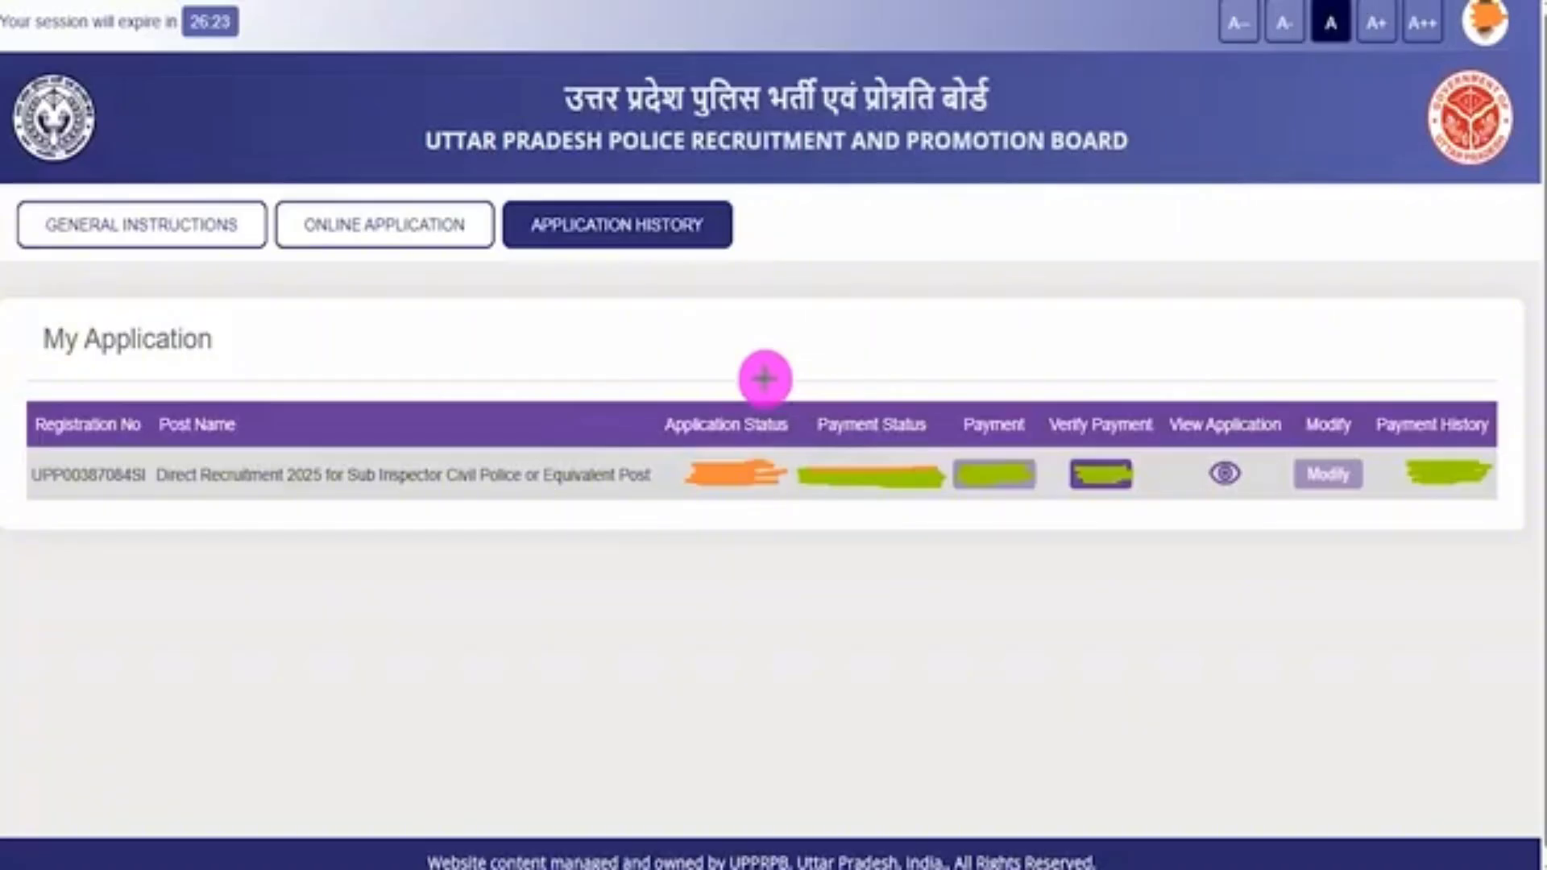
drag(640, 347, 727, 269)
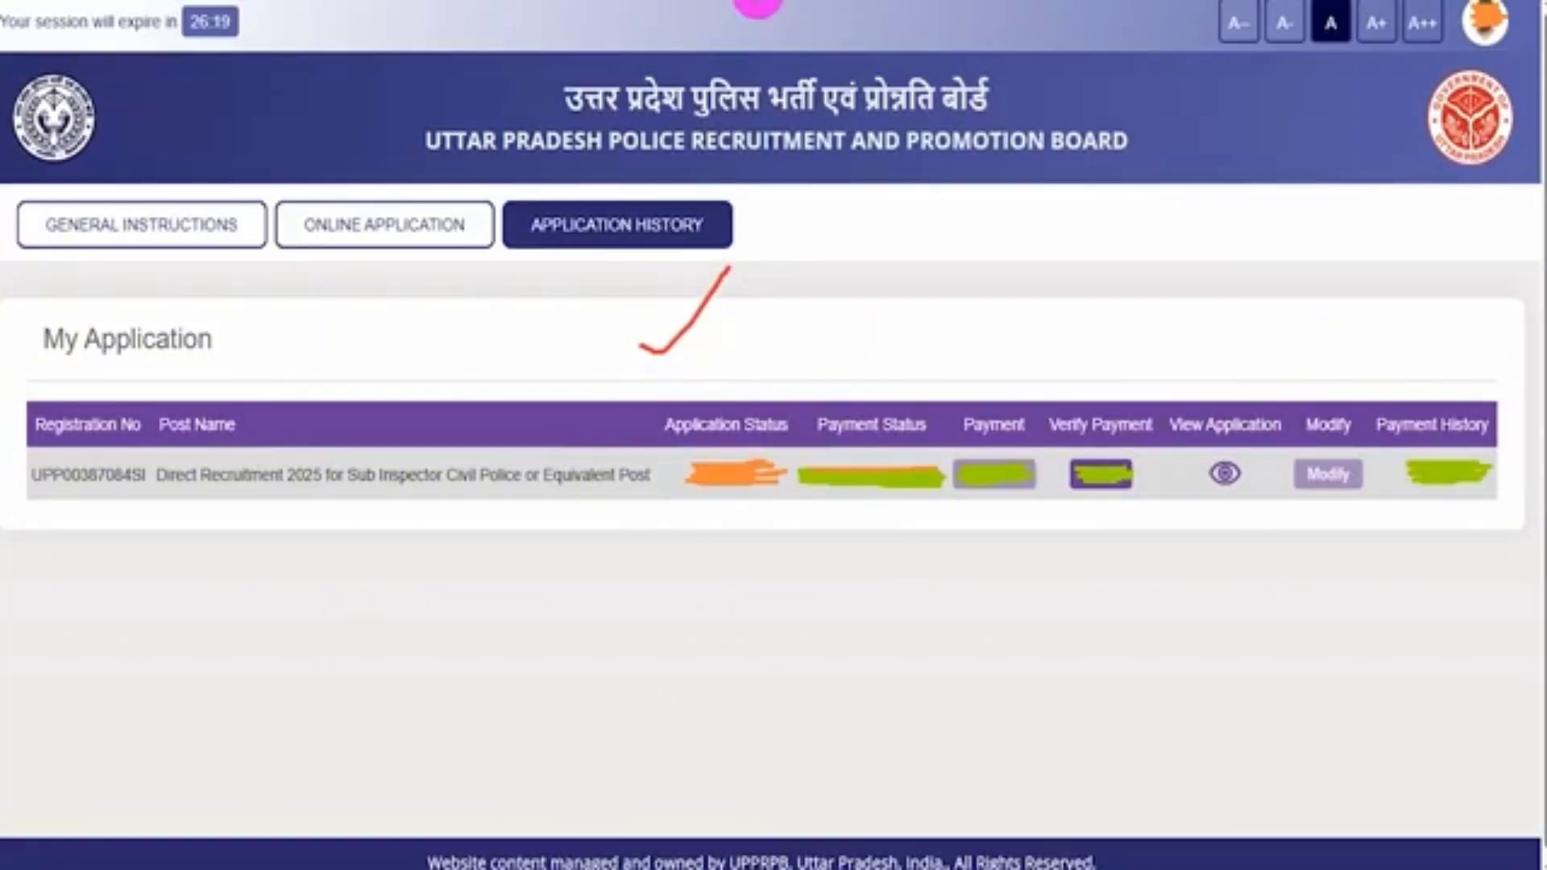
mouse_move(640, 395)
mouse_down()
mouse_move(777, 422)
mouse_move(795, 522)
mouse_up()
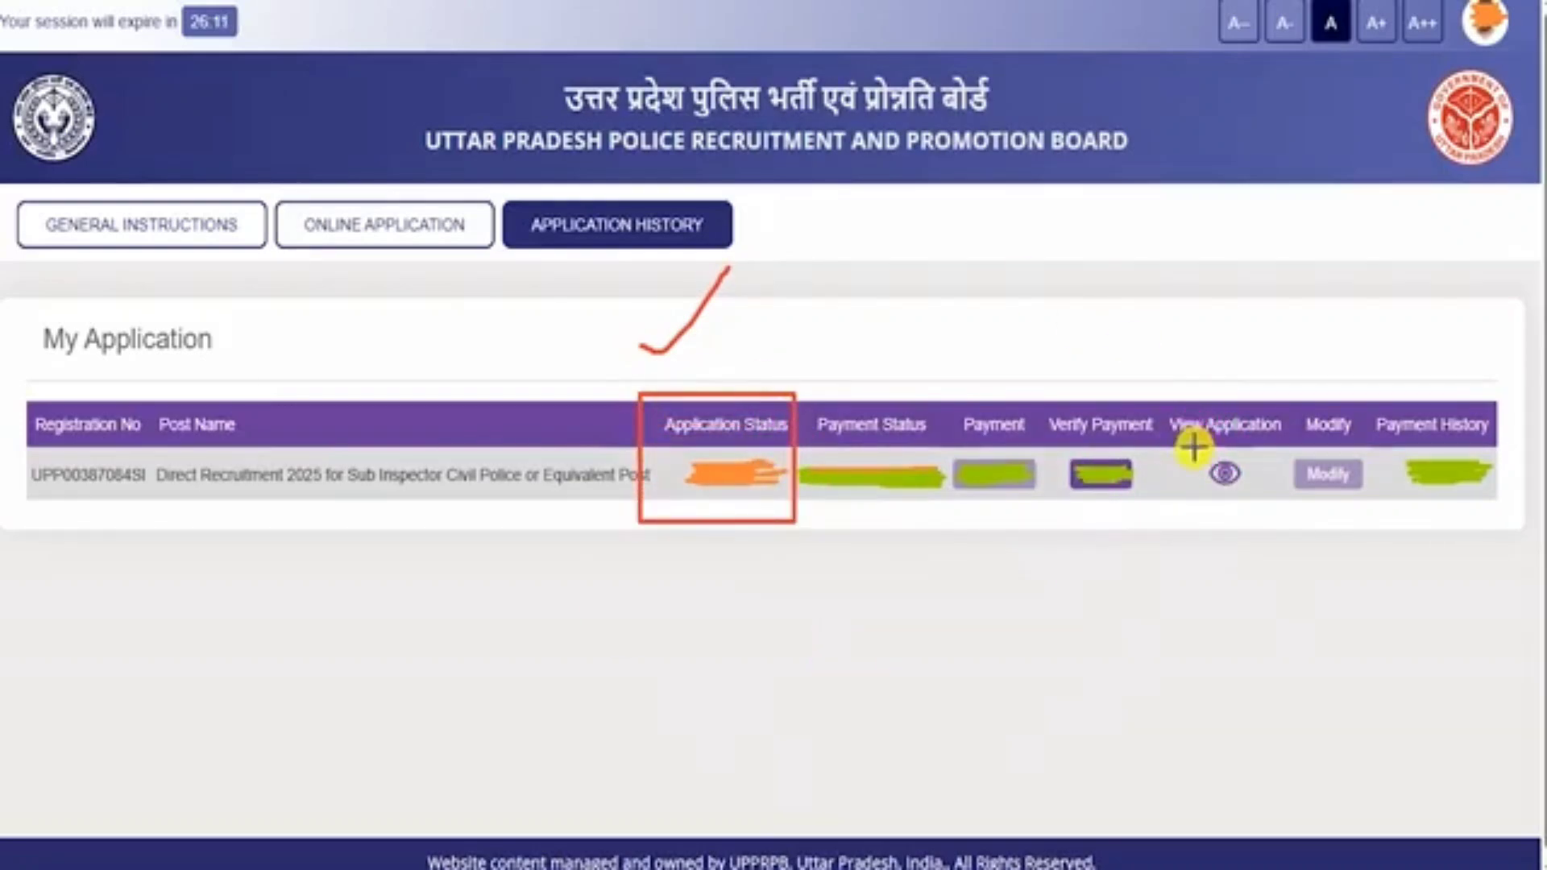
drag(1188, 446, 1260, 506)
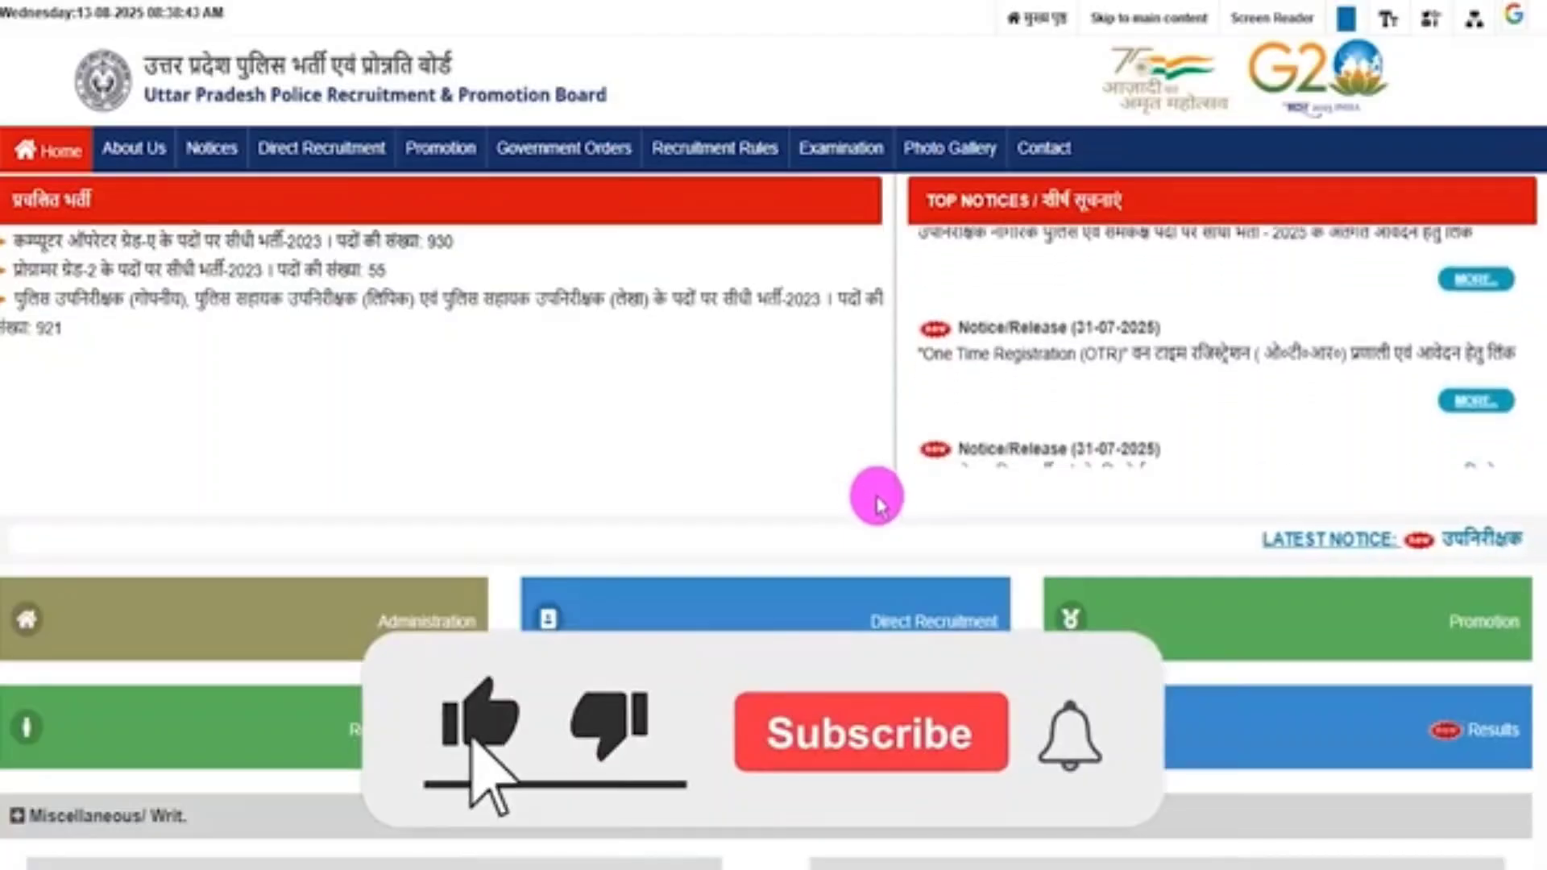
scroll(875, 492, down, 10)
scroll(876, 493, up, 10)
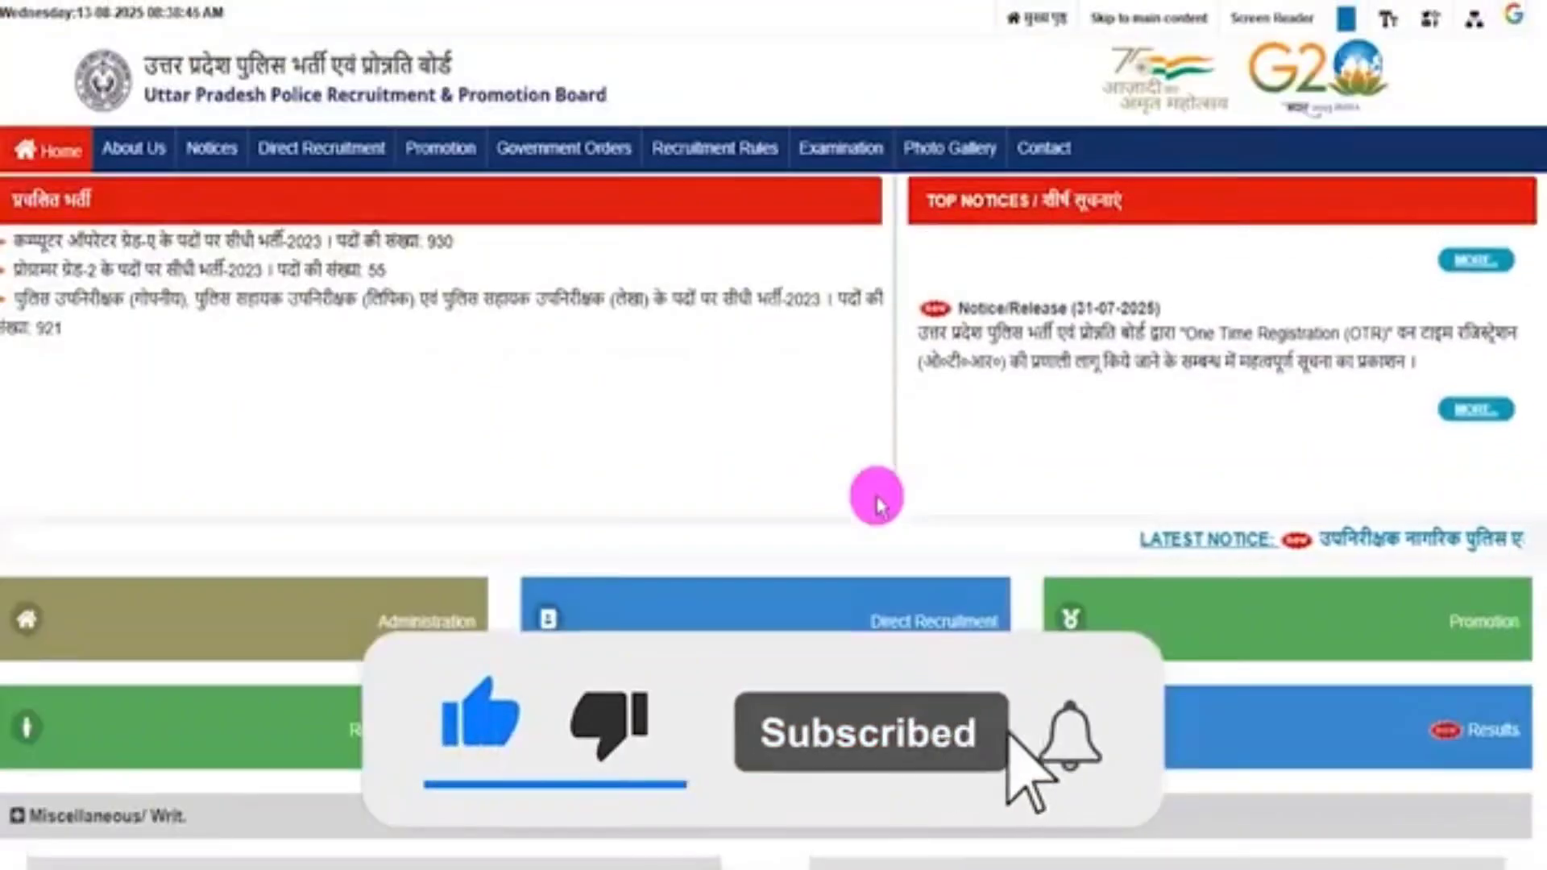